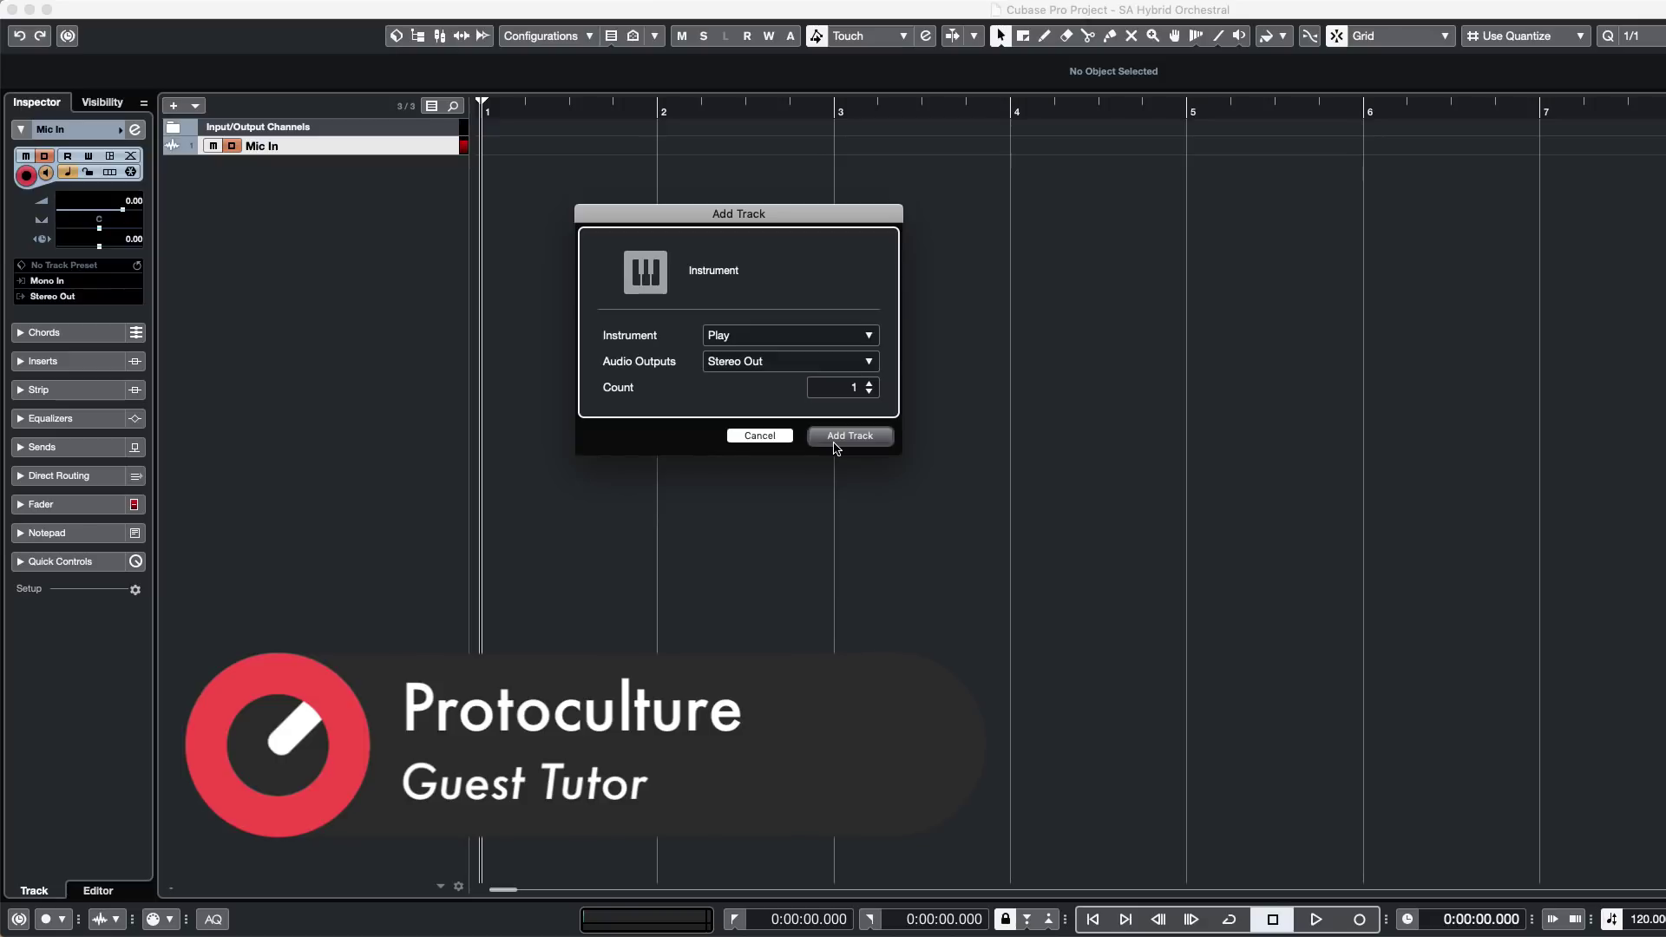
Add one Play instrument track routed to Stereo Out, move its plugin window aside, and adjust the new track's height.
left_click(835, 441)
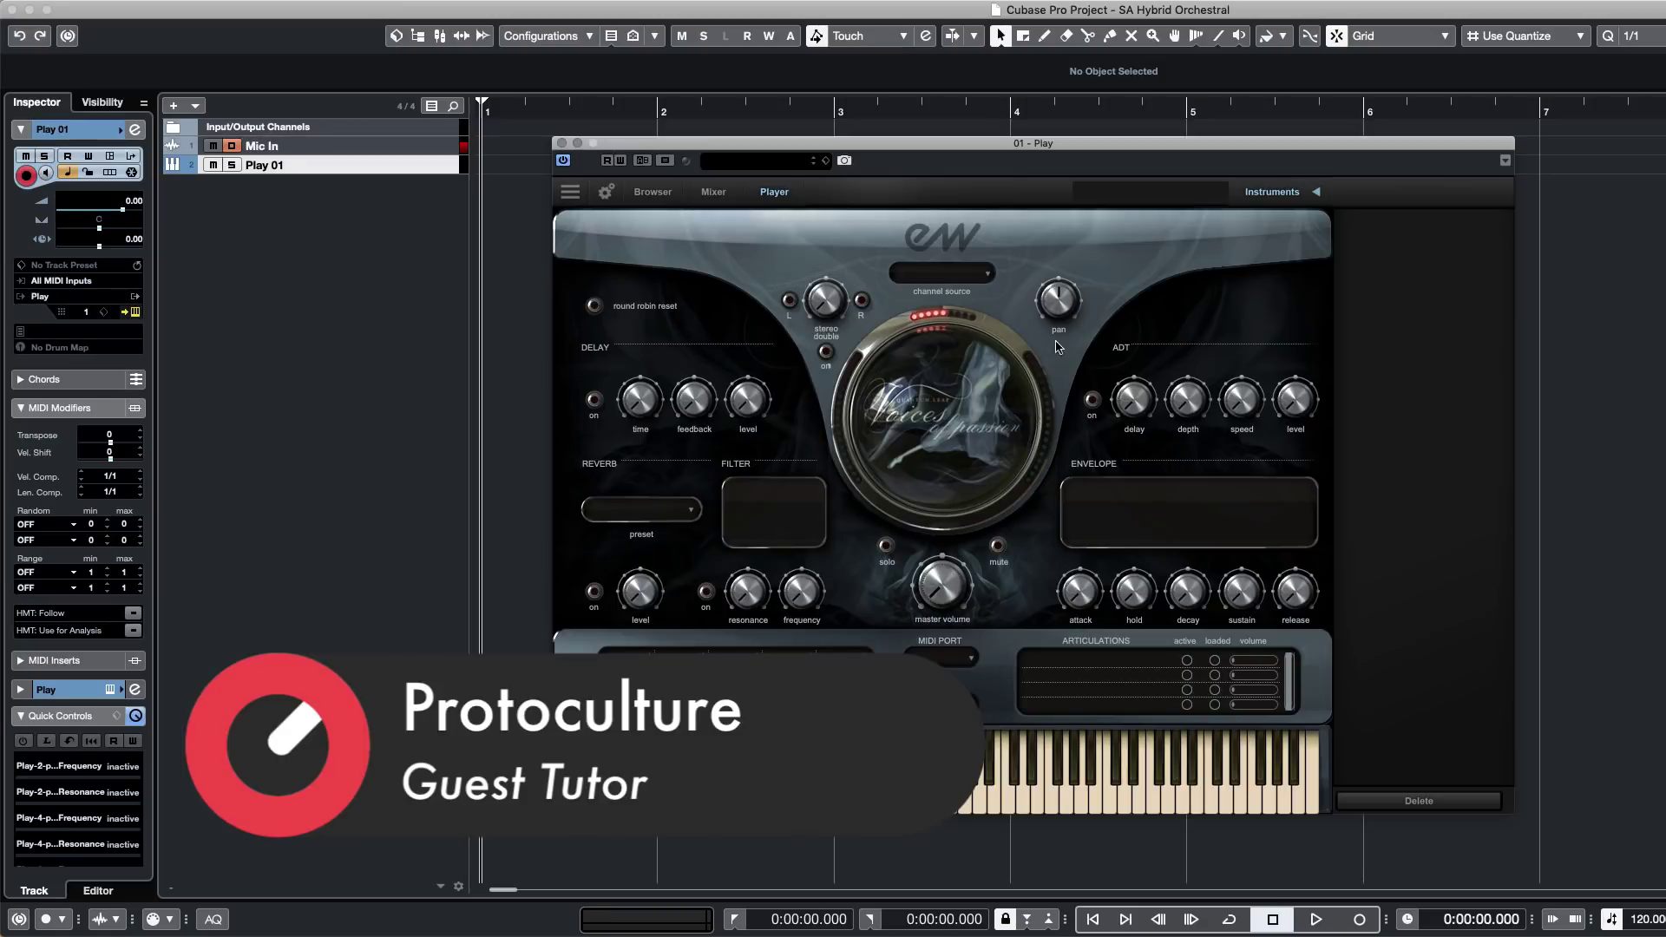
left_click_drag(830, 147, 947, 155)
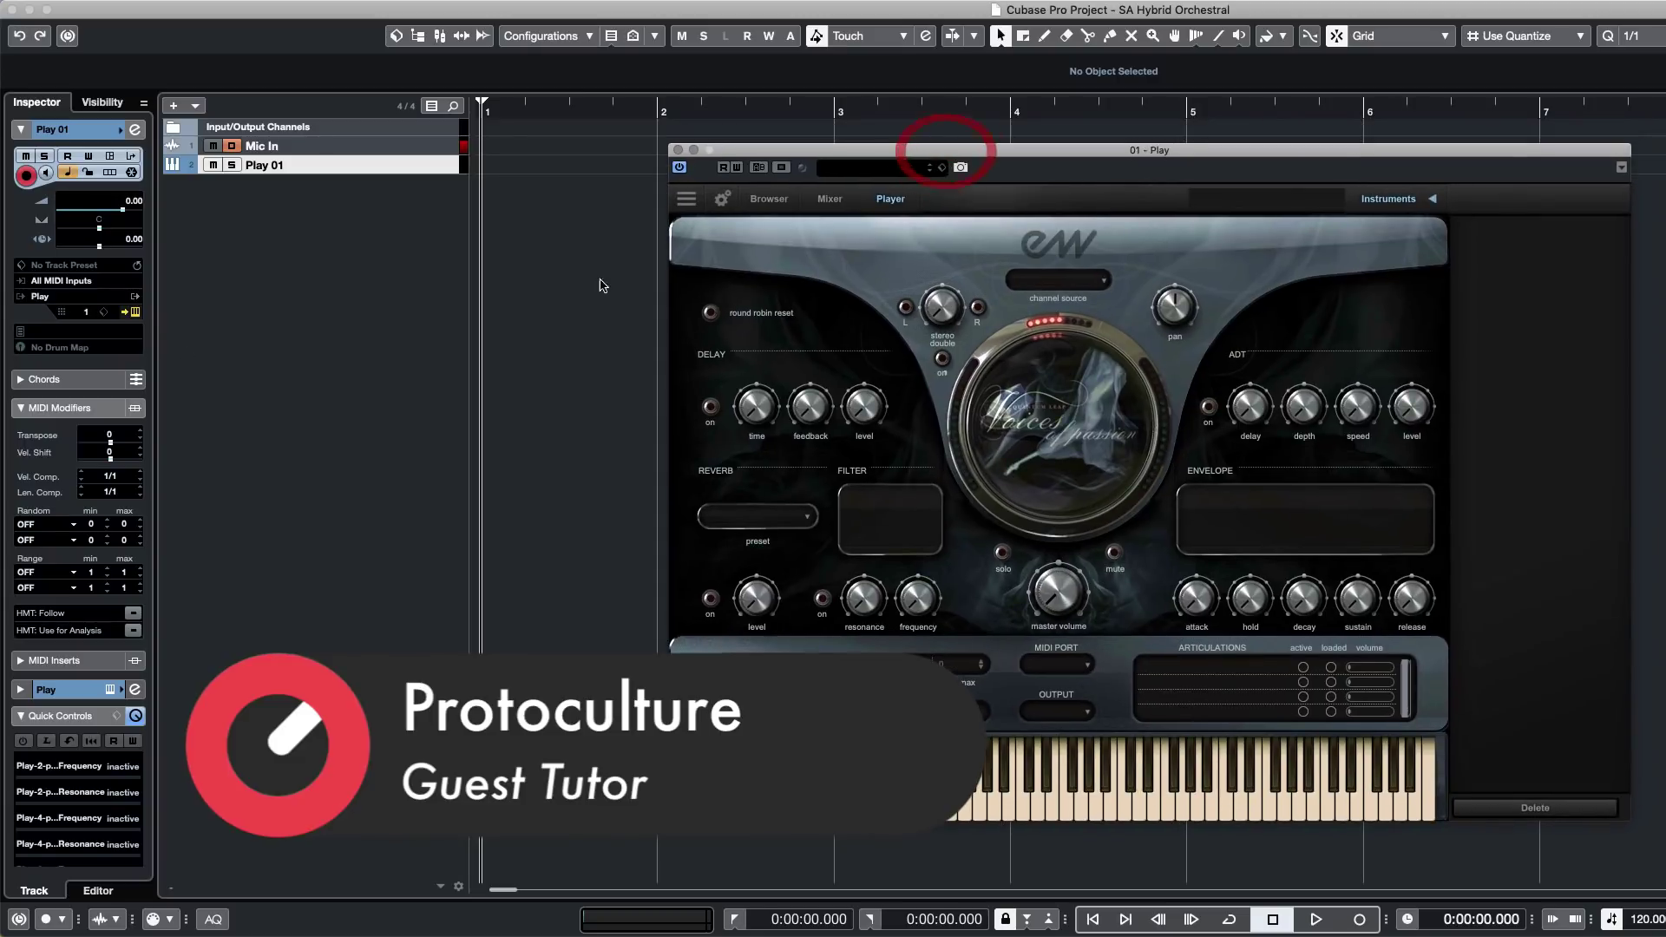
left_click_drag(373, 175, 364, 193)
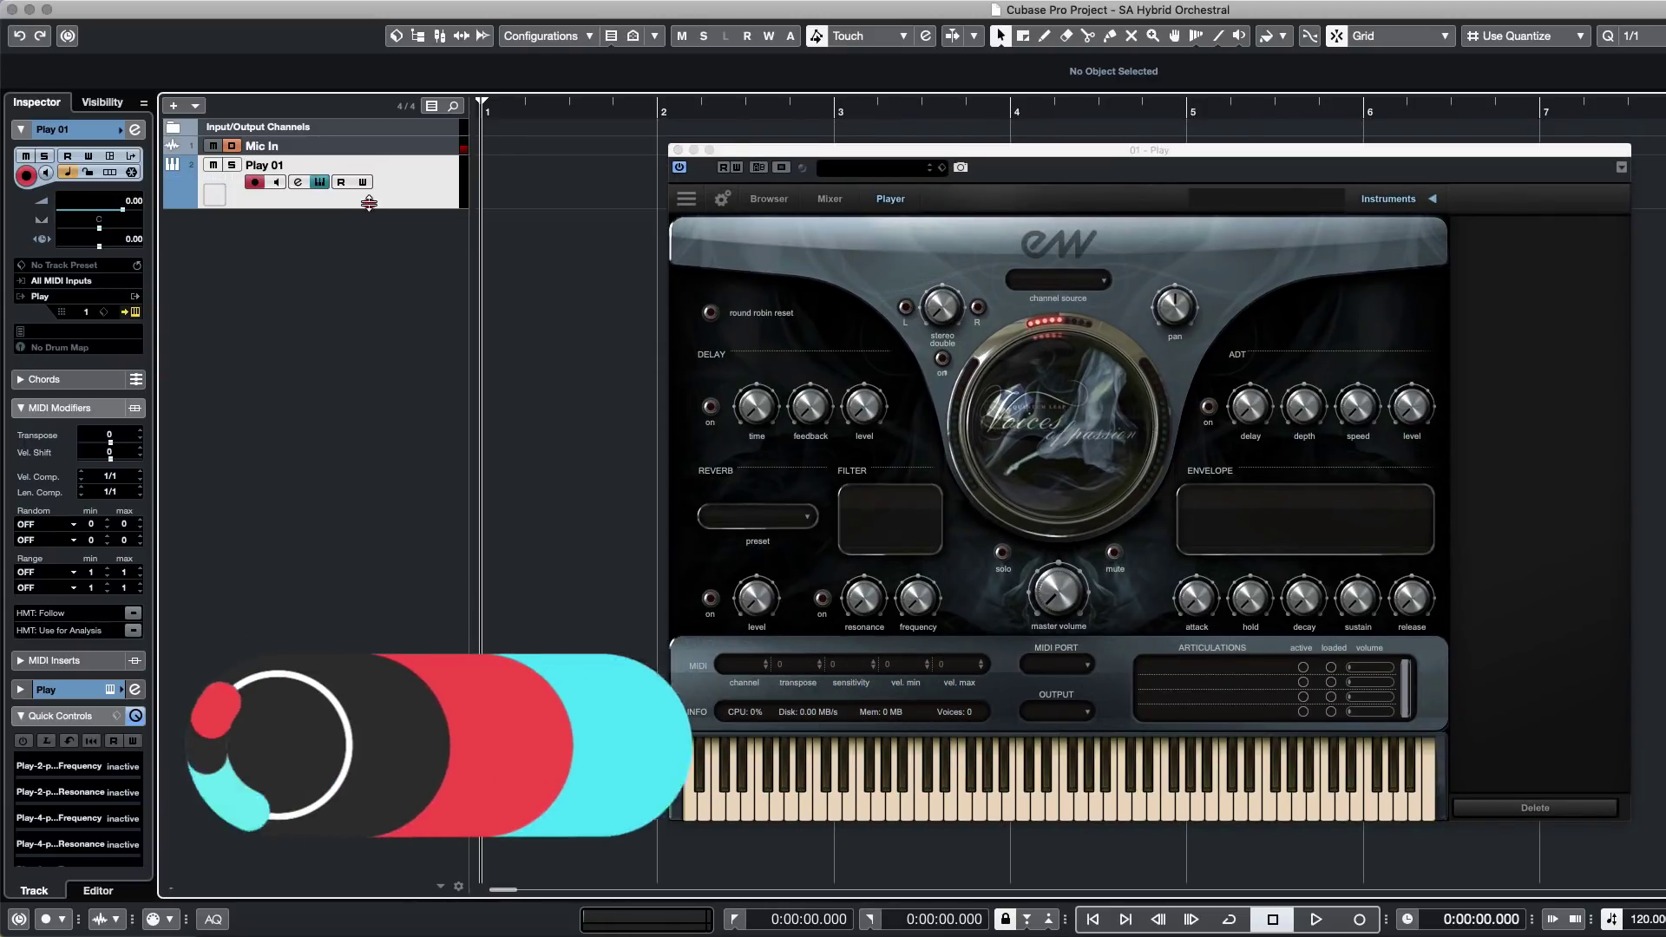
left_click(409, 263)
right_click(401, 182)
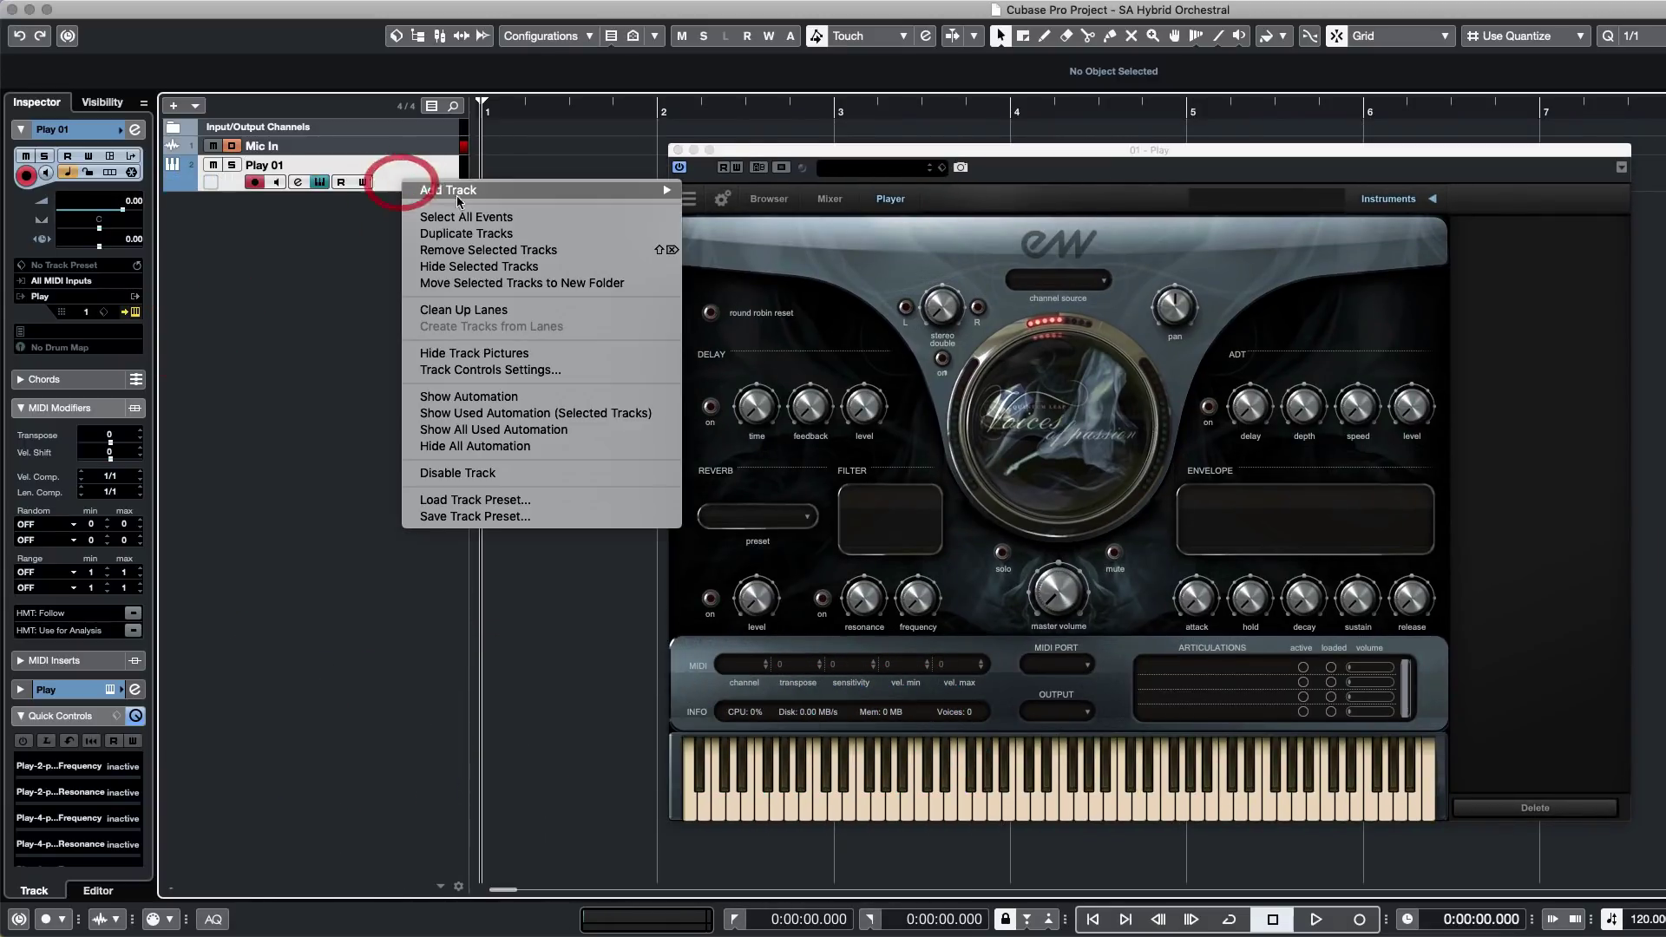
mouse_move(559, 190)
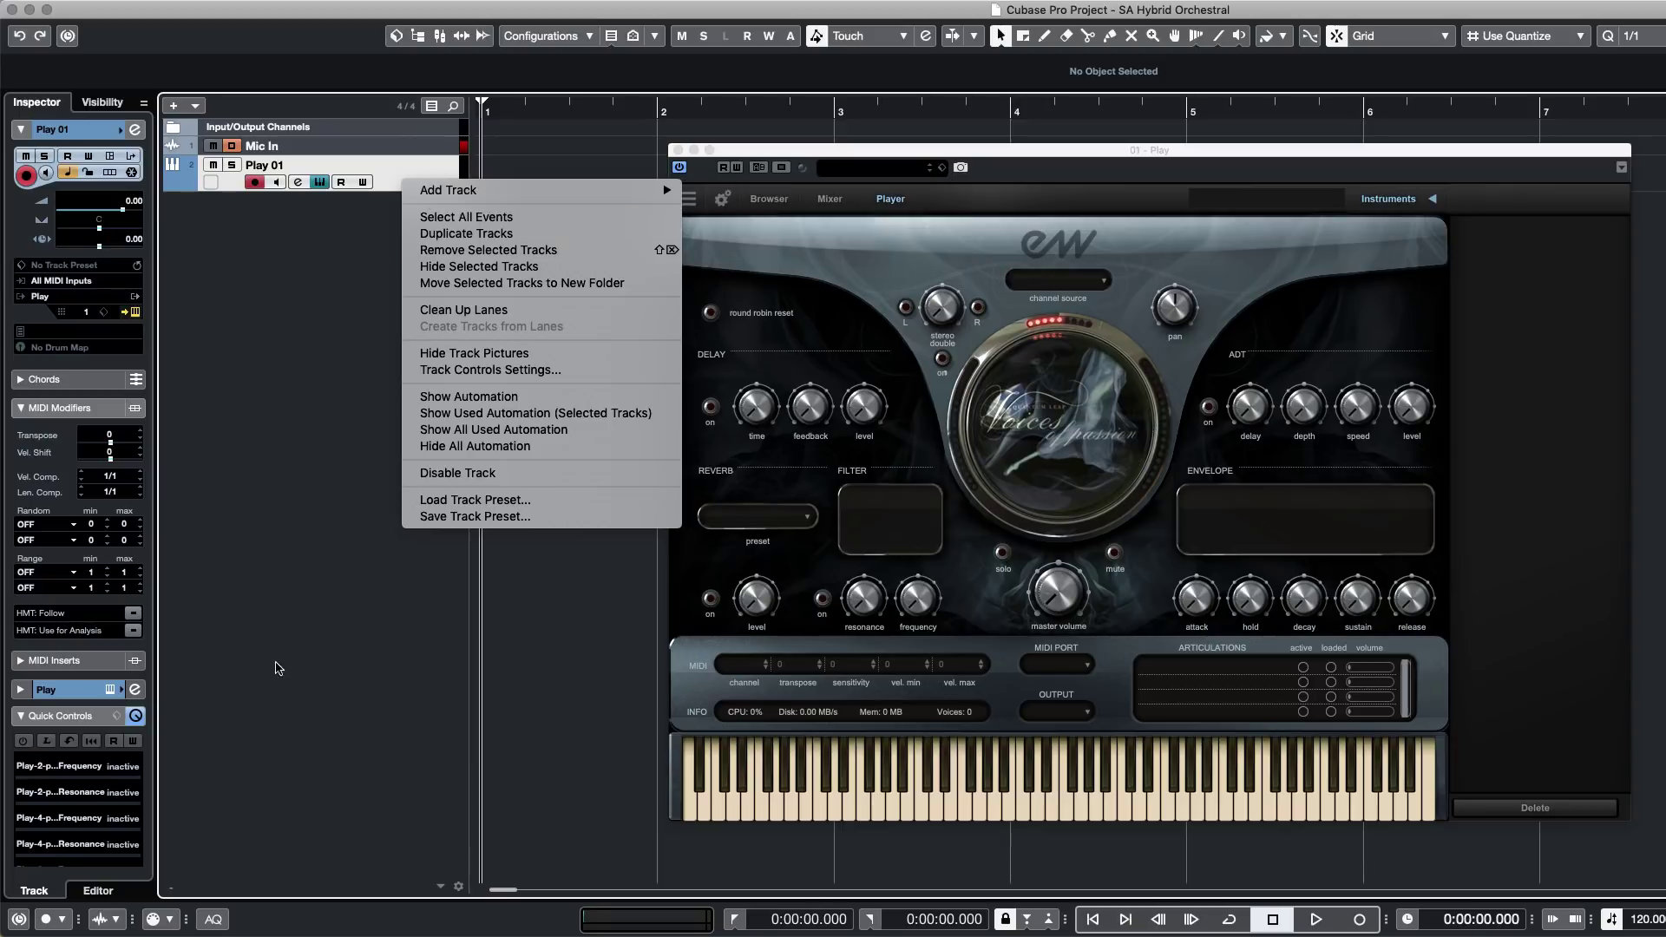
left_click(269, 263)
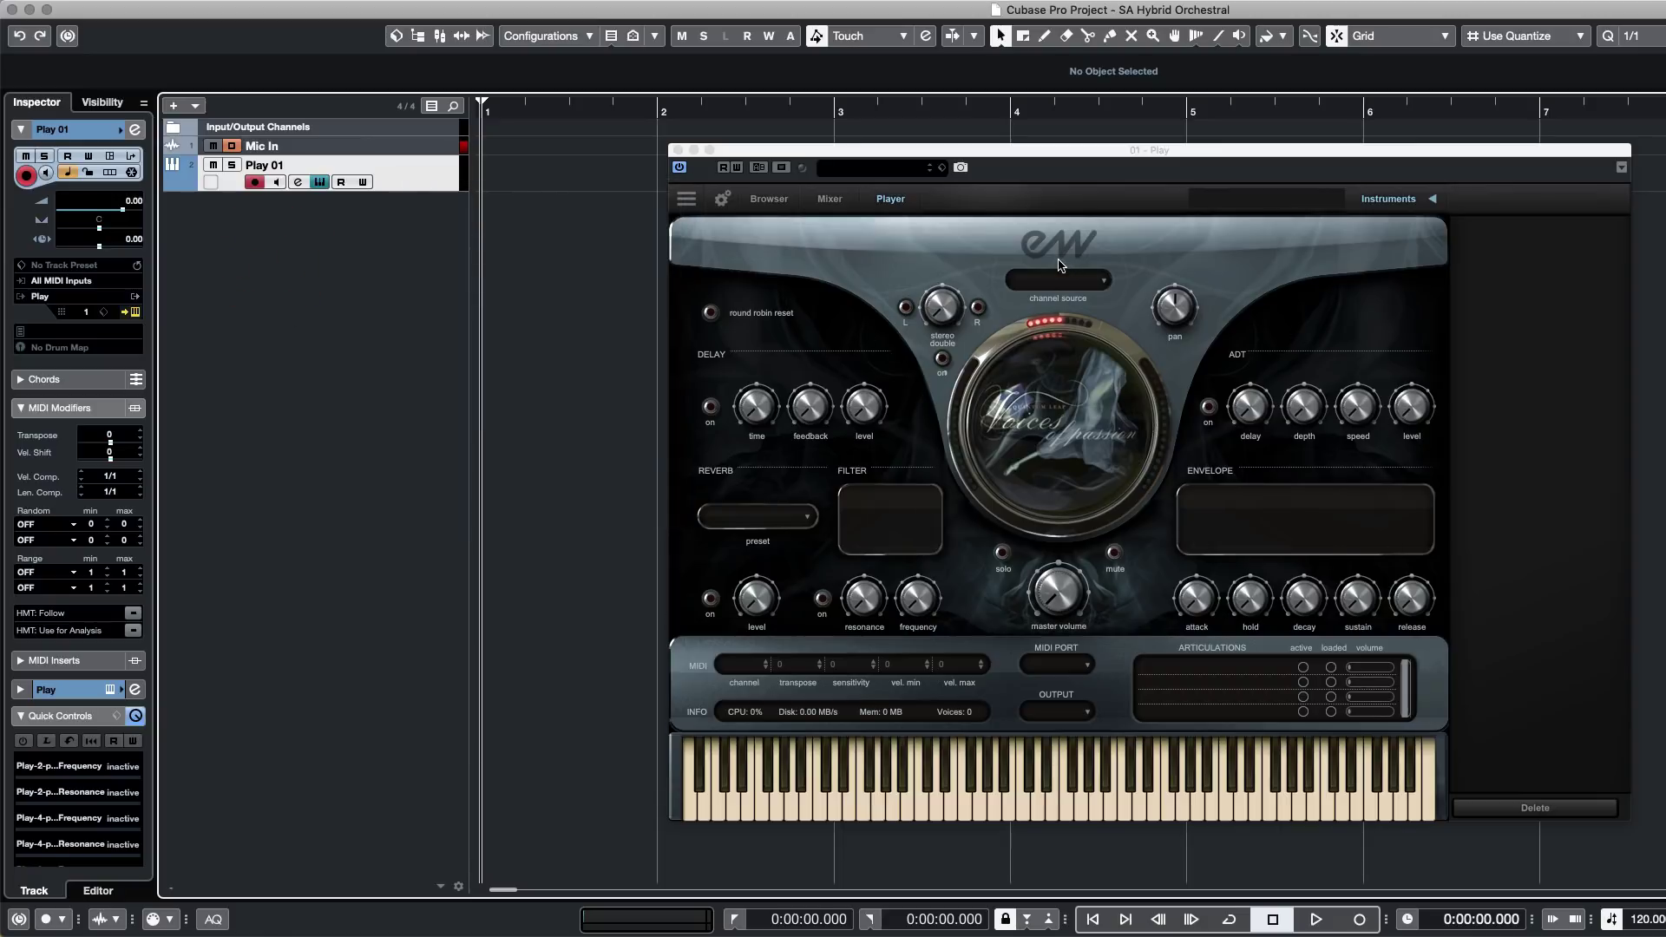
right_click(368, 237)
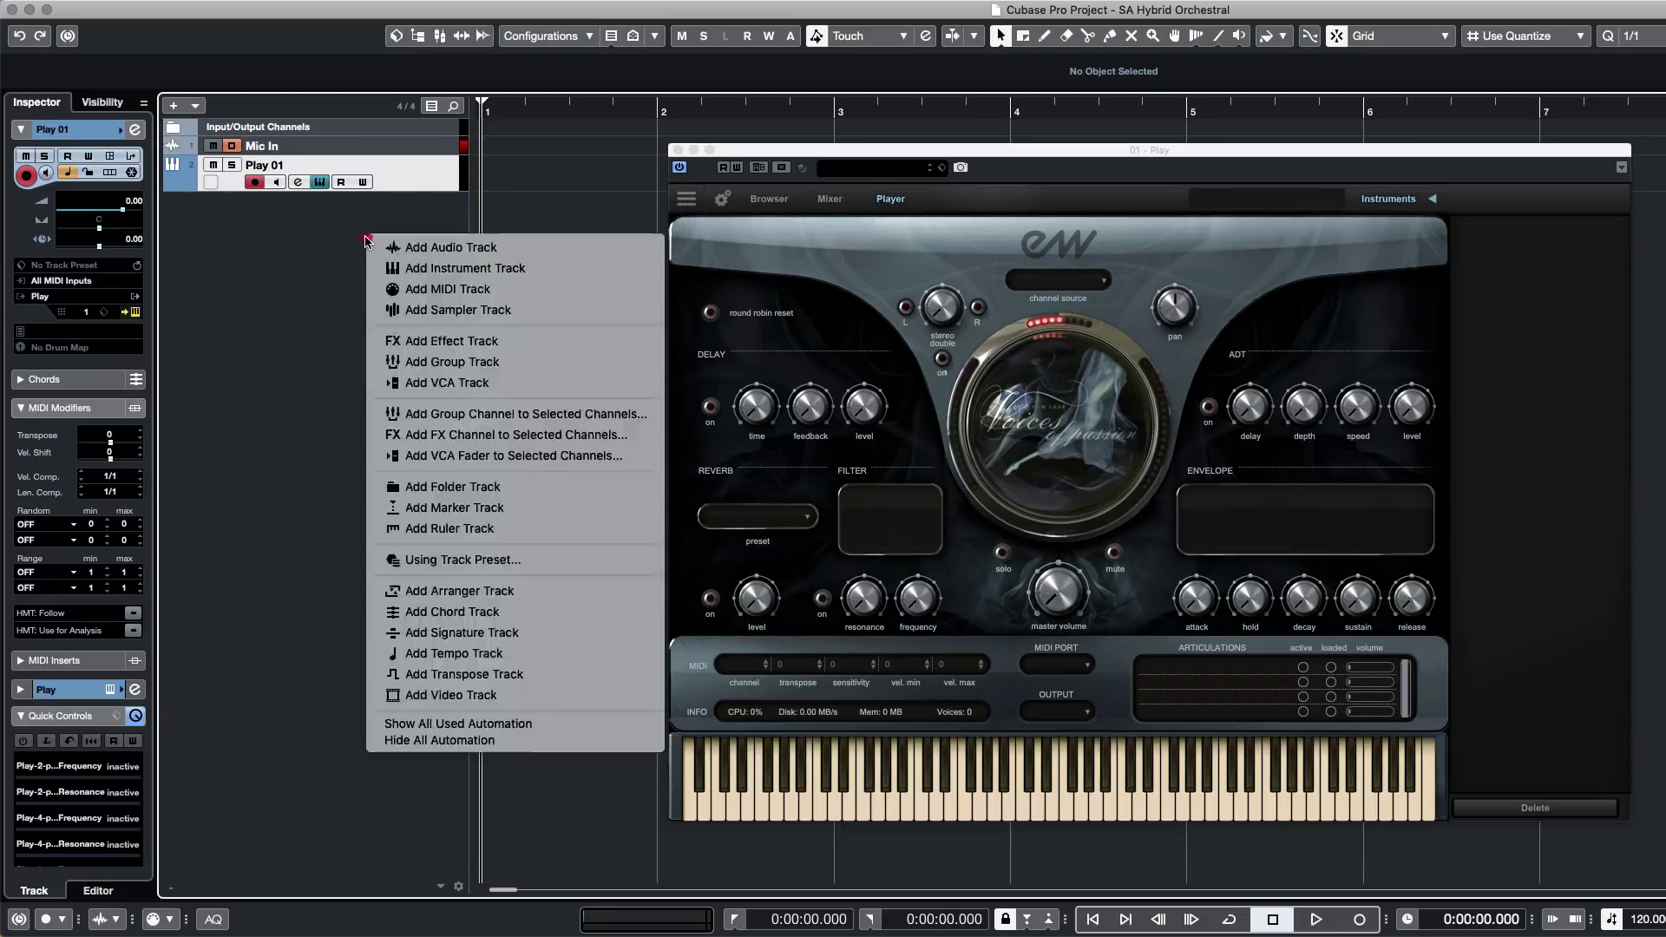
left_click(423, 296)
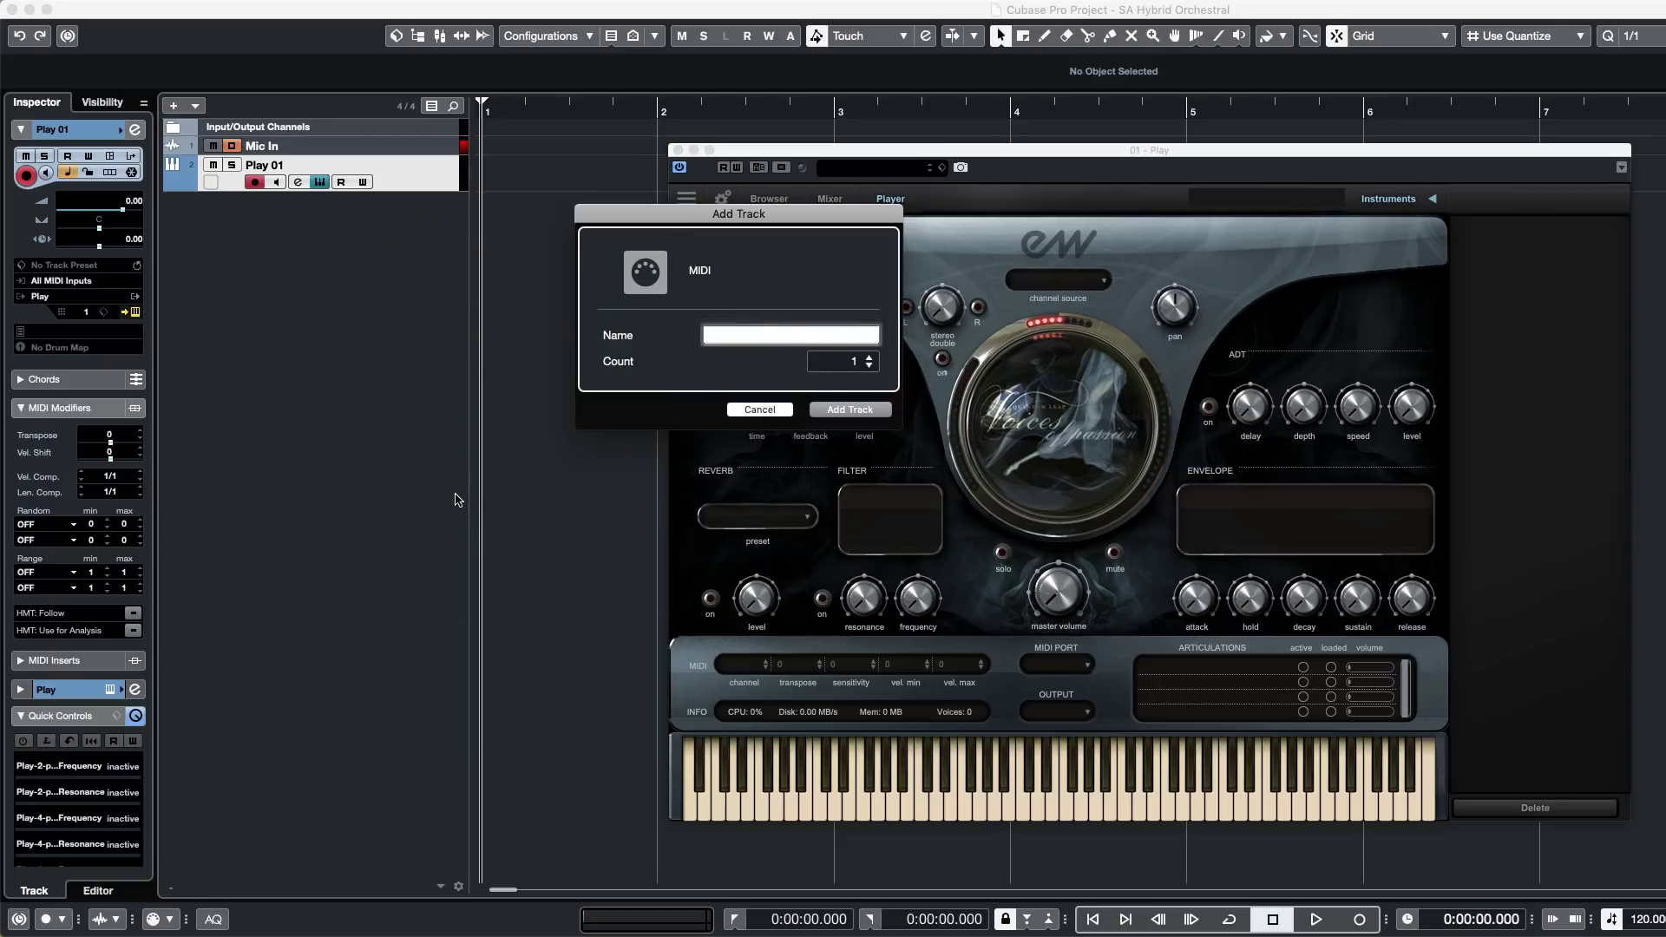
left_click(769, 412)
Reposition the Play plugin window and show its library browser.
left_click_drag(922, 152, 762, 159)
left_click(725, 216)
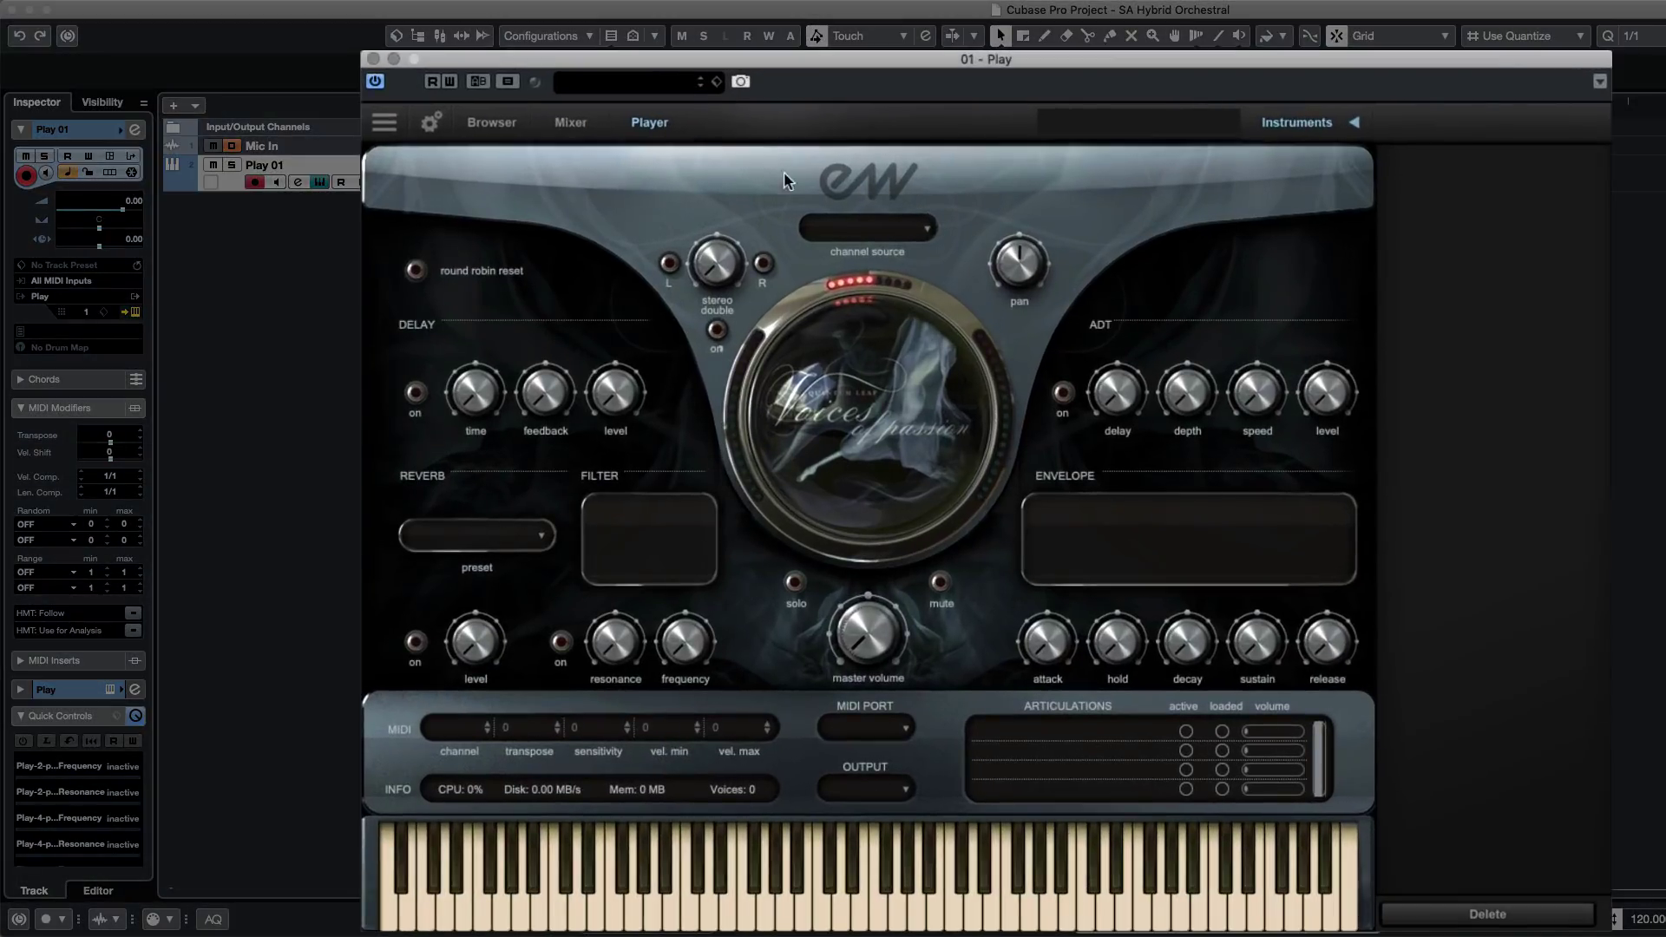
left_click(482, 124)
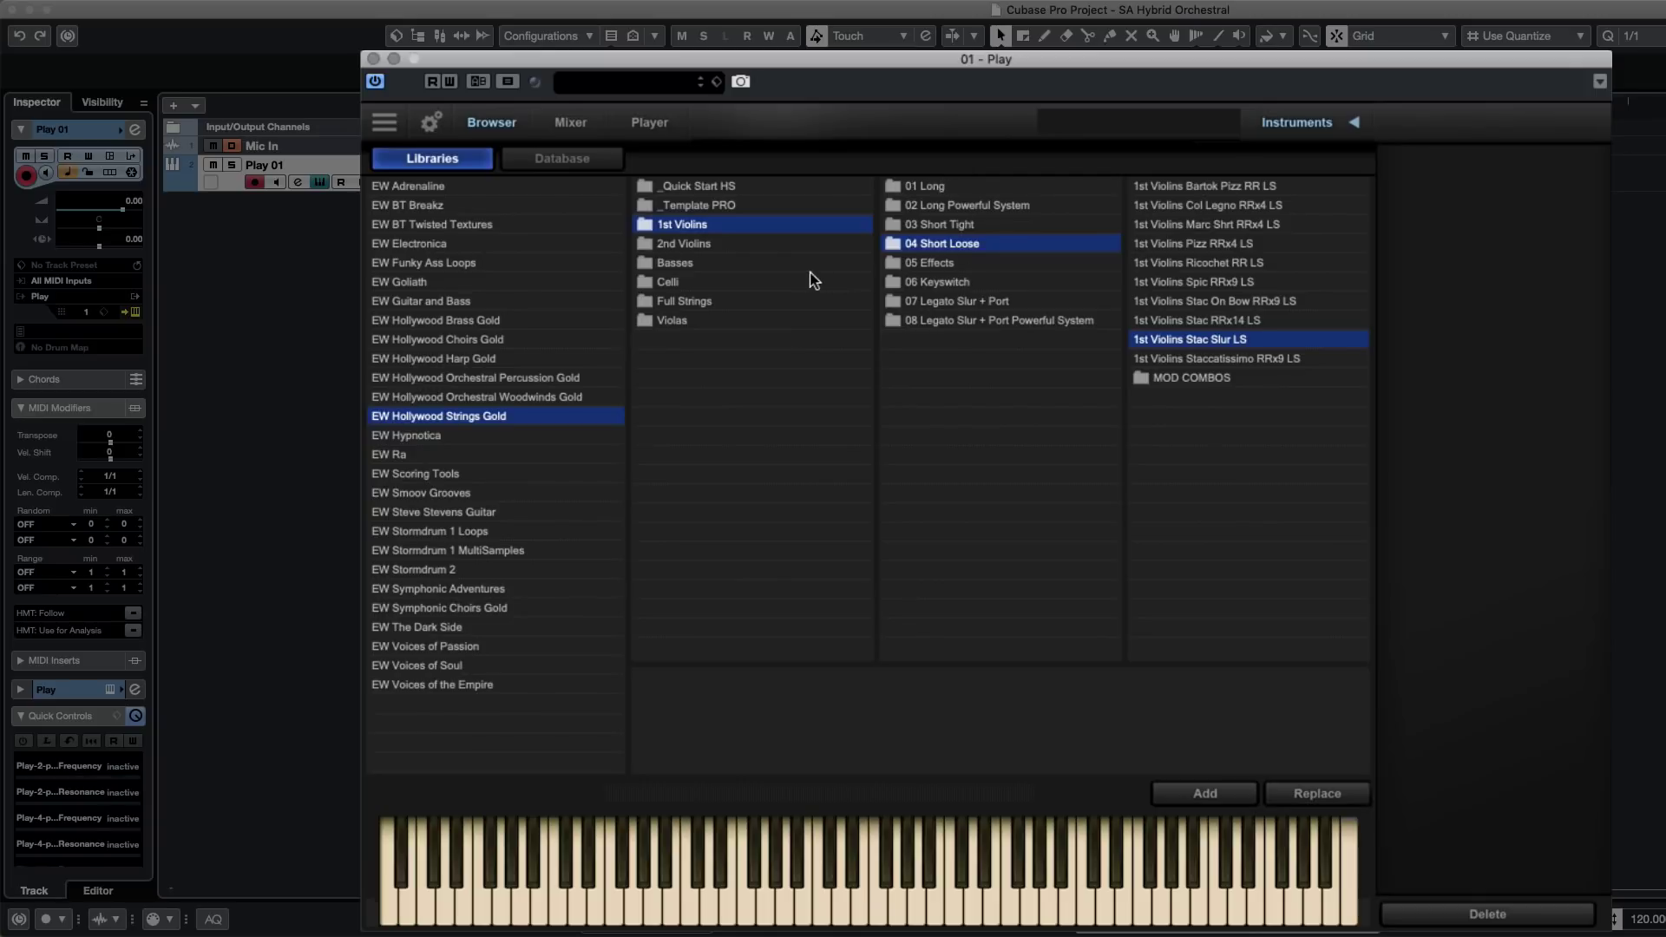
Examine the _Template PRO folder and the Celli articulation folders, from 01 Long to 08 Legato Slur + Port Powerful System, in EW Hollywood Strings Gold.
left_click(712, 204)
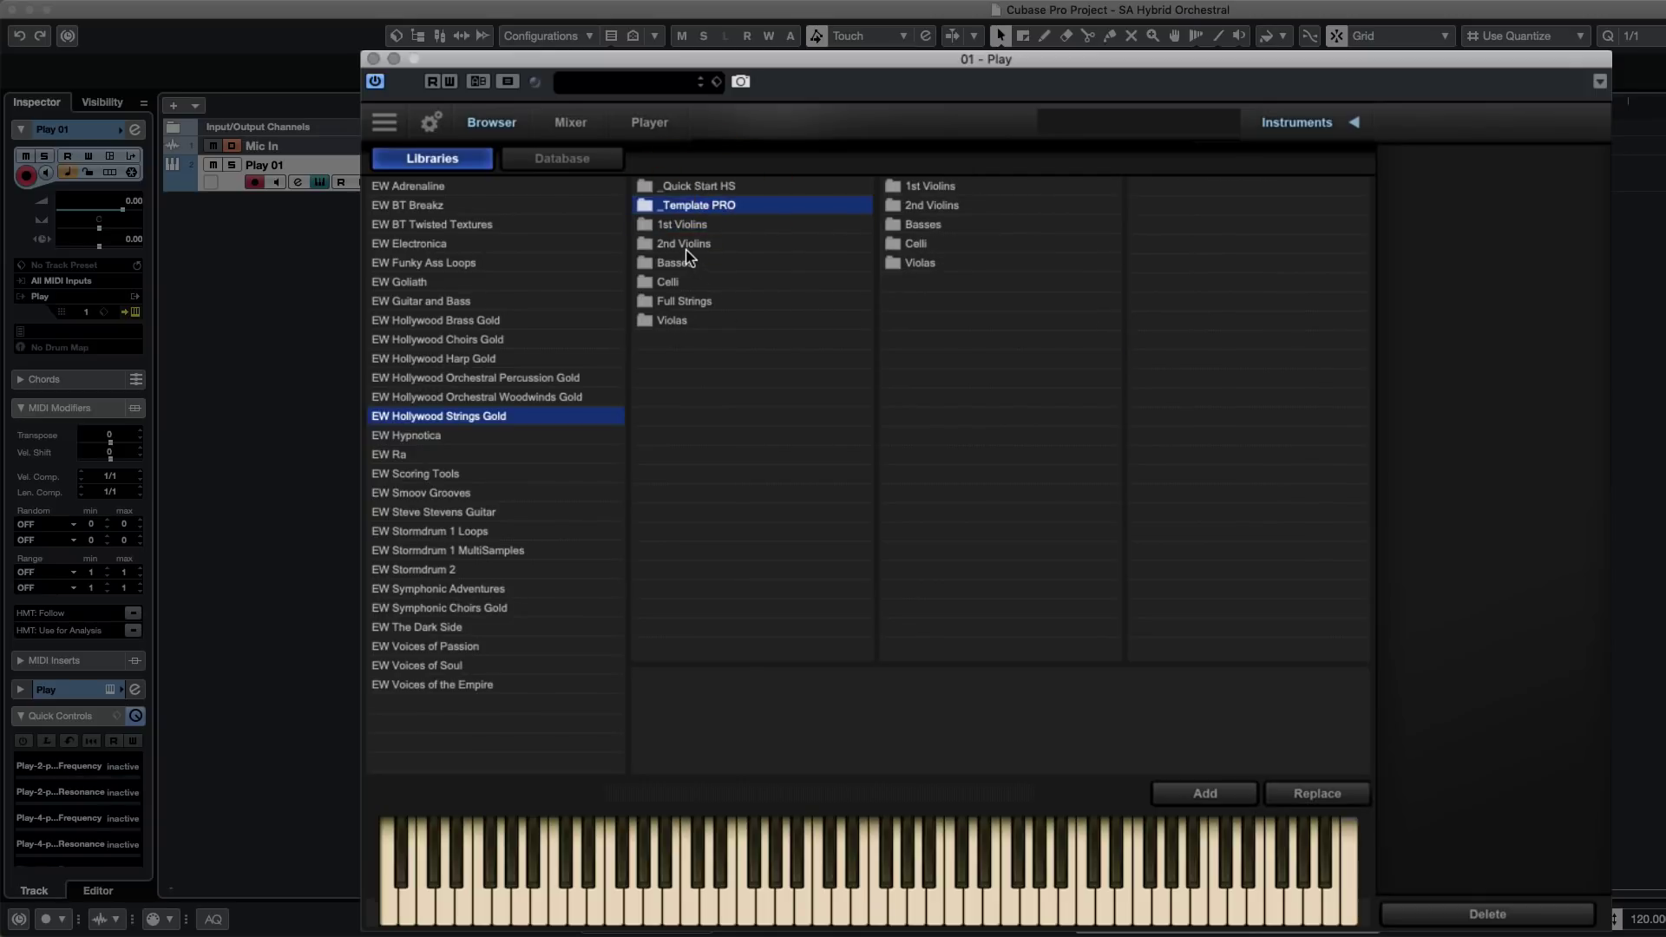
left_click(676, 279)
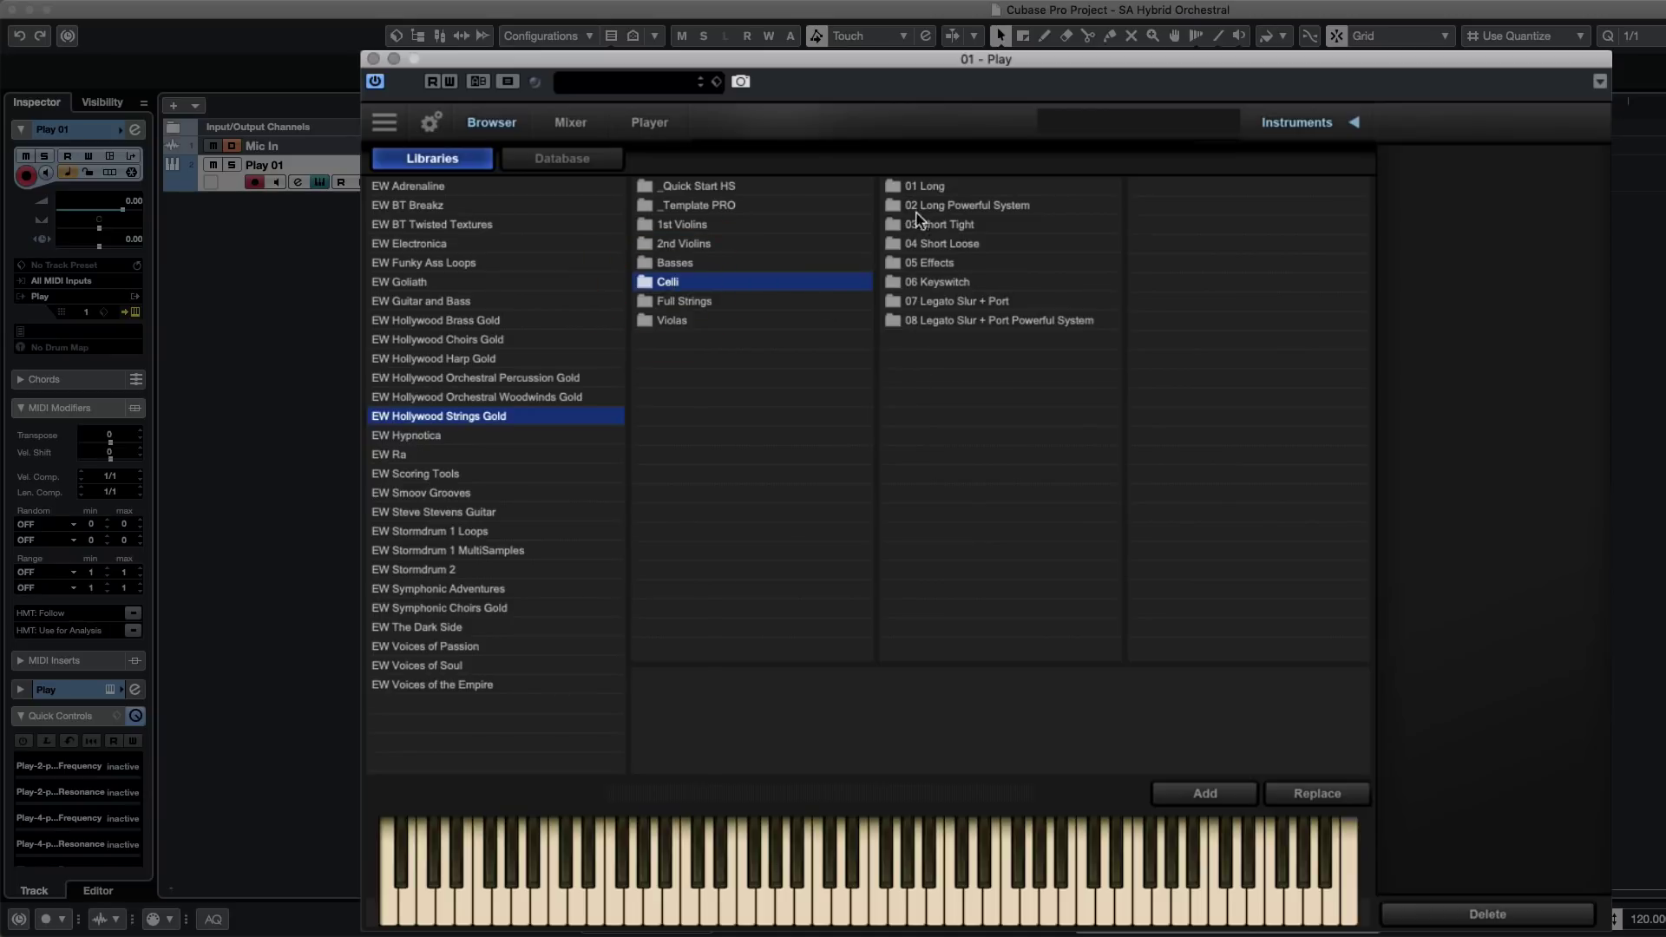
left_click(928, 187)
left_click(933, 206)
left_click(946, 225)
left_click(944, 246)
left_click(945, 263)
left_click(944, 279)
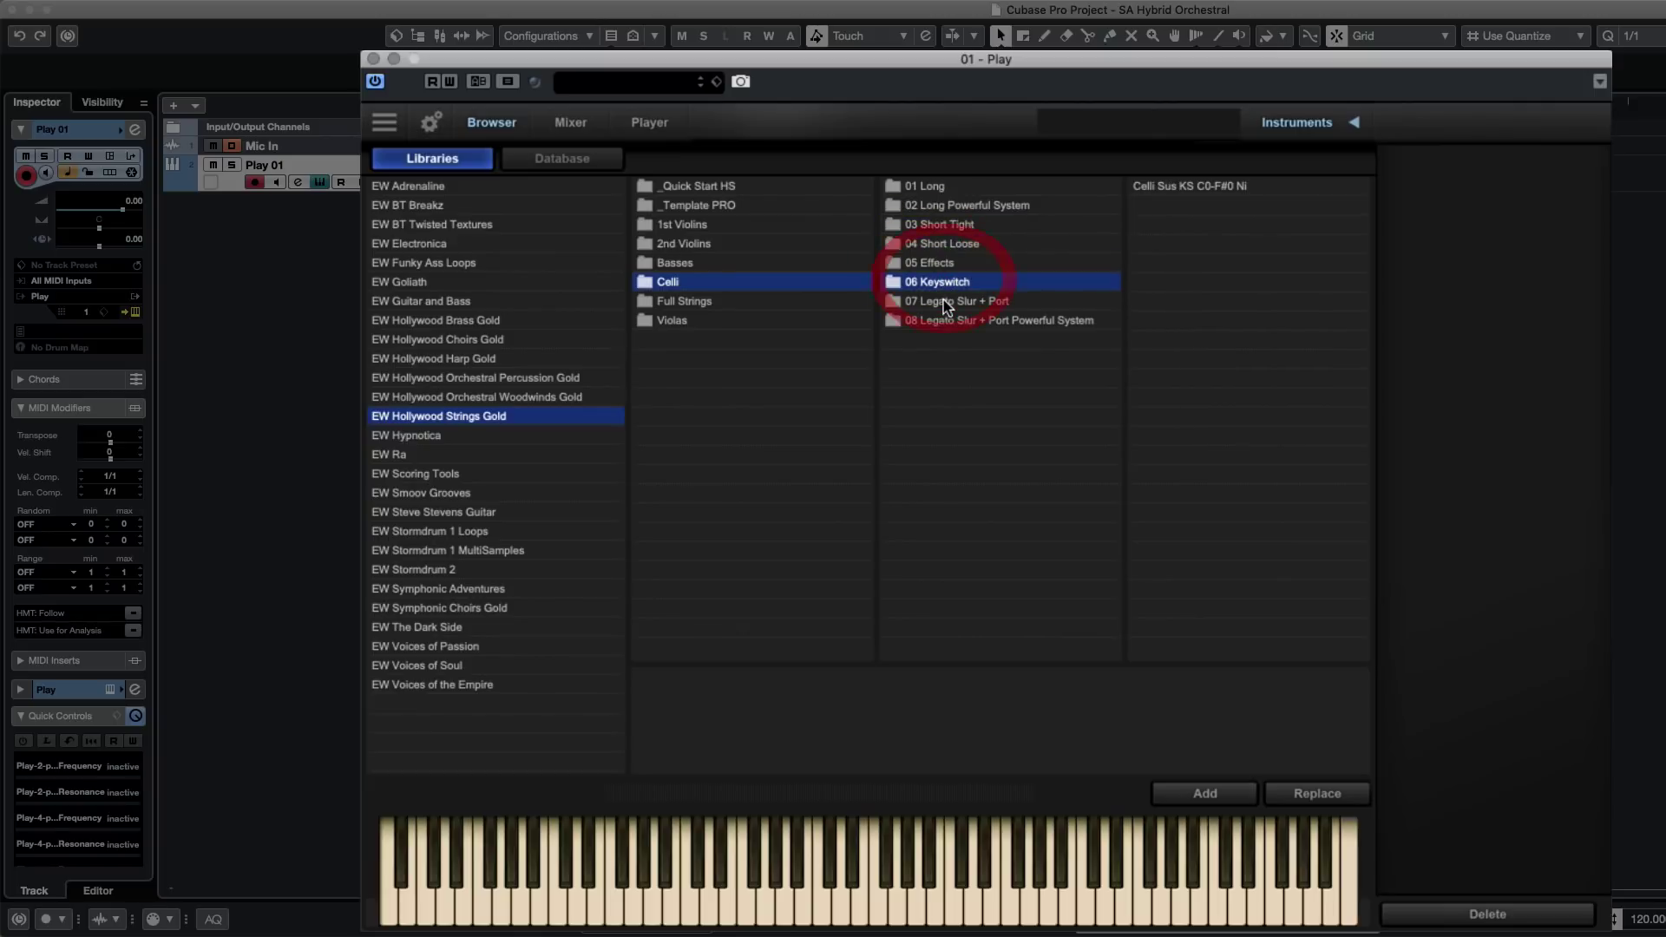
left_click(944, 301)
left_click(946, 321)
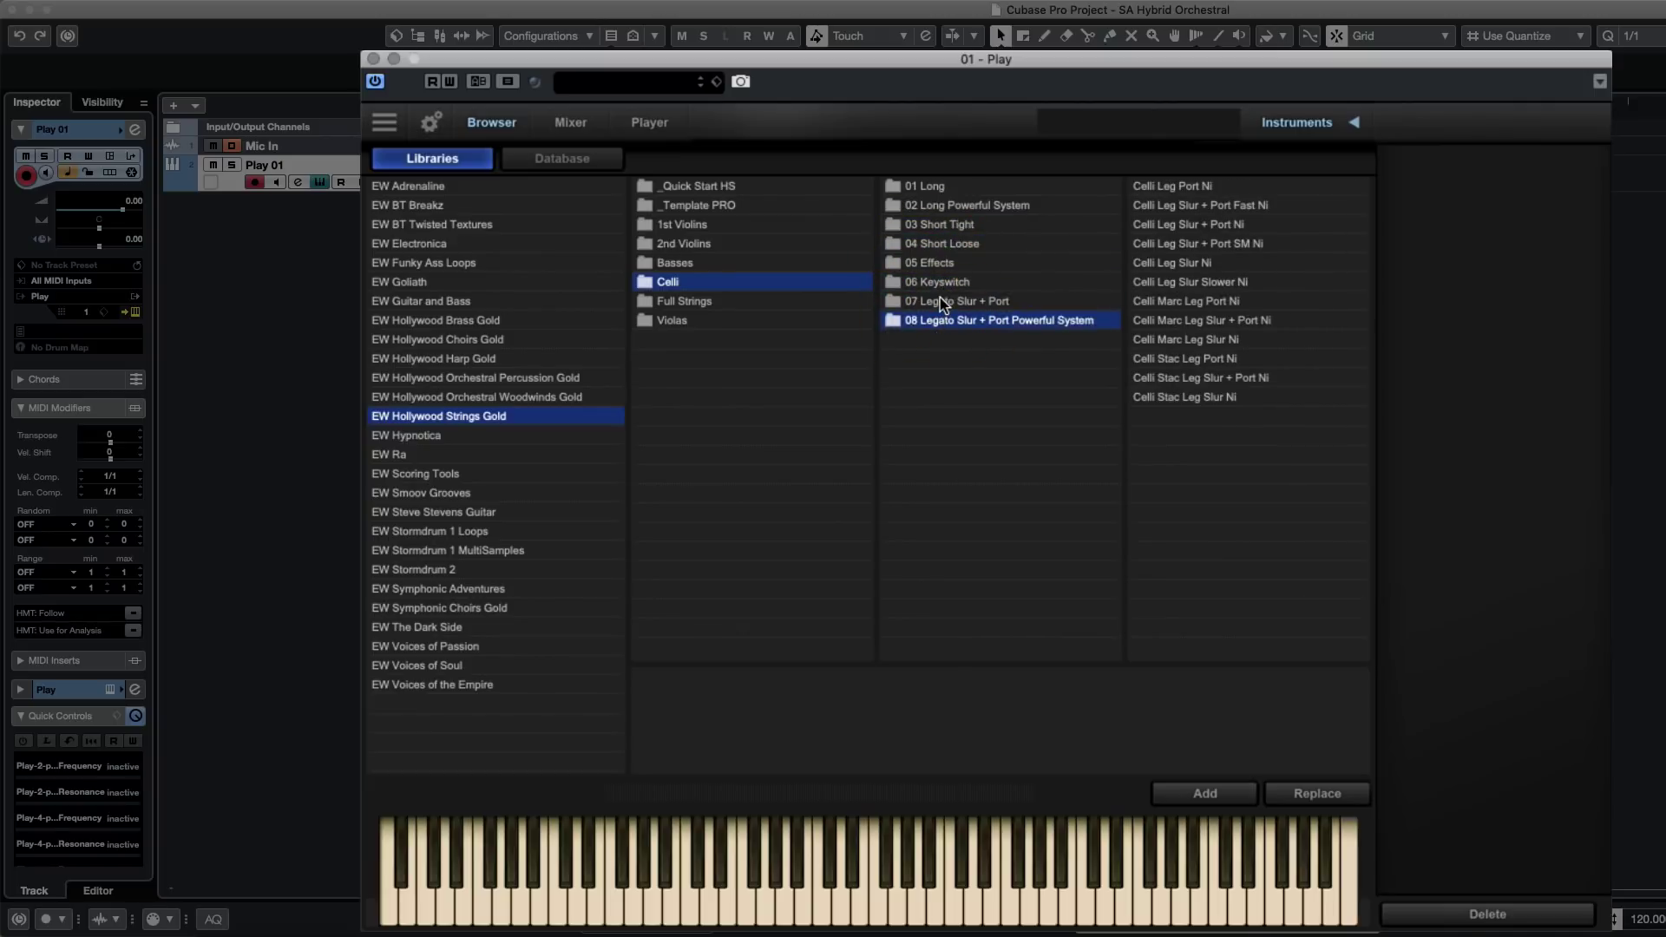
left_click(940, 300)
left_click(934, 280)
left_click(929, 261)
left_click(926, 242)
left_click(925, 226)
left_click(926, 206)
left_click(916, 185)
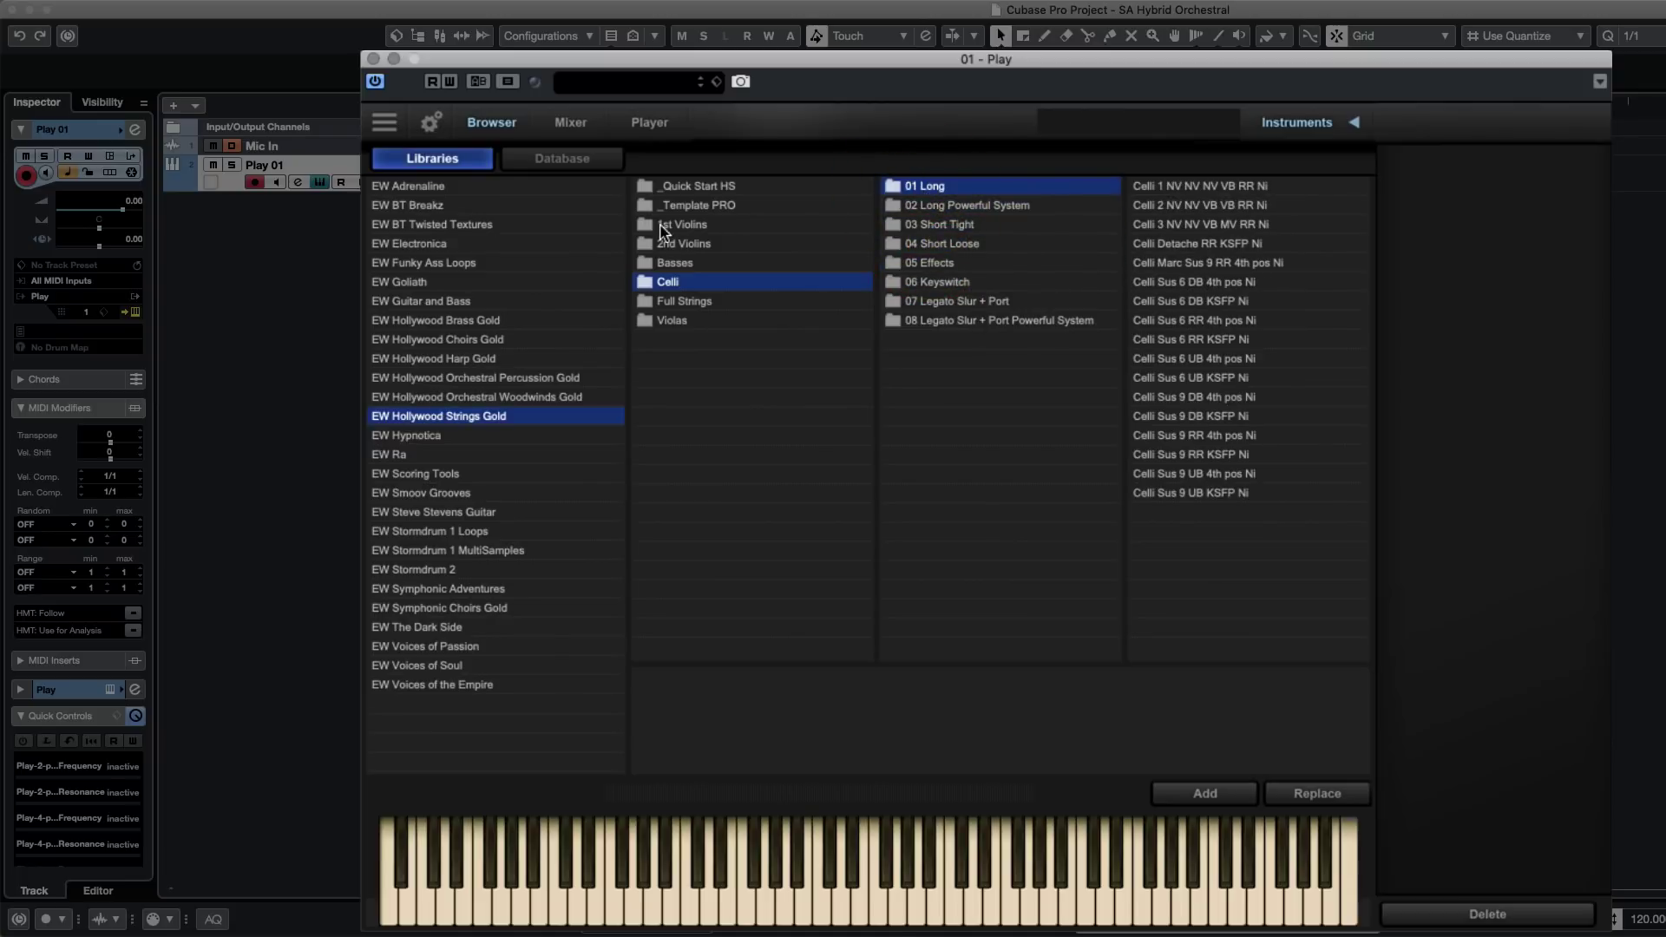
Load the Celli 1 NV NV NV VB RR Ni patch from the Celli subfolder of _Template PRO.
left_click(684, 206)
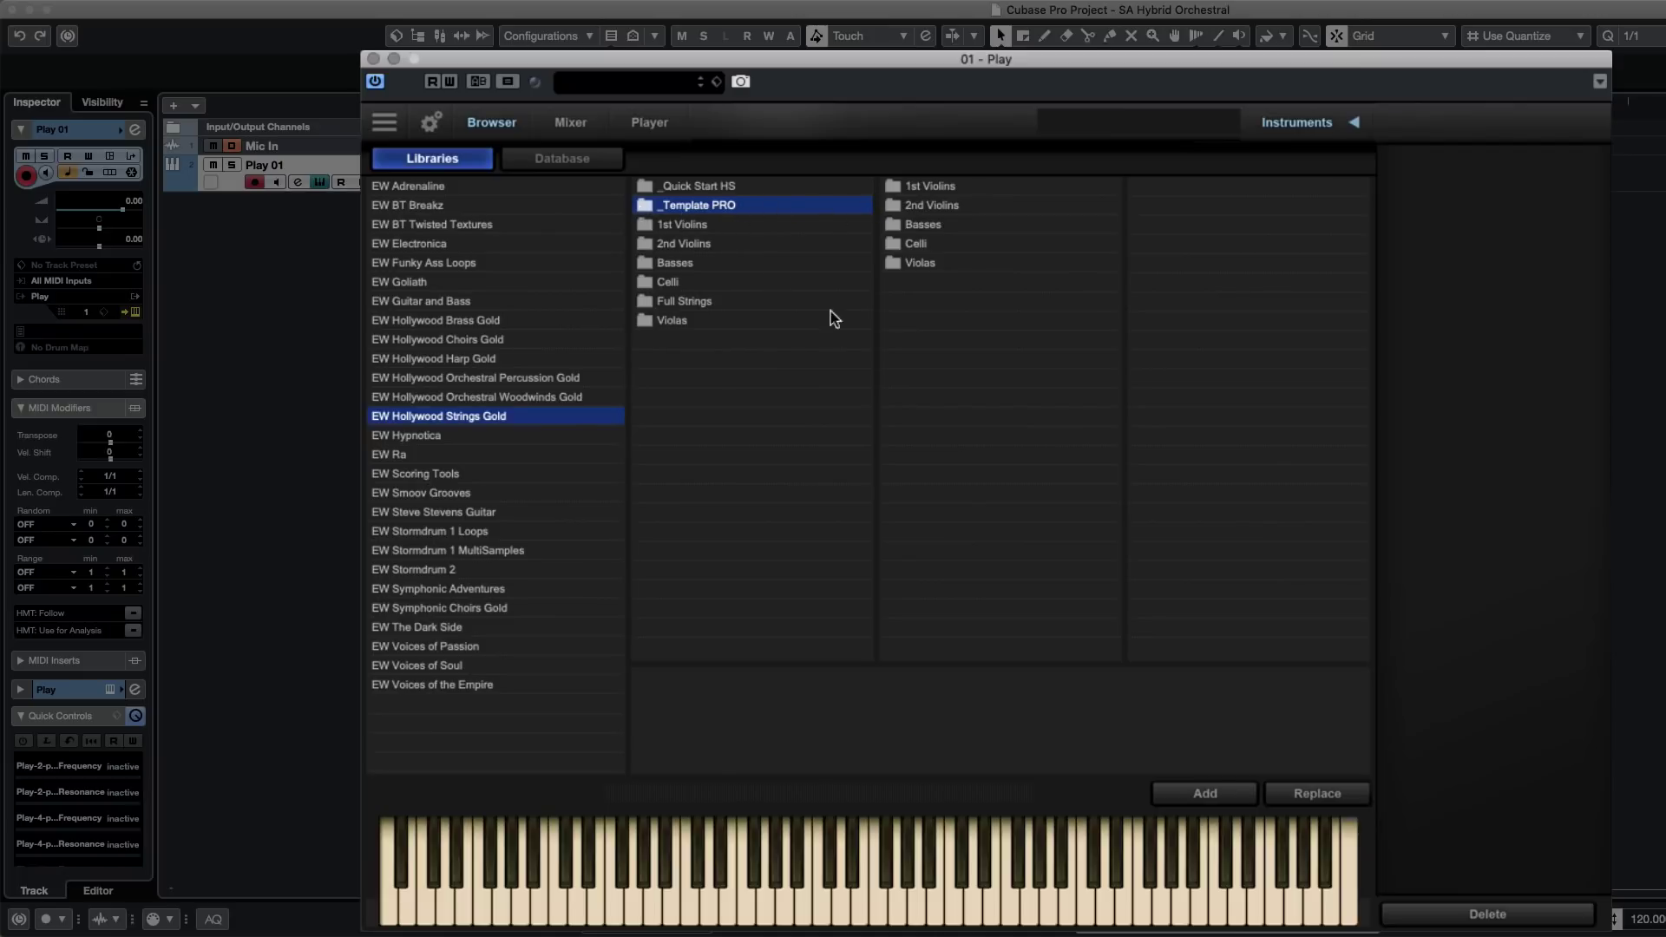
left_click(913, 246)
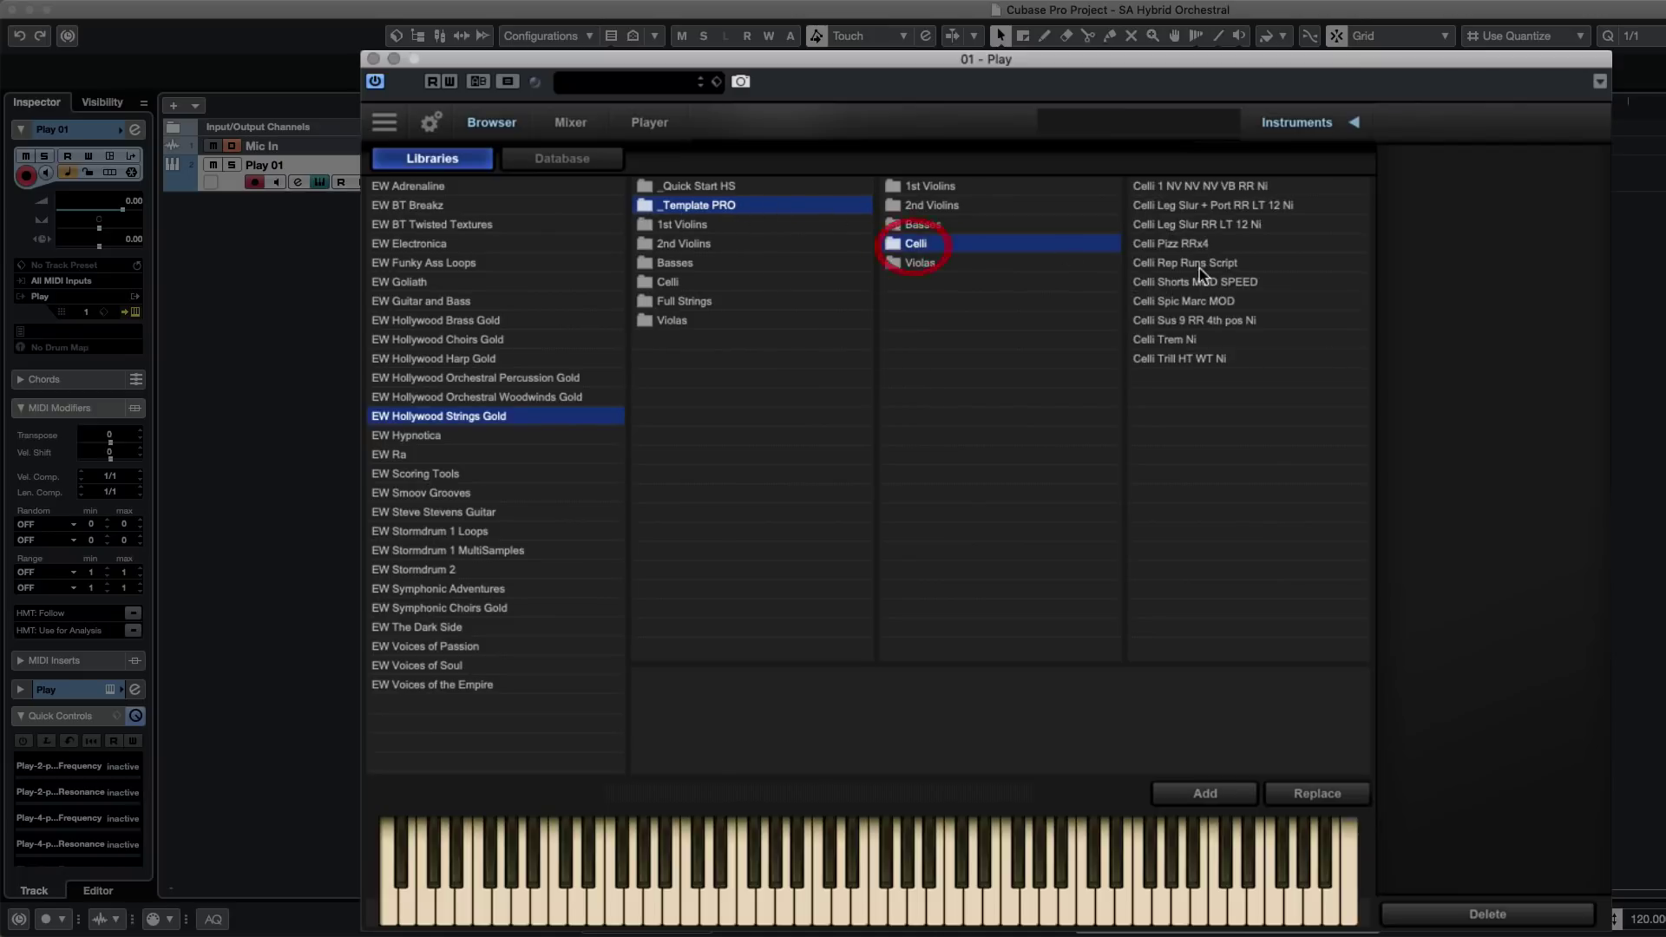
left_click_drag(961, 63, 601, 68)
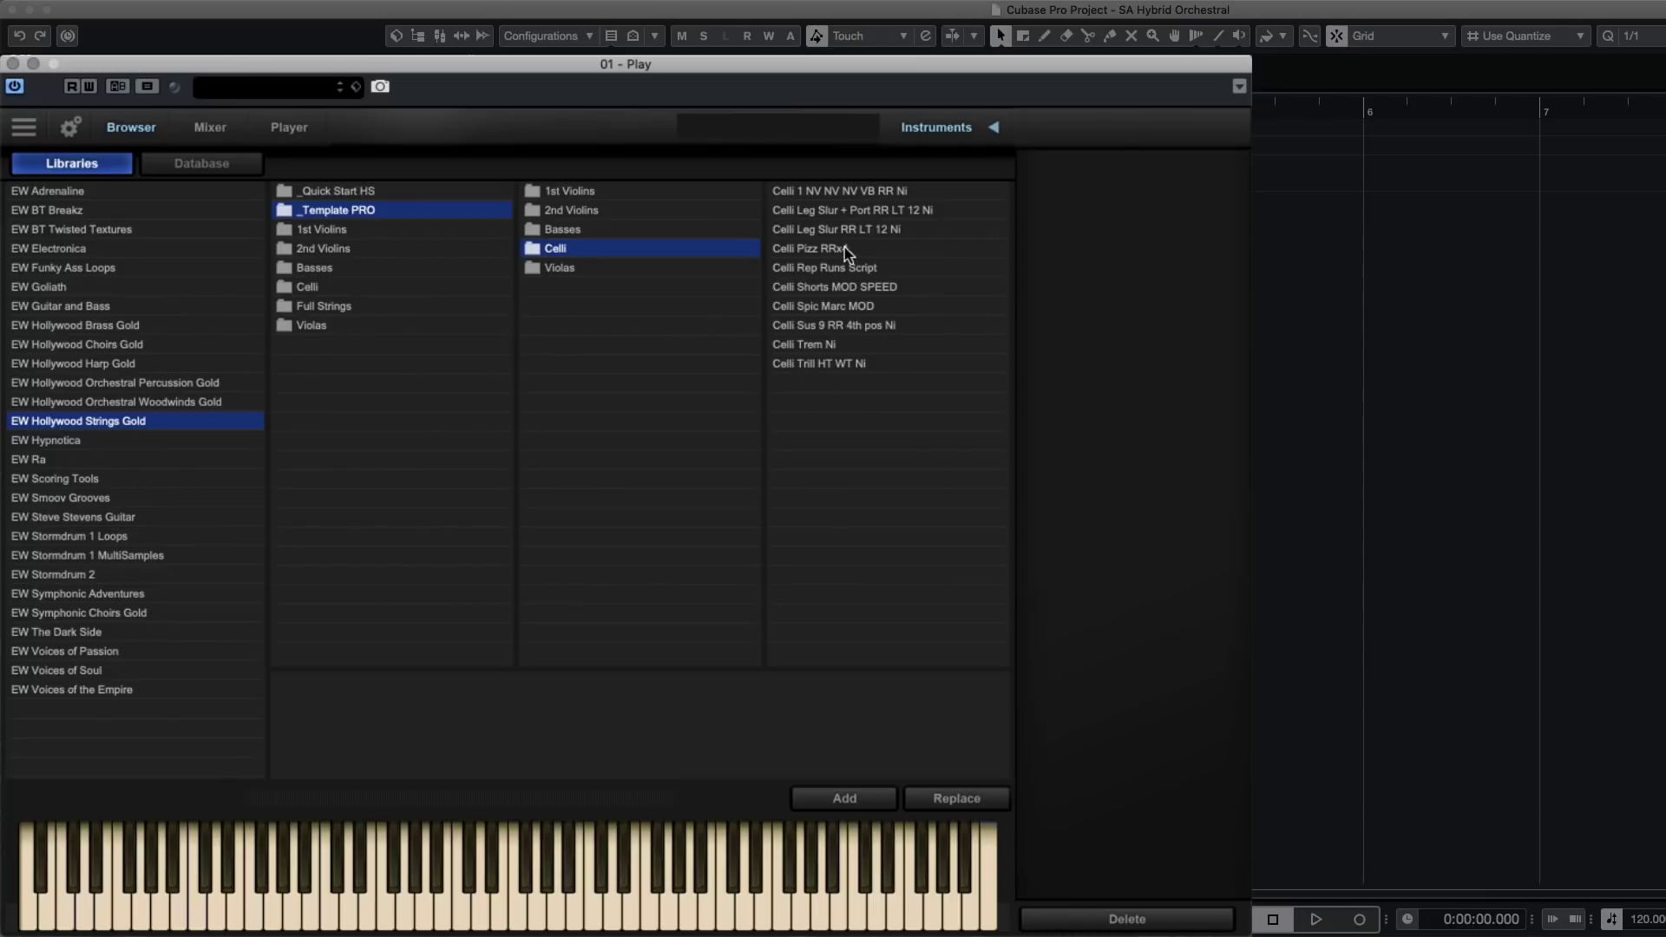
left_click(794, 191)
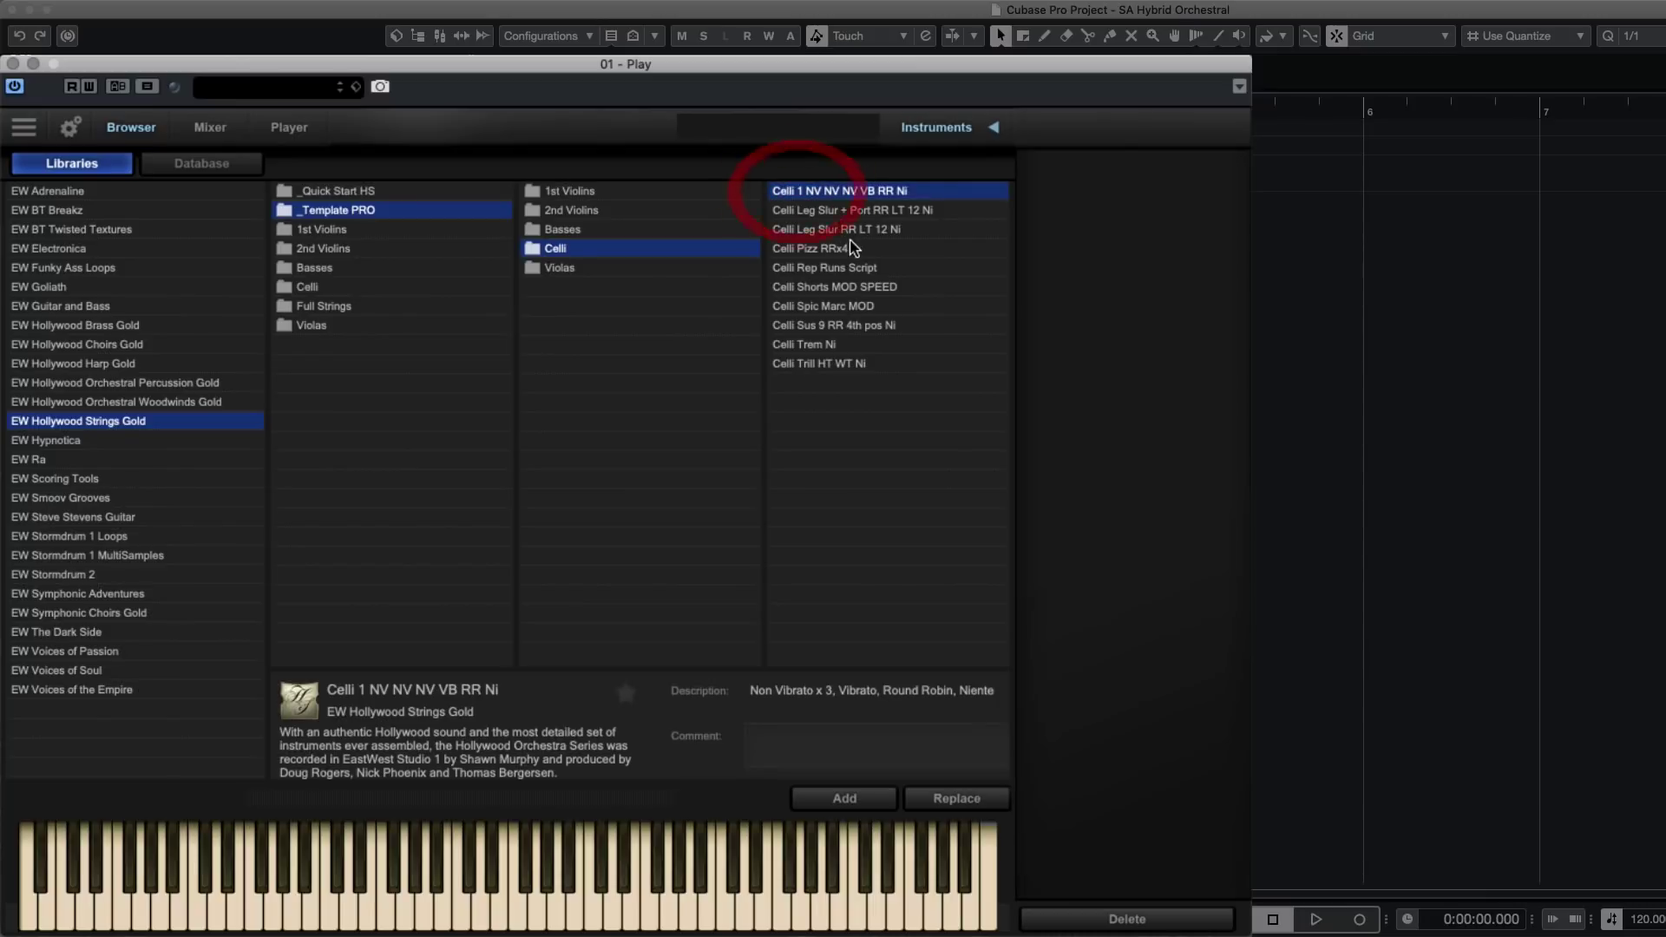
double_click(821, 190)
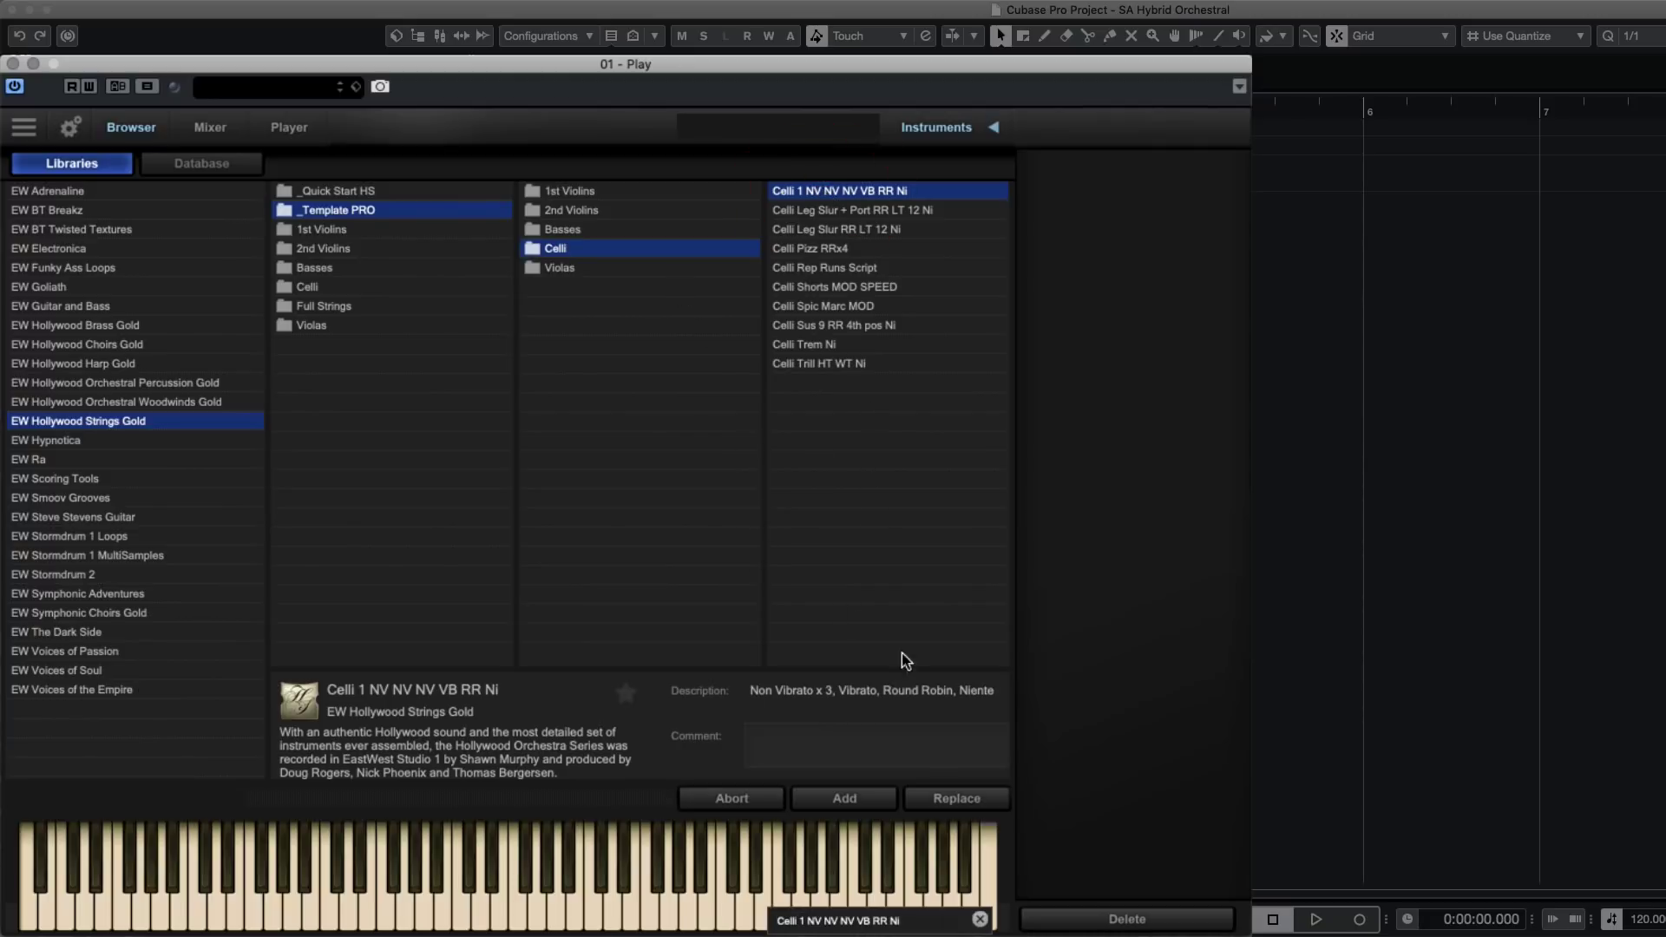
Add the Celli Leg Slur + Port RR LT 12 Ni and Celli Pizz RRx4 patches to the same Play instance.
left_click_drag(596, 65, 644, 66)
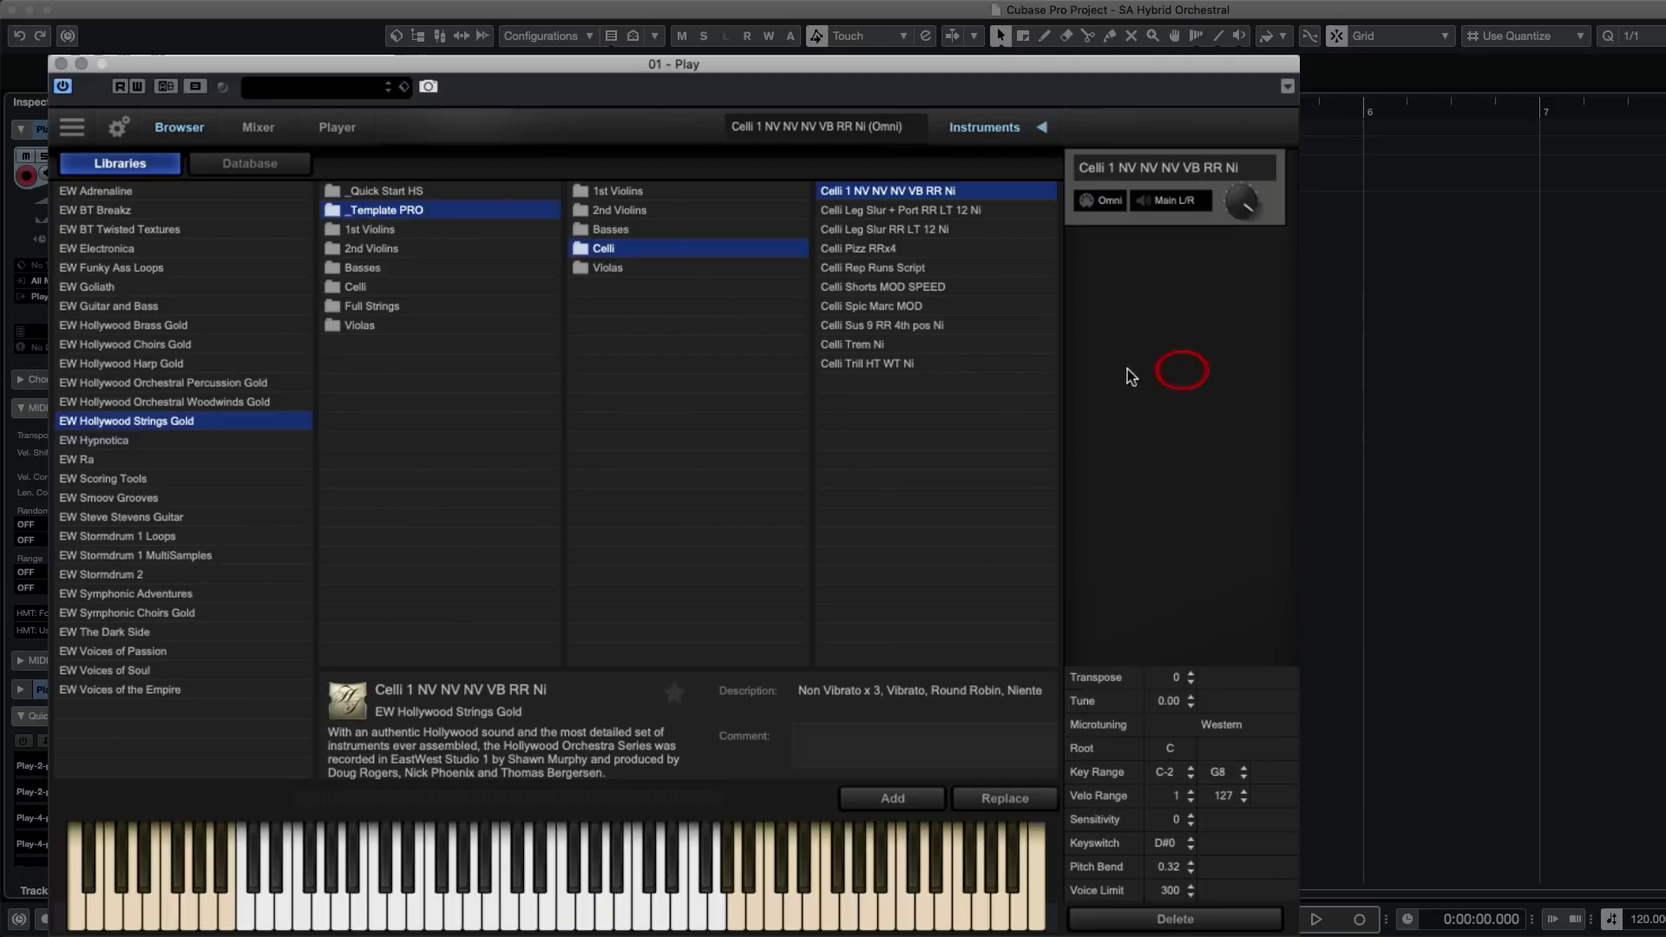
left_click_drag(768, 65, 828, 52)
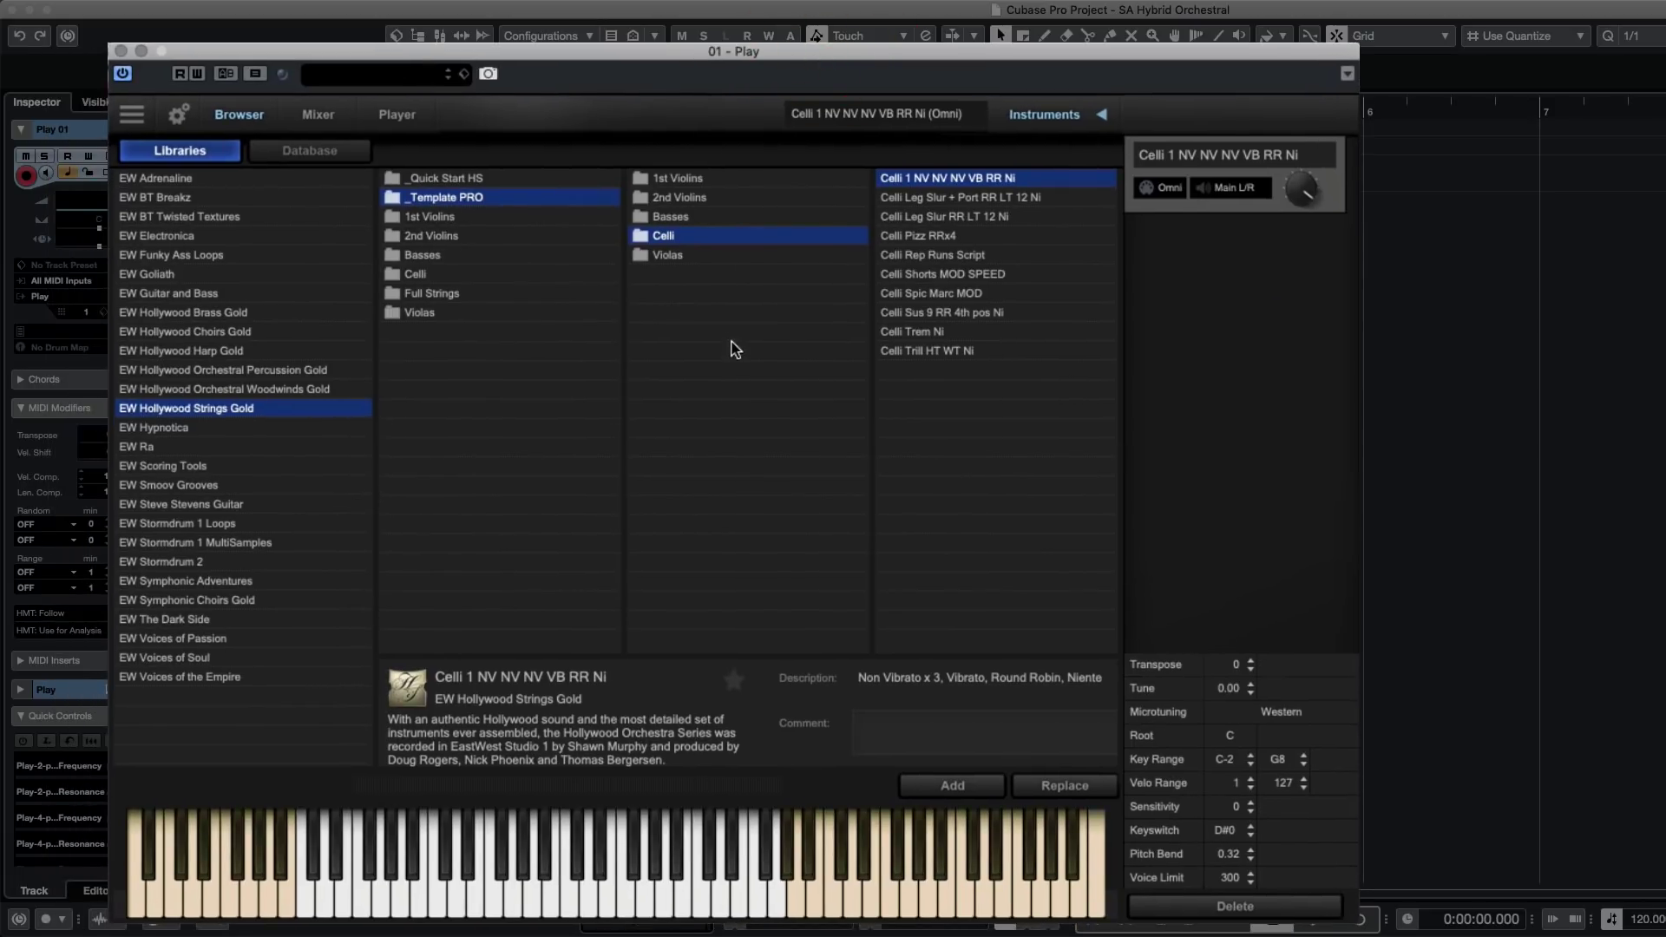
left_click_drag(297, 54, 221, 61)
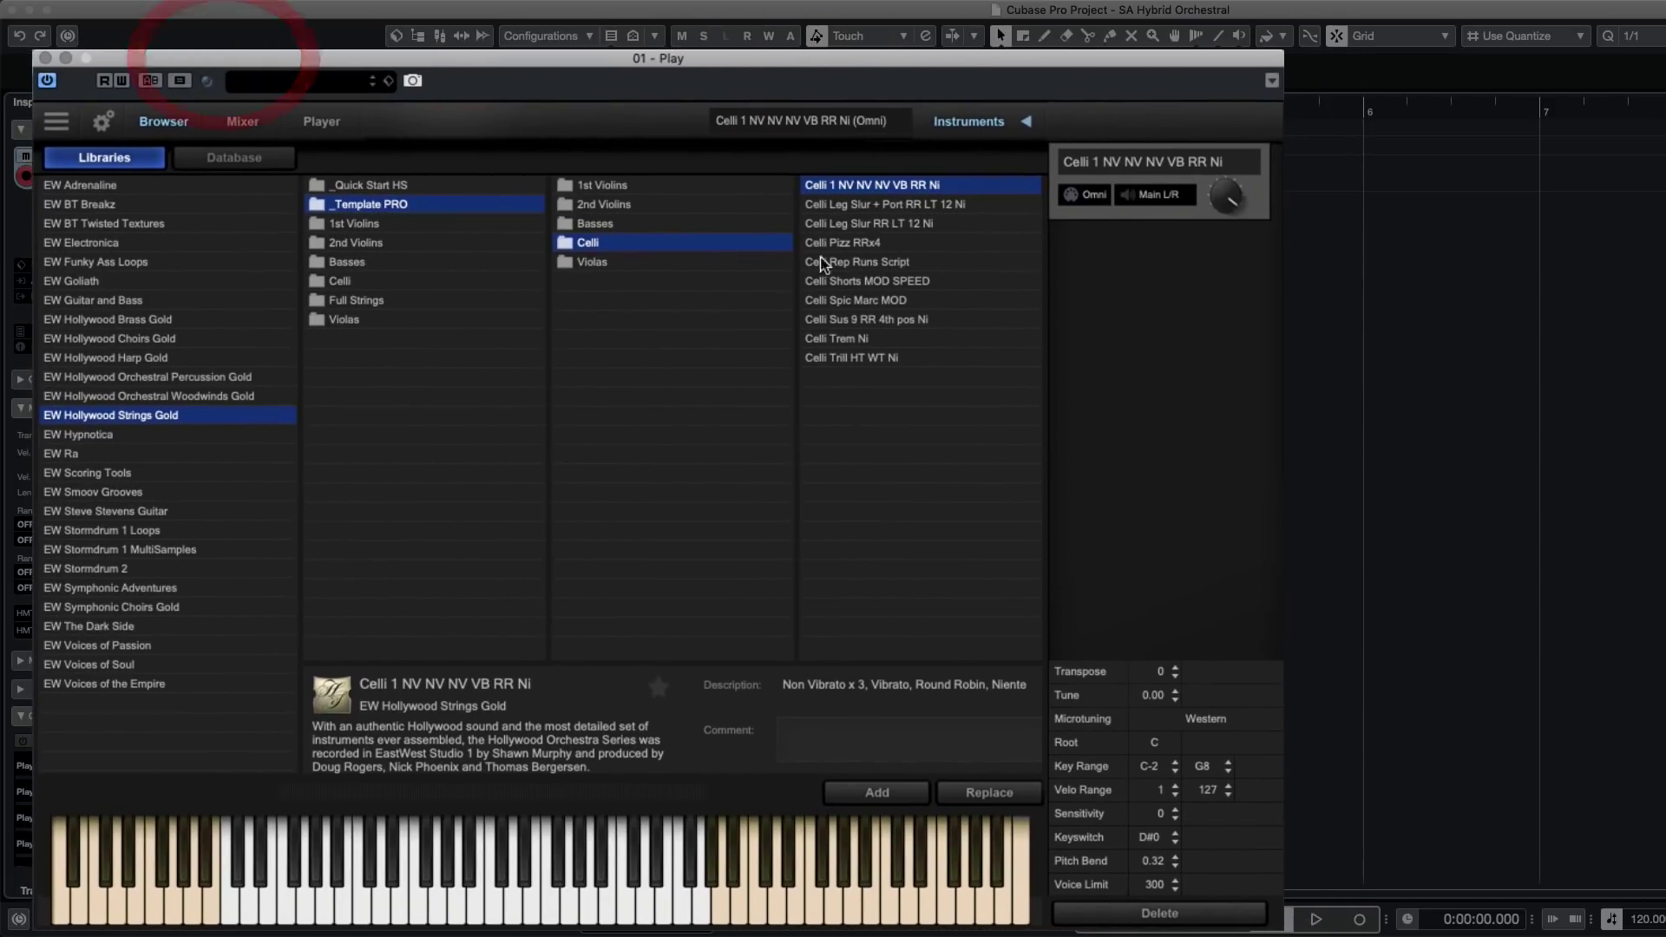
left_click(874, 207)
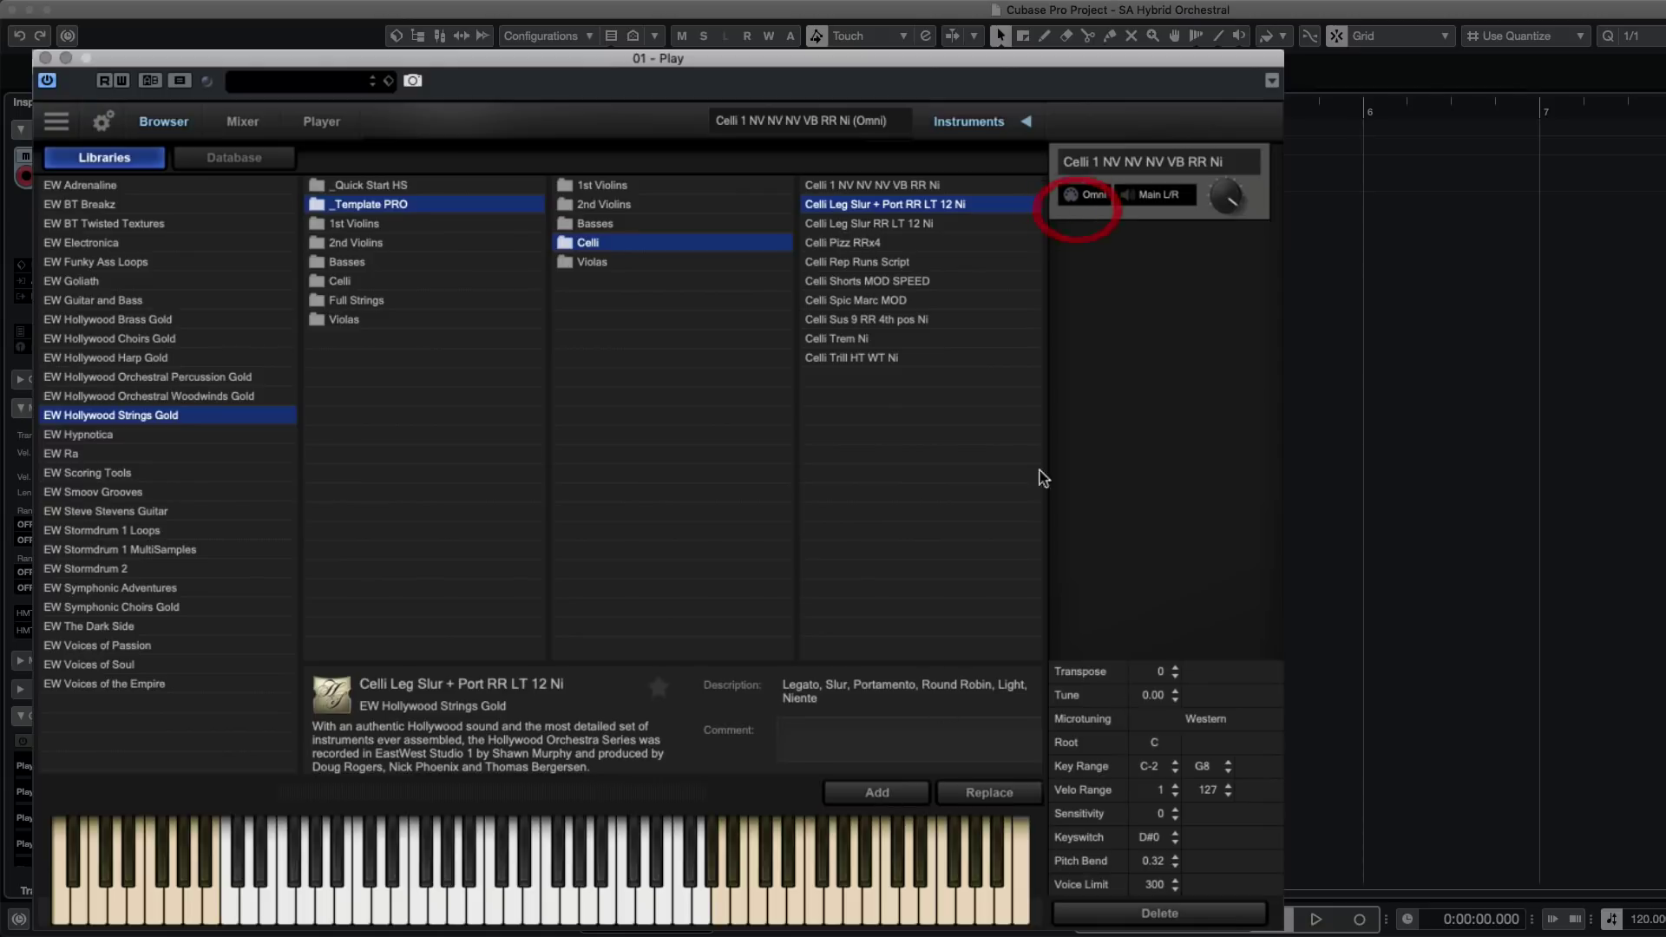
left_click(861, 792)
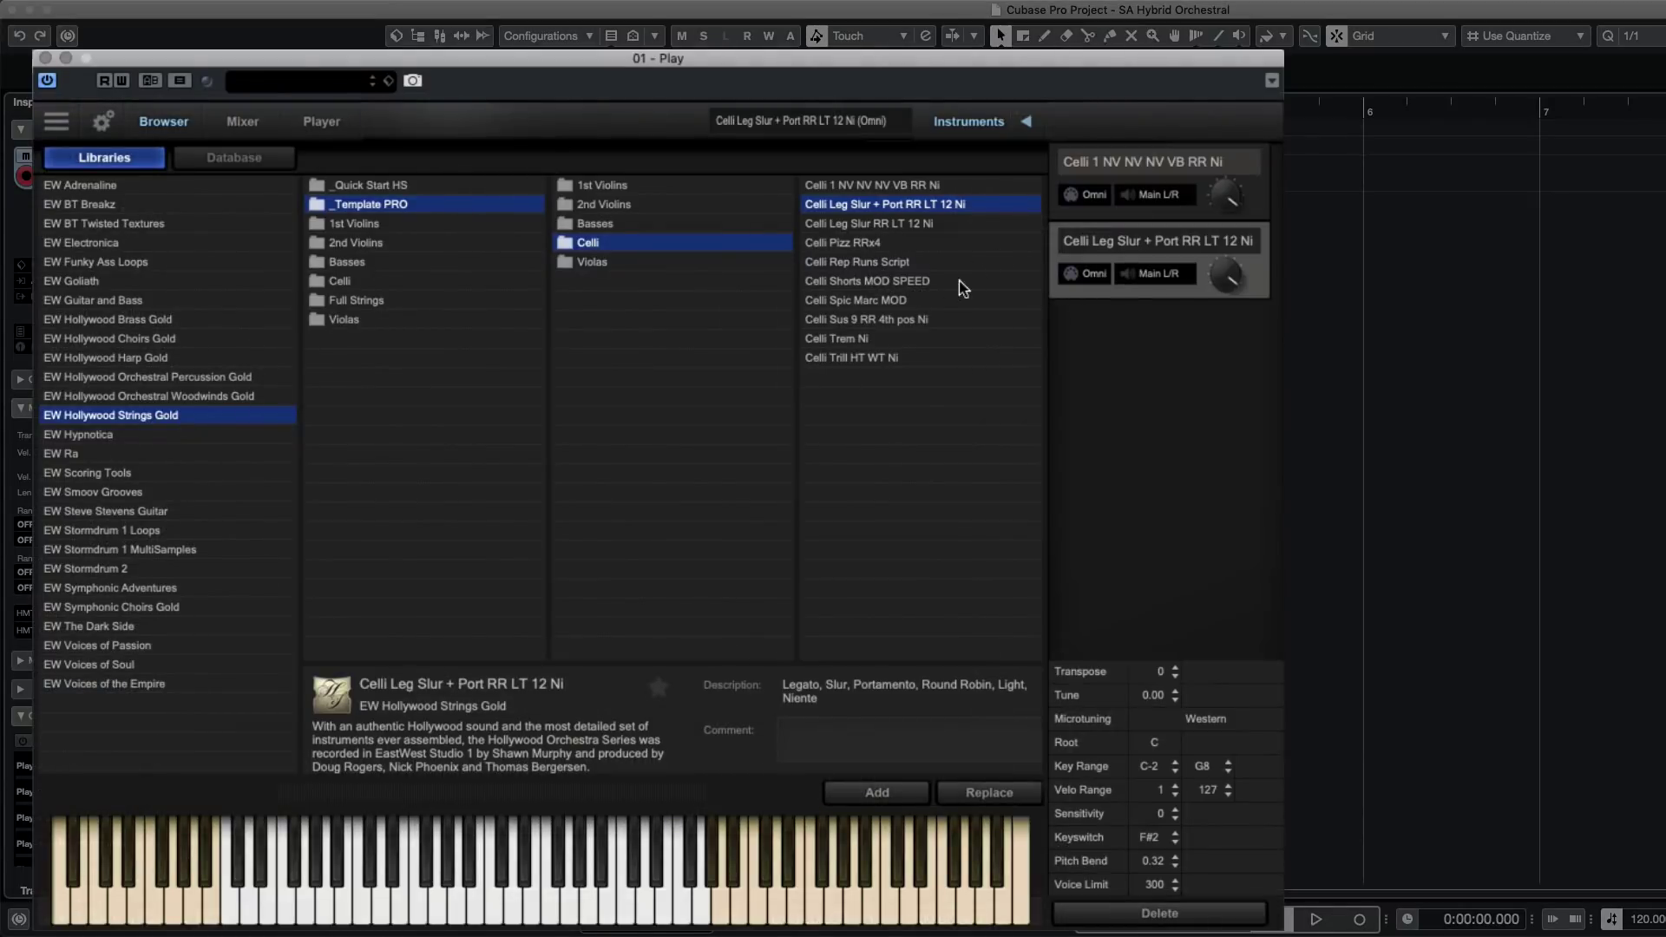
left_click(861, 246)
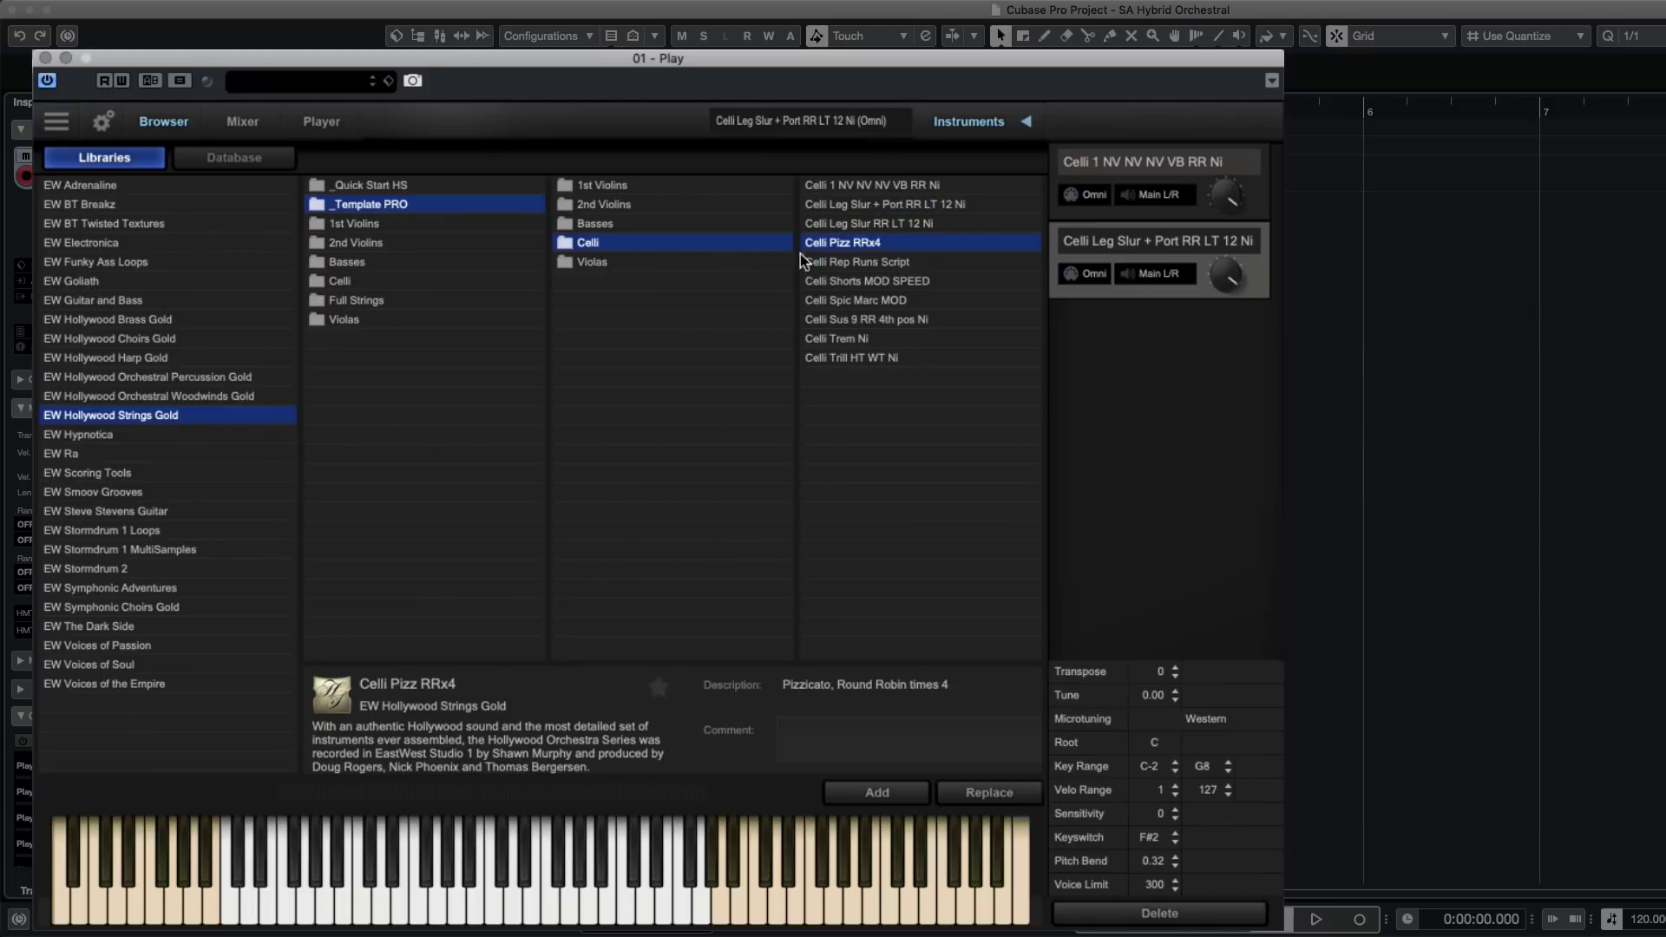
left_click(877, 793)
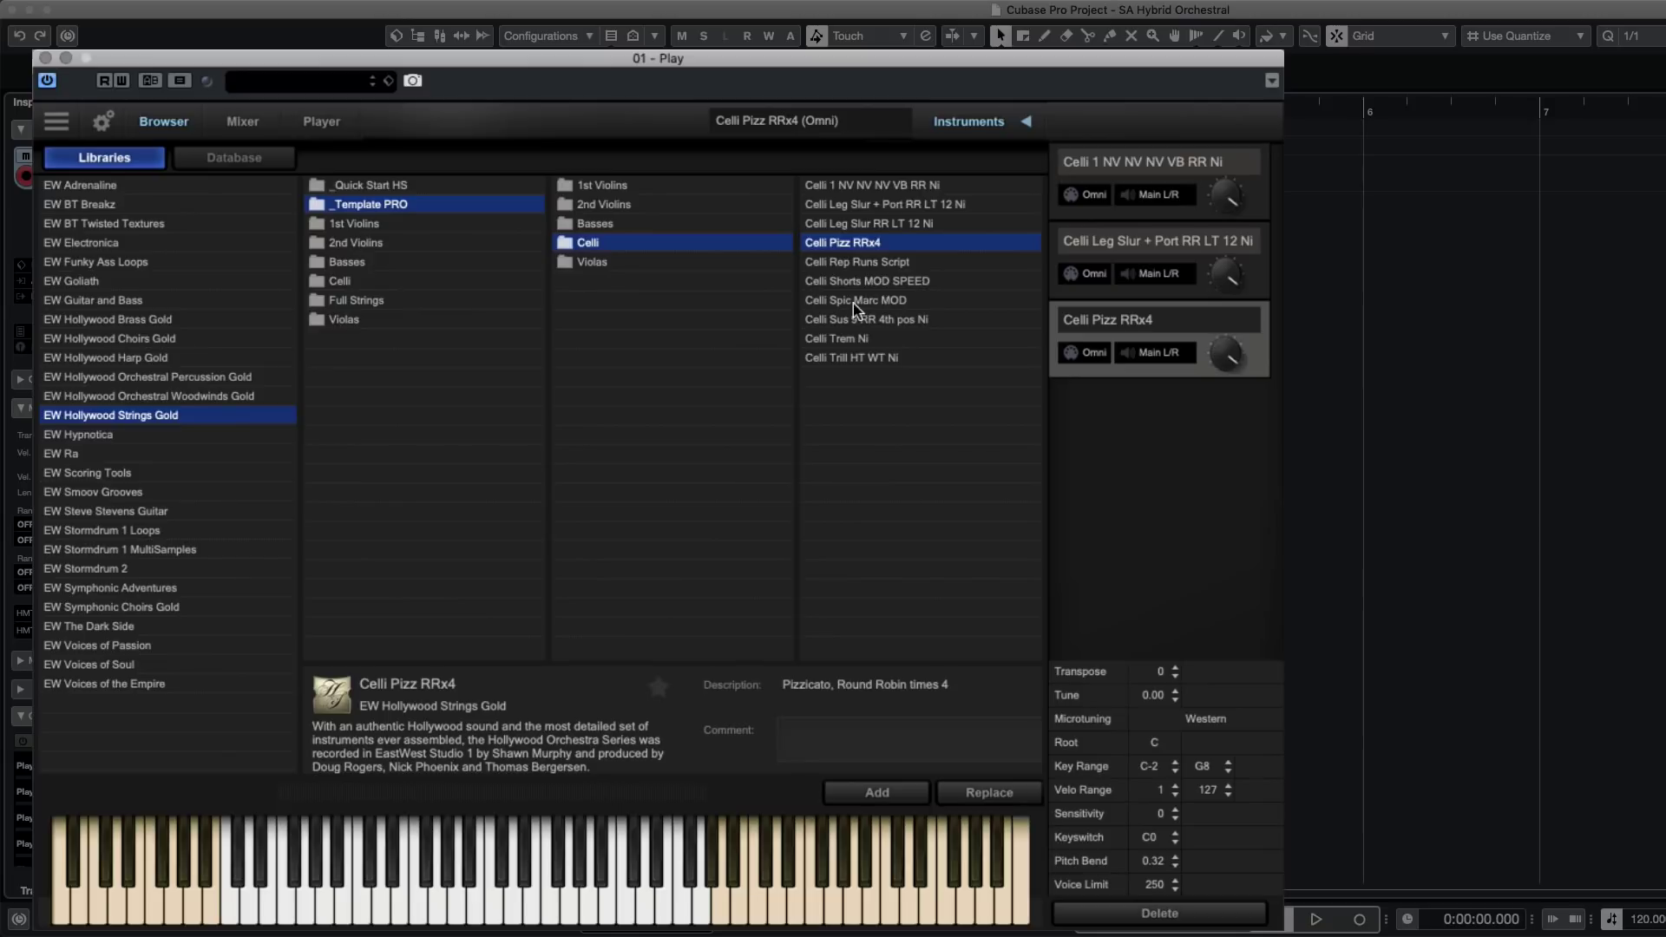
Add the Celli Shorts MOD SPEED and Celli Trem Ni patches to the instrument rack.
left_click(852, 281)
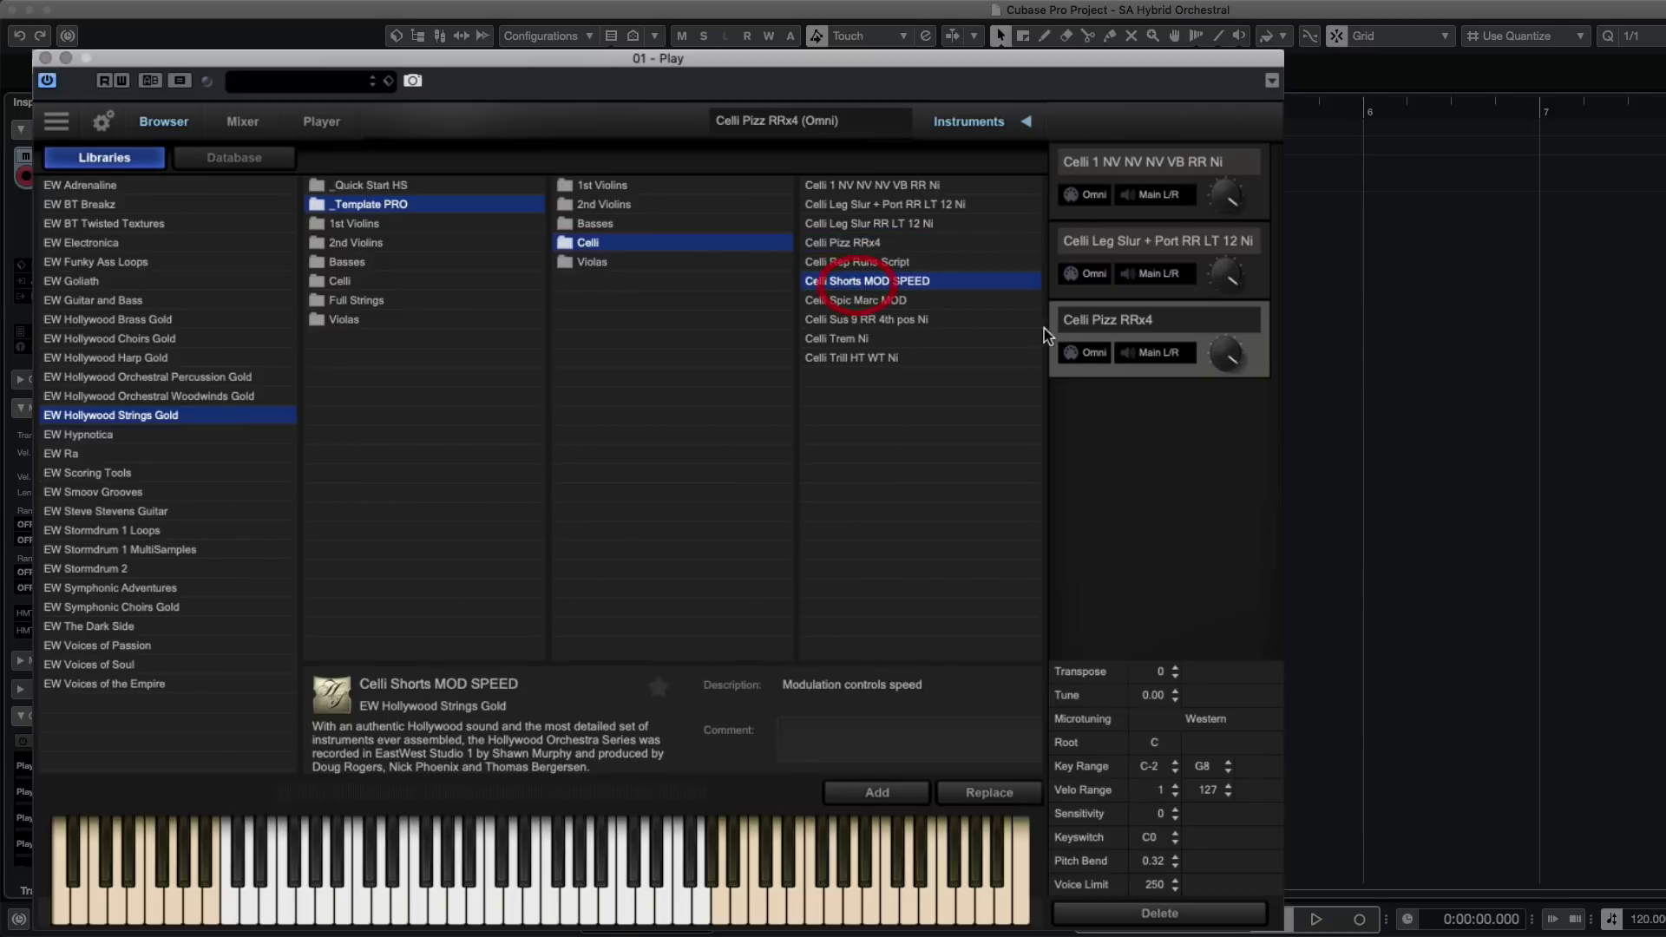
left_click(879, 794)
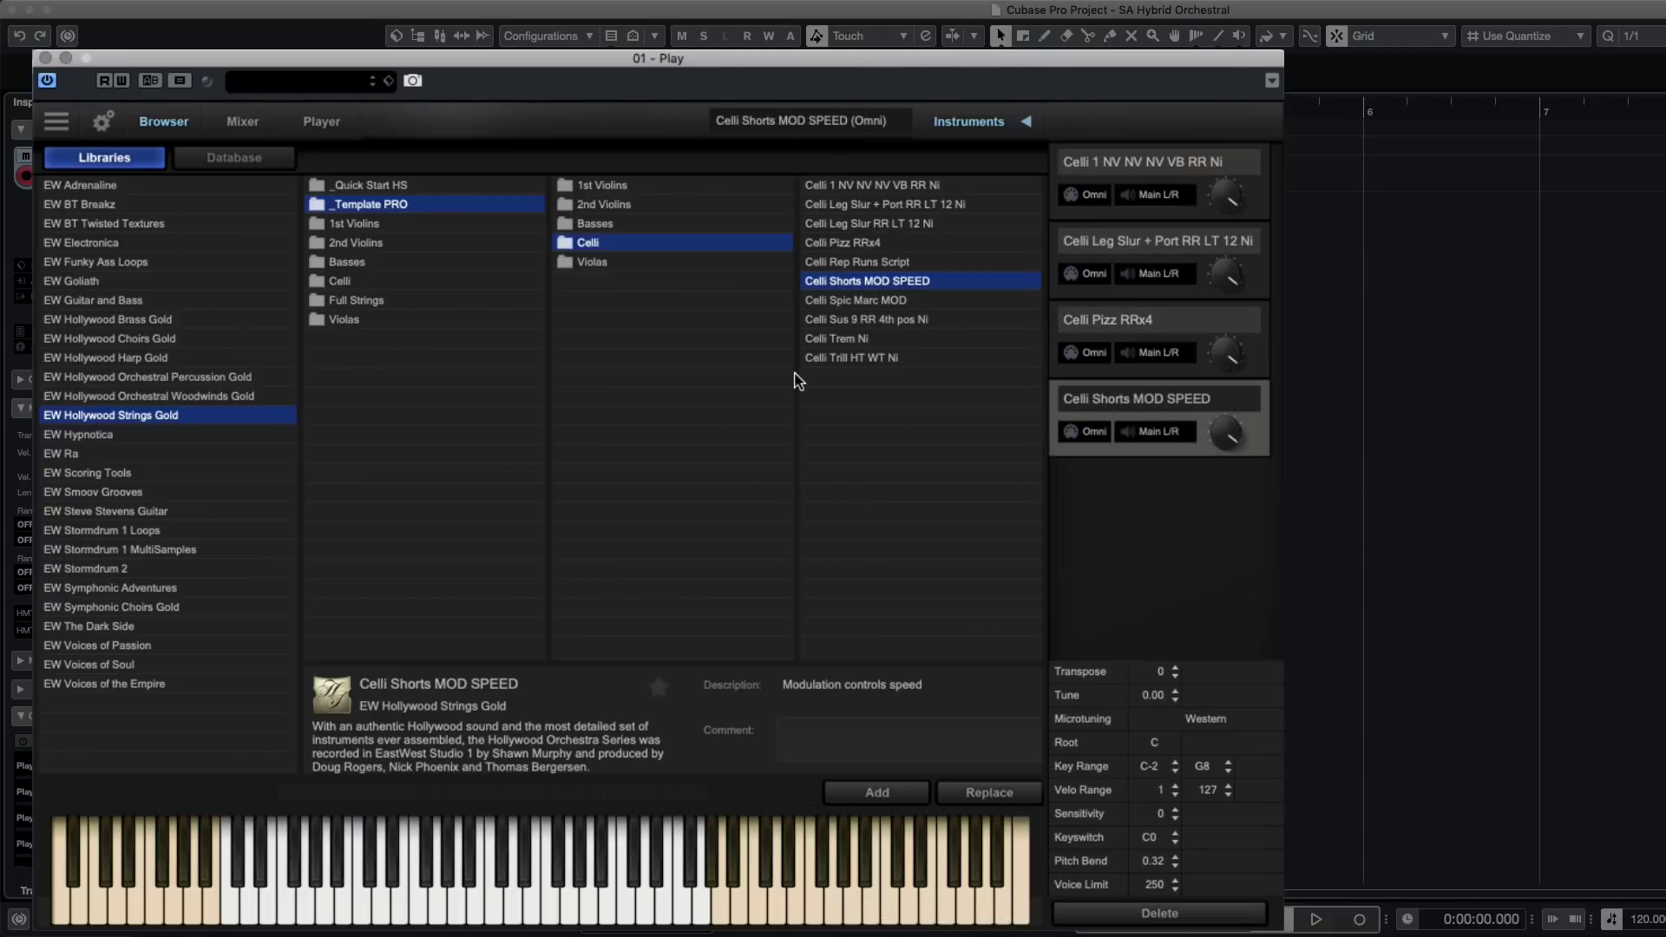
left_click(839, 339)
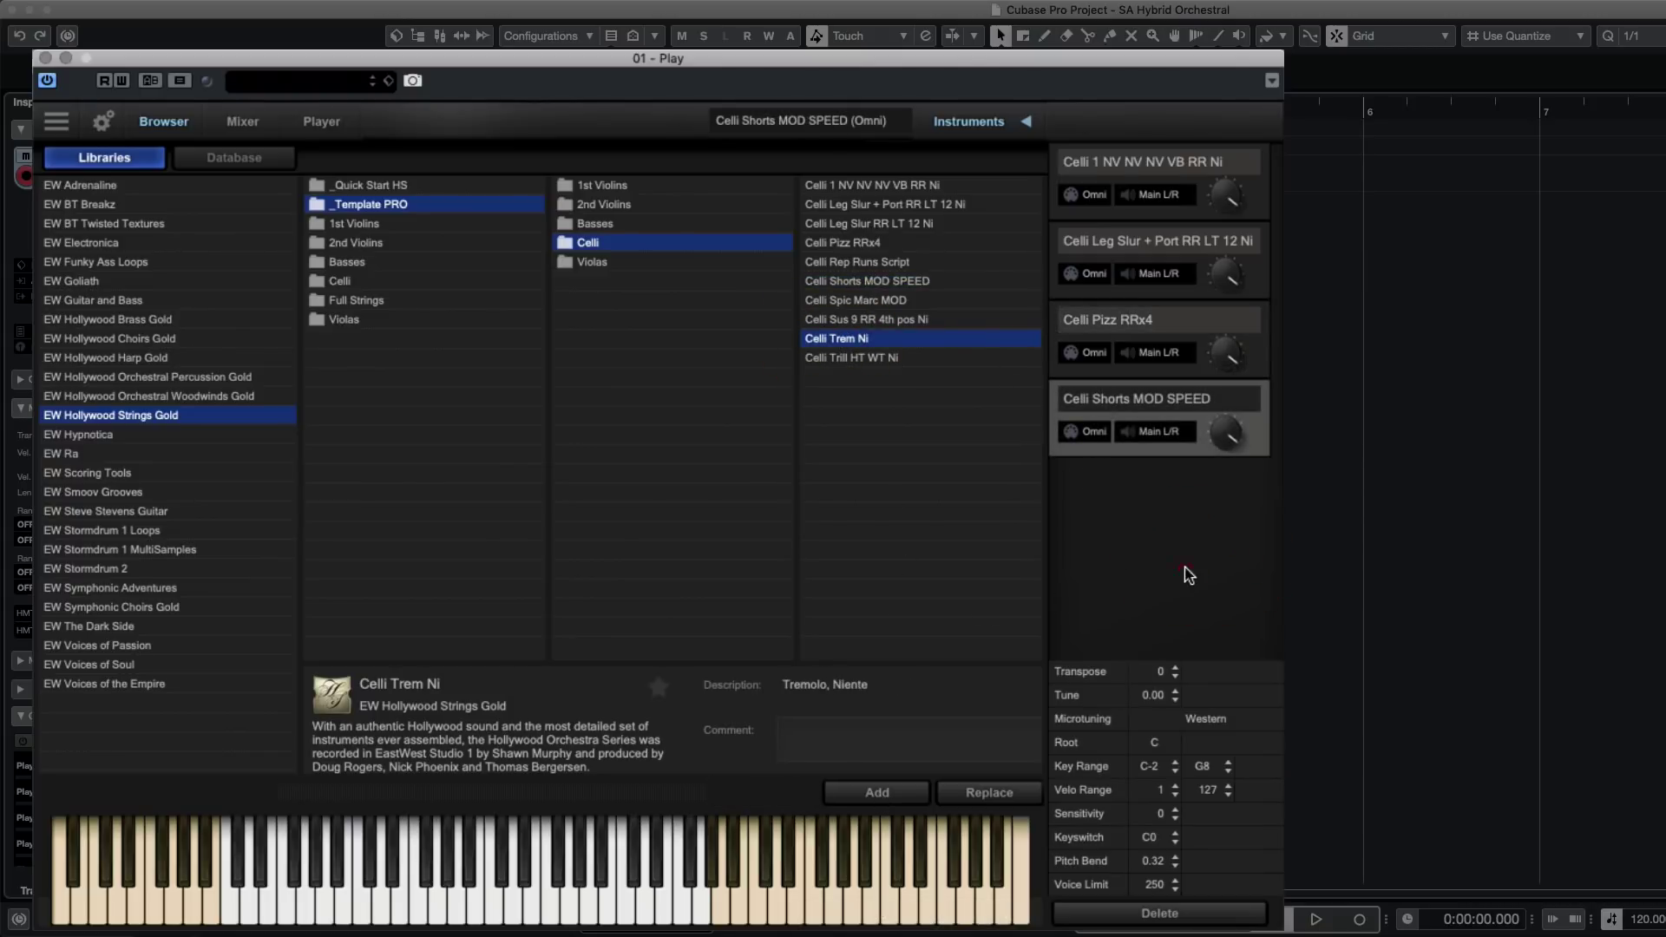
left_click(876, 793)
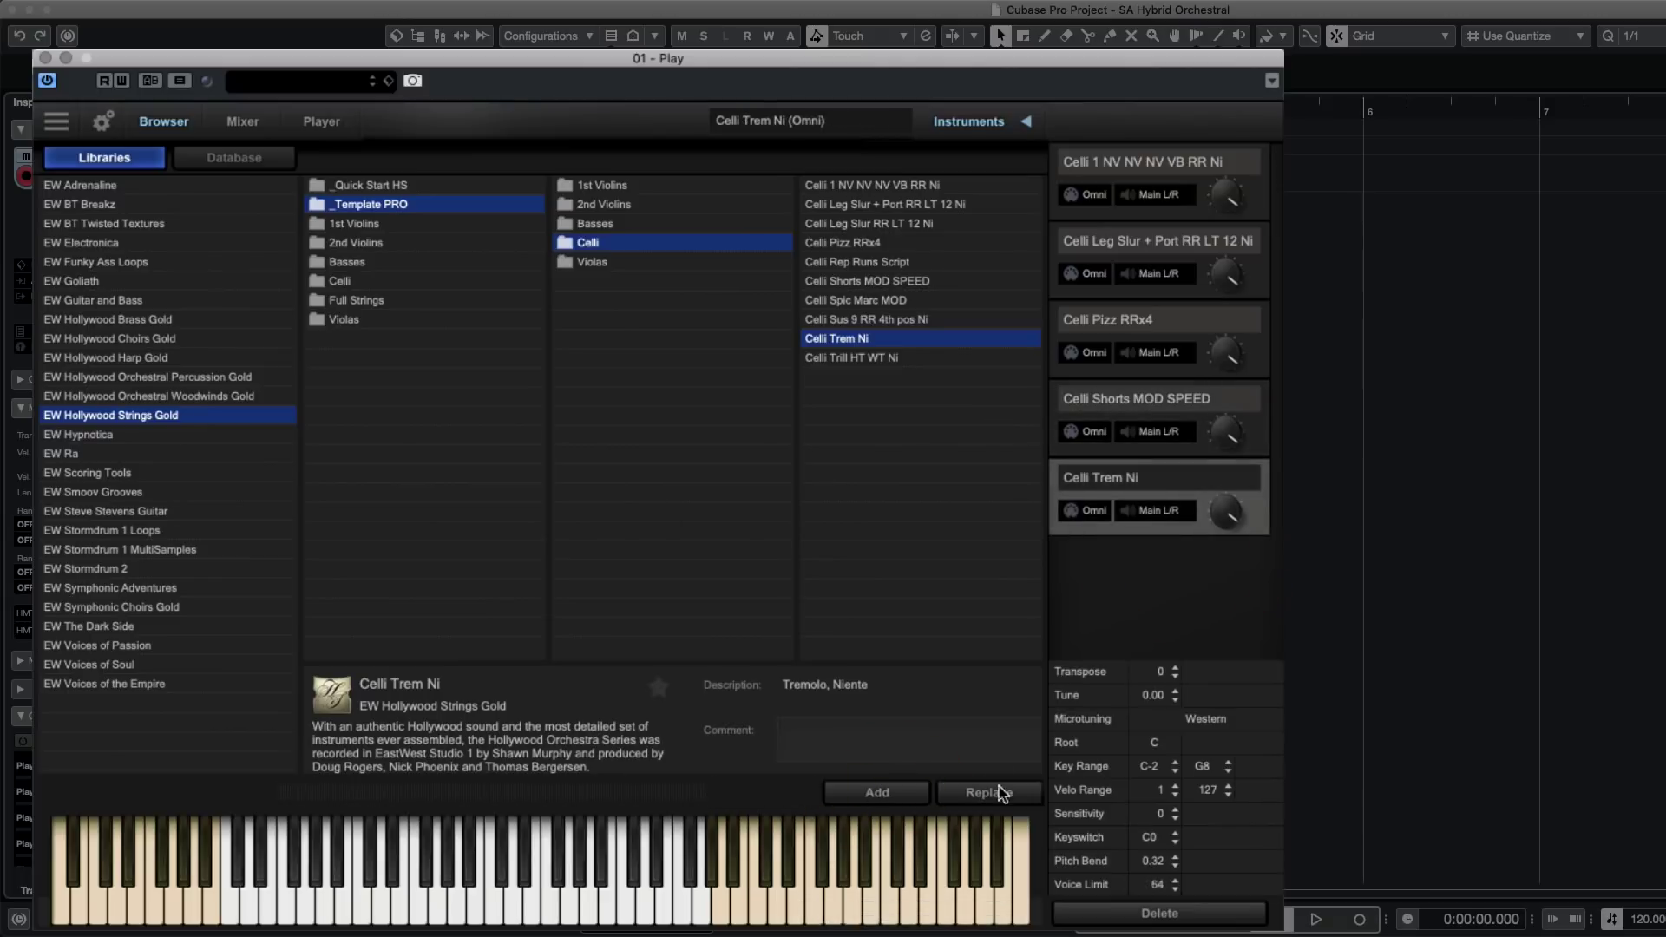
Audition the Celli Trem Ni, Celli Shorts MOD SPEED and Celli Pizz RRx4 patches with notes on the virtual keyboard, ending on the Celli Leg Slur patch.
left_click(538, 883)
left_click(432, 913)
left_click(399, 902)
left_click(1111, 412)
left_click(540, 875)
left_click(413, 885)
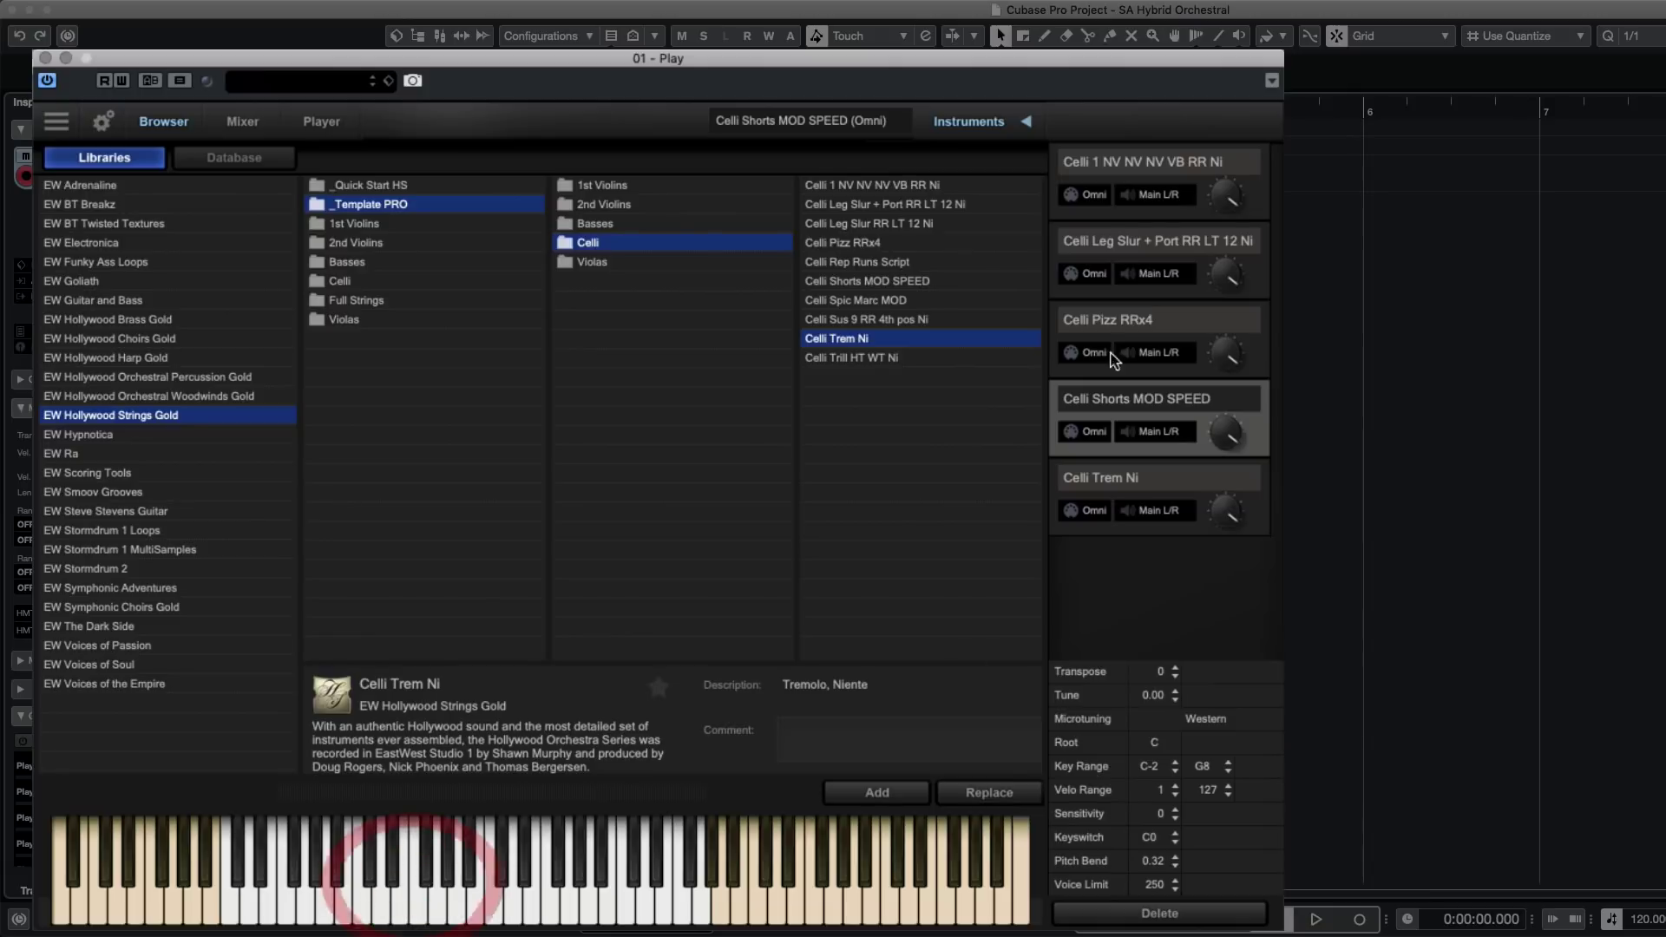
left_click(1107, 339)
left_click(501, 908)
left_click(372, 908)
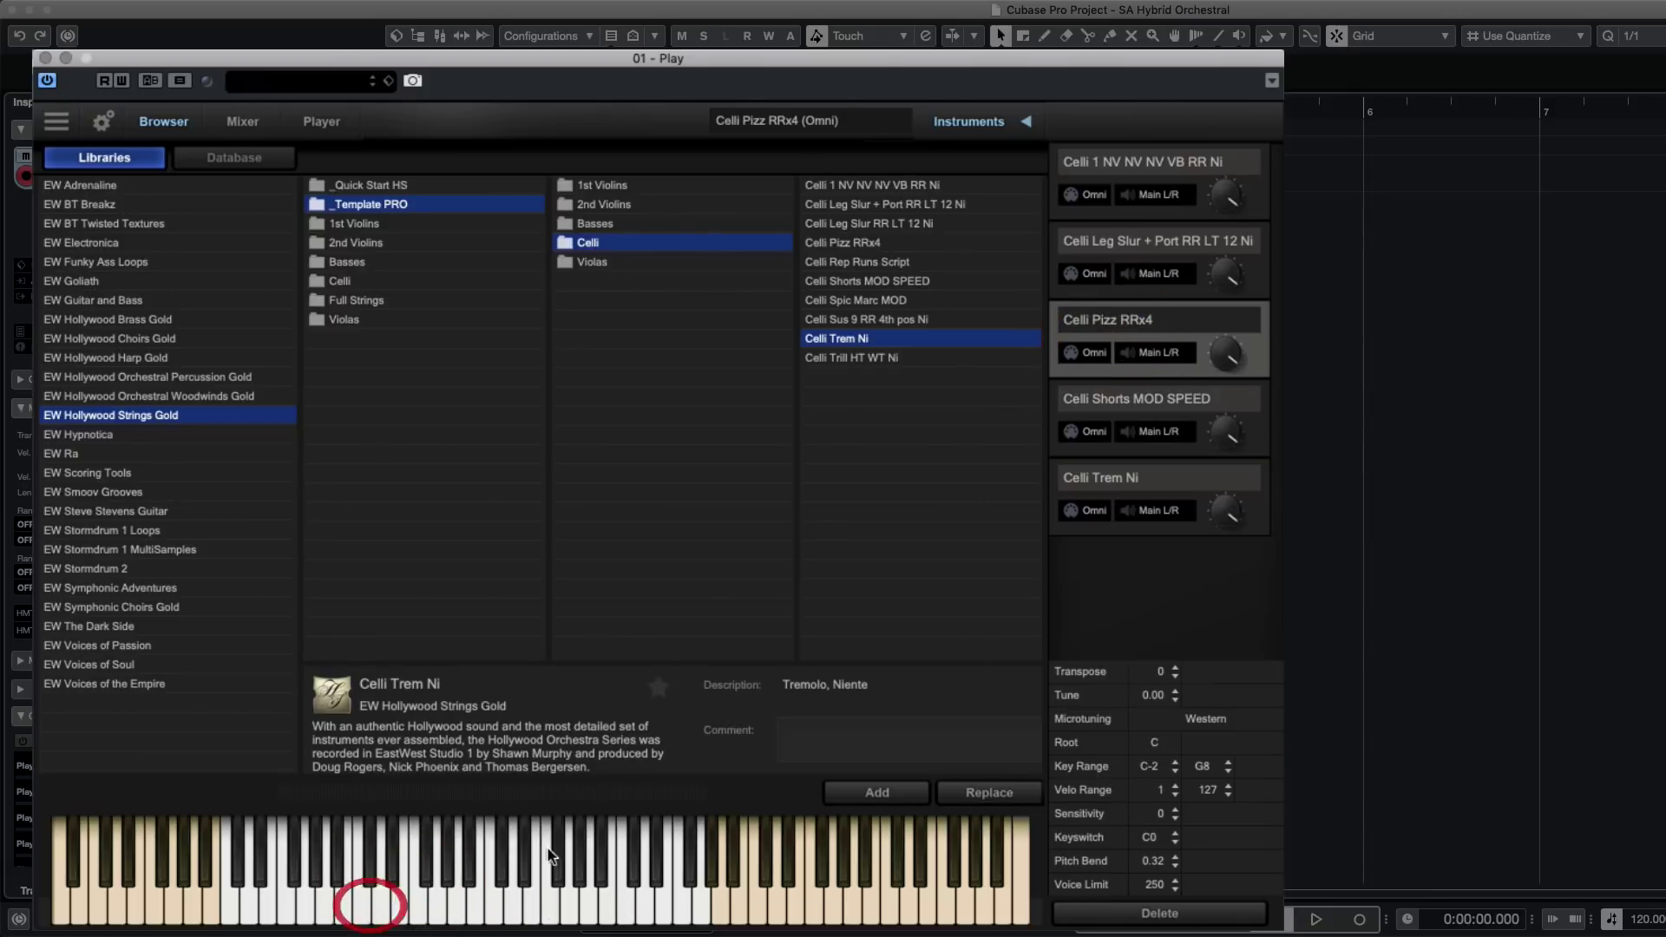
left_click(1141, 250)
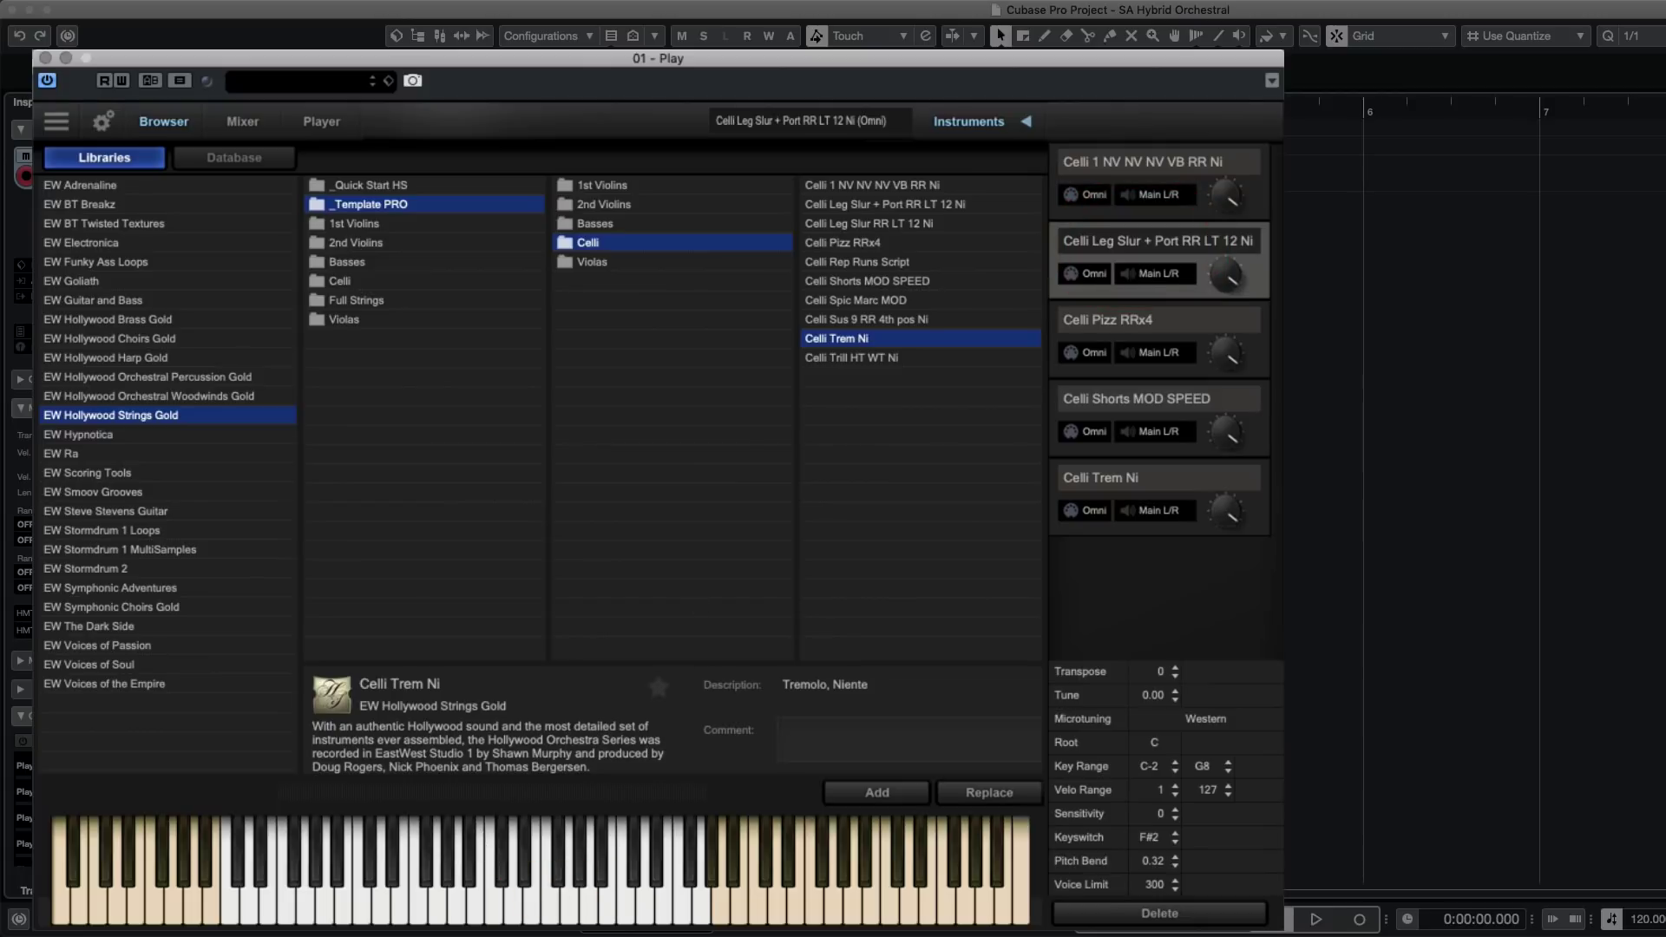
left_click(1087, 190)
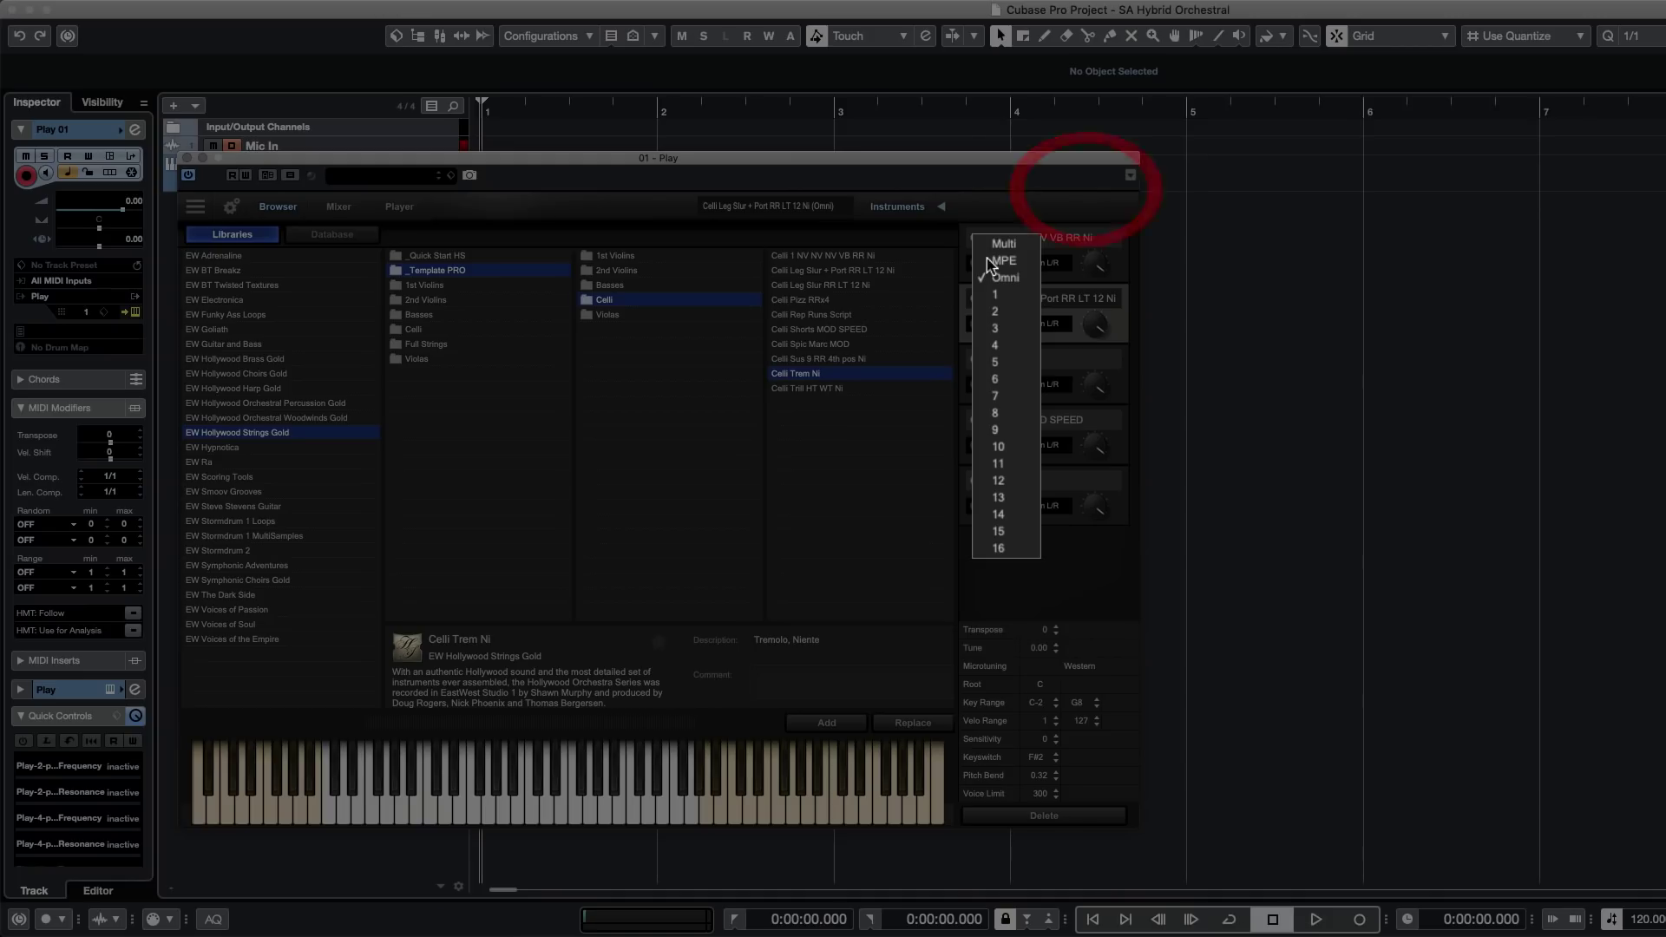
left_click(1002, 192)
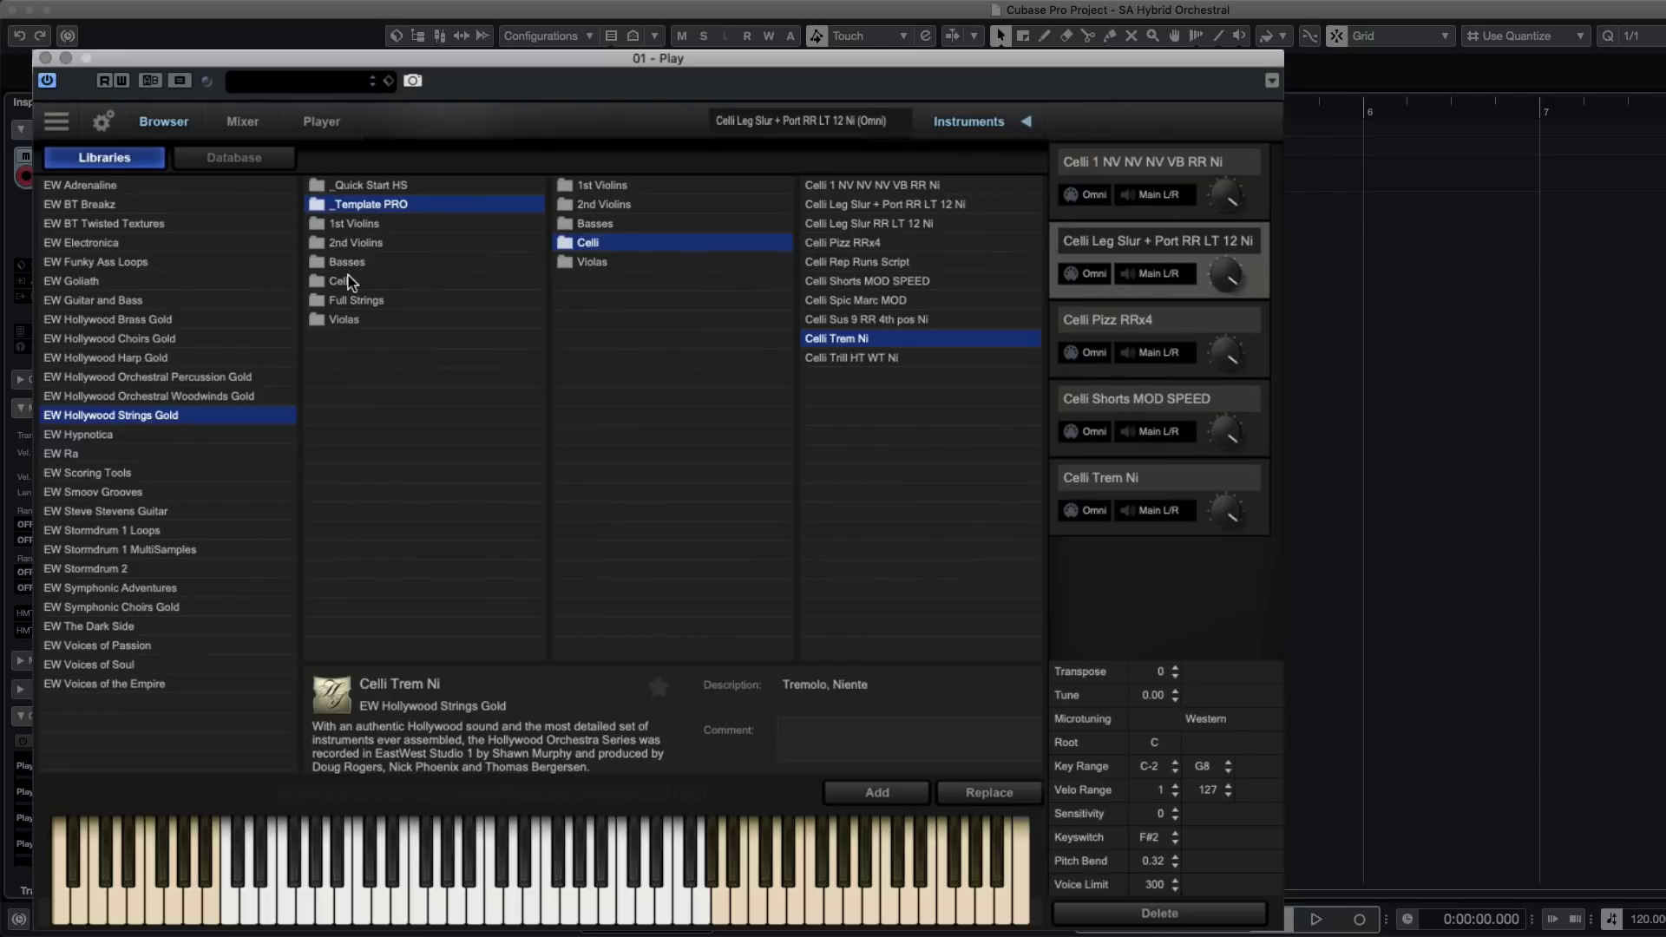
Add the Celli Sus KS C0-F#0 Ni patch from the Celli library's 06 Keyswitch folder to the instrument rack.
left_click(608, 243)
left_click(608, 261)
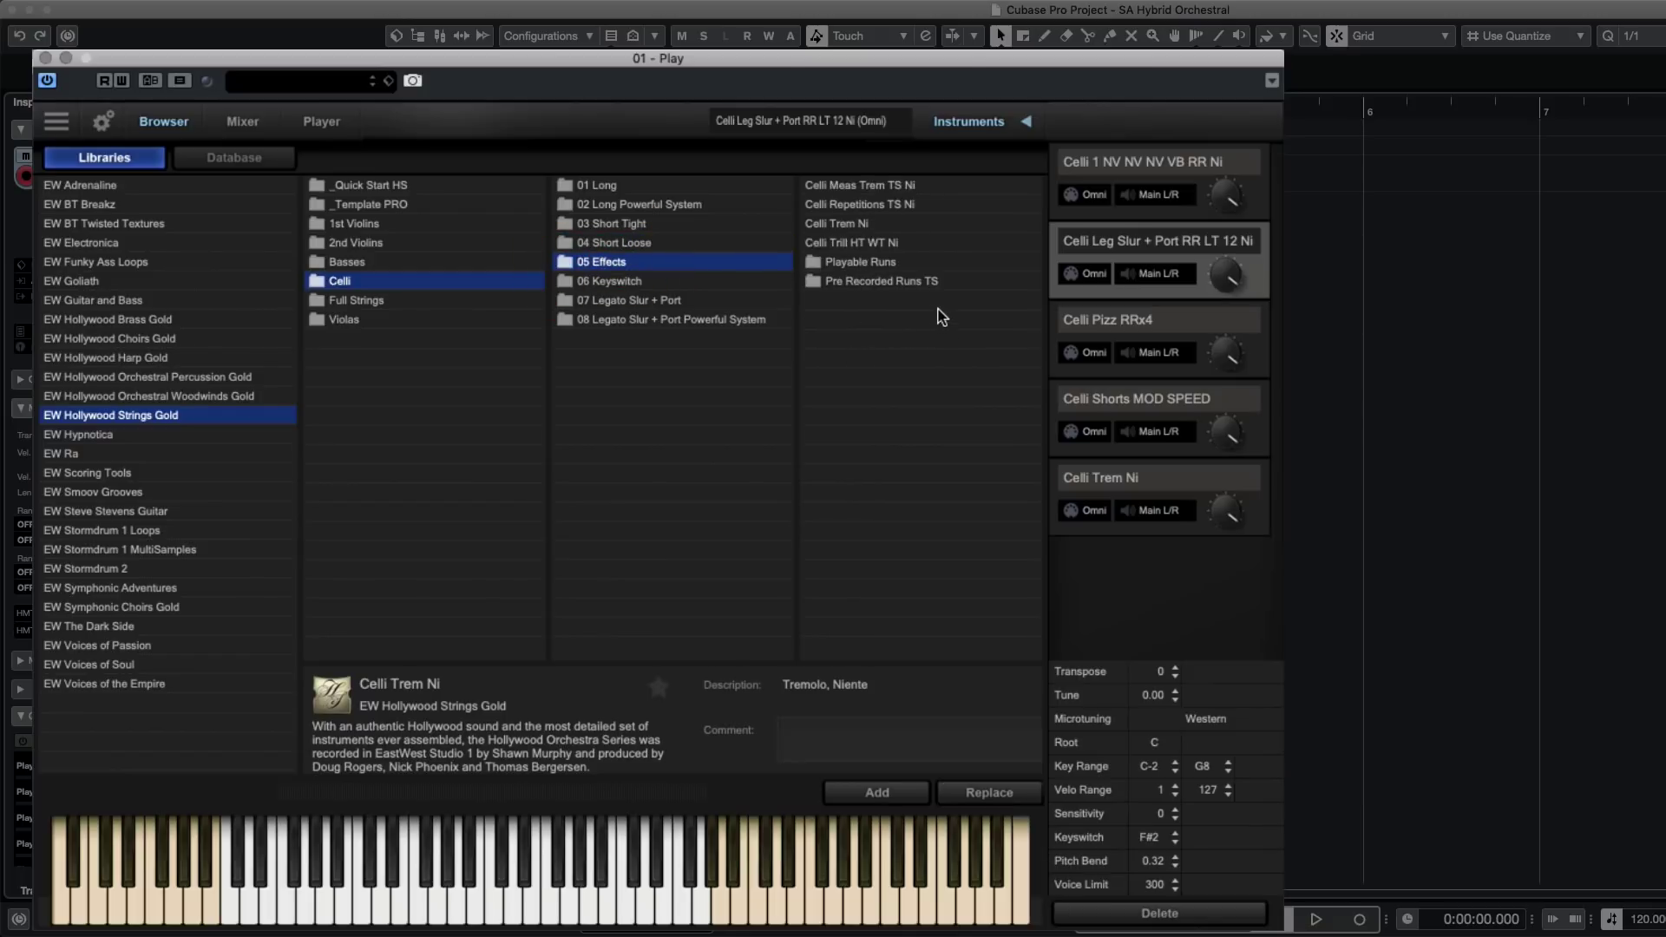
left_click(617, 280)
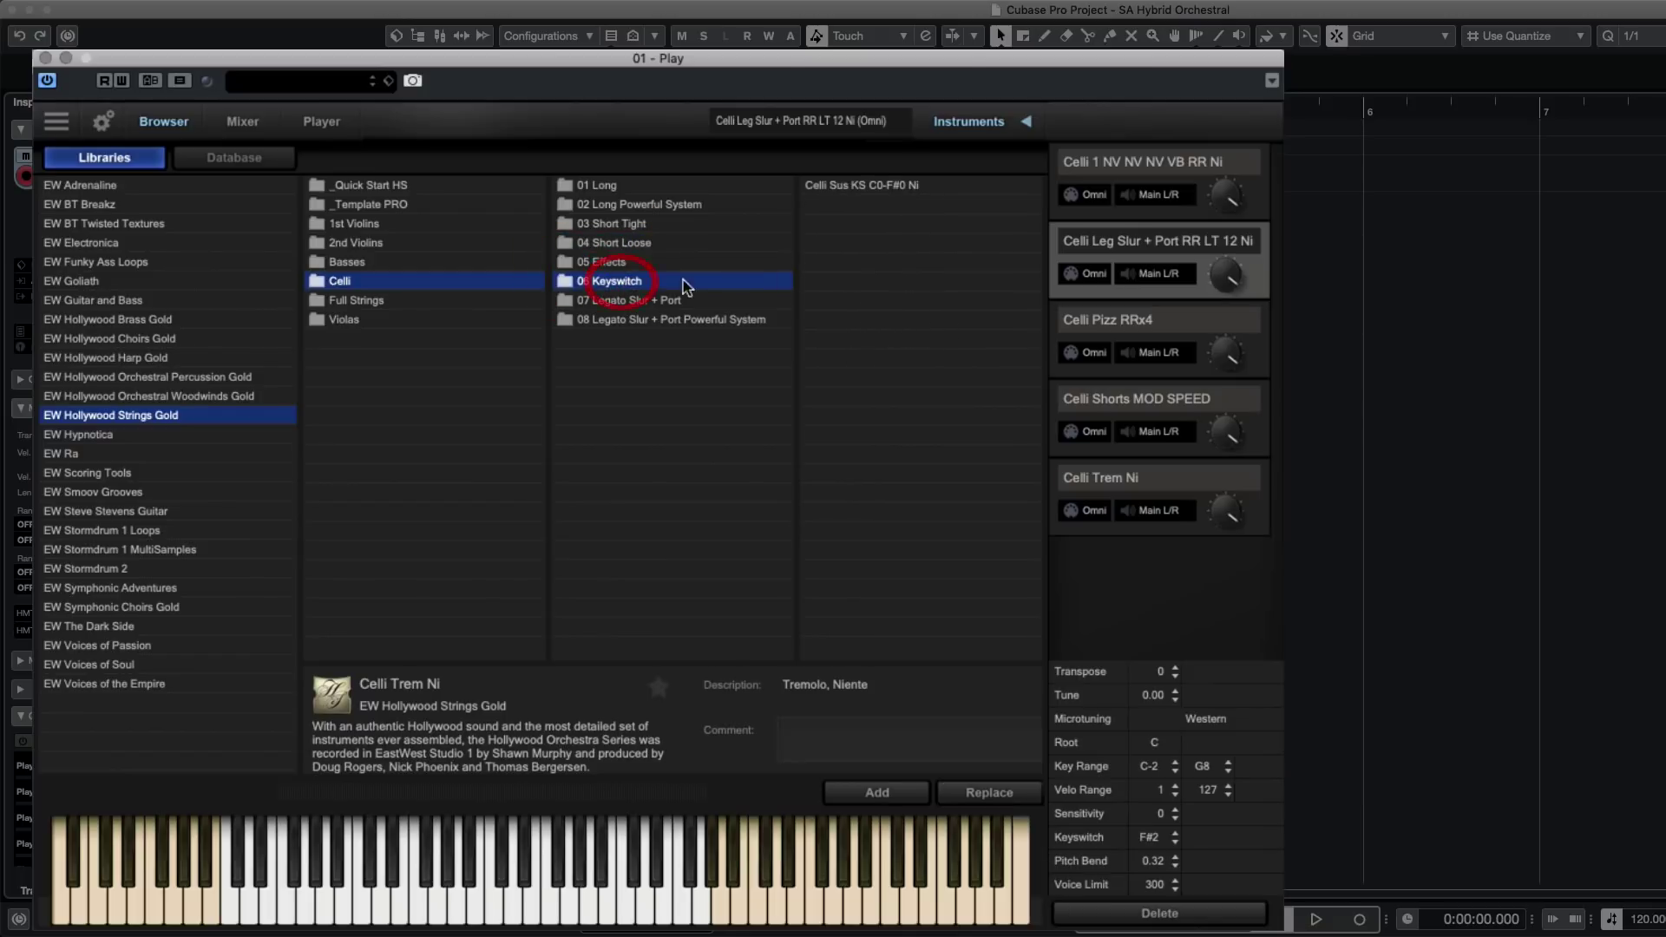
left_click(858, 185)
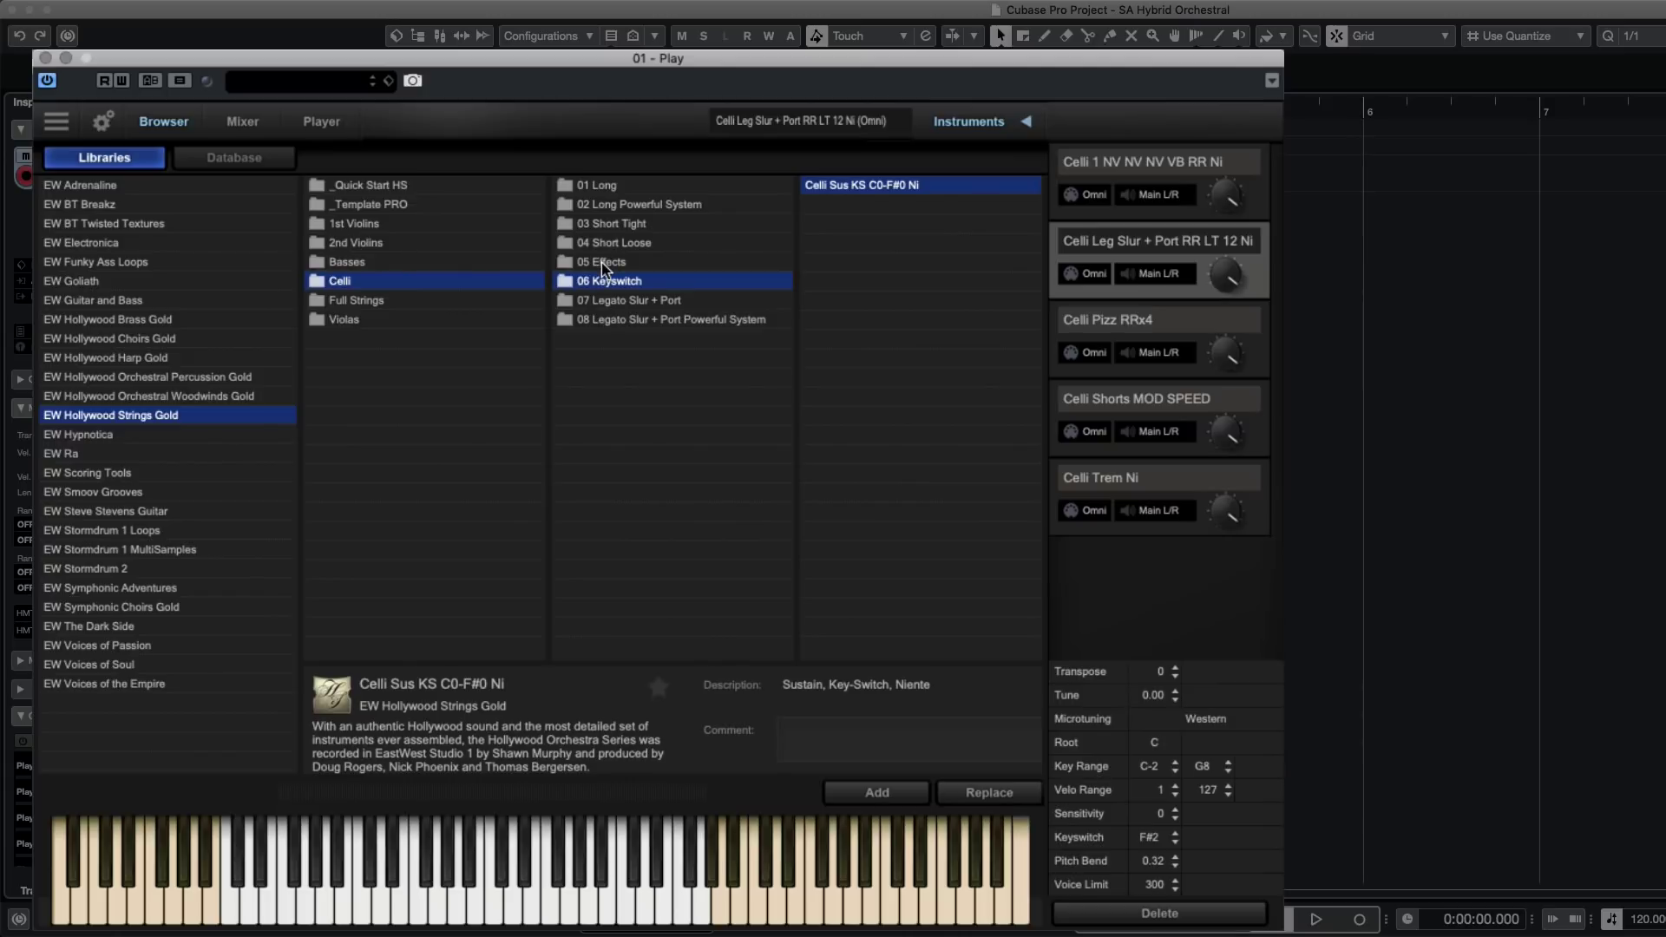
left_click(601, 266)
key("Down")
left_click(854, 186)
left_click(879, 795)
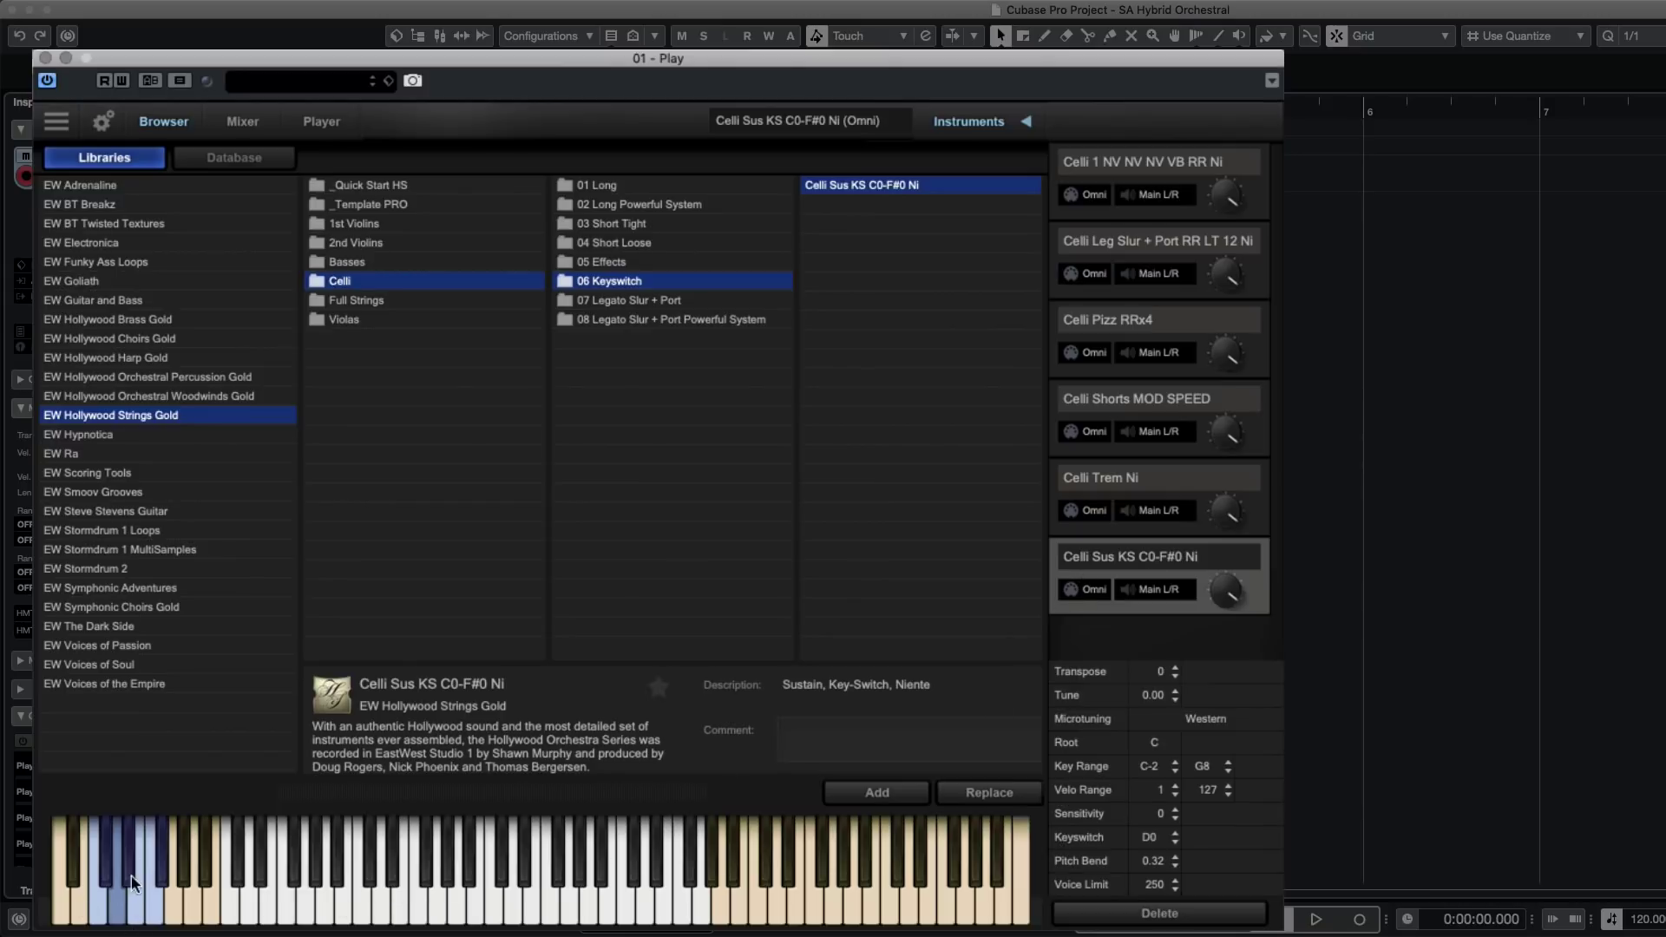
Audition the Celli Sus KS C0-F#0 Ni patch on the virtual keyboard, alternating between its keyswitches and short melodic notes.
left_click(366, 920)
left_click(499, 920)
left_click(571, 915)
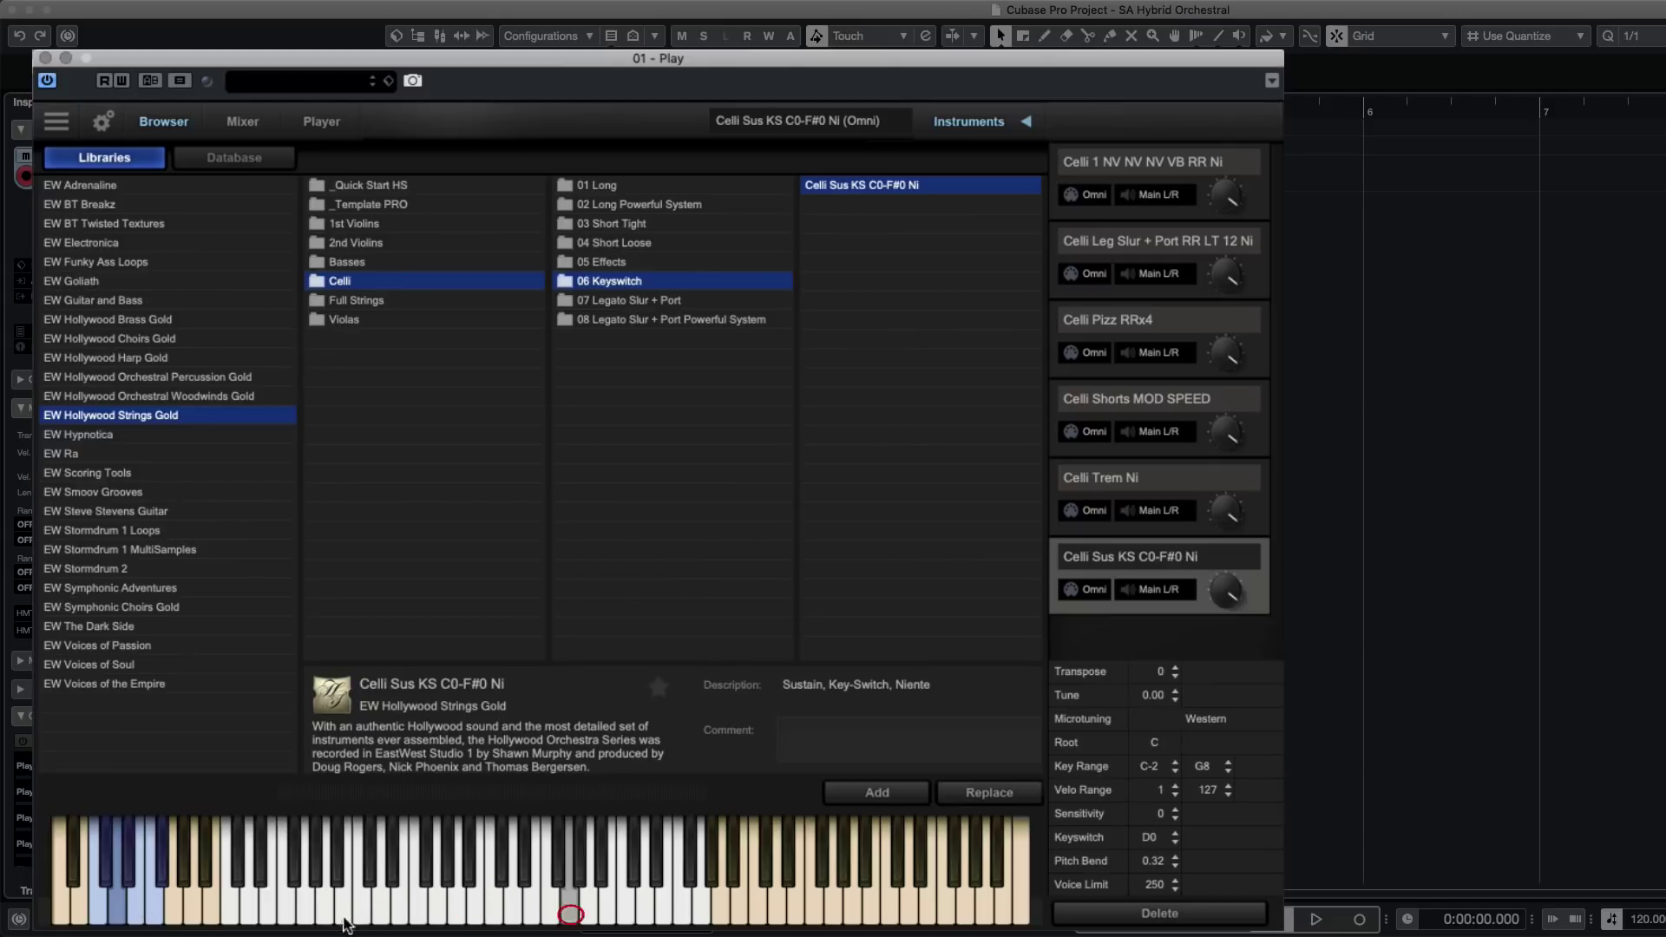
left_click(99, 914)
mouse_move(495, 903)
left_mouse_down()
mouse_move(530, 895)
mouse_move(506, 898)
left_mouse_up()
left_click(108, 872)
left_click(490, 919)
left_click(588, 898)
left_click(609, 898)
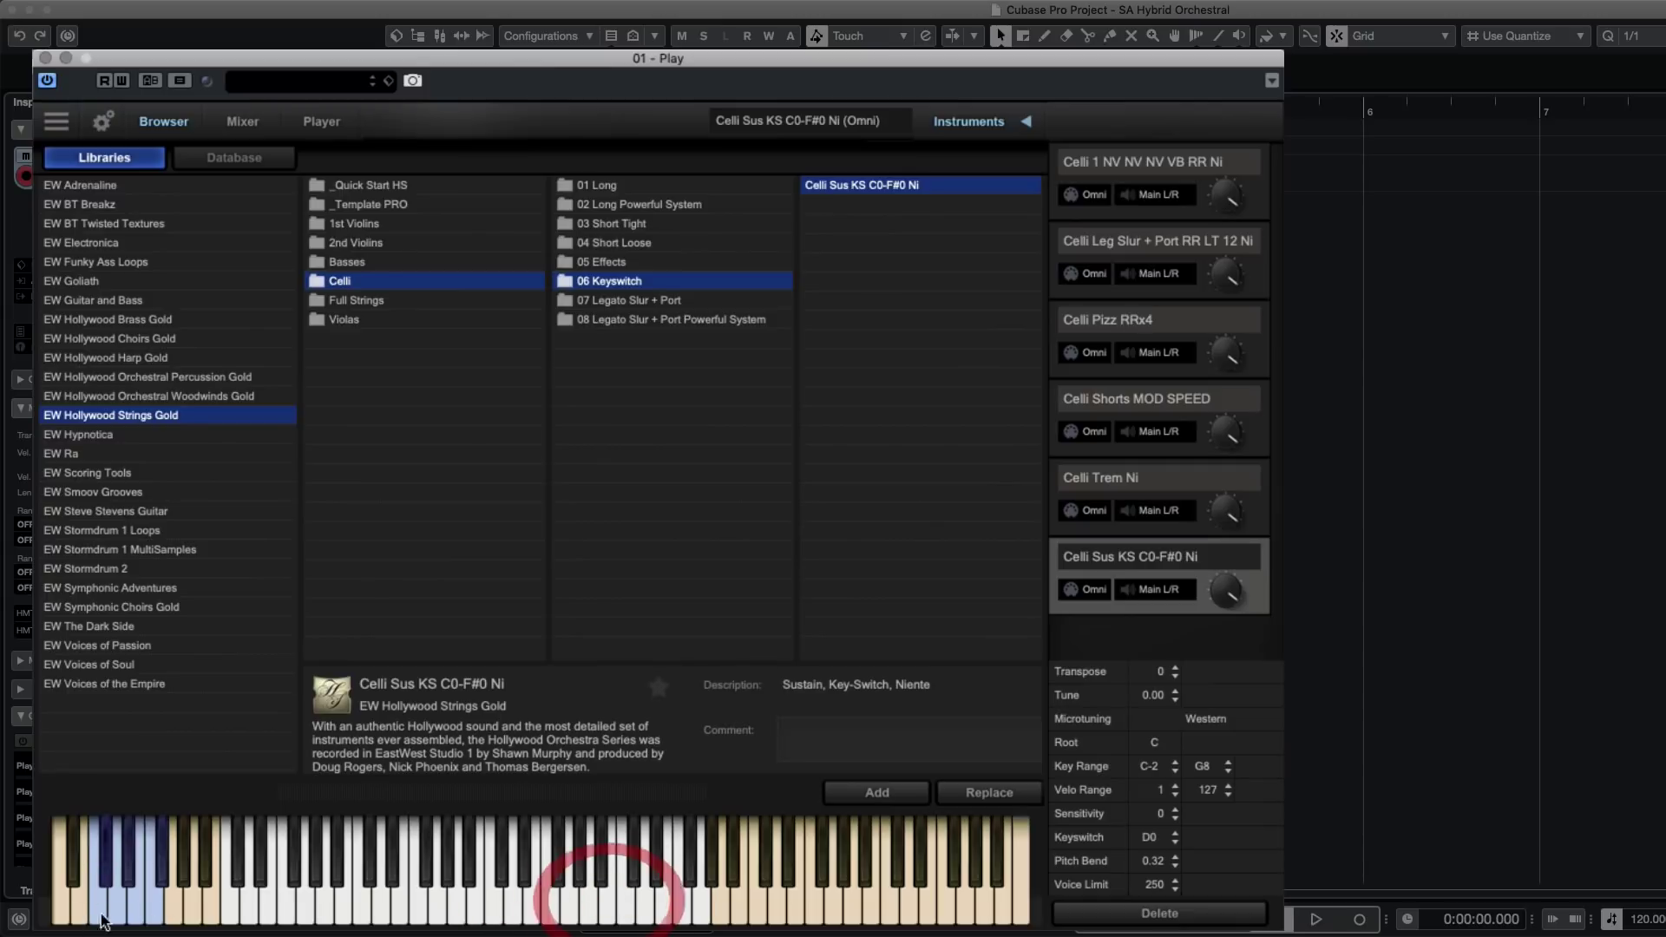
left_click(145, 919)
left_click(465, 911)
left_click(568, 902)
left_click(465, 895)
left_click(546, 903)
left_click(155, 911)
left_click(549, 907)
left_click(638, 905)
left_click(518, 903)
left_click(401, 900)
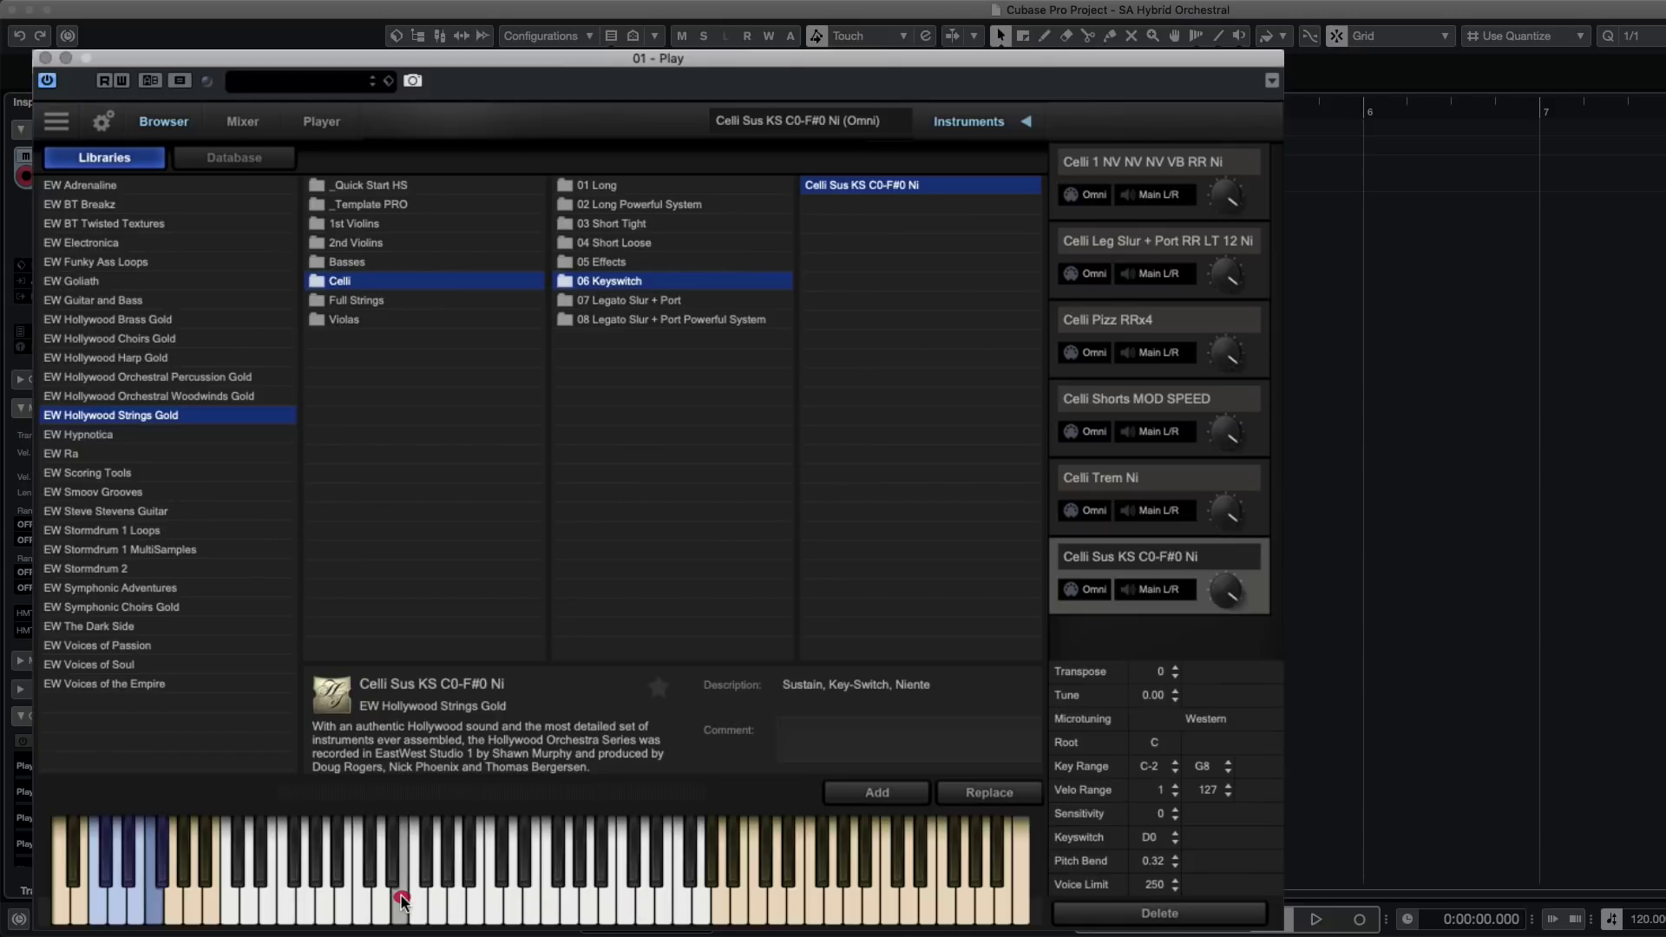
left_click(362, 907)
left_click(124, 885)
left_click(532, 902)
left_click(636, 906)
left_click(565, 902)
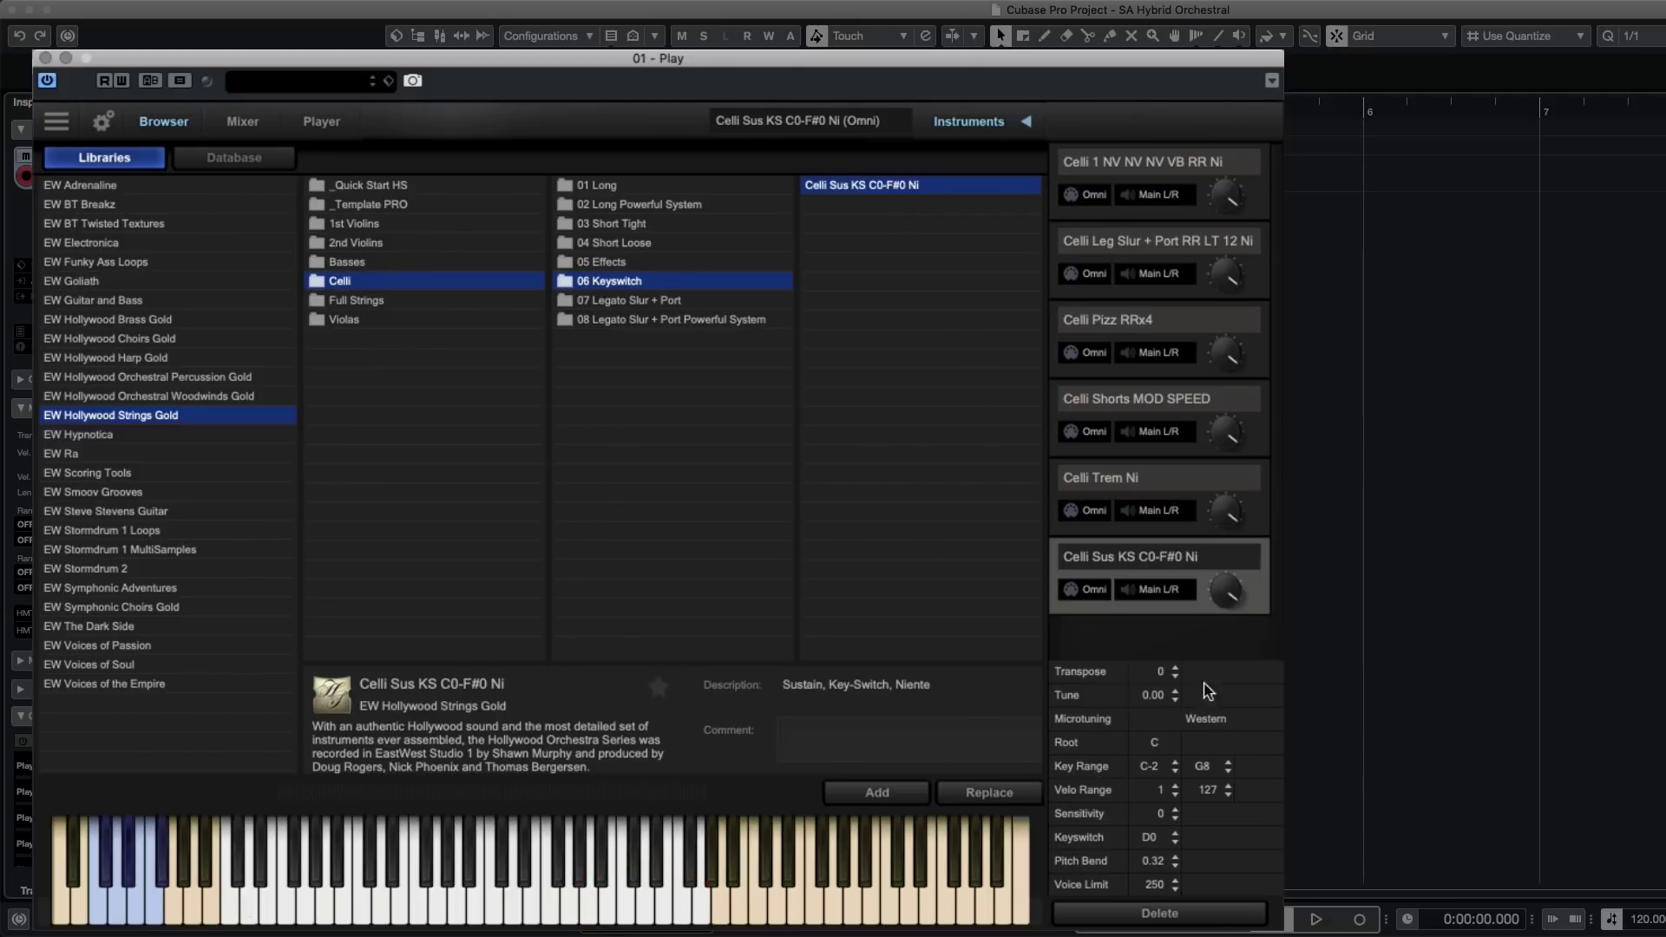
Step through the loaded Celli patches in the rack to compare them, ending on the Celli Sus KS C0-F#0 Ni patch.
left_click(1168, 556)
left_click(1142, 569)
left_click(1143, 325)
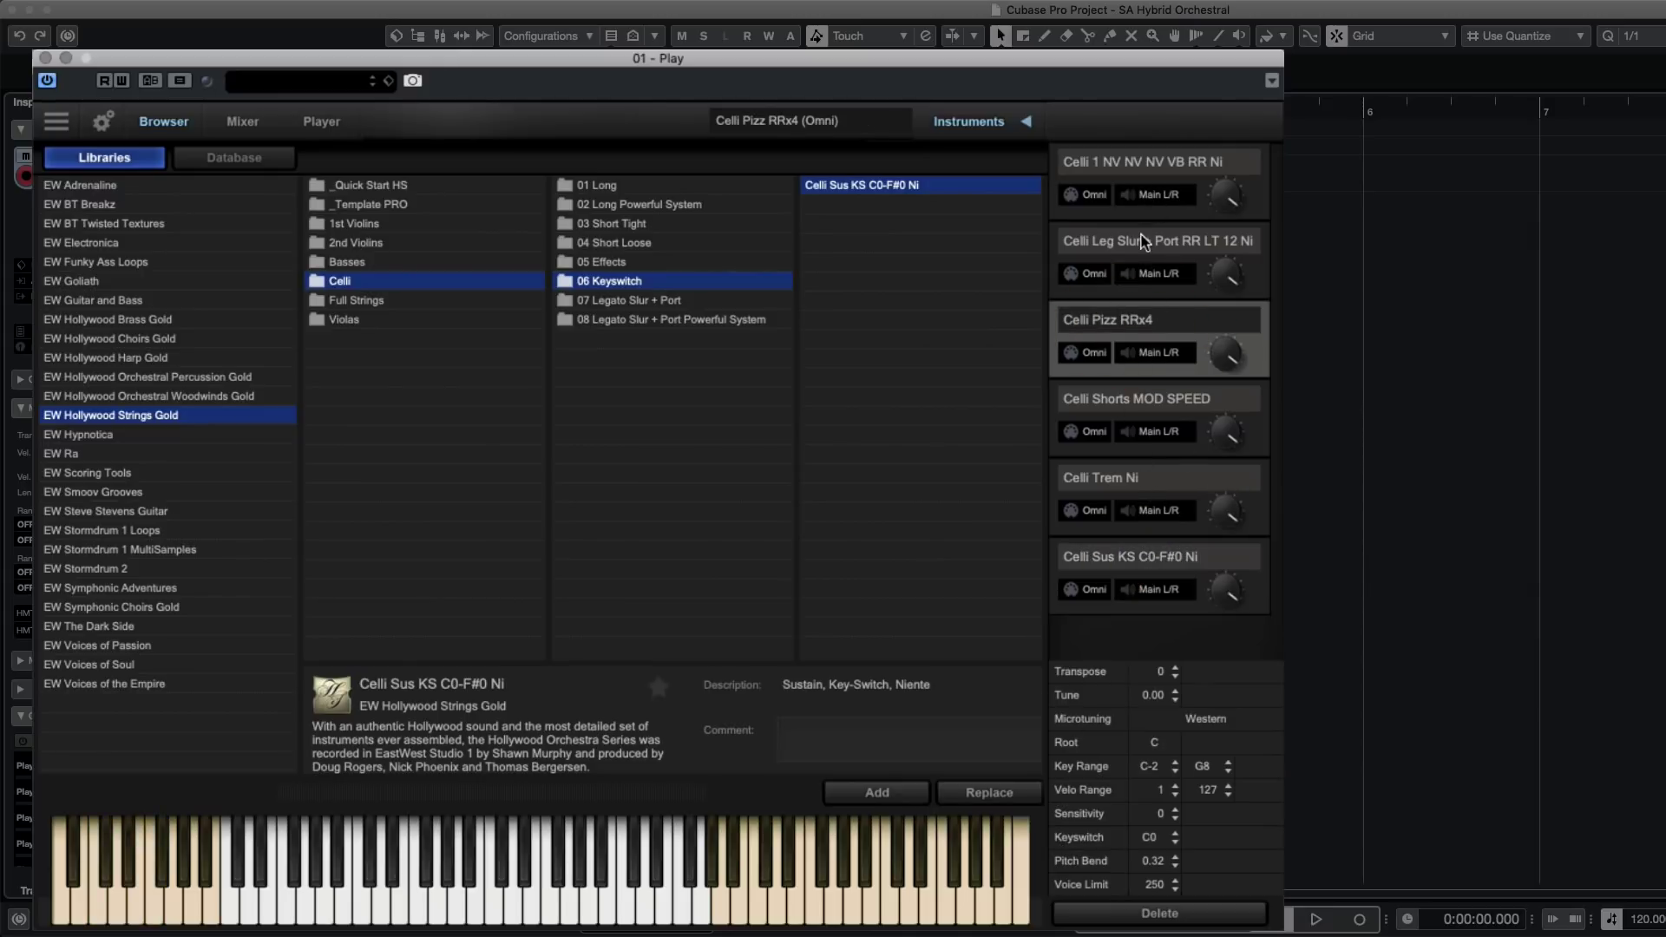
left_click(1128, 477)
left_click(1132, 395)
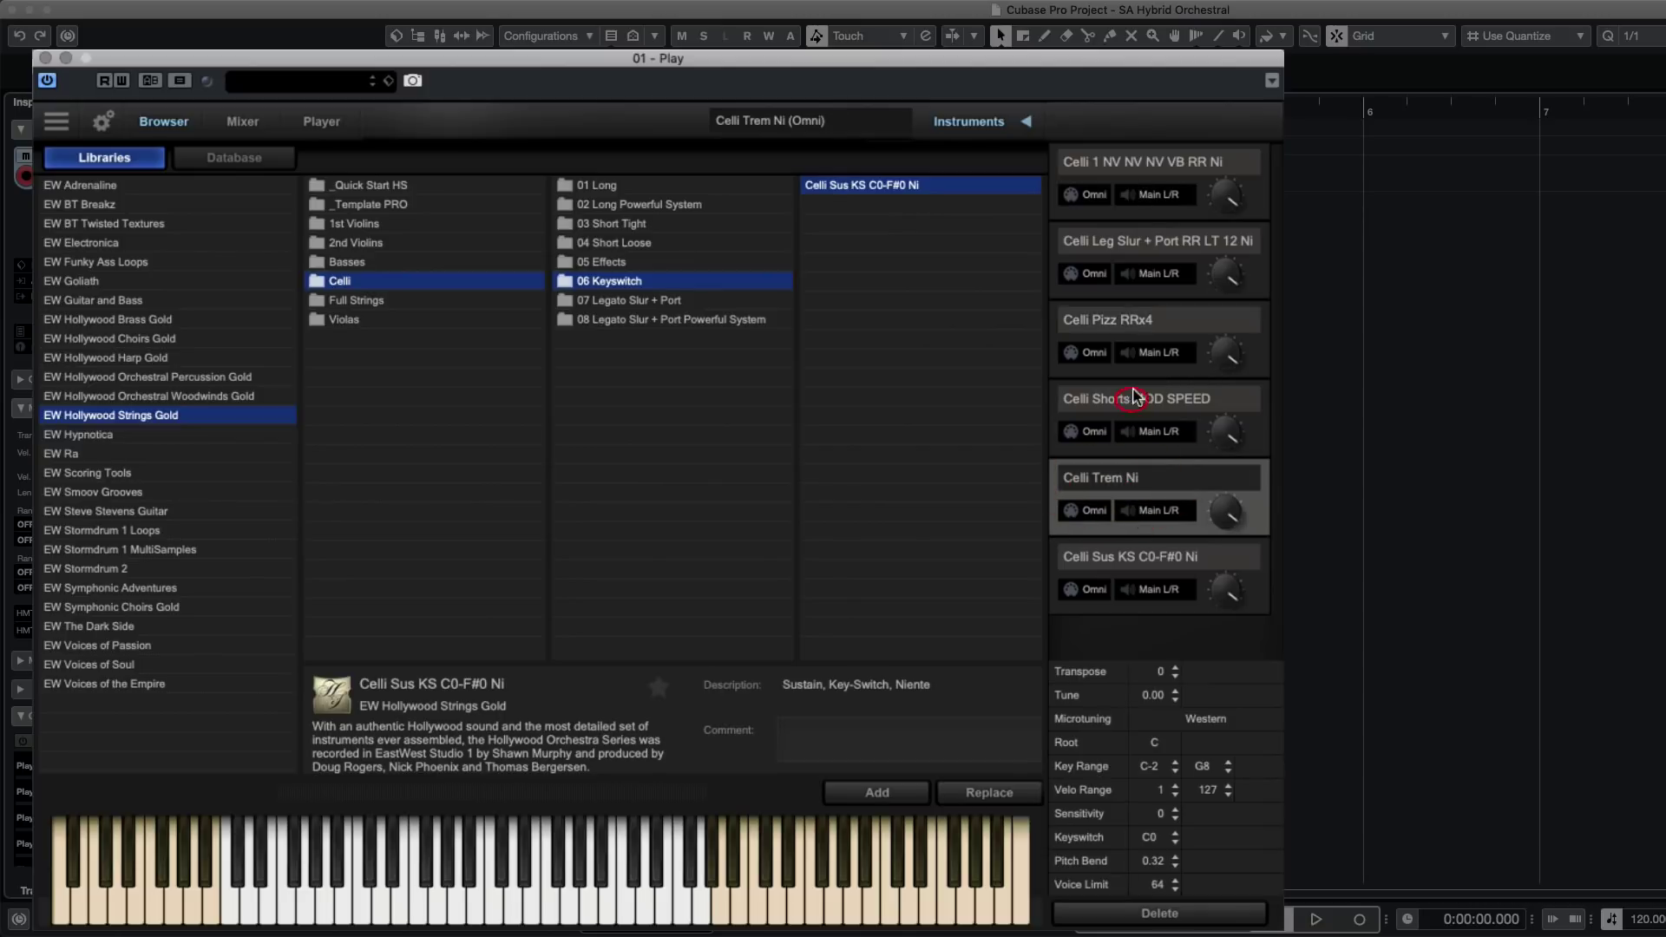
left_click(1111, 321)
left_click(1124, 245)
left_click(1120, 161)
left_click(1093, 590)
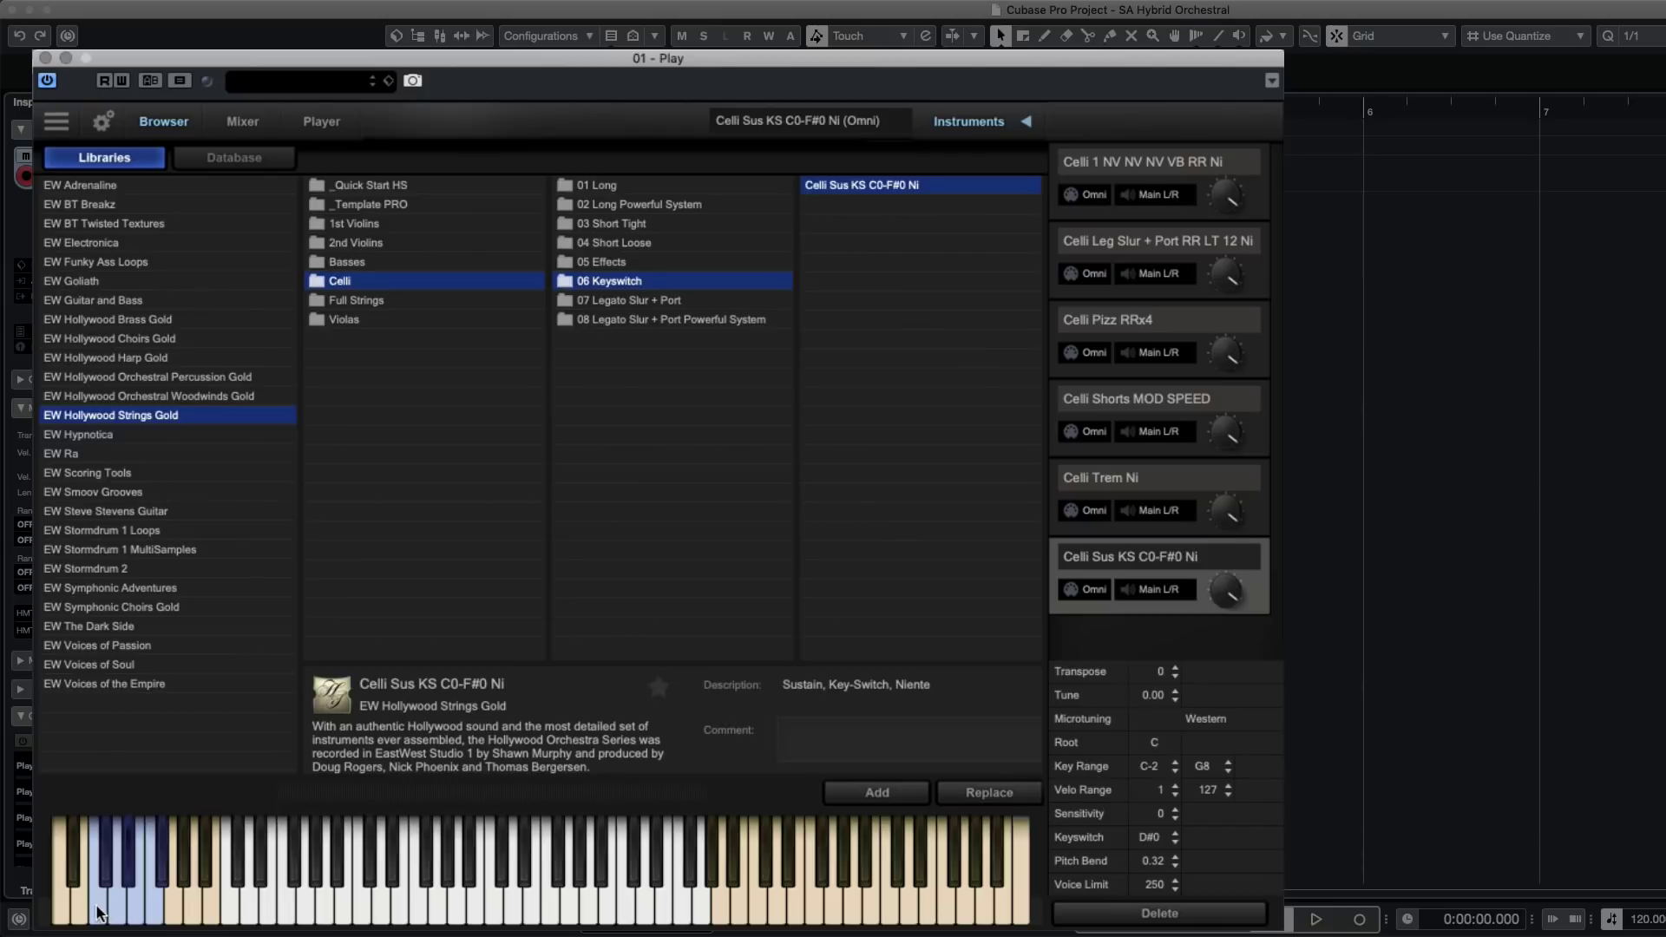
left_click(97, 913)
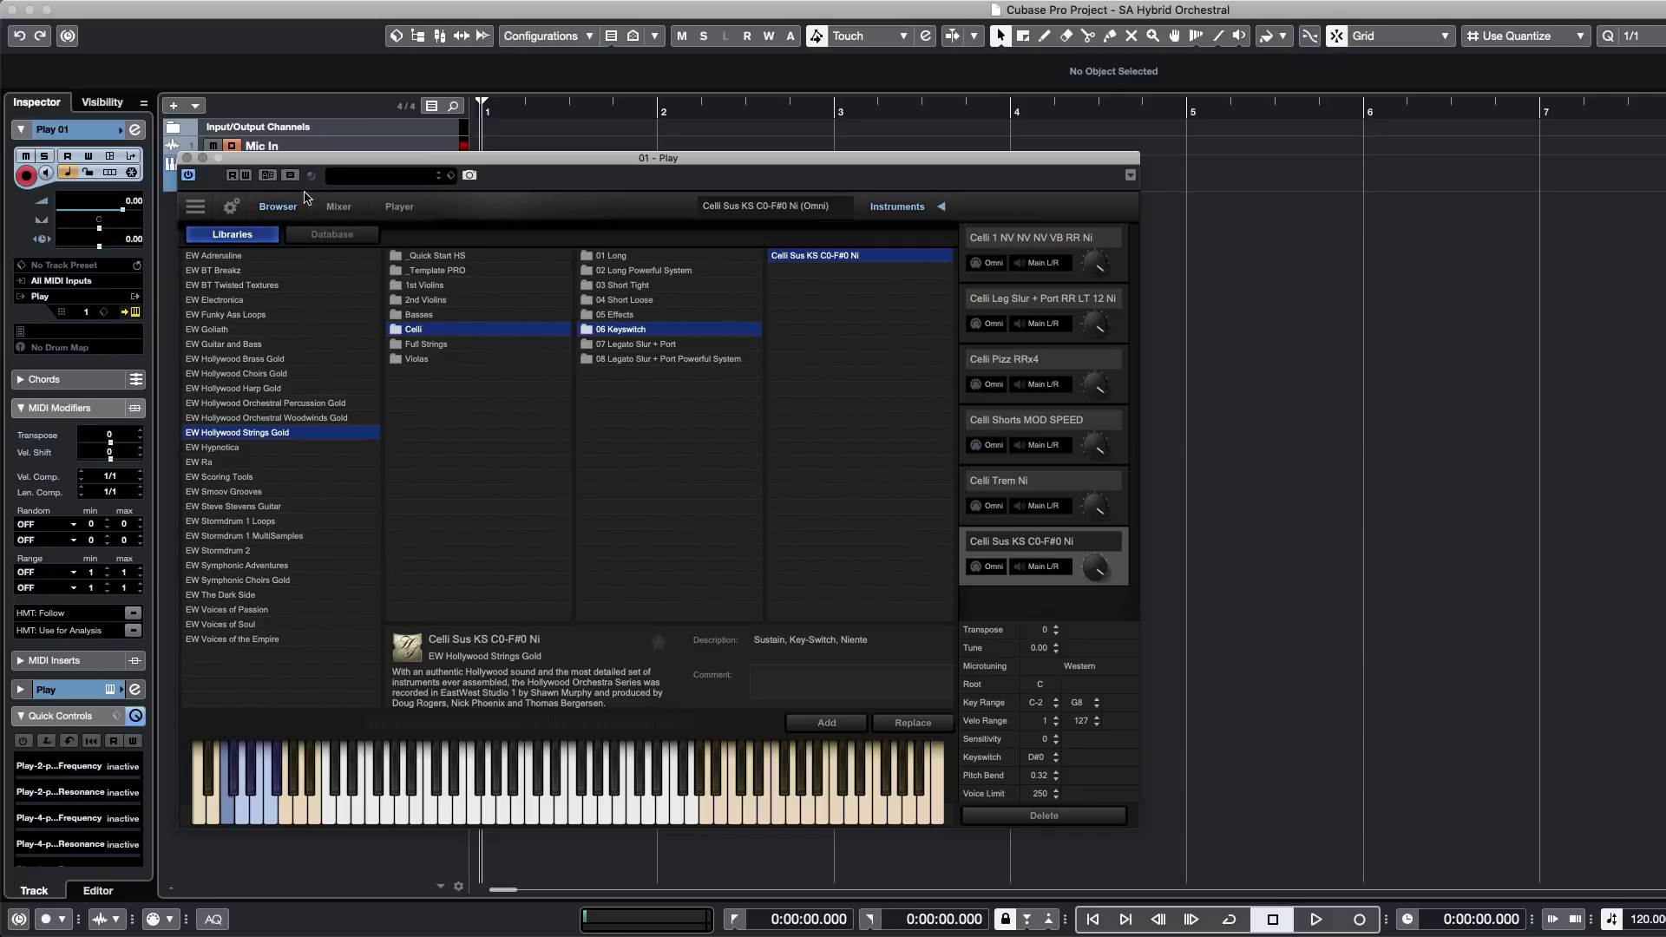
Delete the Celli Sus KS C0-F#0 Ni patch from the instrument rack.
left_click_drag(331, 162, 523, 183)
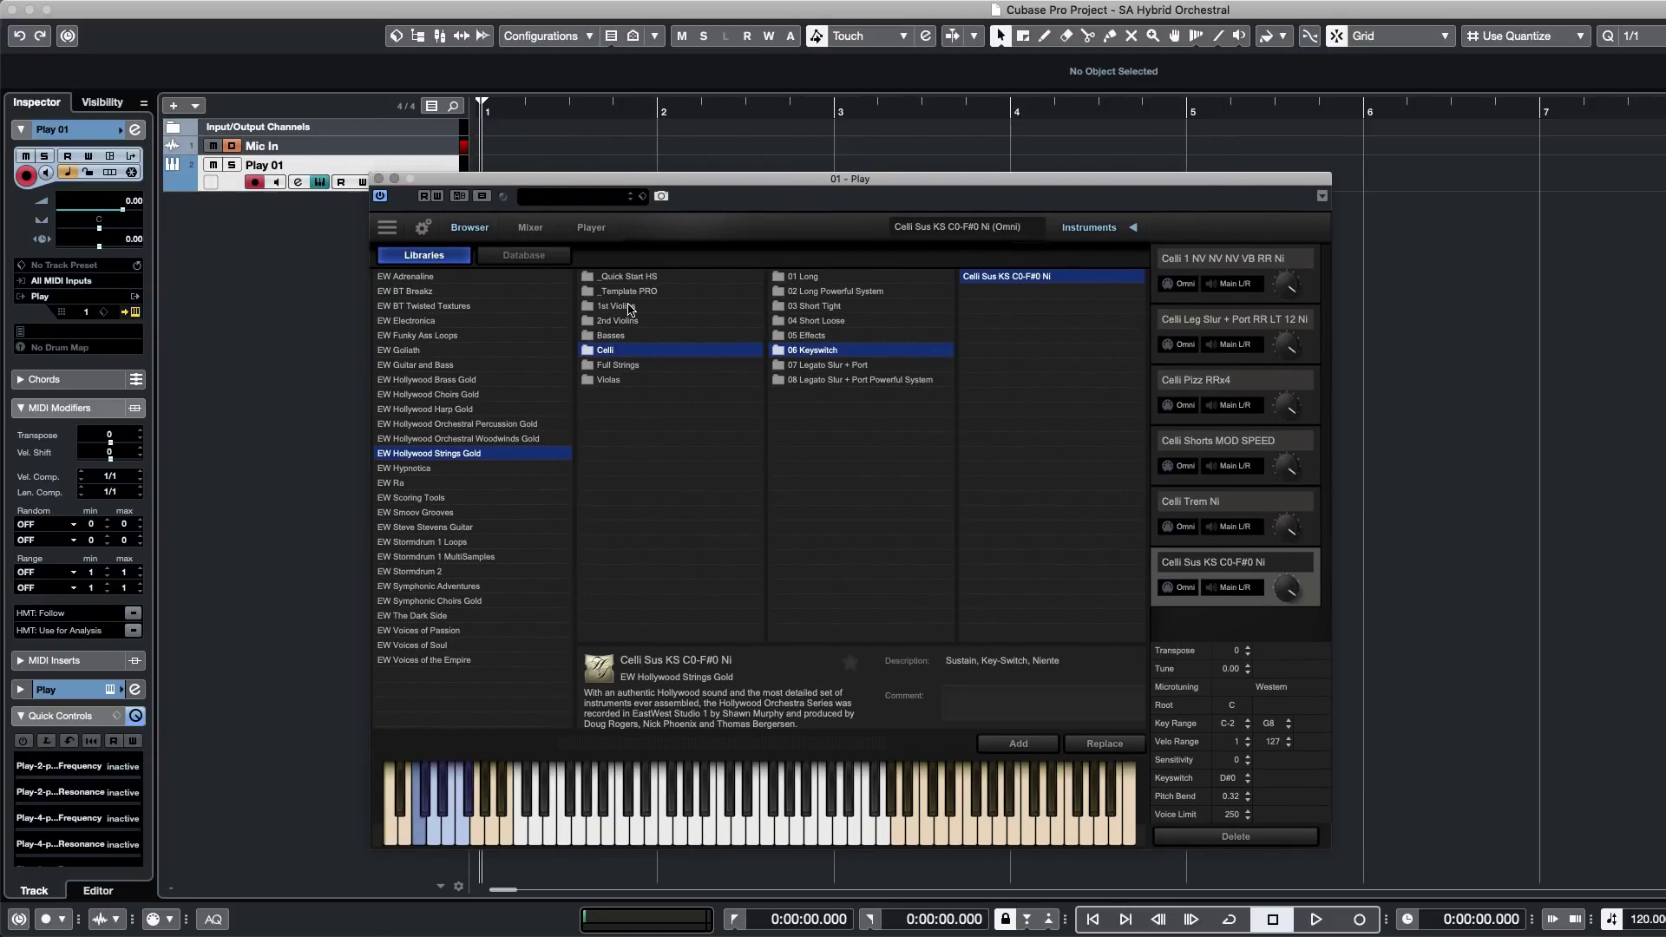
left_click_drag(897, 184, 706, 158)
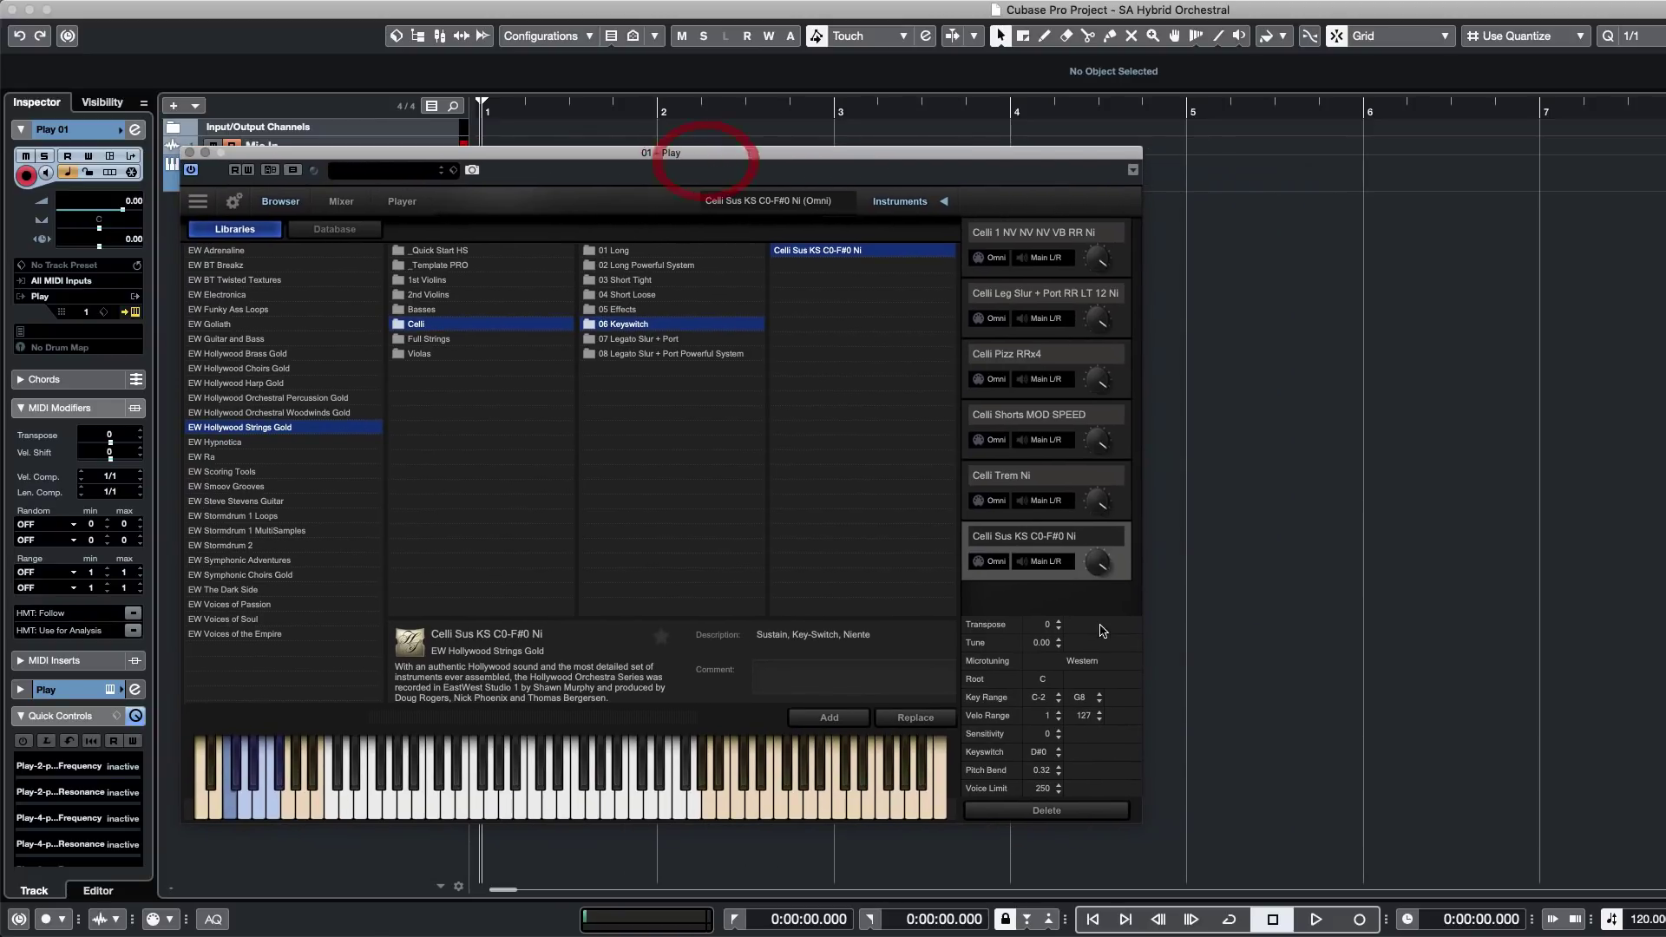
left_click(1041, 812)
Assign MIDI channels 1 to 5 to the five Celli patches in rack order and close the Play window.
left_click(996, 258)
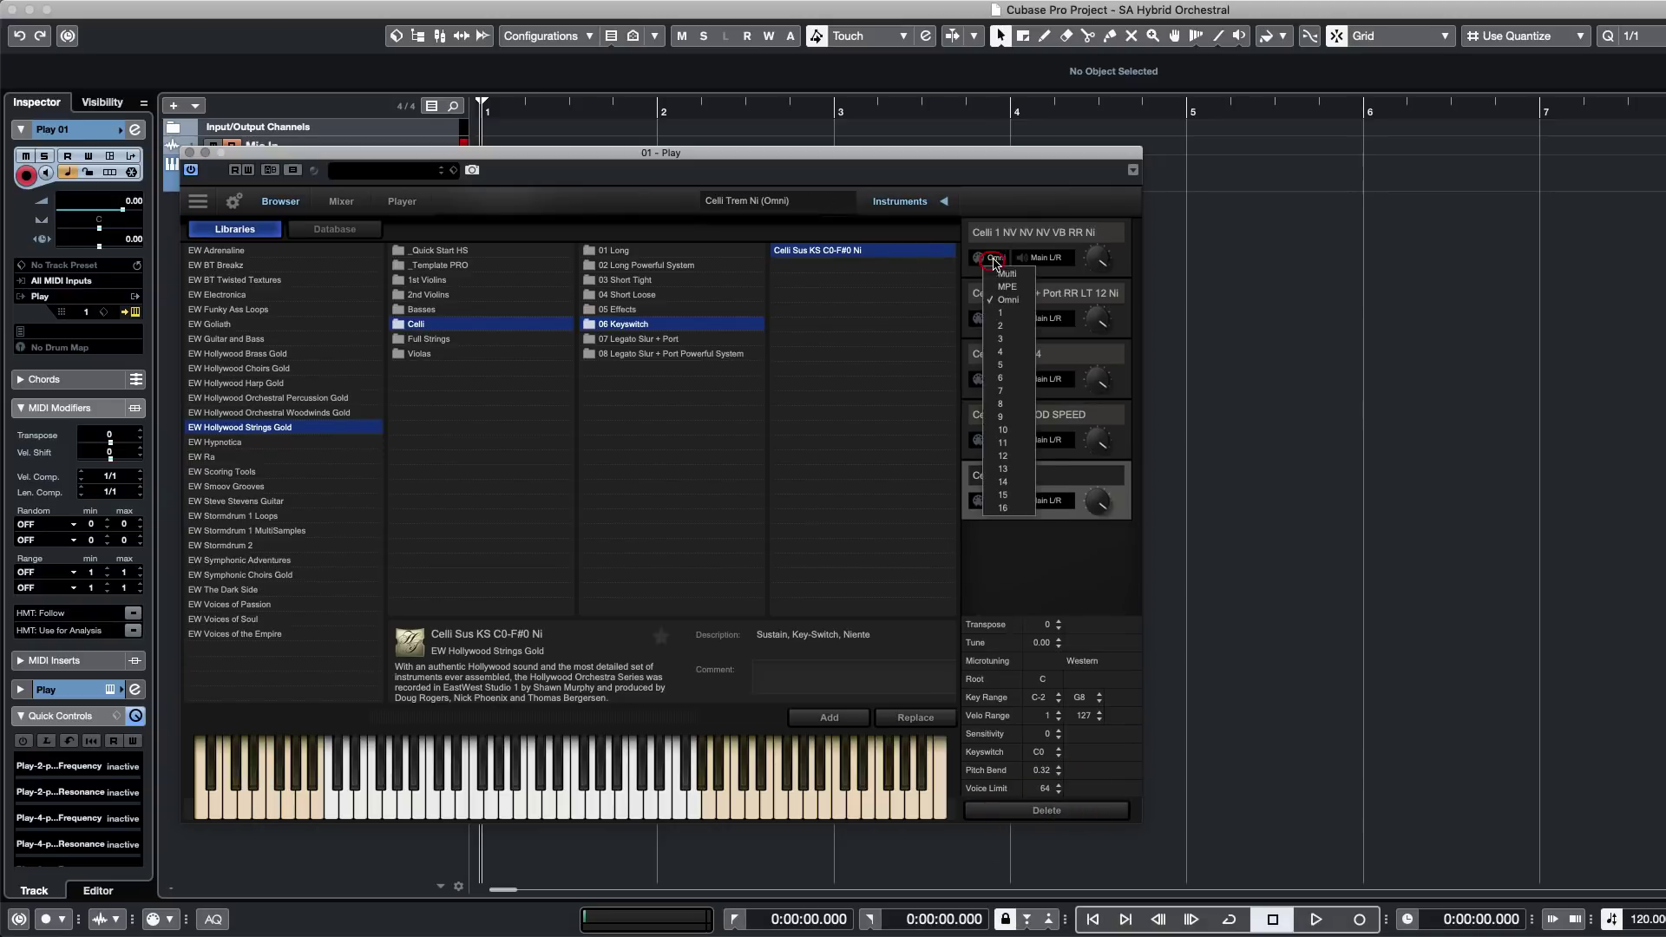
left_click(1004, 310)
left_click(996, 318)
left_click(996, 353)
left_click(992, 380)
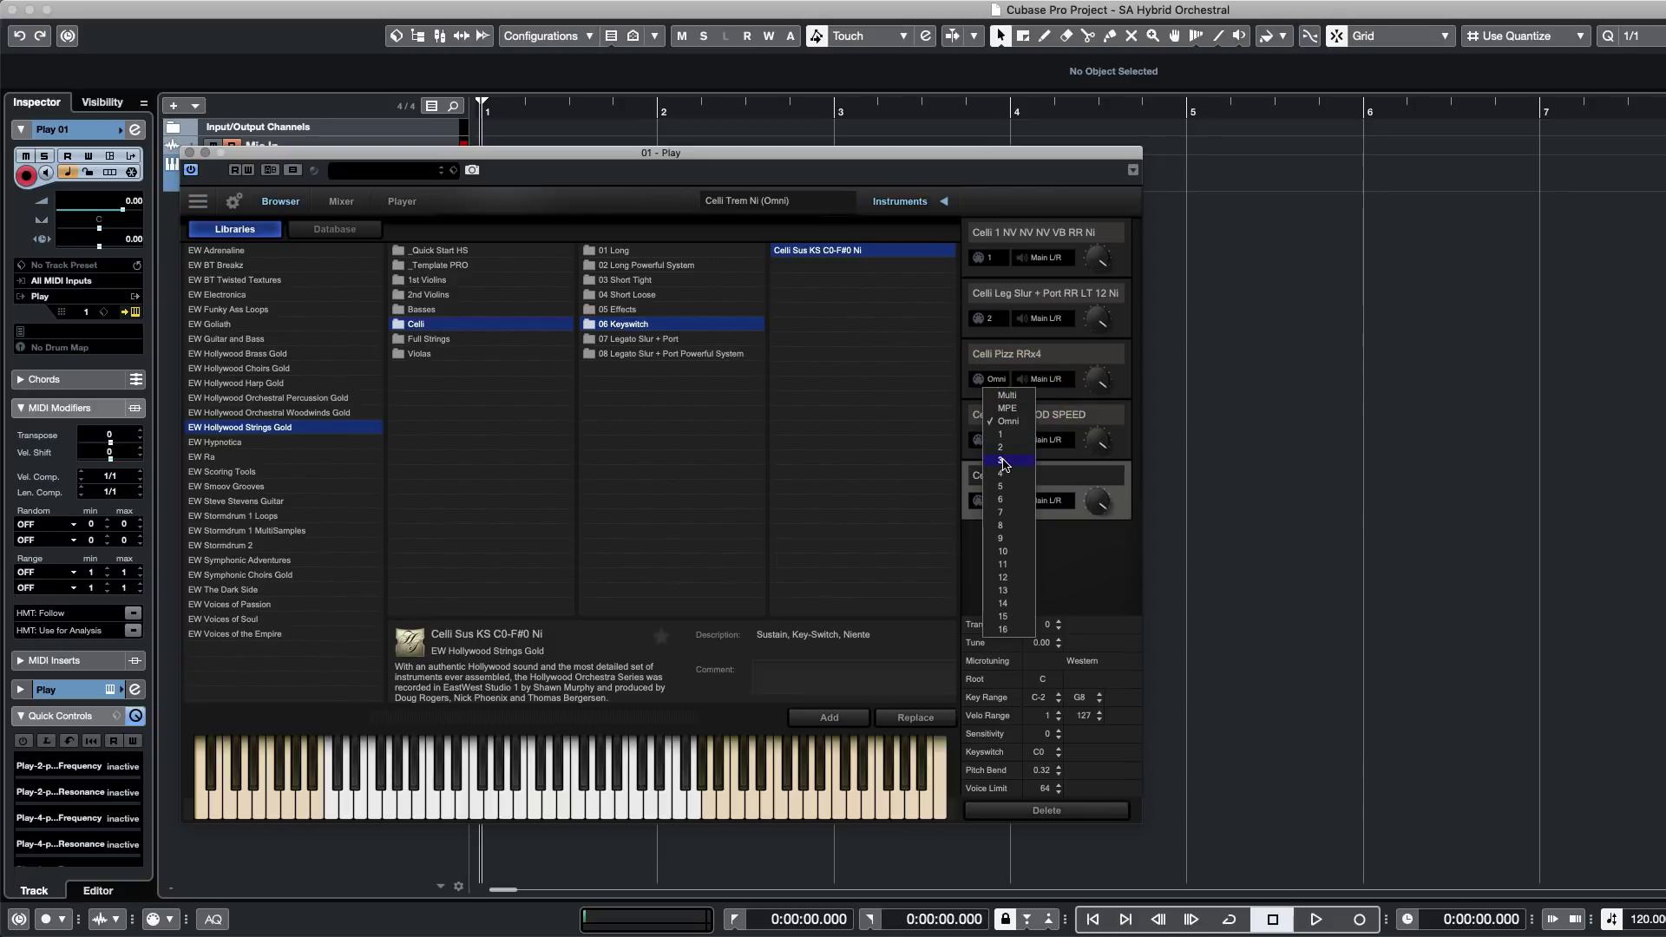
left_click(1005, 465)
left_click(995, 440)
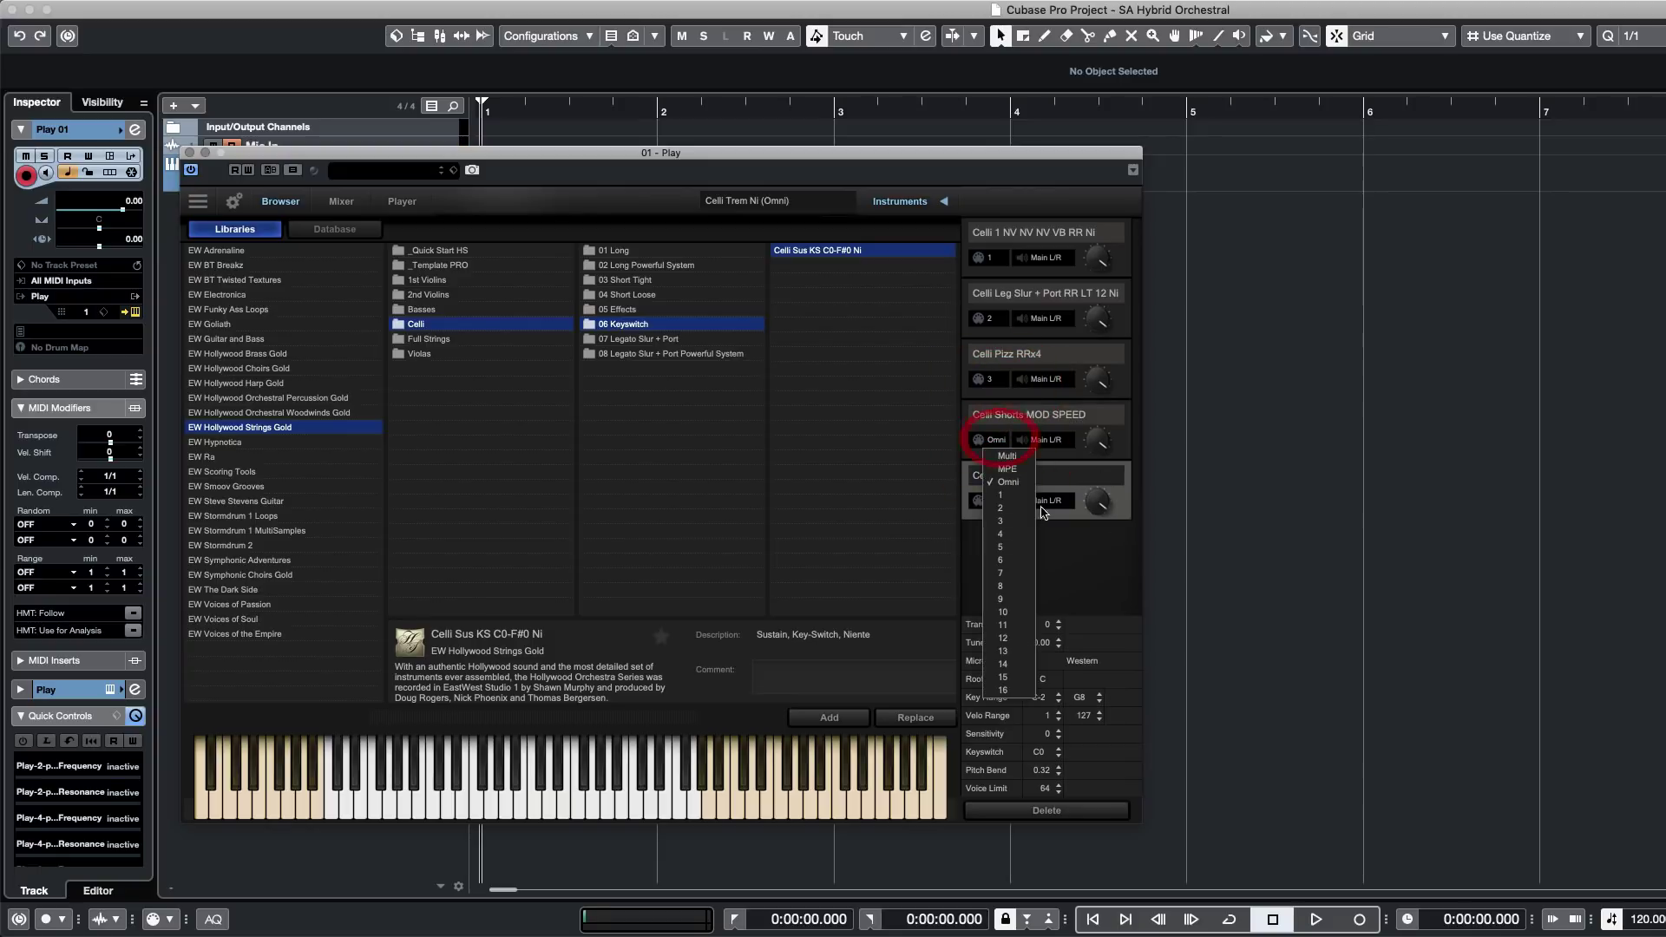
left_click(998, 523)
left_click(994, 504)
left_click(1001, 608)
left_click_drag(619, 171, 930, 143)
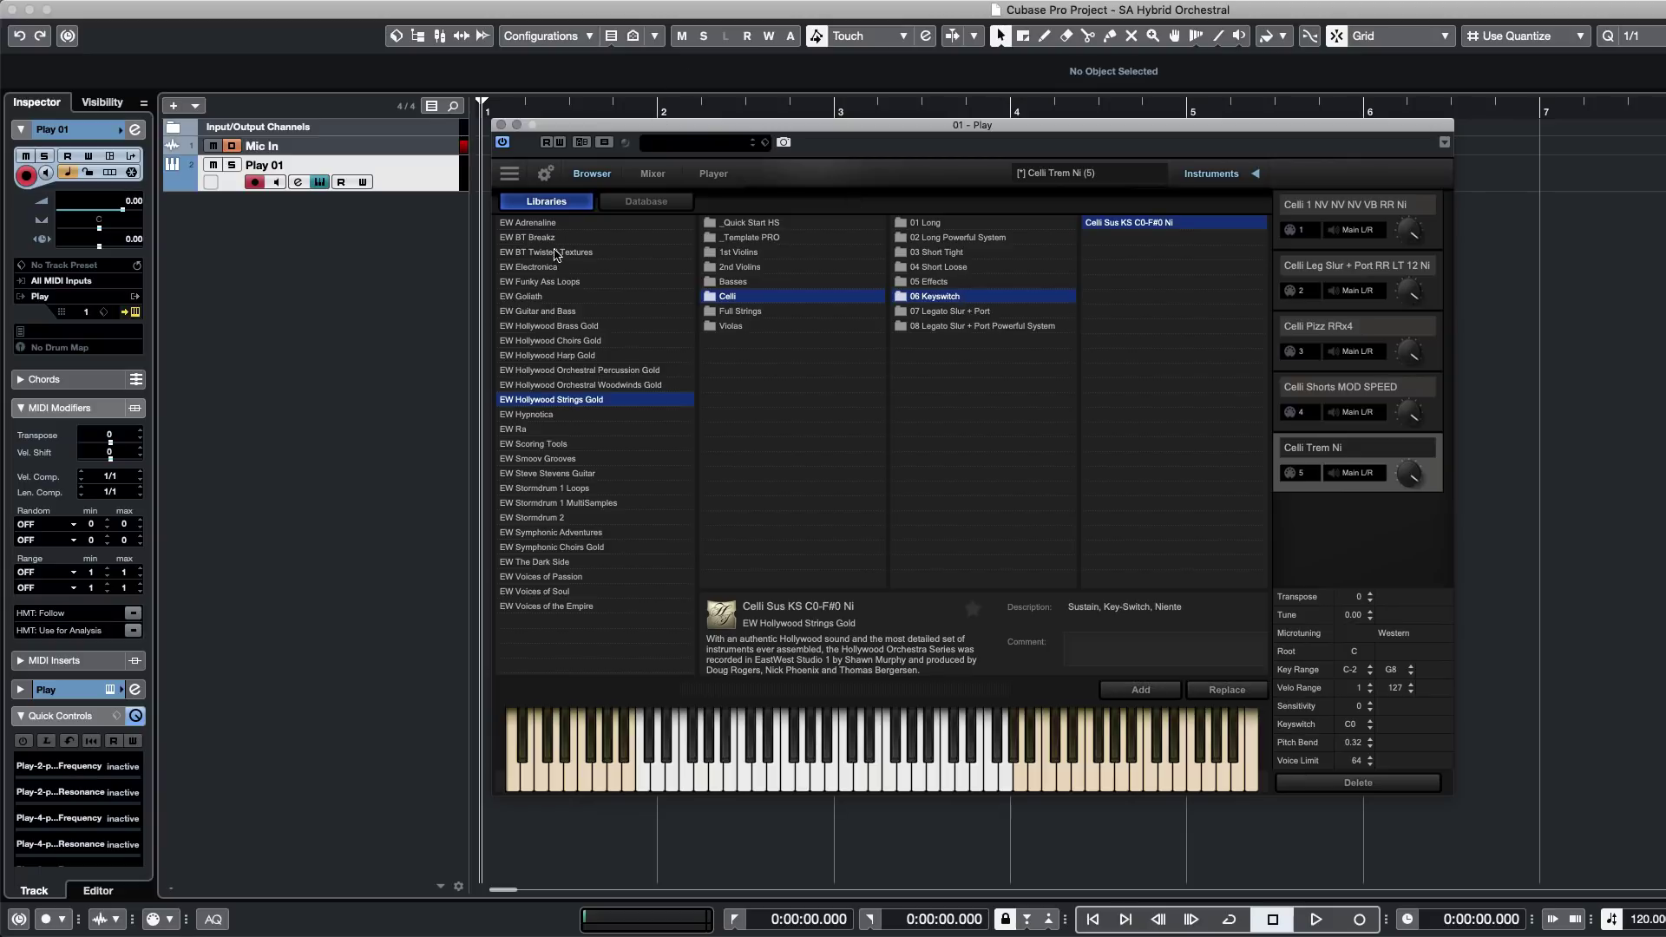
left_click(500, 126)
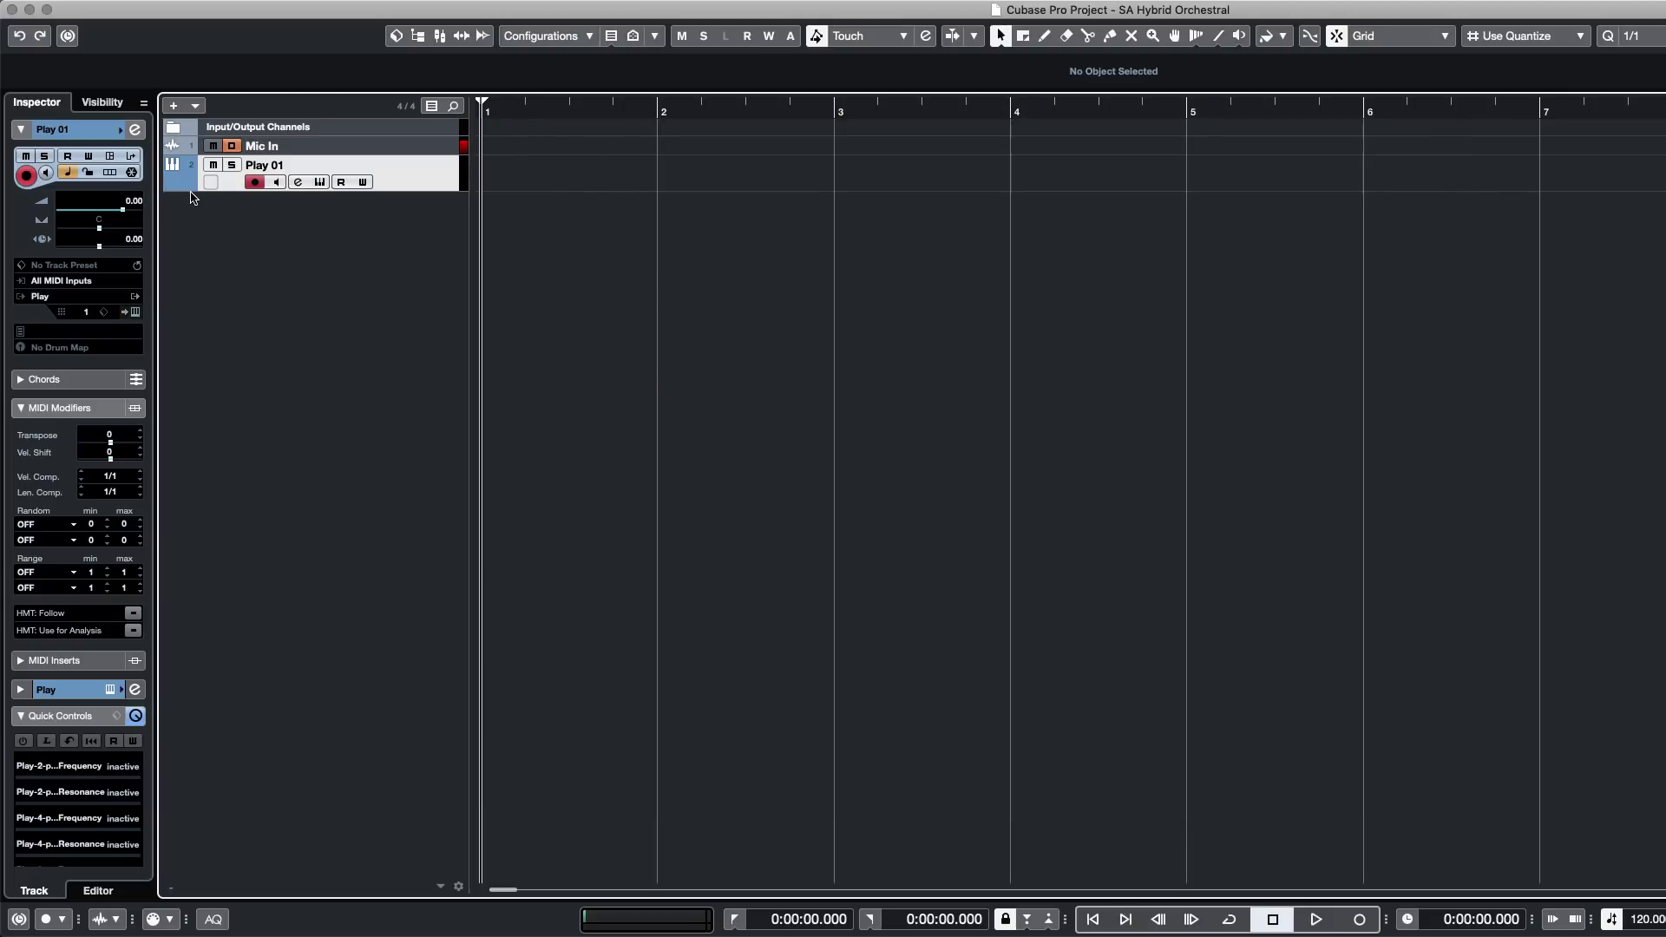
Enlarge the Play 01 track's height and draw an empty MIDI part on it from bar 1 to bar 3.
left_click_drag(193, 190, 191, 240)
left_click_drag(500, 220, 831, 242)
left_click(826, 266)
left_click(622, 214)
left_click(381, 404)
Collapse the track's Inspector sections, then show and expand the Expression Map section.
left_click(77, 131, "super")
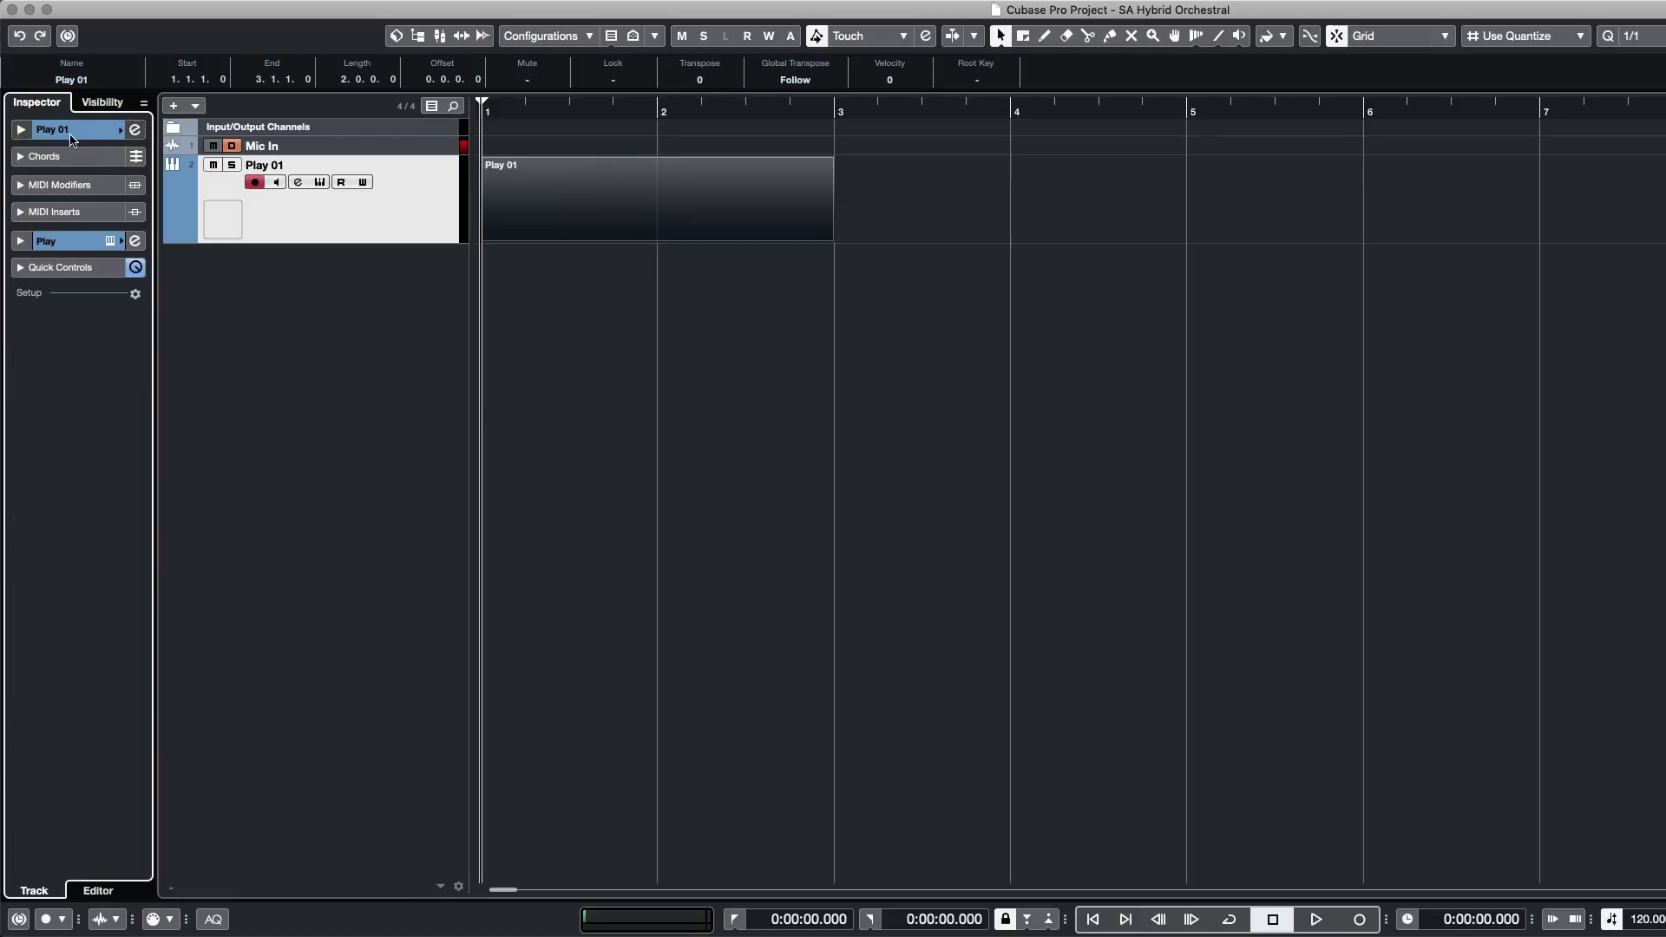
left_click(135, 296)
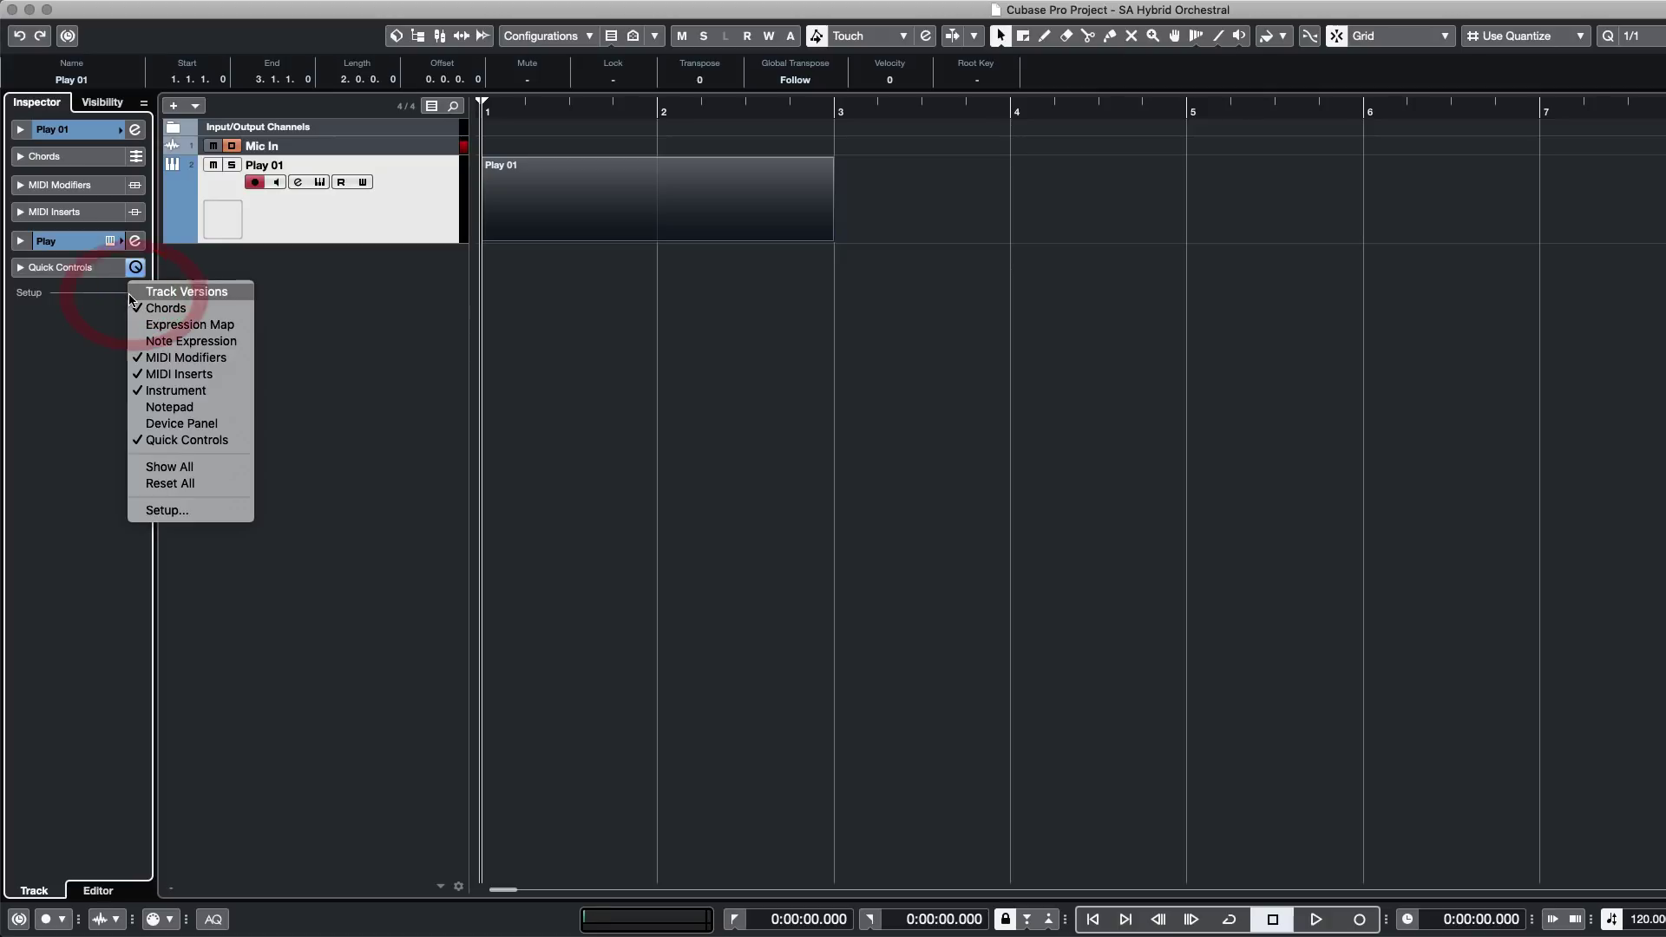
left_click(178, 326)
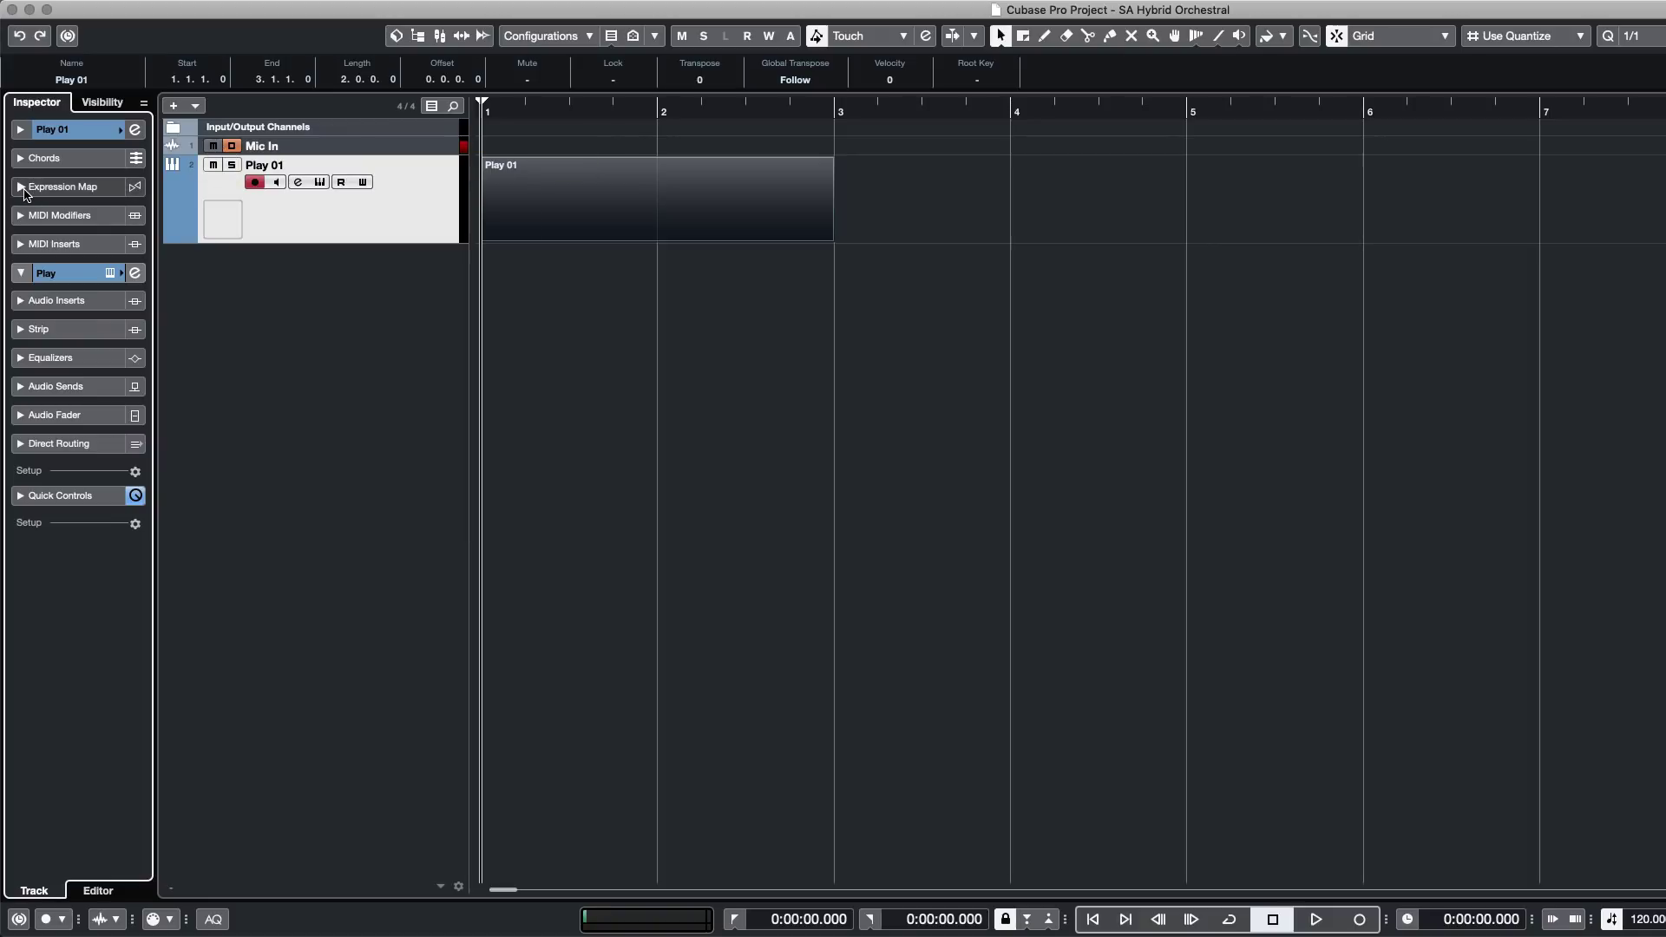
left_click(522, 206)
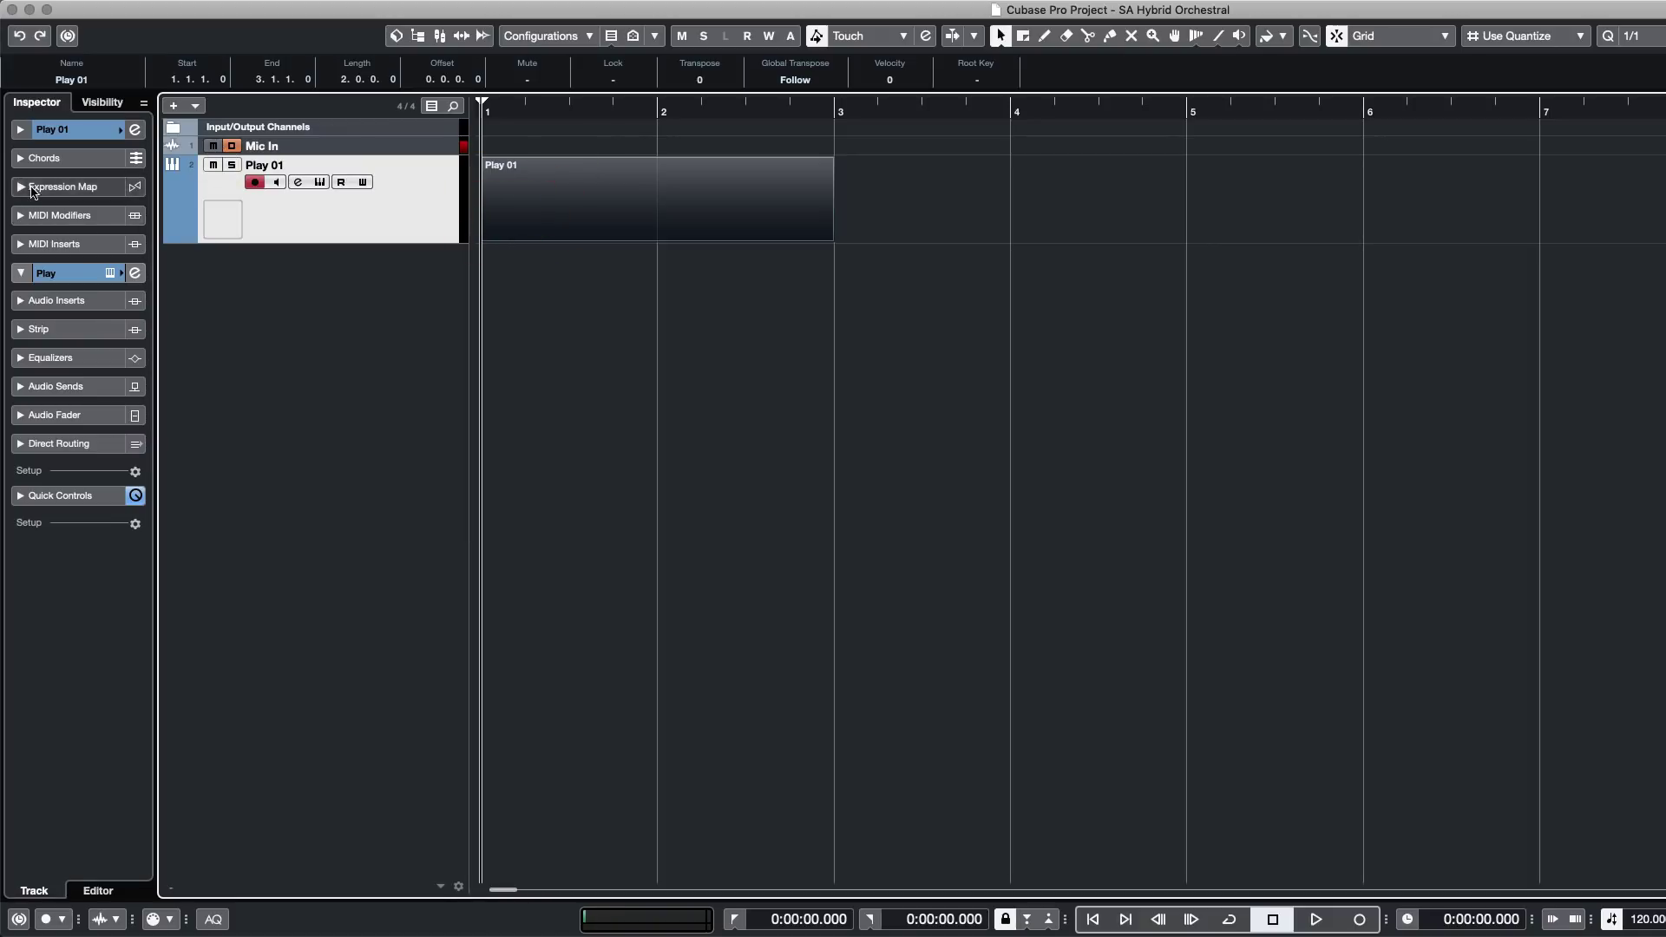
left_click(614, 383)
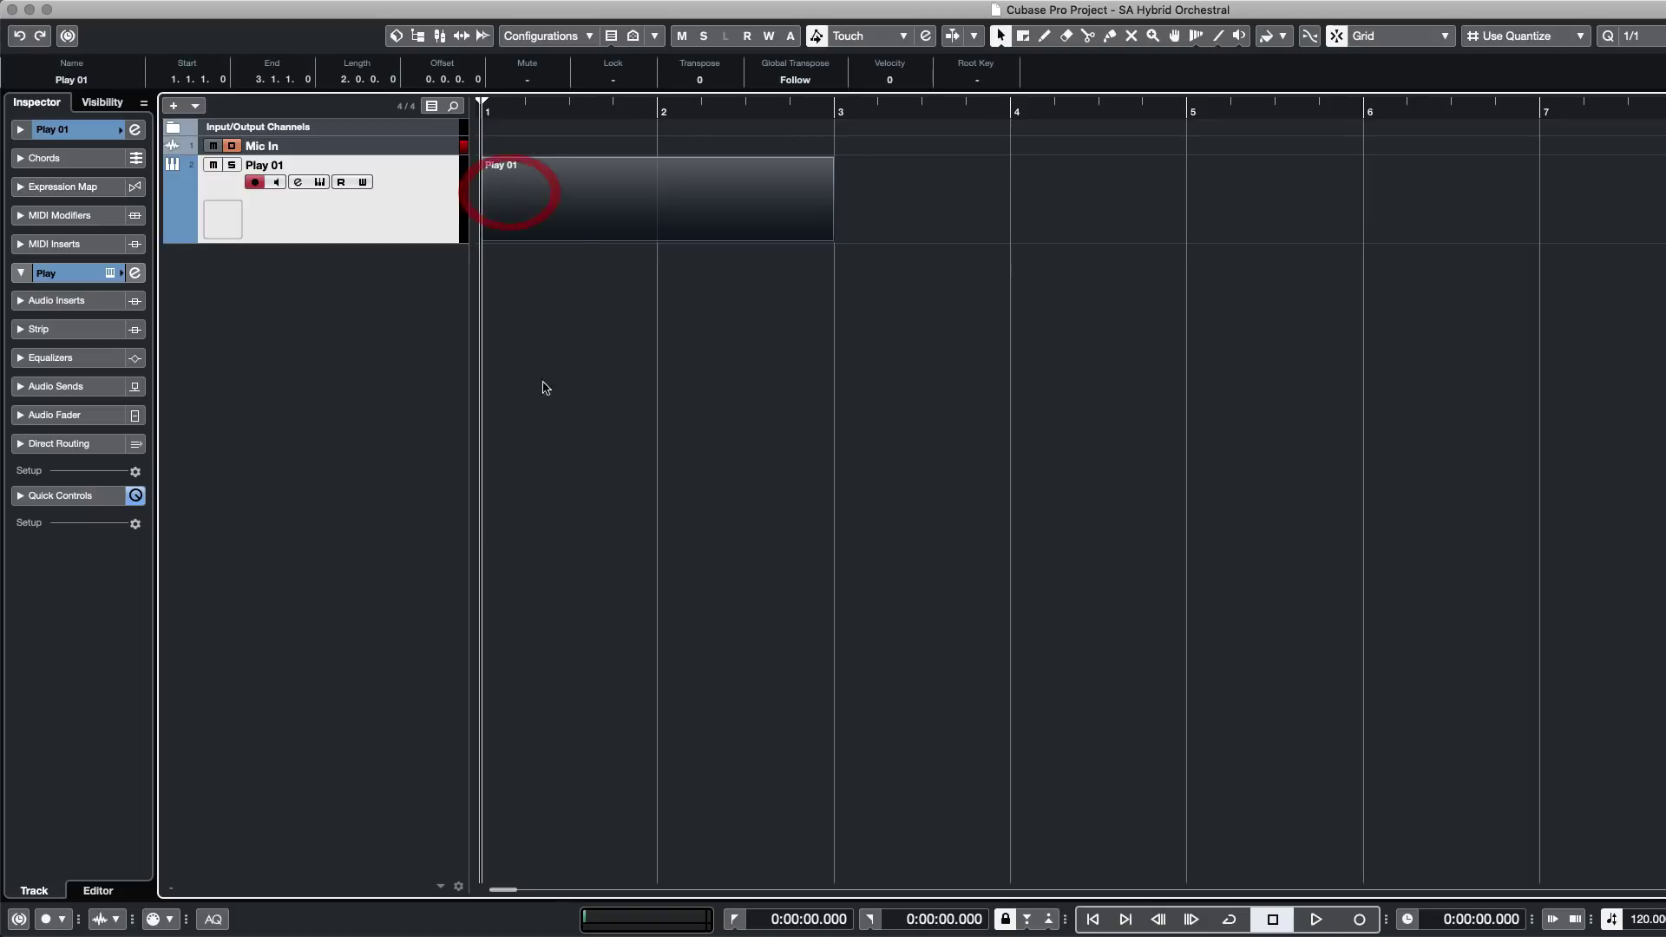
left_click(68, 187)
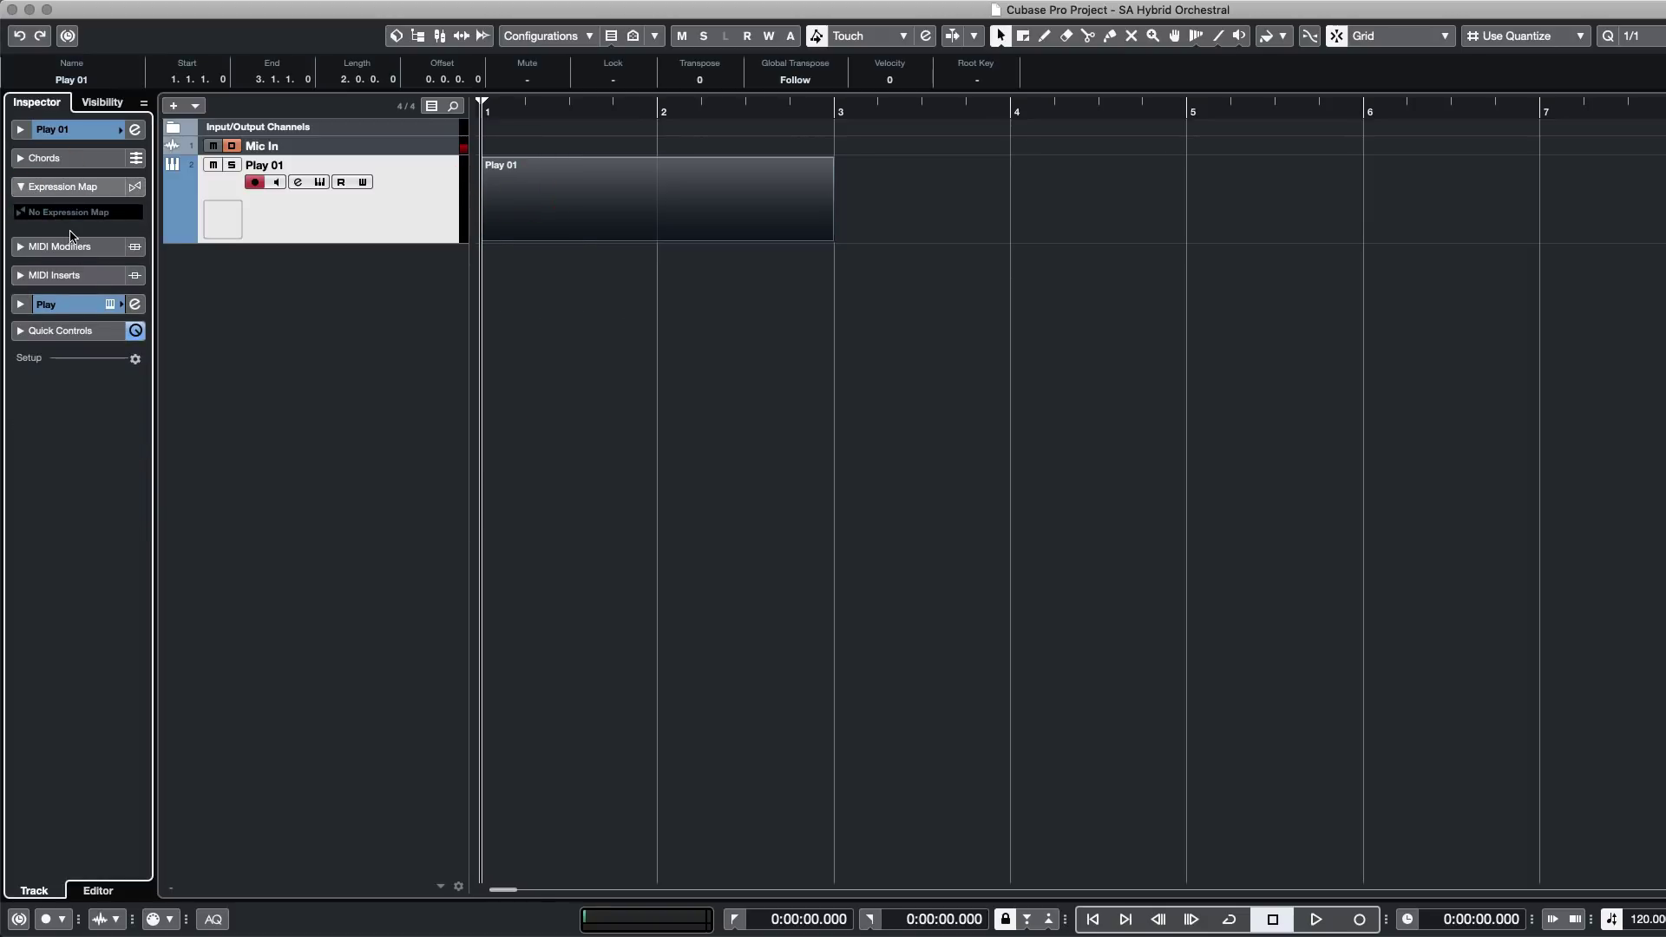
Open the Play 01 part in the lower-zone editor and reduce the editor's height to keep the project view visible.
double_click(547, 215)
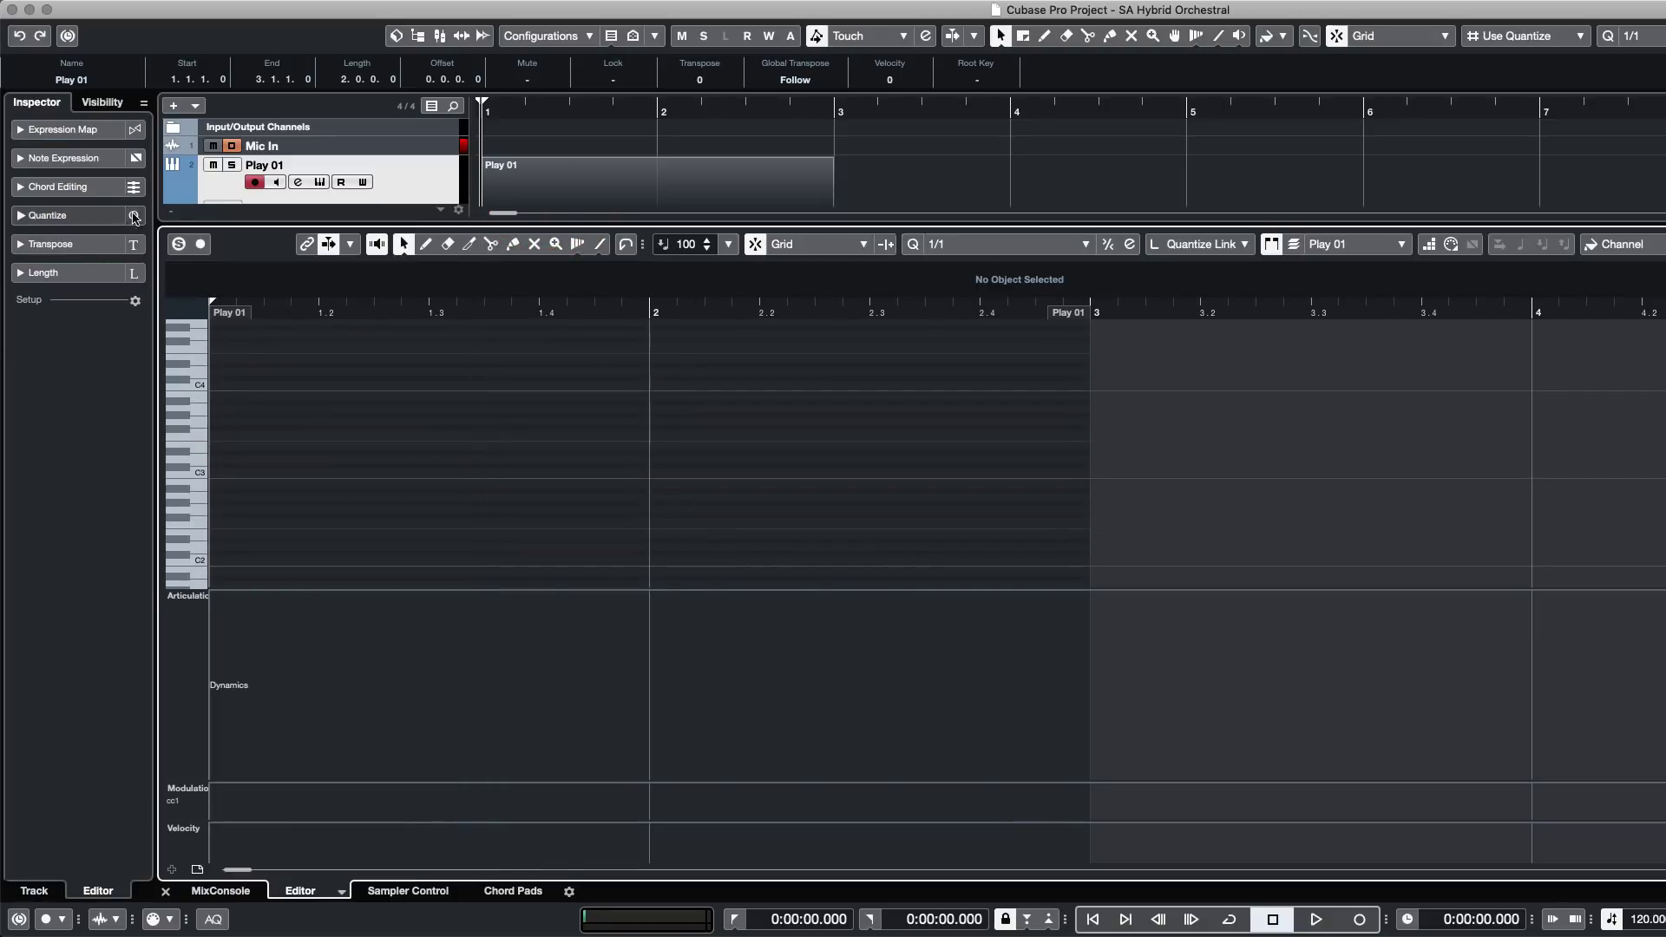
left_click_drag(408, 225, 451, 569)
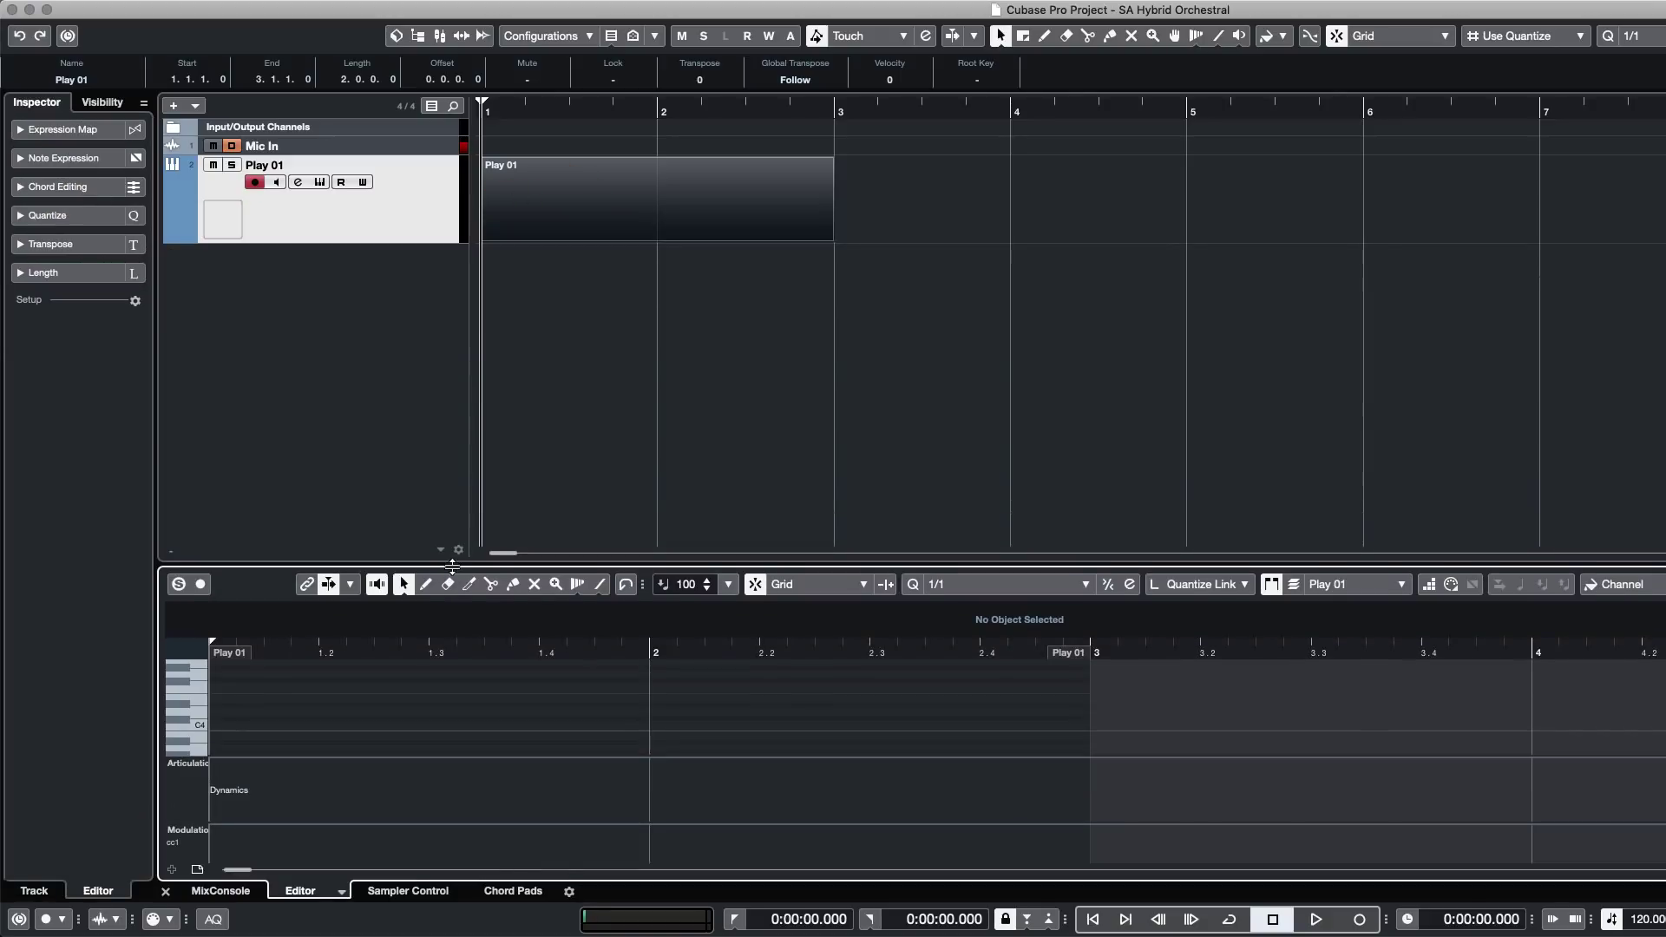
left_click(424, 430)
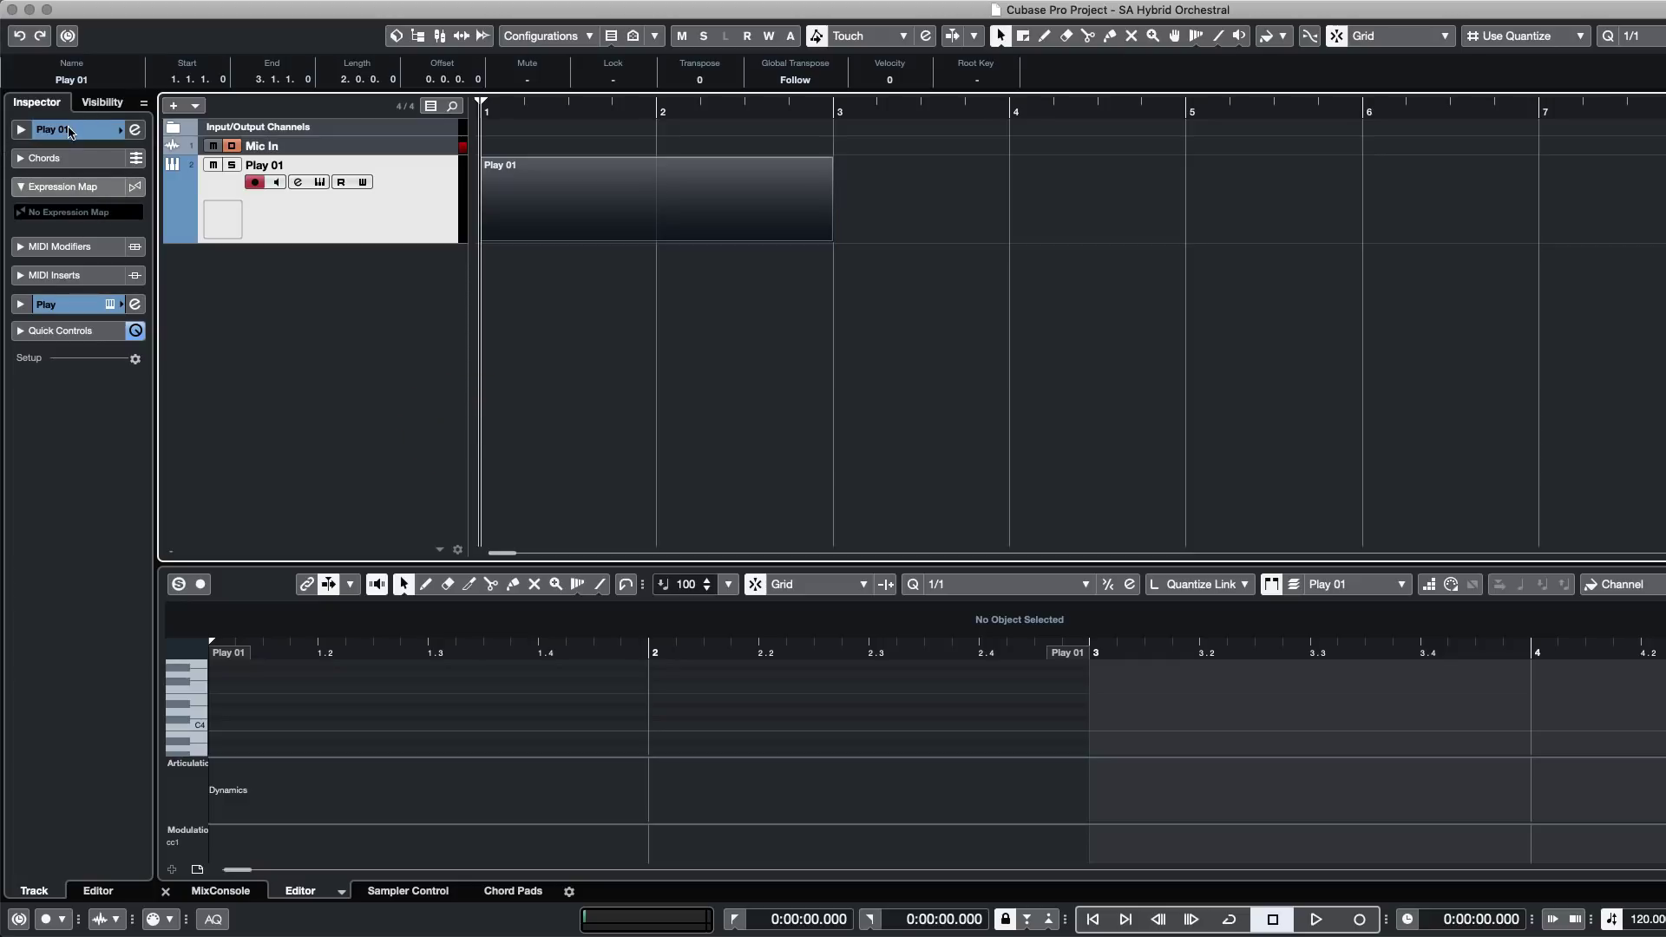
Expand the Play 01 basic track settings and the Expression Map section together in the Inspector.
left_click(70, 130)
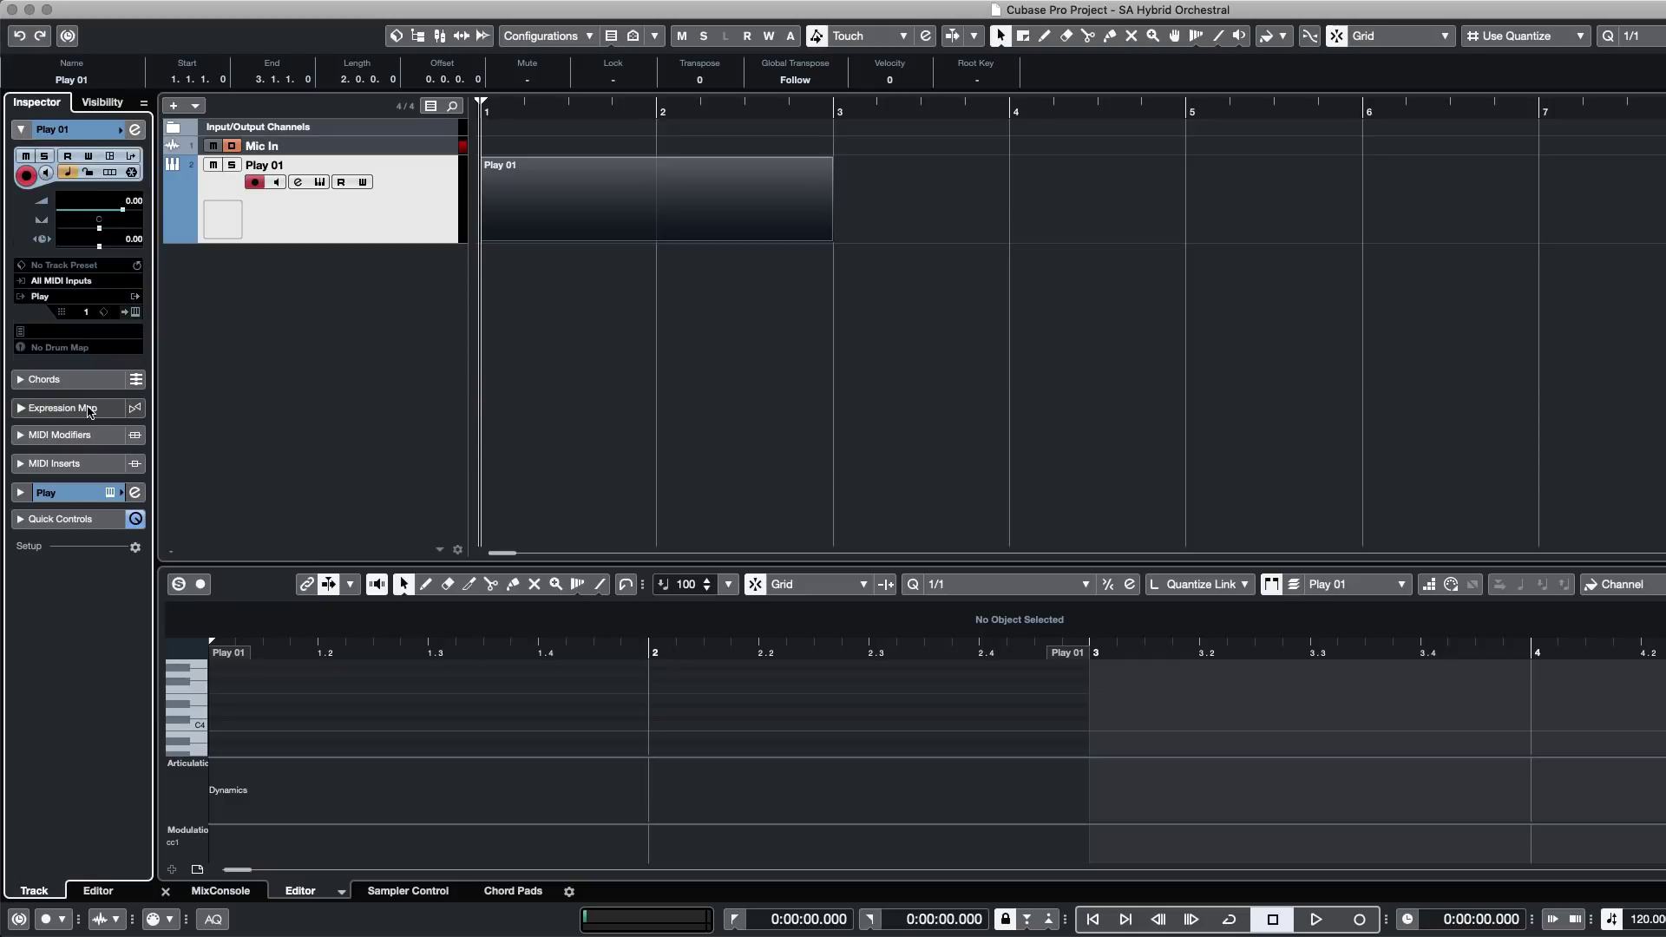
left_click(90, 409)
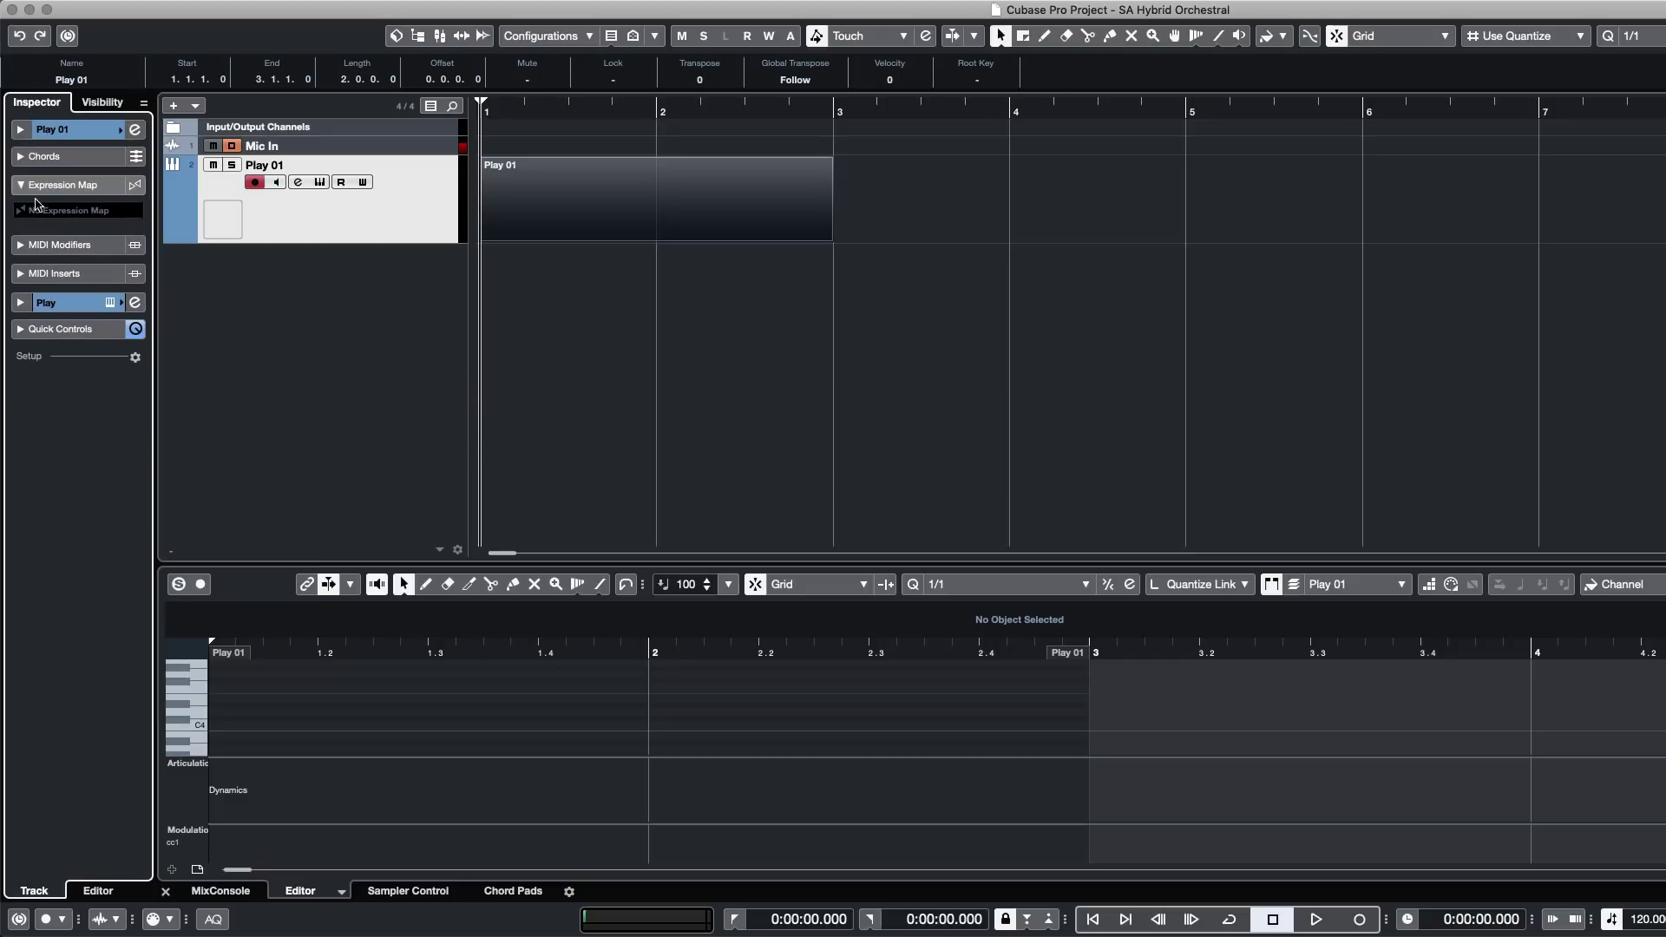
left_click(20, 129)
left_click(24, 410)
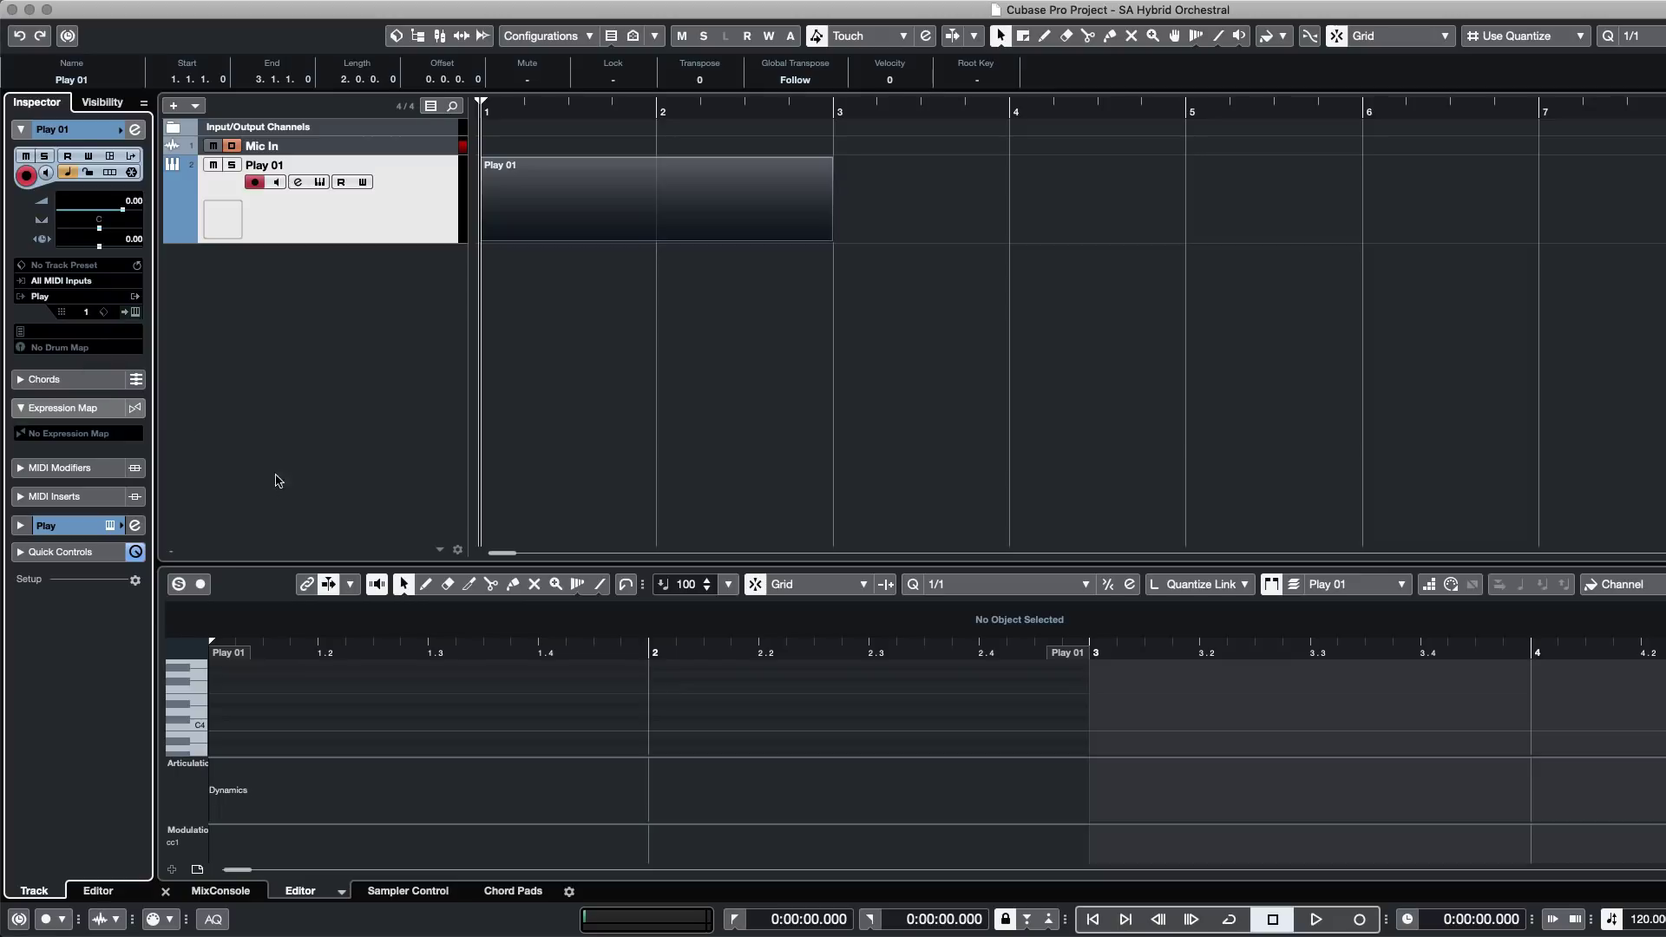
Open Expression Map Setup for the Play 01 track and reposition its window over the project.
left_click(72, 436)
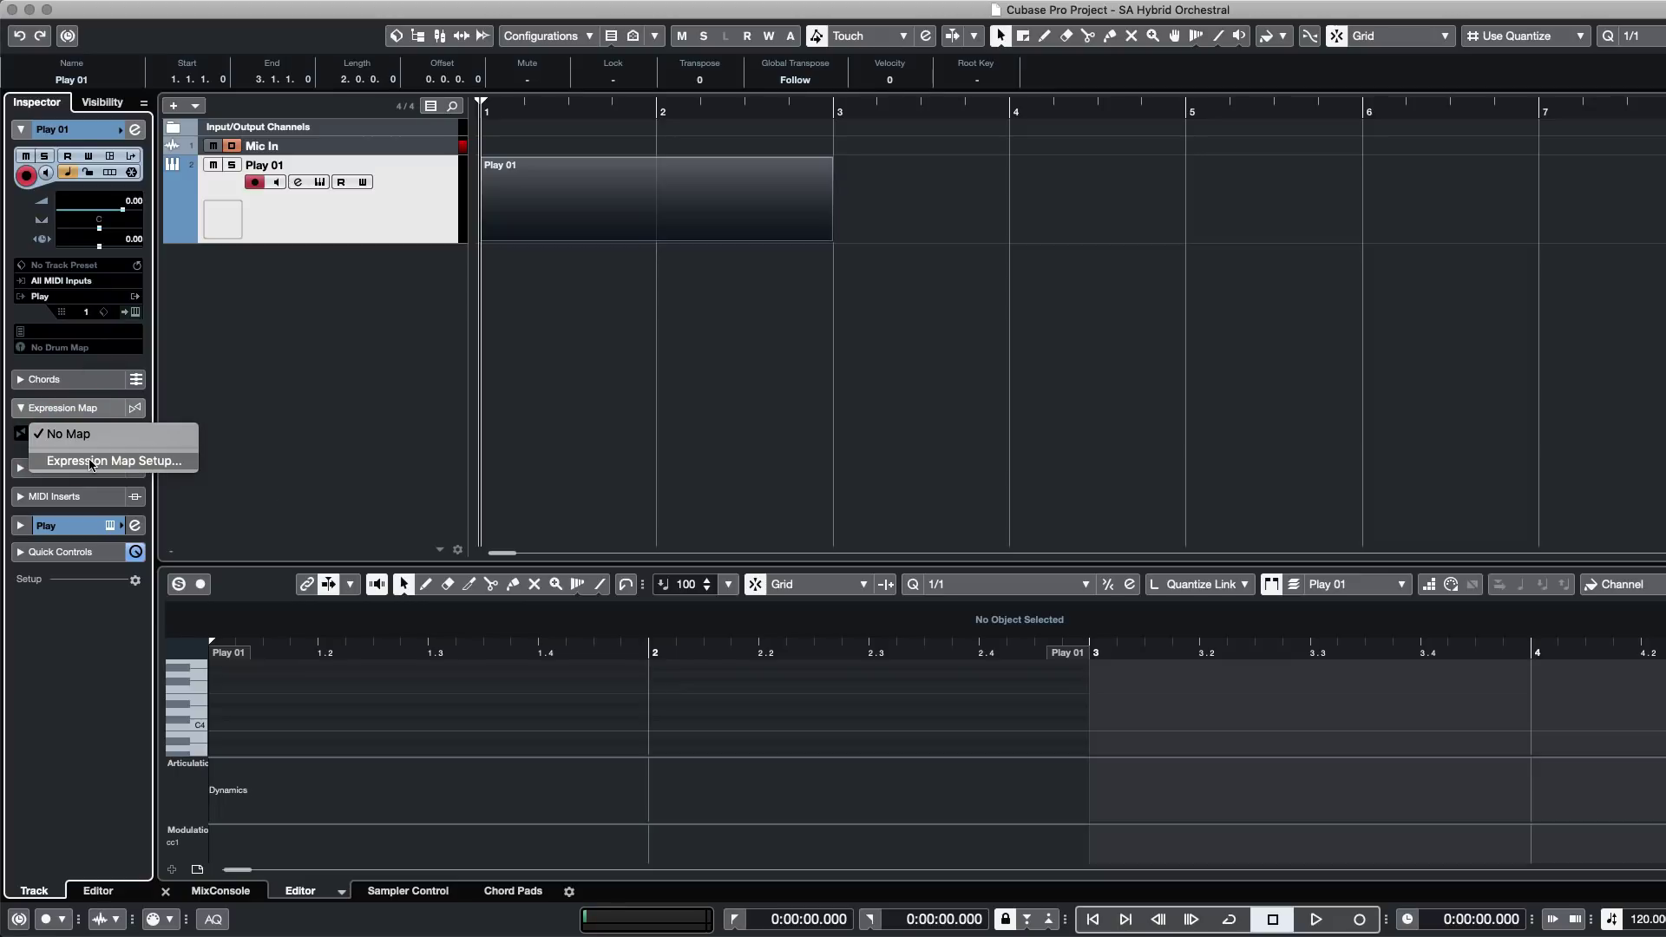
left_click(91, 460)
left_click_drag(629, 262, 557, 232)
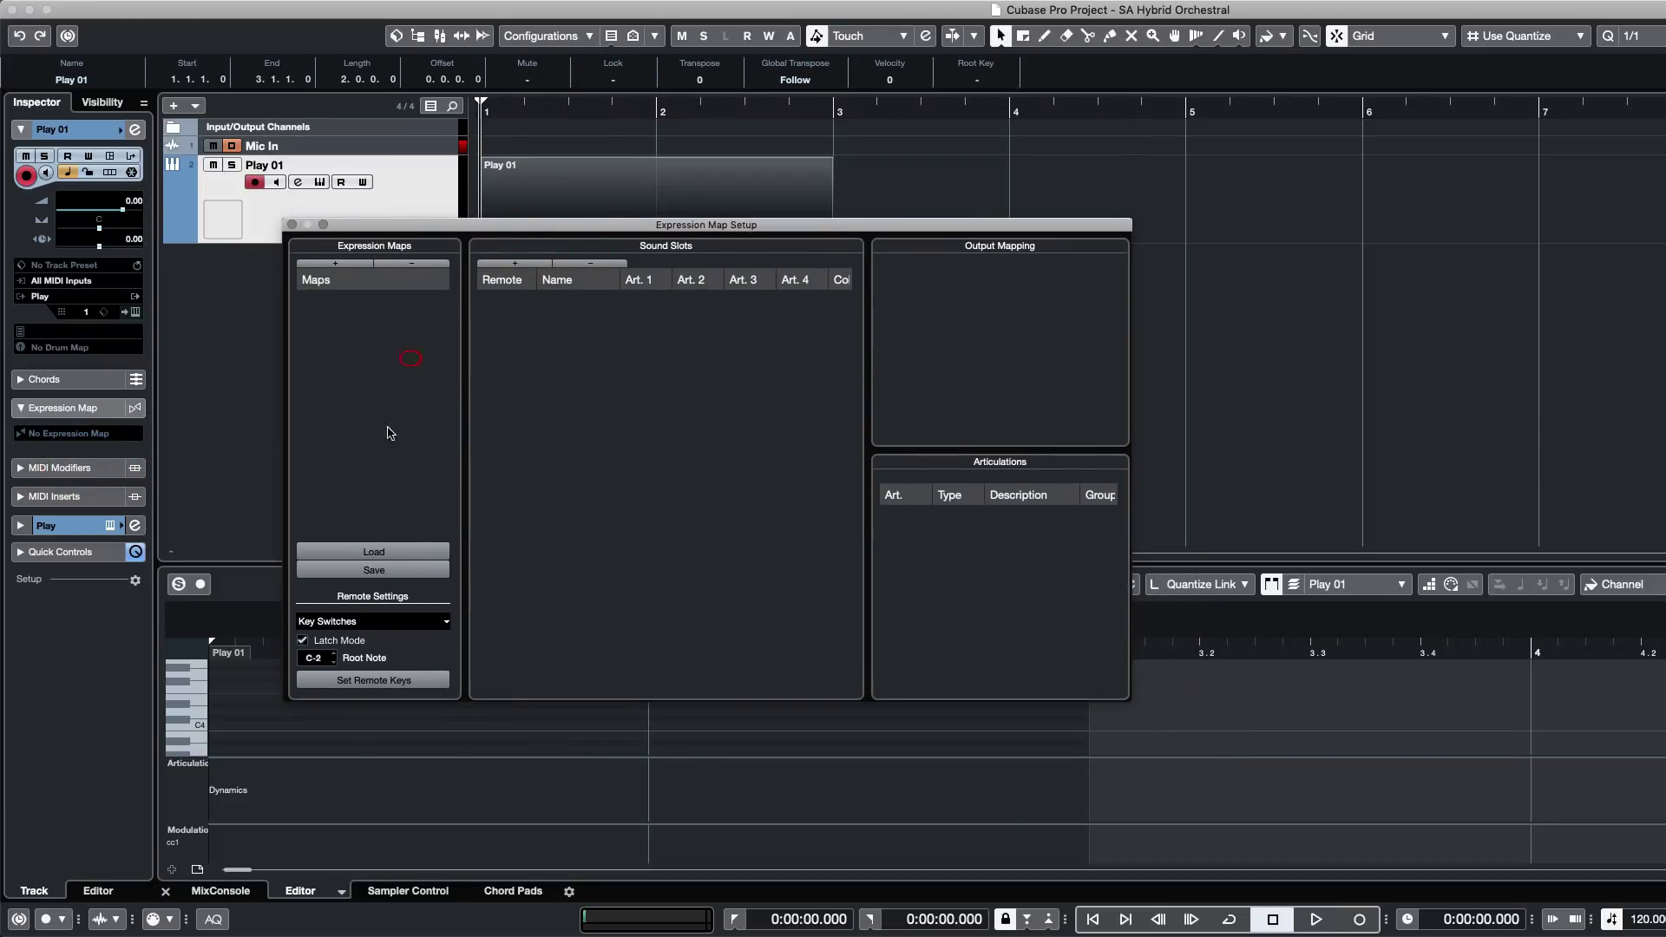
Create a new expression map named EW SYMPHONIC CELLI and save it.
left_click_drag(683, 233, 729, 354)
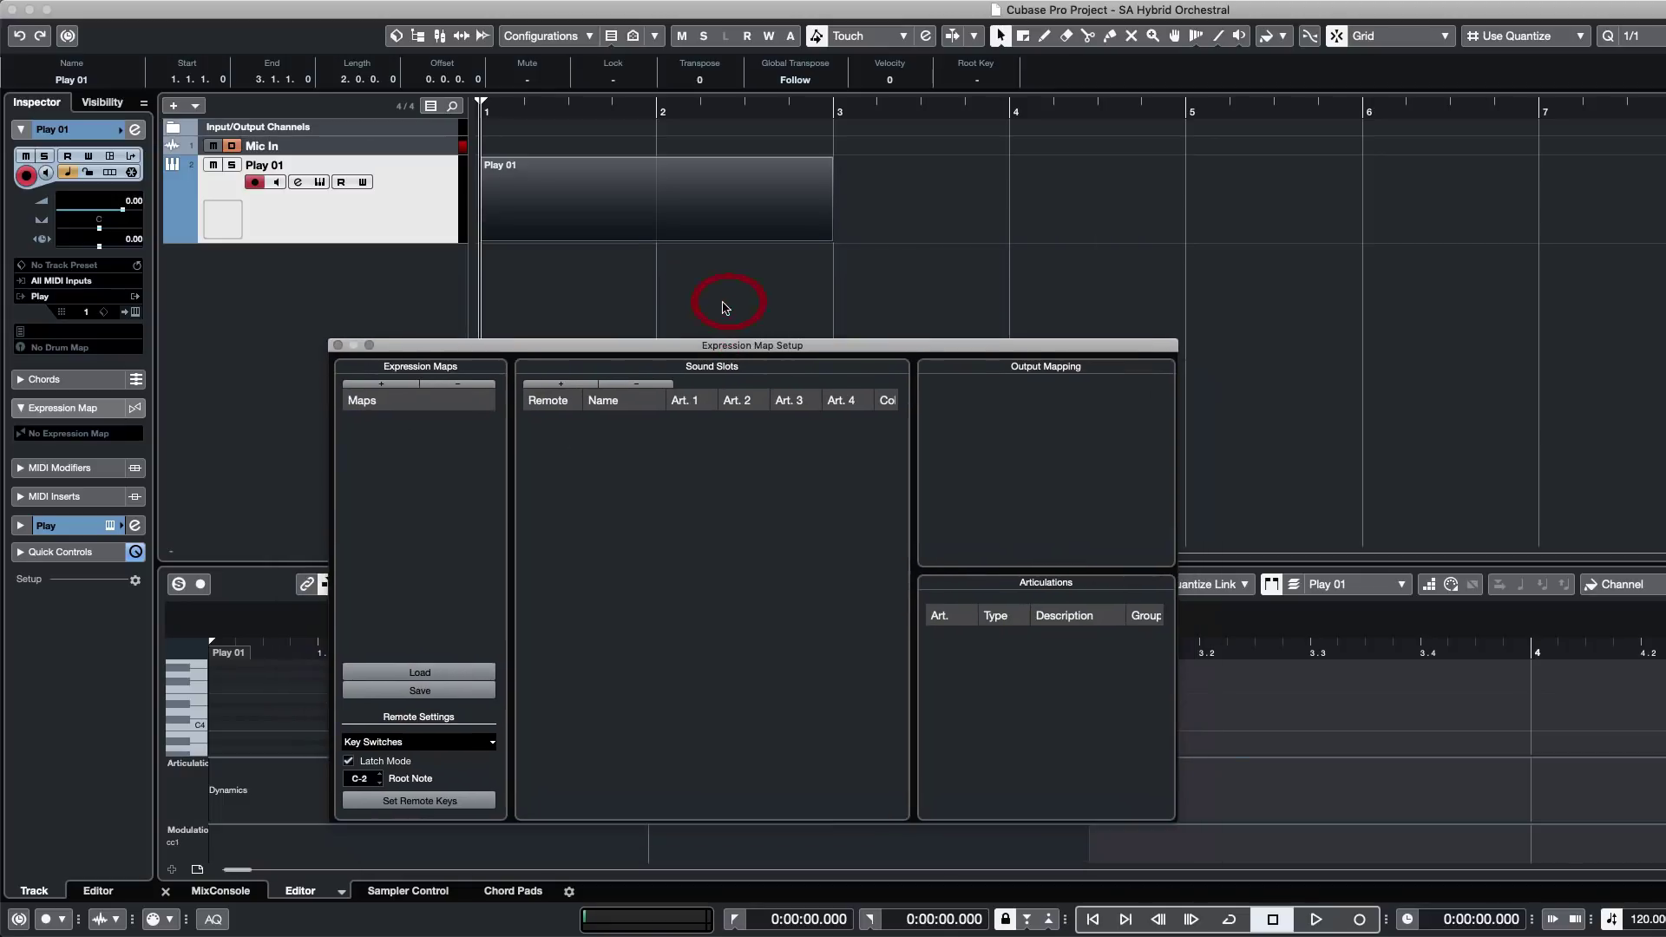
left_click(384, 384)
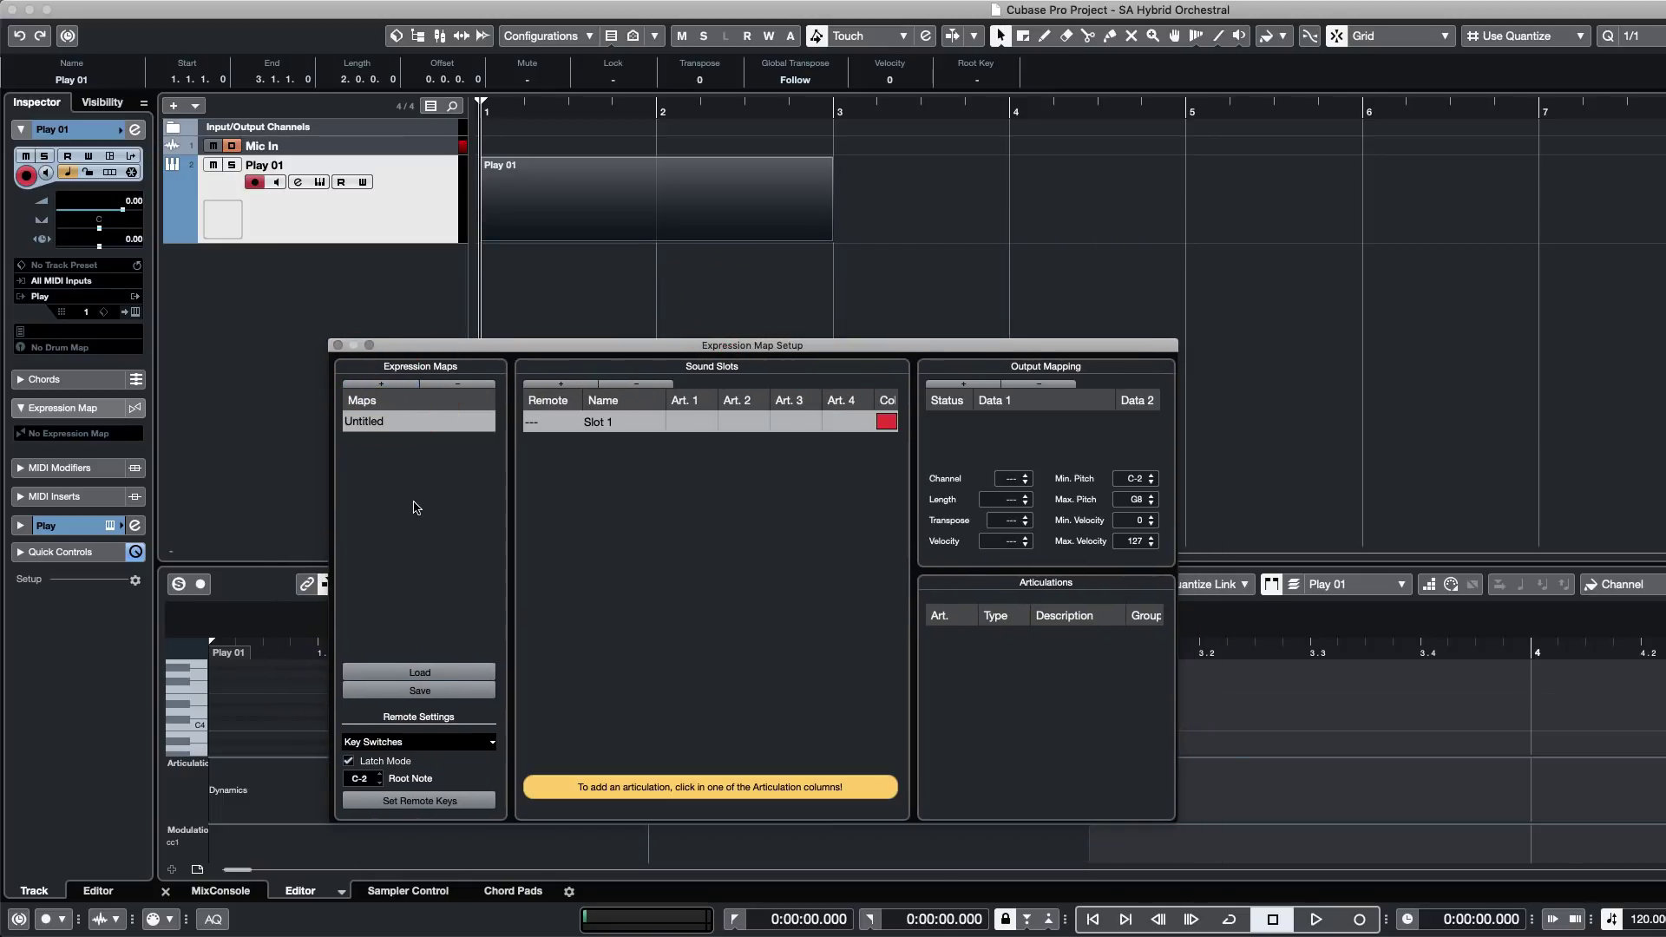
double_click(375, 423)
type("EW SYMPHONIC CE")
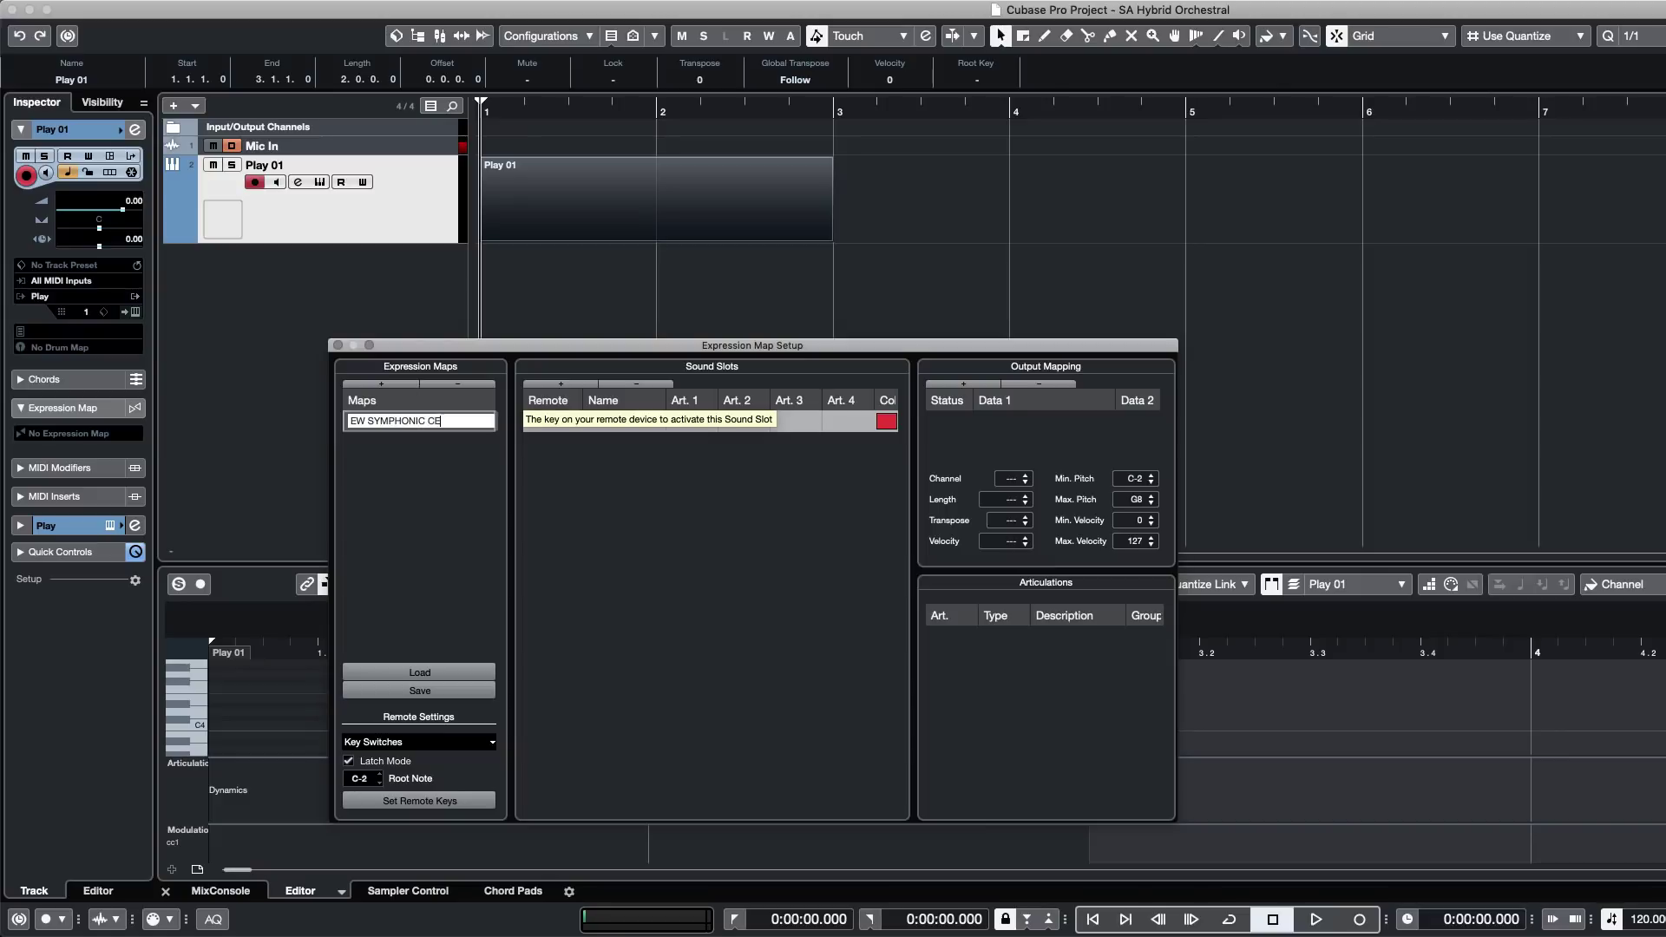
key("Return")
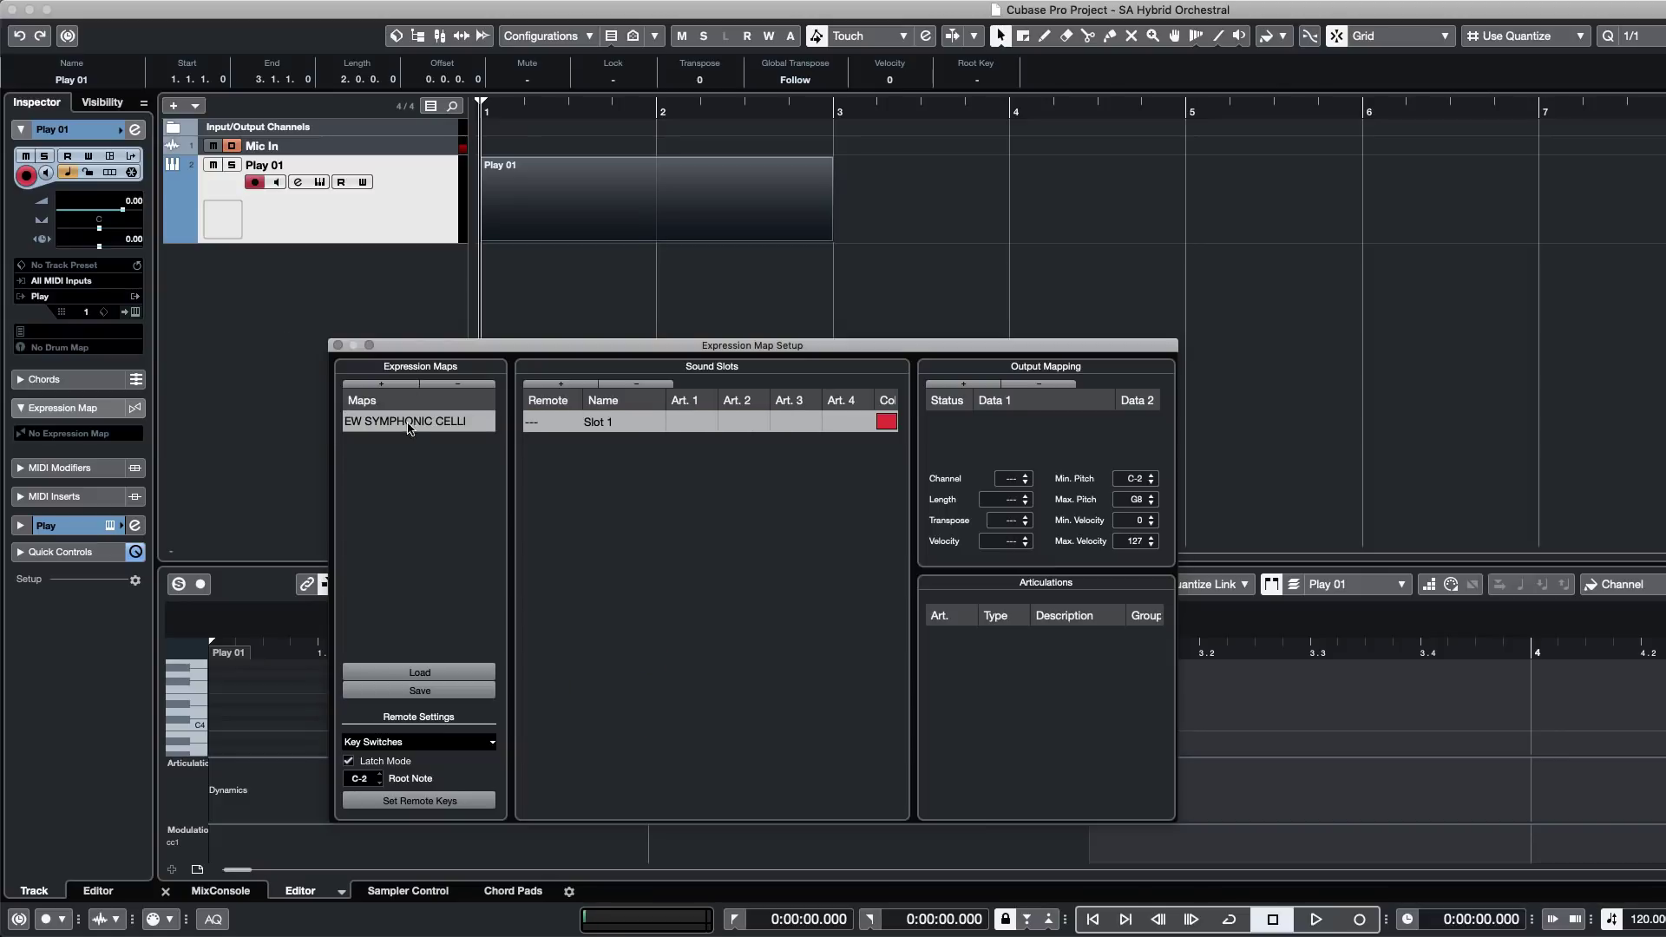
left_click(420, 691)
key("Return")
Add four more sound slots to the EW SYMPHONIC CELLI expression map.
left_click(560, 384)
left_click(560, 384)
left_click(560, 384)
left_click(561, 384)
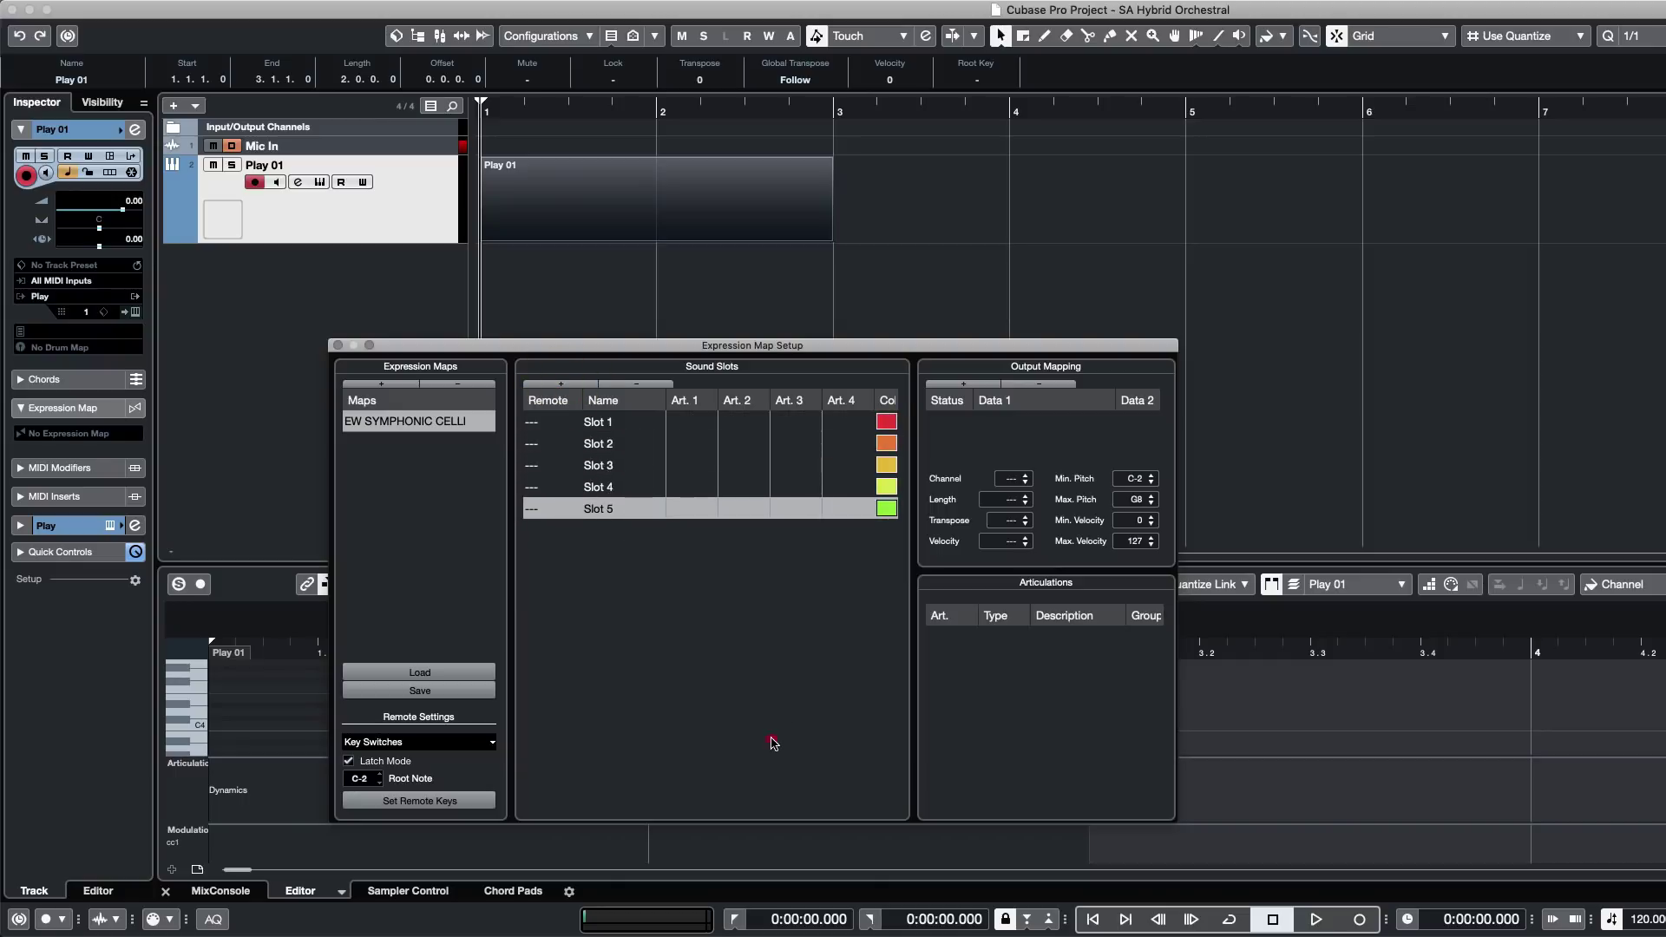
Open the Play instrument of the Play 01 track and arrange it beside Expression Map Setup so the loaded patches and sound slots are both visible.
left_click(606, 429)
left_click(320, 181)
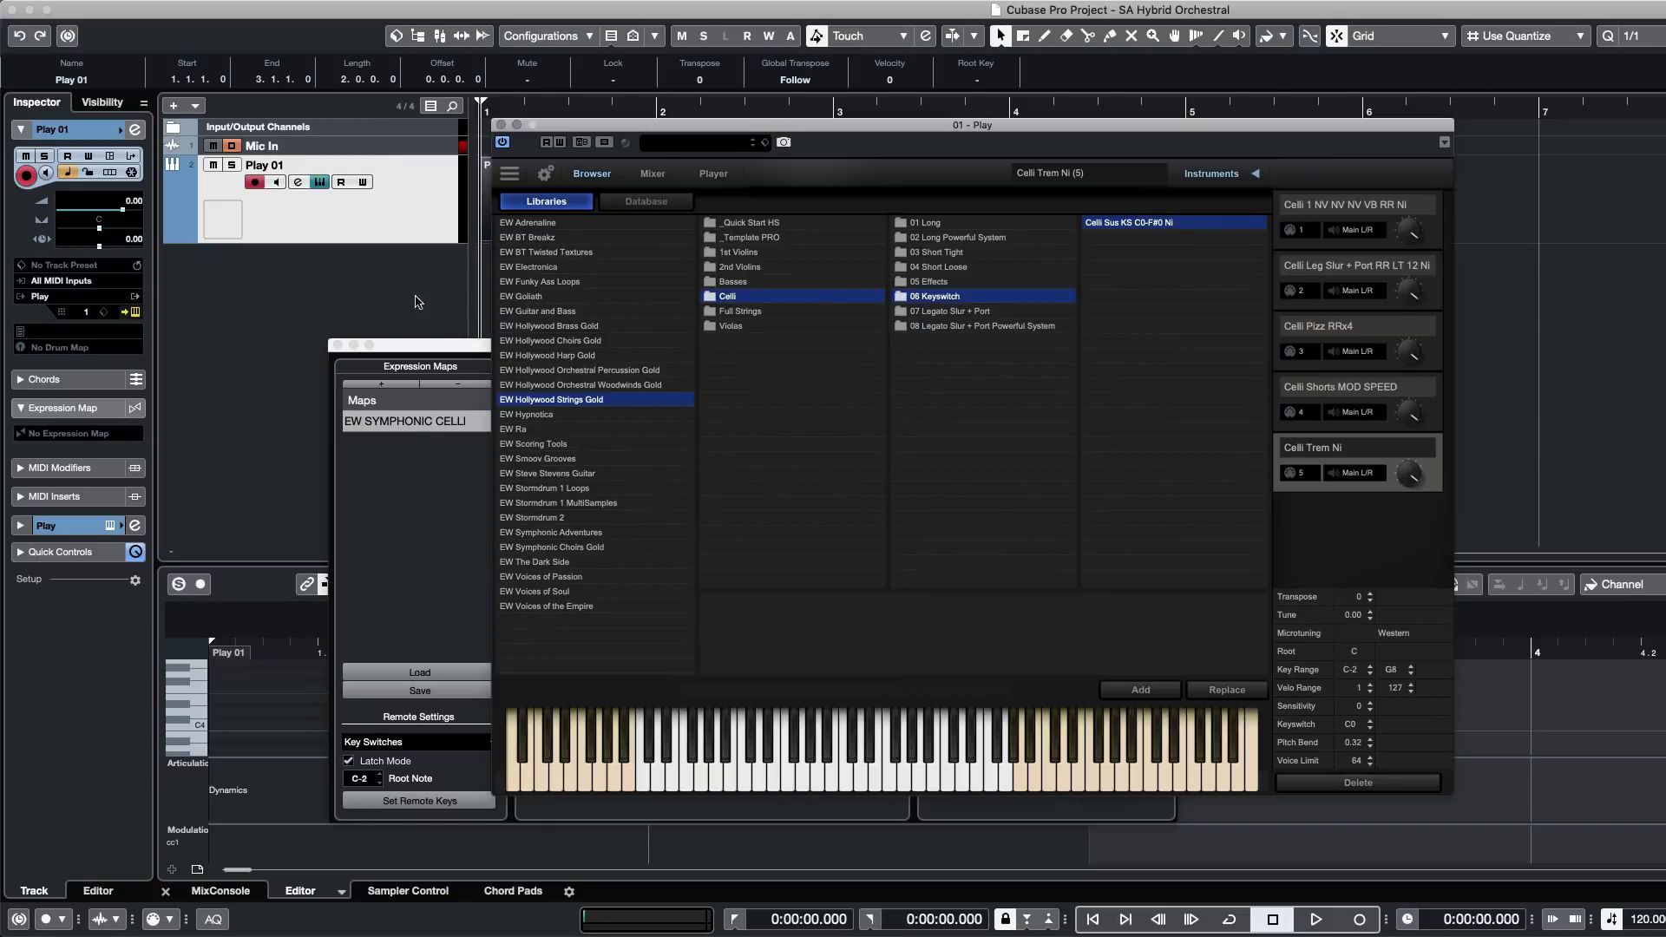
left_click_drag(445, 353, 205, 361)
left_click_drag(699, 122, 854, 70)
left_click(540, 354)
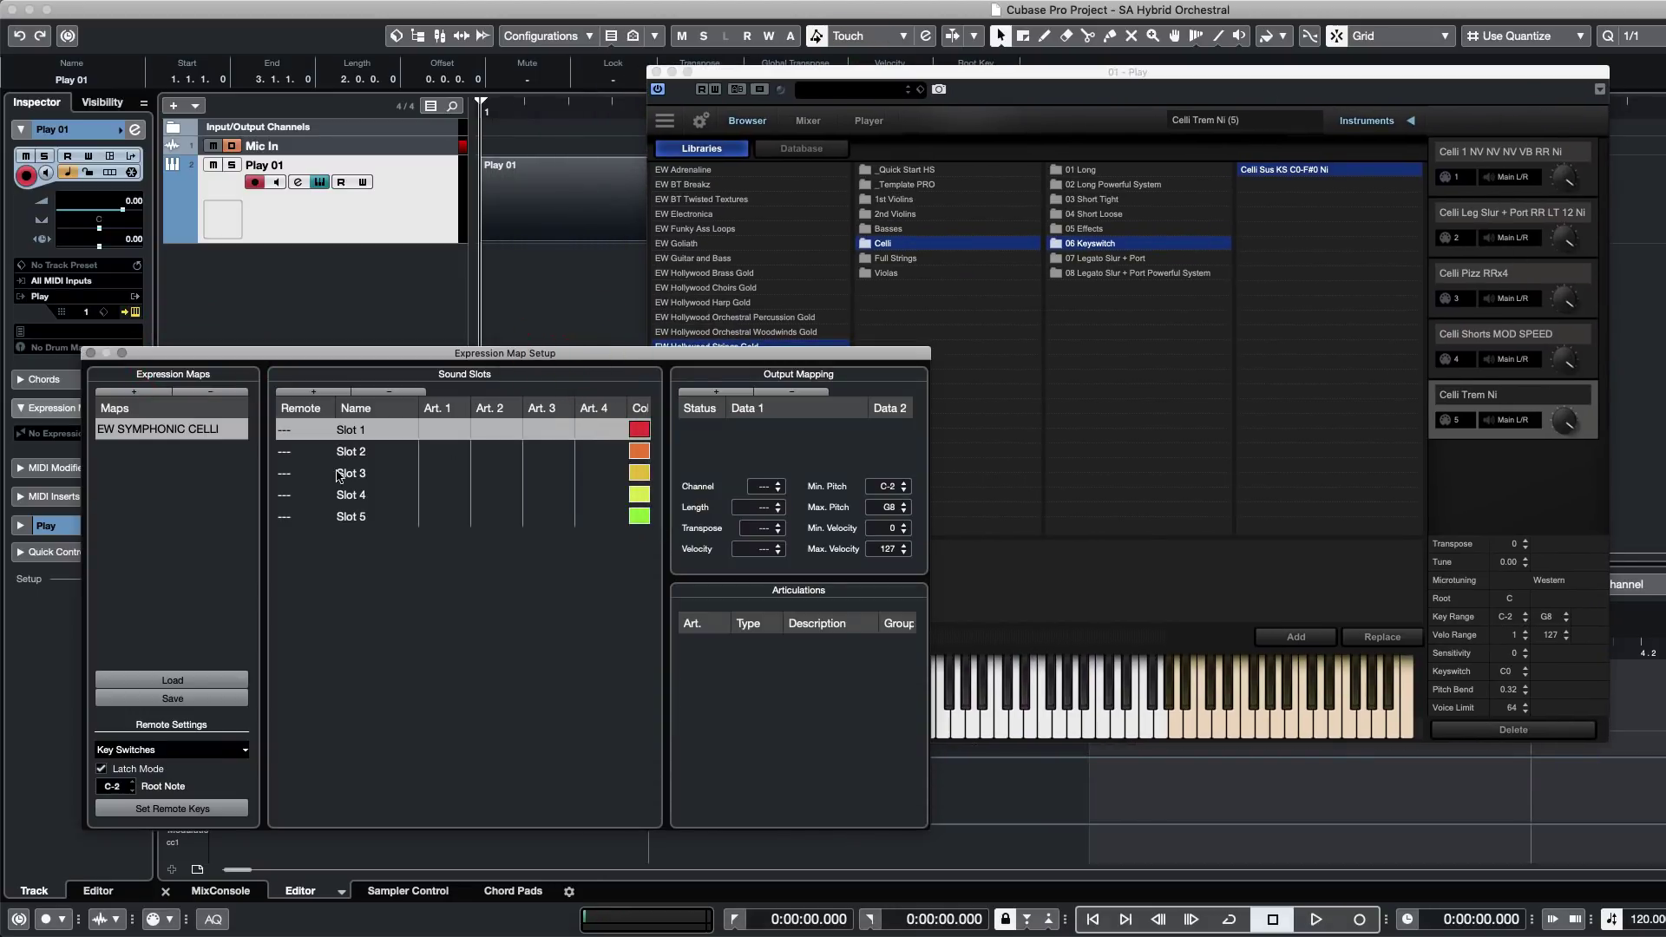
Rename the first sound slot ARCO and the second one LEGATO.
double_click(365, 432)
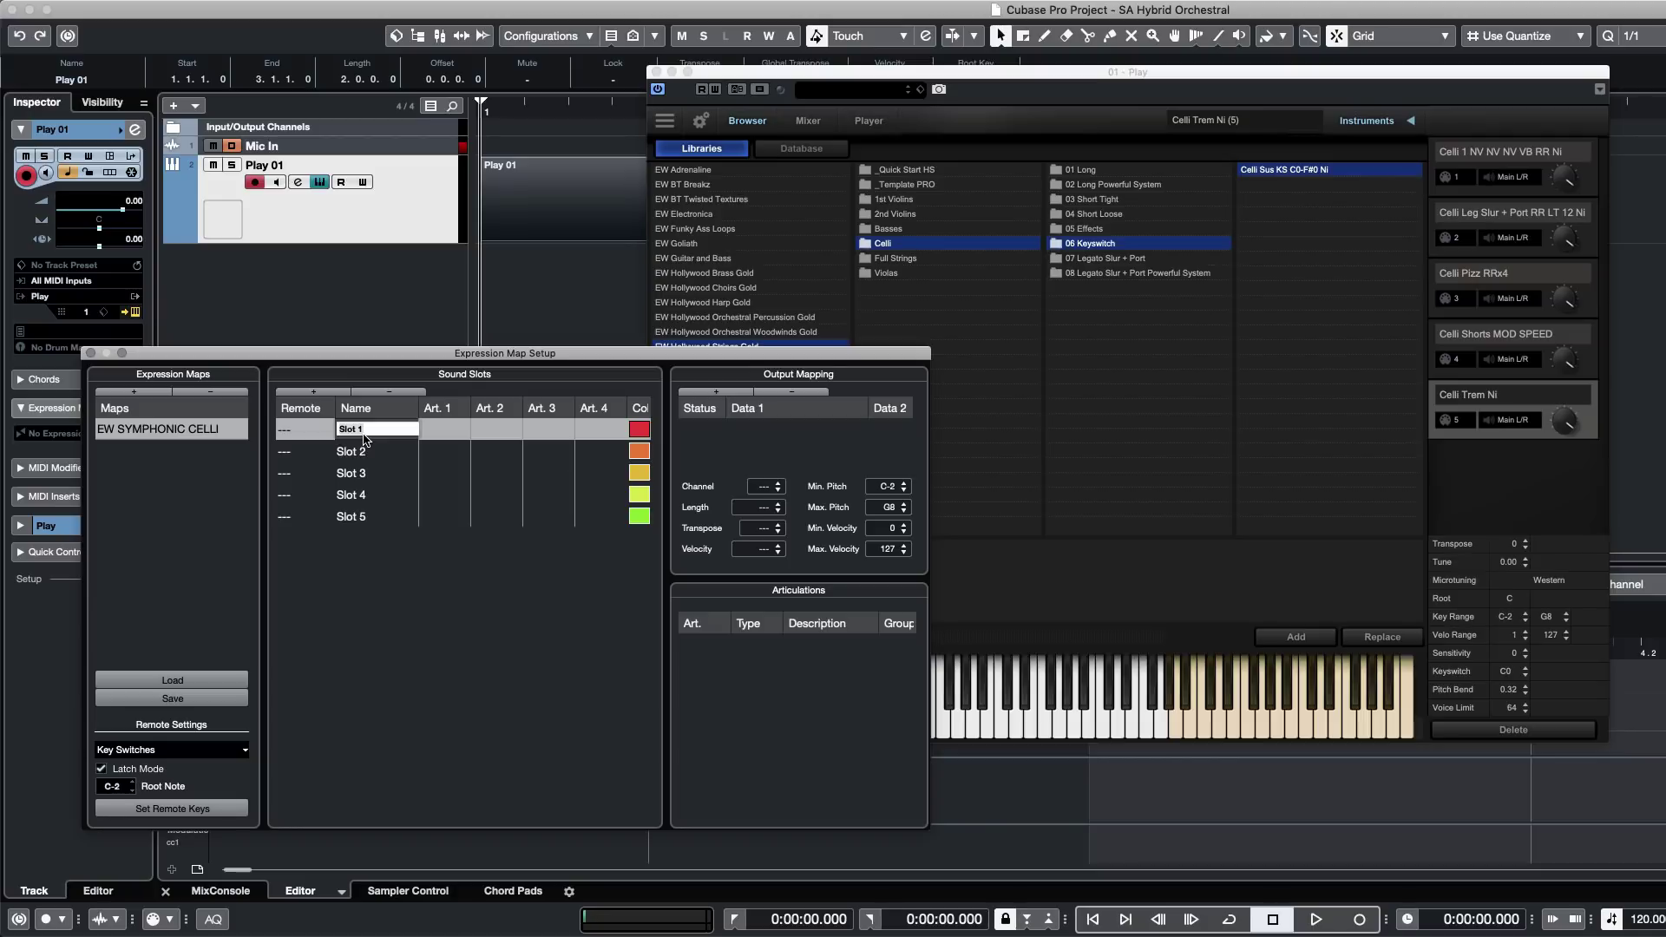
type("ARCO")
key("Return")
double_click(361, 453)
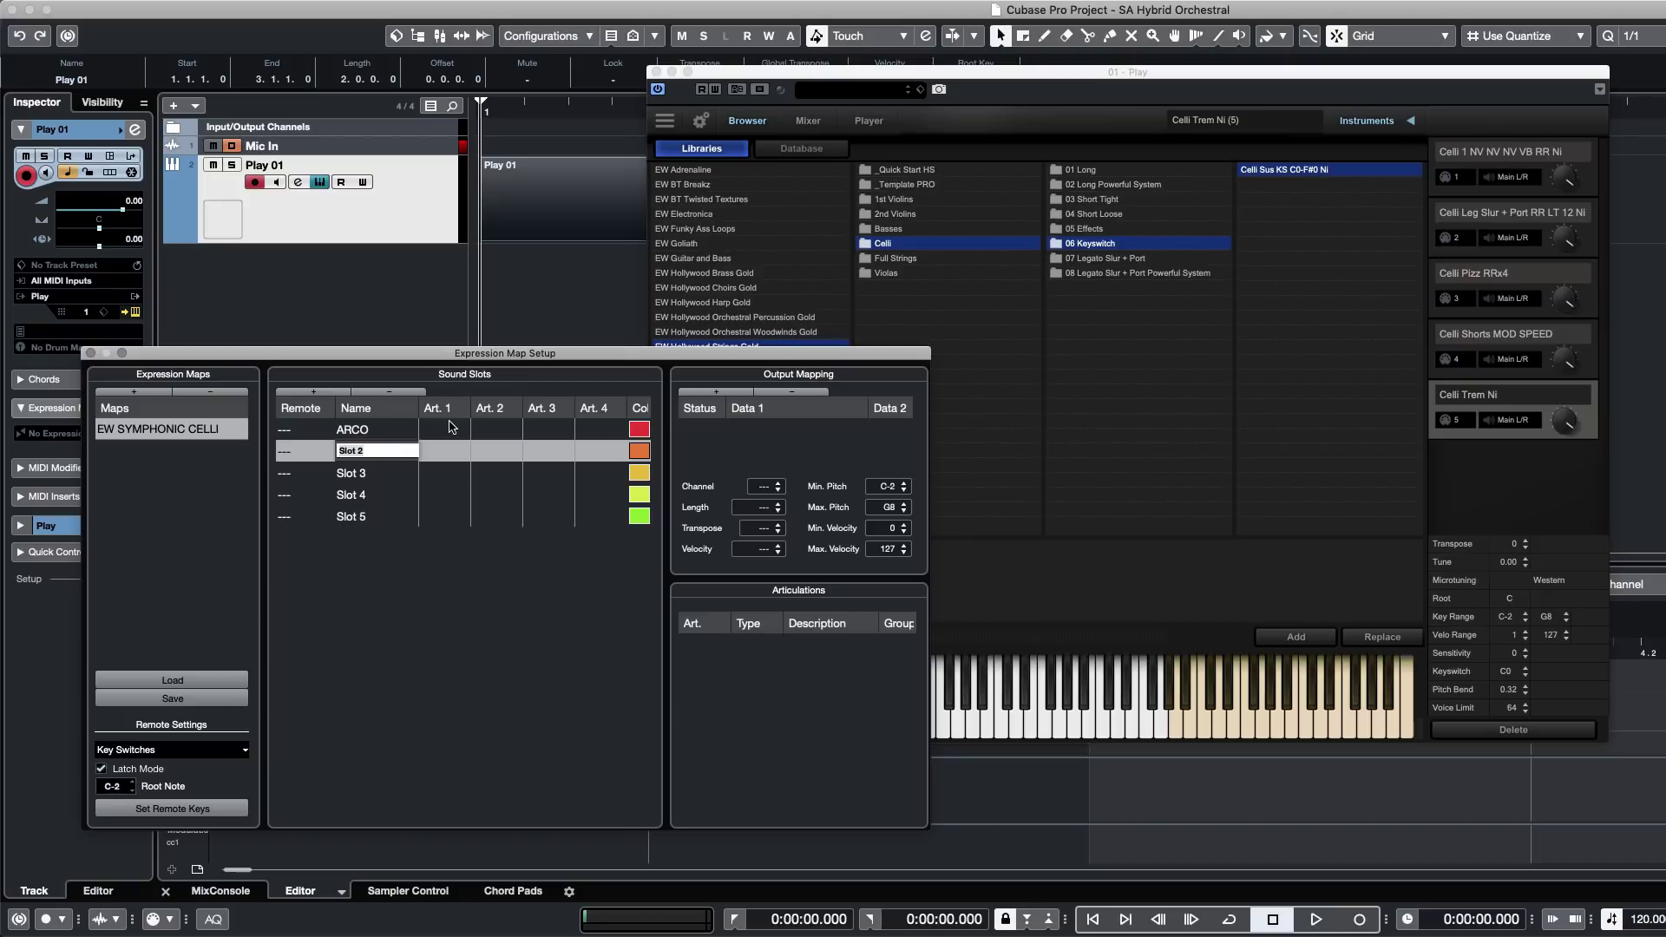
type("LEGATO")
key("Return")
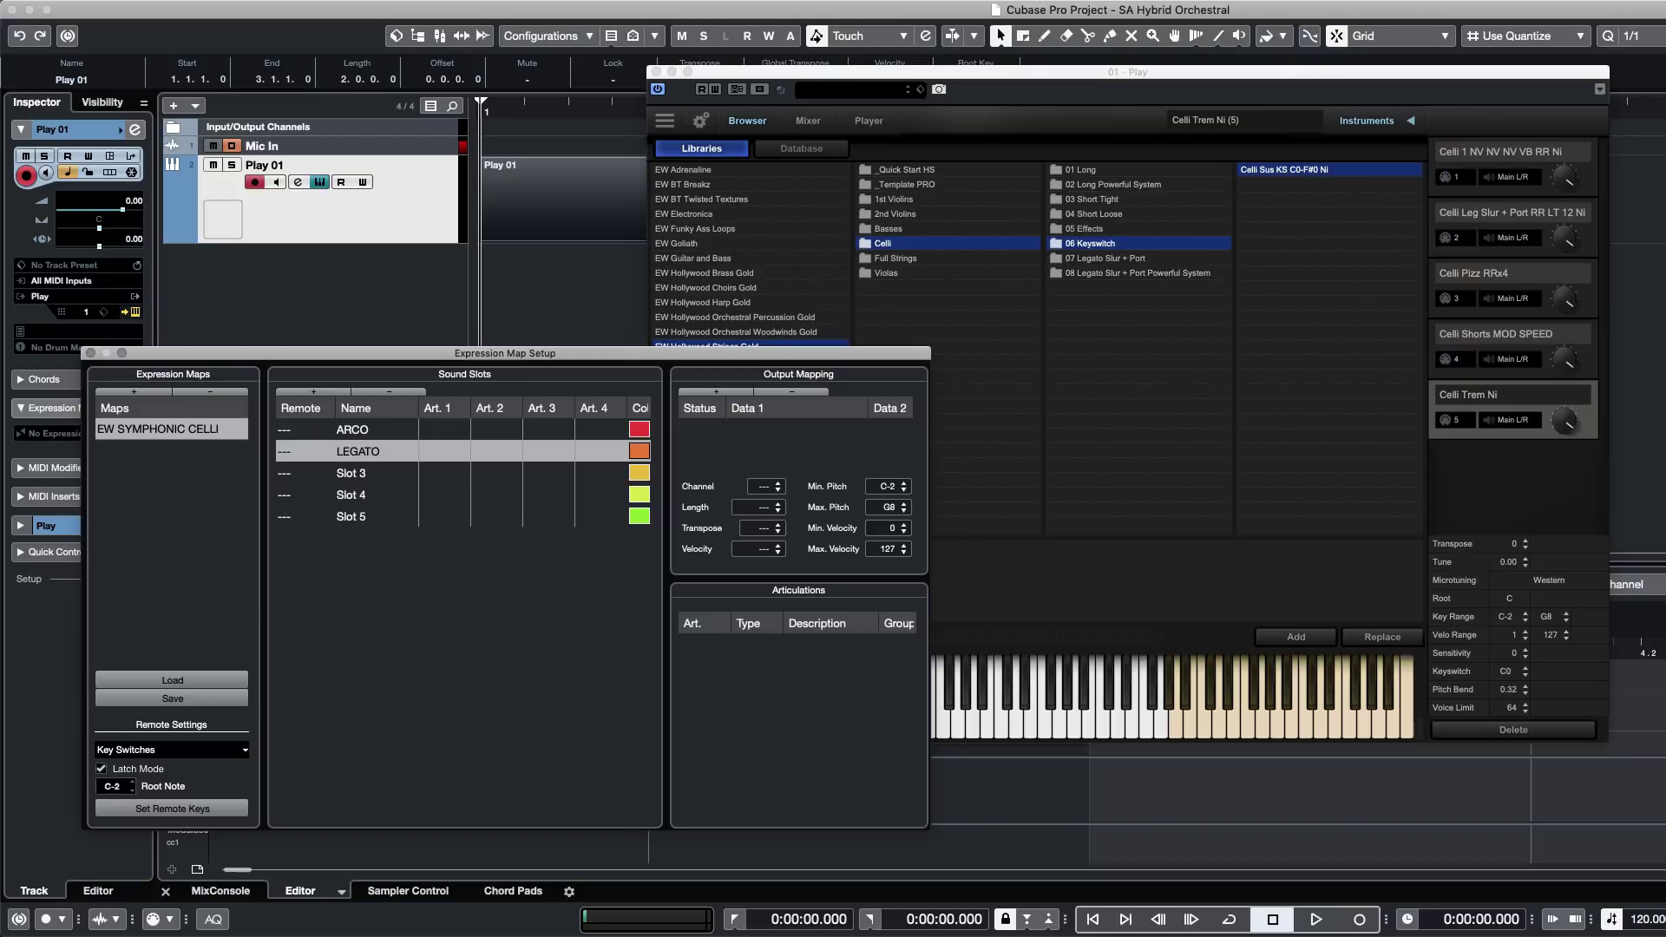
Rename the third, fourth and fifth sound slots PIZZ, SHORTS and TREM.
double_click(366, 476)
type("PIZZ")
key("Return")
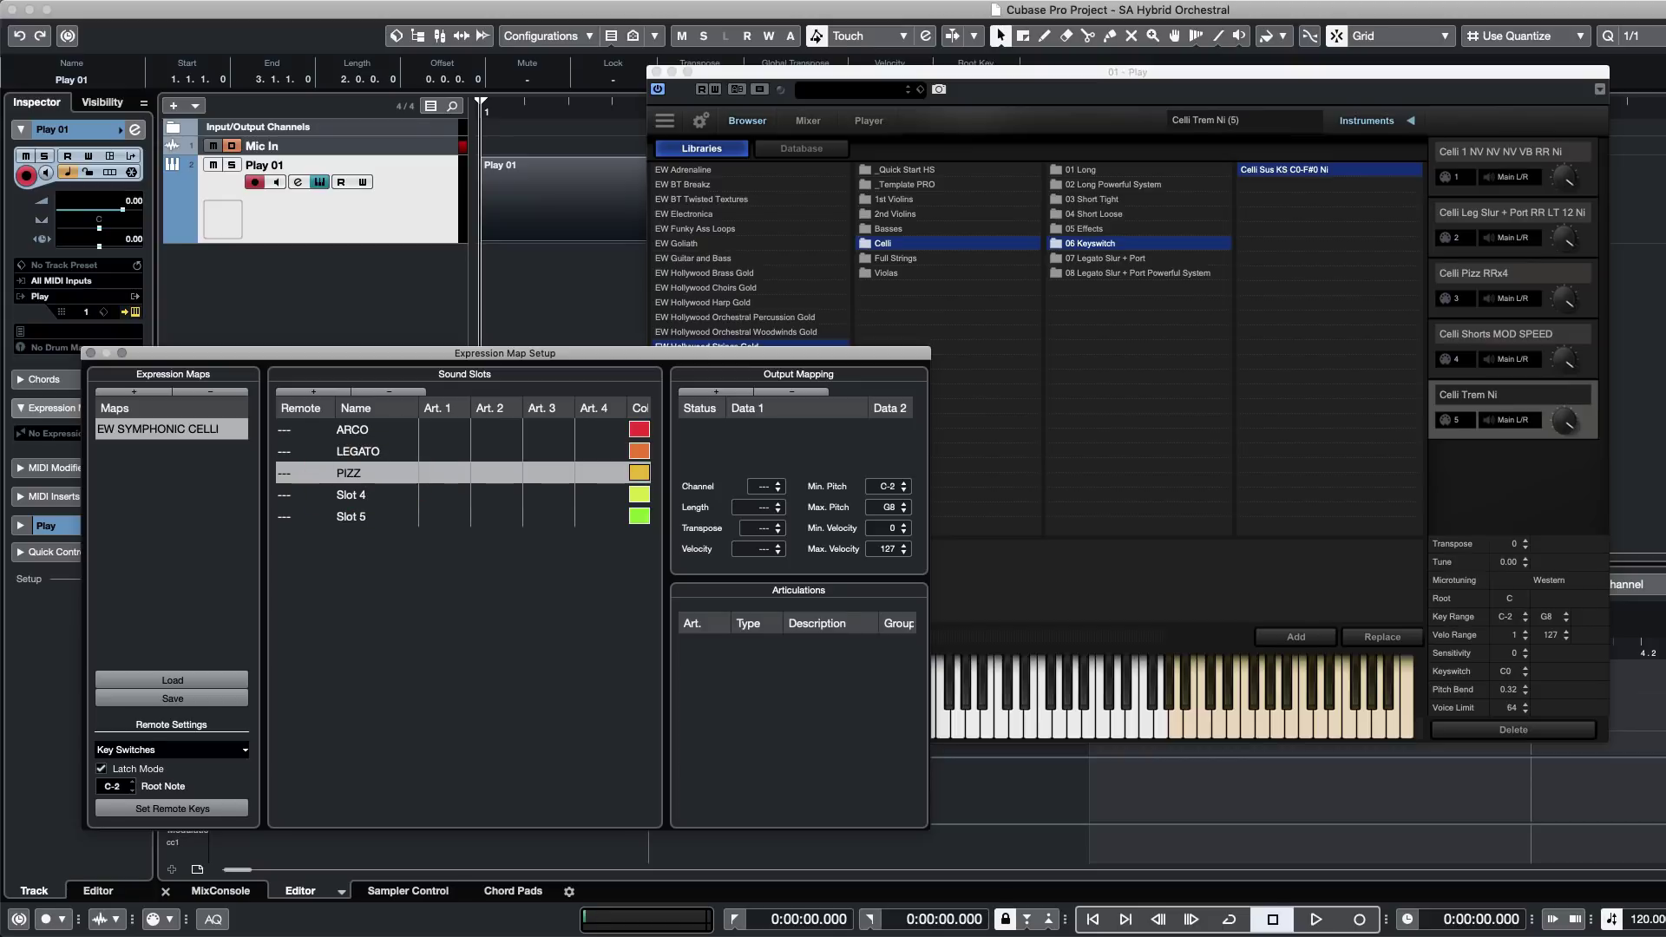
left_click(353, 496)
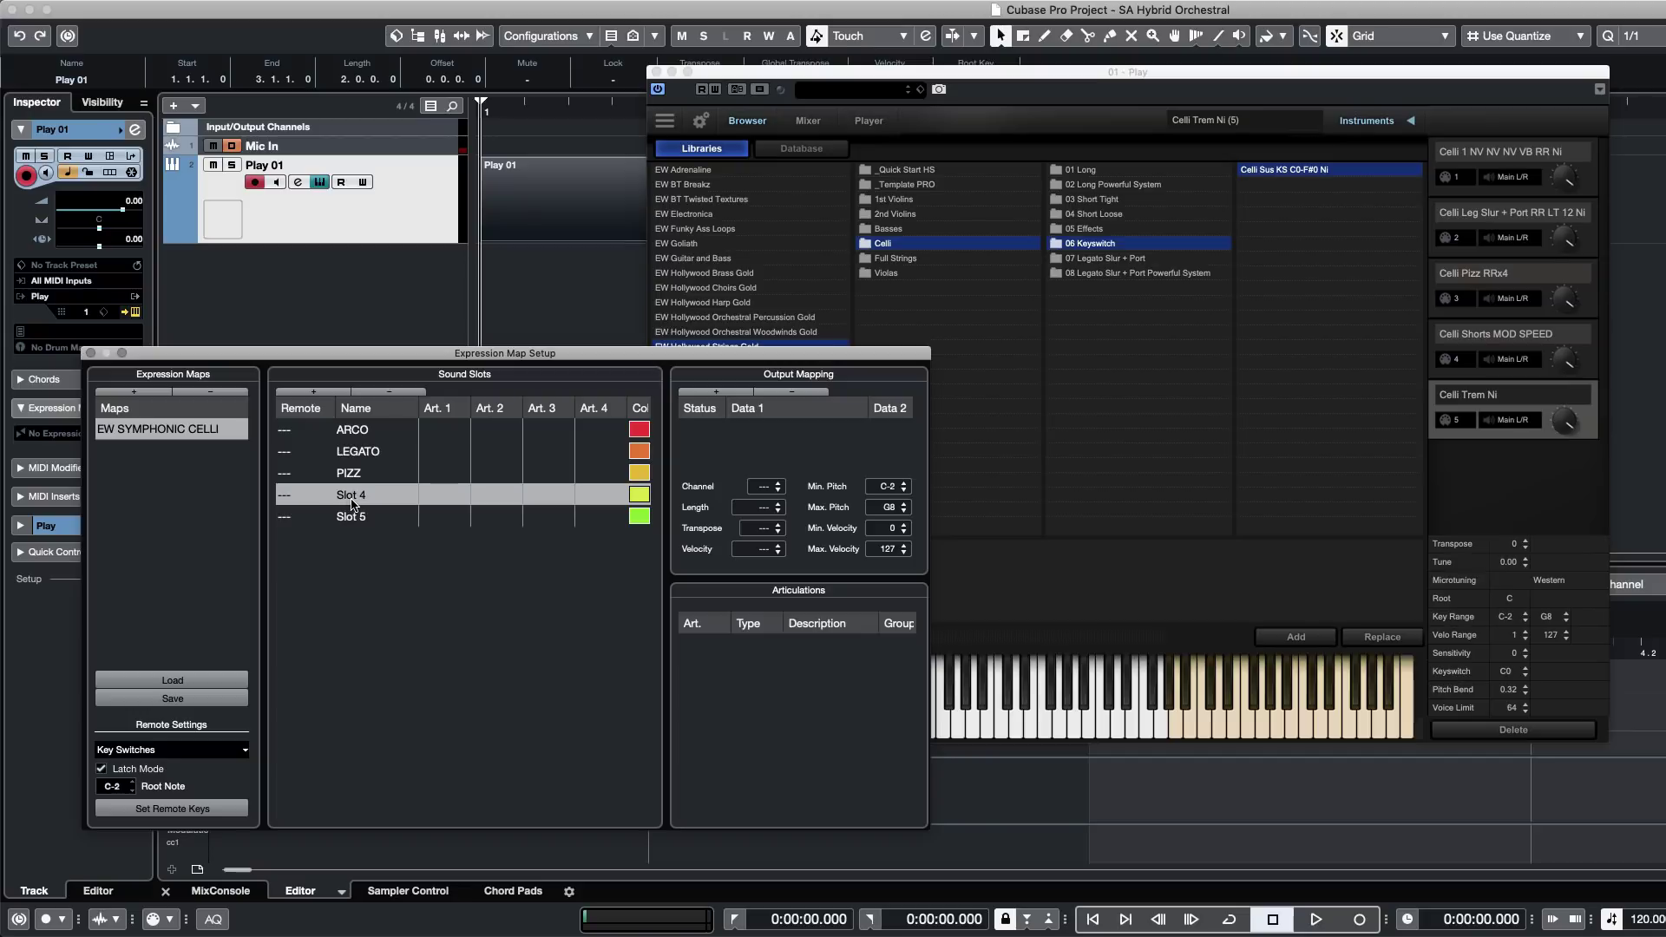
double_click(353, 502)
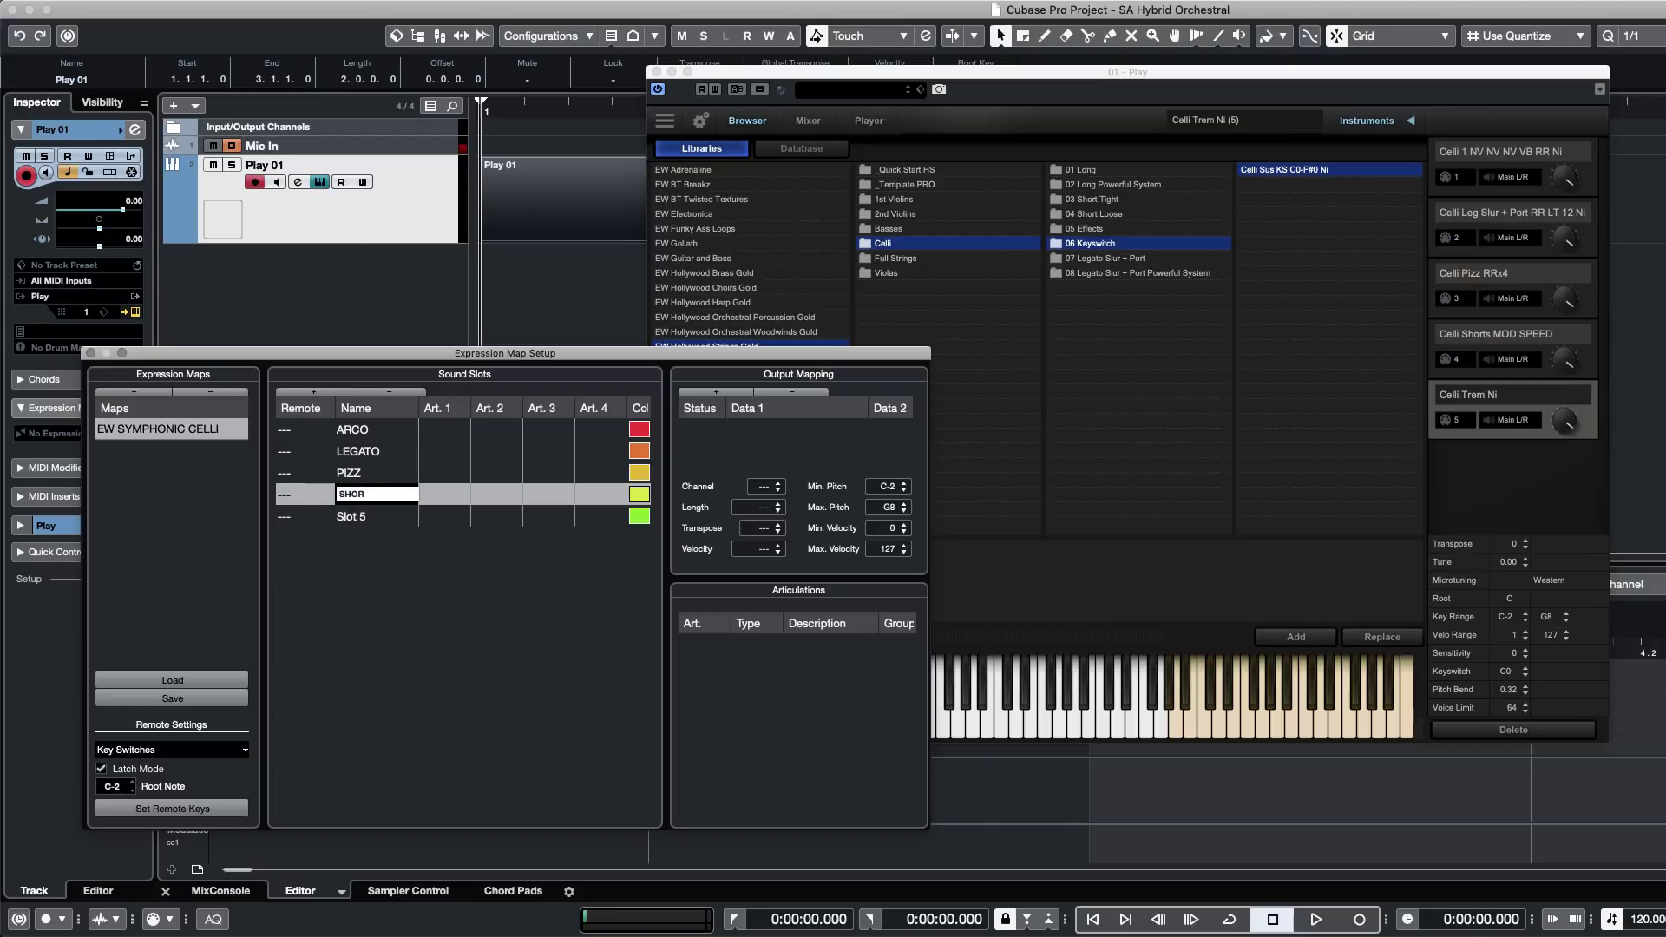
key("Return")
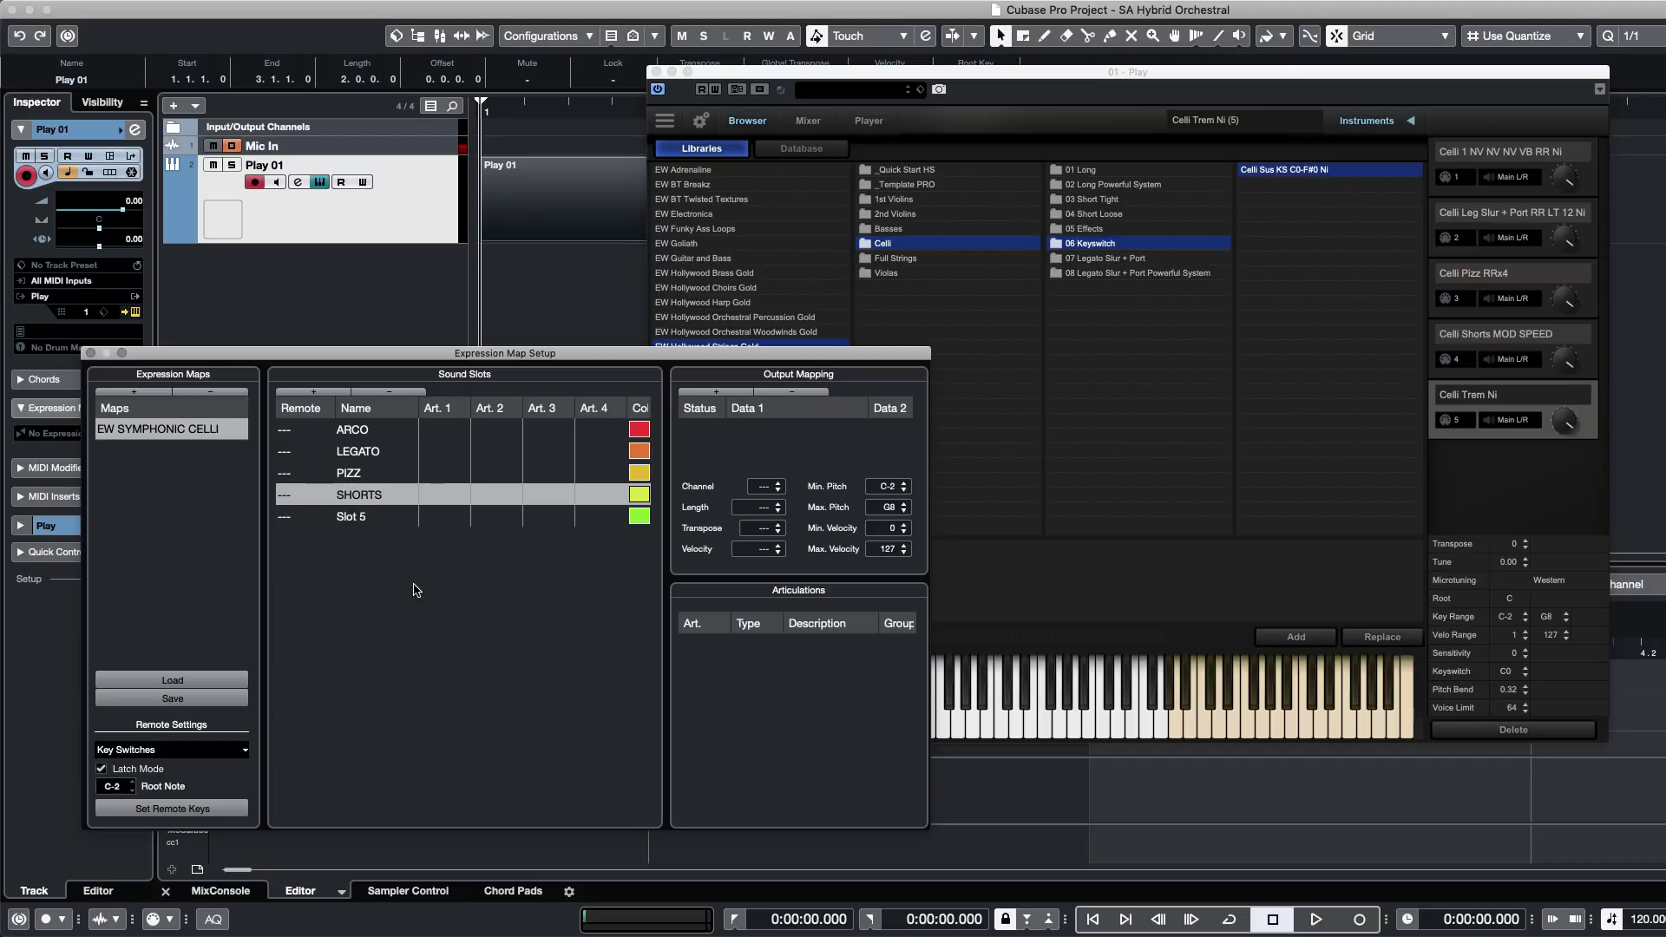
double_click(352, 516)
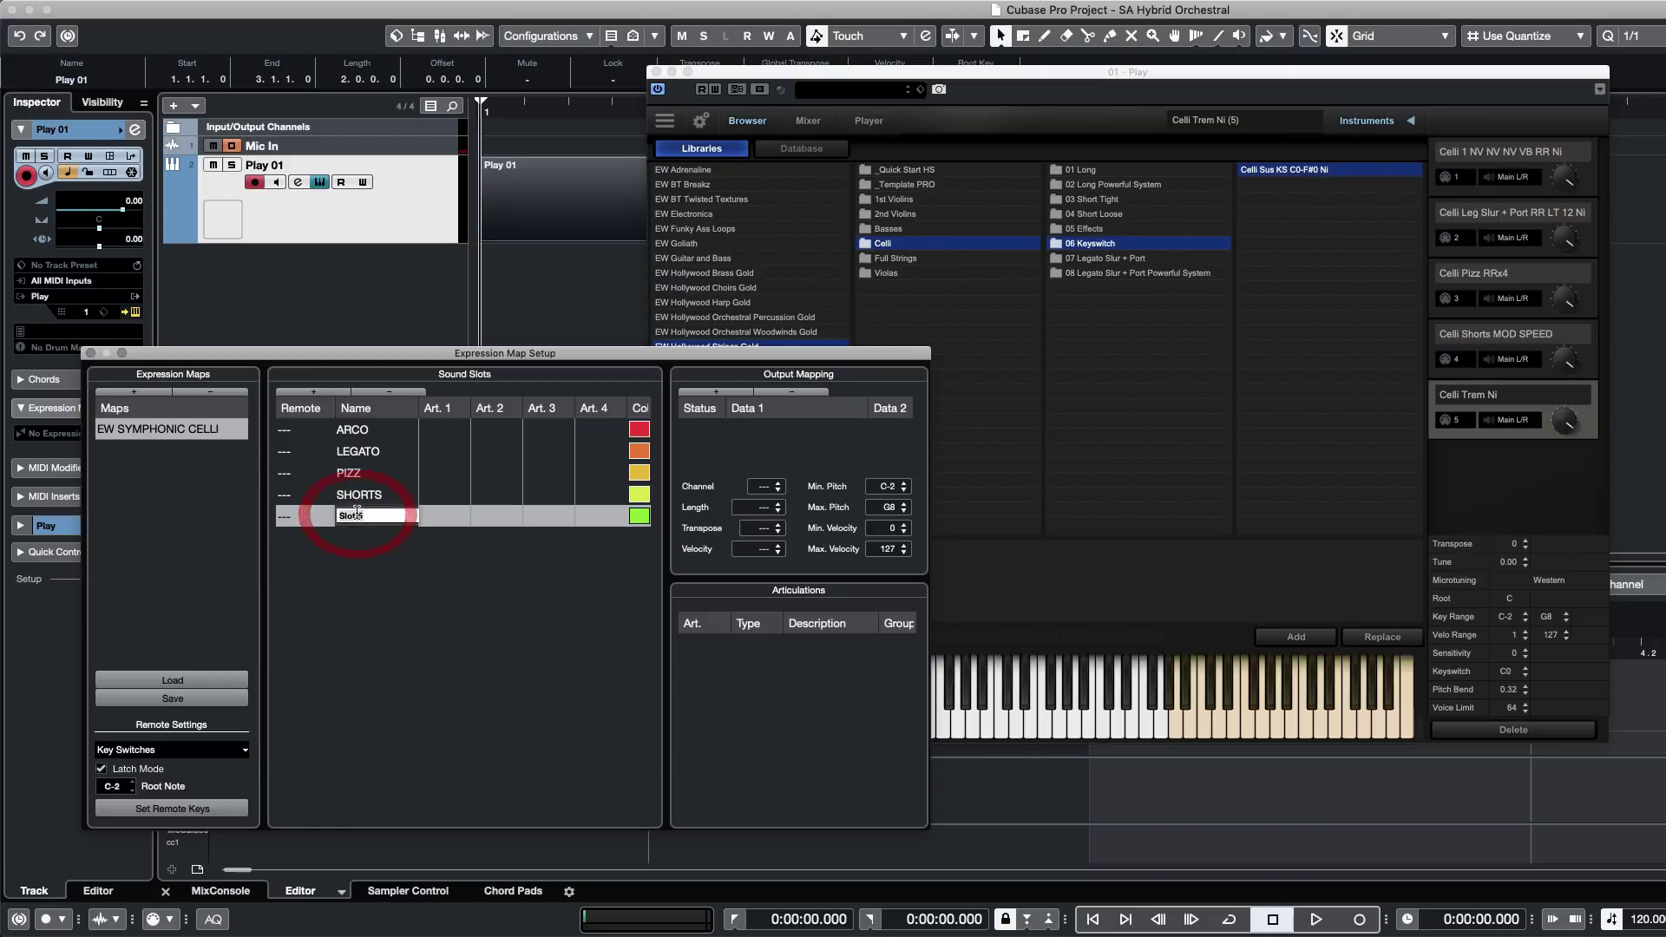
key("Return")
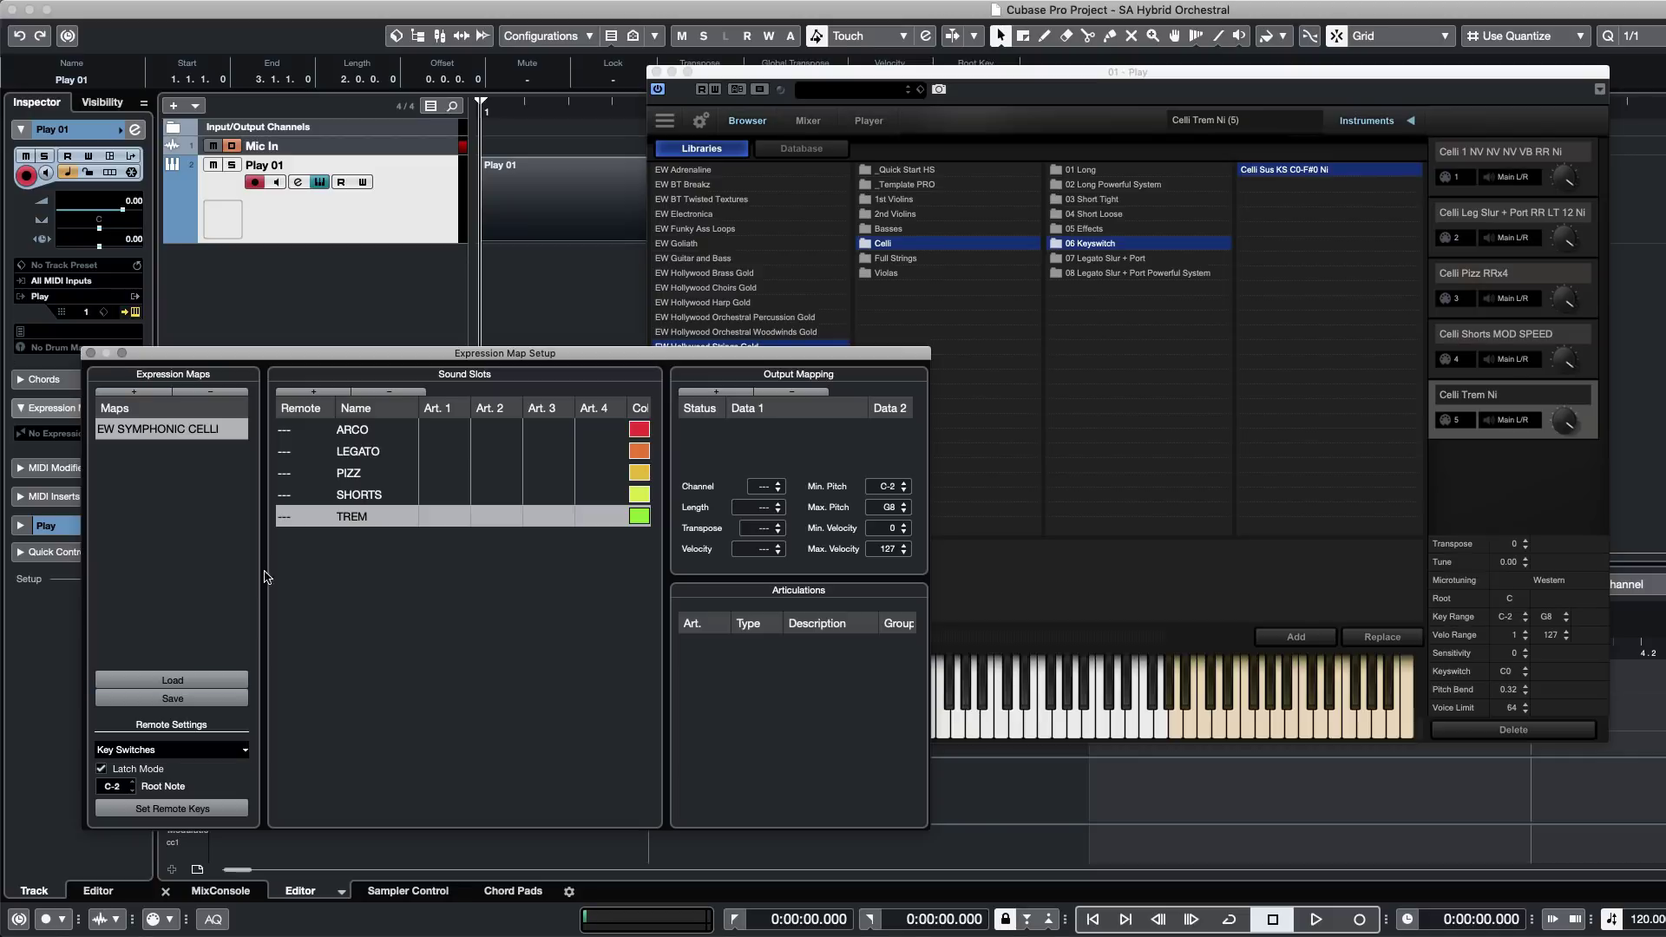
Assign the Arco technique as the first articulation of the ARCO sound slot.
left_click(439, 438)
left_click(443, 434)
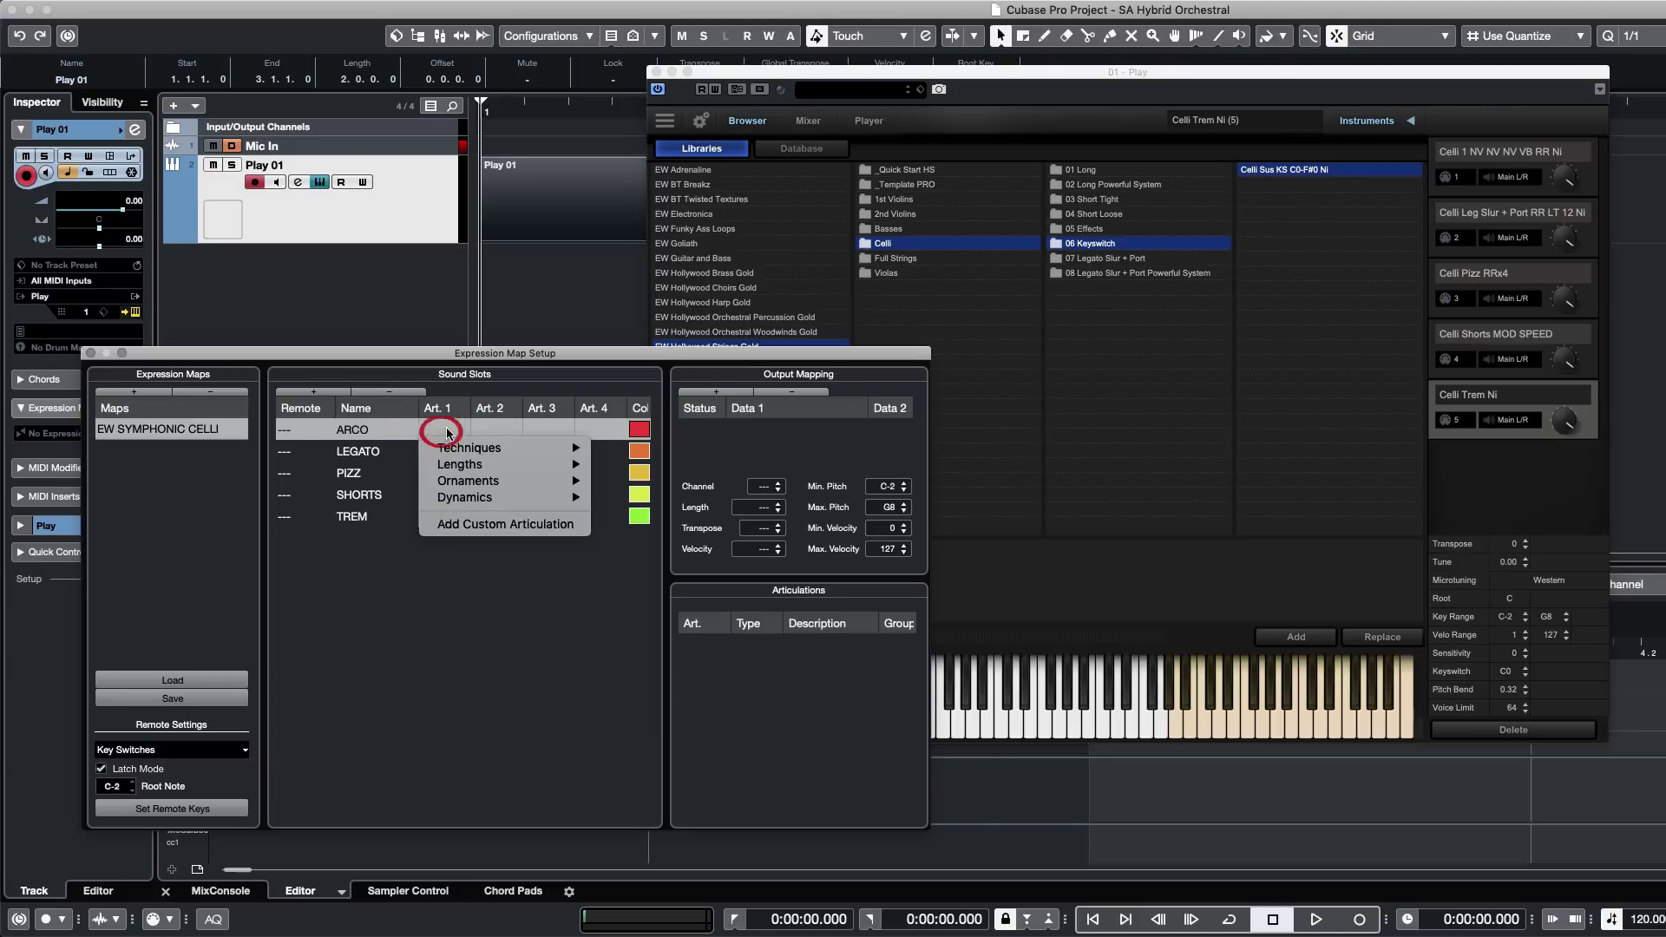
left_click(405, 672)
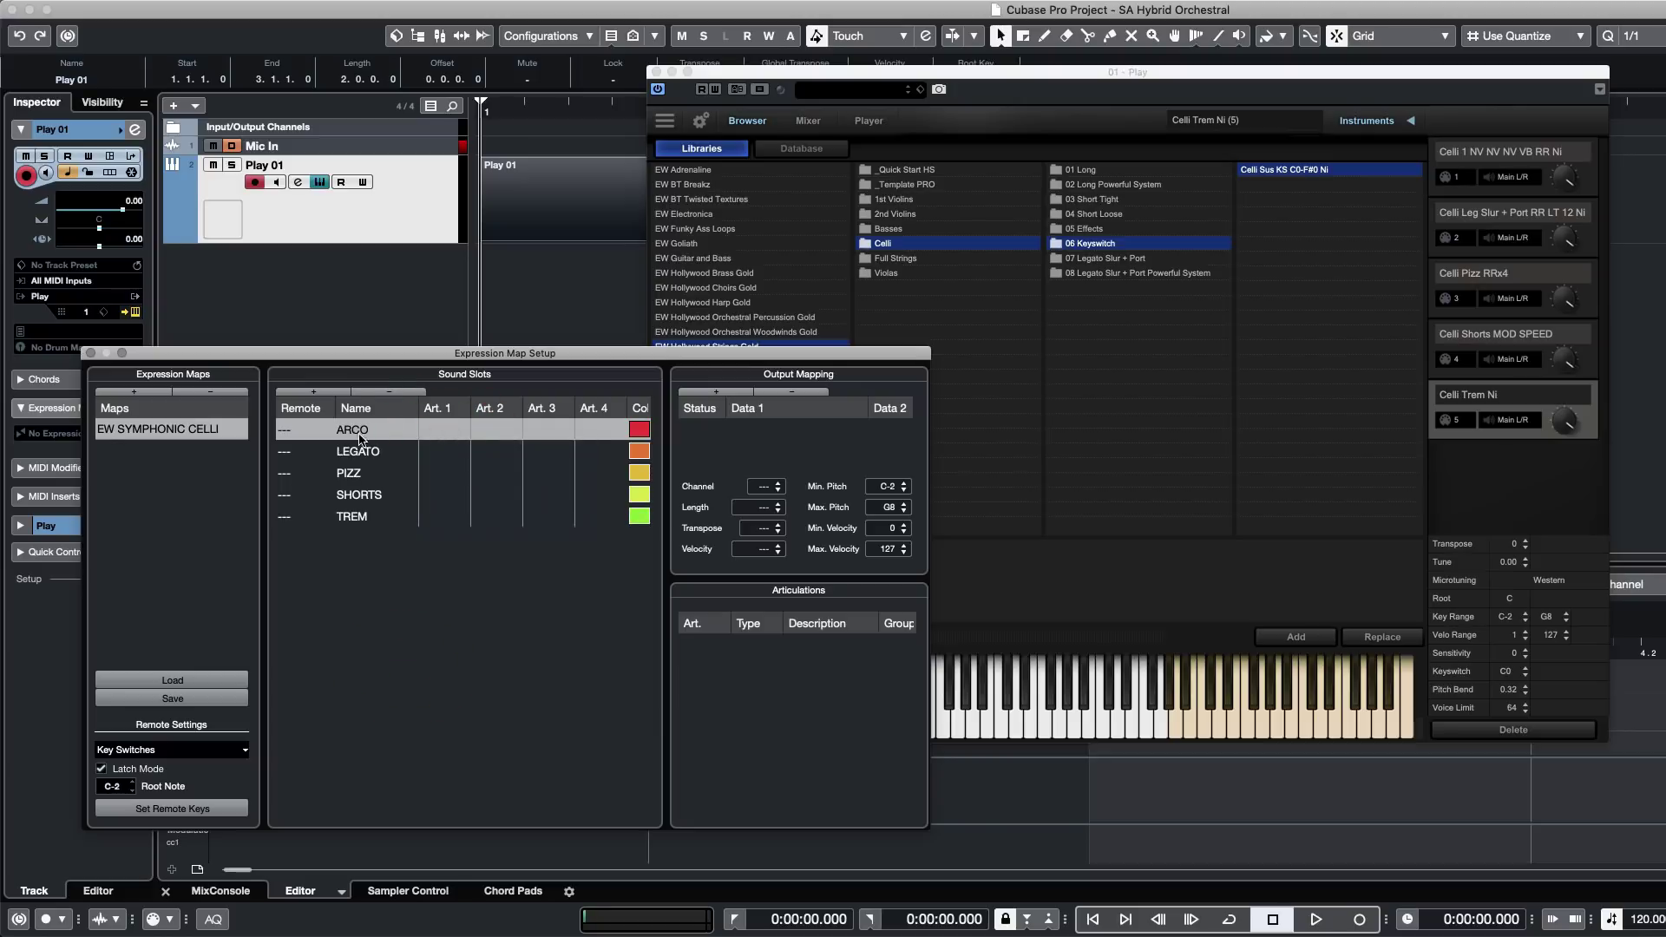
left_click(438, 434)
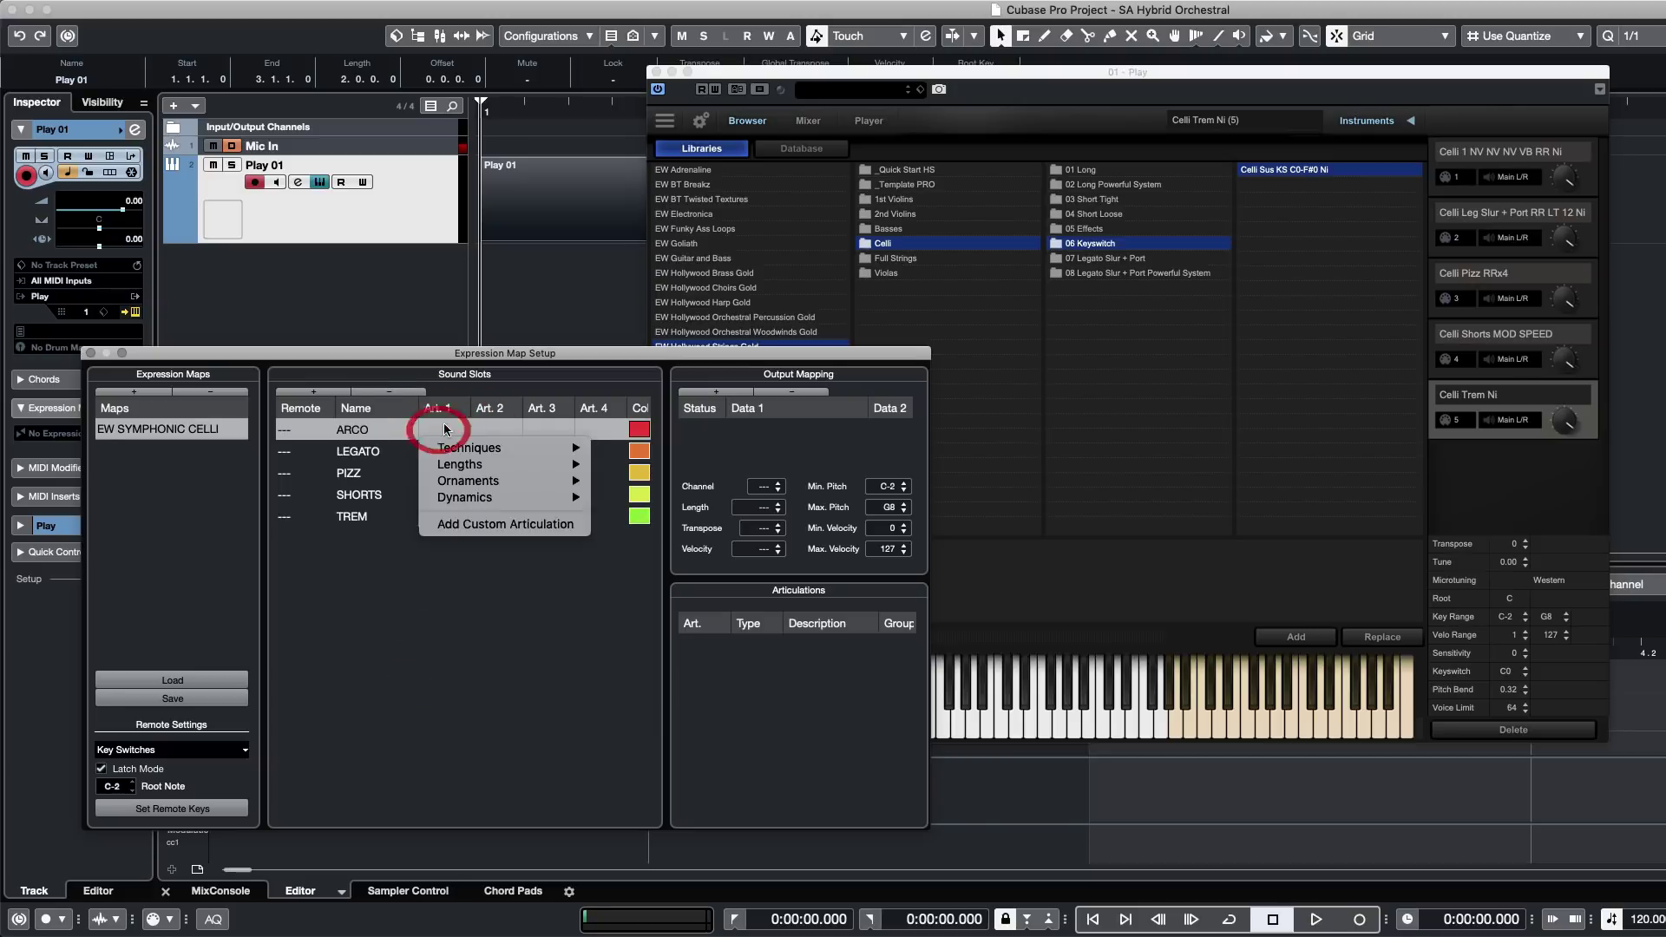
mouse_move(496, 447)
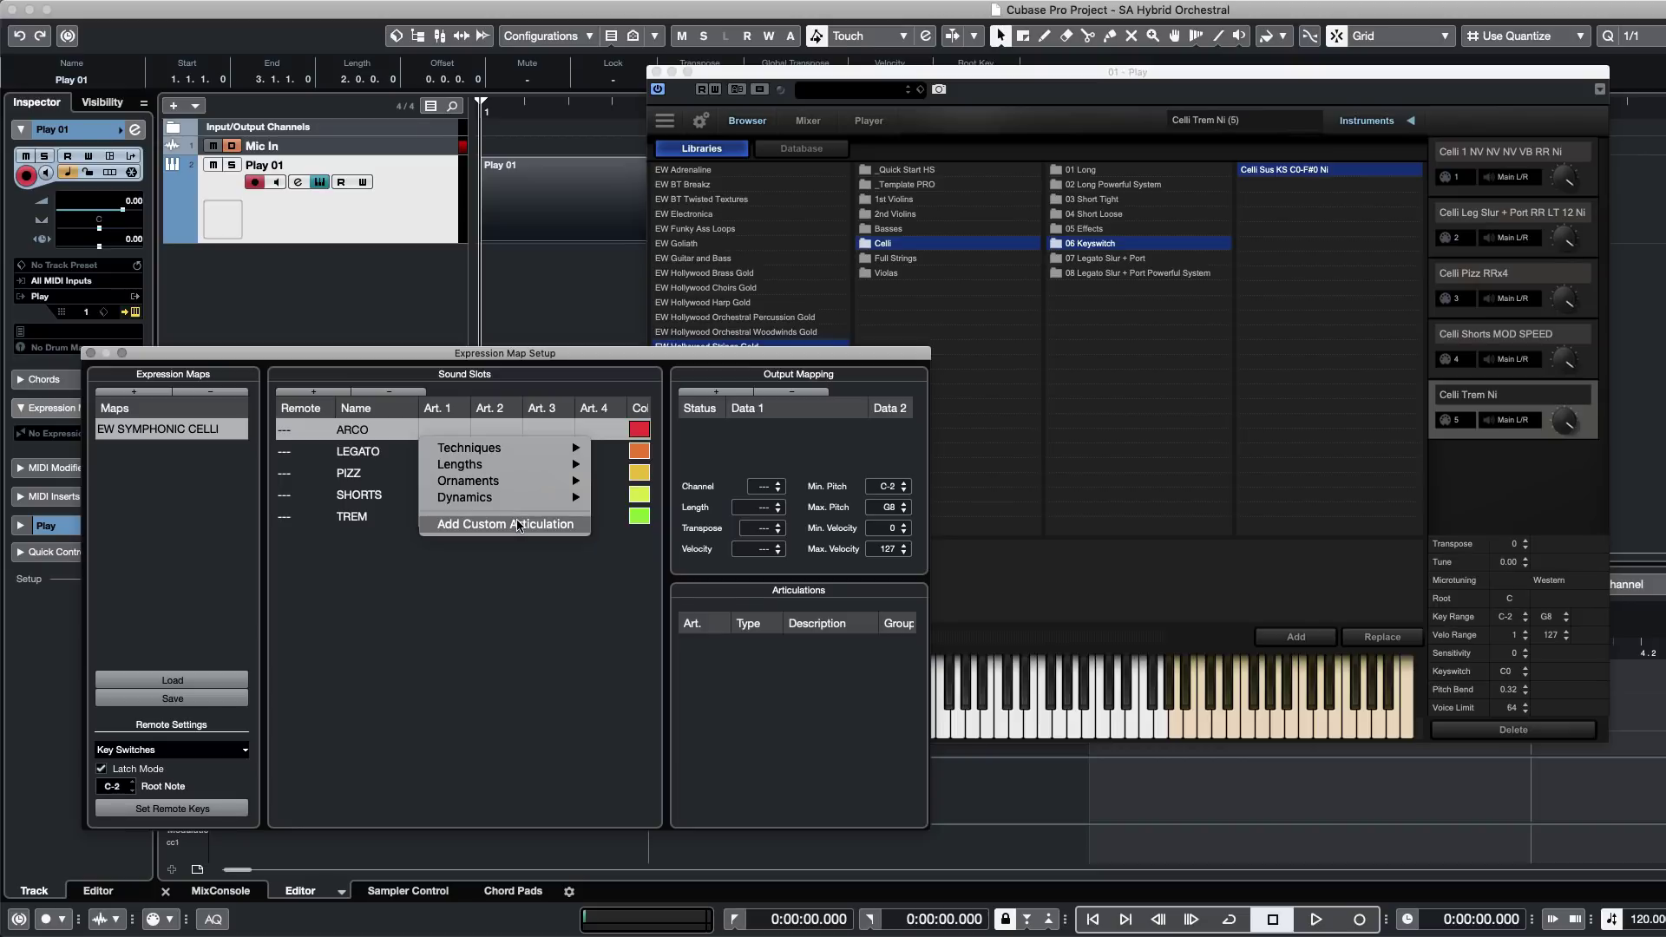
left_click(656, 451)
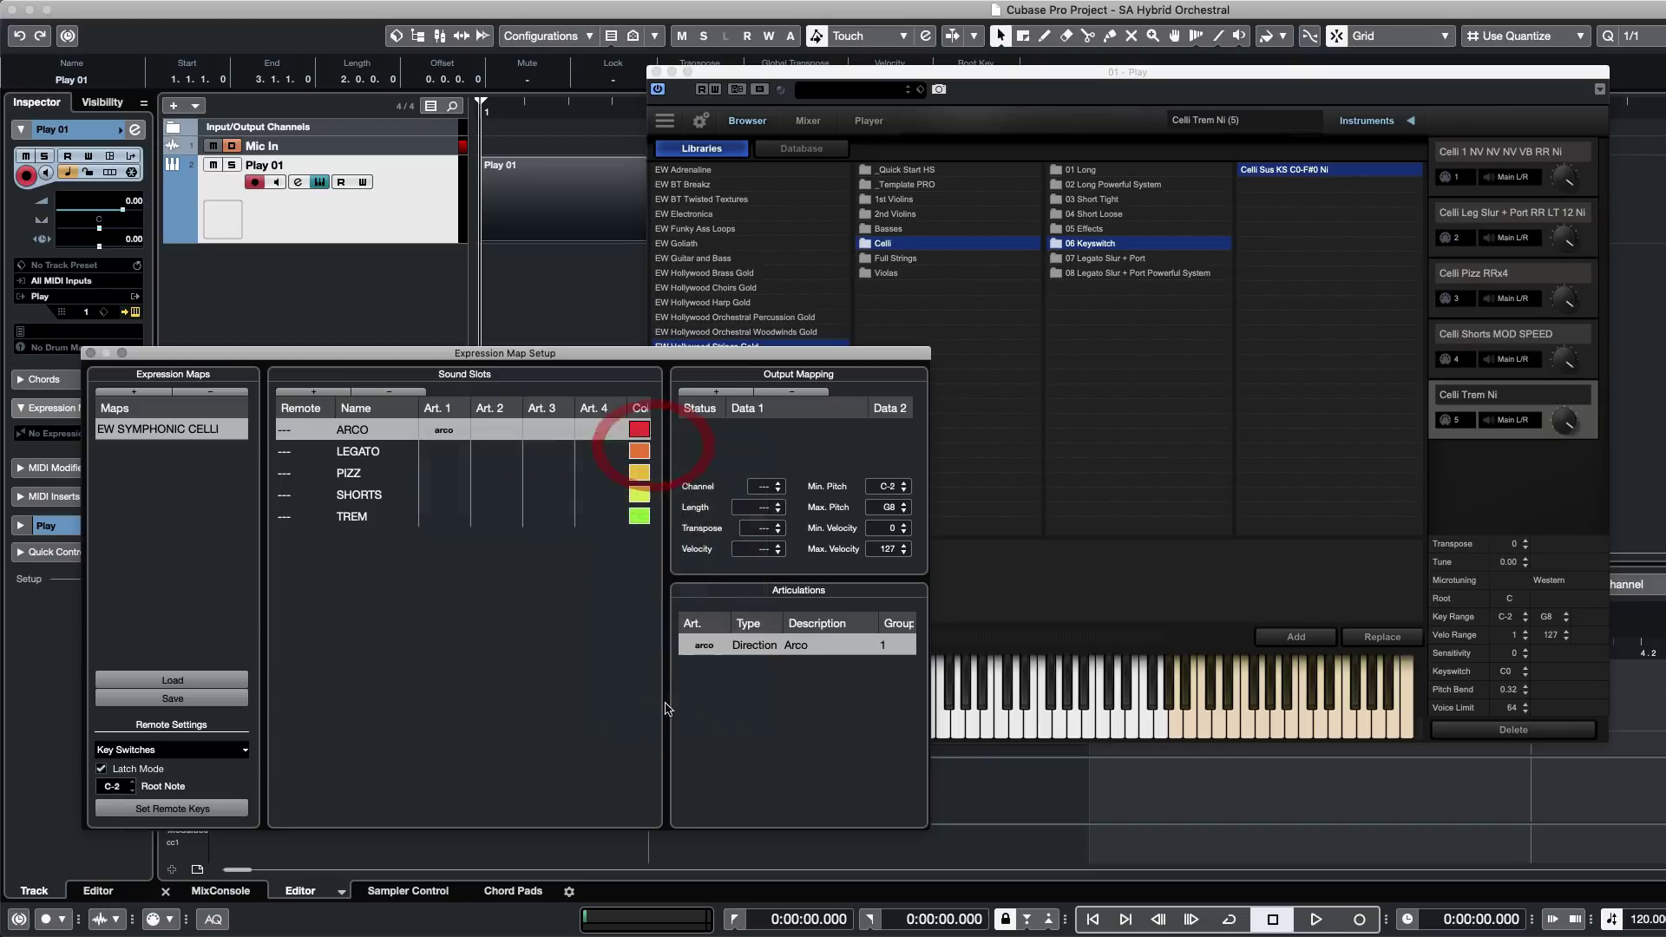
Assign the Legato length to the LEGATO slot and the Pizzicato technique to the PIZZ slot as their first articulations.
left_click(431, 451)
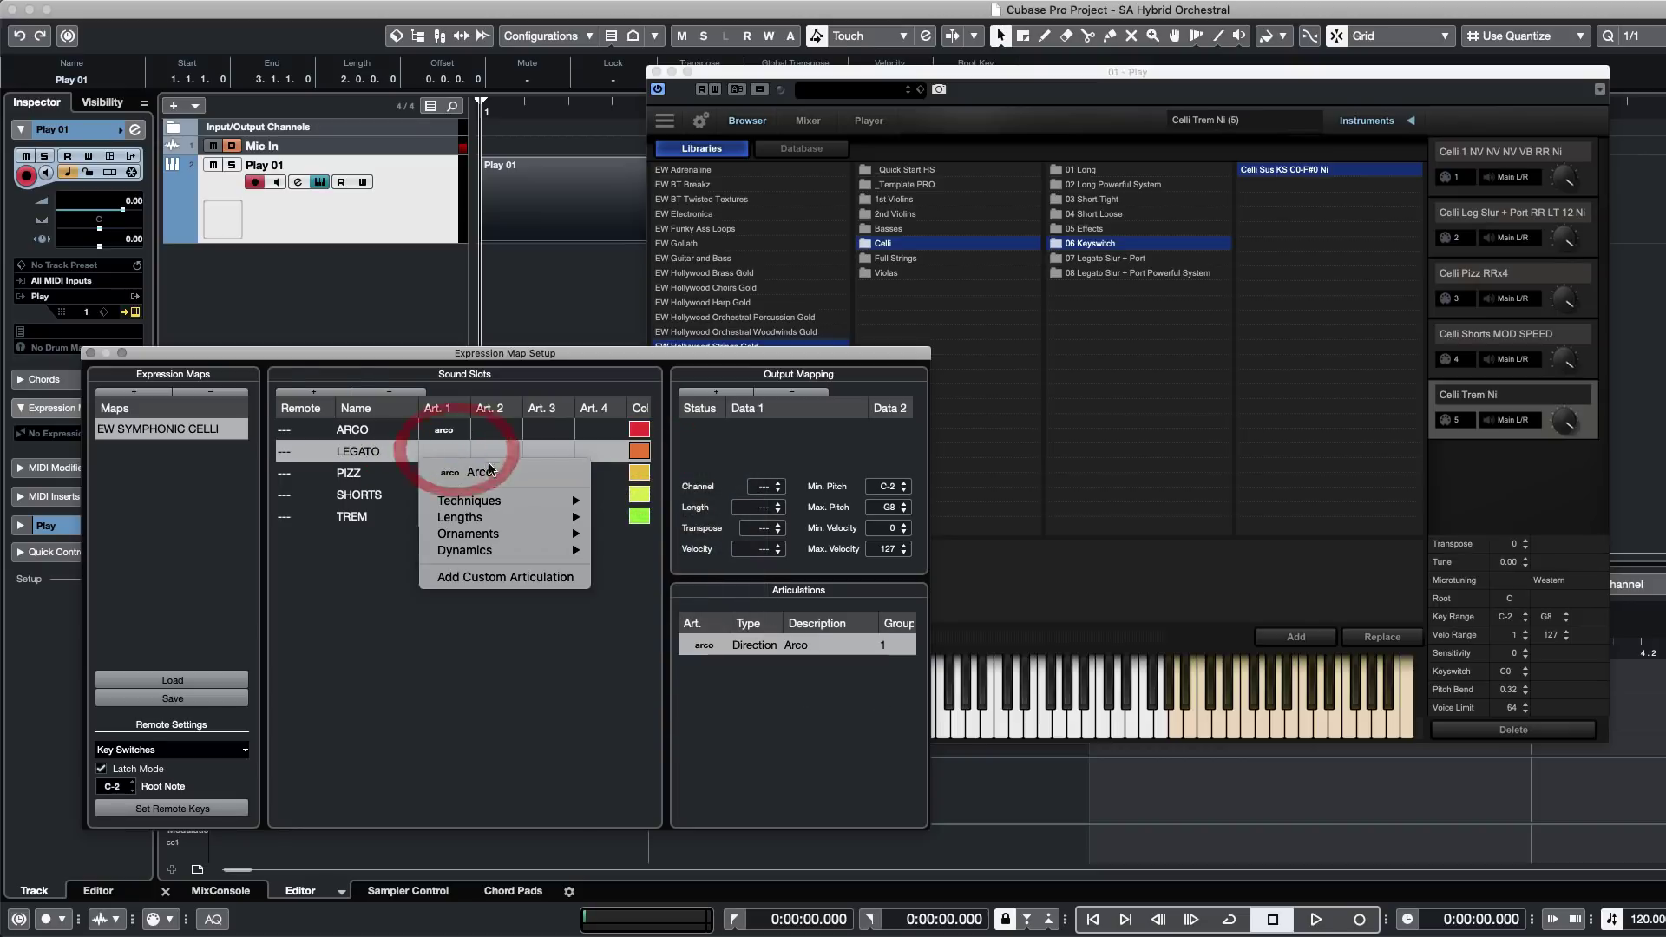
mouse_move(500, 508)
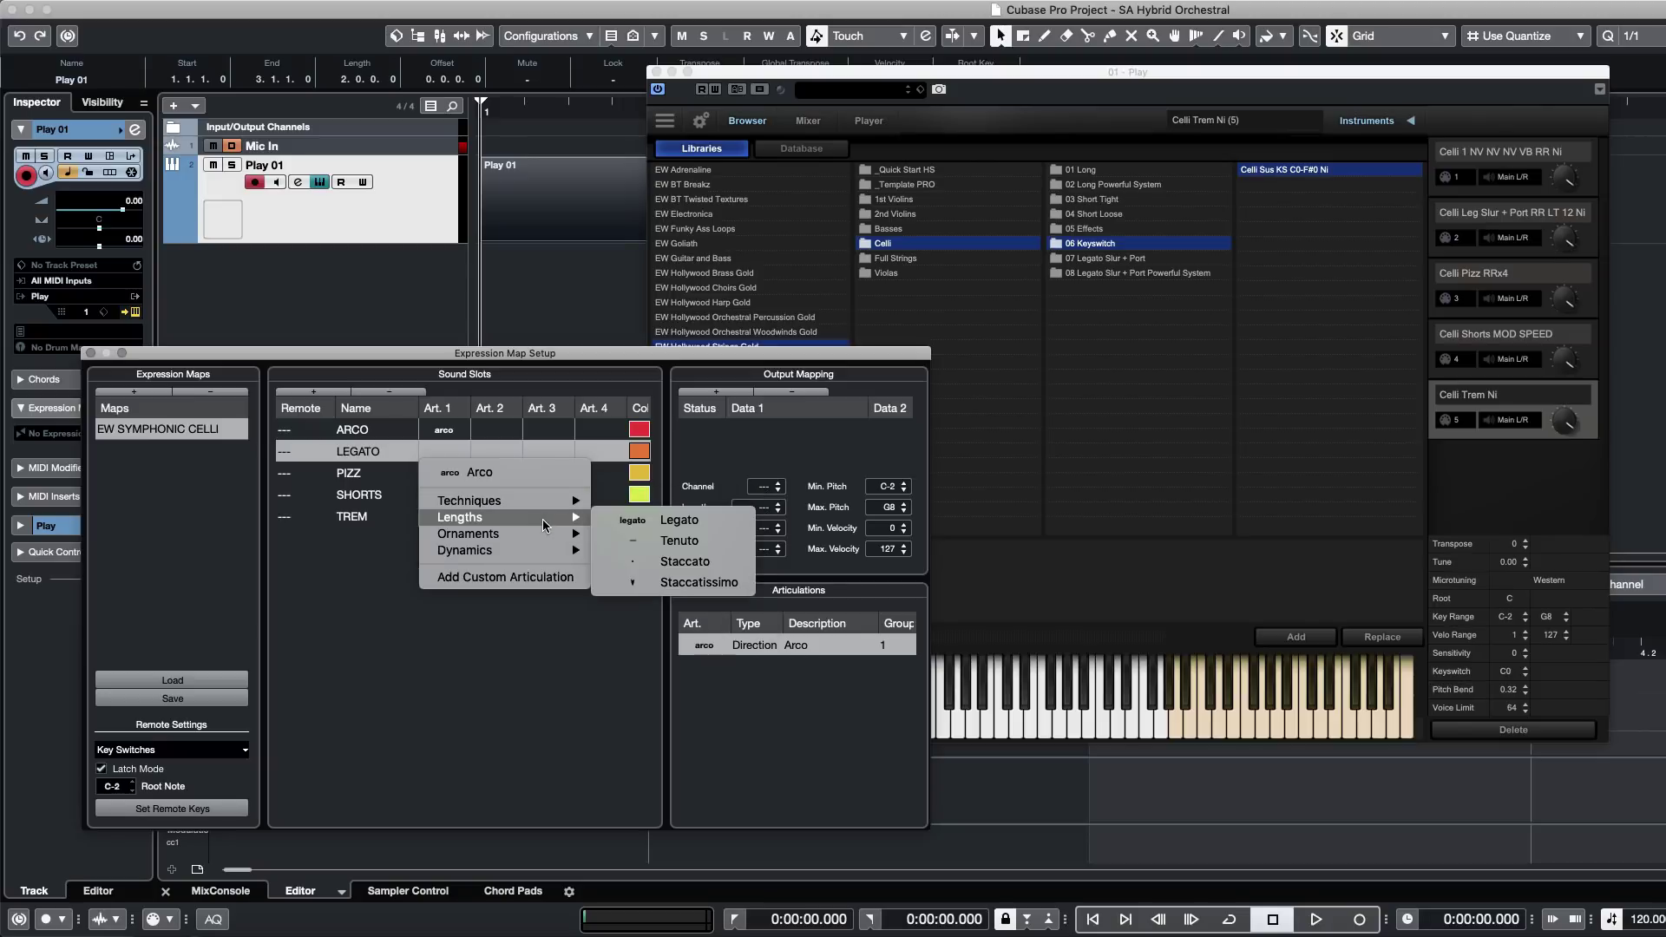
left_click(682, 520)
left_click(440, 476)
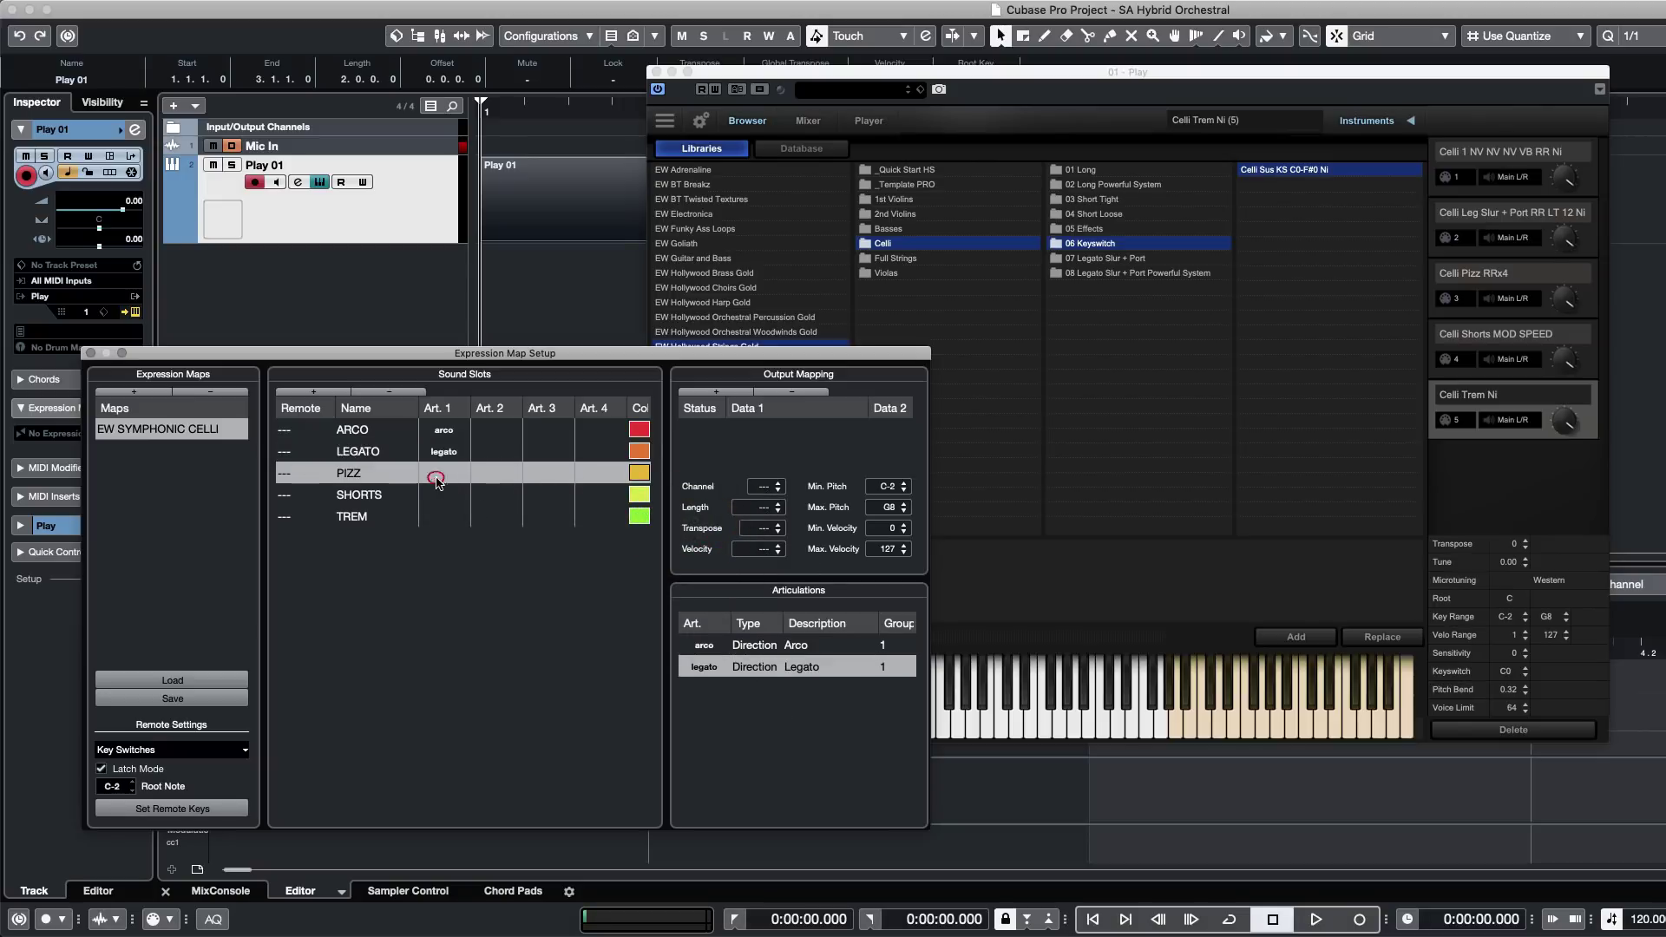
left_click(447, 478)
mouse_move(474, 545)
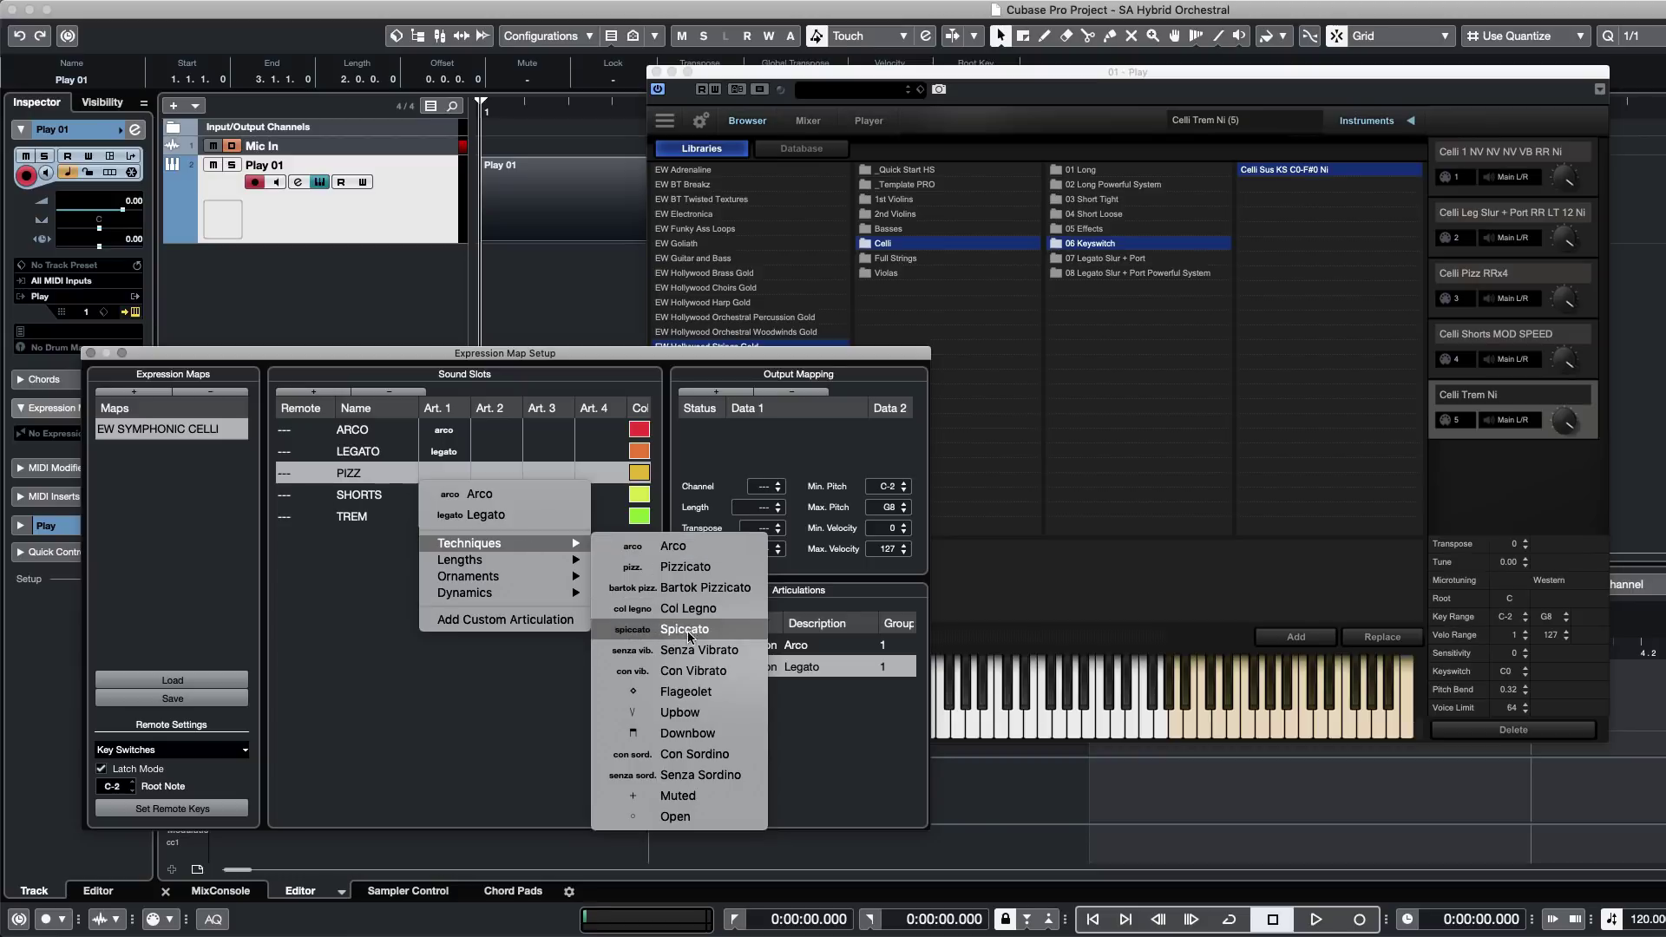
left_click(681, 567)
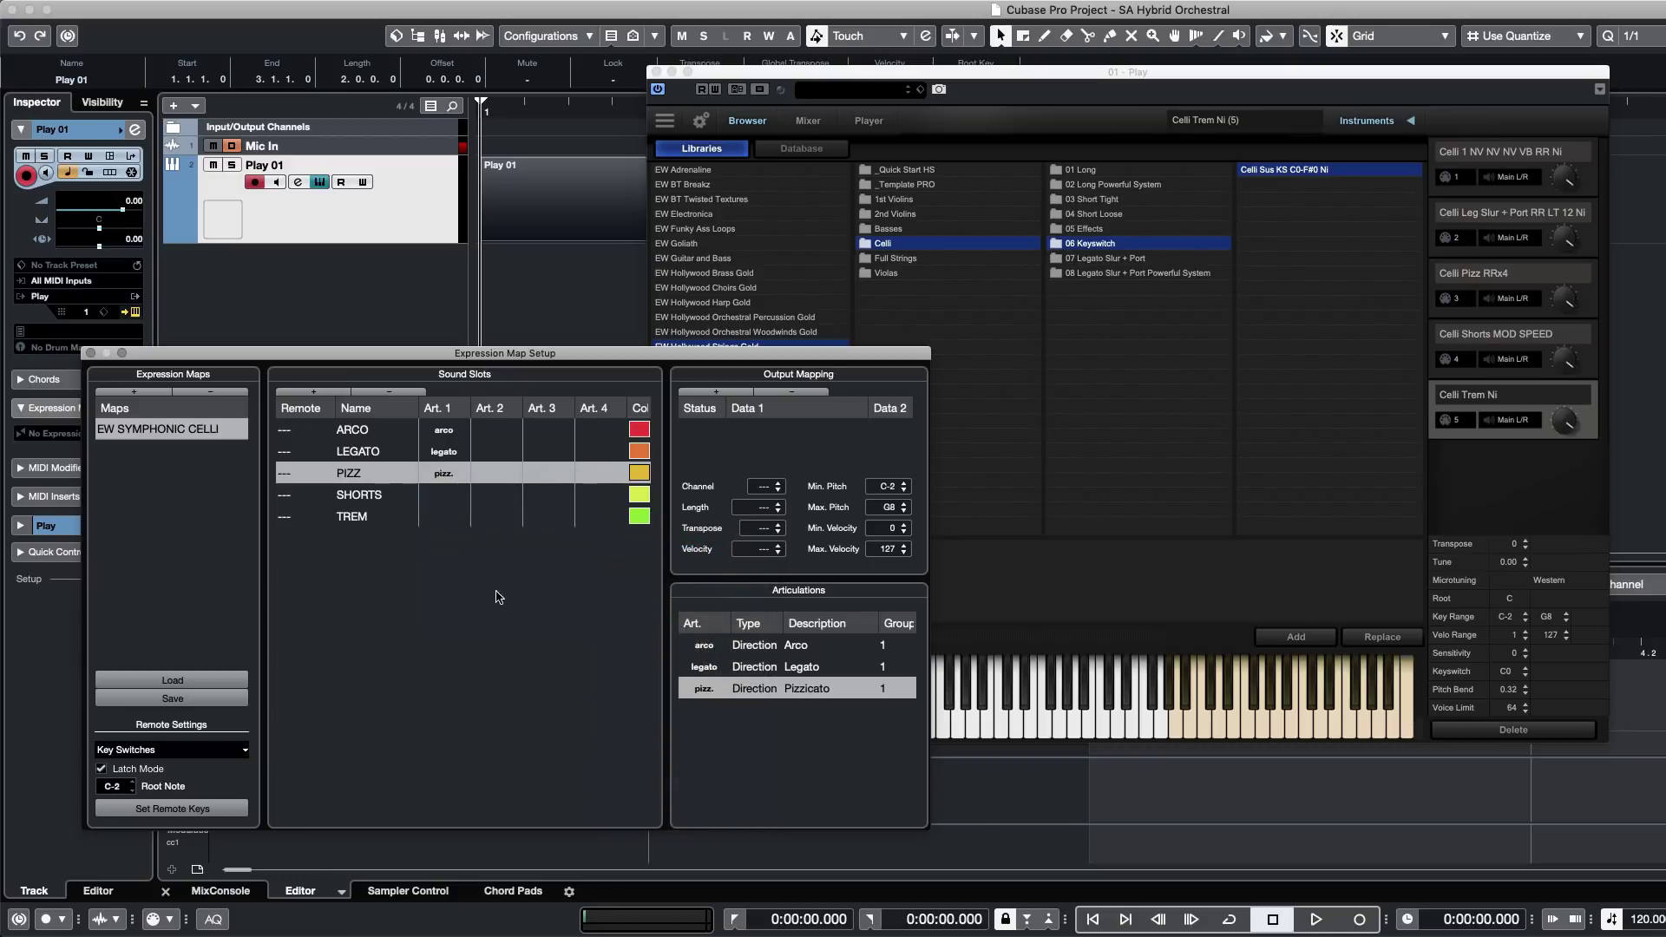
Try the Marcato dynamic as the first articulation of the SHORTS sound slot.
left_click(438, 498)
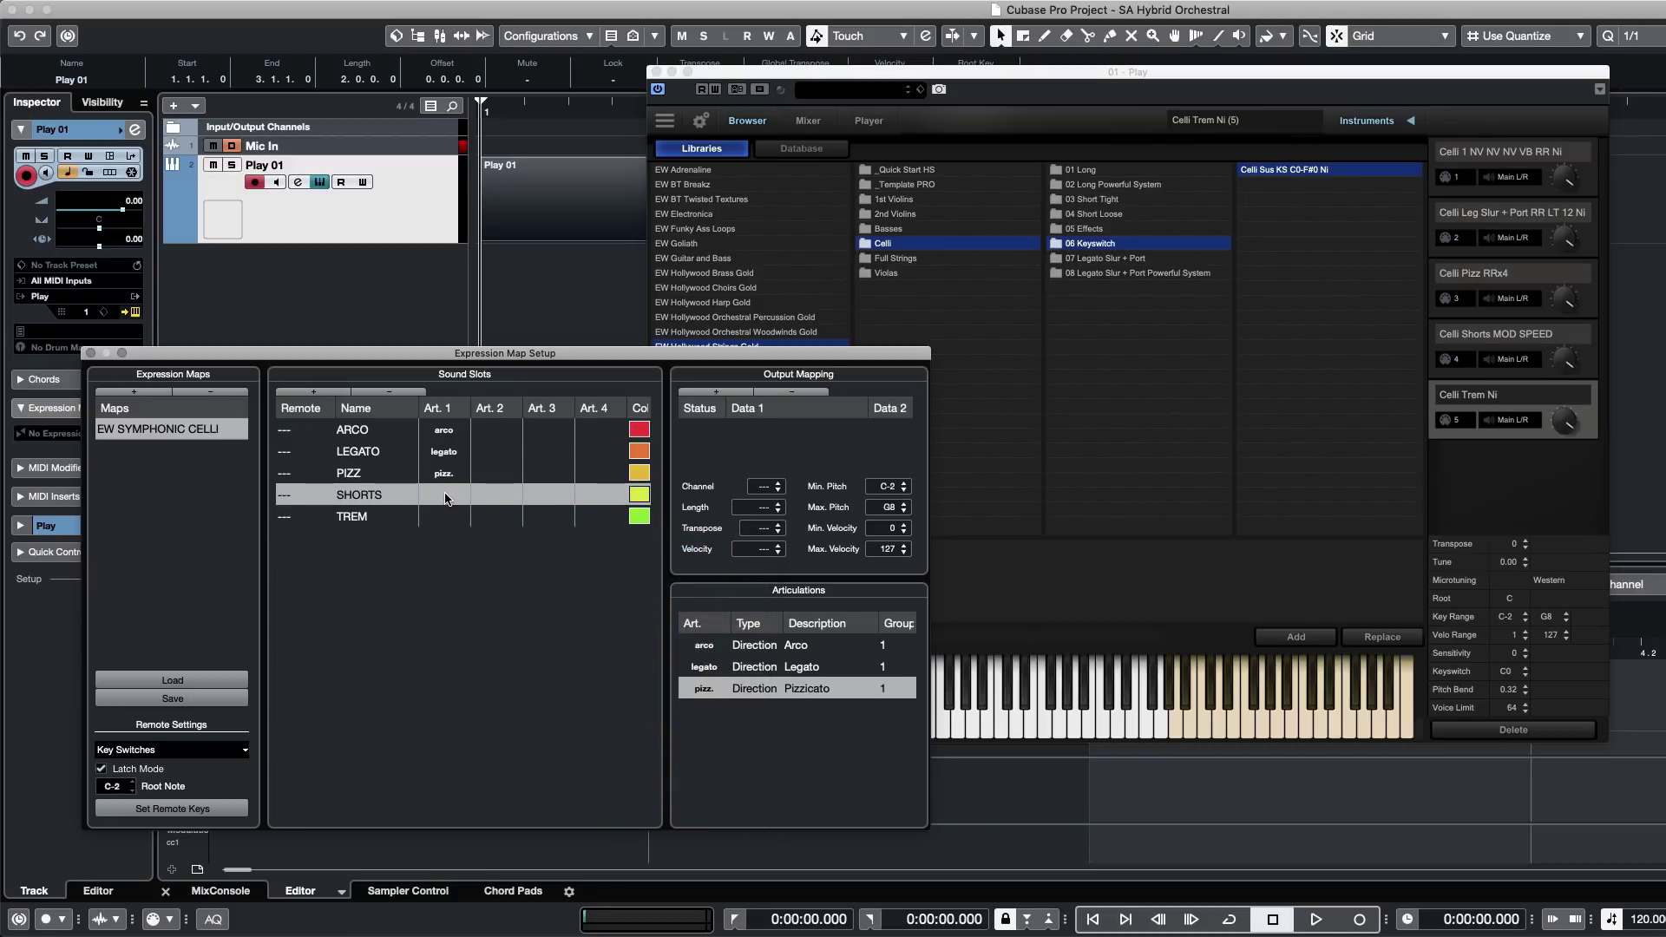
left_click(445, 499)
mouse_move(526, 588)
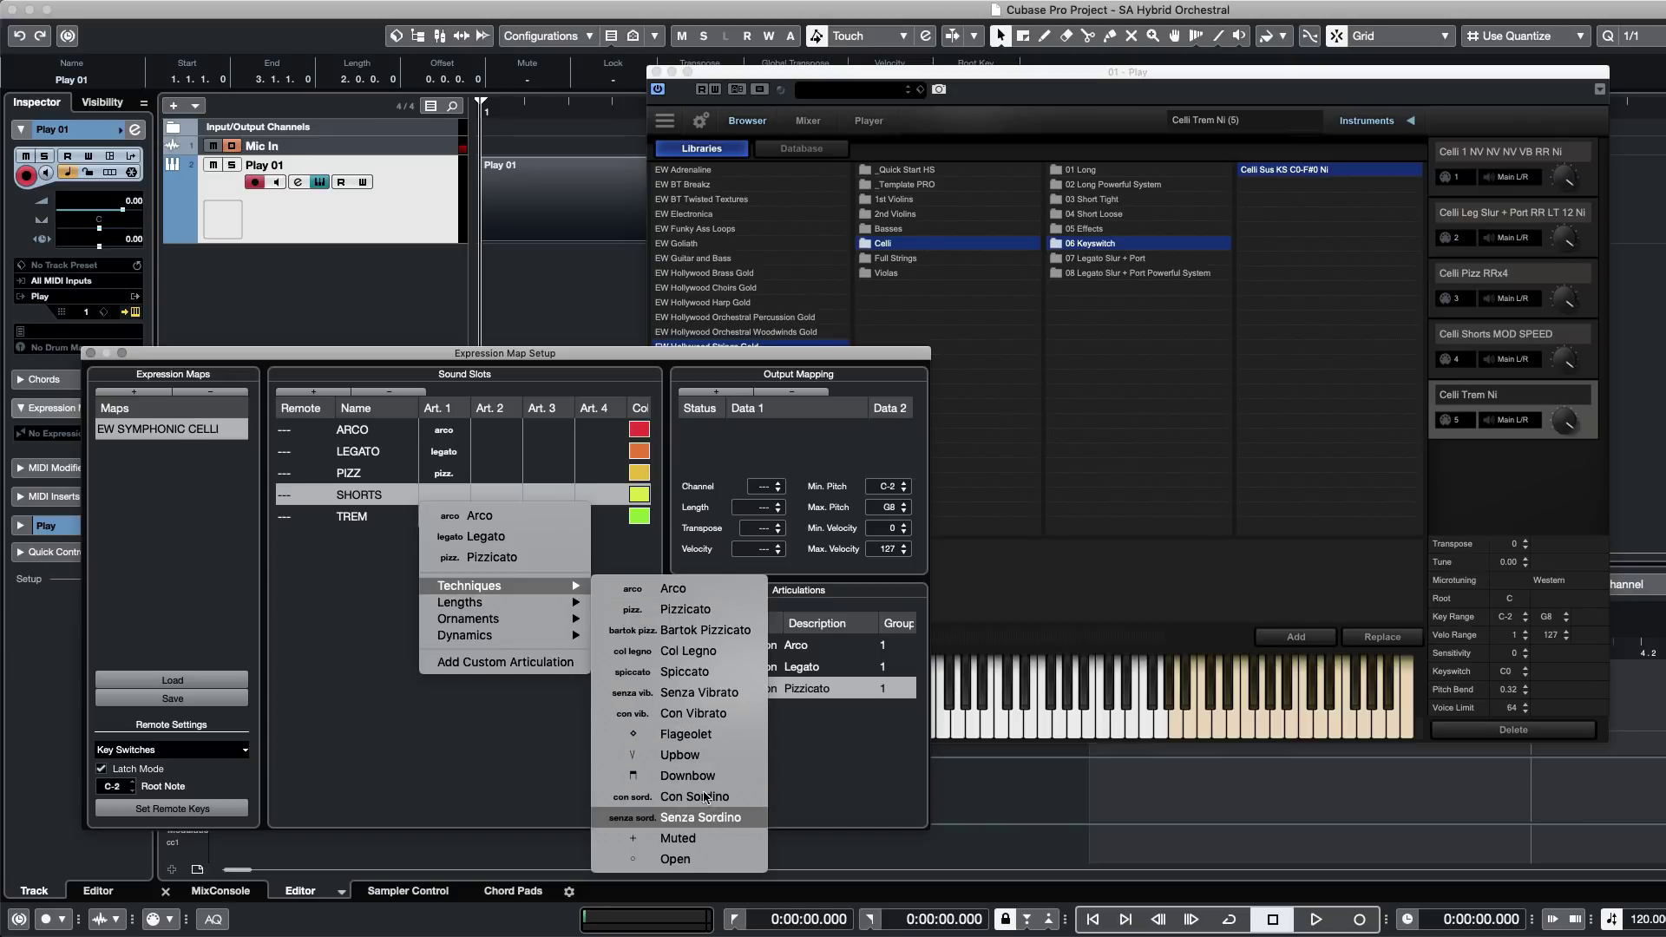
mouse_move(489, 638)
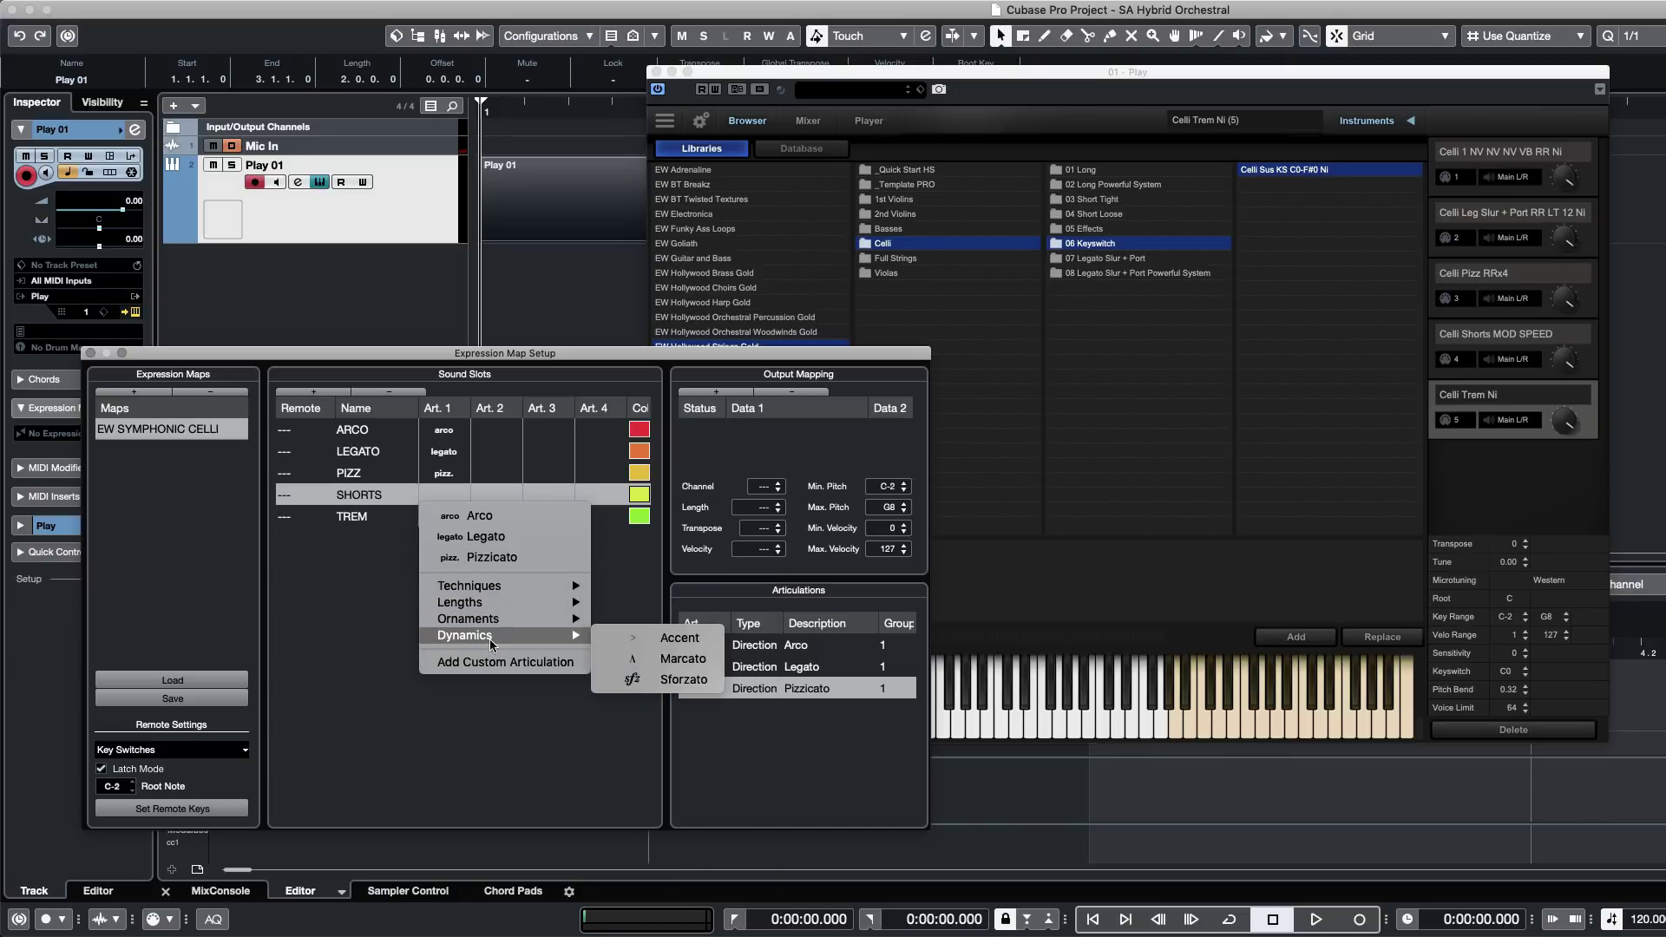
left_click(681, 659)
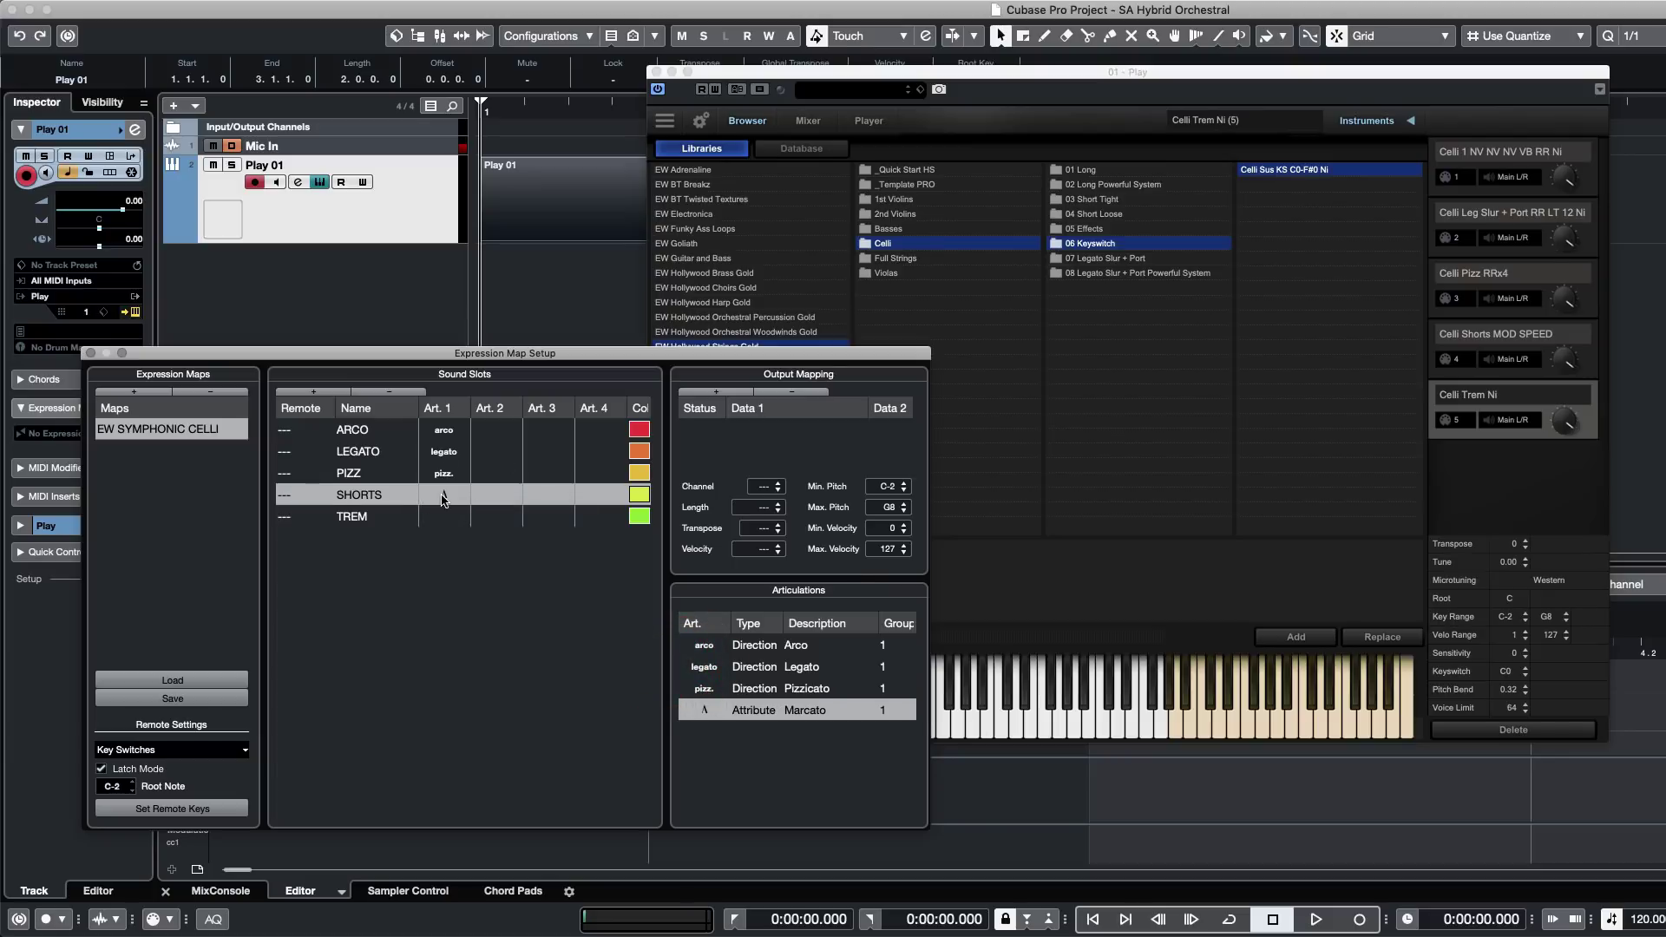
Give the SHORTS slot a custom first articulation displayed as text and label it SHORTS.
left_click(445, 521)
left_click(443, 501)
left_click(444, 497)
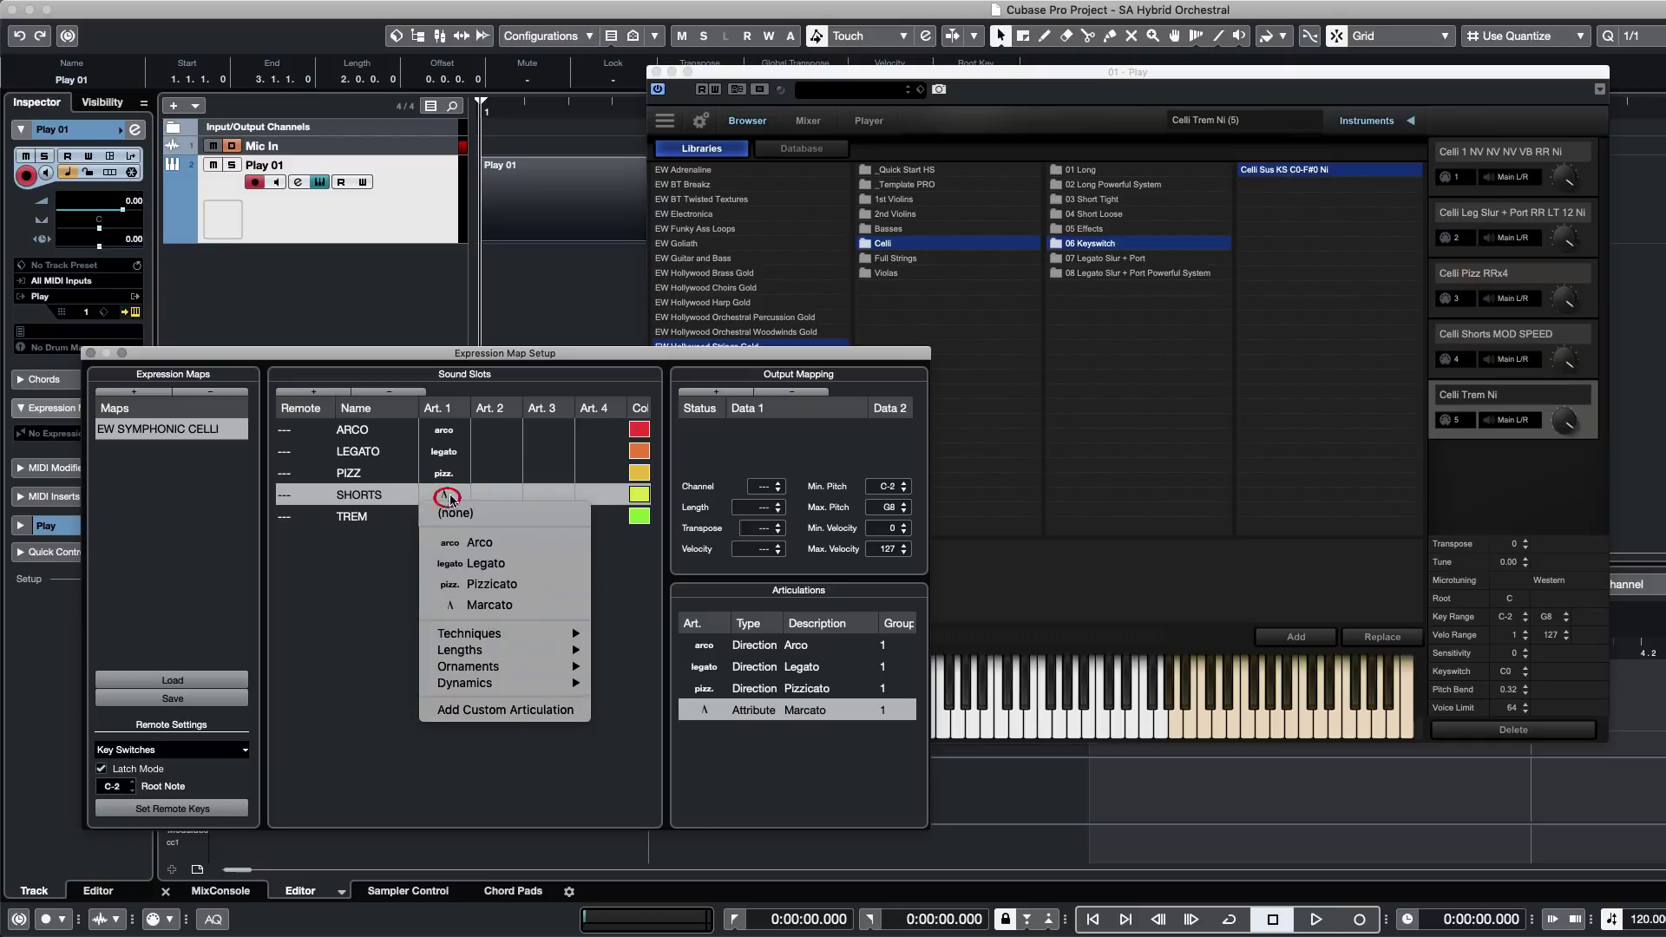
left_click(494, 712)
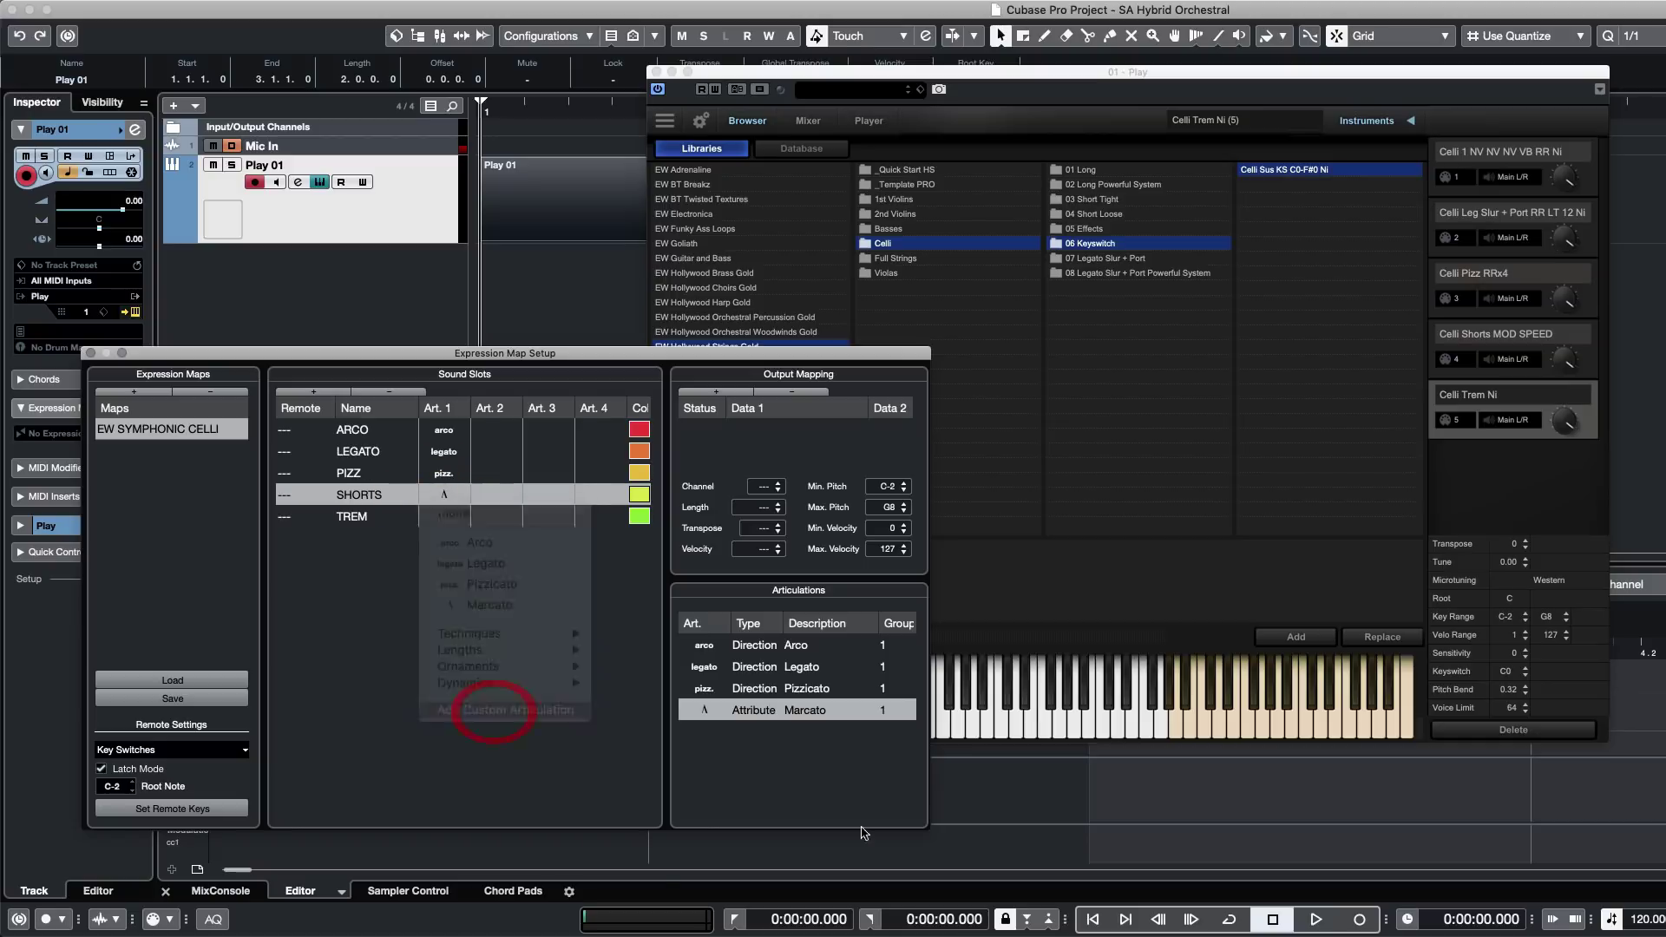
left_click(705, 712)
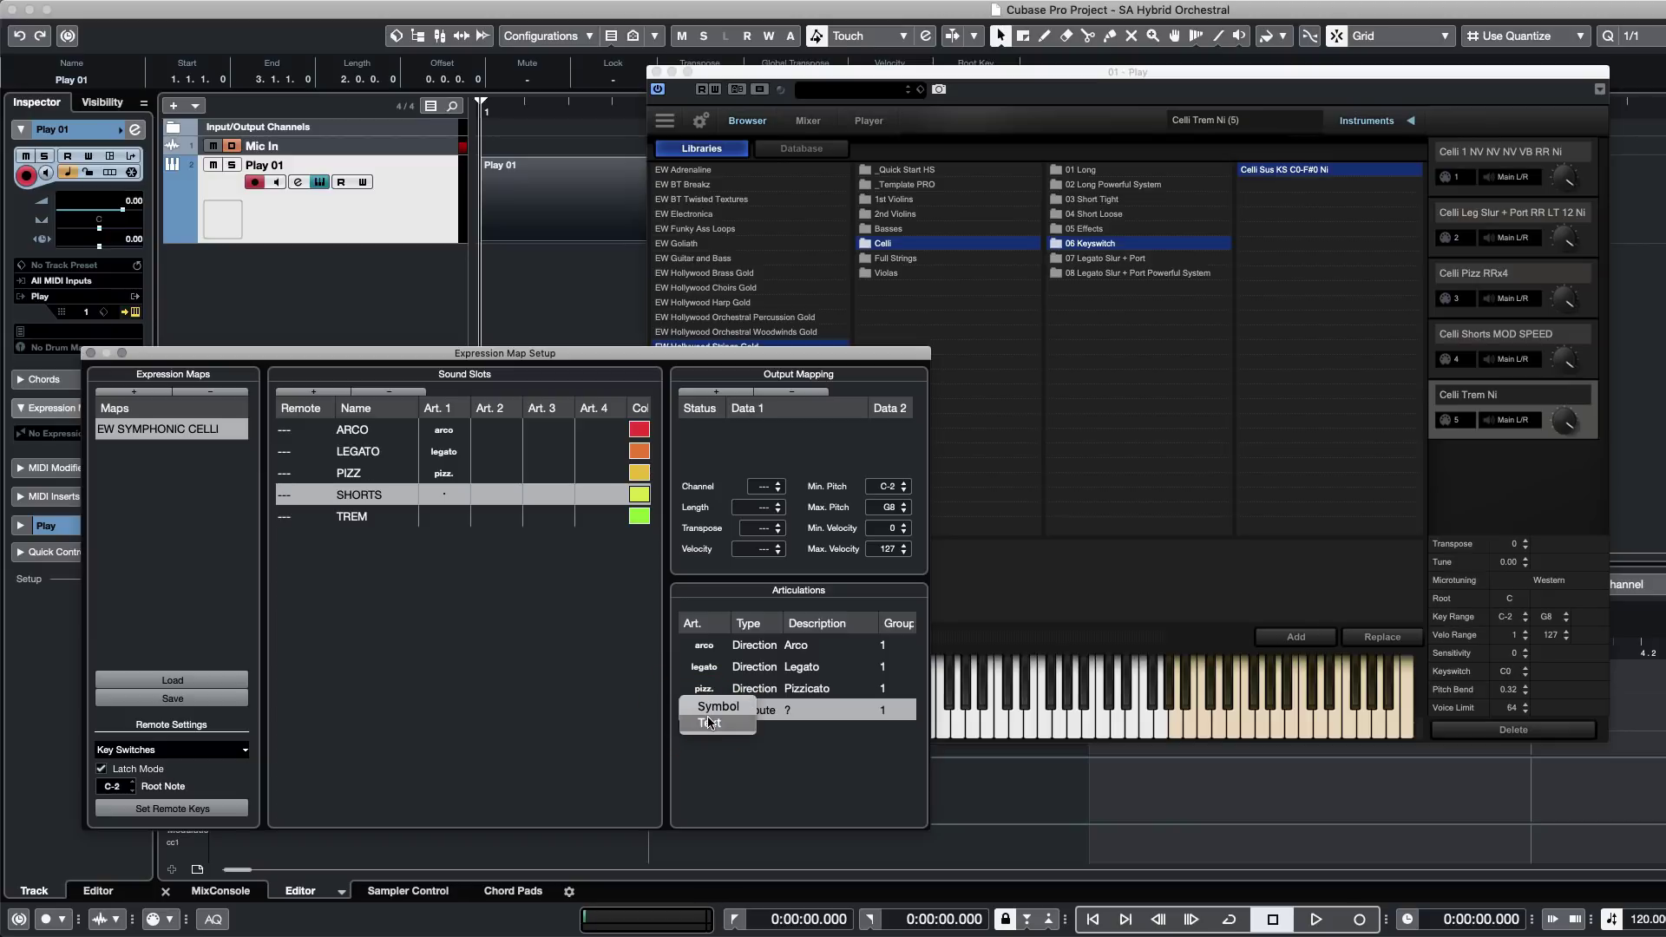
left_click(710, 724)
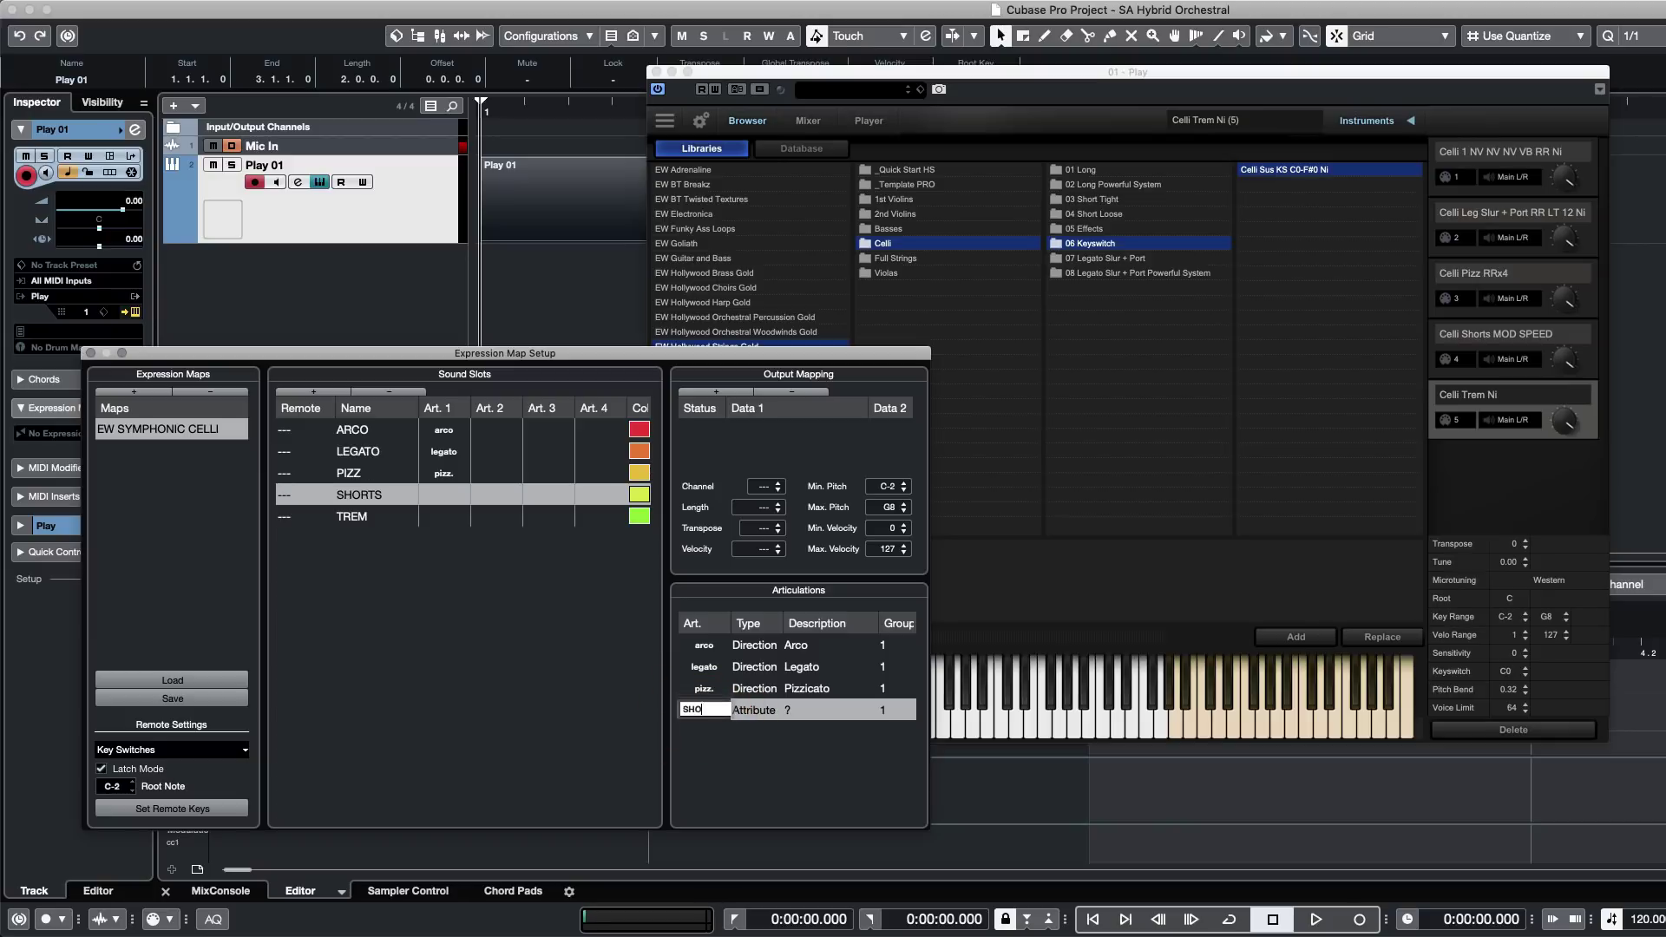
key("Return")
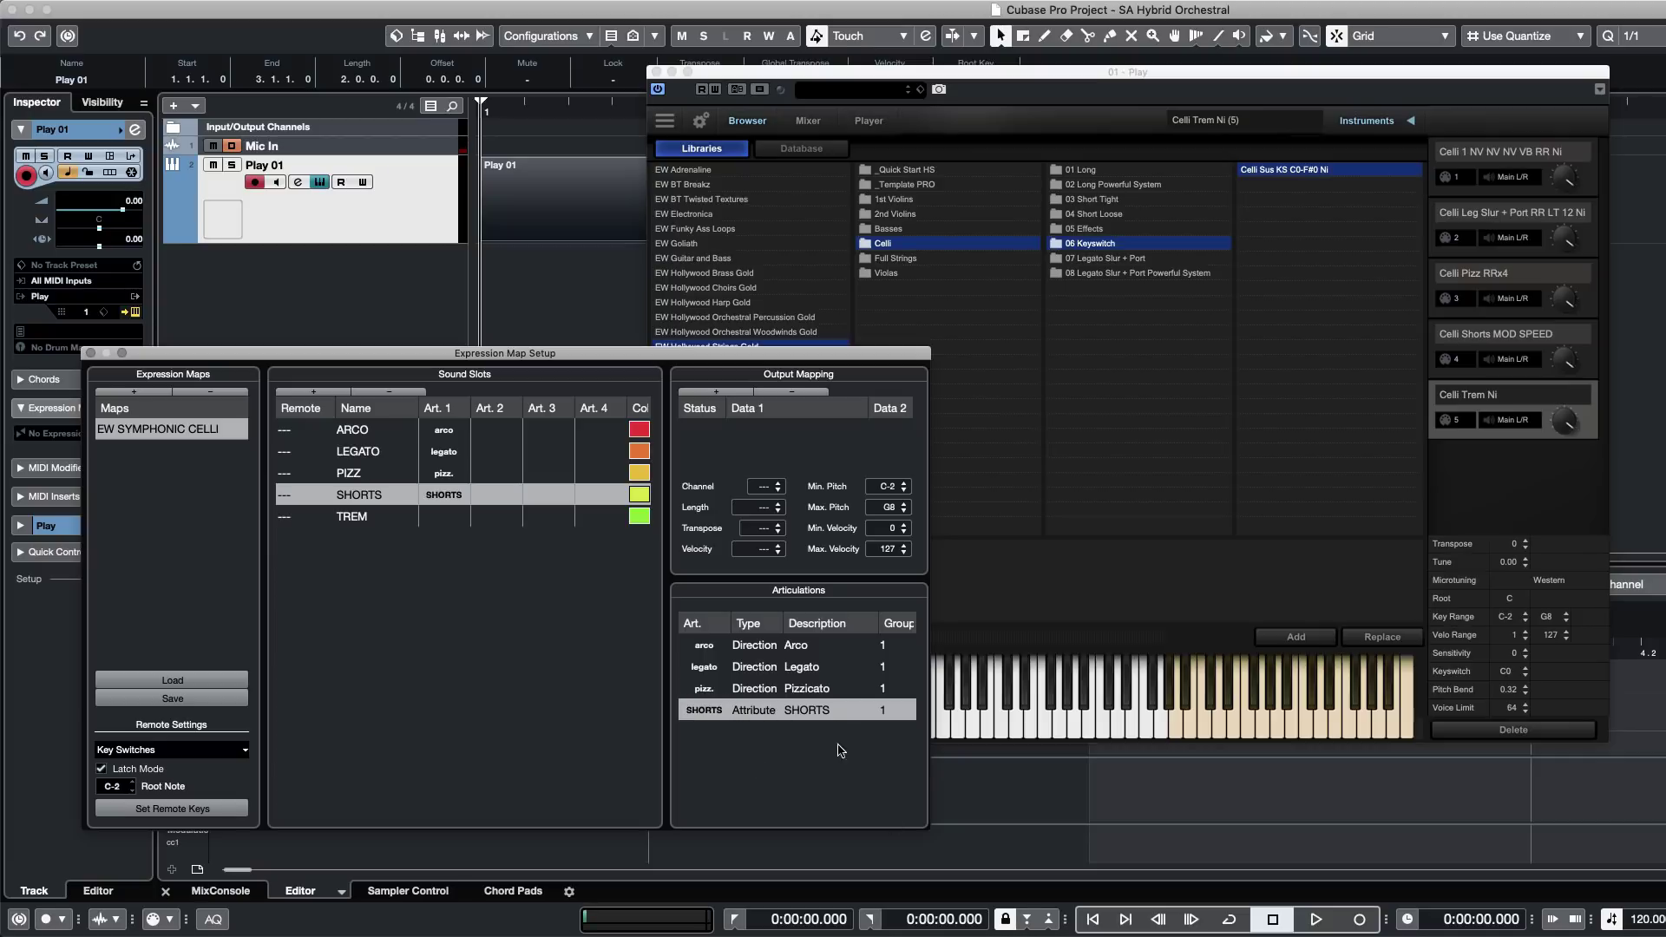
Assign the Tremolo ornament as the first articulation of the TREM sound slot.
left_click(341, 518)
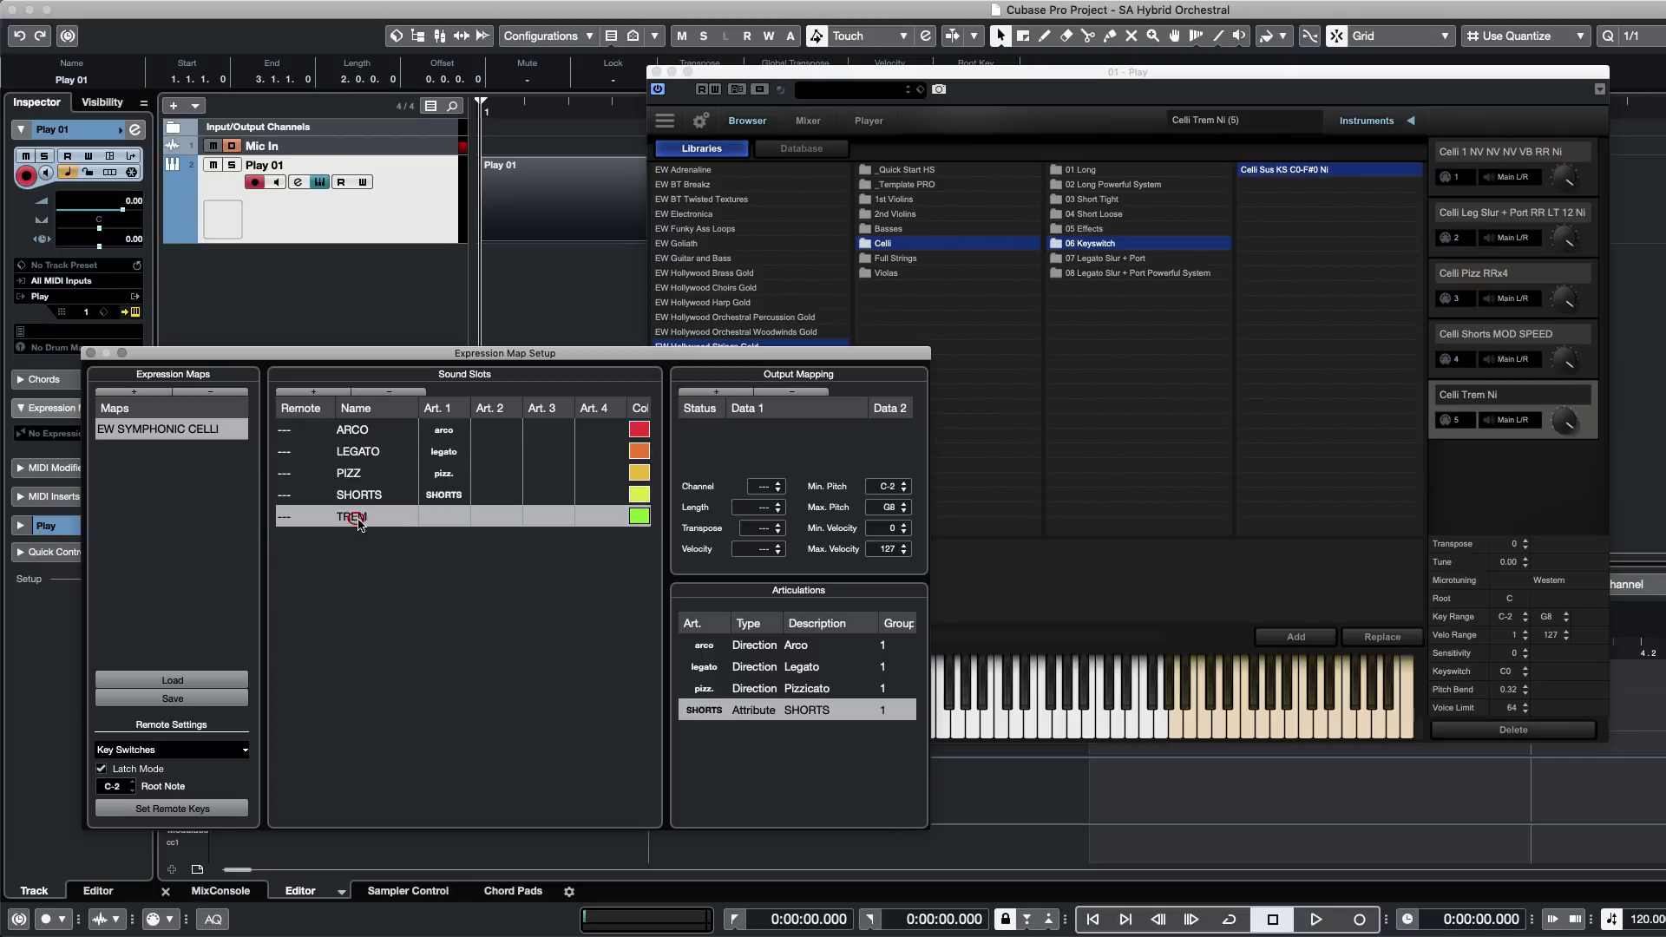
left_click(444, 517)
mouse_move(483, 630)
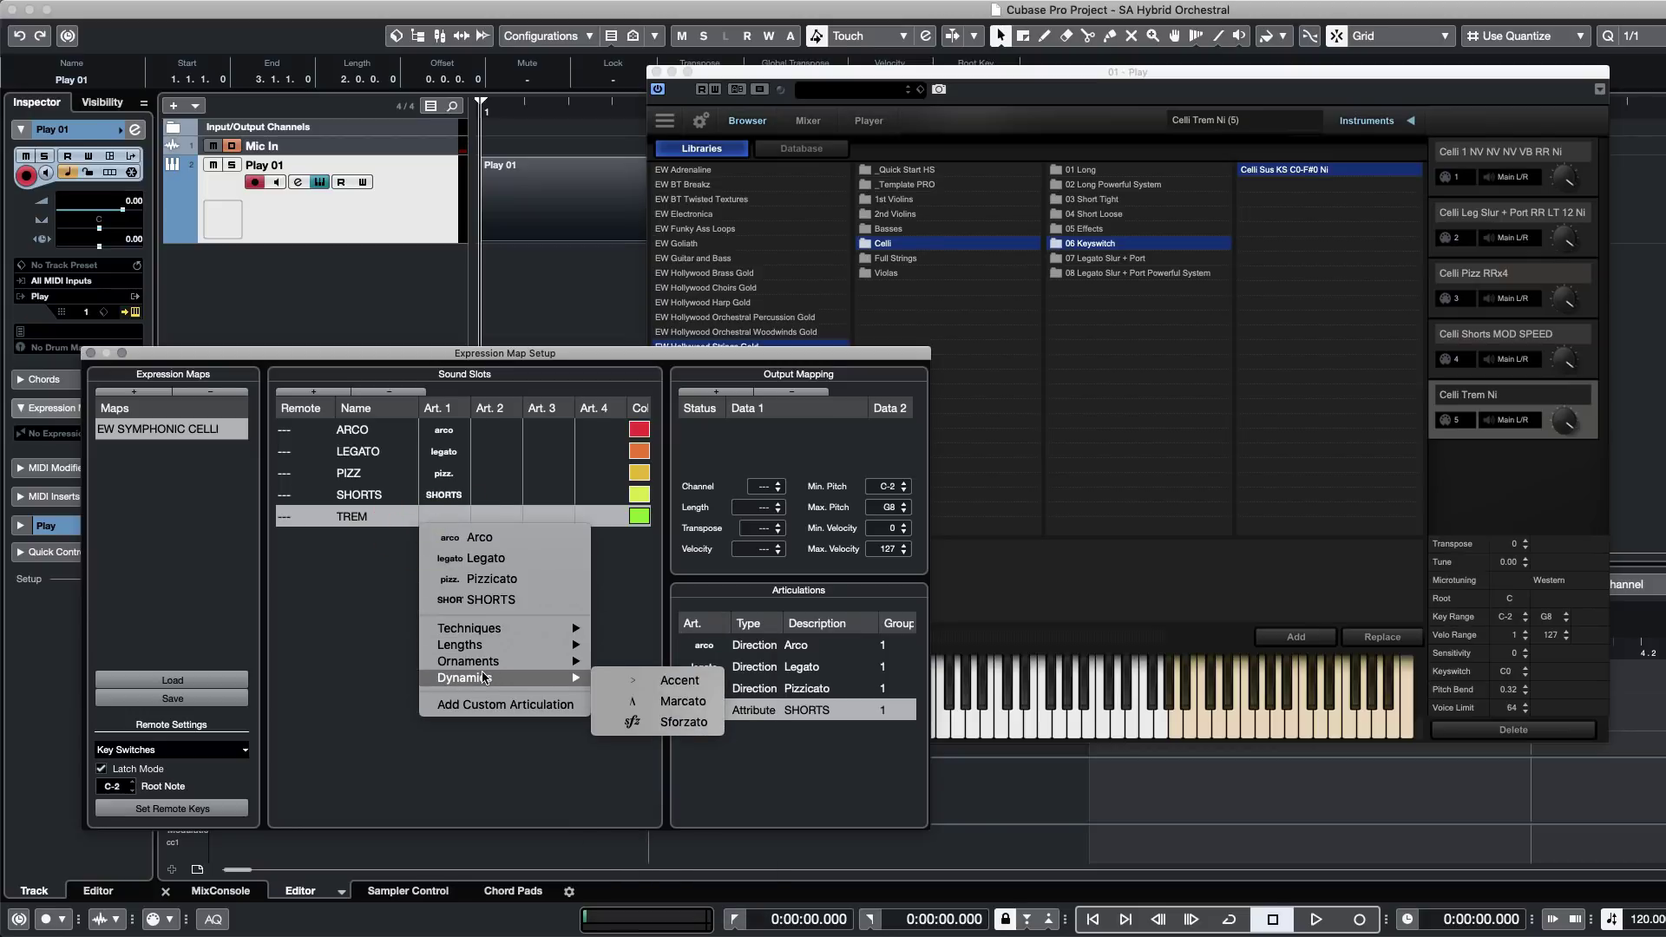
mouse_move(484, 664)
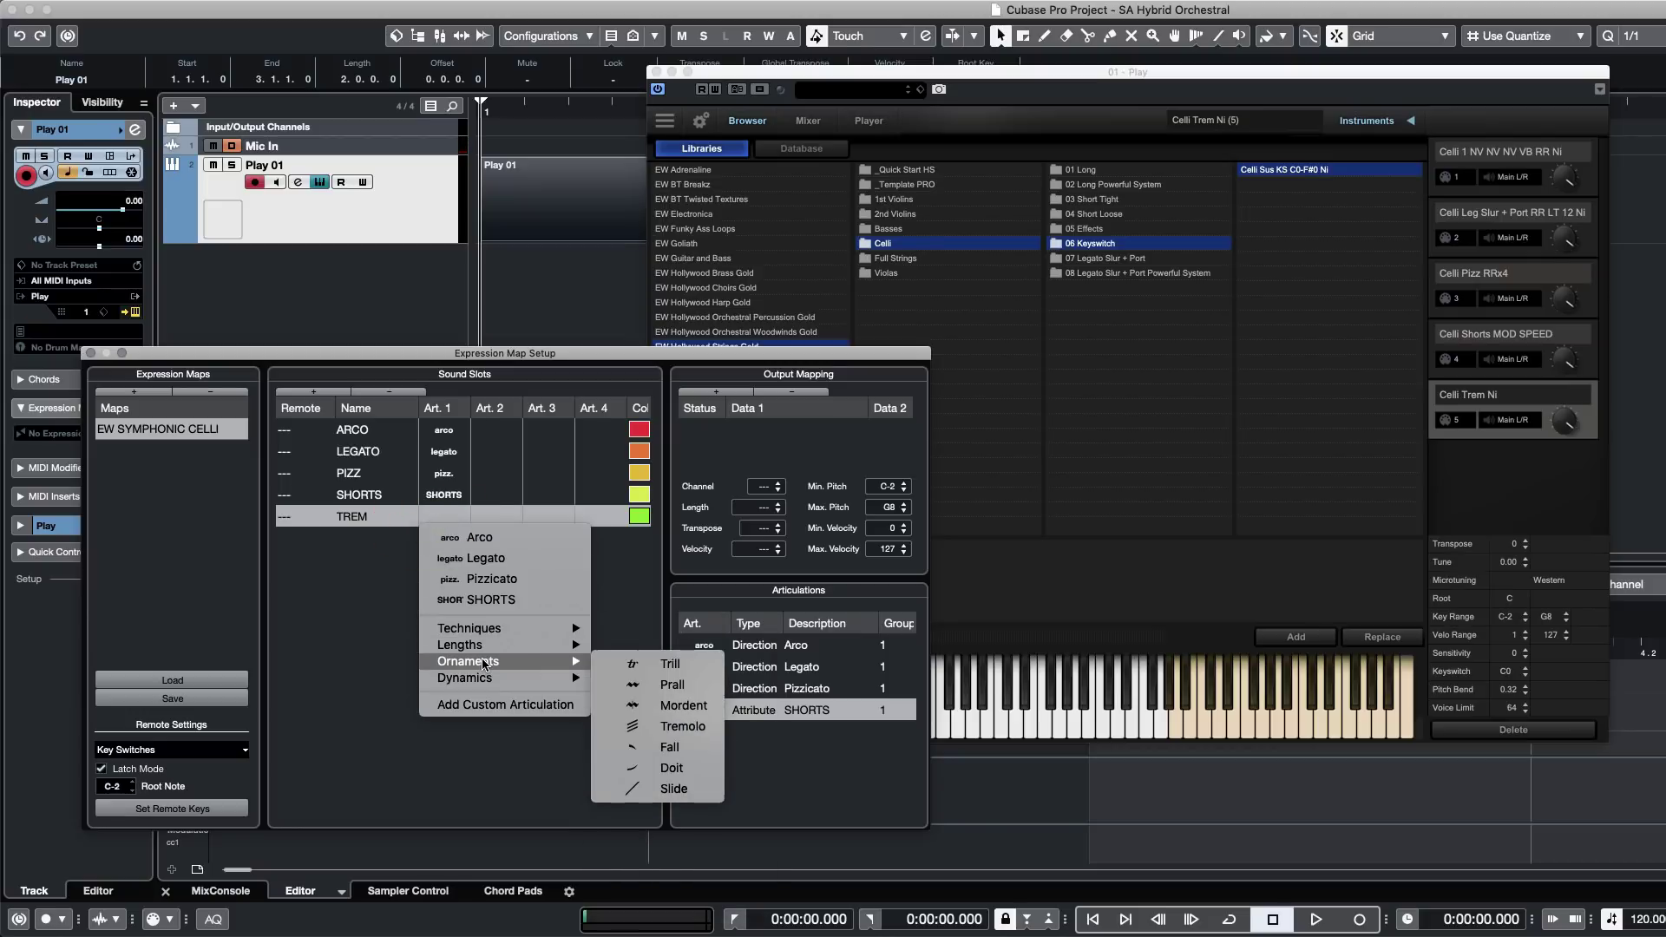
left_click(634, 726)
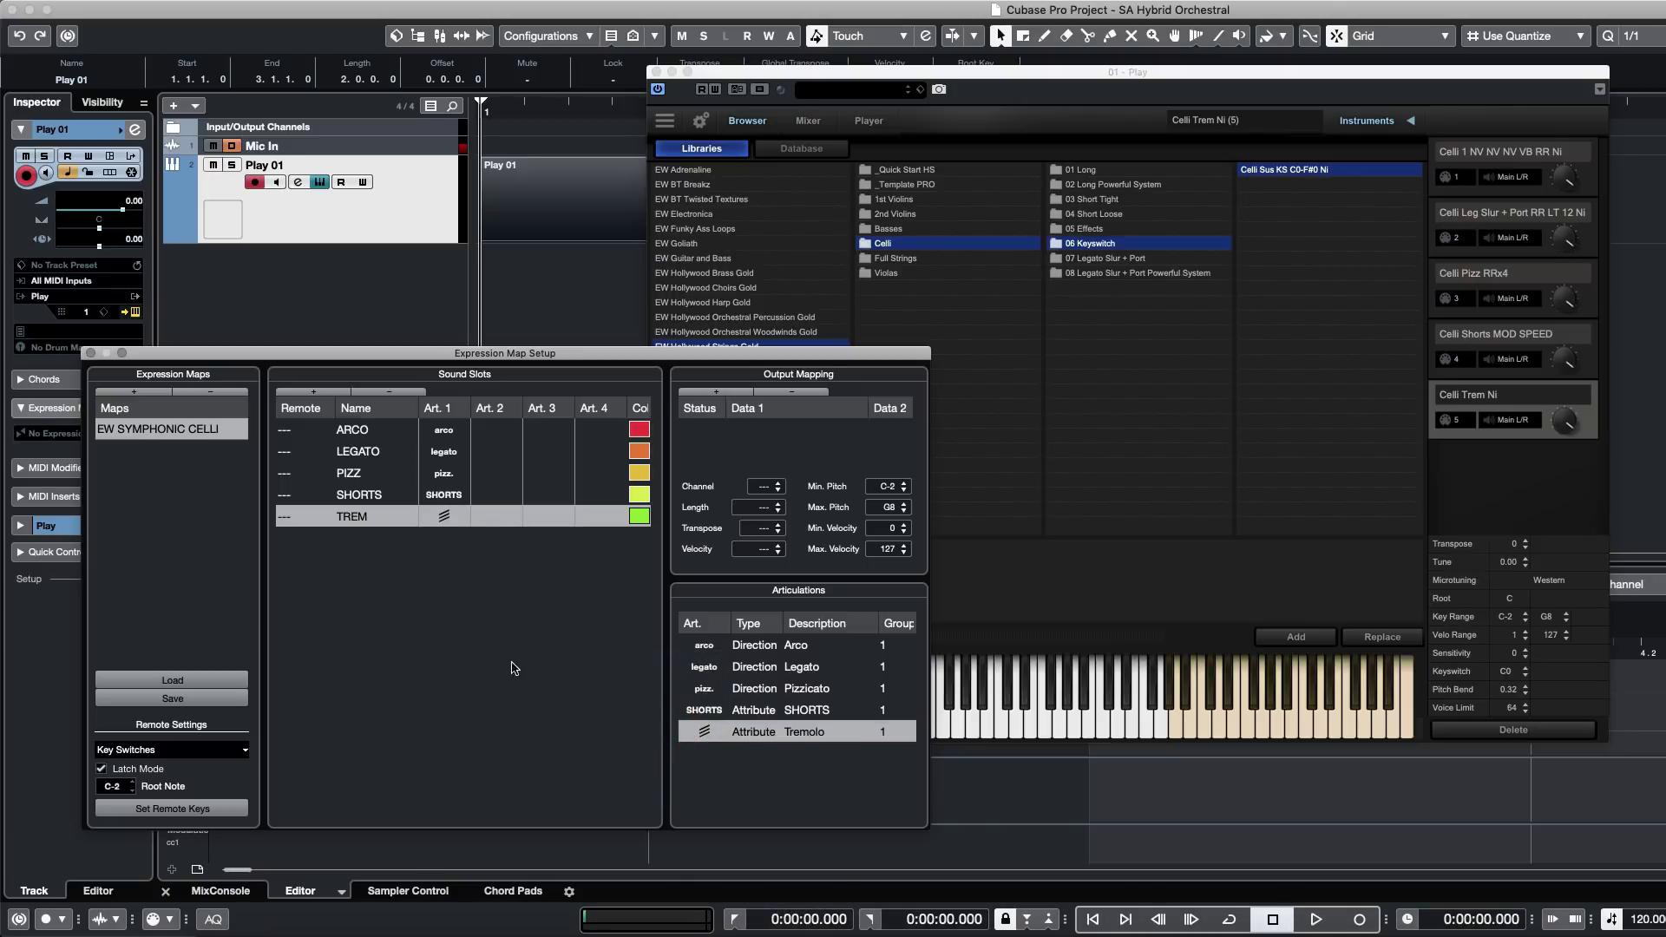
left_click(762, 646)
left_click(799, 734)
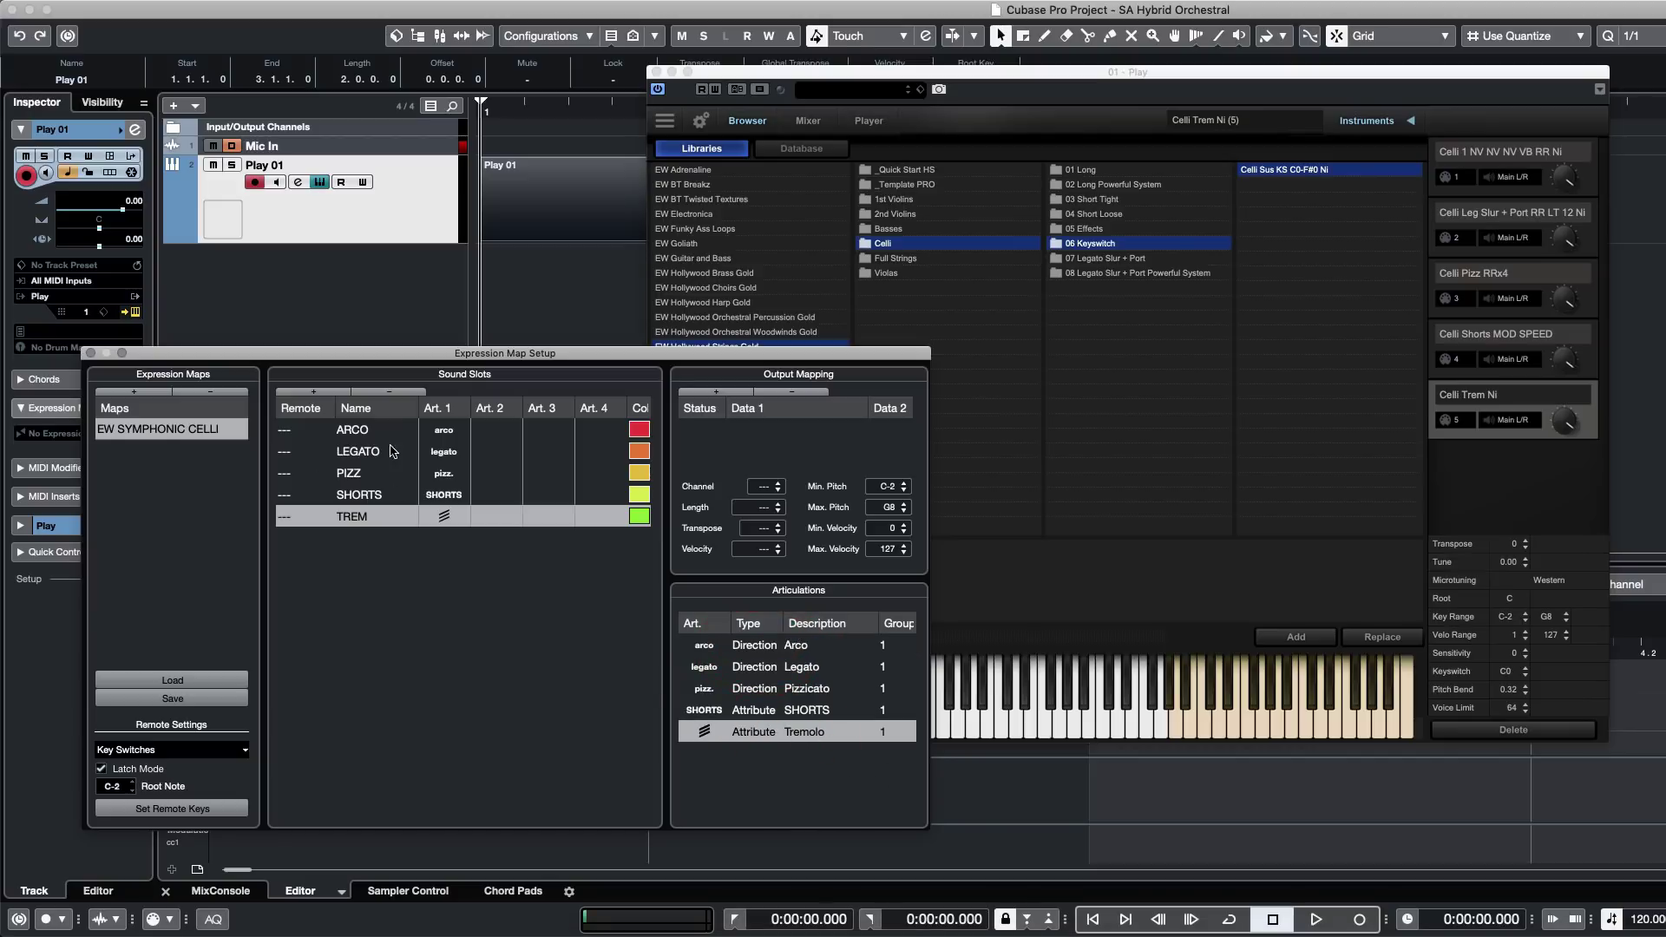
Map the ARCO, LEGATO, PIZZ, SHORTS and TREM sound slots to output channels 1 to 5 in that order.
left_click(447, 432)
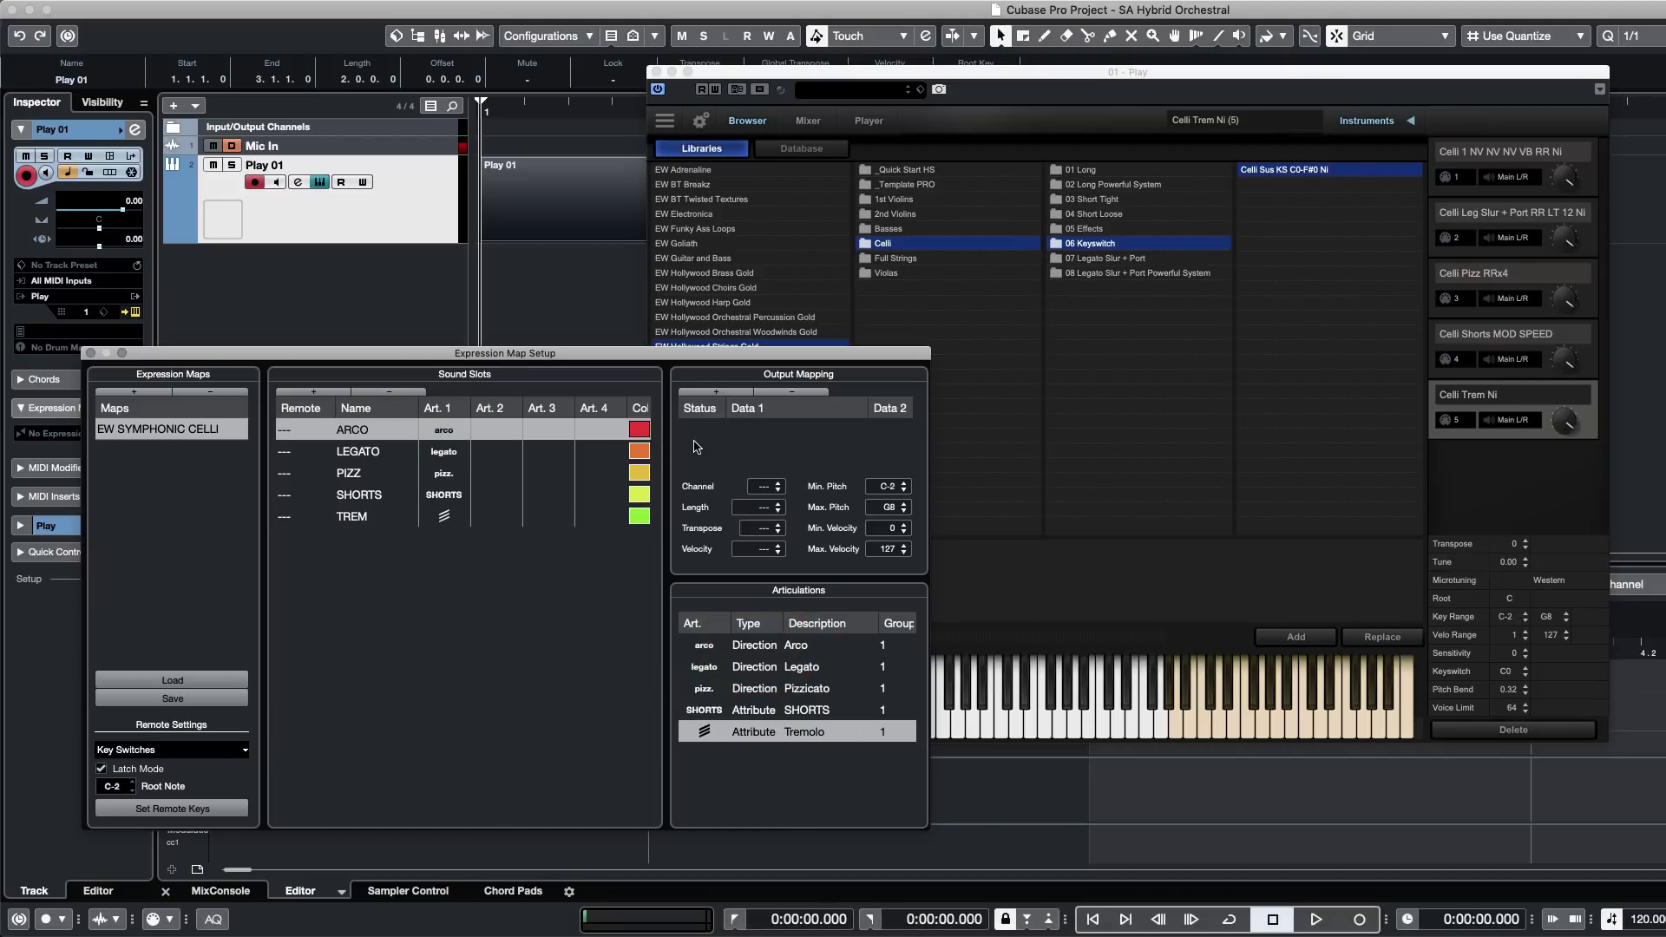
left_click(775, 484)
left_click(781, 457)
left_click(369, 453)
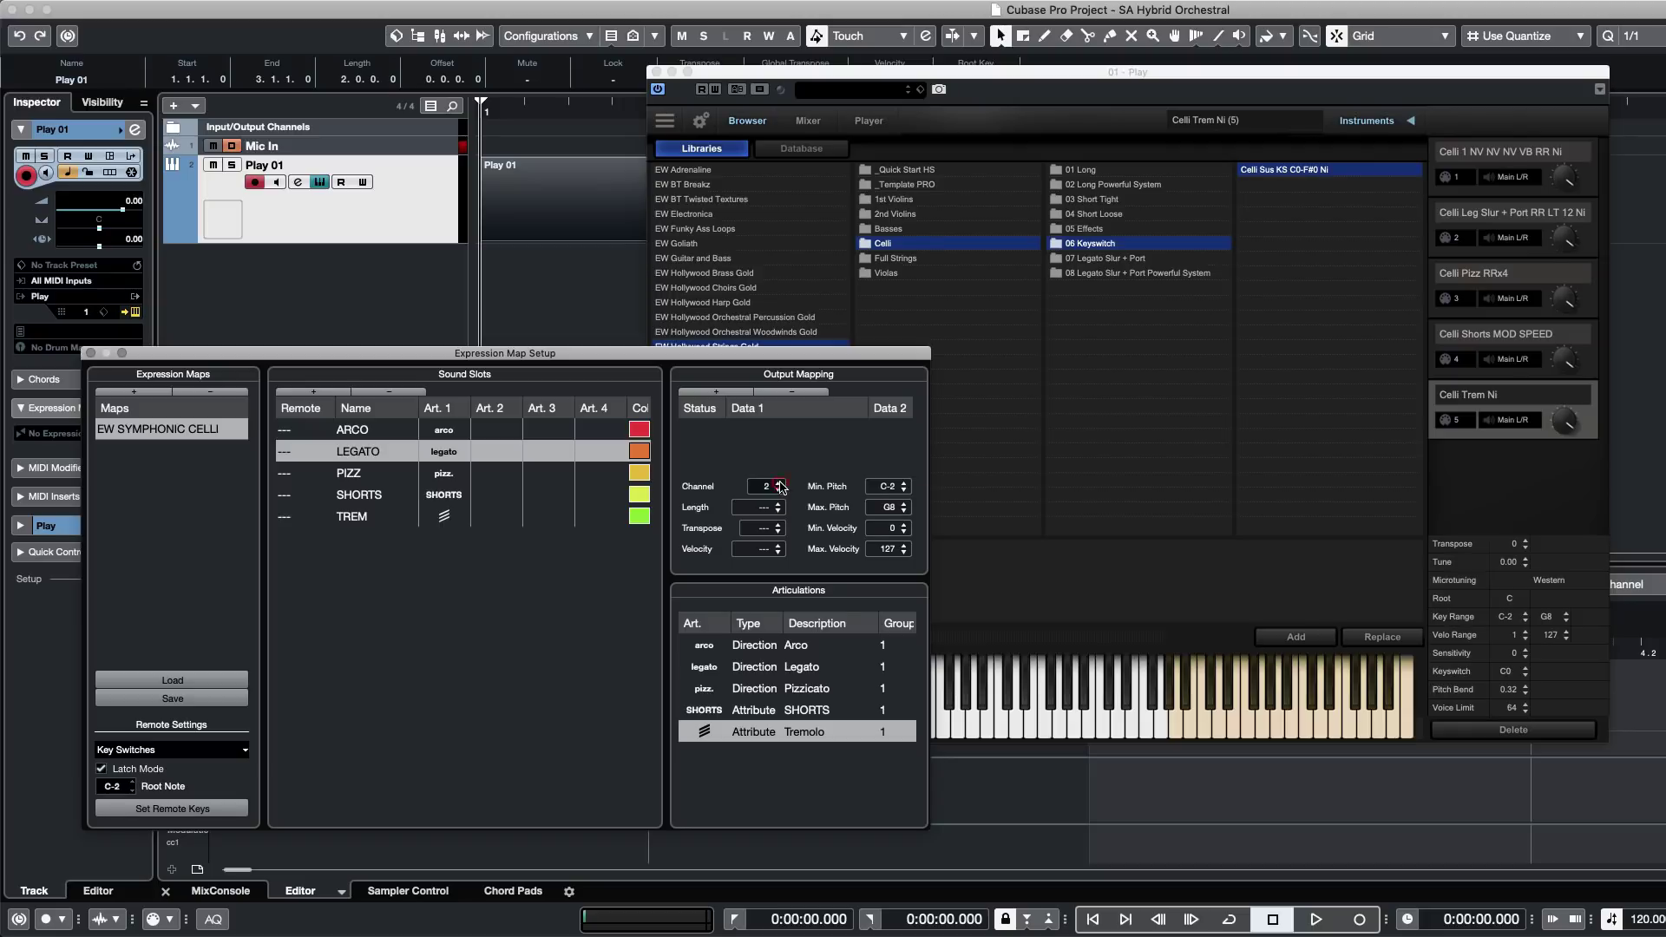
left_click(356, 477)
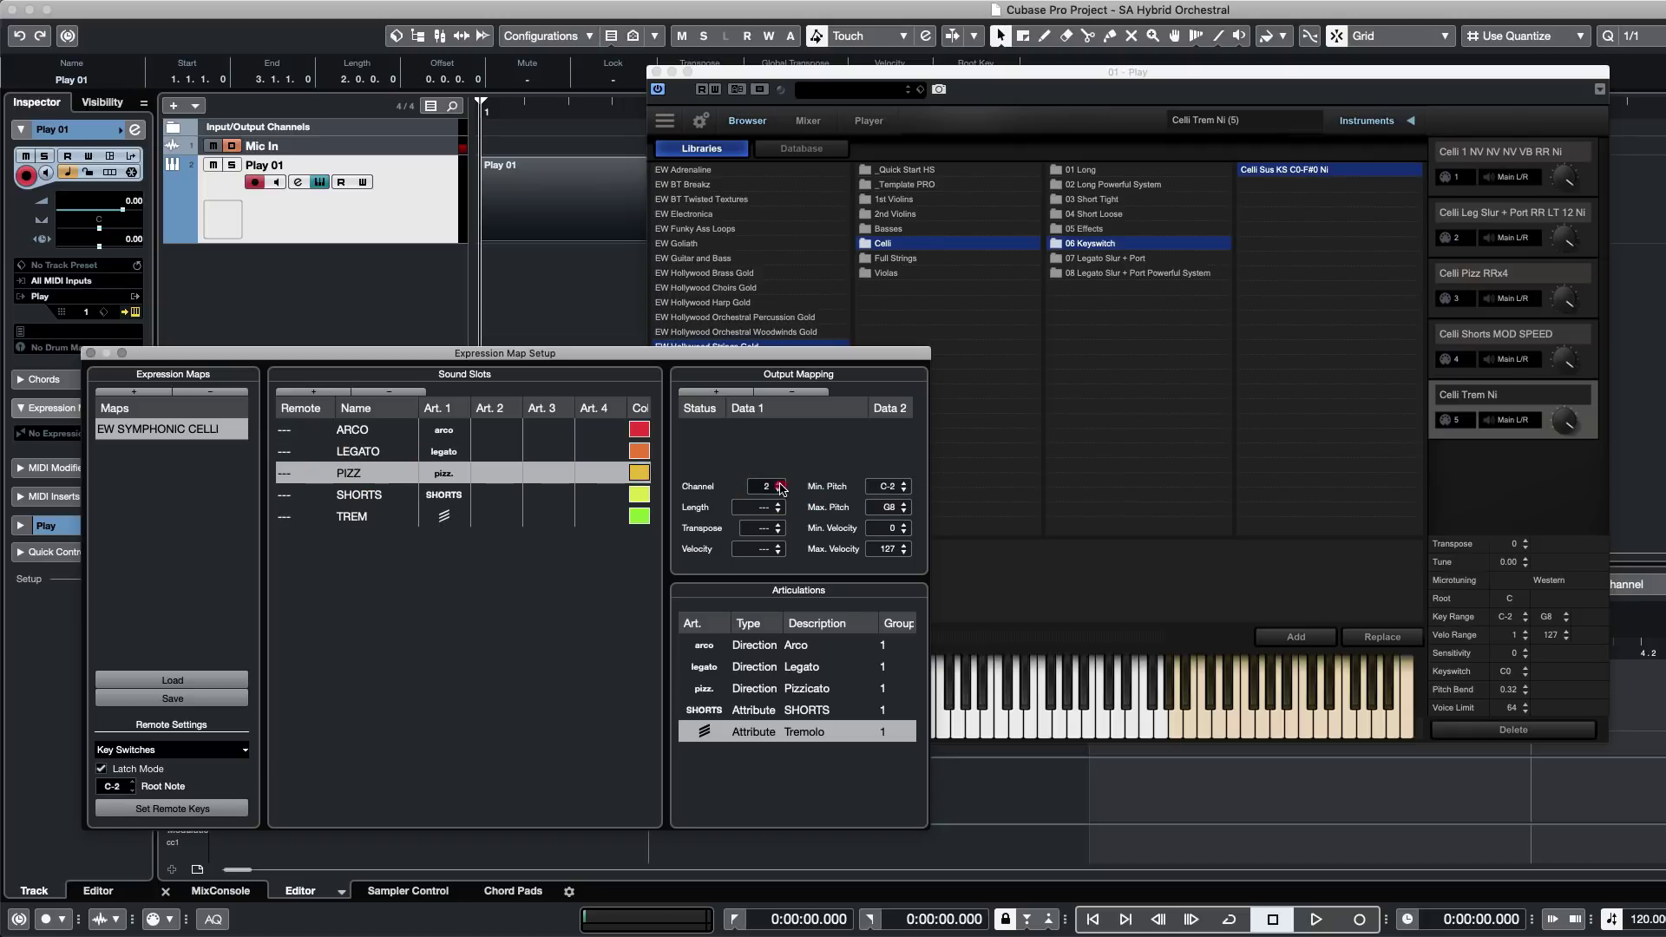
left_click(399, 495)
left_click(779, 484)
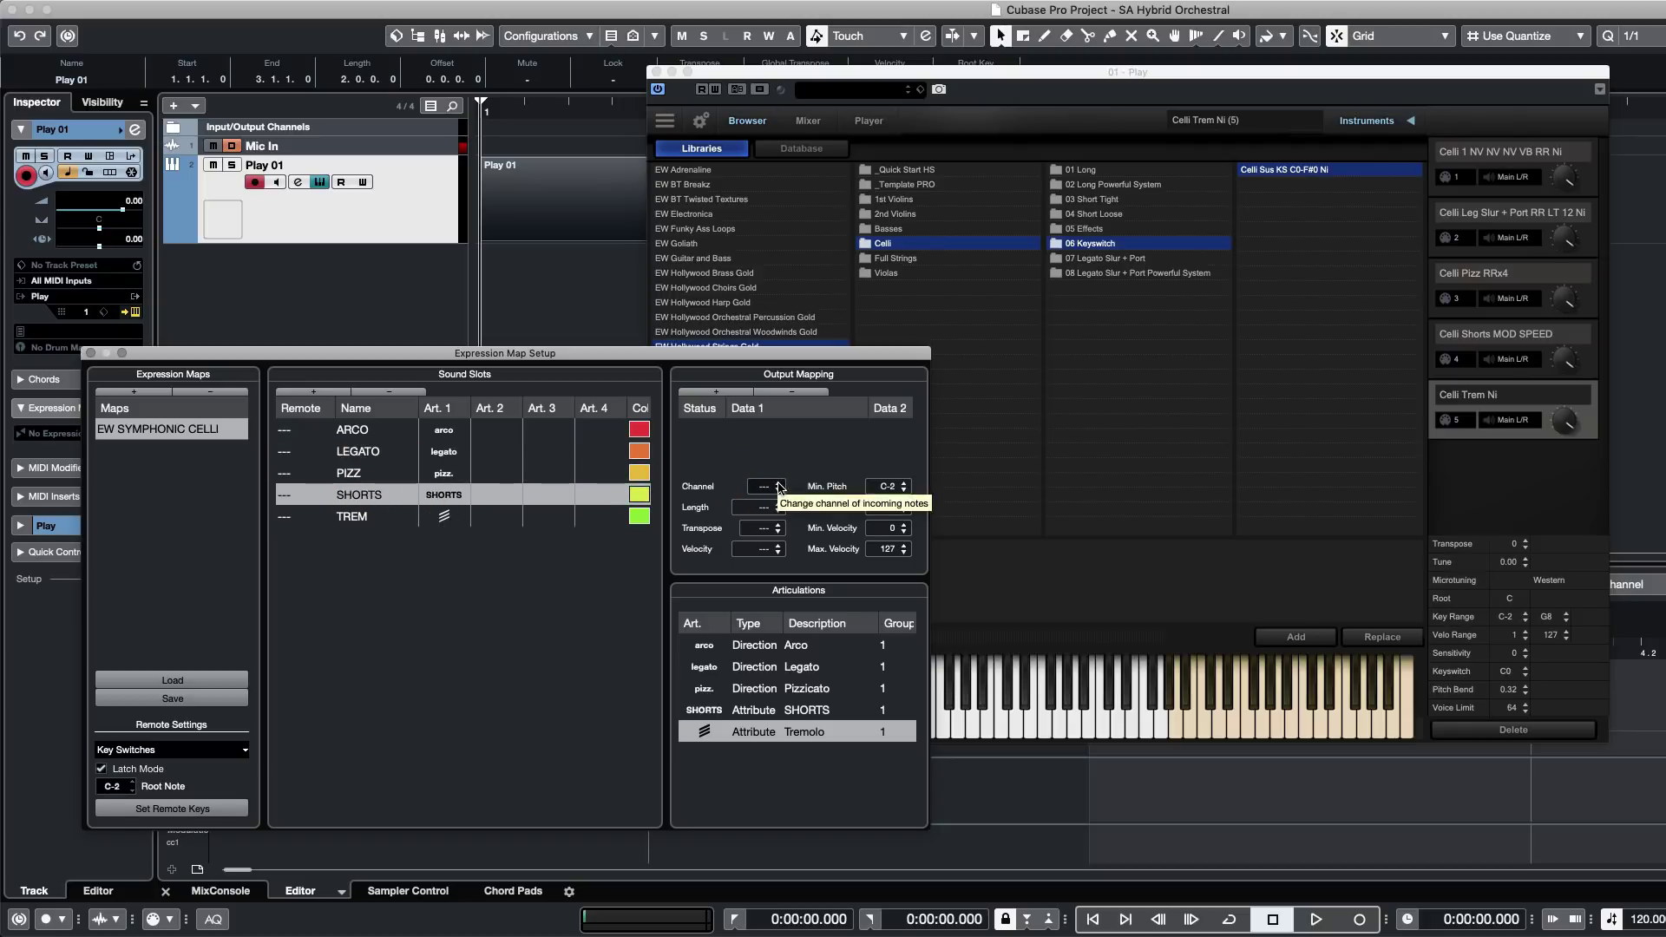
left_click(373, 518)
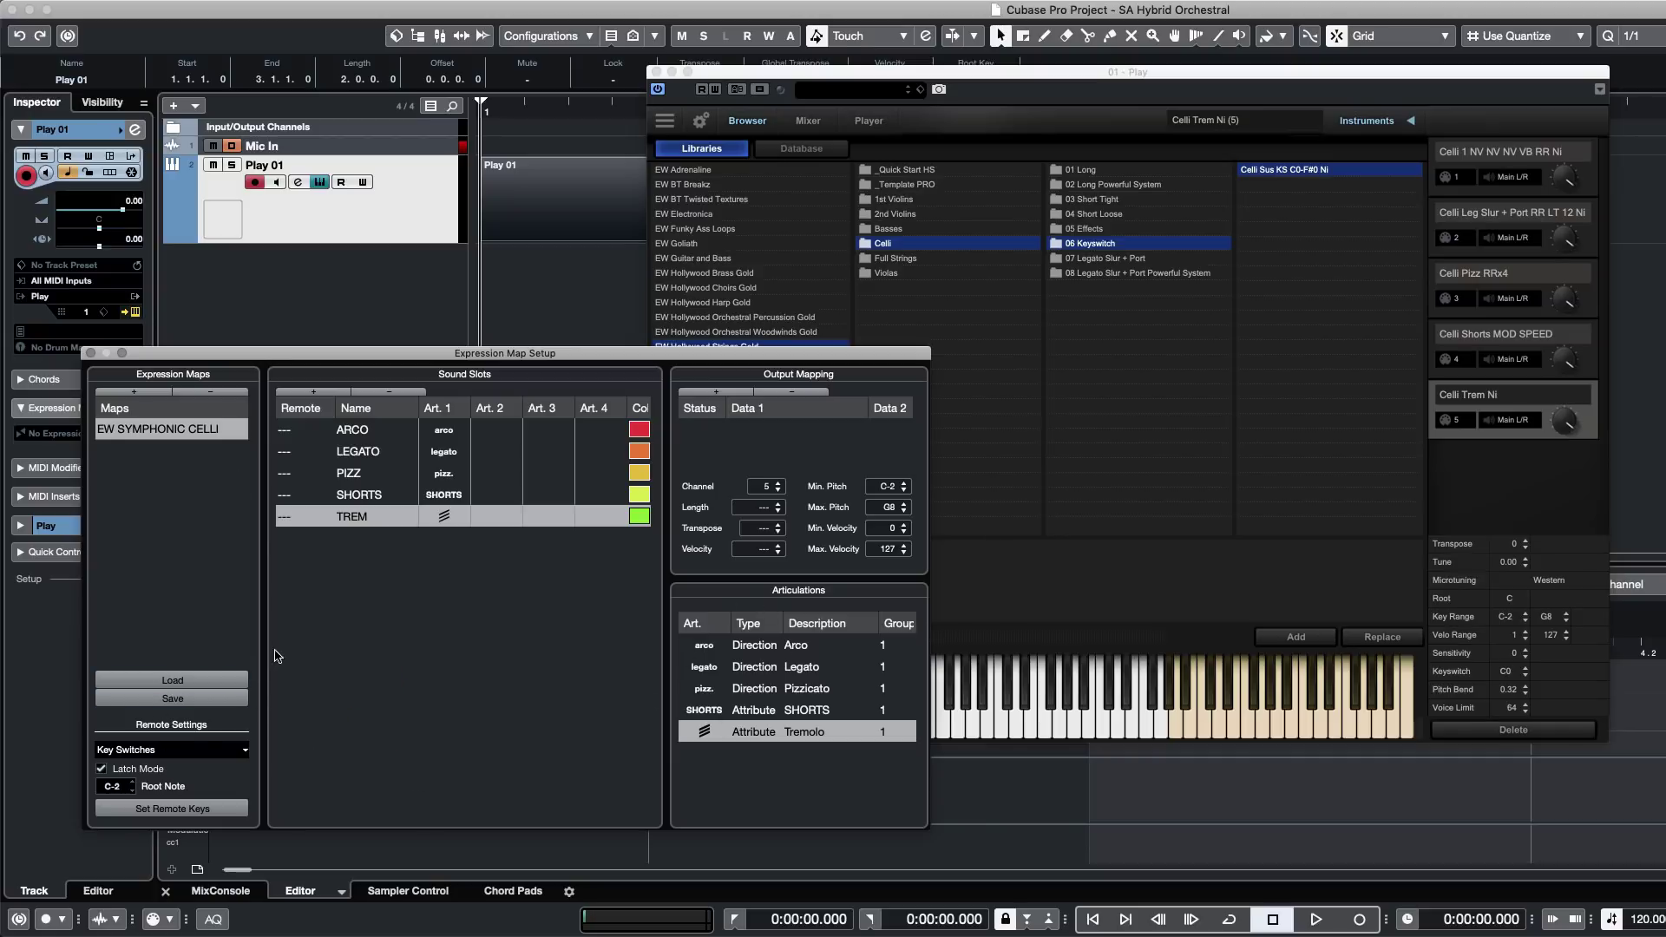
Save the expression map to the Desktop as EW SYMPHONIC CELLI.expressionmap, replacing the existing file.
left_click(173, 699)
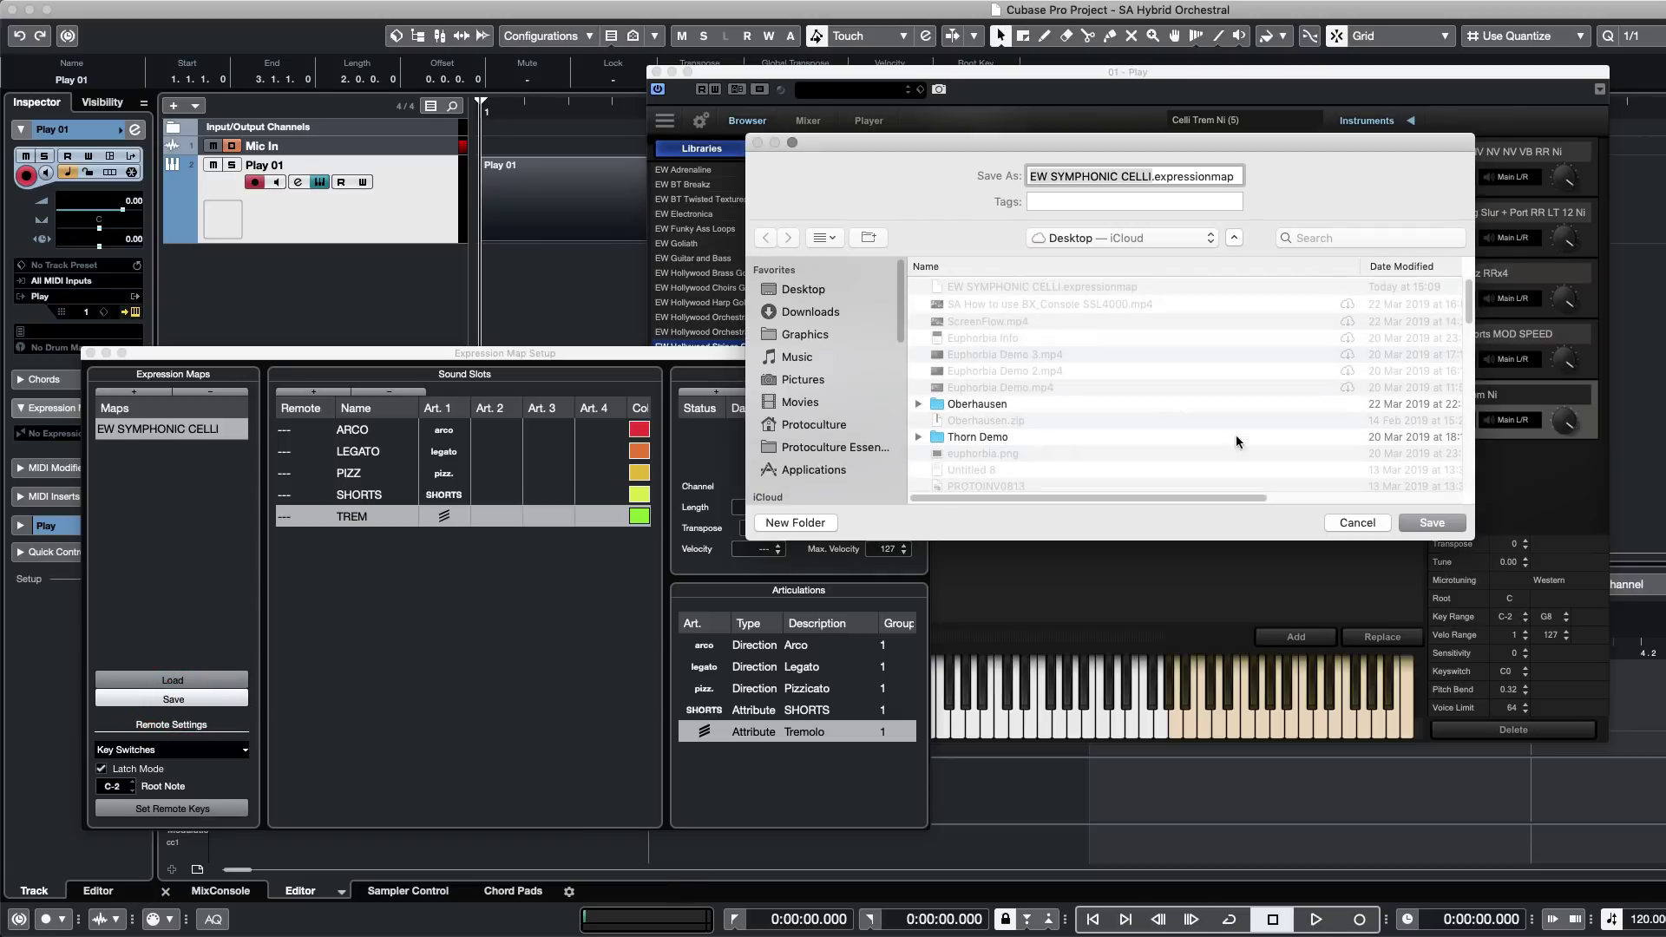
left_click(1456, 521)
left_click(1236, 259)
left_click(419, 676)
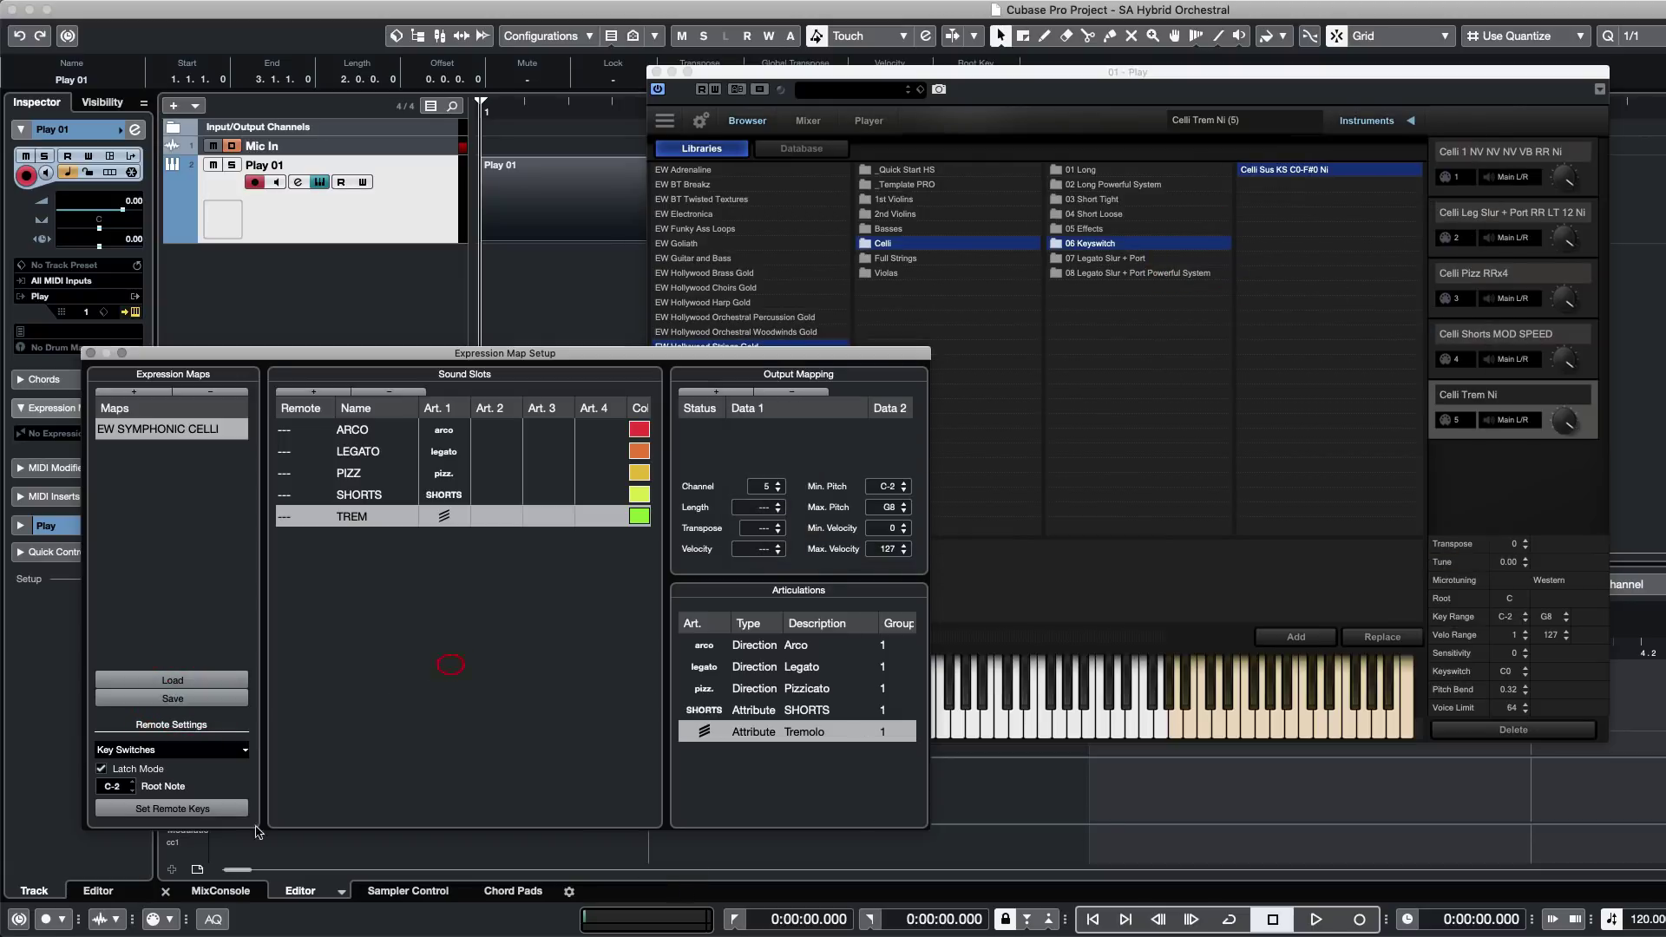
Close the expression map setup and assign the EW SYMPHONIC CELLI map to the Play 01 track.
left_click(91, 354)
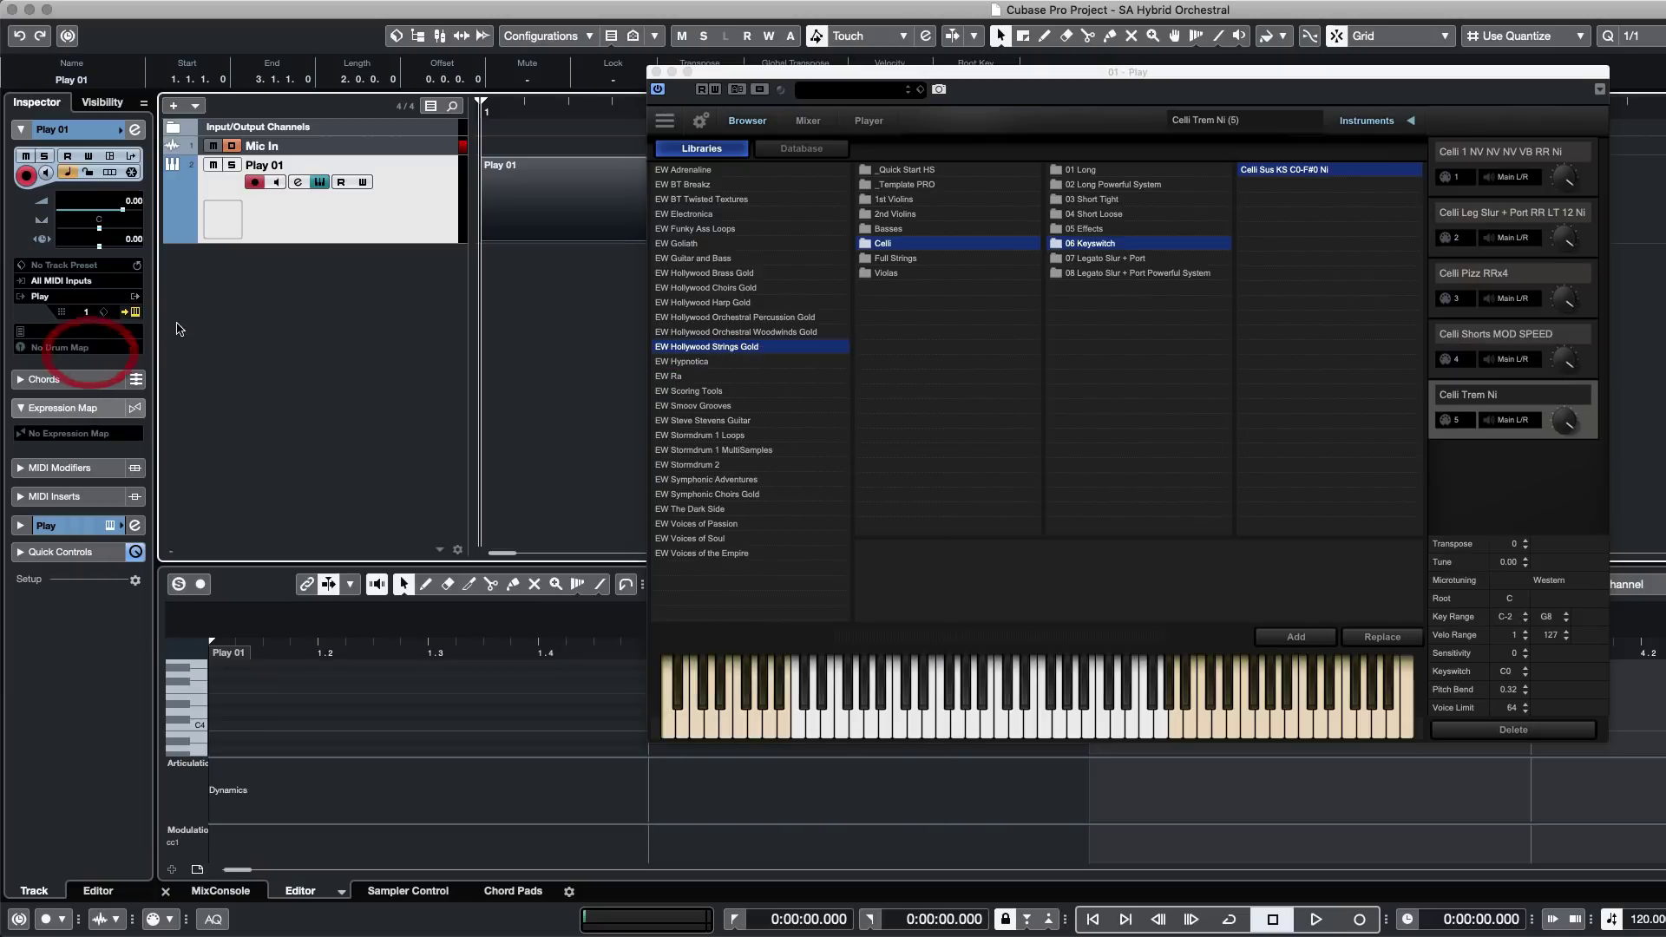
left_click(72, 435)
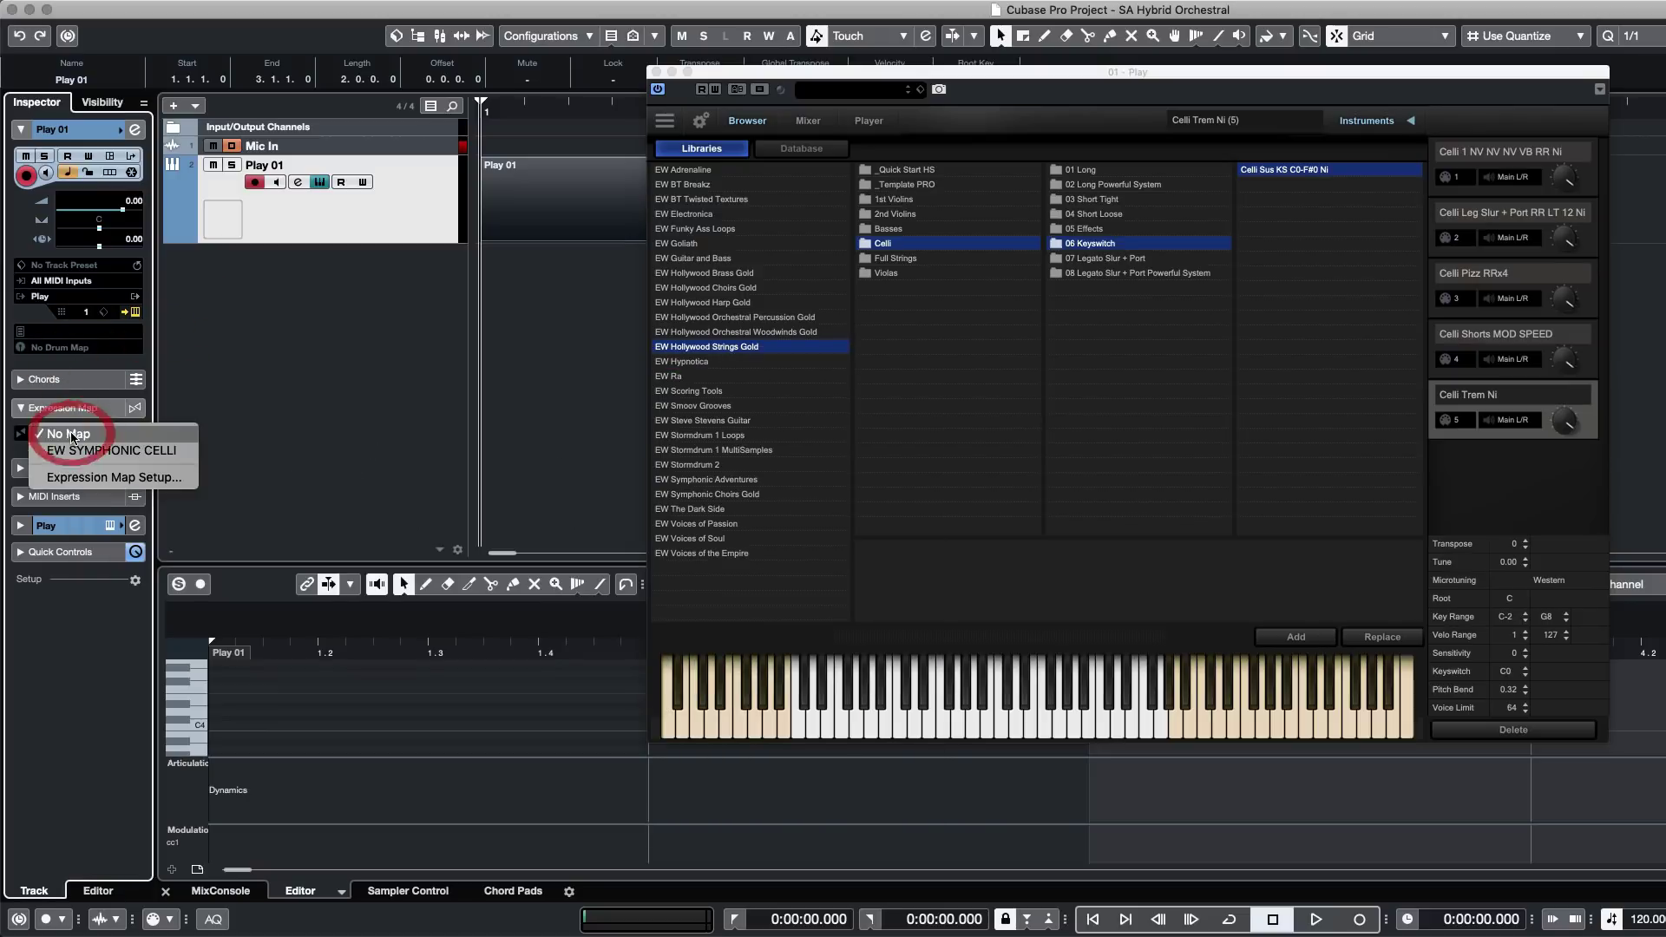
left_click(167, 453)
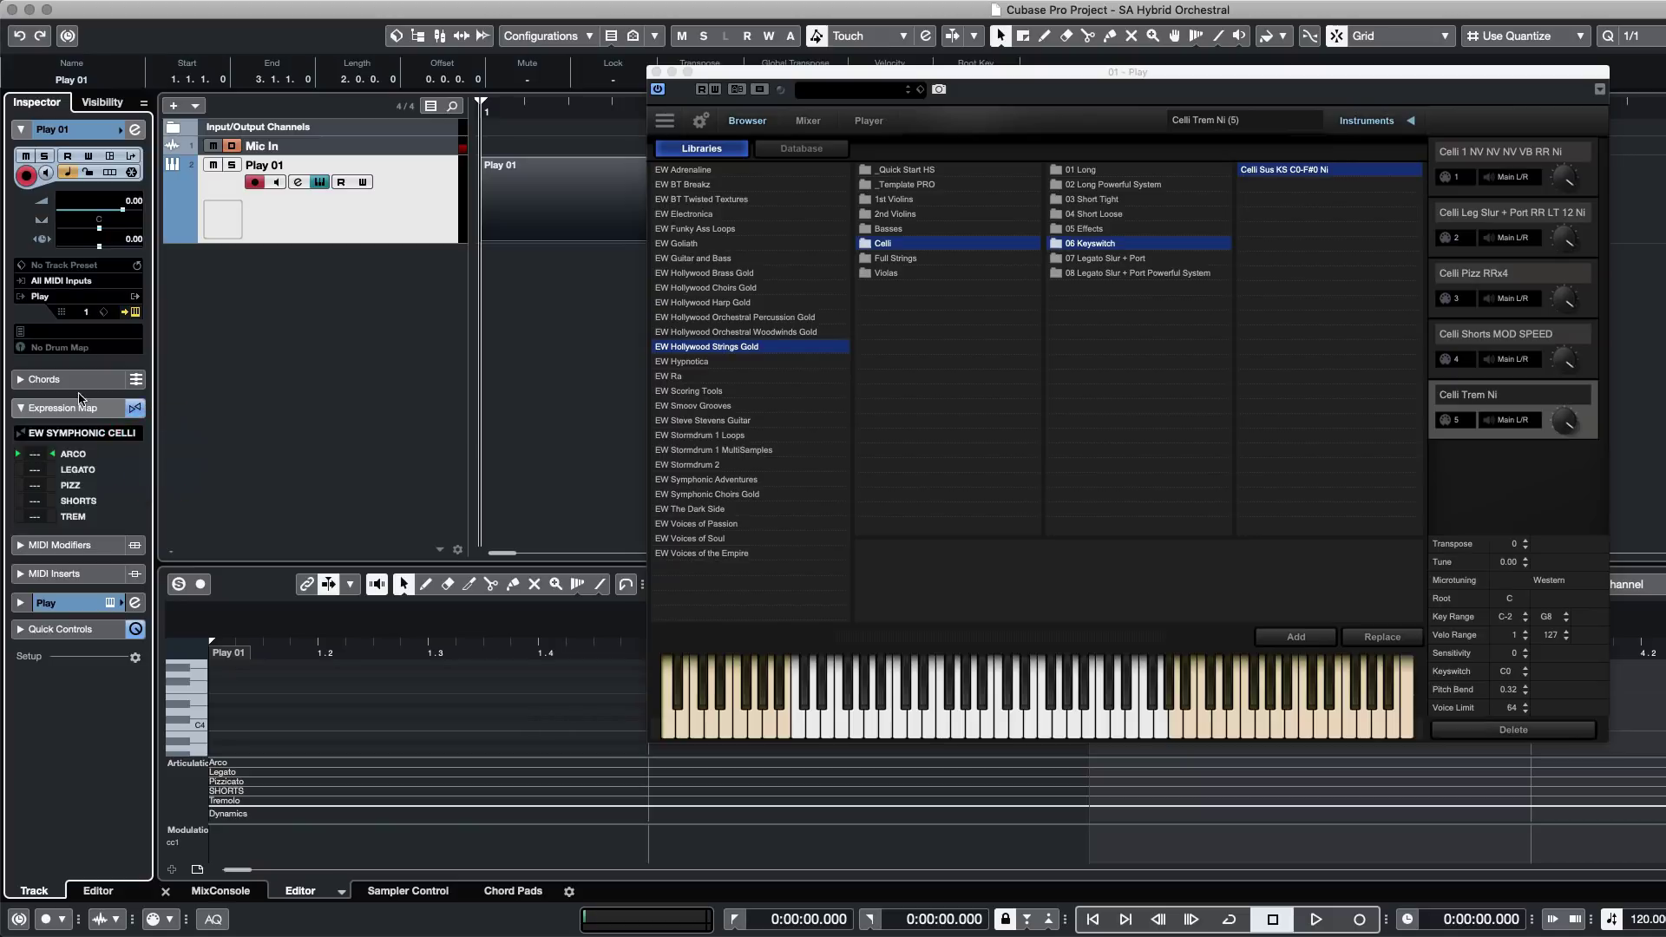
Close the Play instrument window and enlarge the MIDI editor and its articulation lanes.
left_click_drag(526, 565, 521, 386)
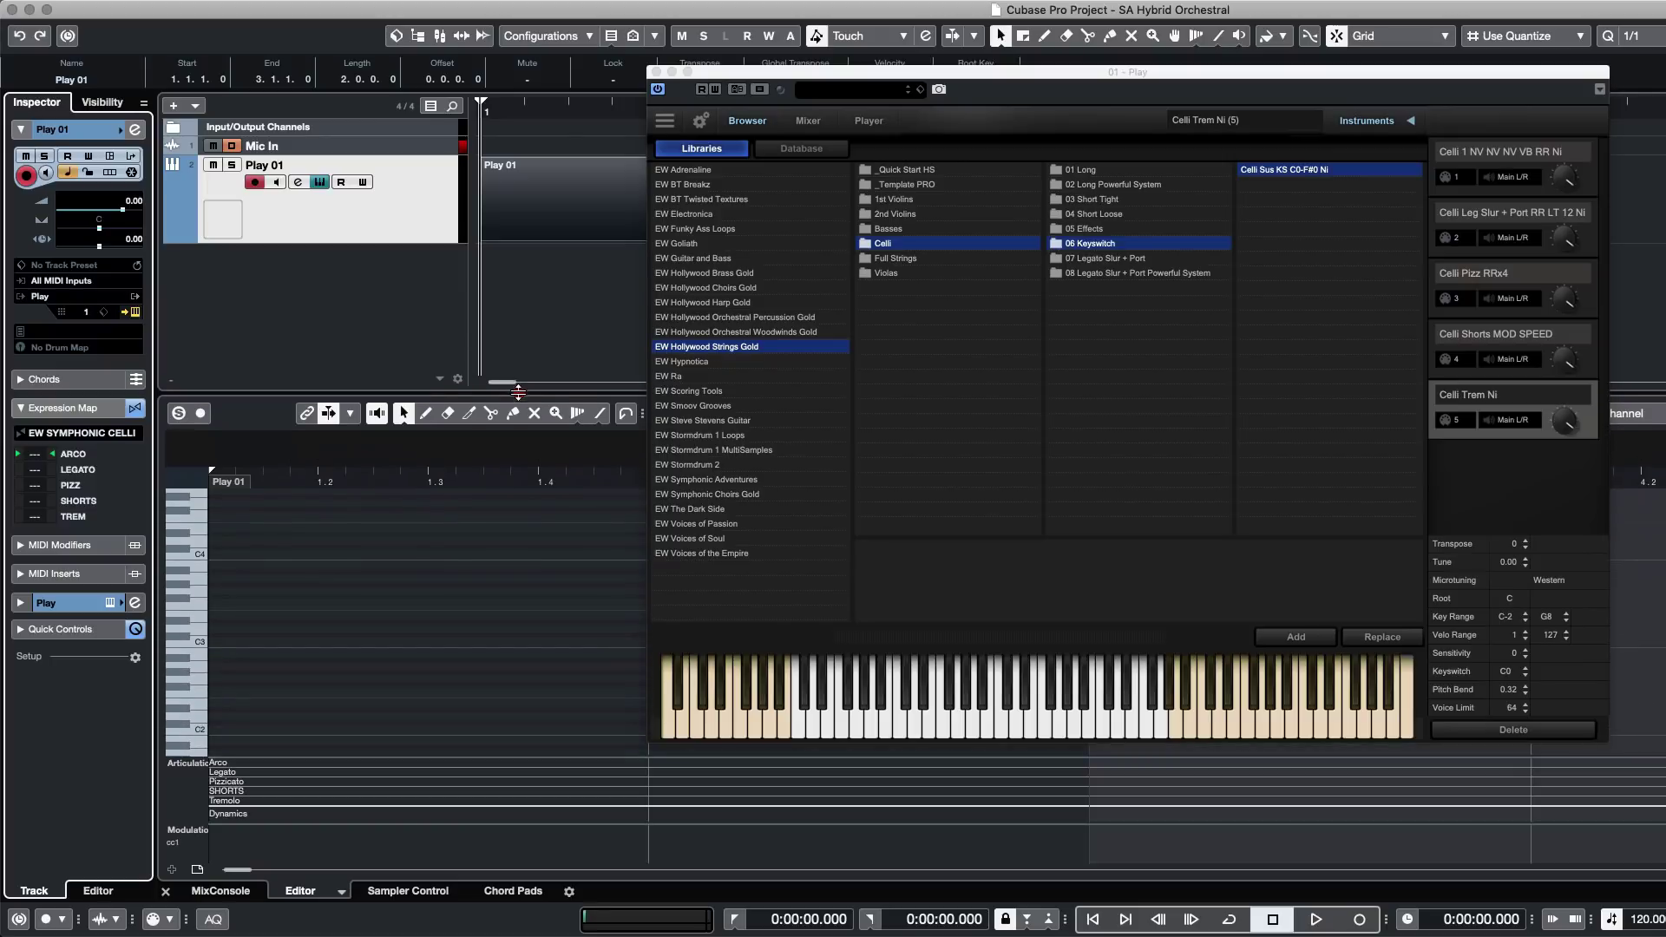
left_click(656, 72)
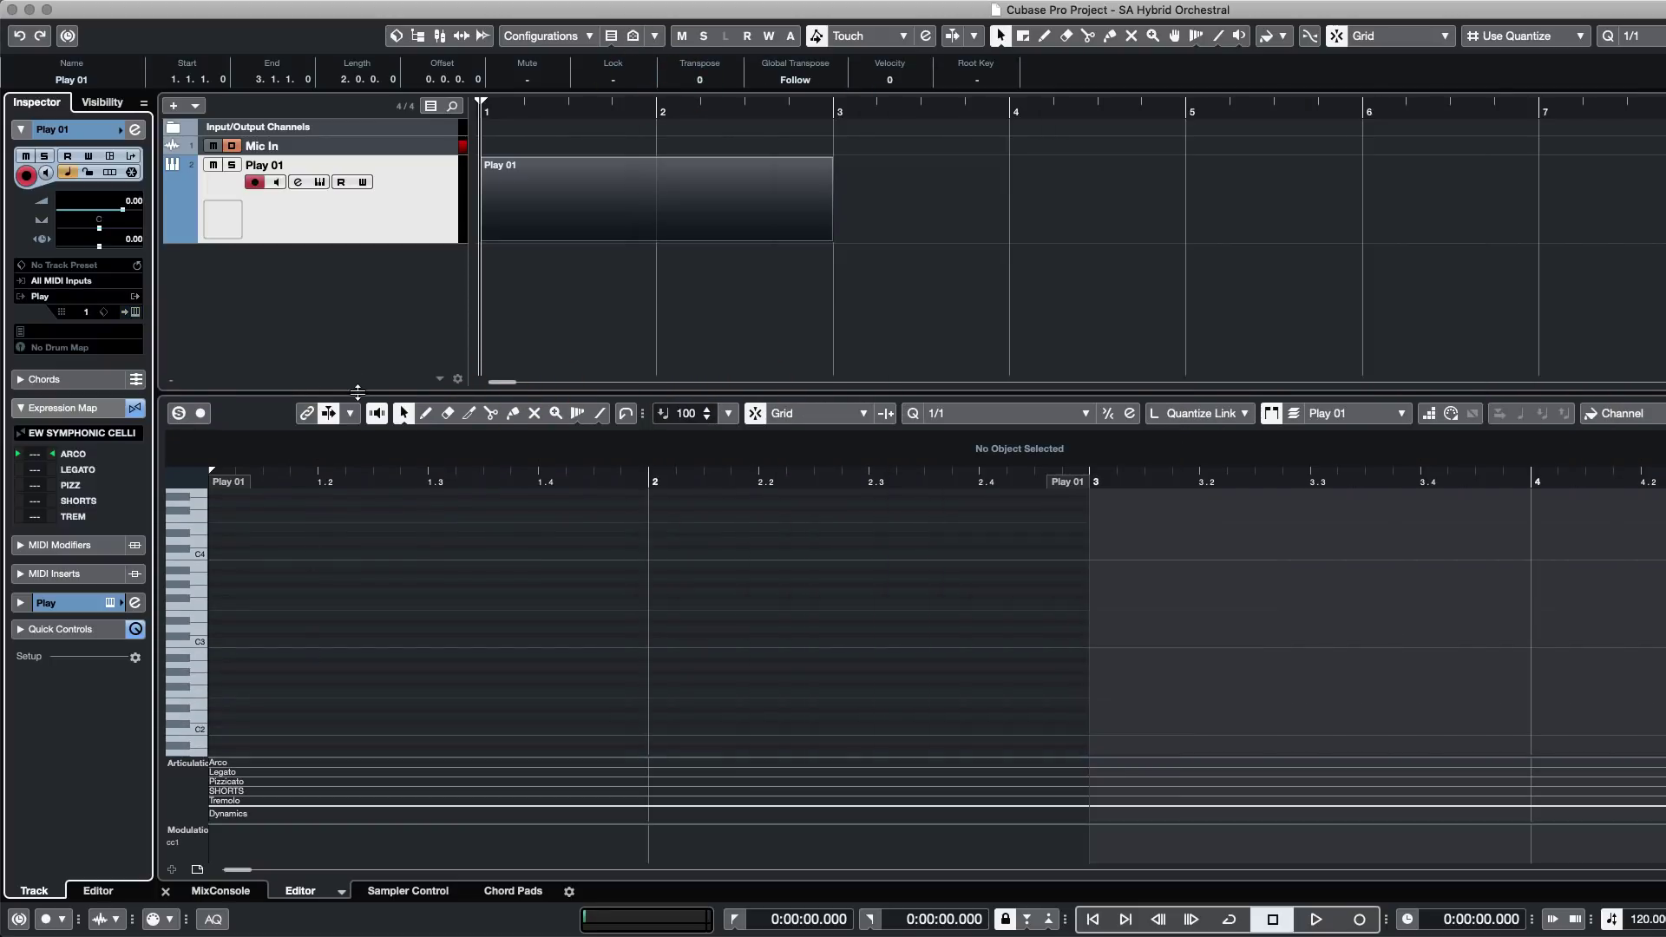
left_click_drag(358, 392, 357, 290)
left_click_drag(400, 757, 401, 615)
Lengthen the Play 01 part to bar 5 and activate a cycle range from bar 1 to bar 5.
left_click(586, 197)
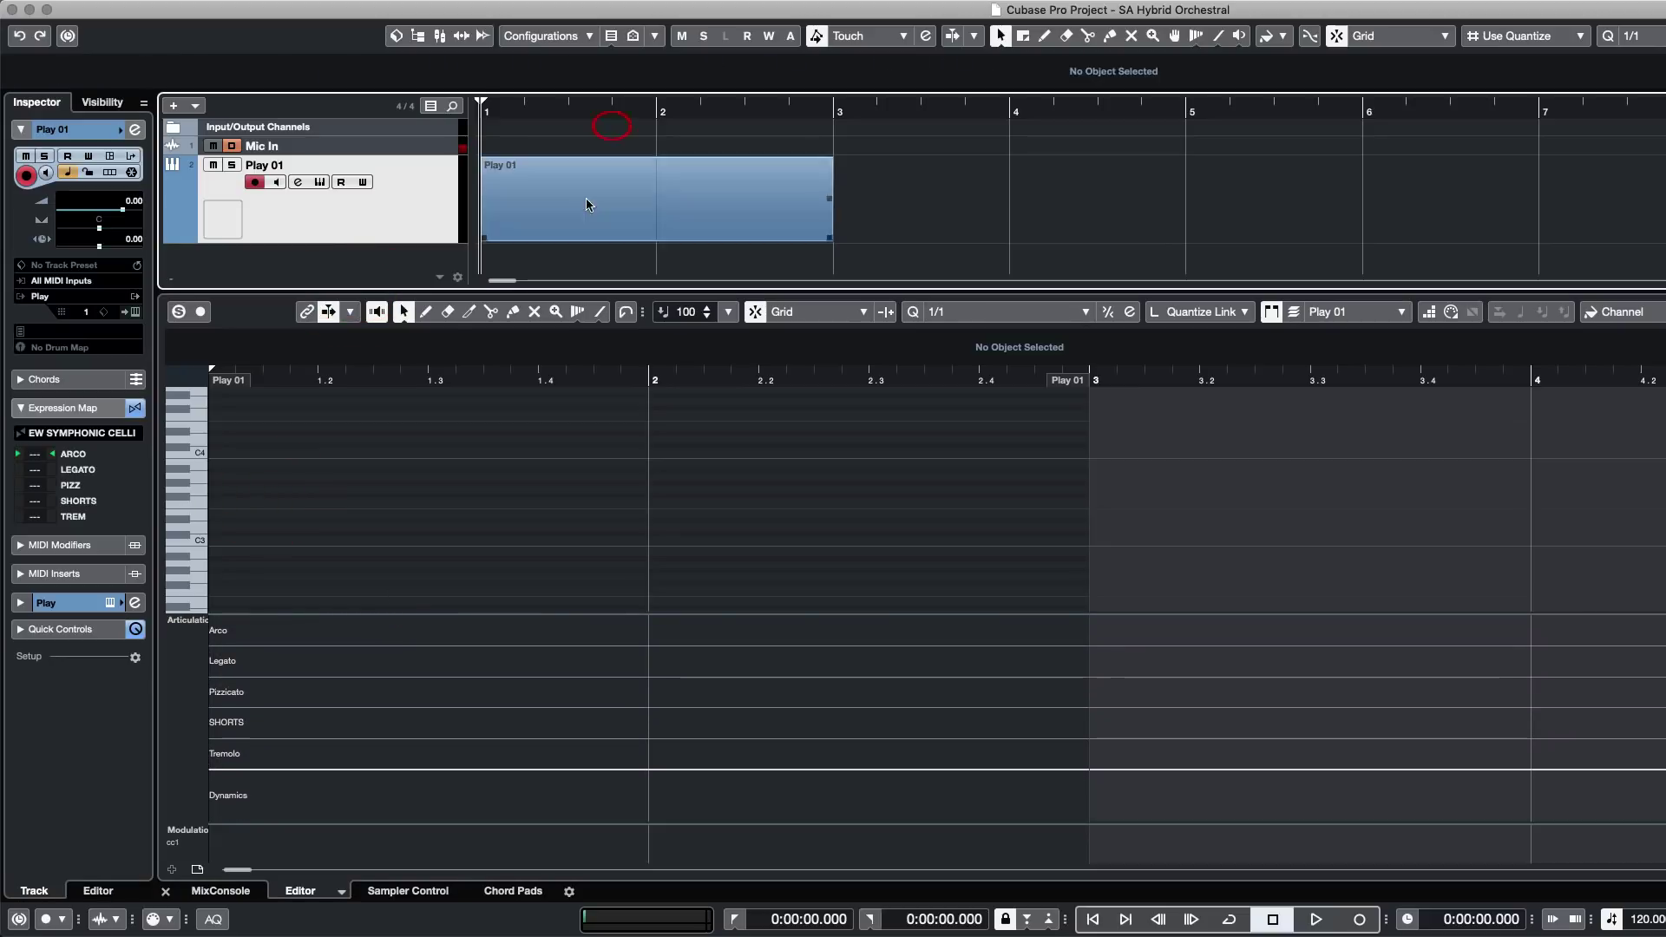
left_click_drag(486, 102, 803, 87)
left_click(858, 160)
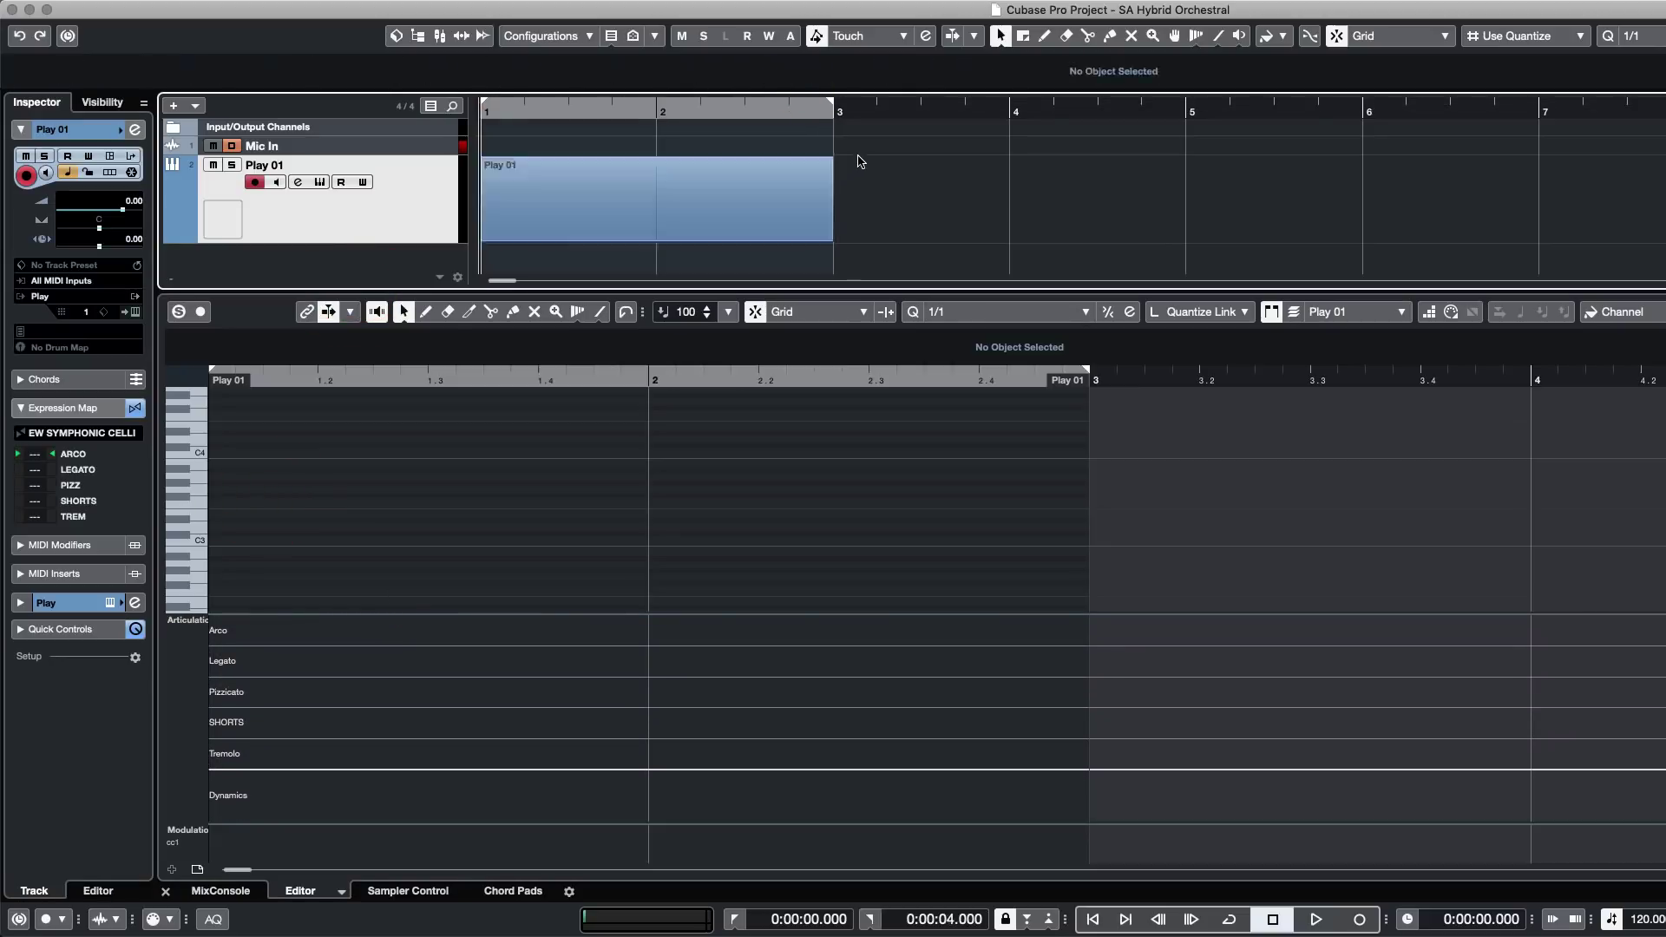
left_click_drag(825, 237, 1185, 218)
left_click_drag(833, 104, 1186, 105)
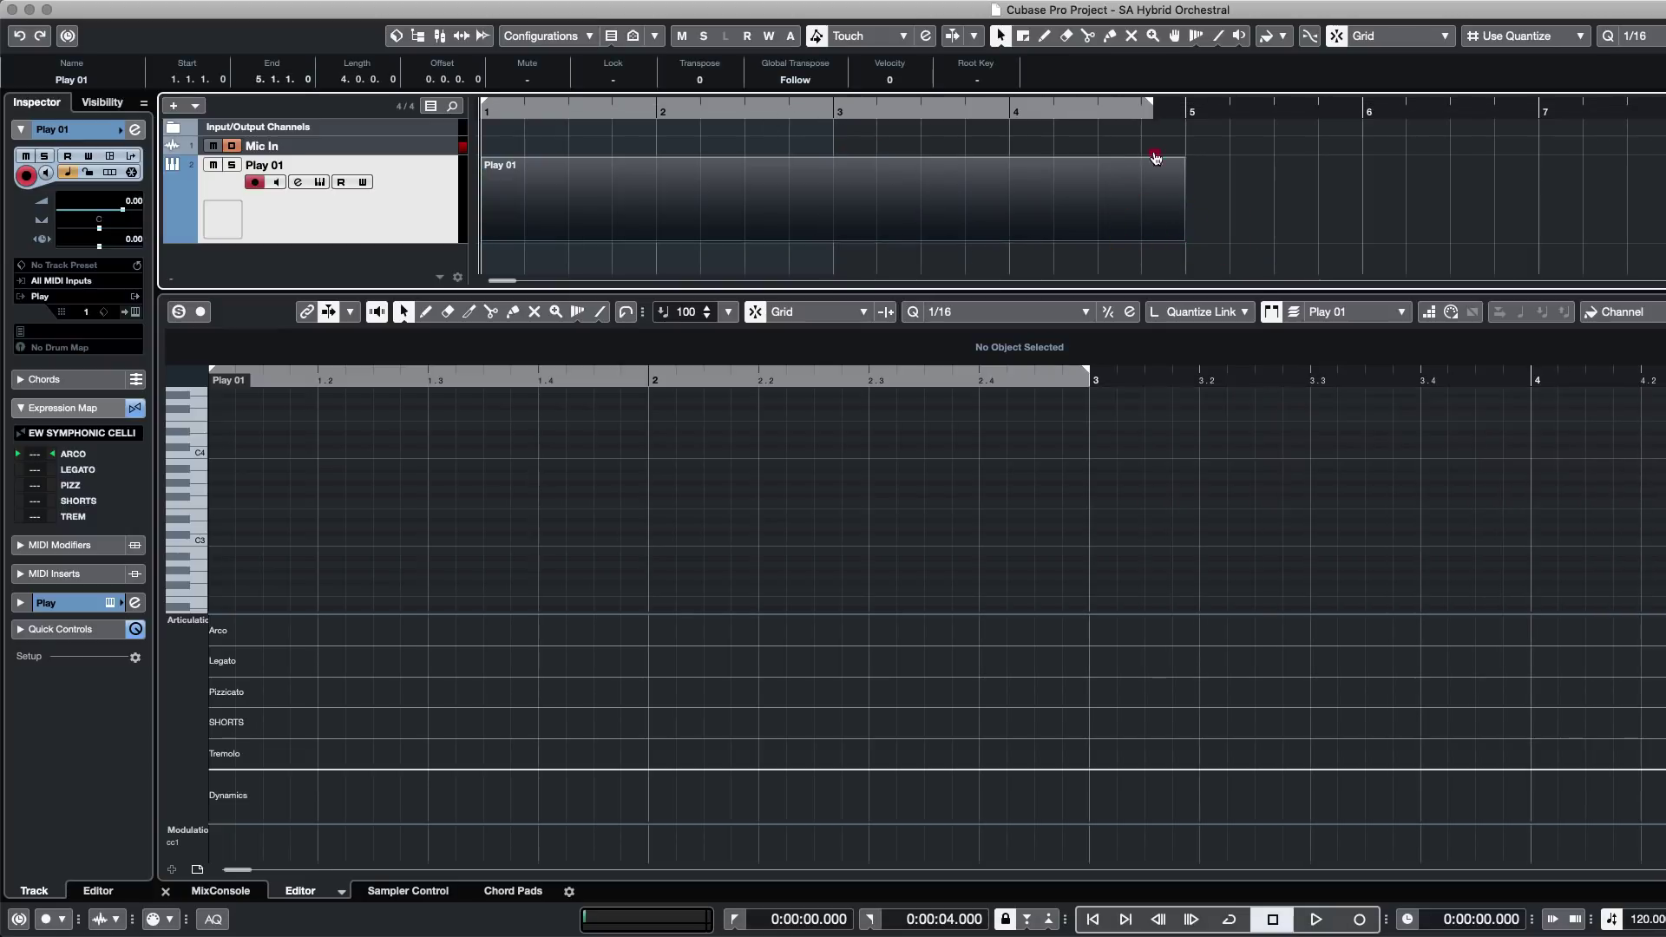
left_click(744, 102)
Record a rising and falling cello melody into the Play 01 part while the cycle plays.
key("space")
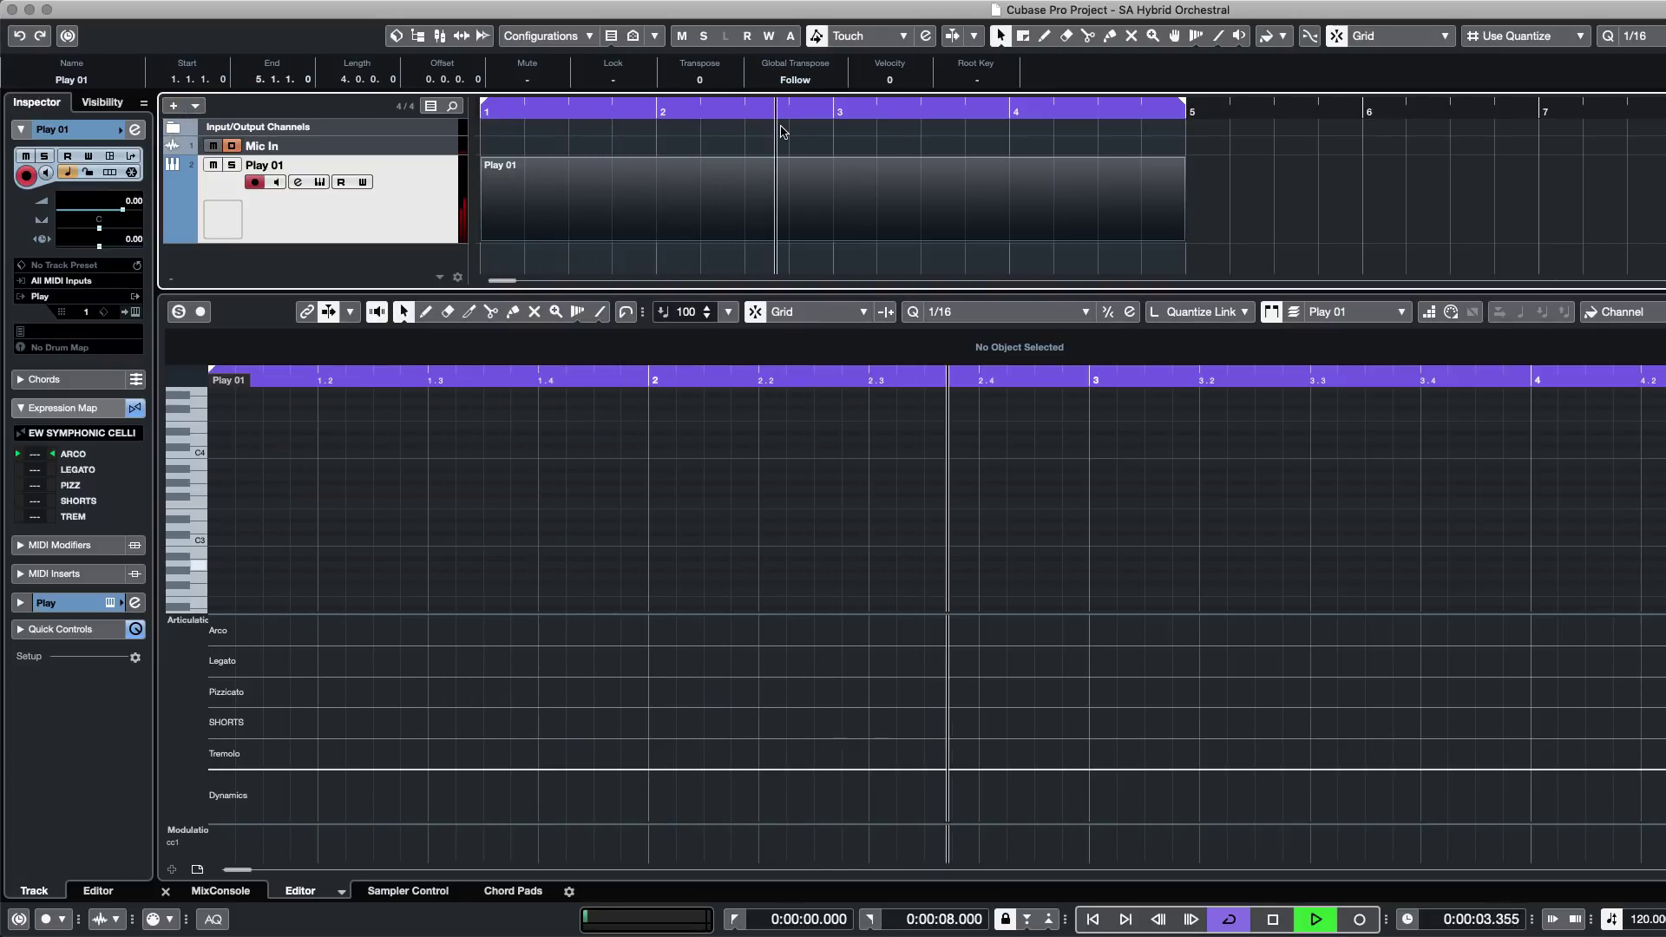
key("KP_Multiply")
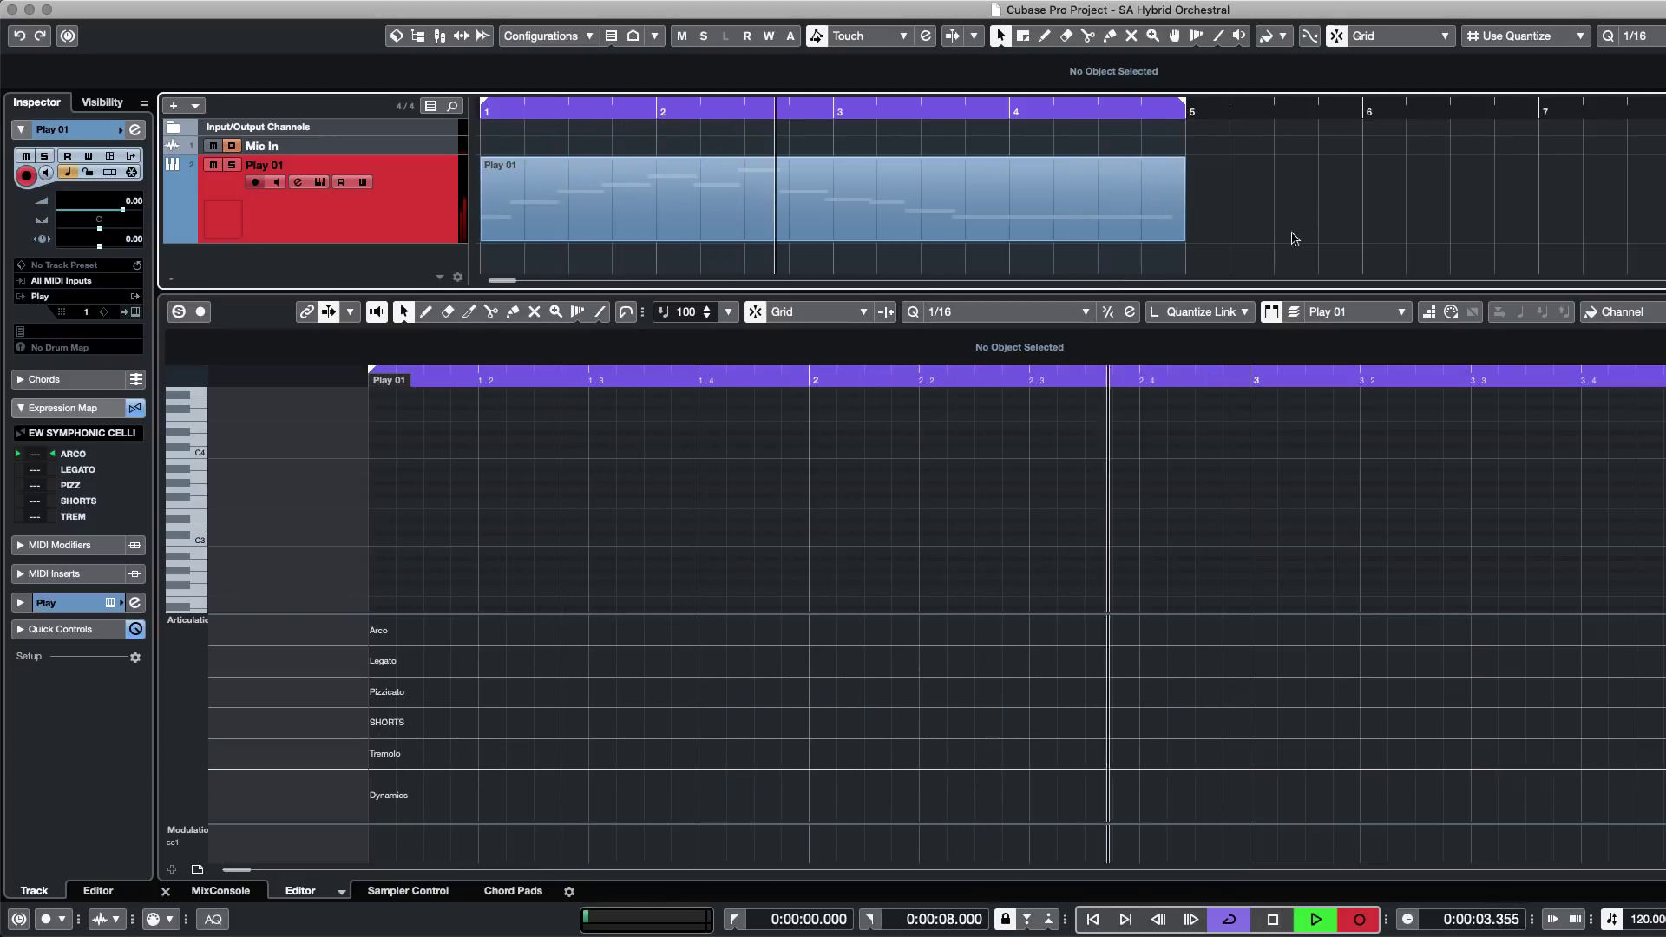
key("space")
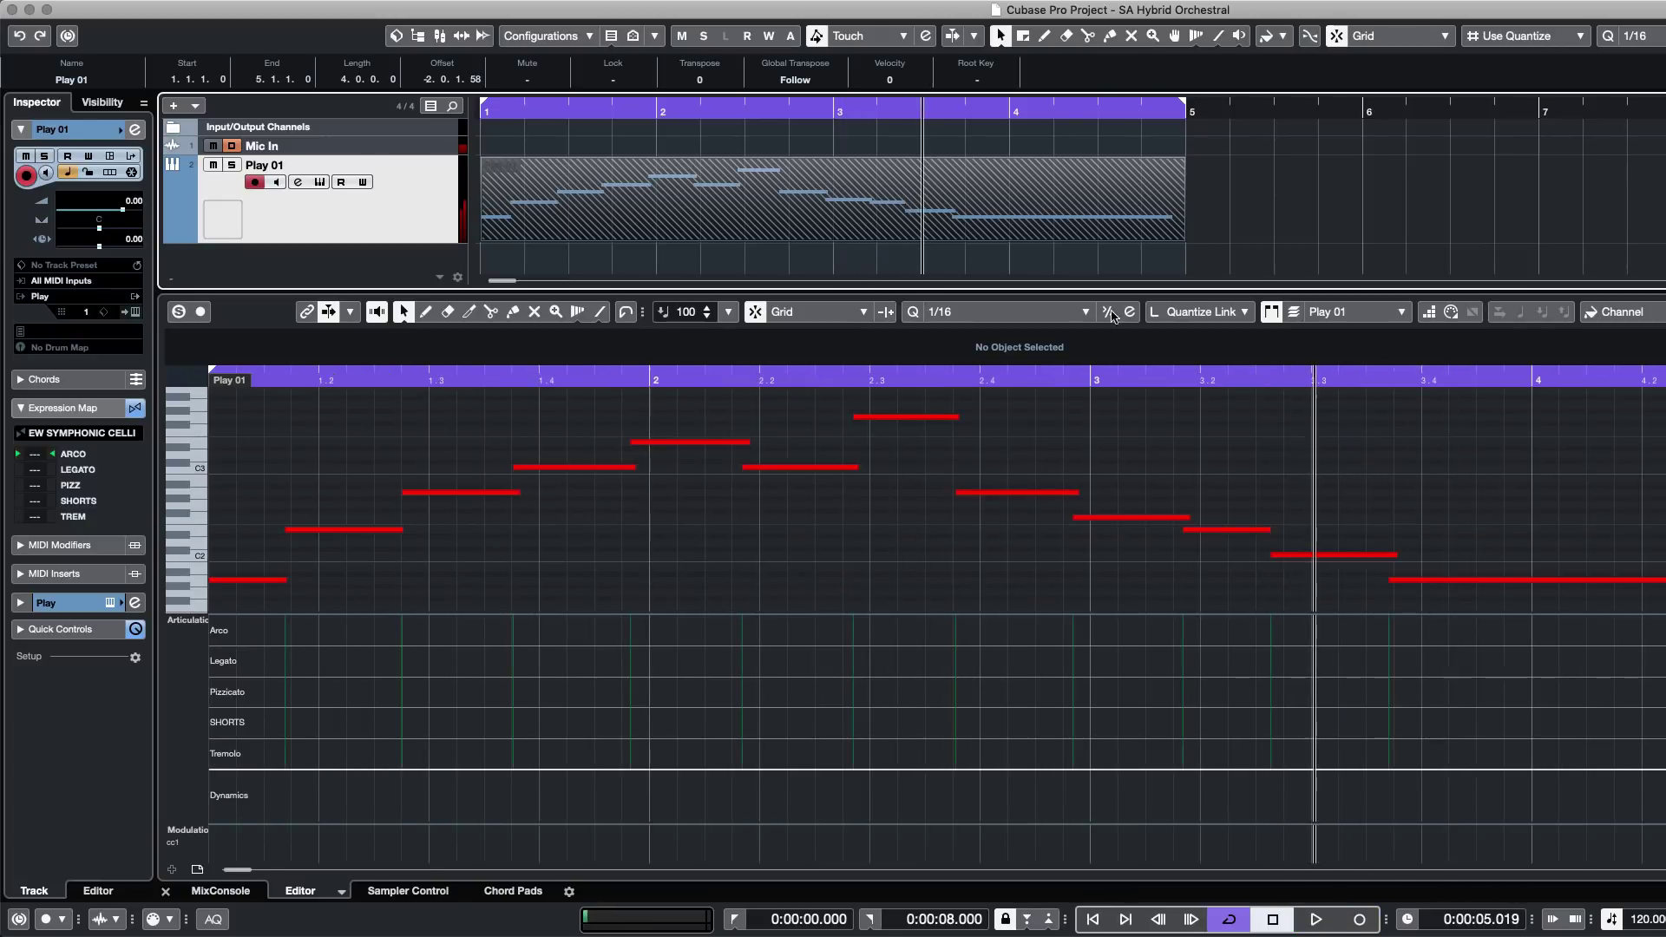
Select all recorded notes in the Play 01 part and quantize them to 1/4.
left_click(769, 196)
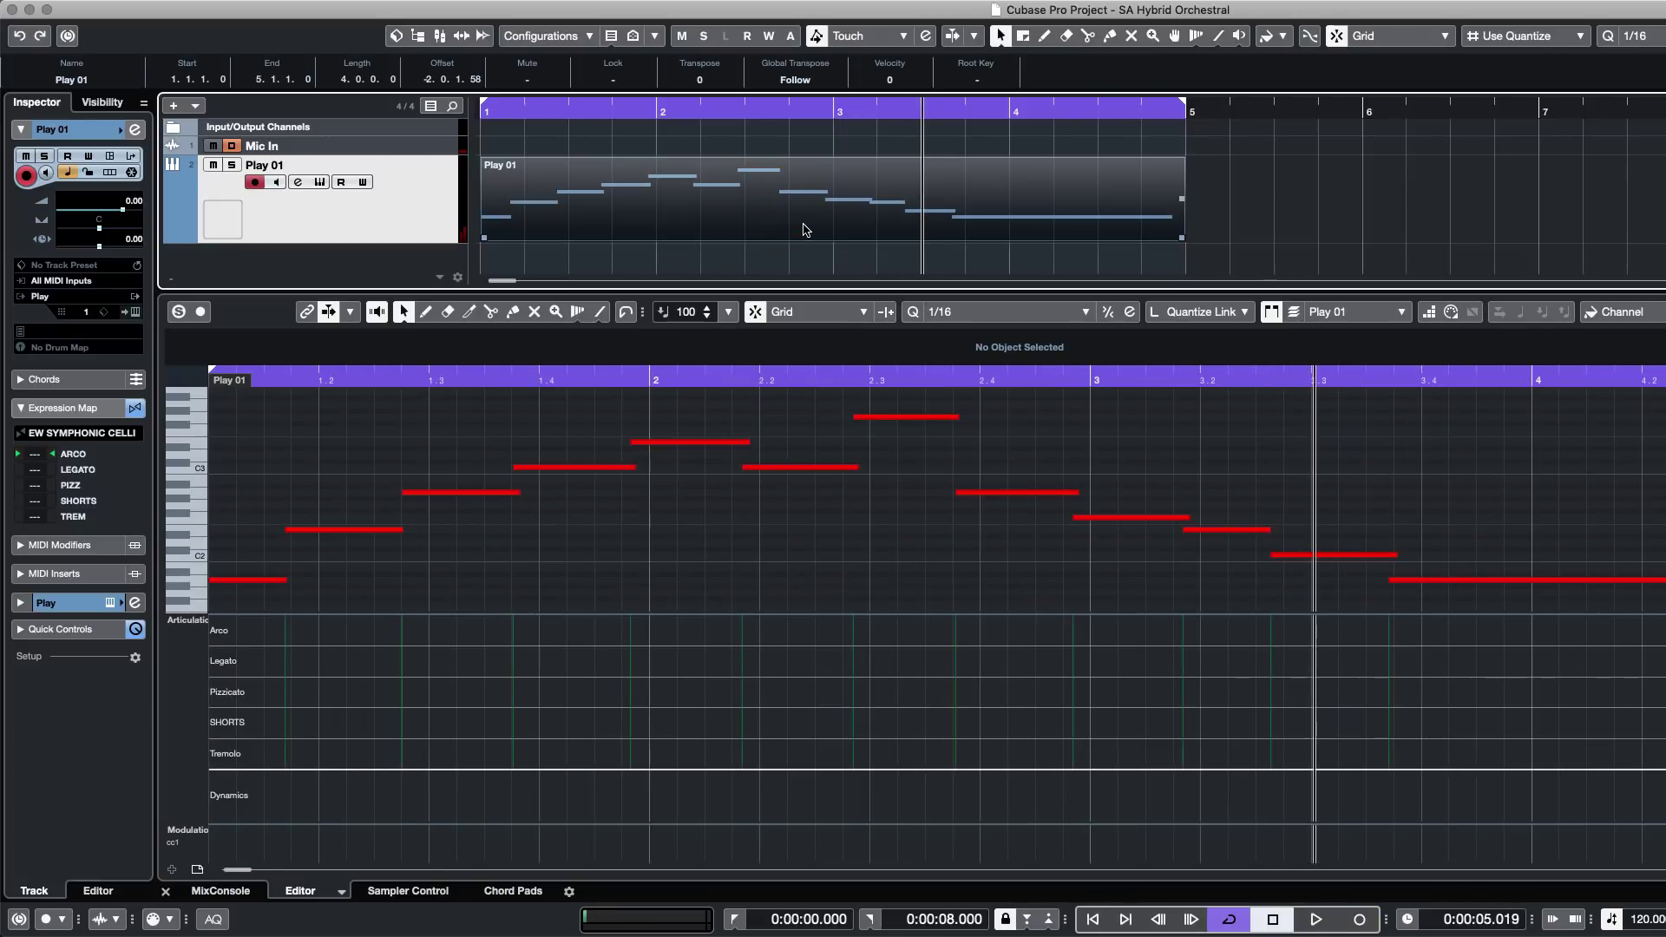
left_click(669, 550)
scroll(669, 550, "down", 2)
scroll(890, 529, "down", 1)
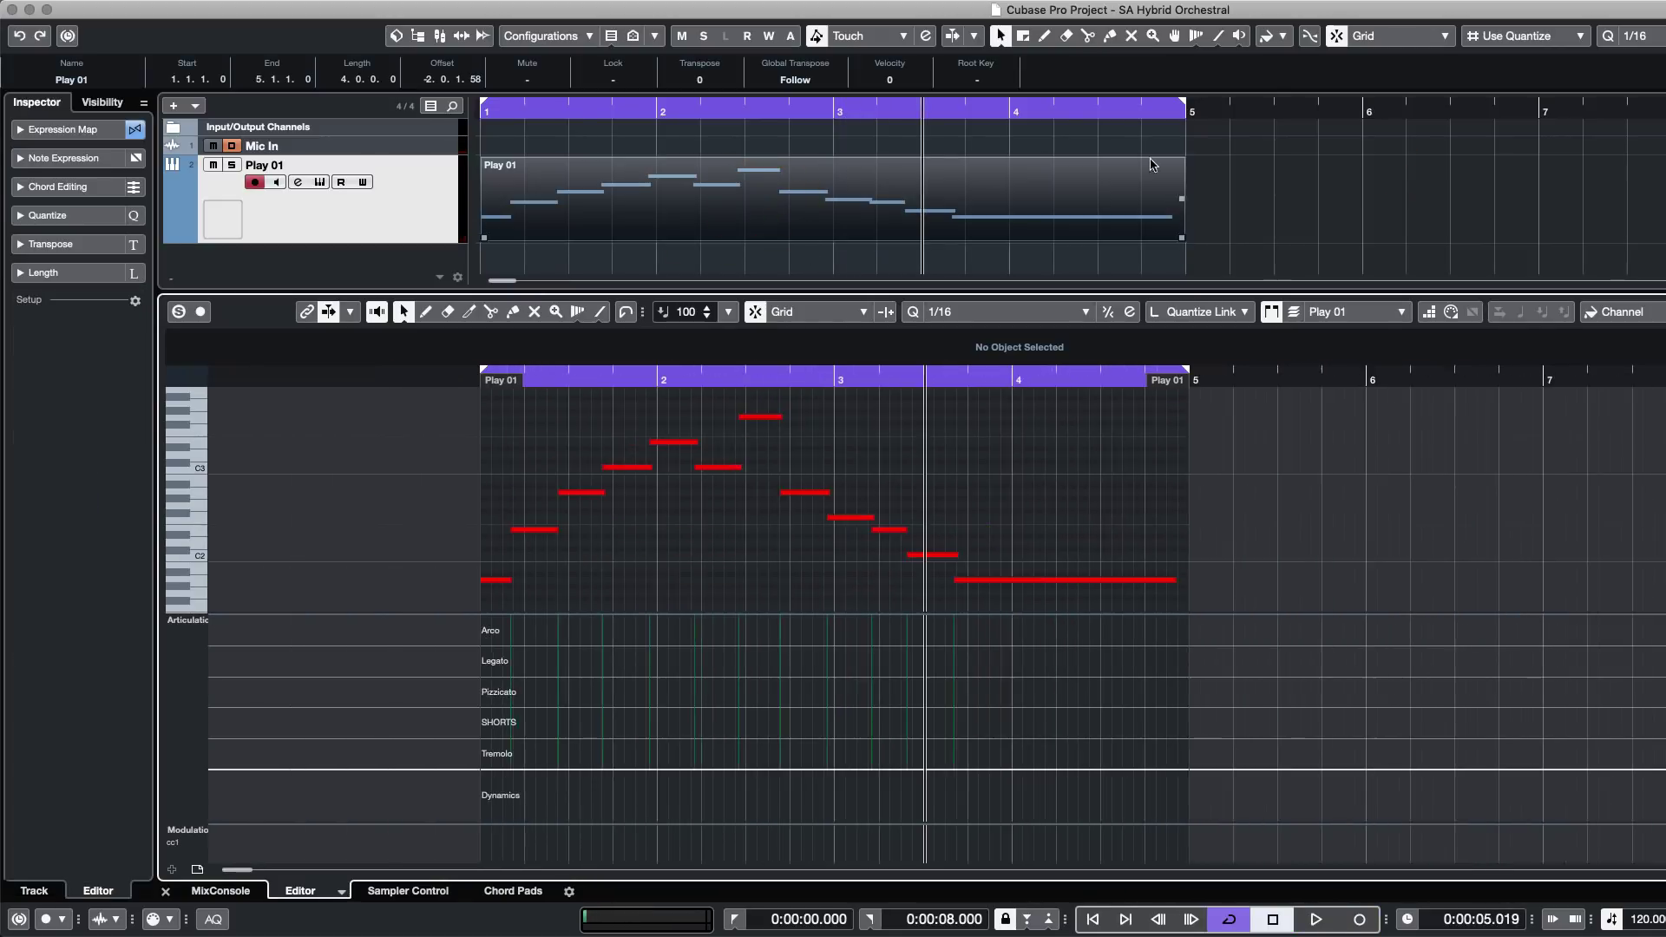
left_click(1116, 171)
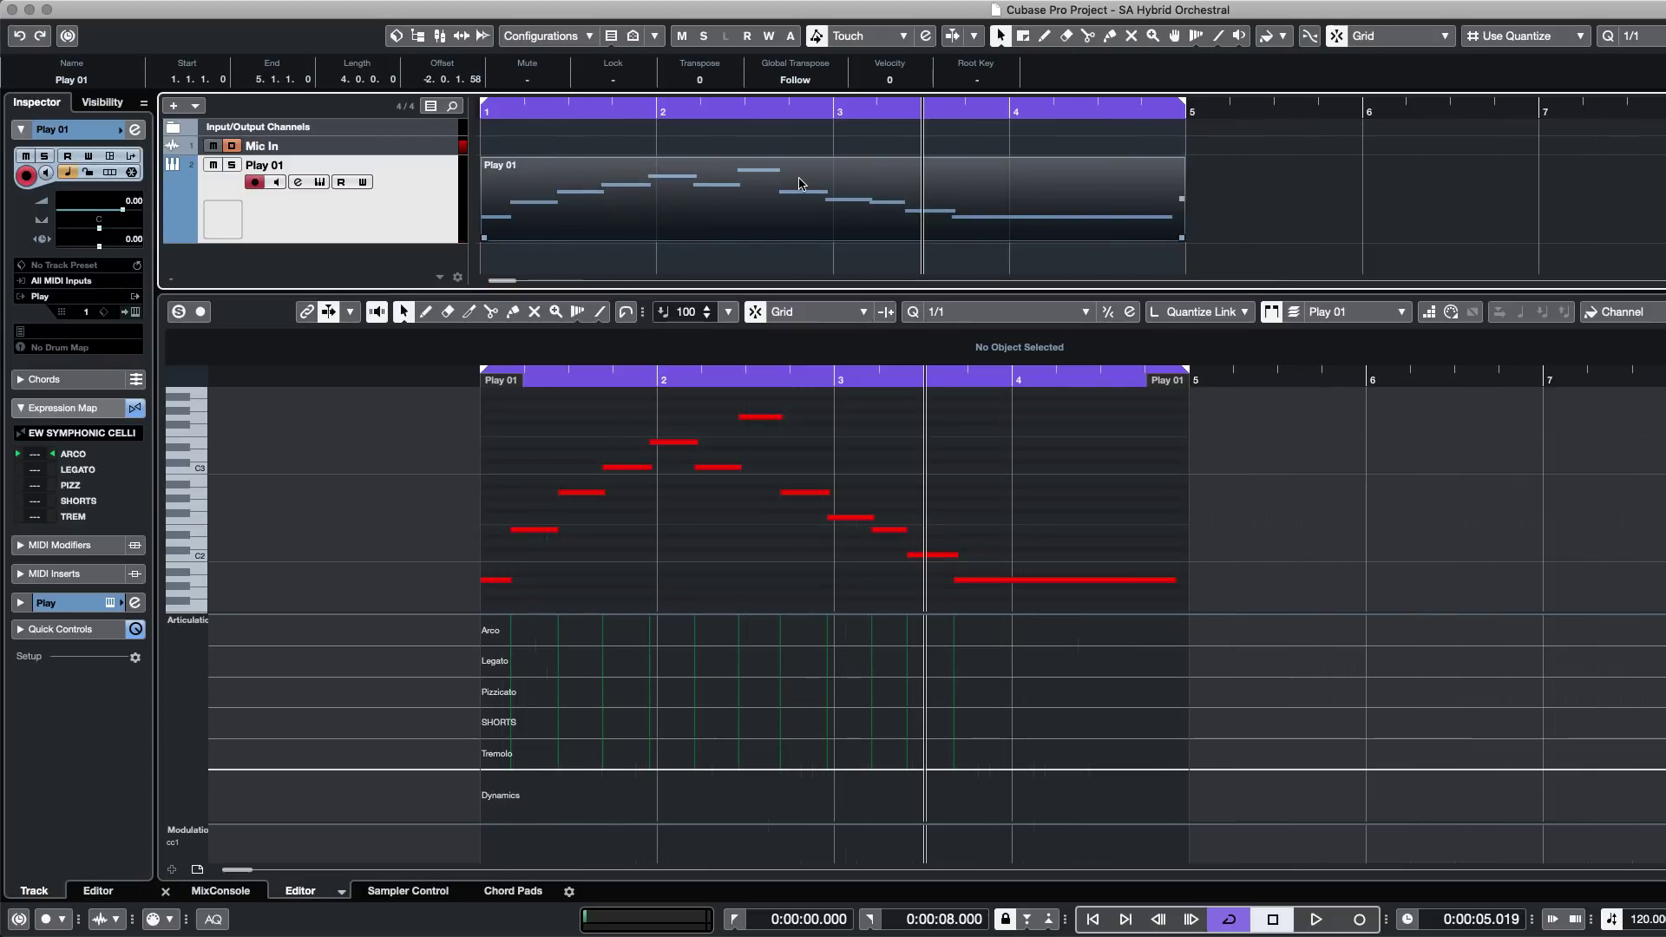
left_click(920, 491)
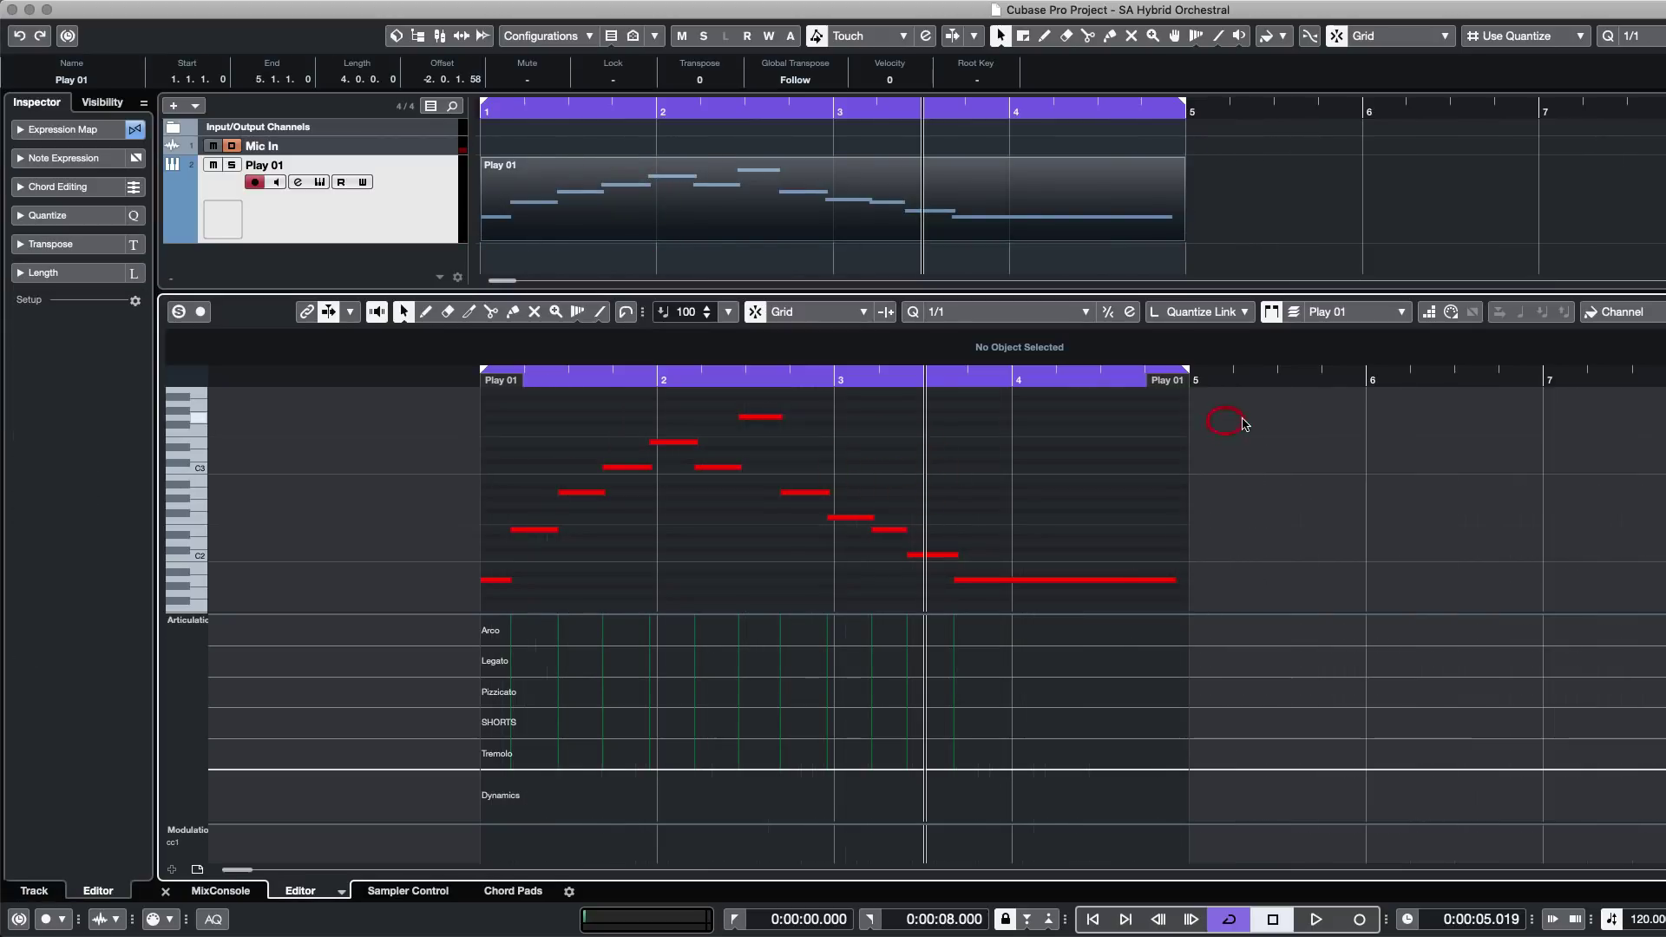
key("super+a")
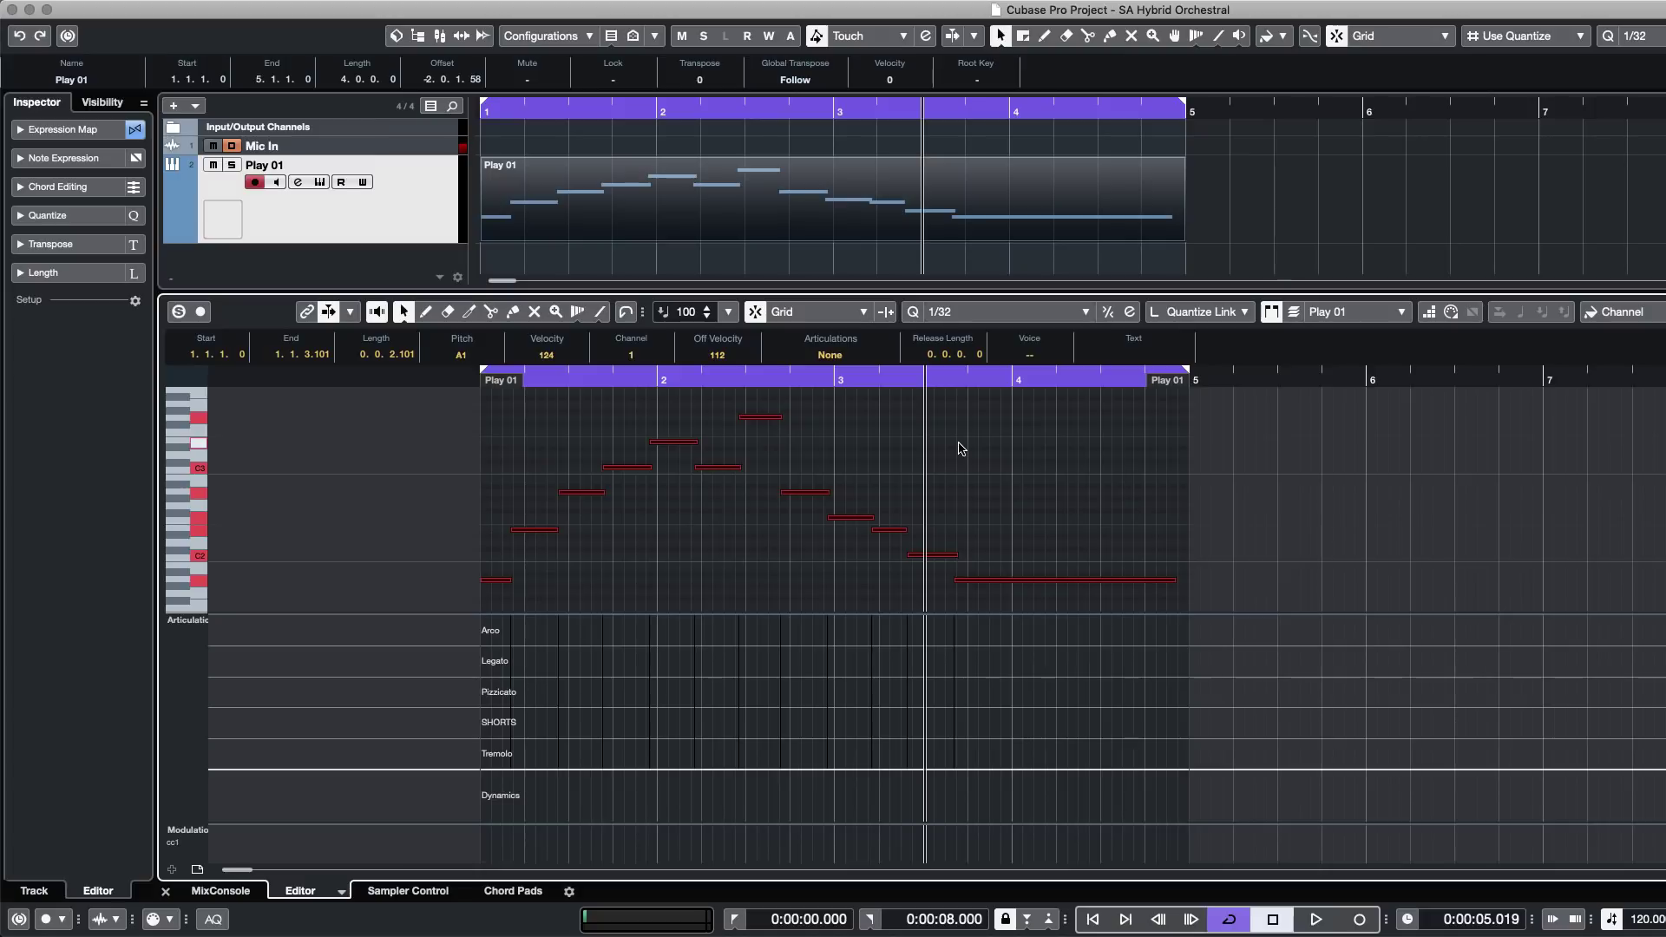
key("q")
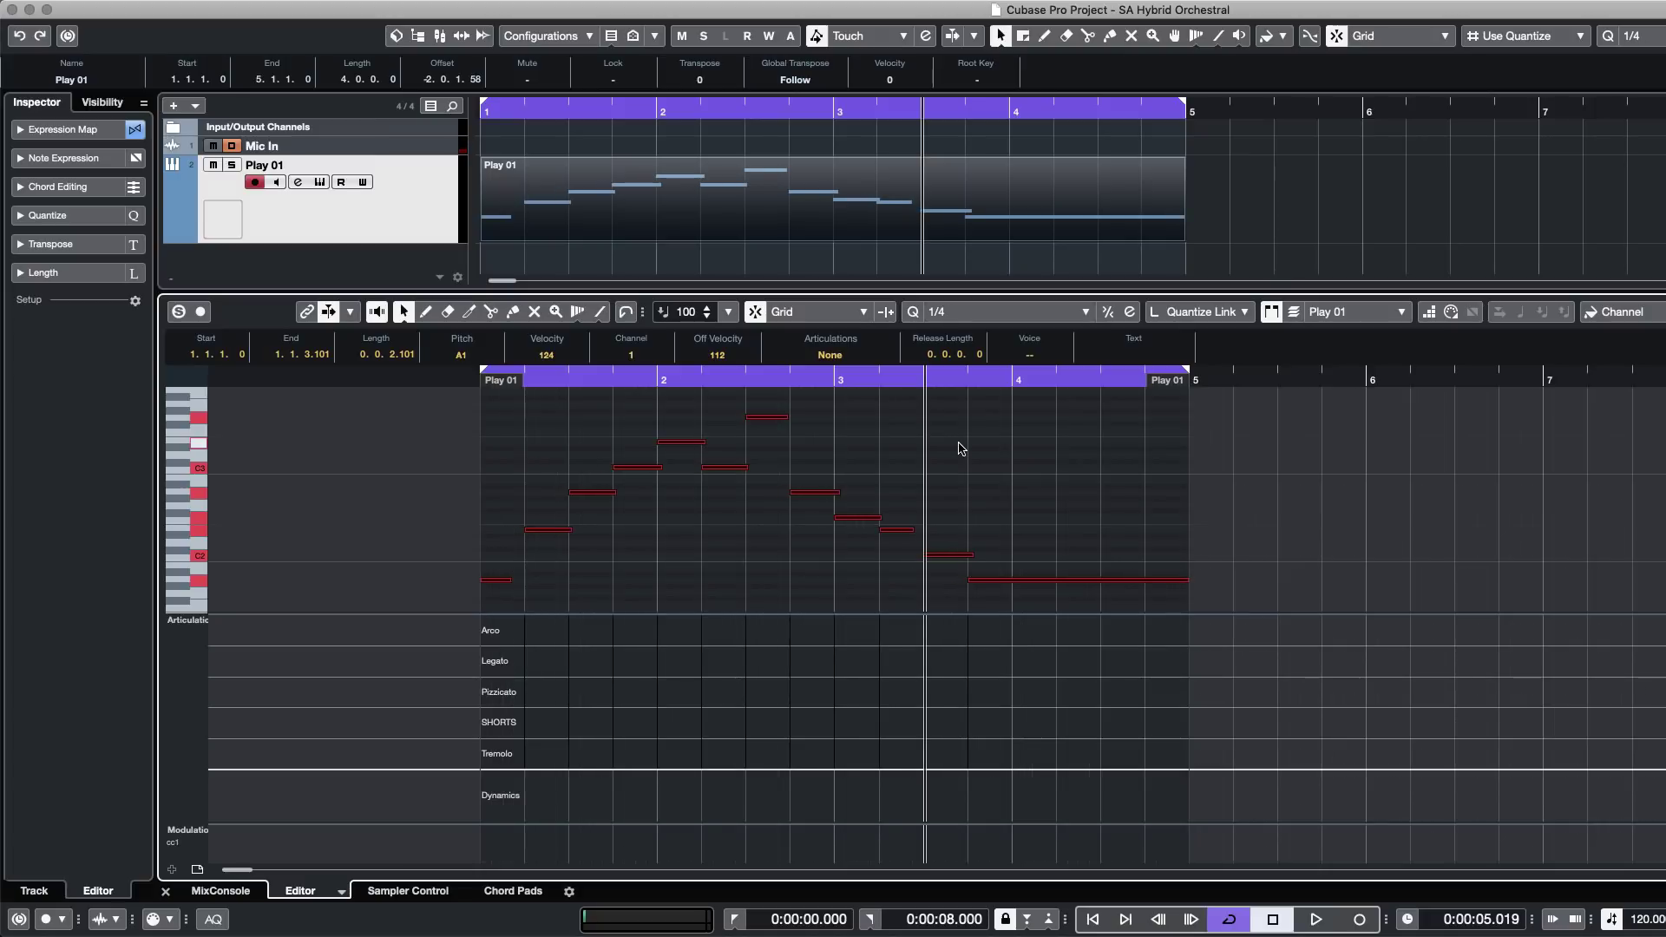
Play back the quantized melody from bar 1.
left_click_drag(530, 113, 213, 108)
key("space")
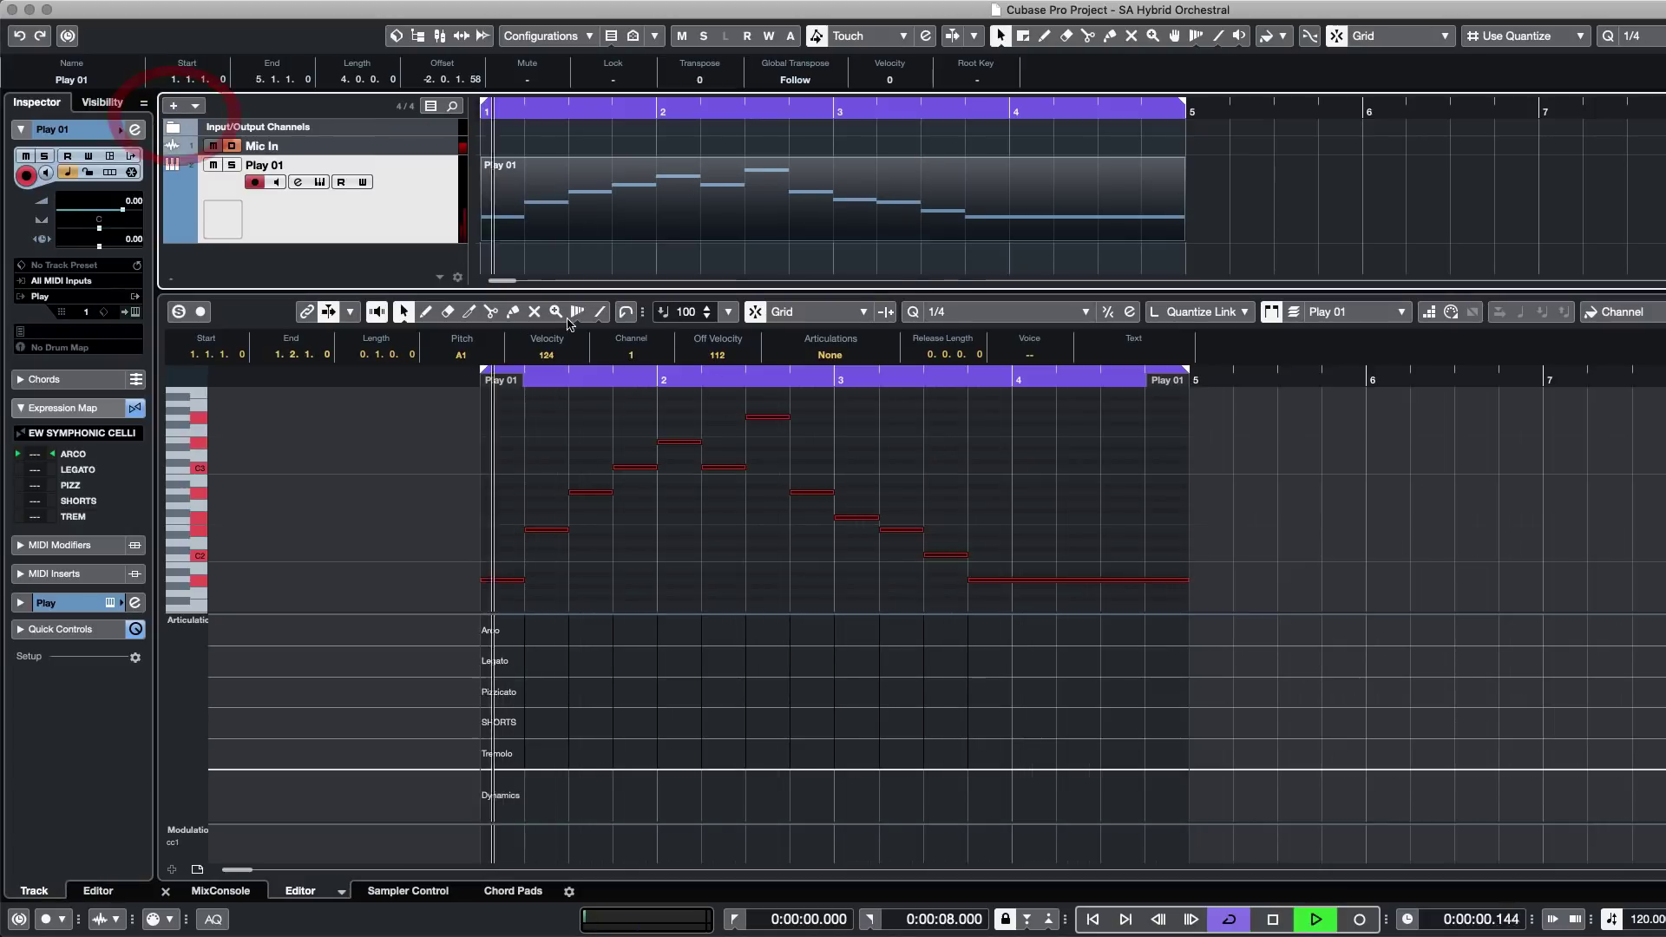
left_click(1023, 502)
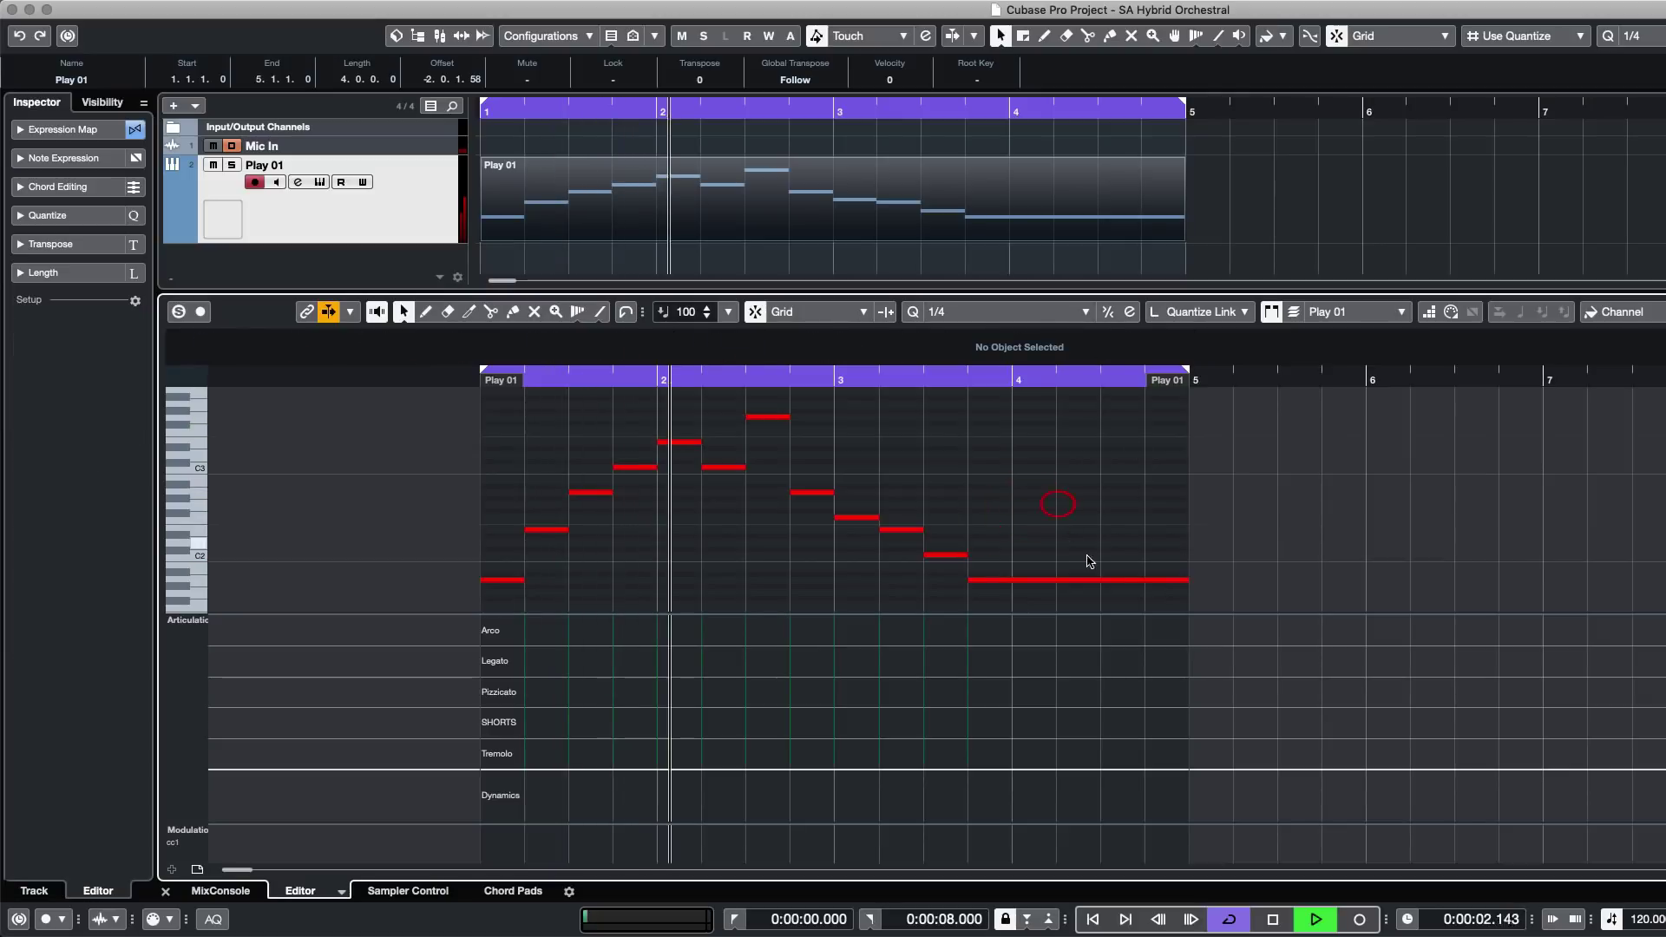
Duplicate the Play 01 part three times in a row so that the copies reach bar 17.
left_click(1318, 227)
key("g")
key("g")
key("g")
key("g")
key("g")
key("g")
key("g")
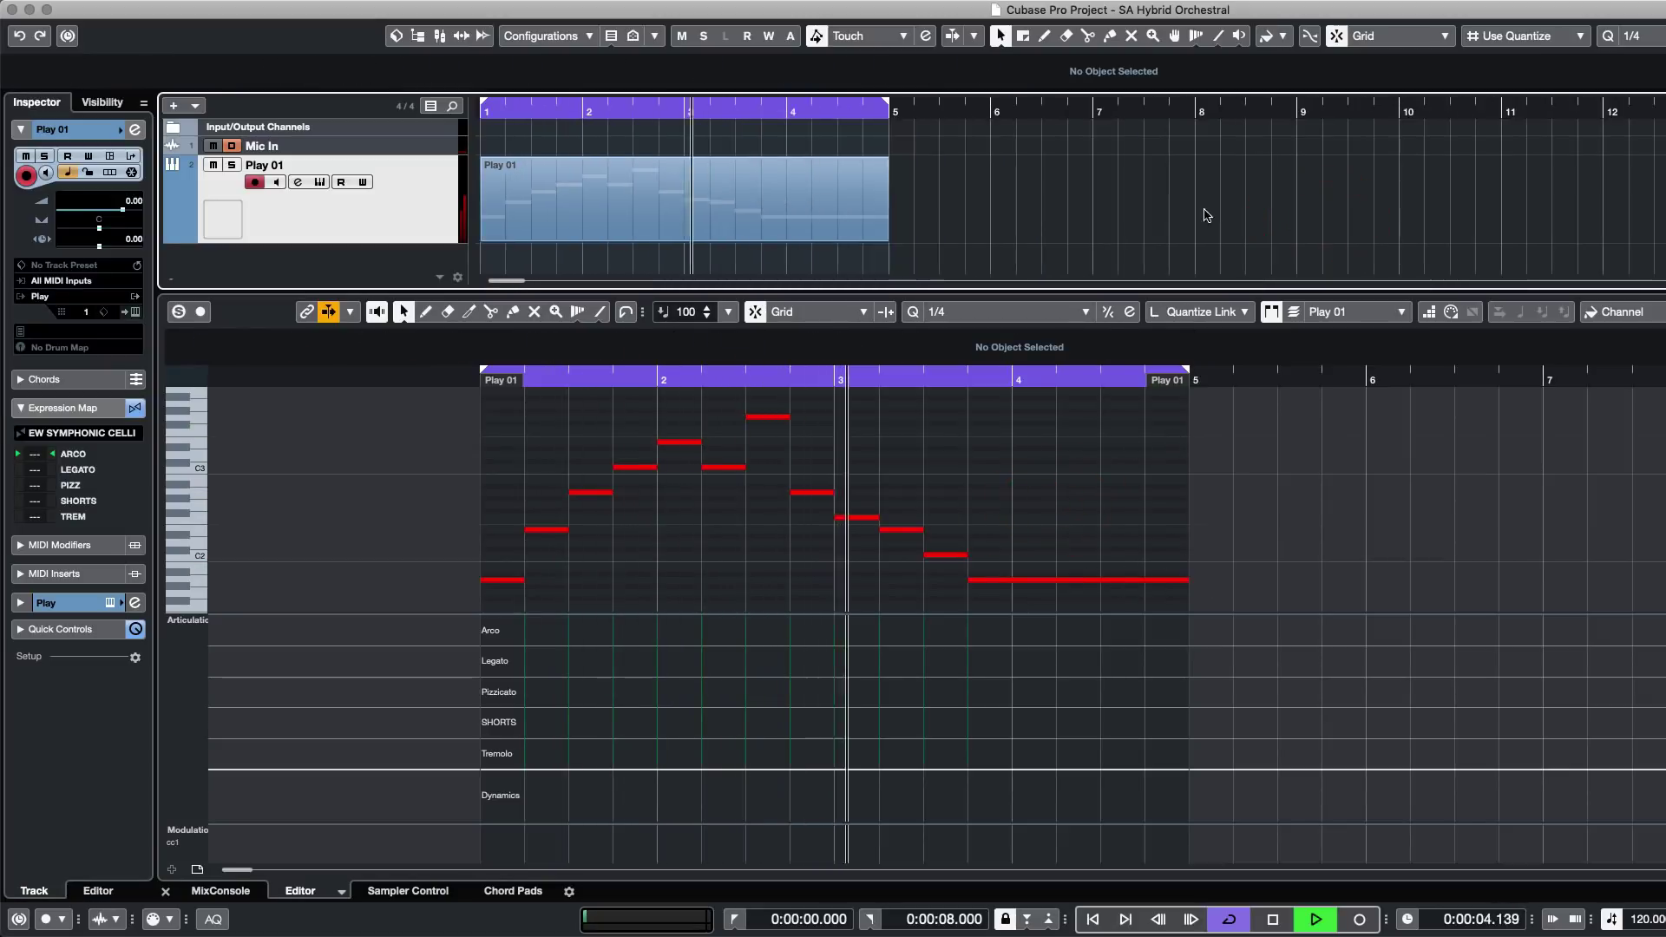
left_click_drag(920, 213, 267, 209)
key("super+d")
key("super+d")
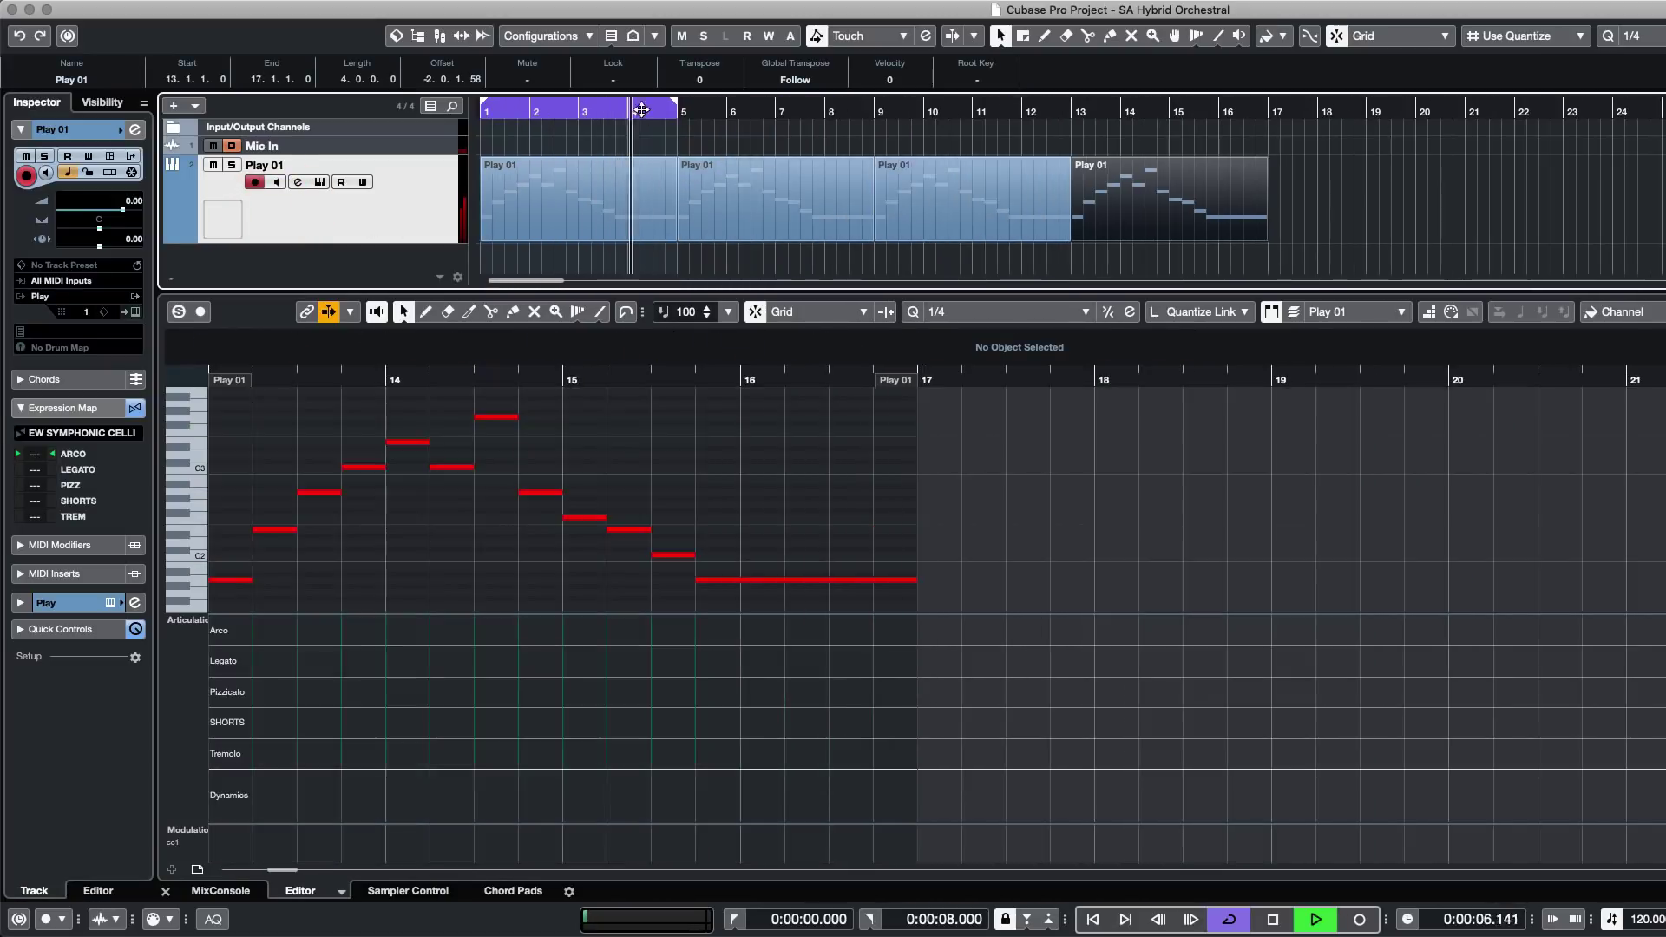
Stop playback and extend the cycle range to bar 17.
key("space")
left_click(673, 109)
left_click_drag(674, 108, 1268, 108)
Glue the four consecutive Play 01 parts into one continuous part.
key("5")
left_click(517, 212, "alt")
key("1")
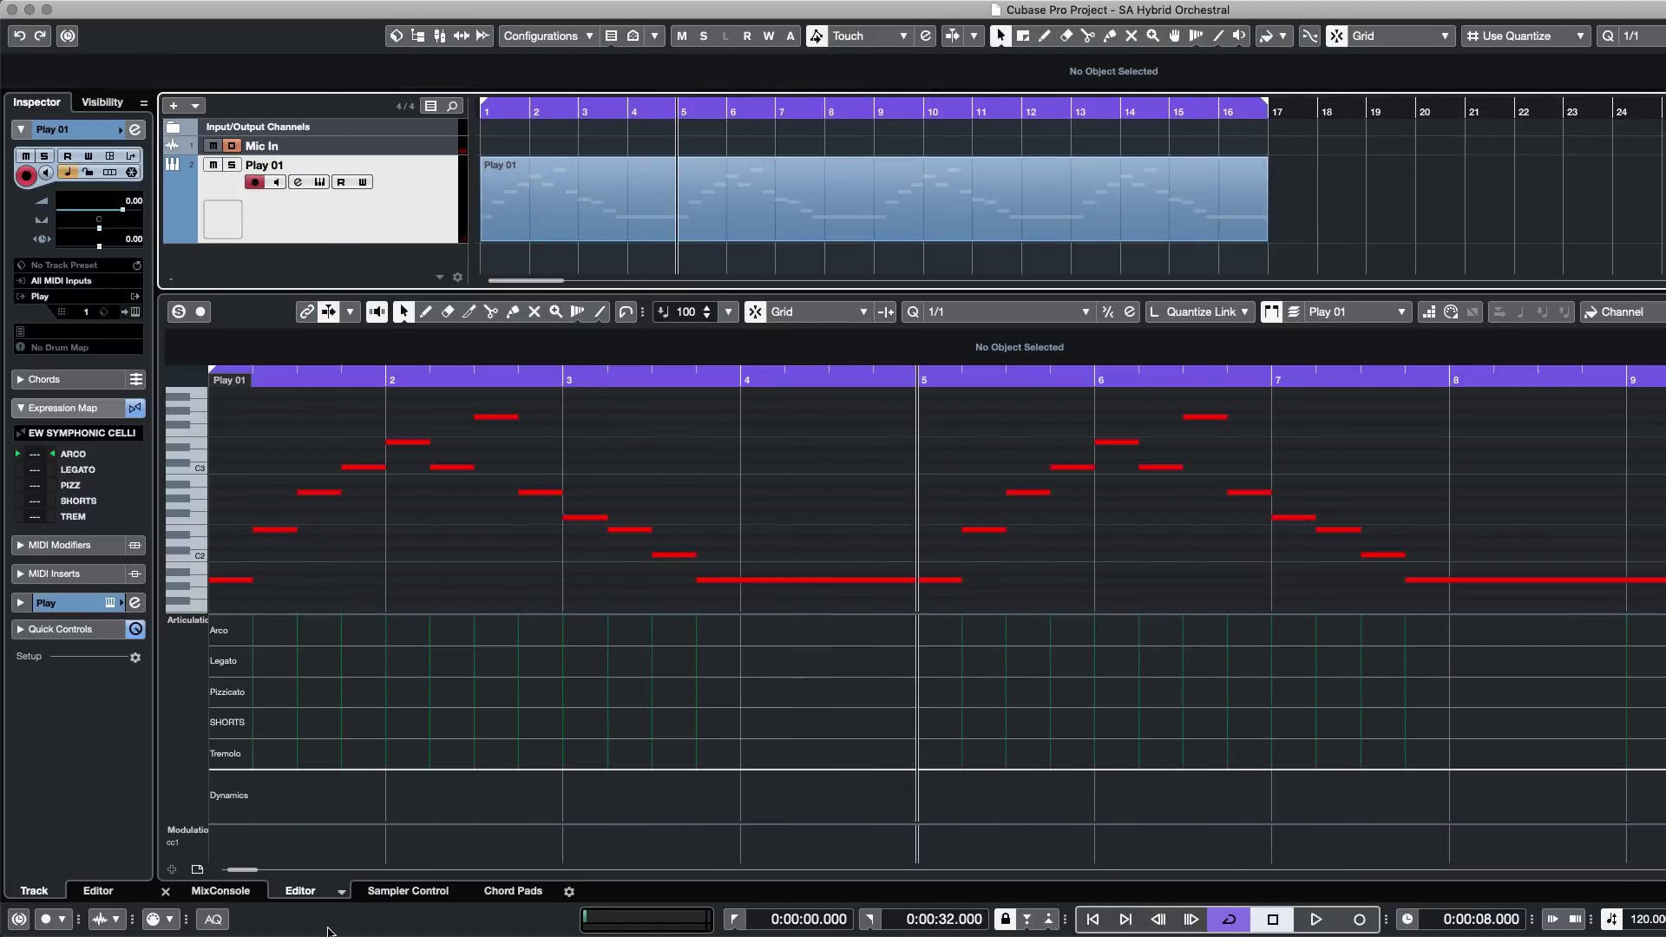
Set the quantize value to 1/16.
key("g")
key("g")
key("g")
left_click(1022, 226)
key("alt+5")
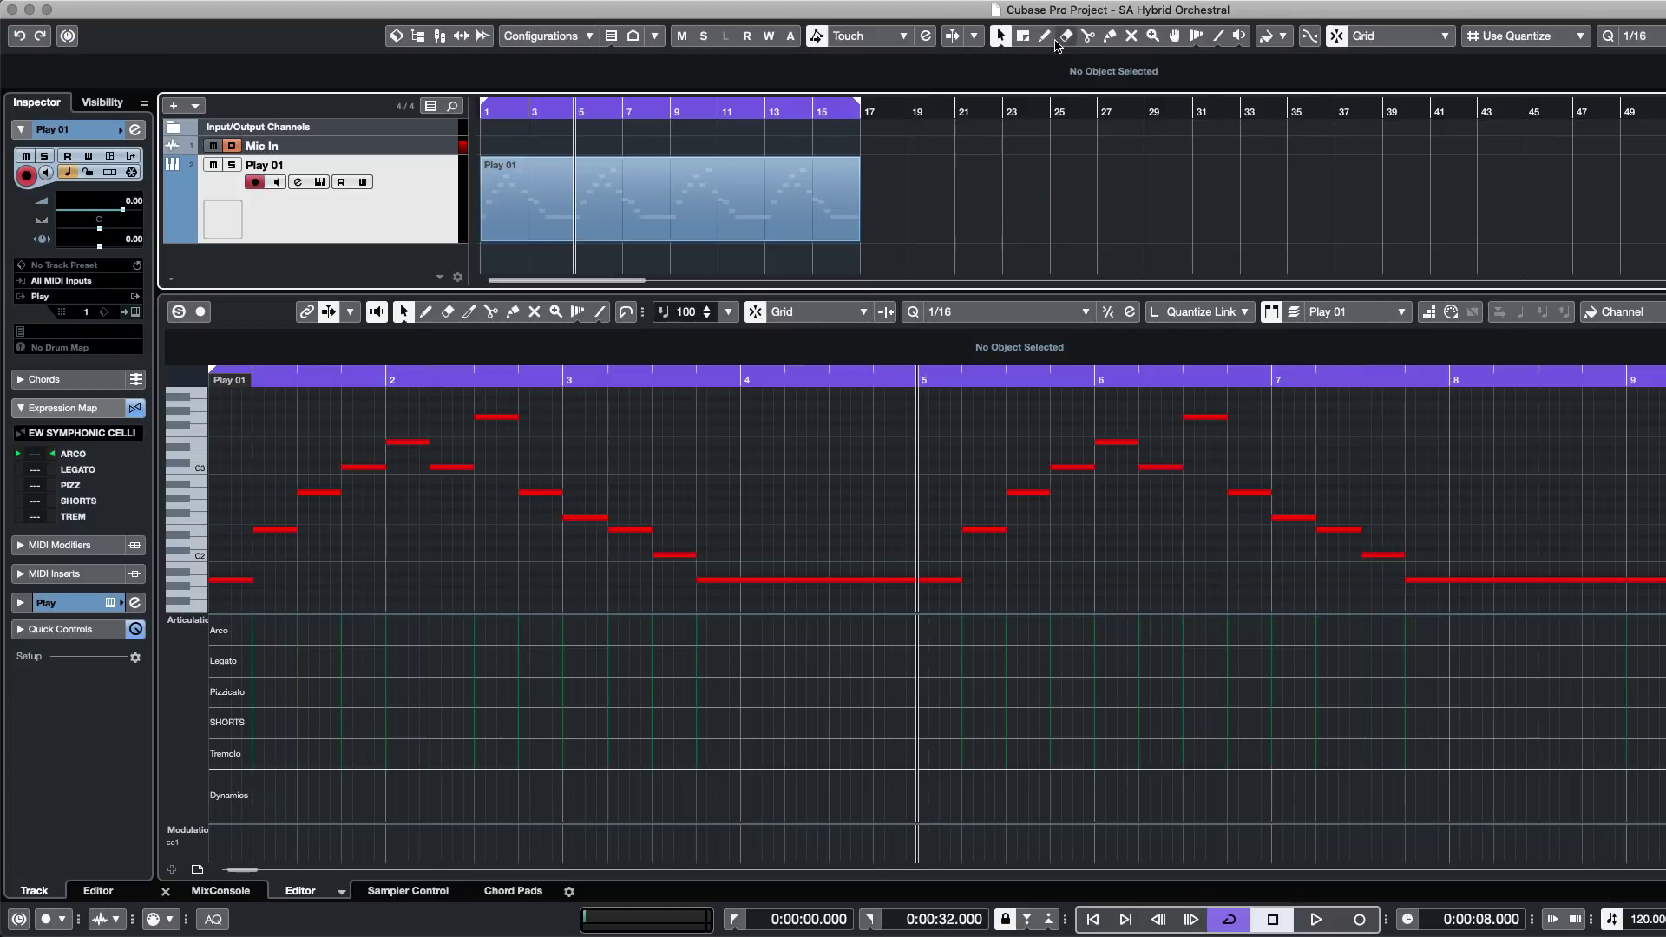
Draw articulations along the melody: Arco from bar 1, Pizzicato from 5.2, and Legato from bar 7.
left_click(217, 634)
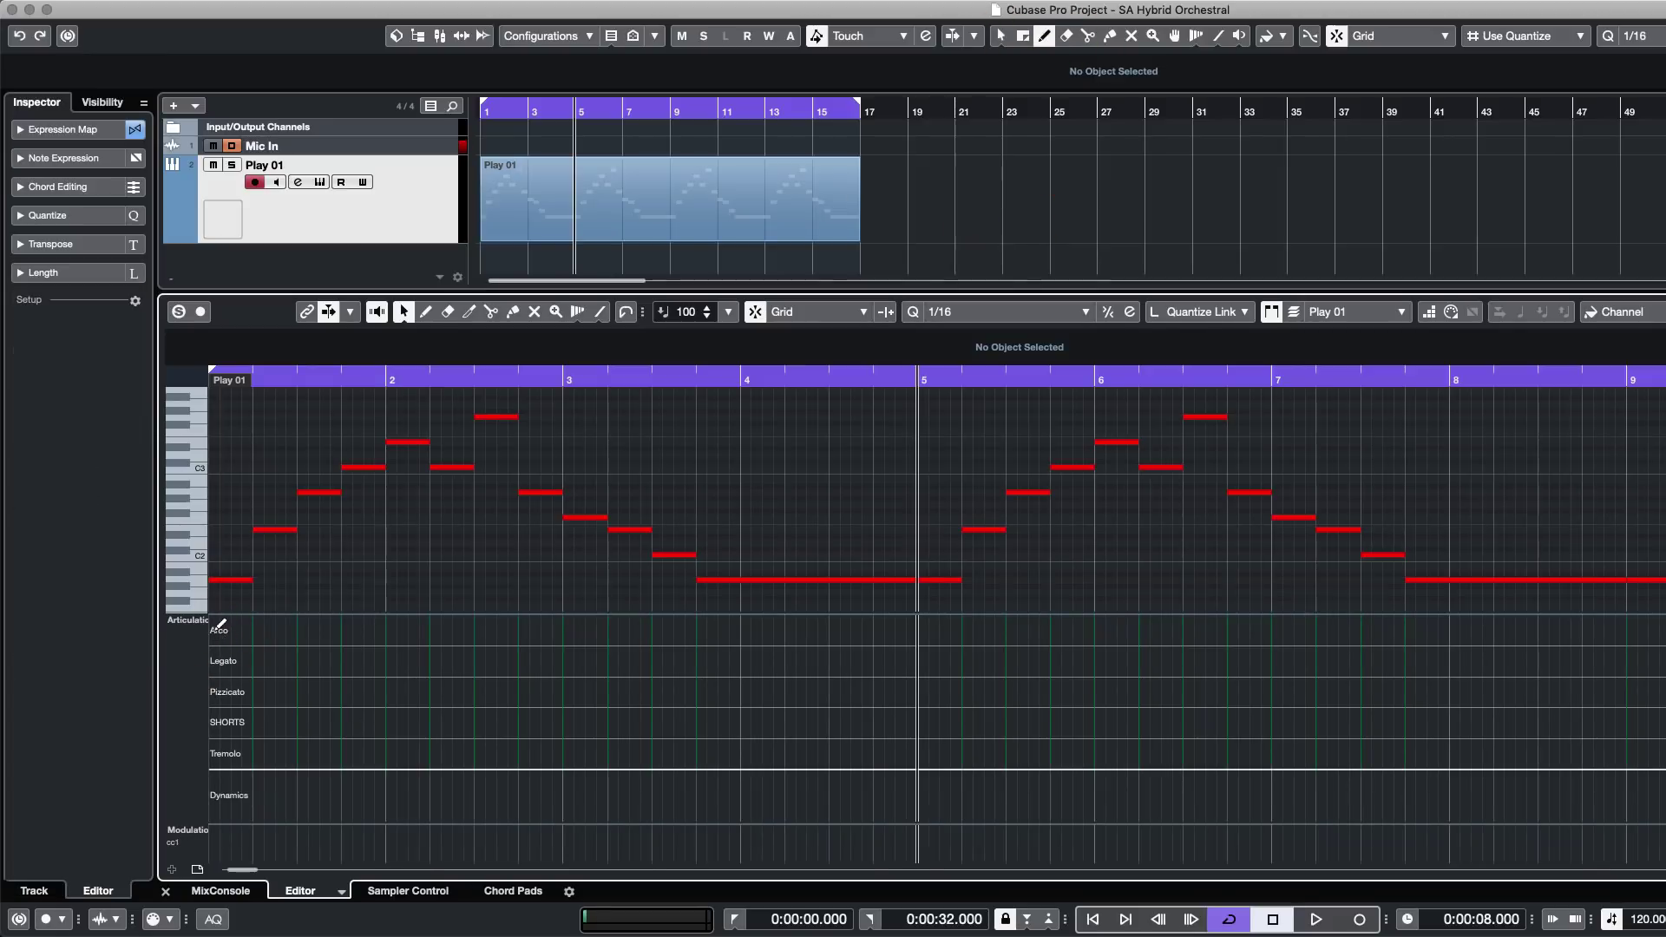
left_click(217, 631)
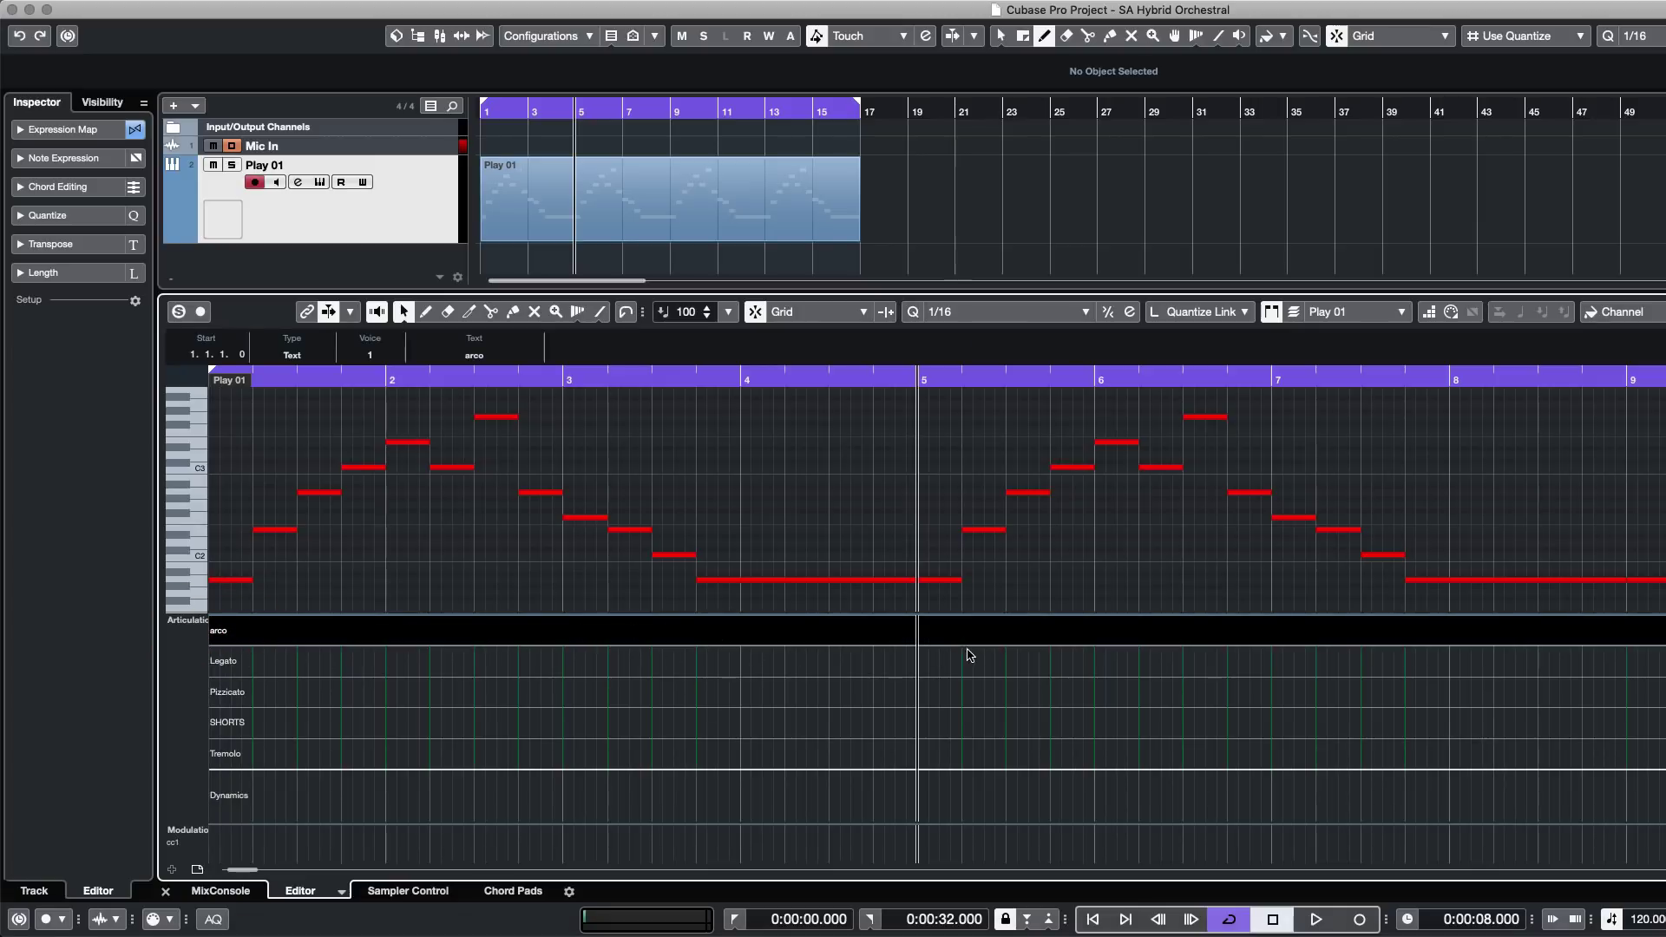
left_click(966, 690)
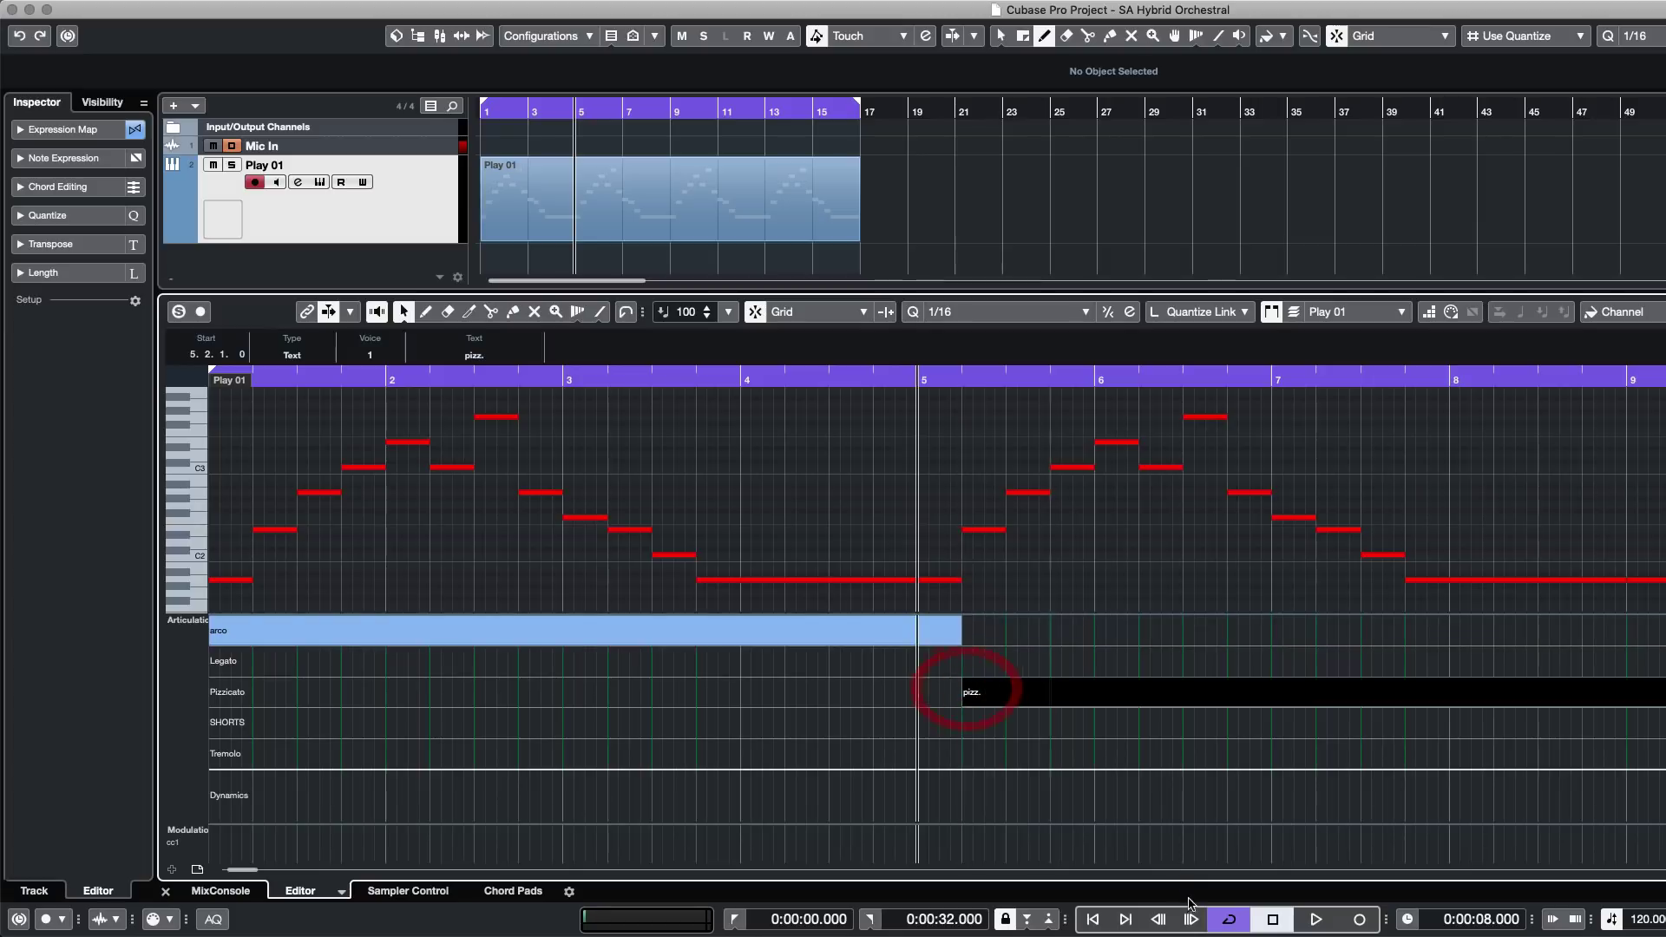
left_click(1281, 661)
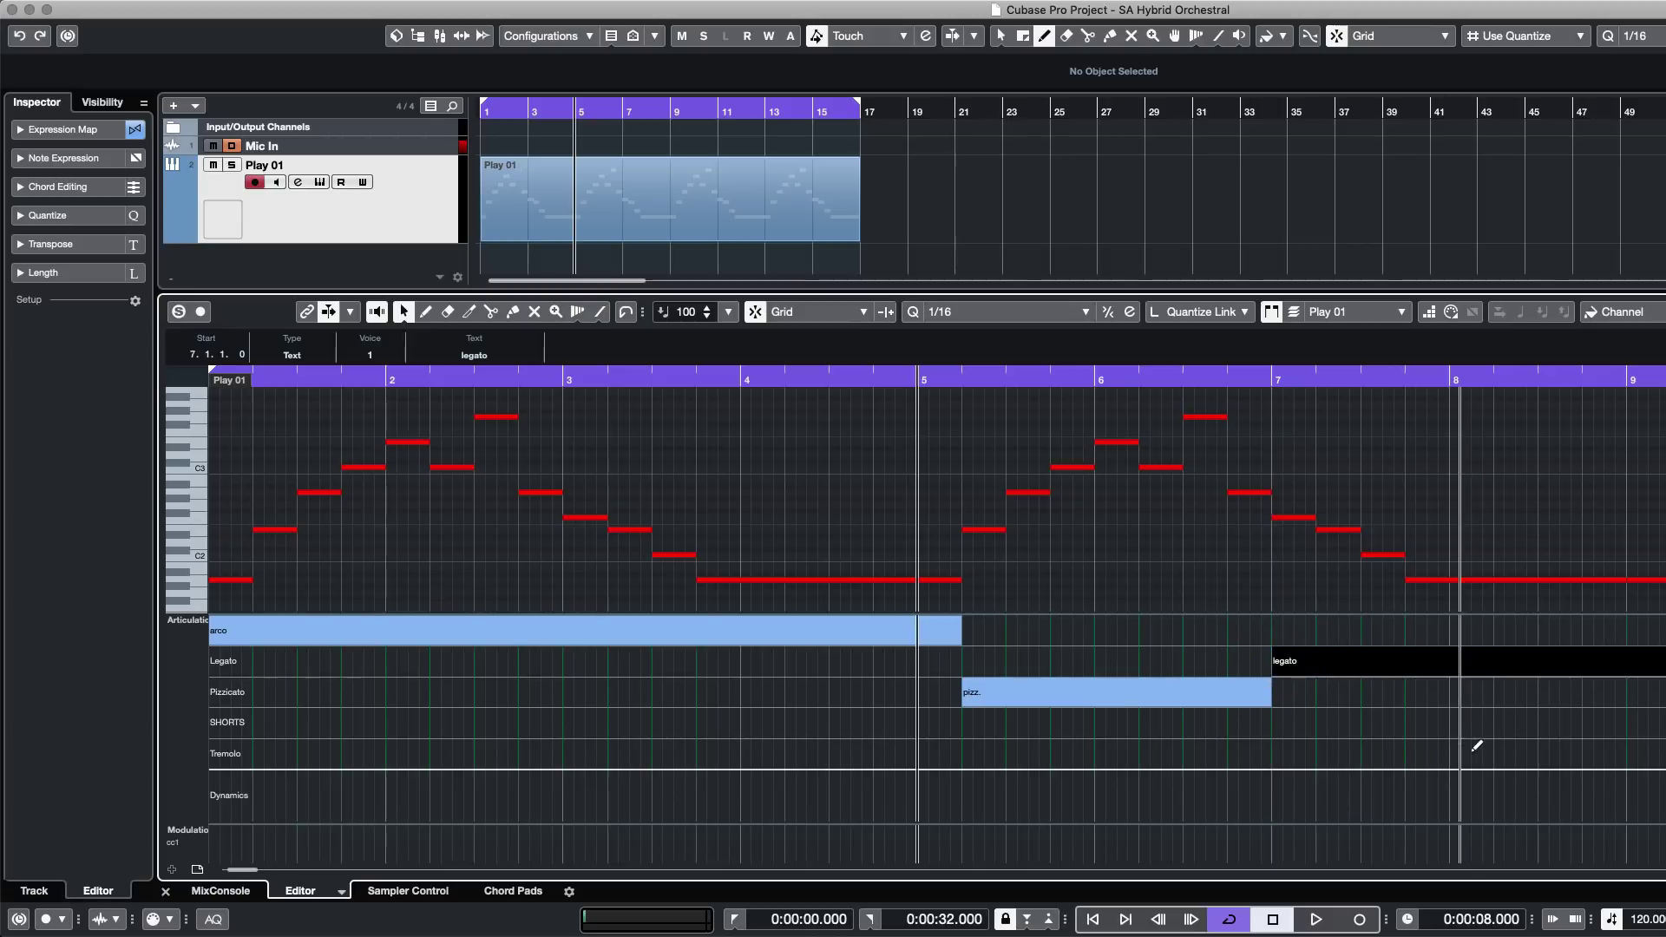
Try to place a Tremolo articulation on the note at 9.2 and remove it again.
left_click(1659, 754)
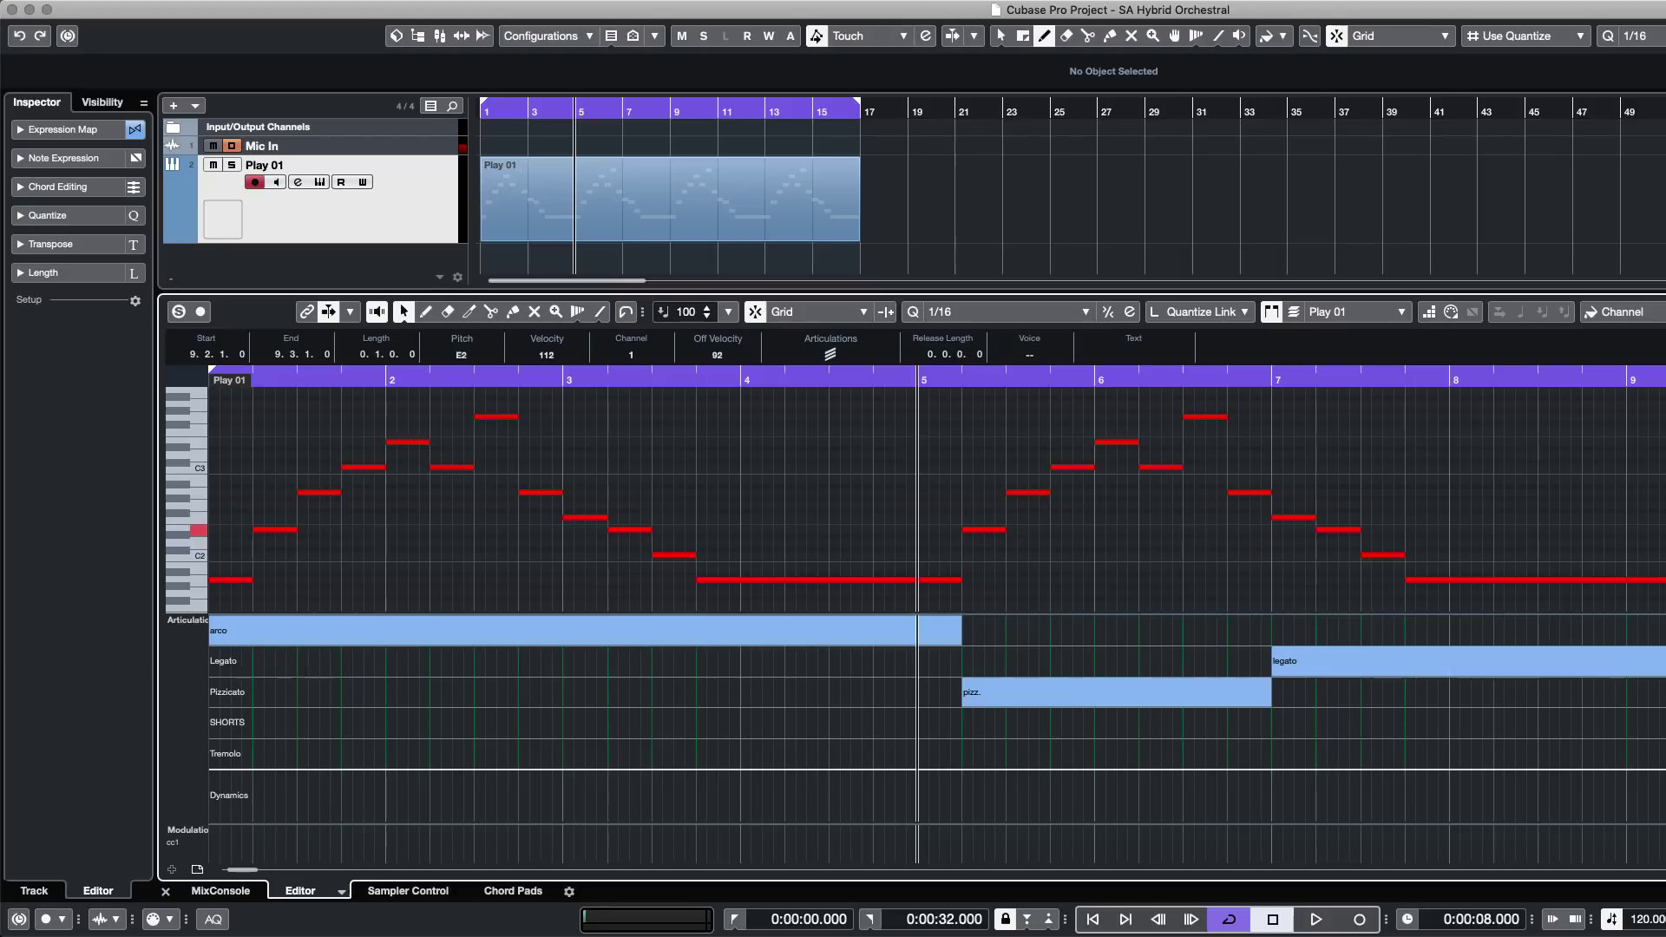
scroll(1660, 754, "down", 5)
scroll(1249, 782, "right", 4)
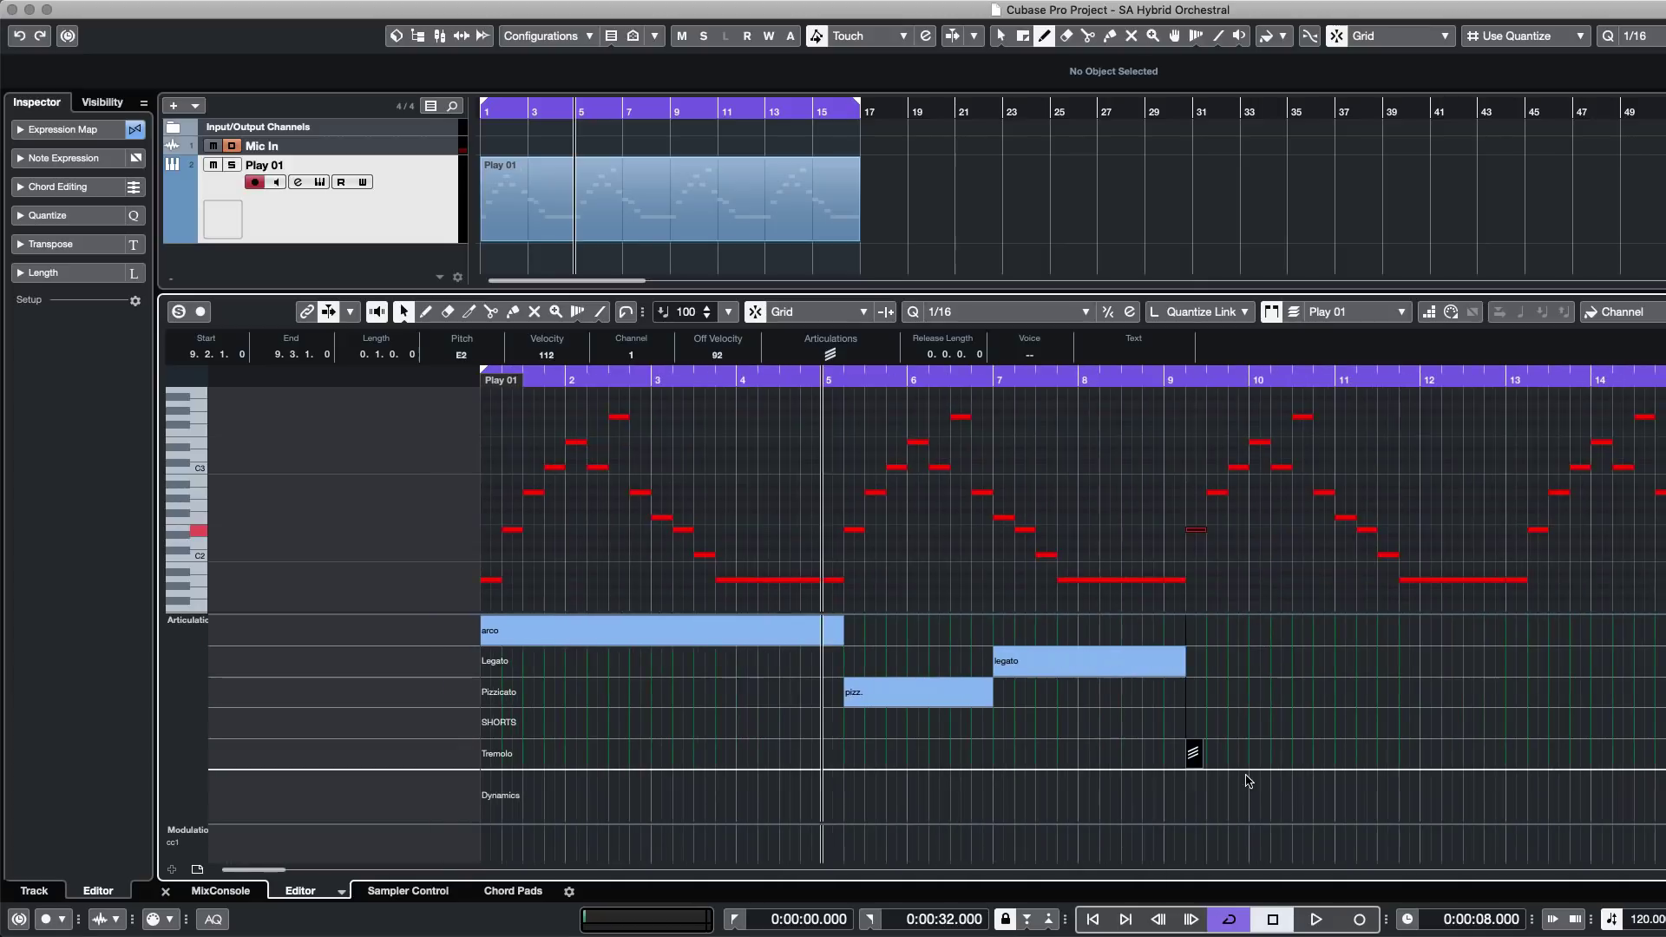
left_click(1196, 755)
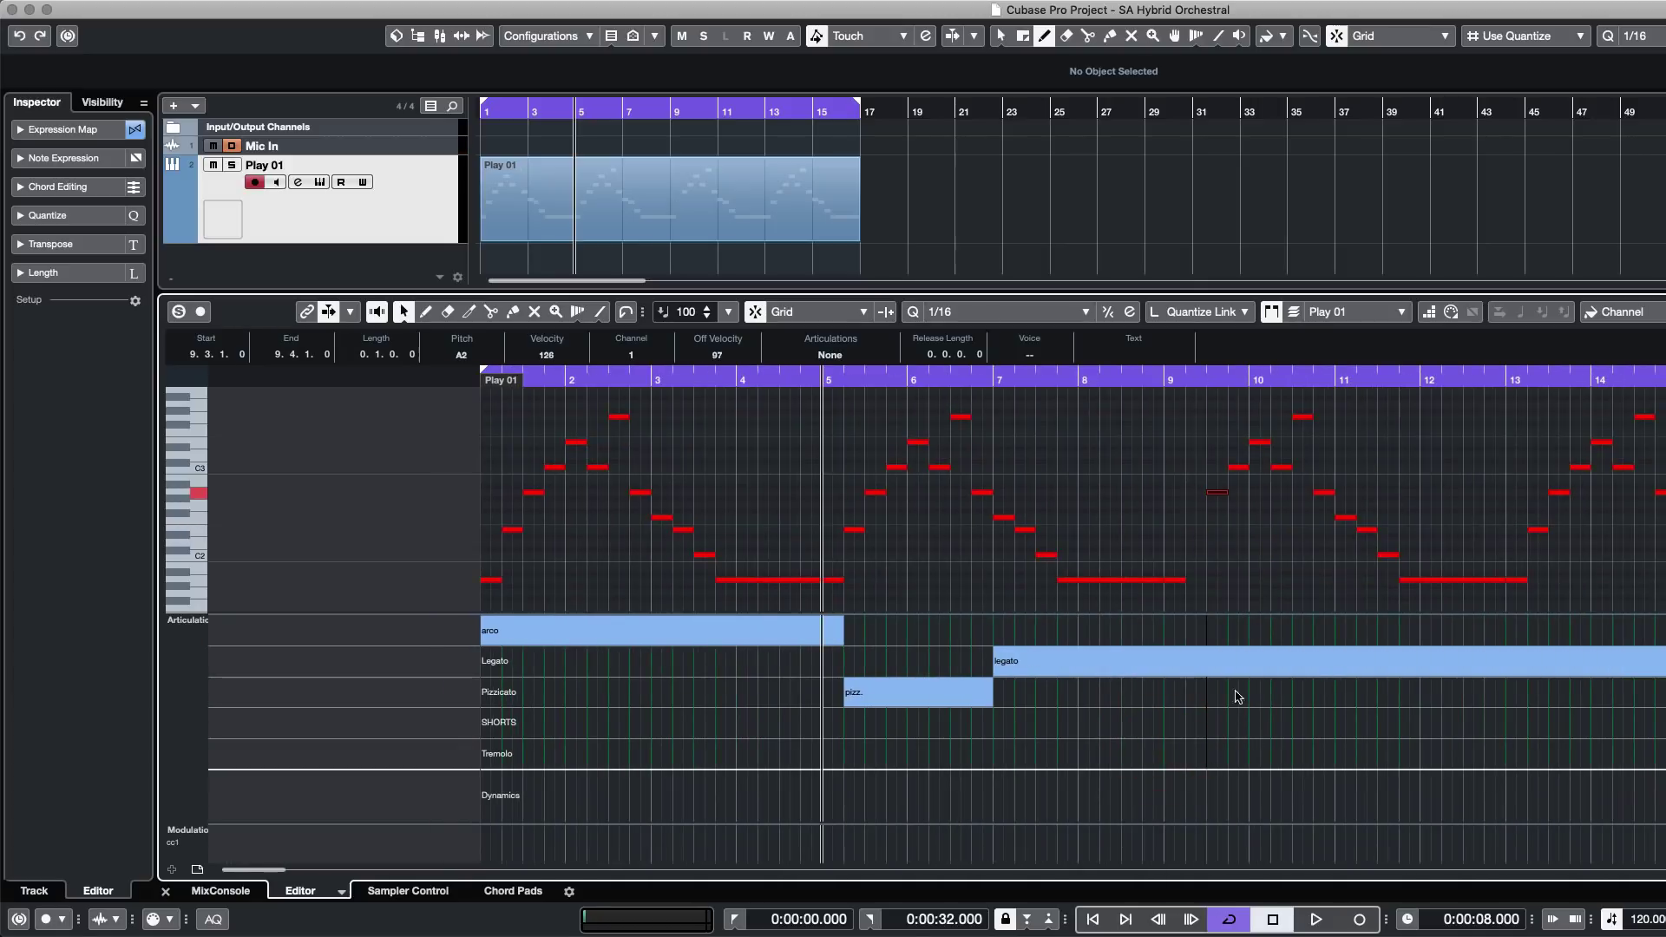
Try to draw the Tremolo articulation continuously from 9.3 onward, with the quantize value at 1/16.
key("alt+1")
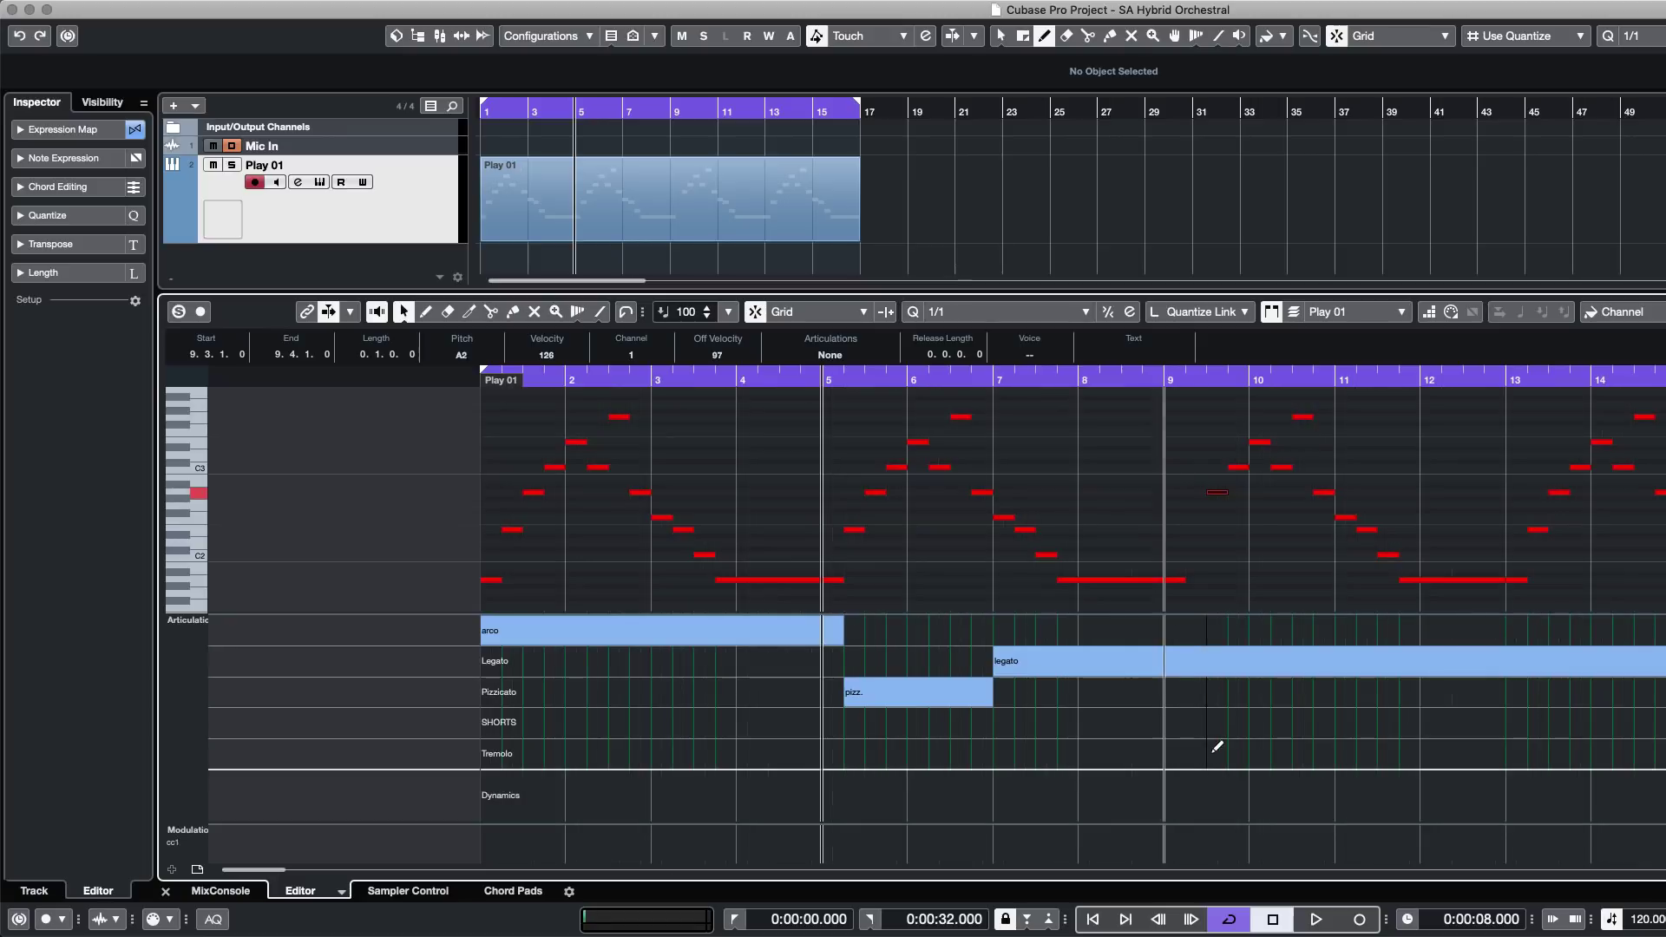
scroll(1216, 558, "down", 2)
key("alt+5")
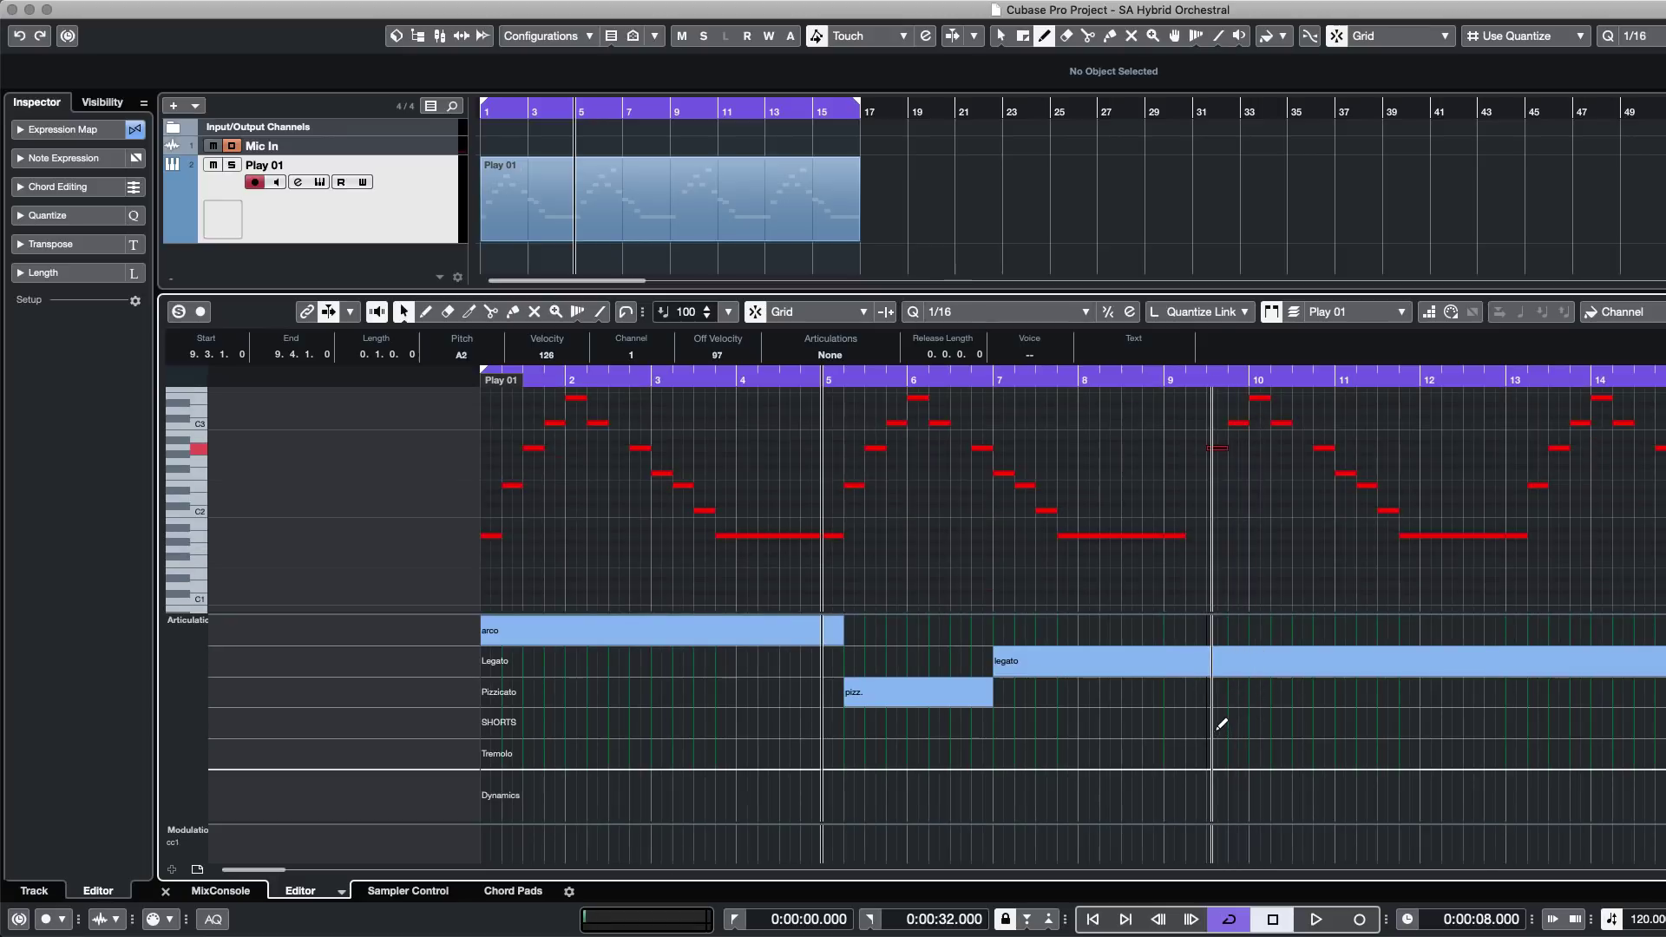
left_click(1215, 753)
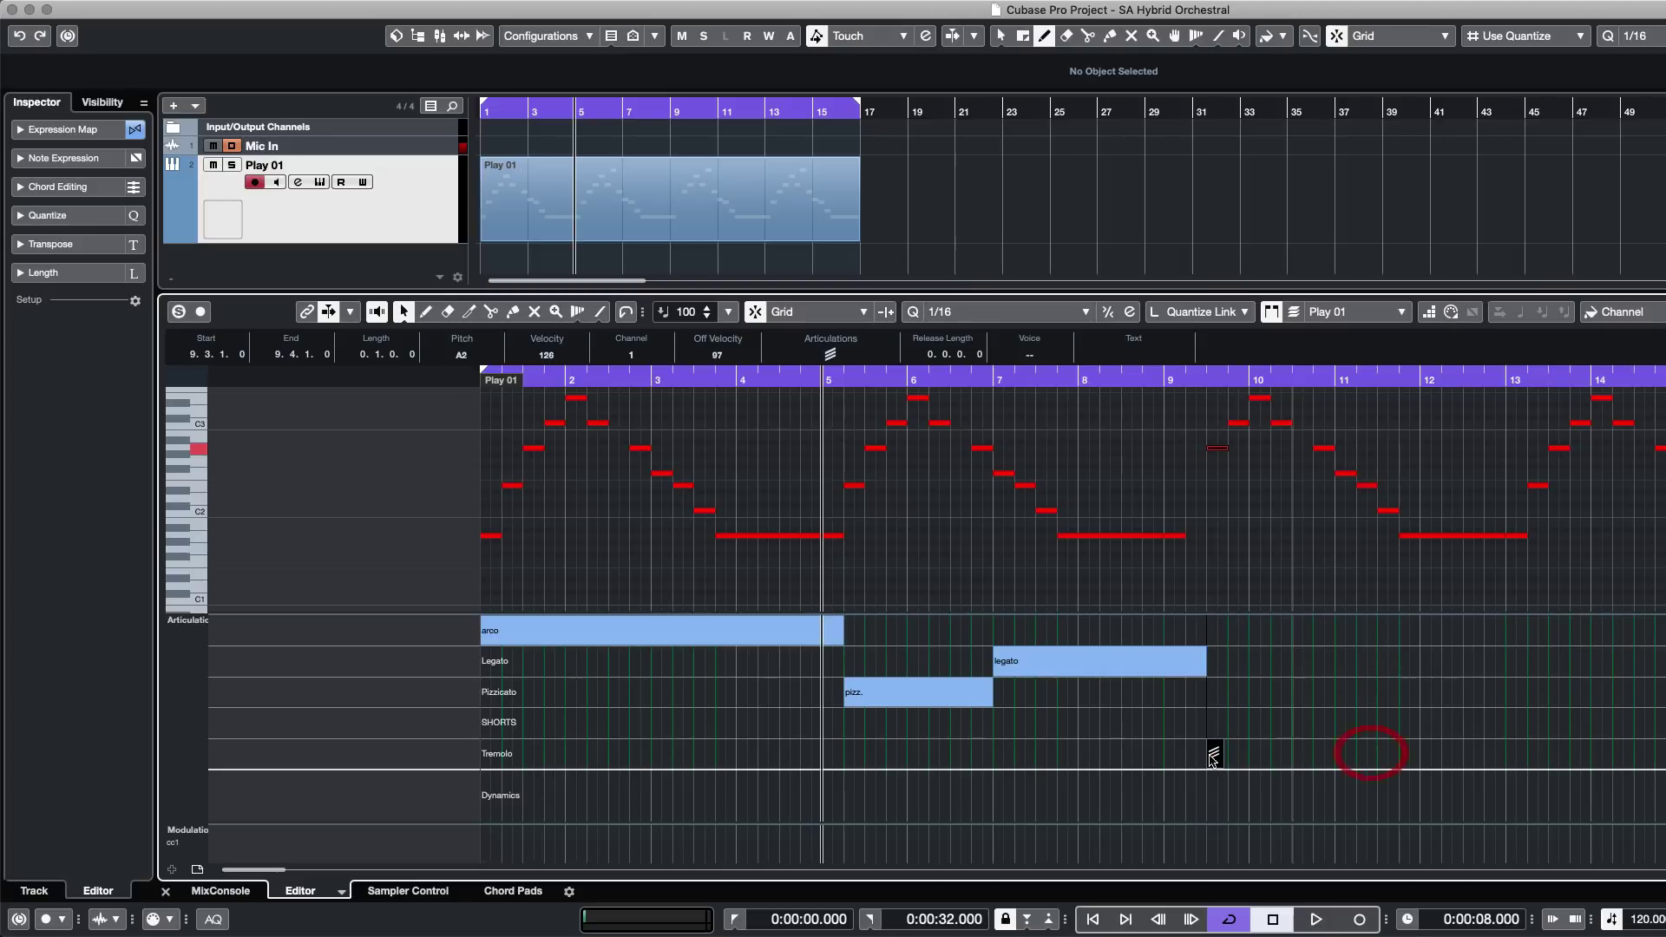
left_click(1265, 755)
mouse_move(1267, 760)
left_mouse_down()
mouse_move(1222, 756)
mouse_move(1296, 760)
mouse_move(1073, 758)
left_mouse_up()
left_click_drag(1354, 754, 1133, 750)
key("h")
key("h")
left_click(1207, 757)
scroll(1207, 756, "right", 6)
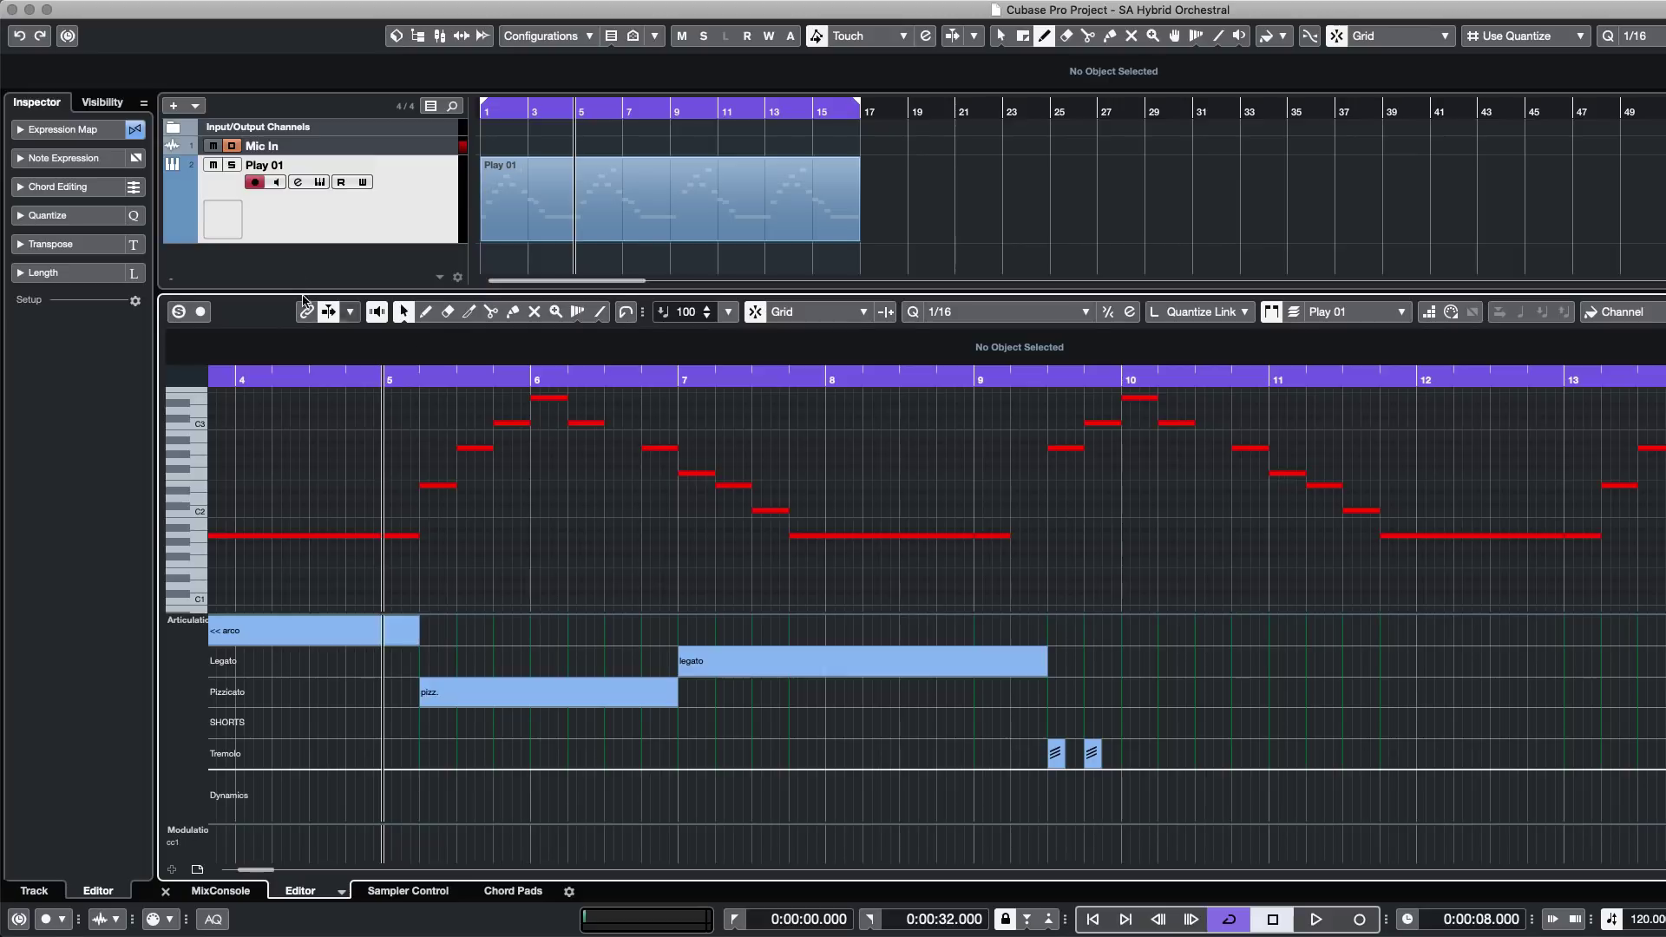
In the expression map setup, change the Tremolo articulation's type to Direction and close the setup.
left_click(326, 211)
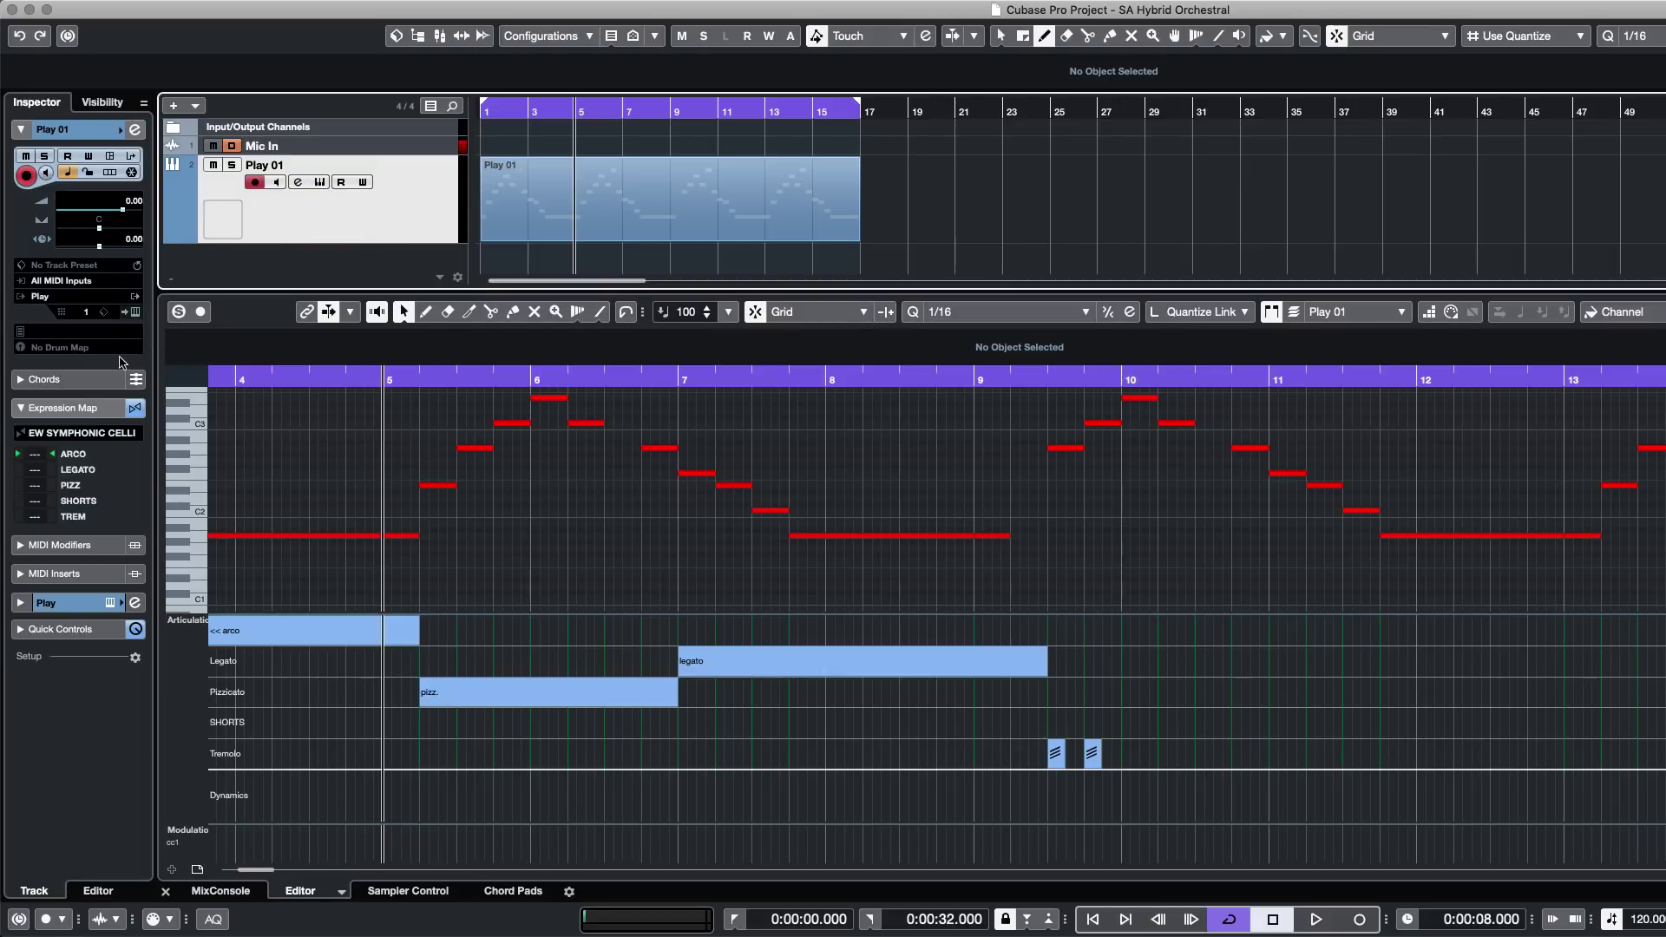
left_click(417, 194)
left_click(103, 431)
left_click(96, 478)
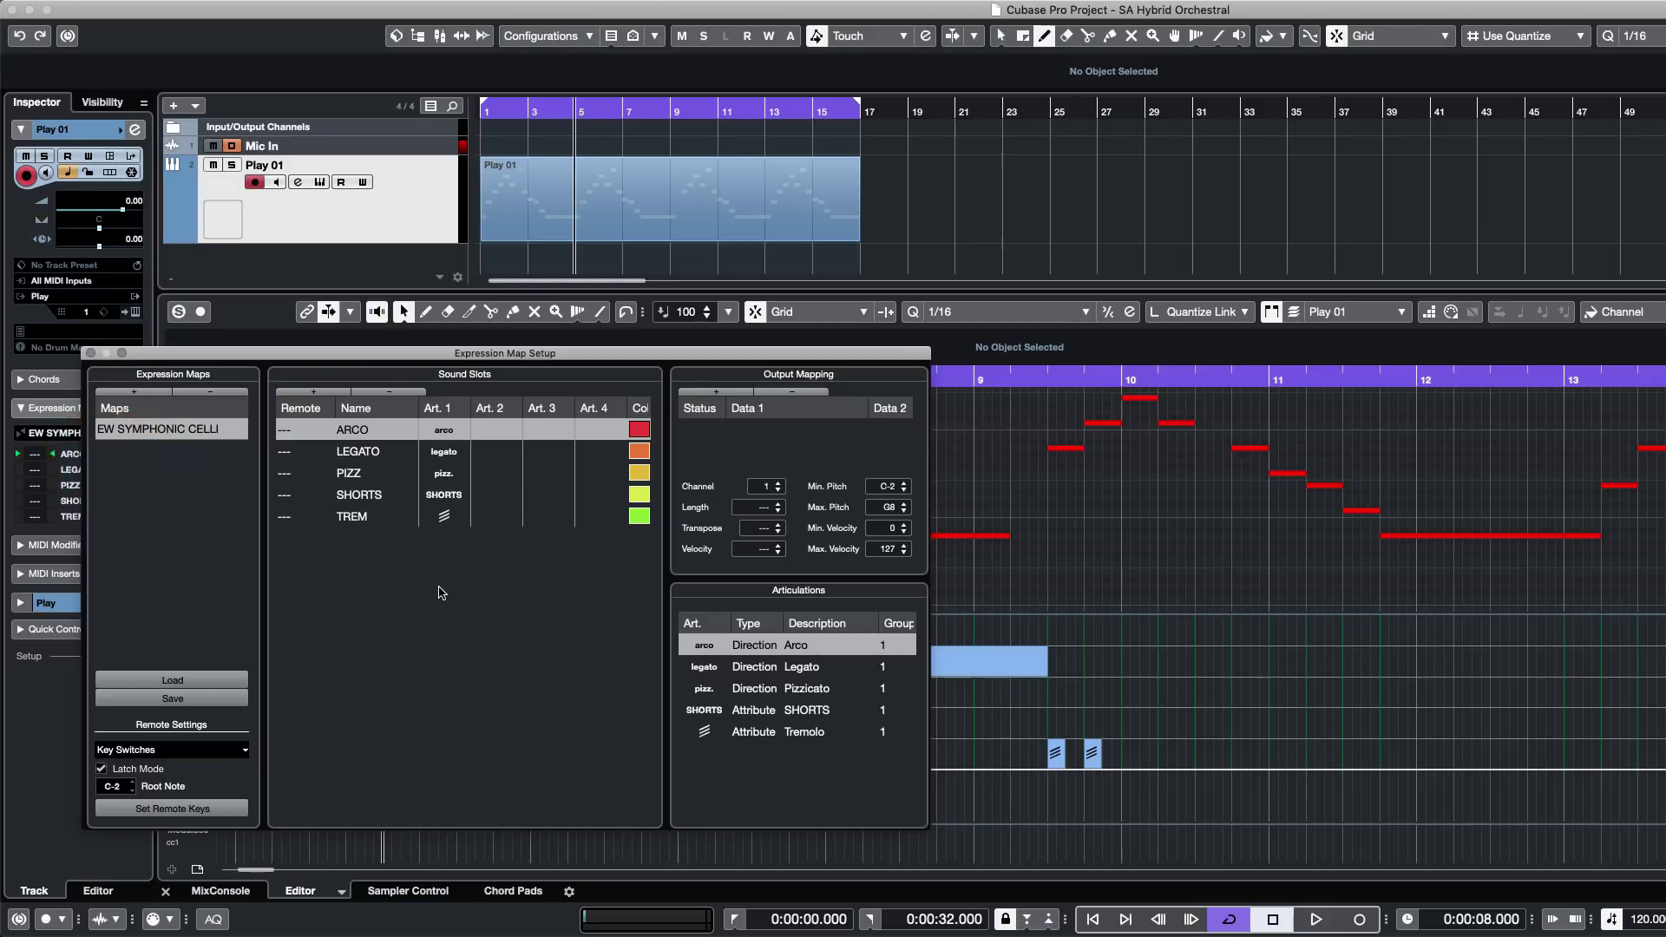
left_click(444, 516)
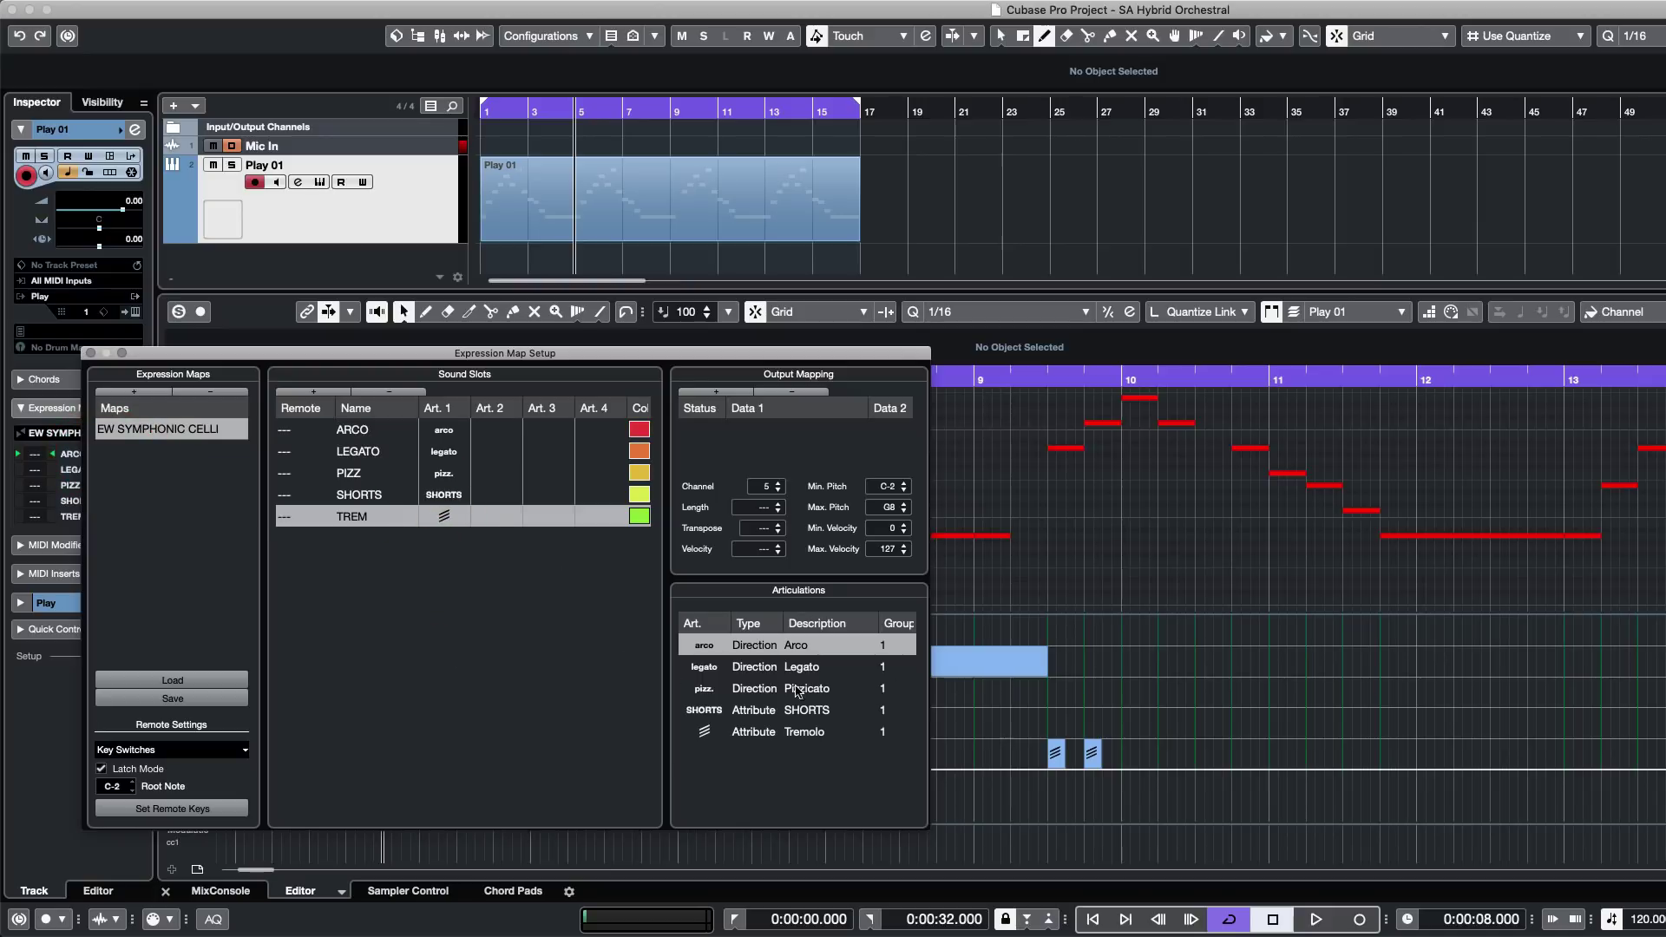
left_click(755, 734)
left_click(758, 733)
left_click(761, 747)
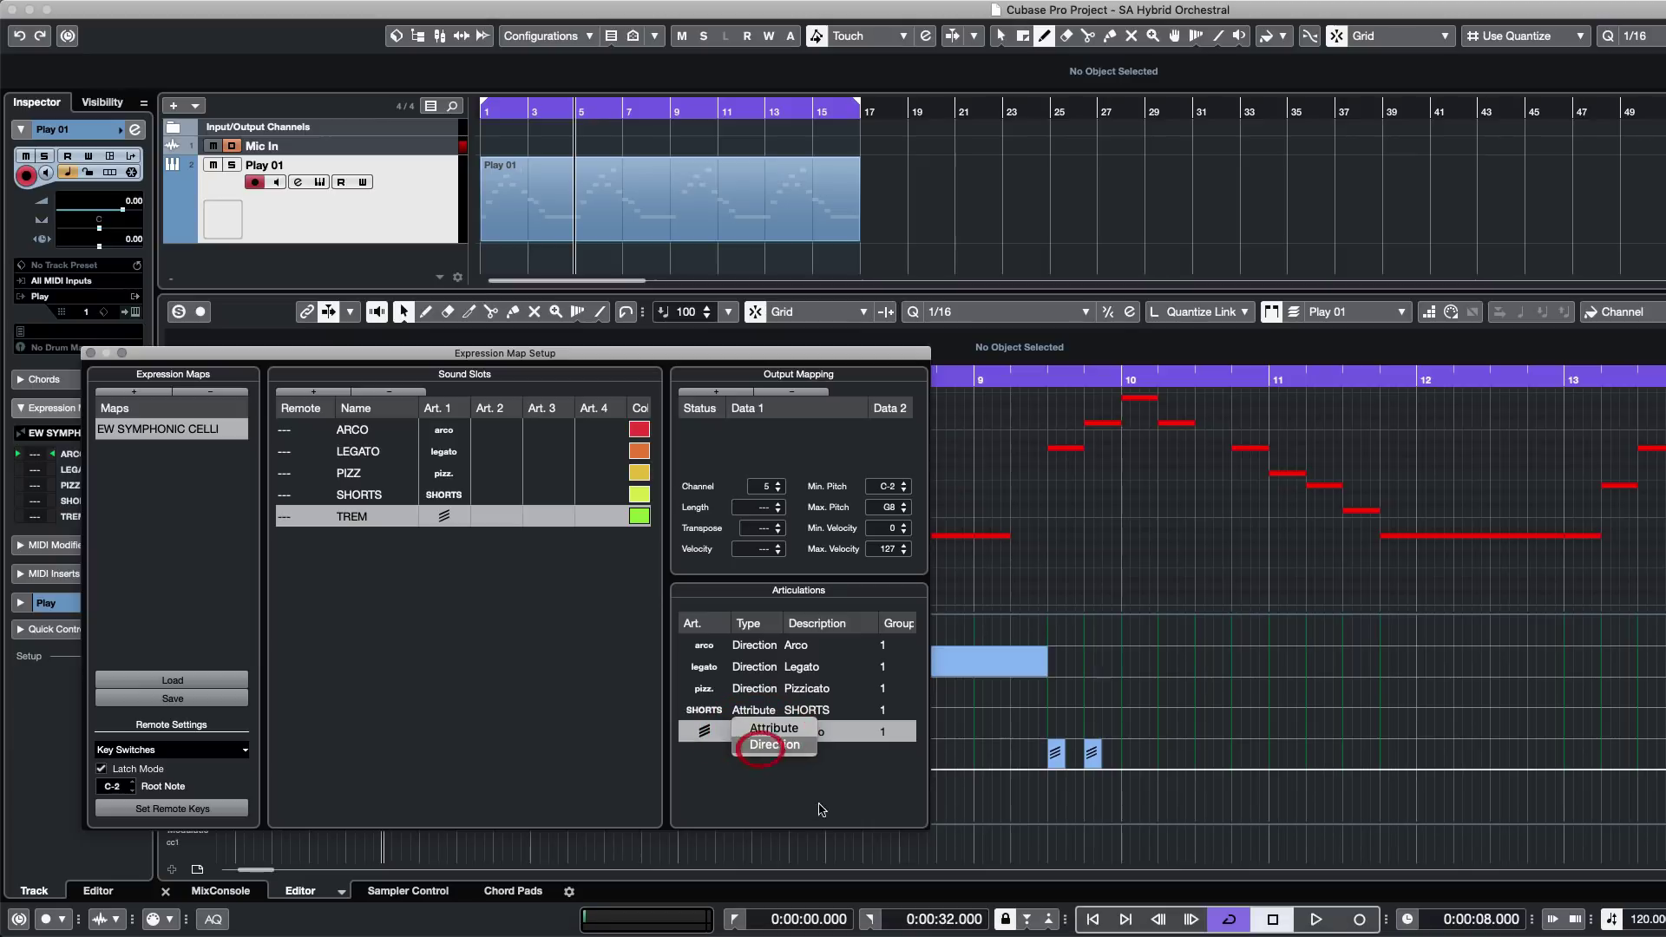
left_click(978, 564)
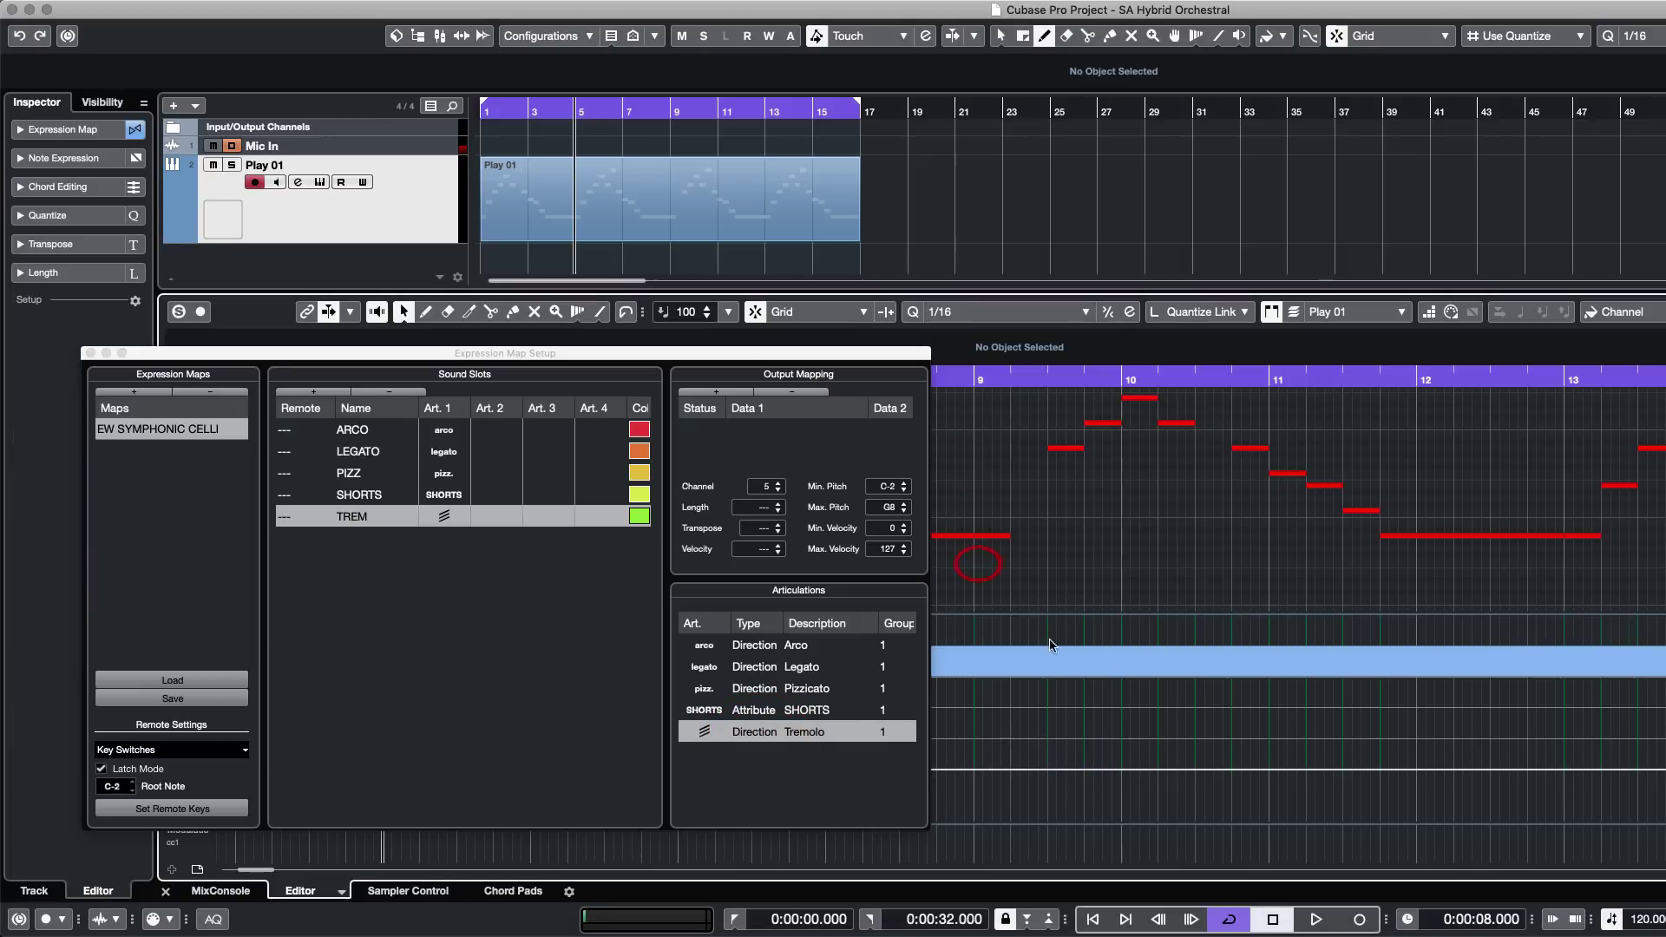
left_click(90, 353)
Draw the Tremolo articulation from bar 9 to the end of the part, following the Legato section.
left_click(727, 670)
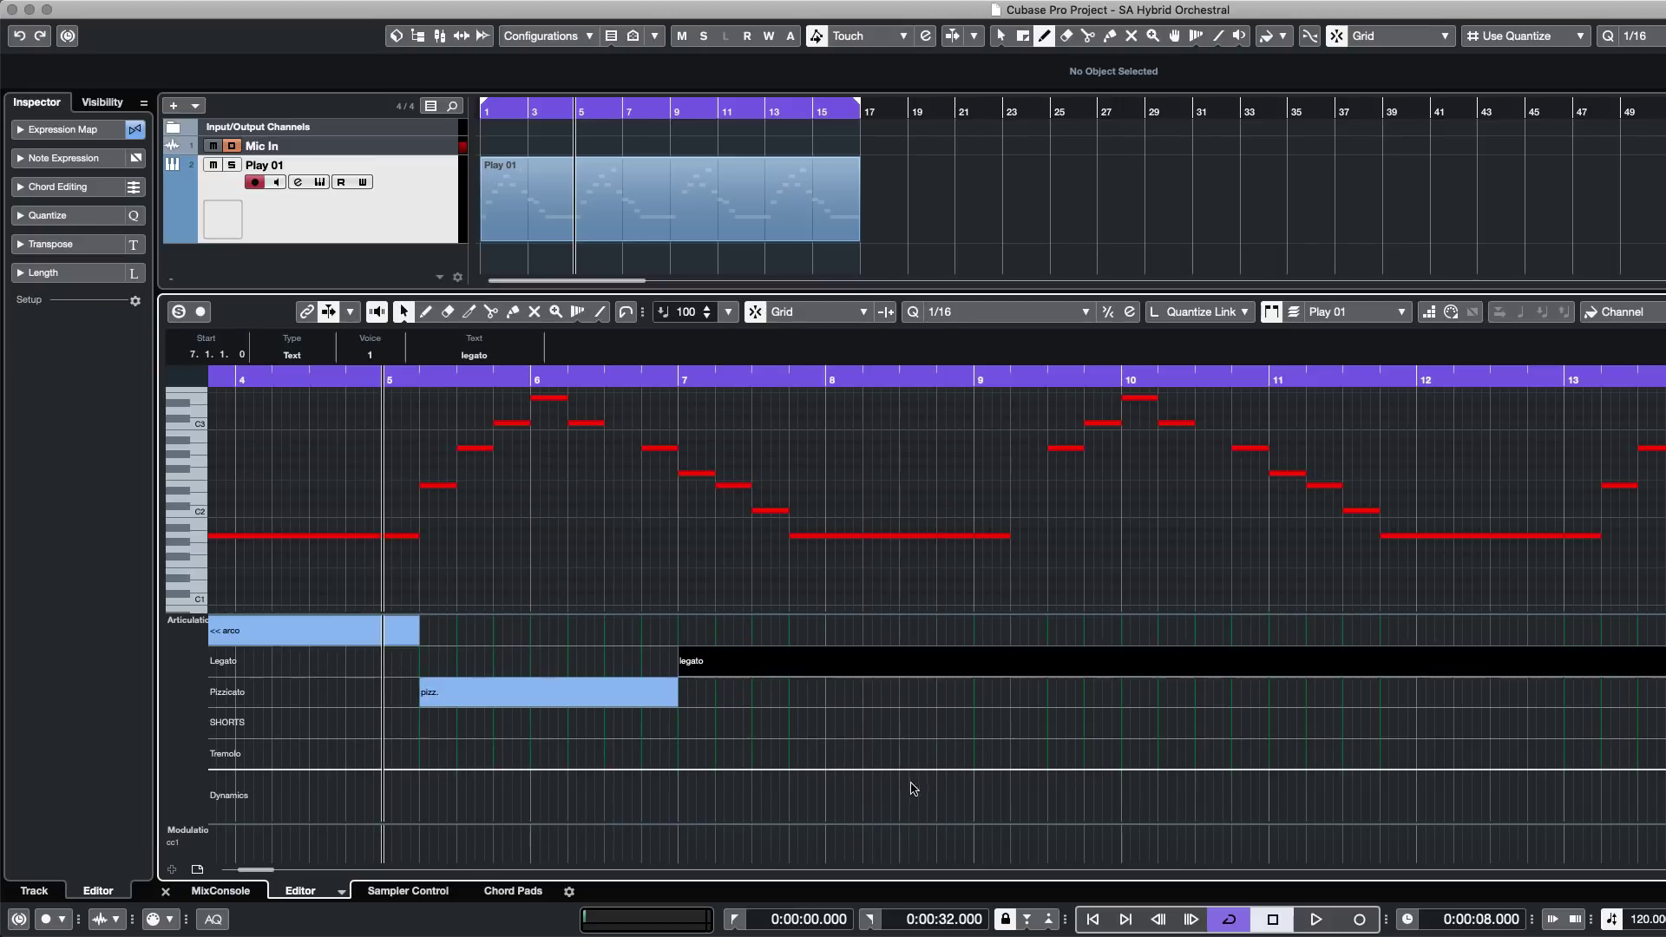
left_click(989, 755)
left_click(1102, 754)
left_click(1045, 580)
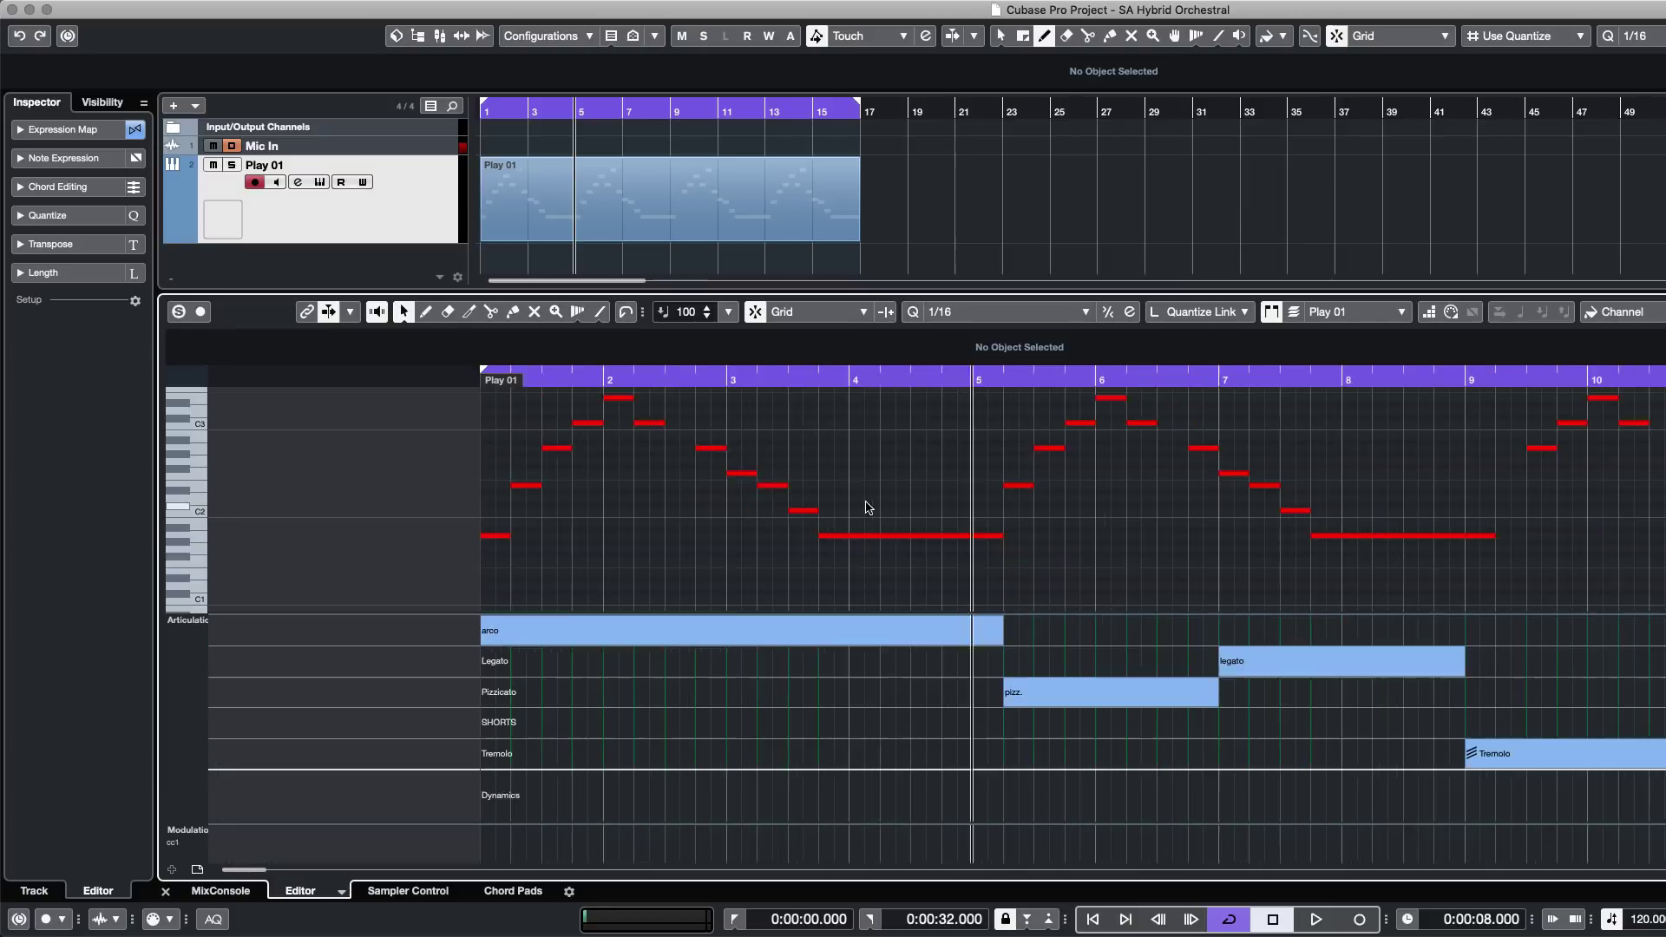
Play the part from bar 1 to check the articulation changes, and stop playback in bar 12.
scroll(867, 509, "left", 5)
left_click(480, 381)
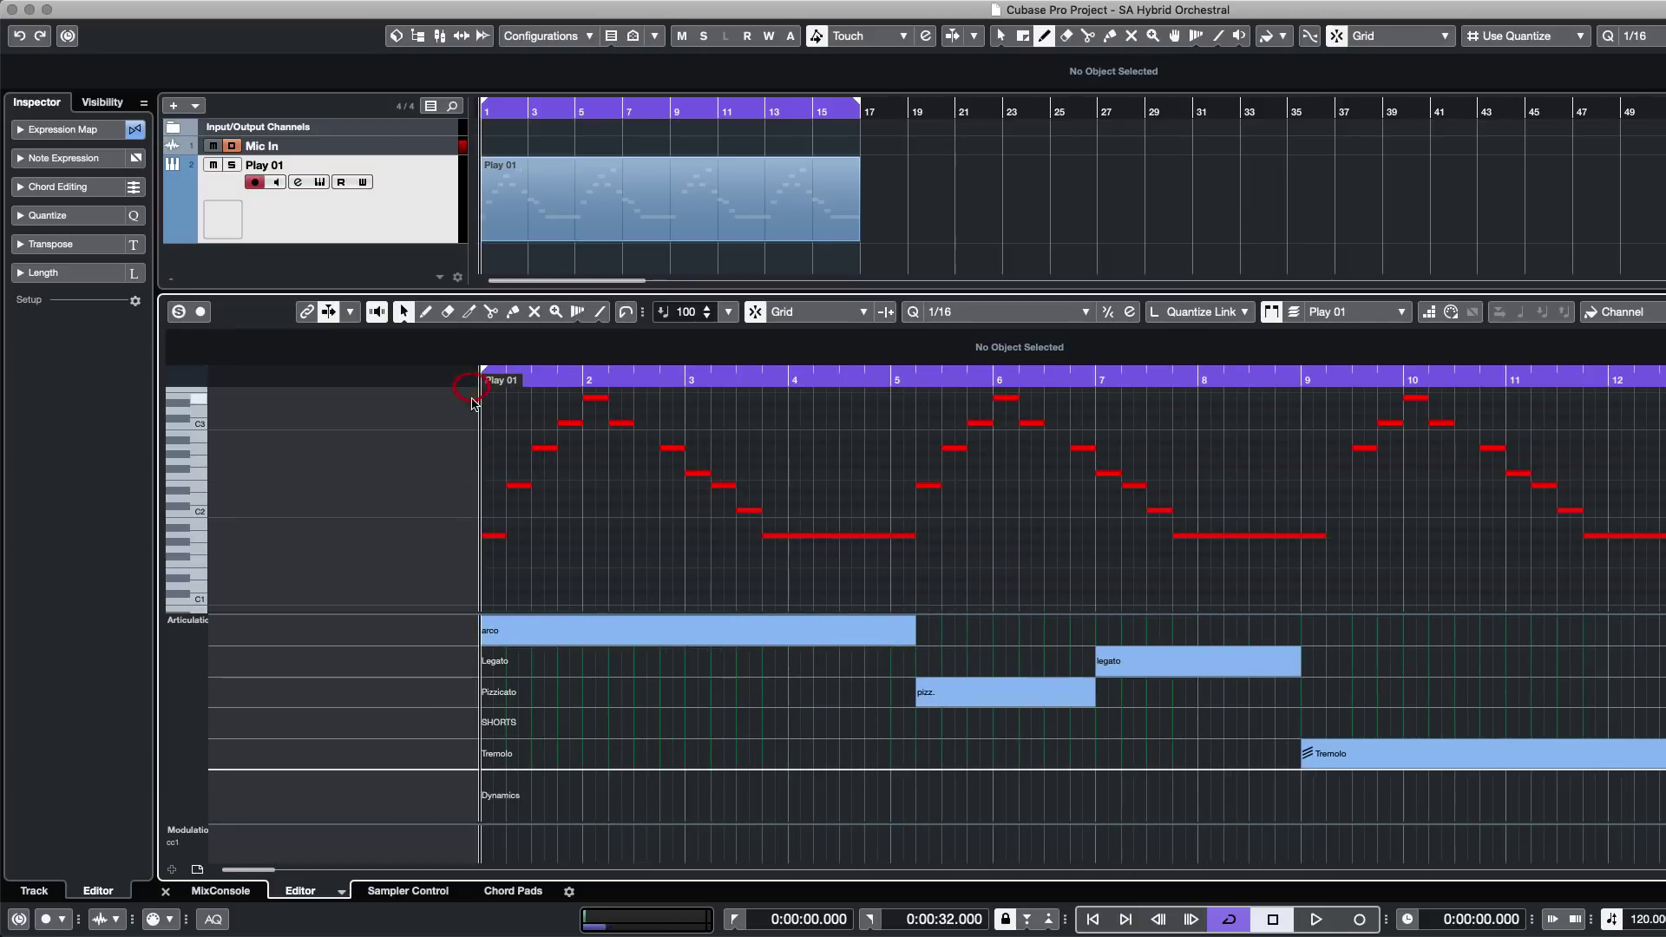
key("space")
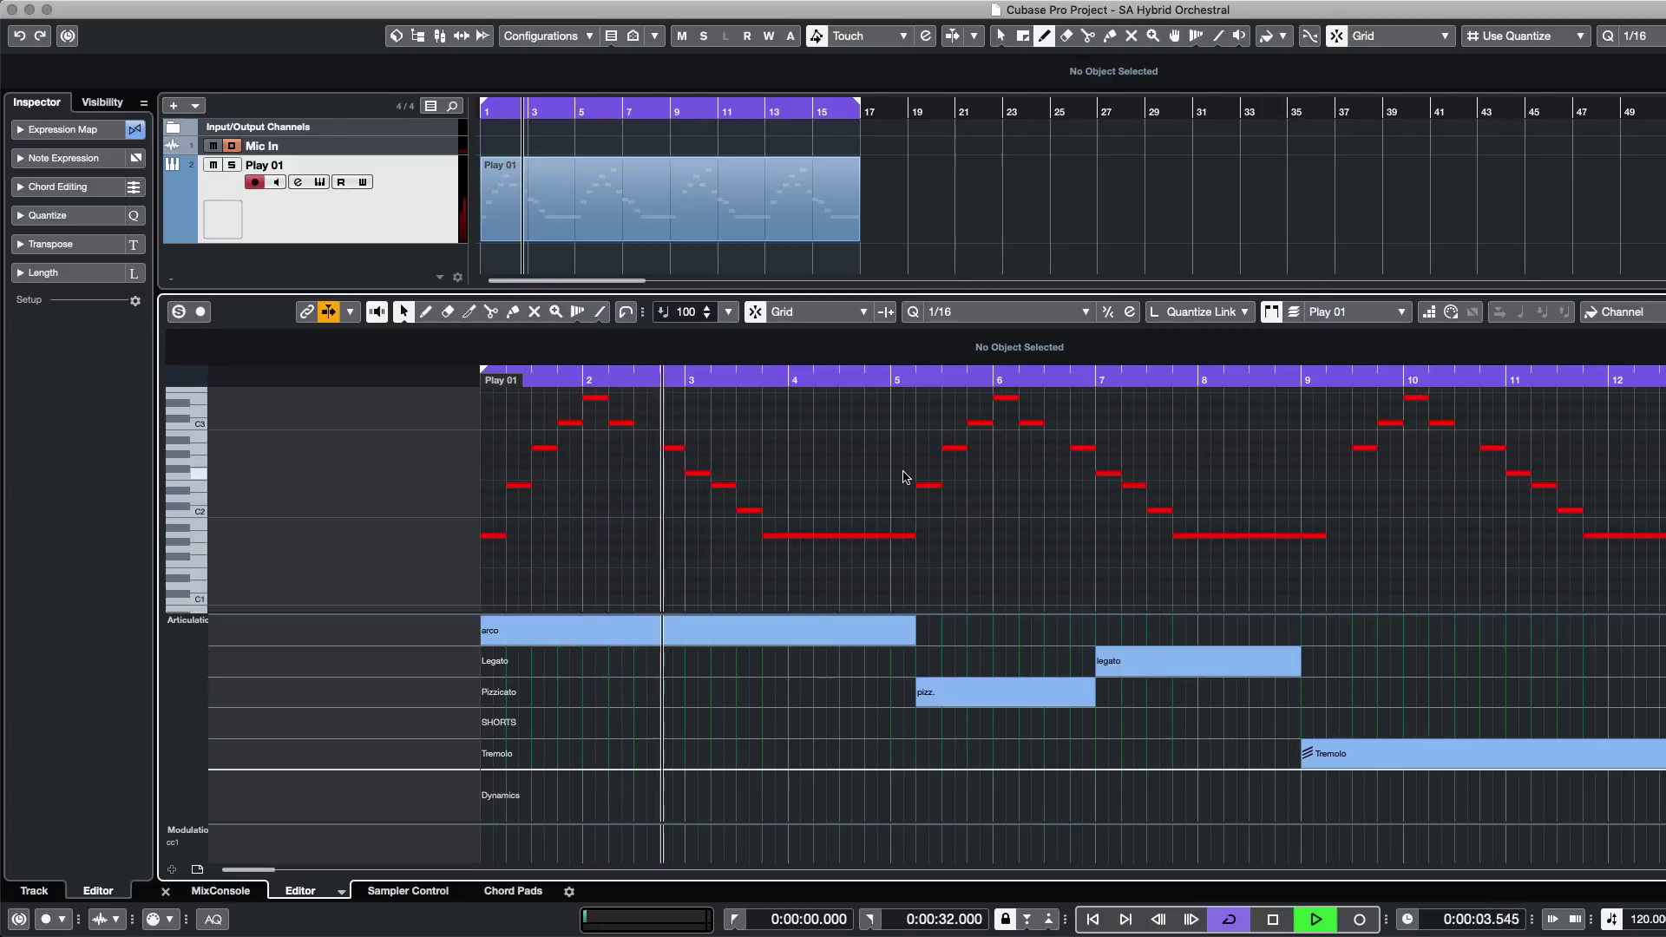
scroll(955, 512, "up", 1)
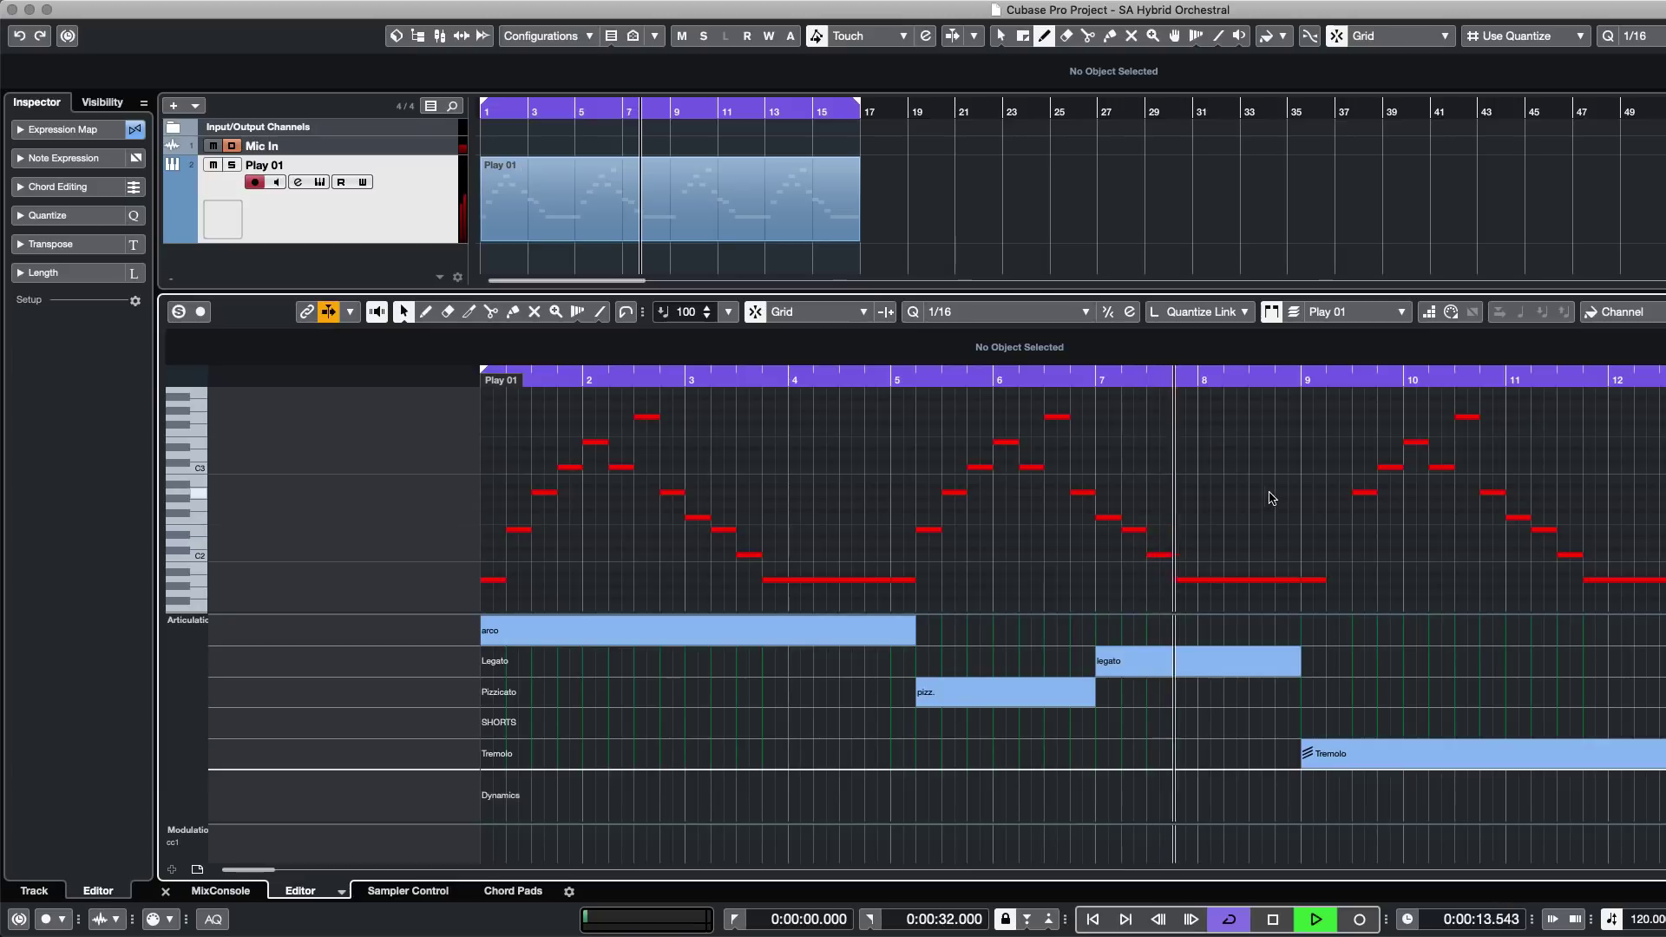
key("g")
key("g")
key("g")
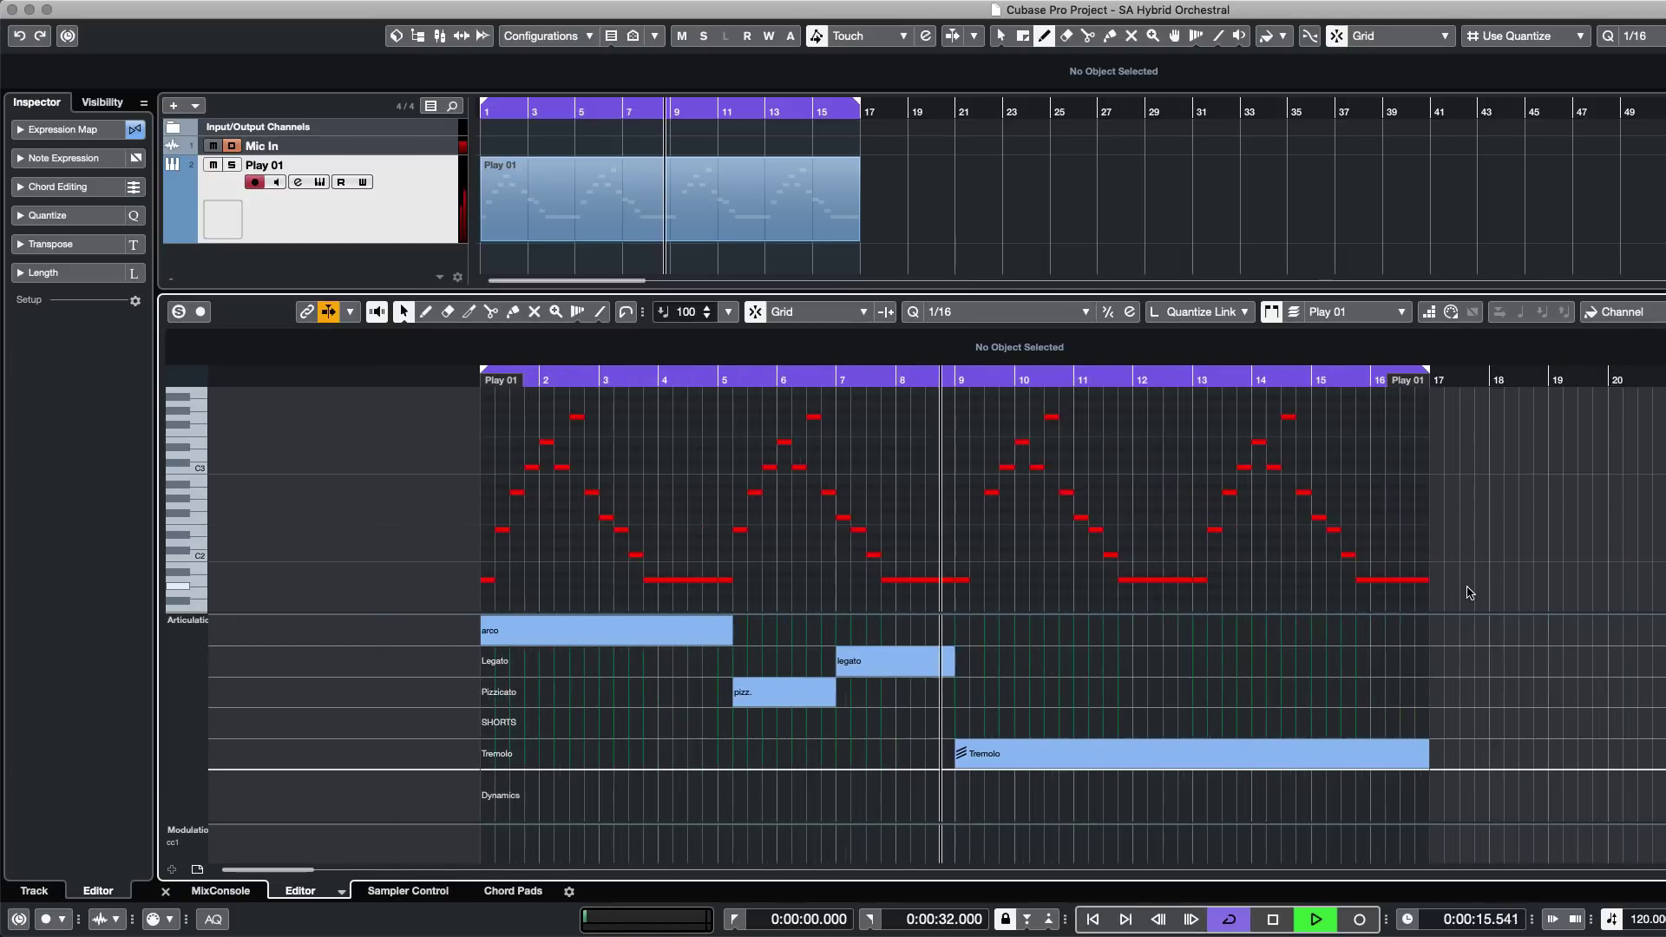
key("g")
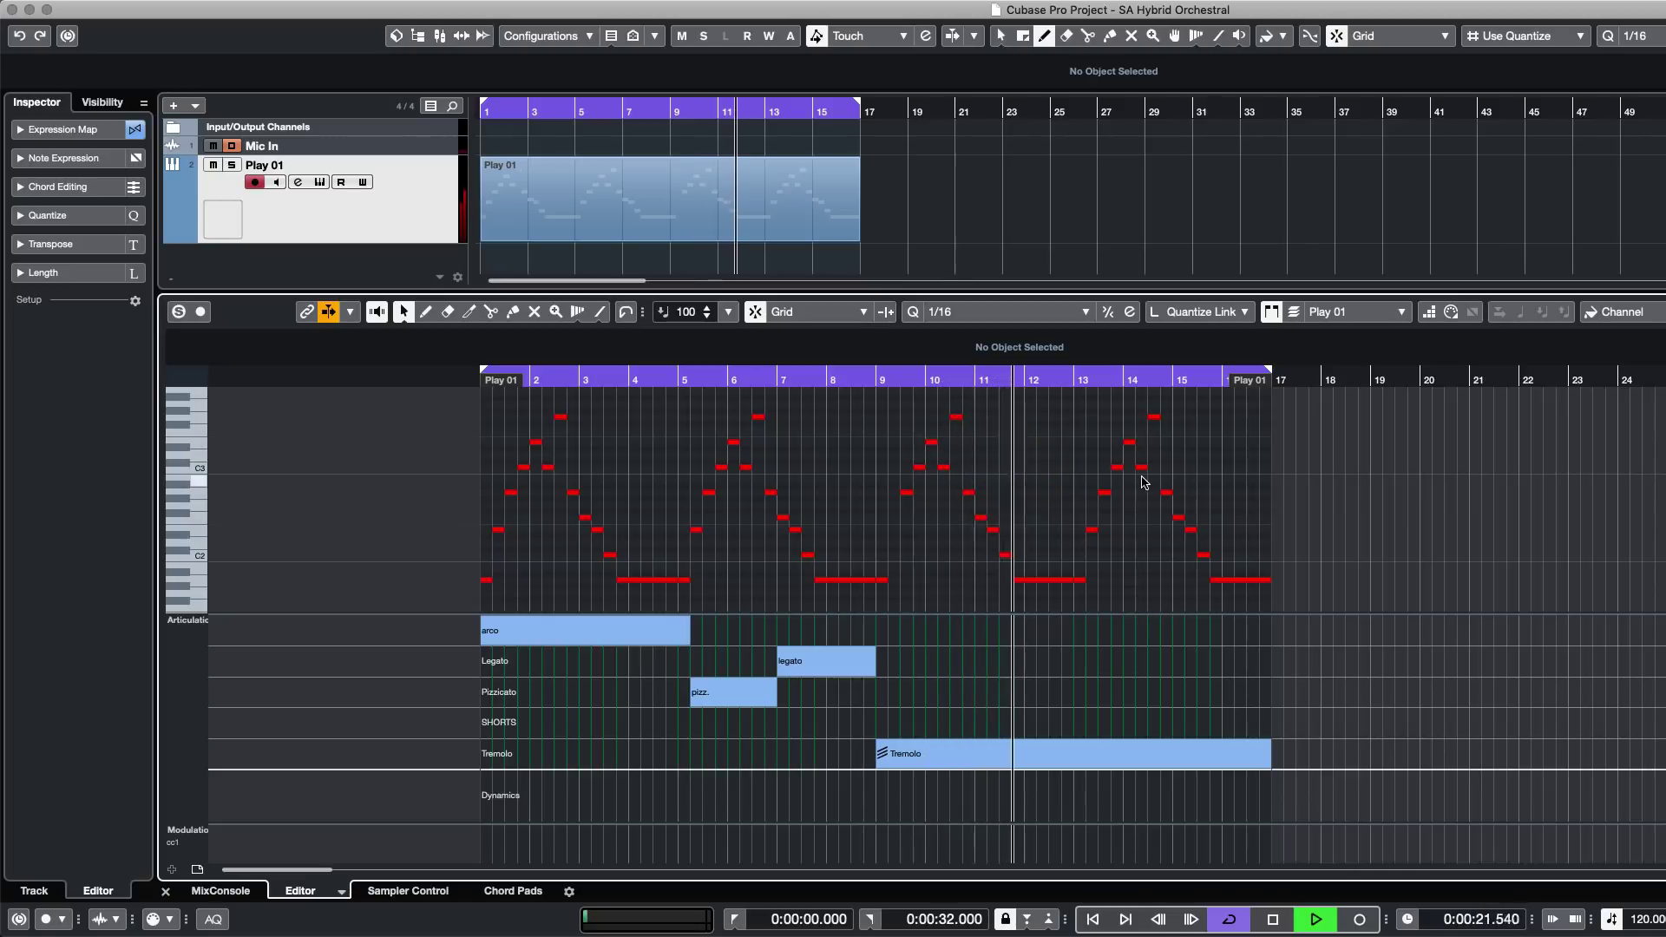
key("space")
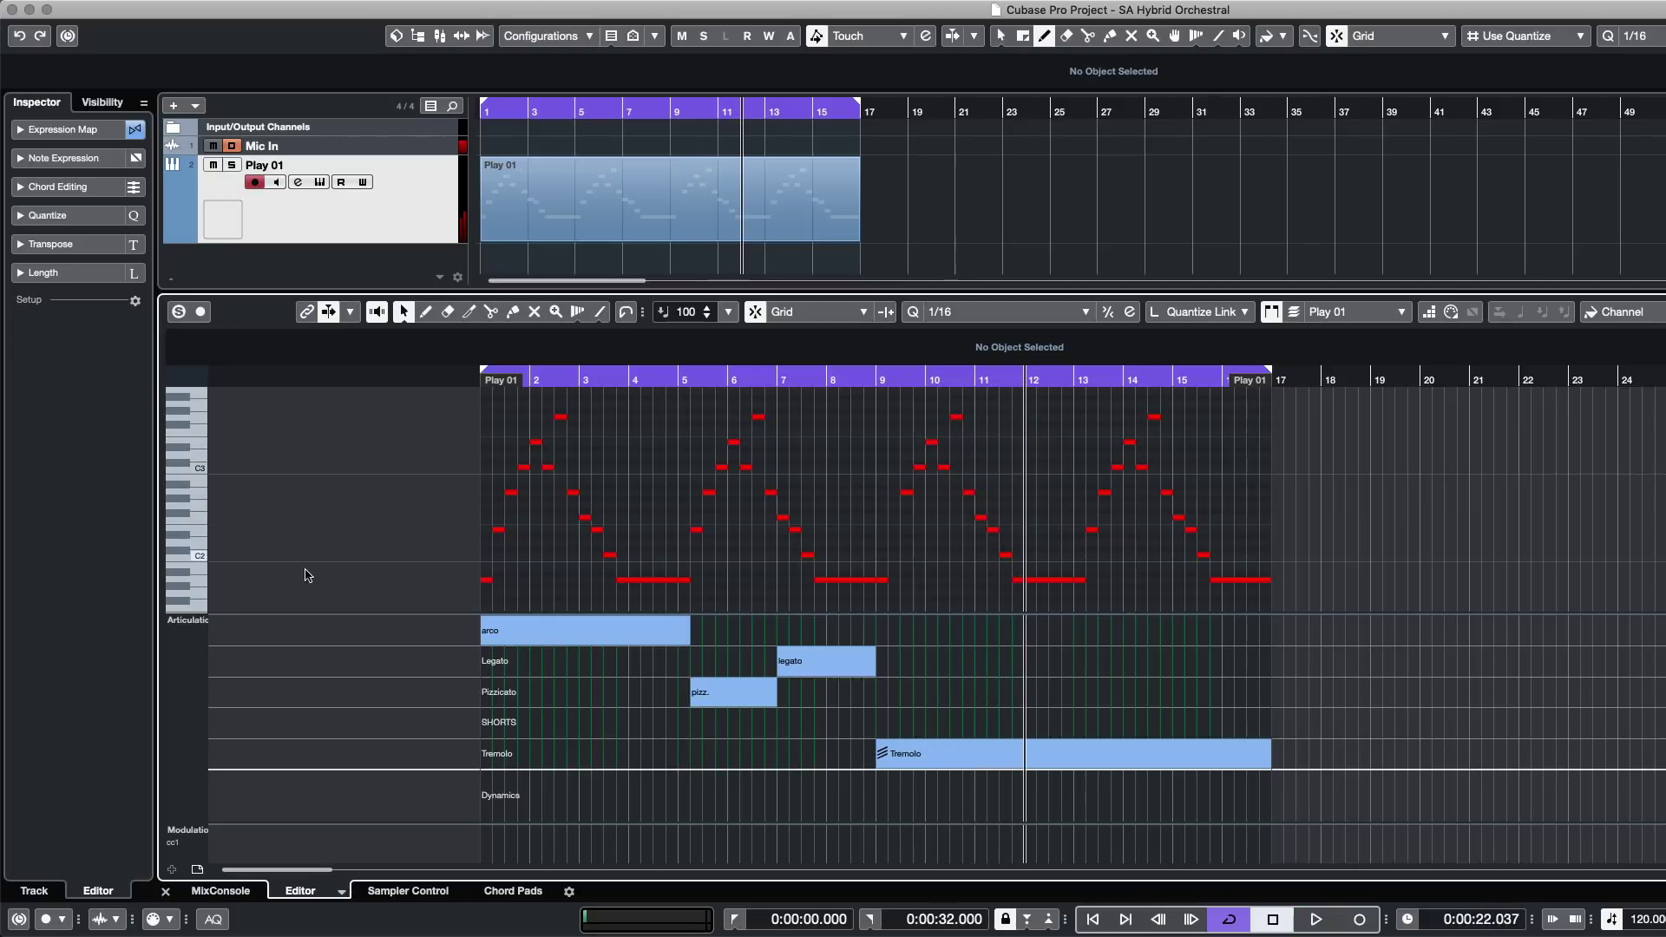
Enlarge the Modulation controller lane beneath the articulation and dynamics lanes.
key("g")
key("g")
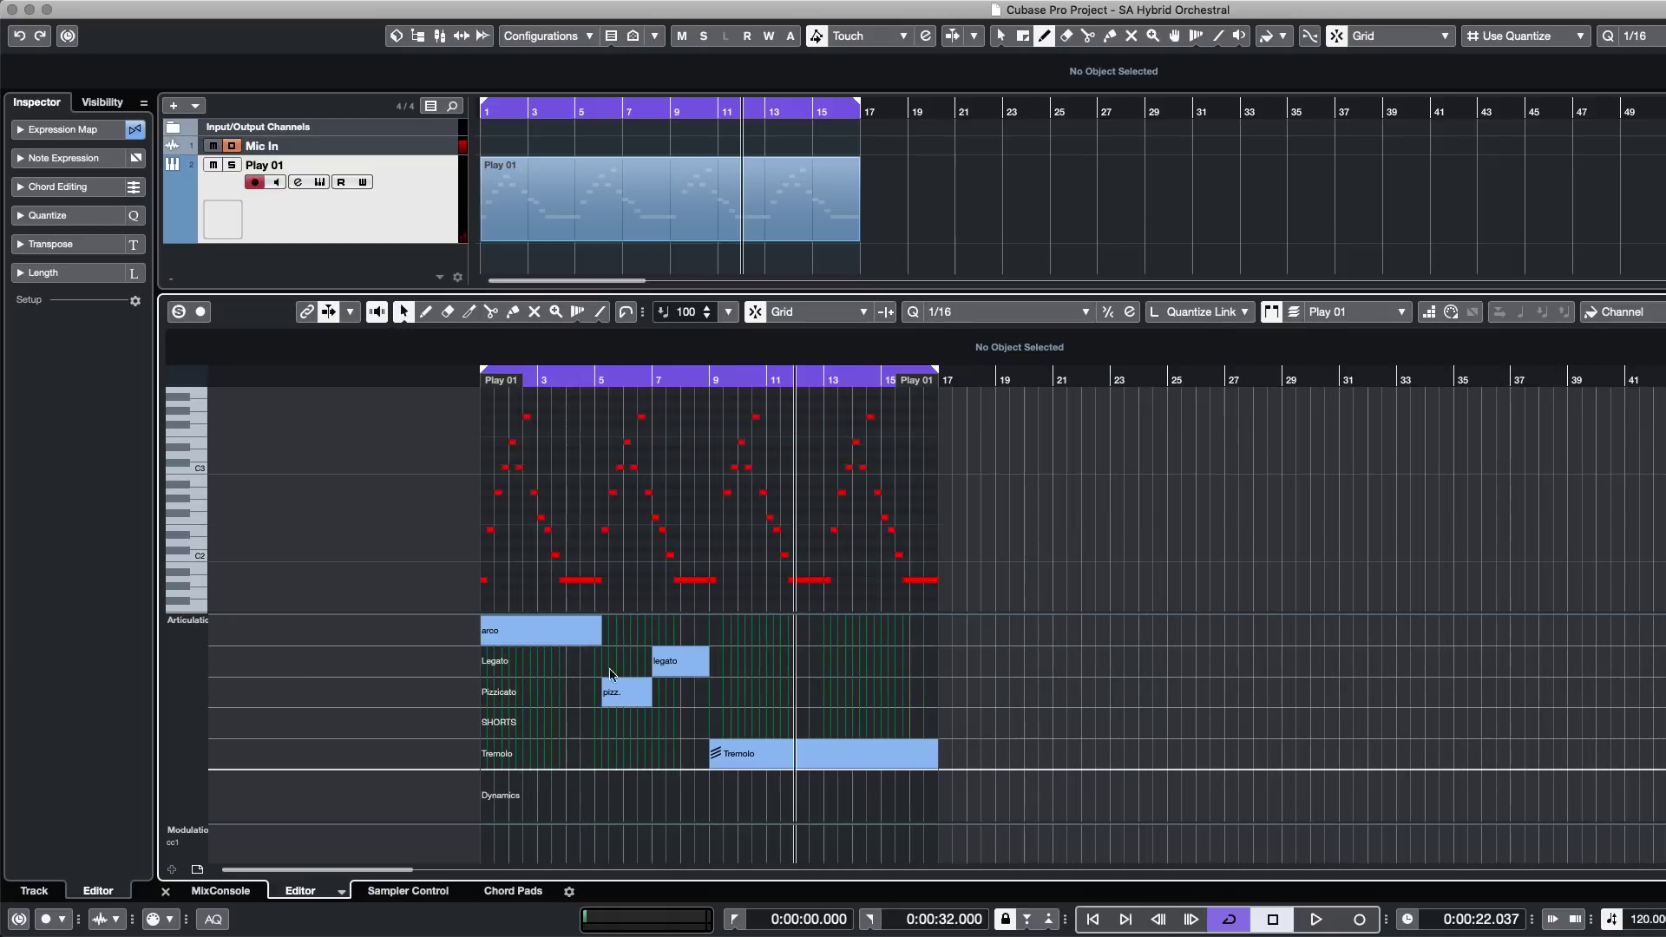
key("h")
key("h")
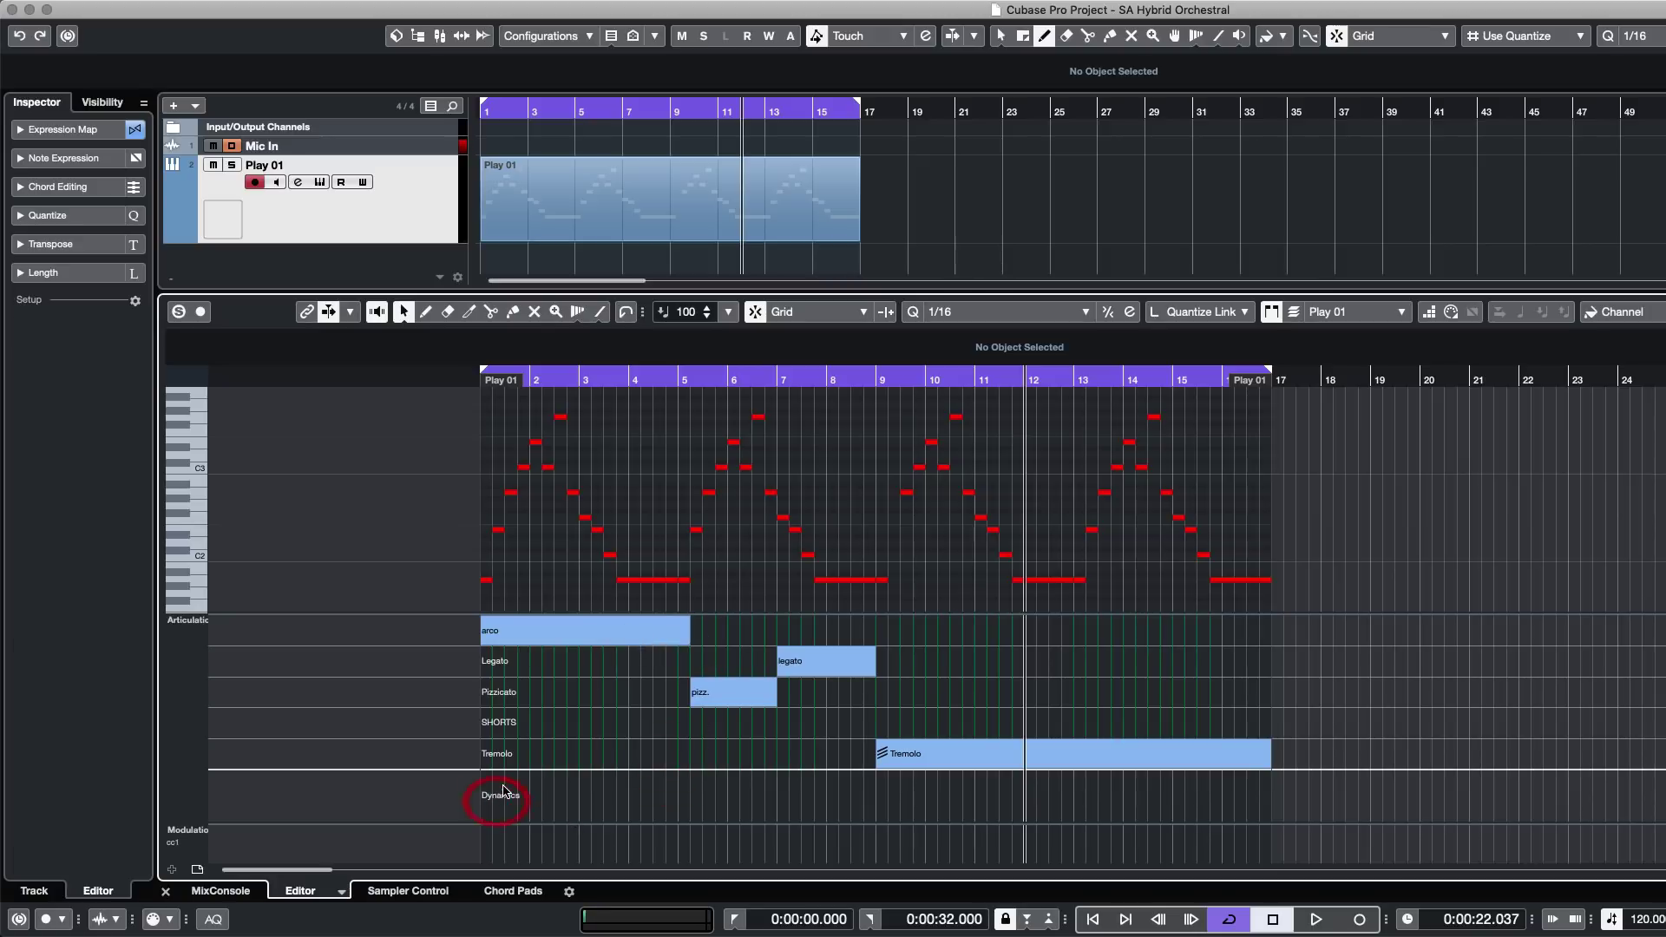
left_click_drag(512, 830, 513, 763)
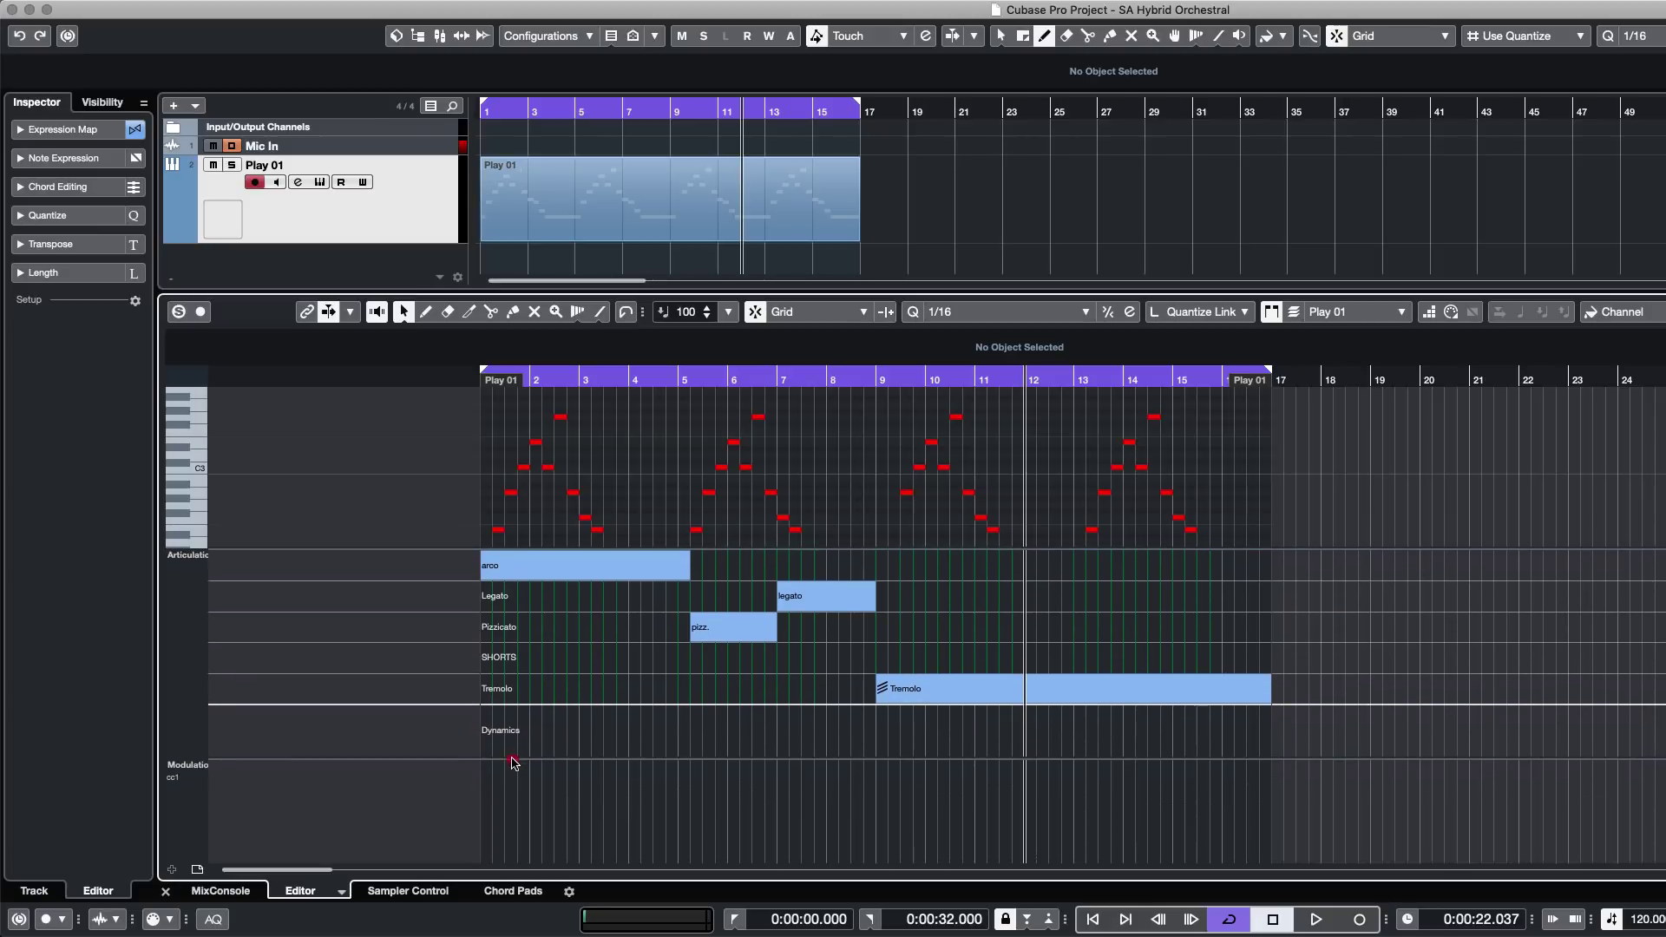
Record CC1 modulation movements from bar 1 to bar 7 in several passes, punching recording in and out during playback.
left_click(477, 383)
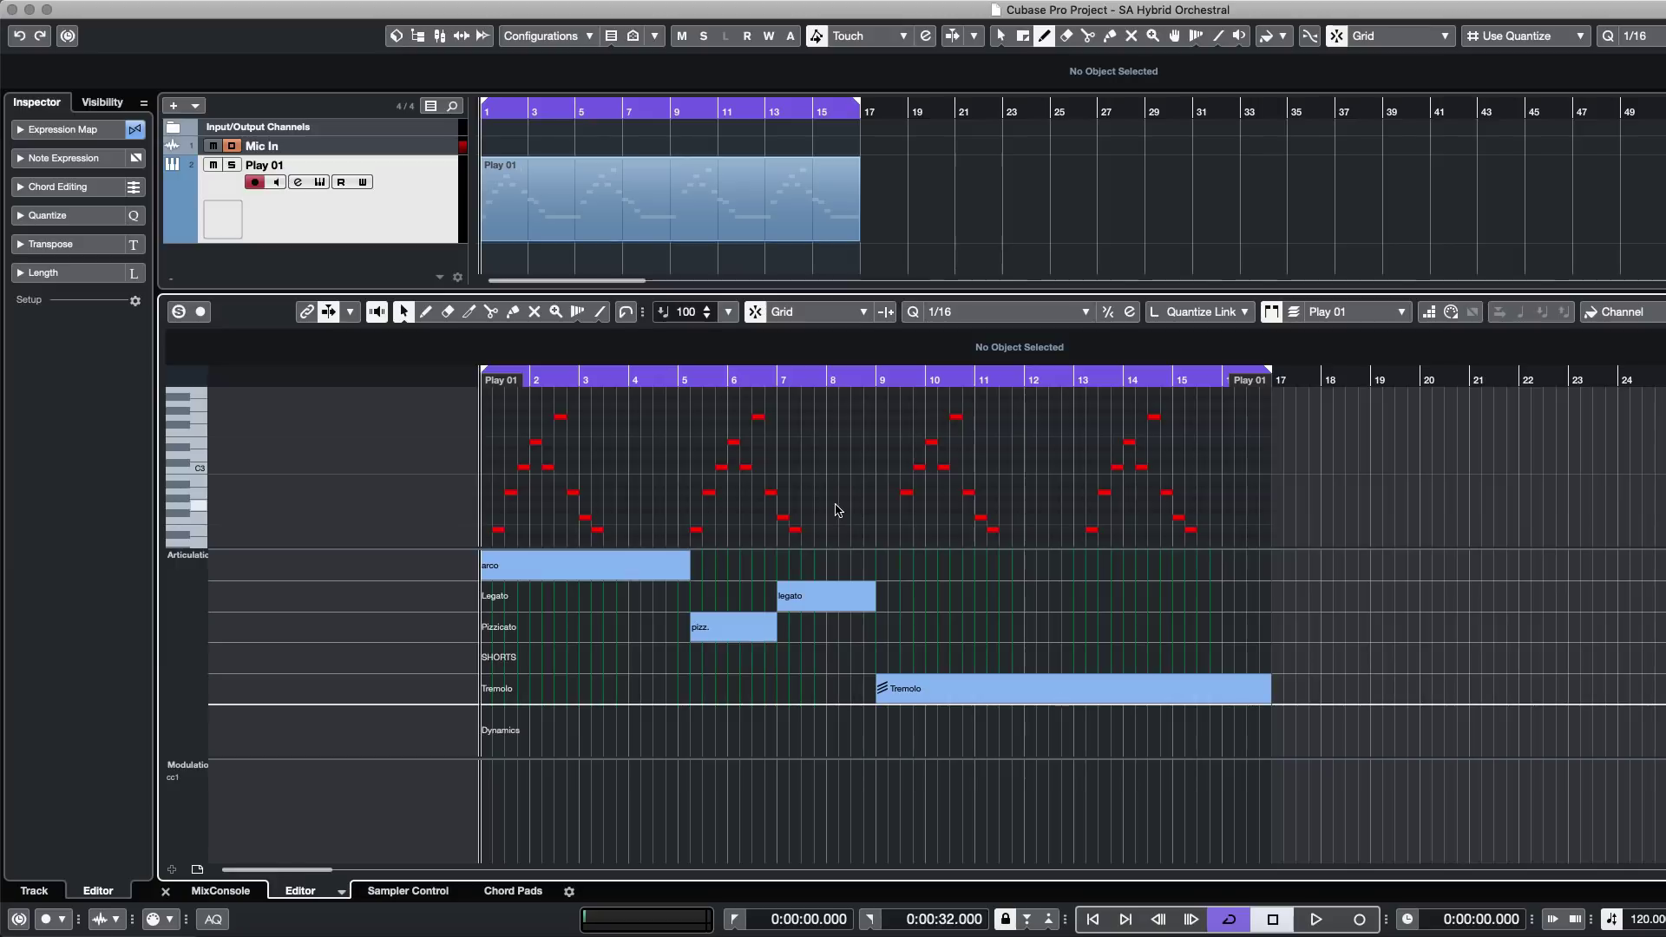
key("KP_Multiply")
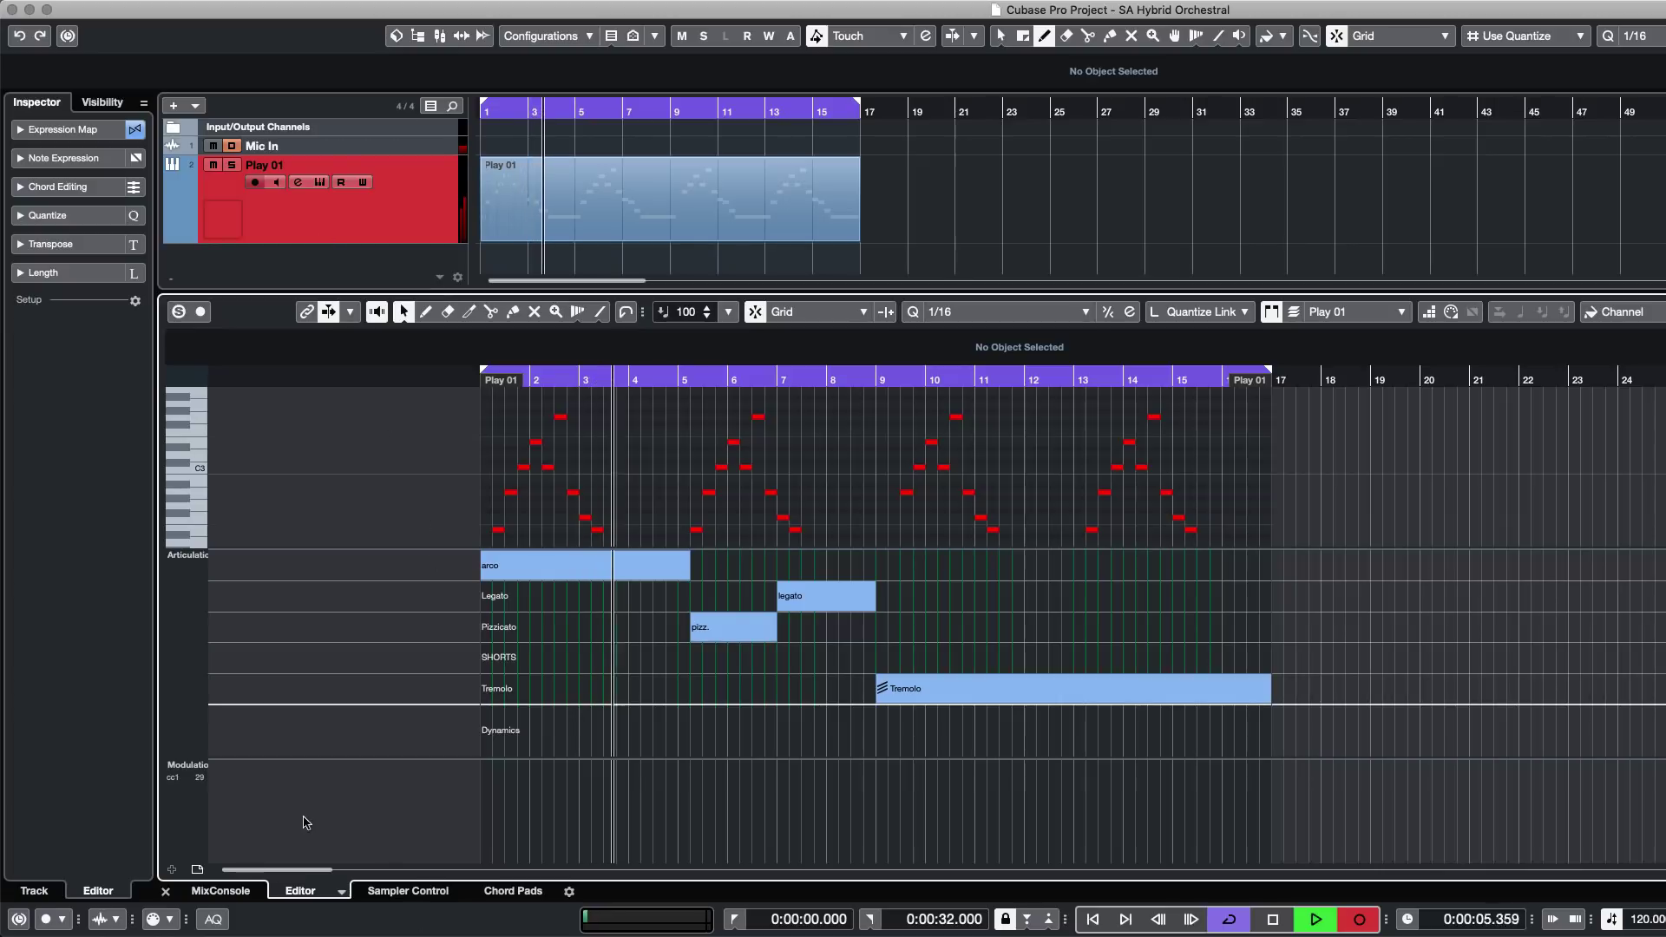
key("KP_Multiply")
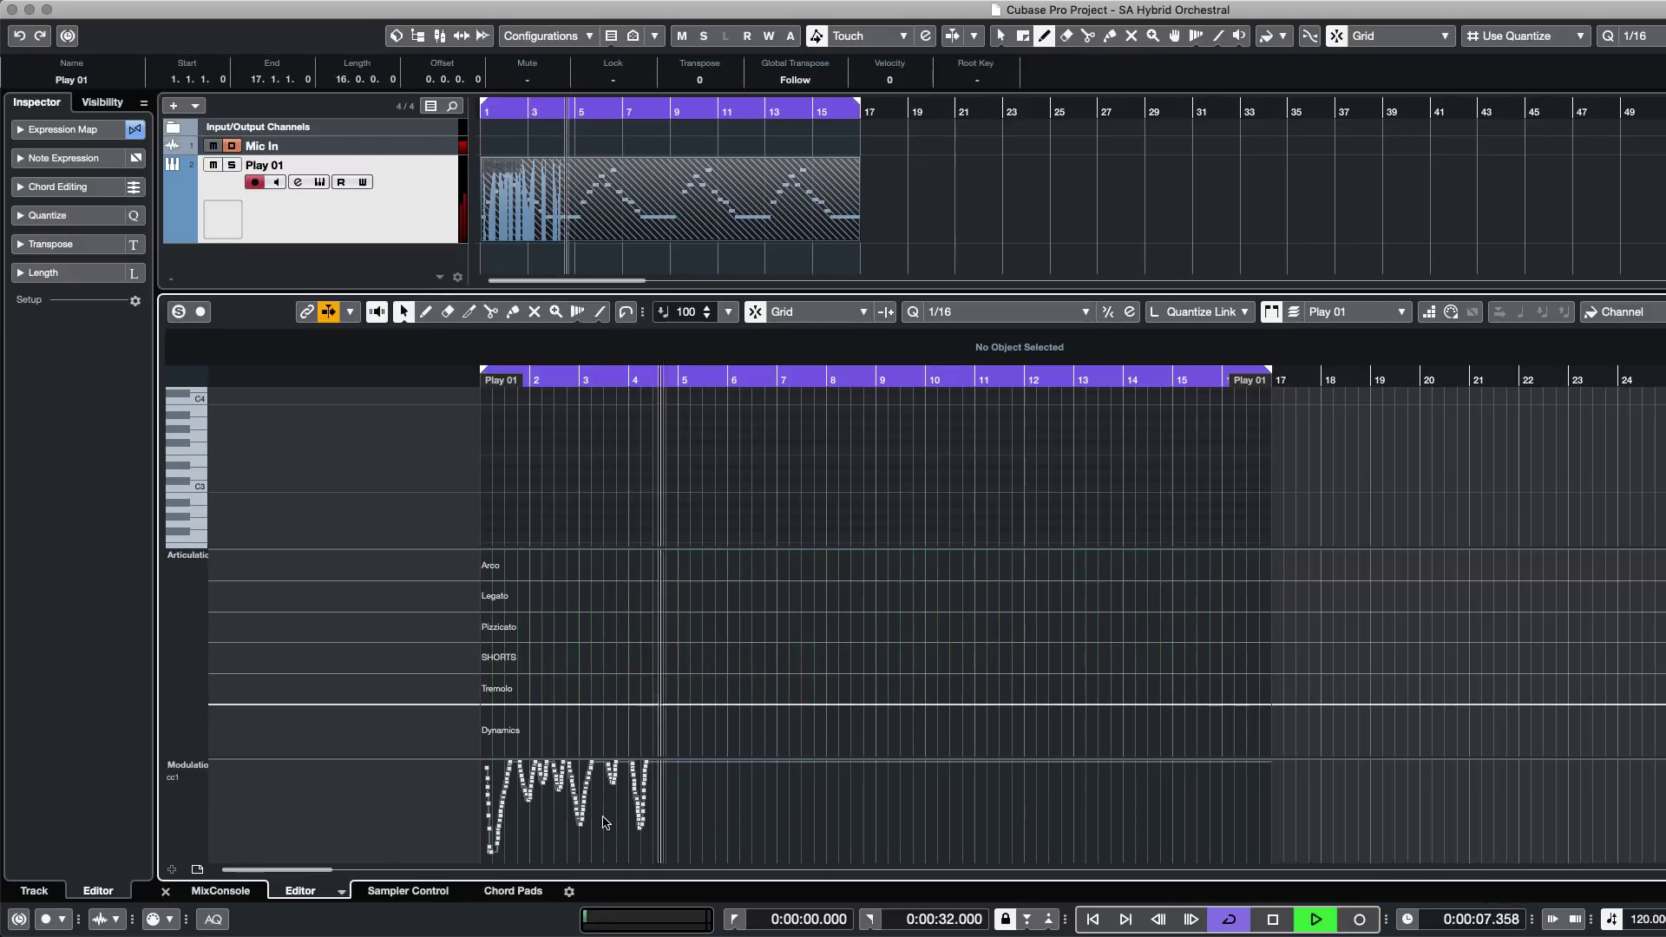
key("KP_Multiply")
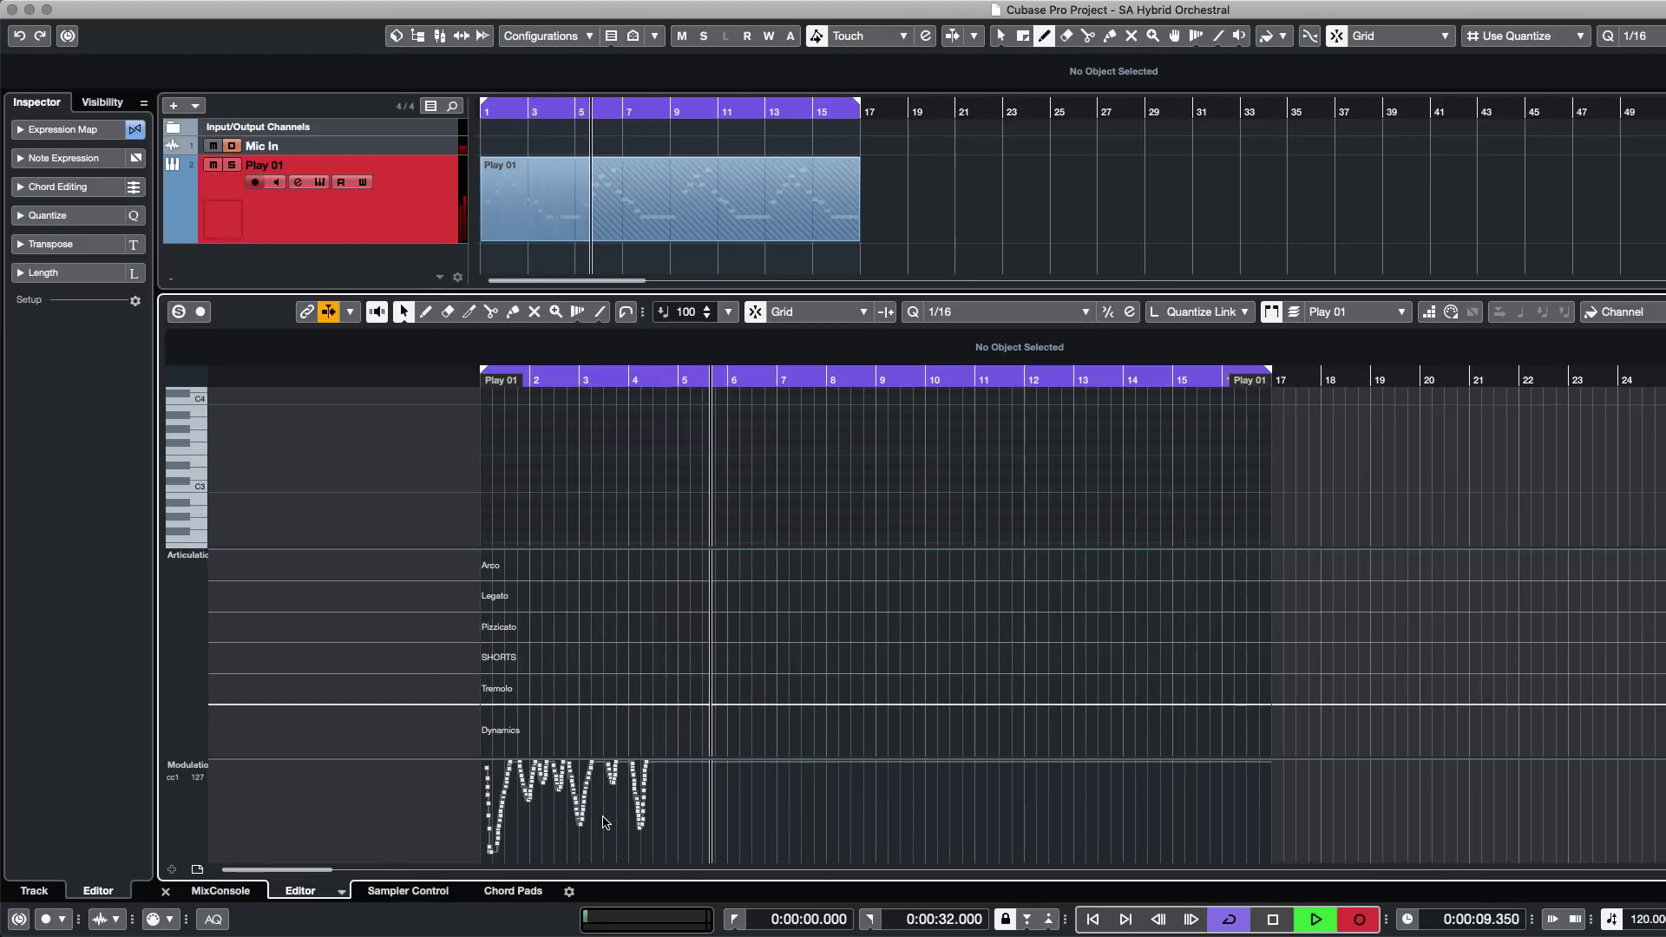
key("KP_Multiply")
key("KP_Multiply")
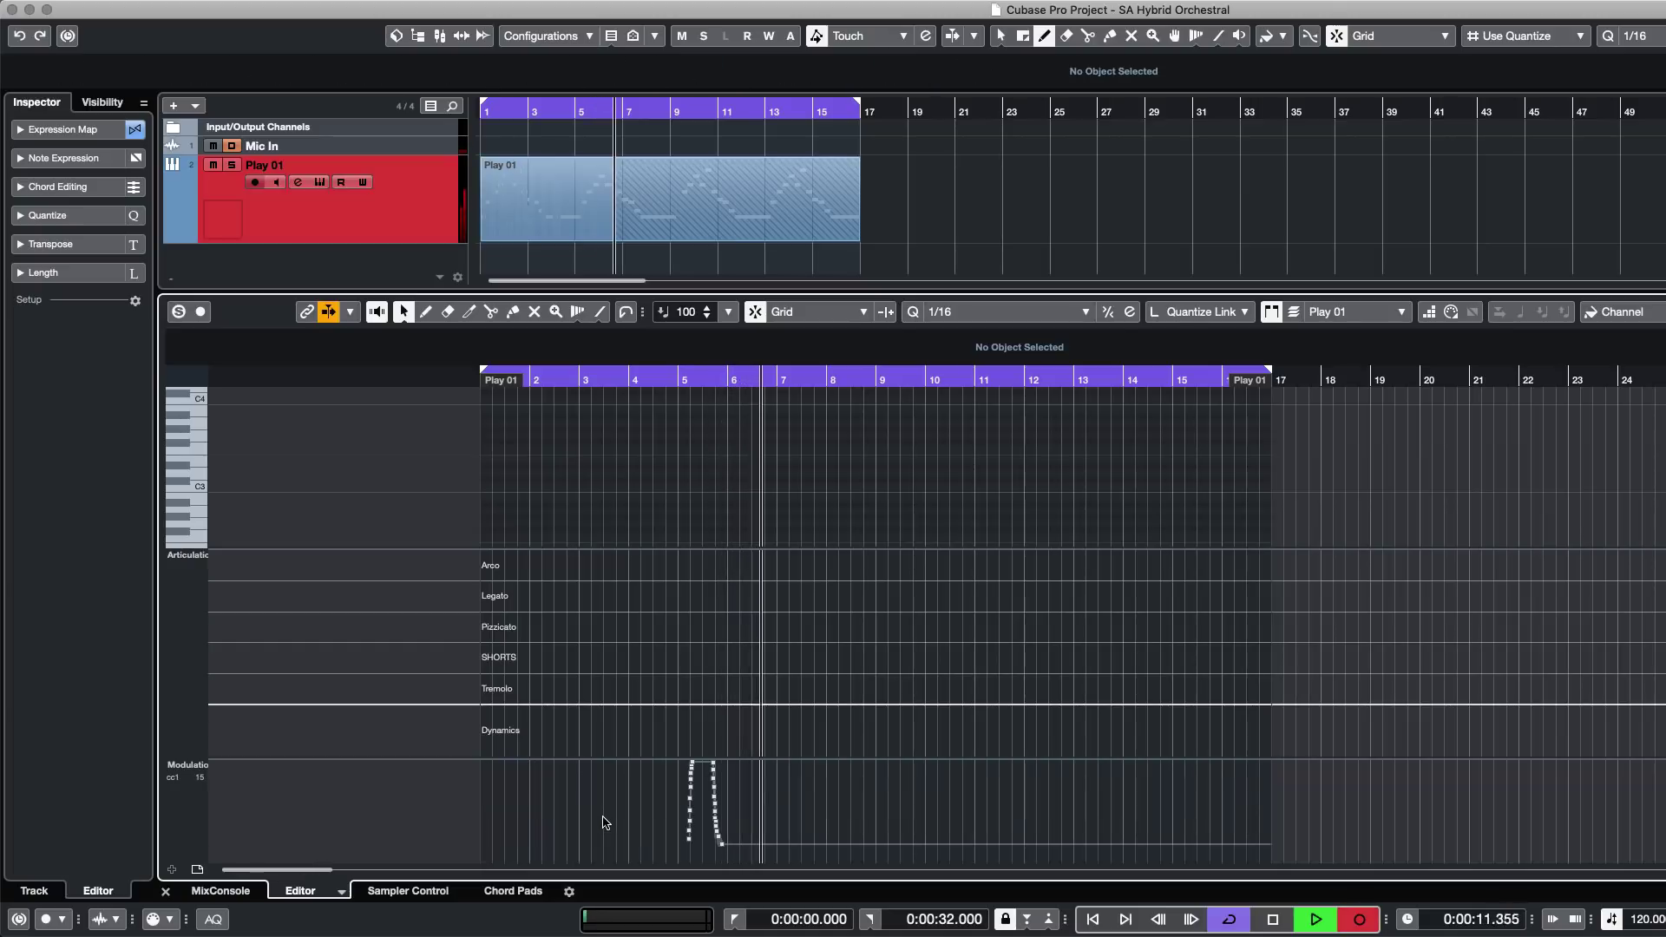
key("KP_Multiply")
left_click_drag(906, 788, 611, 909)
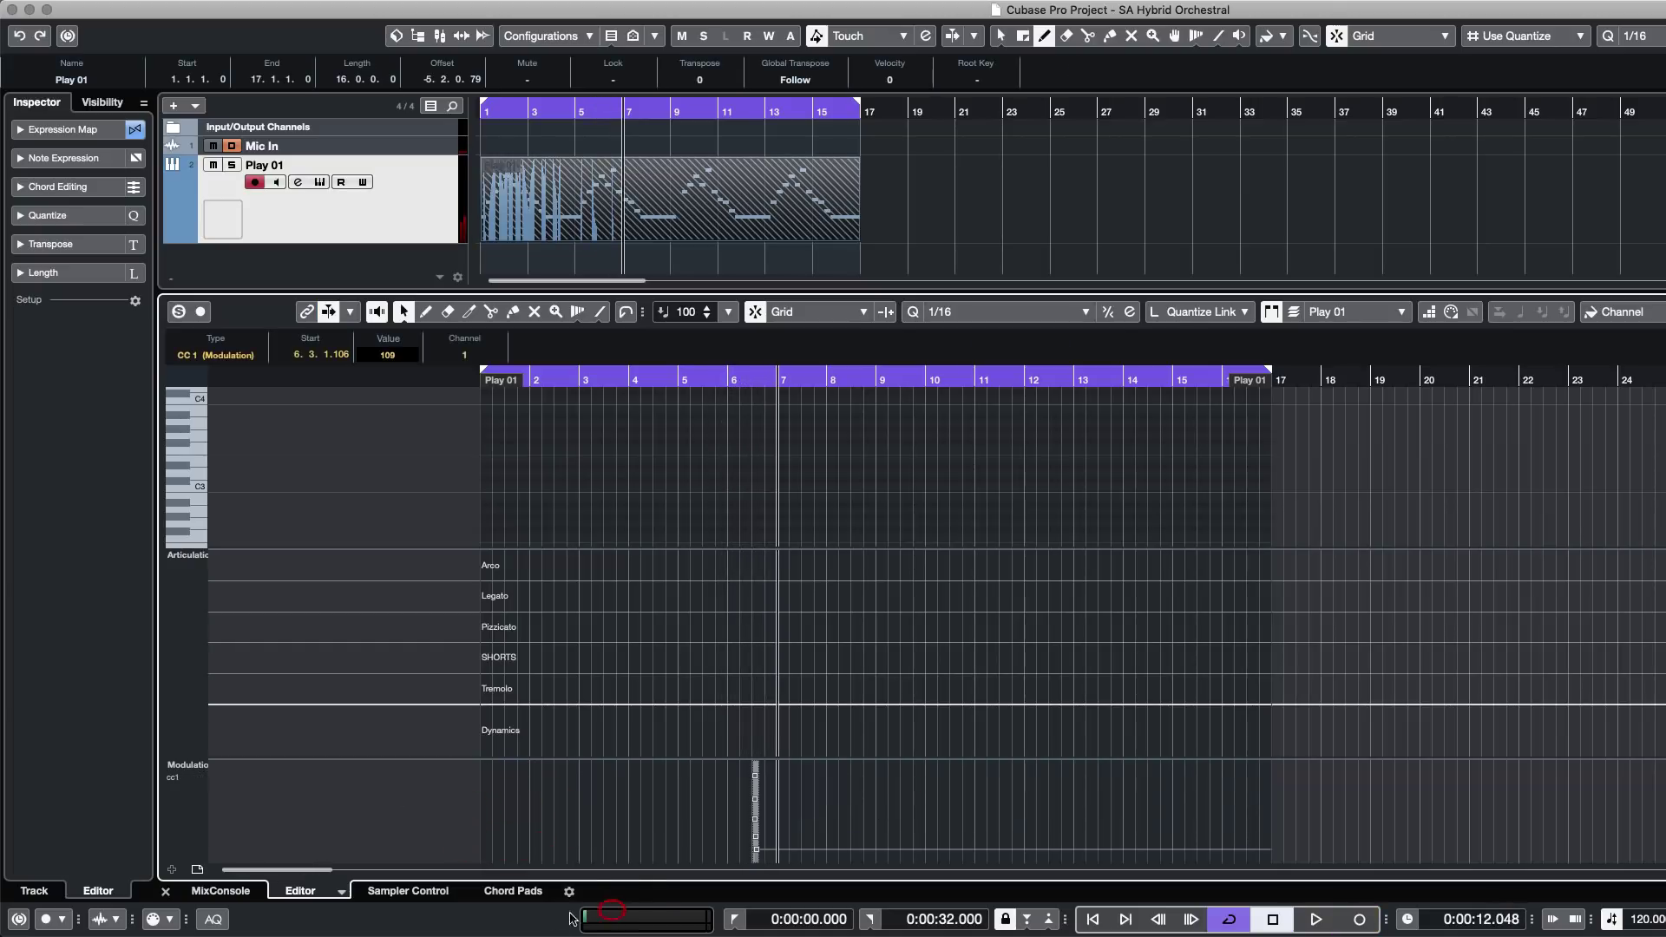
Select all the overlapping Play 01 parts so their notes, articulations and recorded modulation show together in the editor.
left_click(987, 174)
key("4")
left_click(681, 215)
left_click(1131, 195)
left_click_drag(1068, 154, 898, 253)
key("Delete")
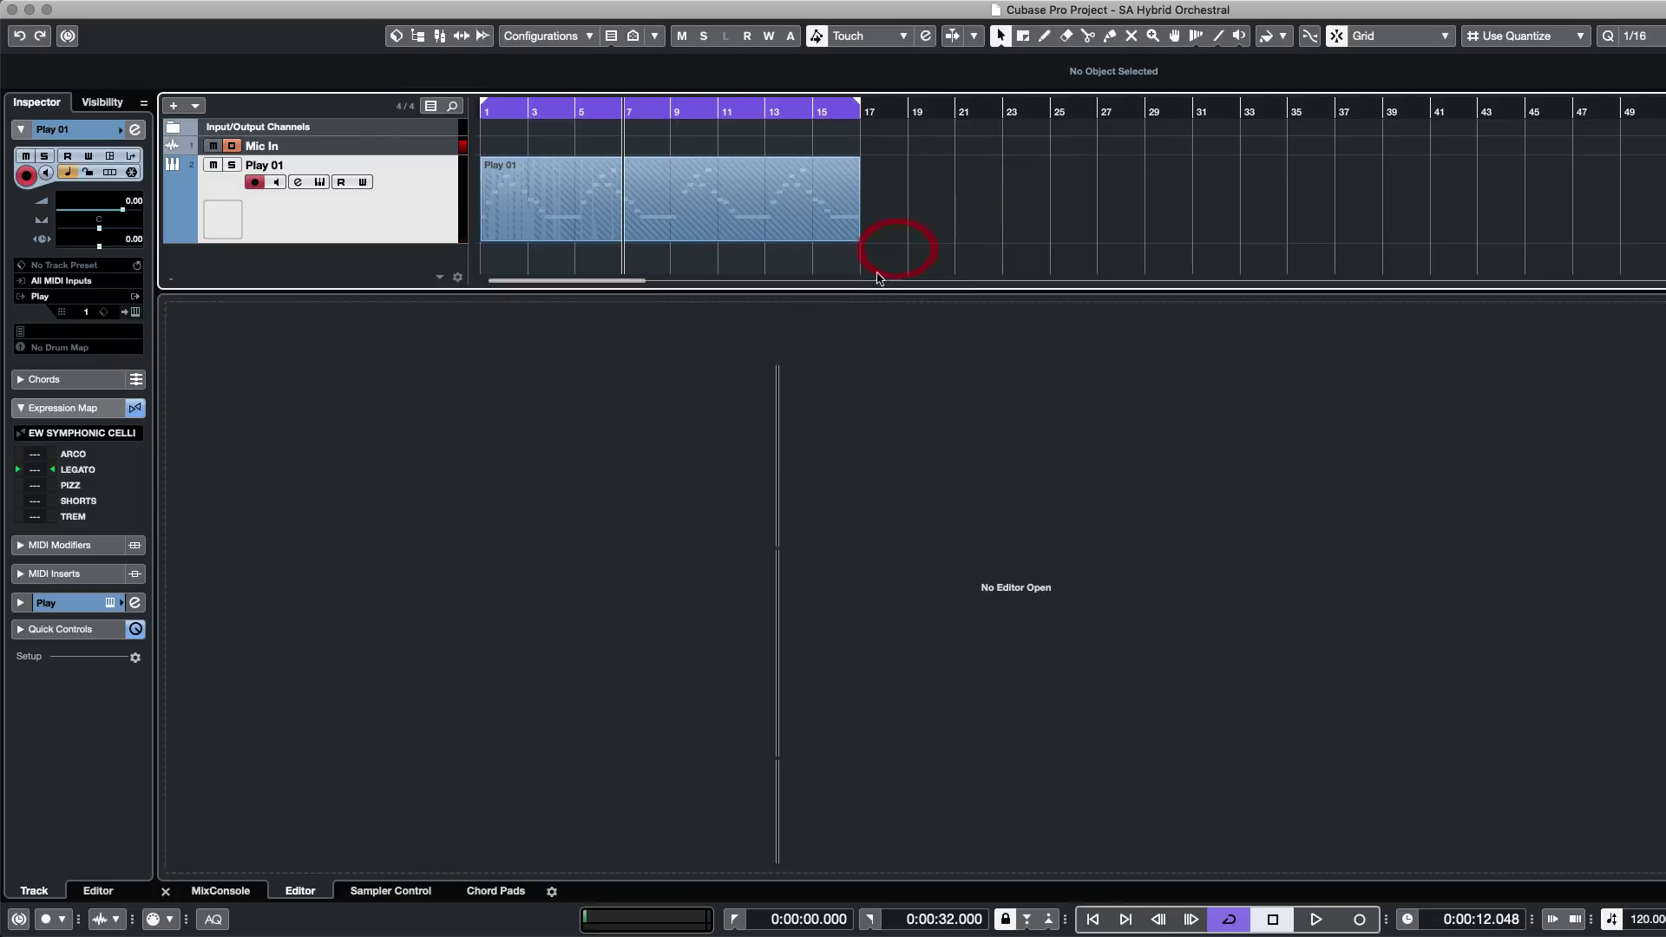
left_click(741, 193)
left_click_drag(1176, 178, 175, 231)
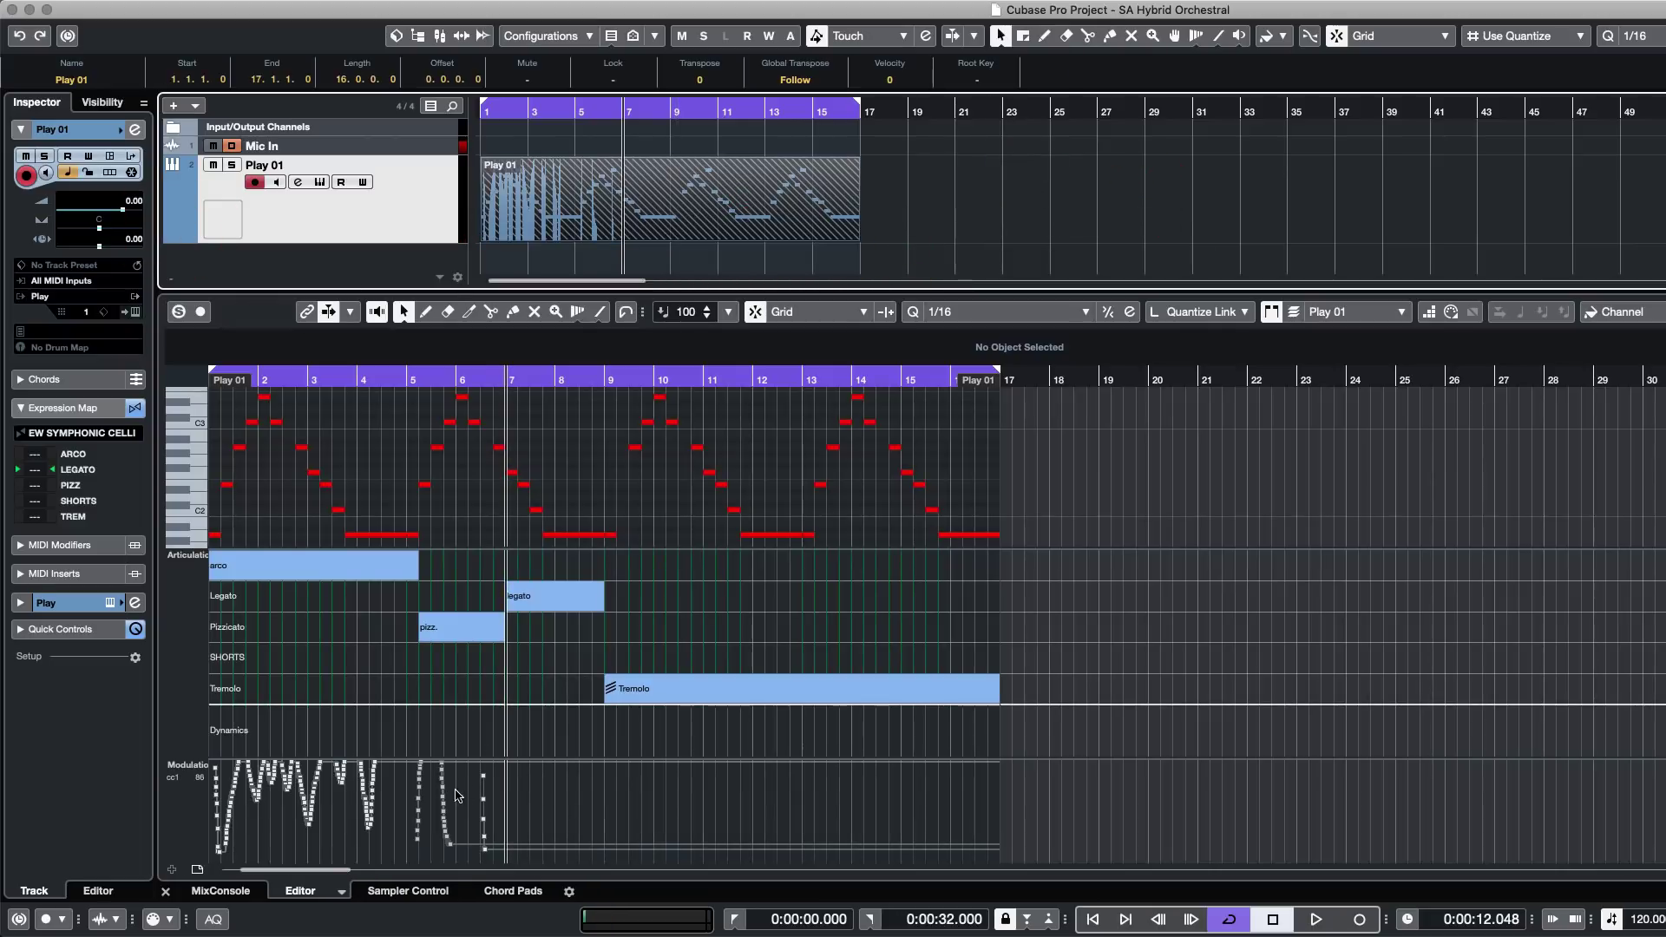
Enlarge the Modulation lane and merge the overlapping Play 01 parts into a single part with its notes and modulation.
left_click_drag(466, 761, 465, 640)
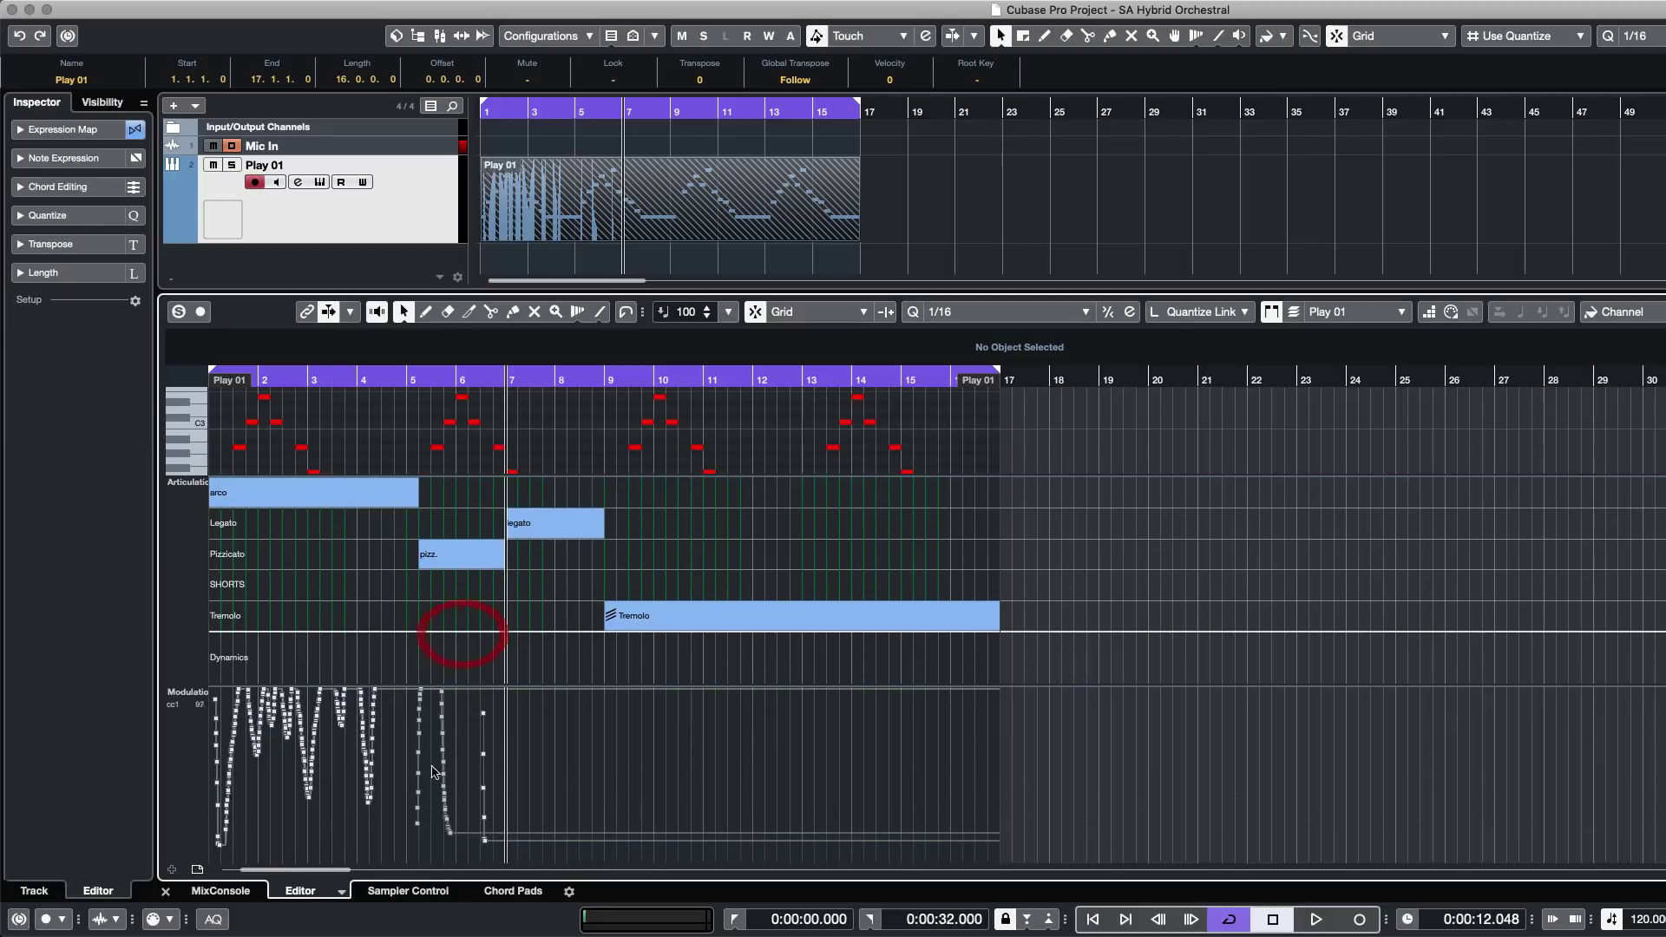
left_click(579, 869)
left_click(599, 219)
left_click(970, 226)
left_click_drag(978, 223, 283, 252)
left_click(570, 178)
left_click_drag(926, 220, 305, 201)
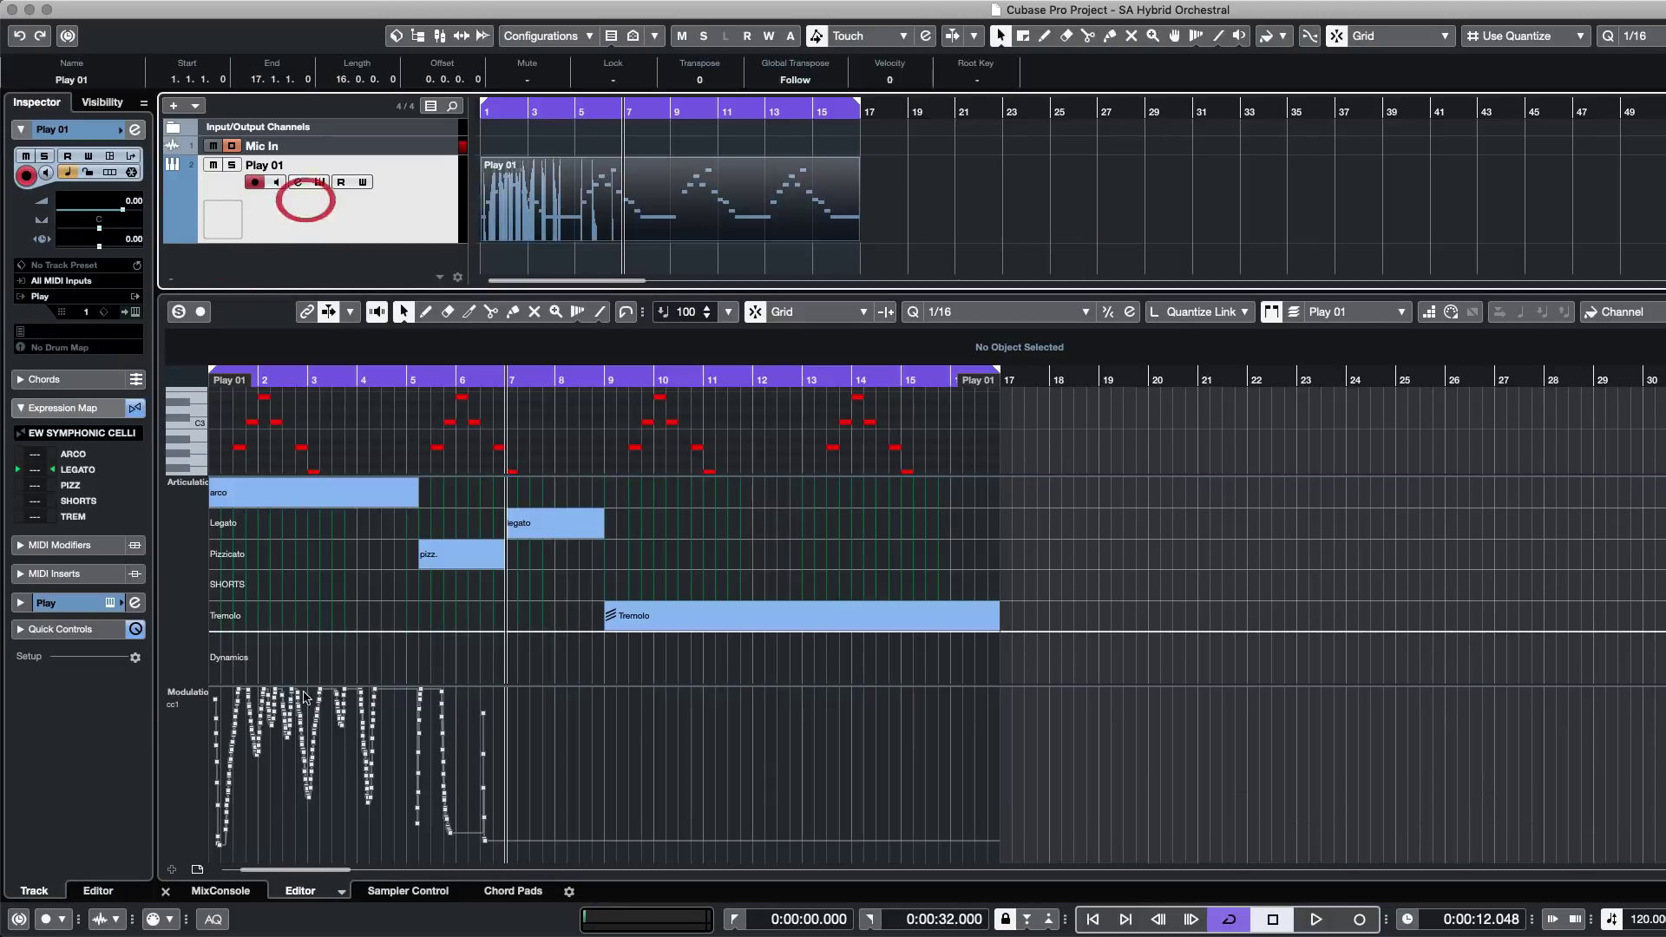
left_click(596, 816)
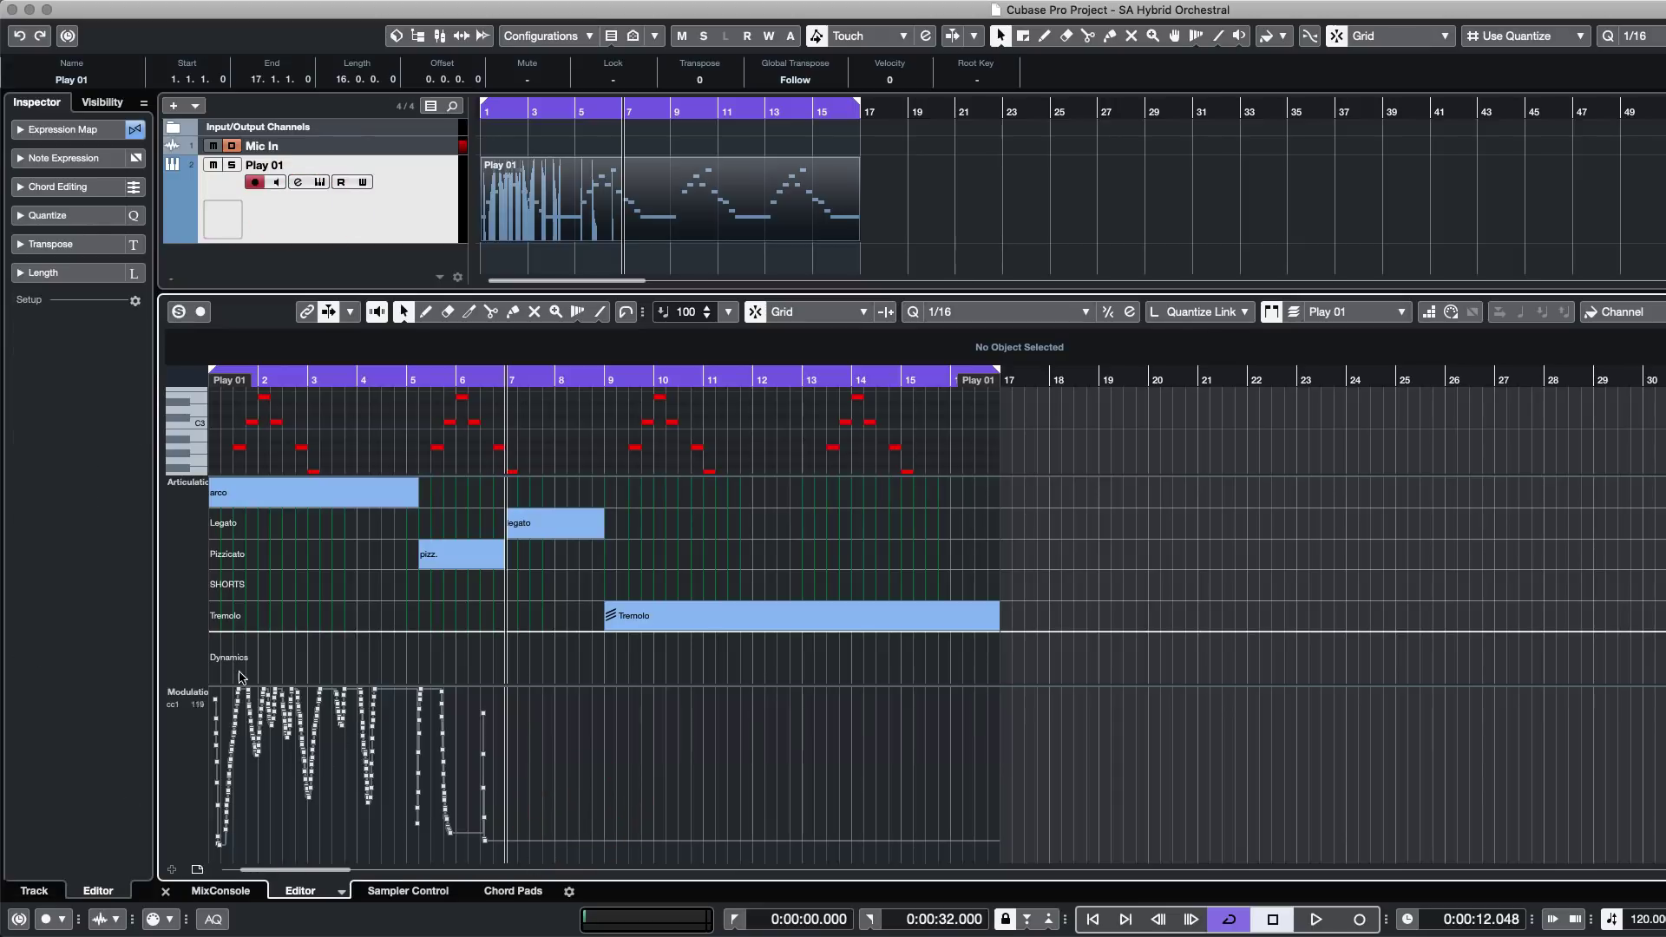
Give the arrangement area more height and thin out the controller data in the Play 01 part.
left_click_drag(522, 291, 522, 380)
right_click(585, 201)
mouse_move(658, 289)
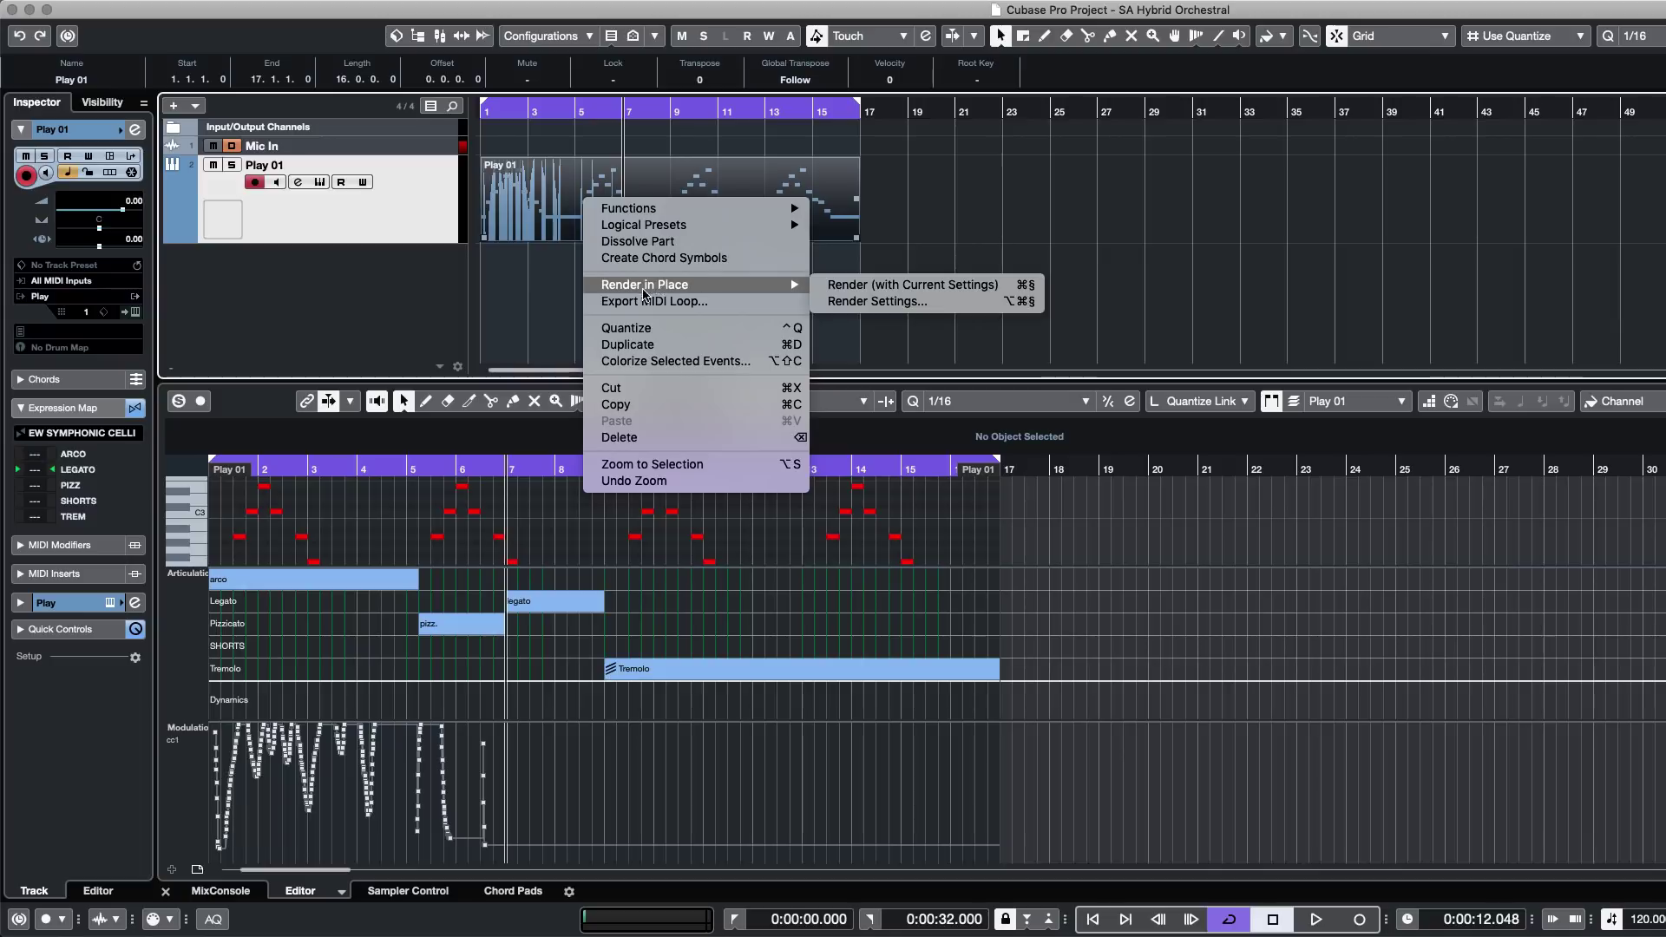
mouse_move(664, 211)
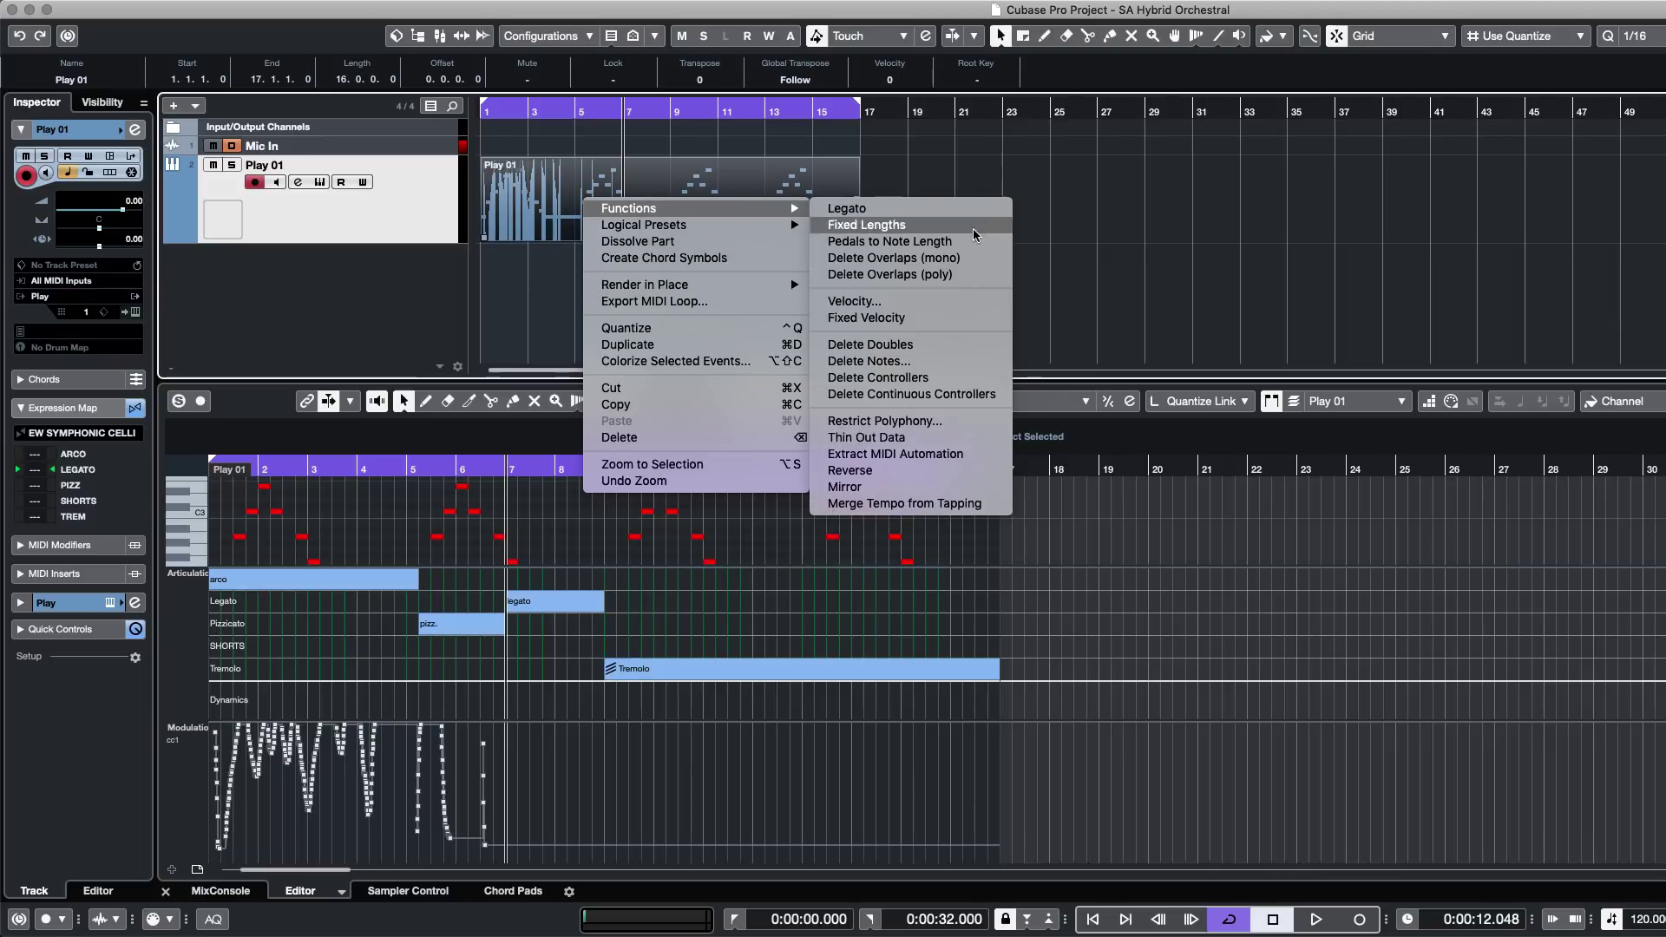
left_click(885, 443)
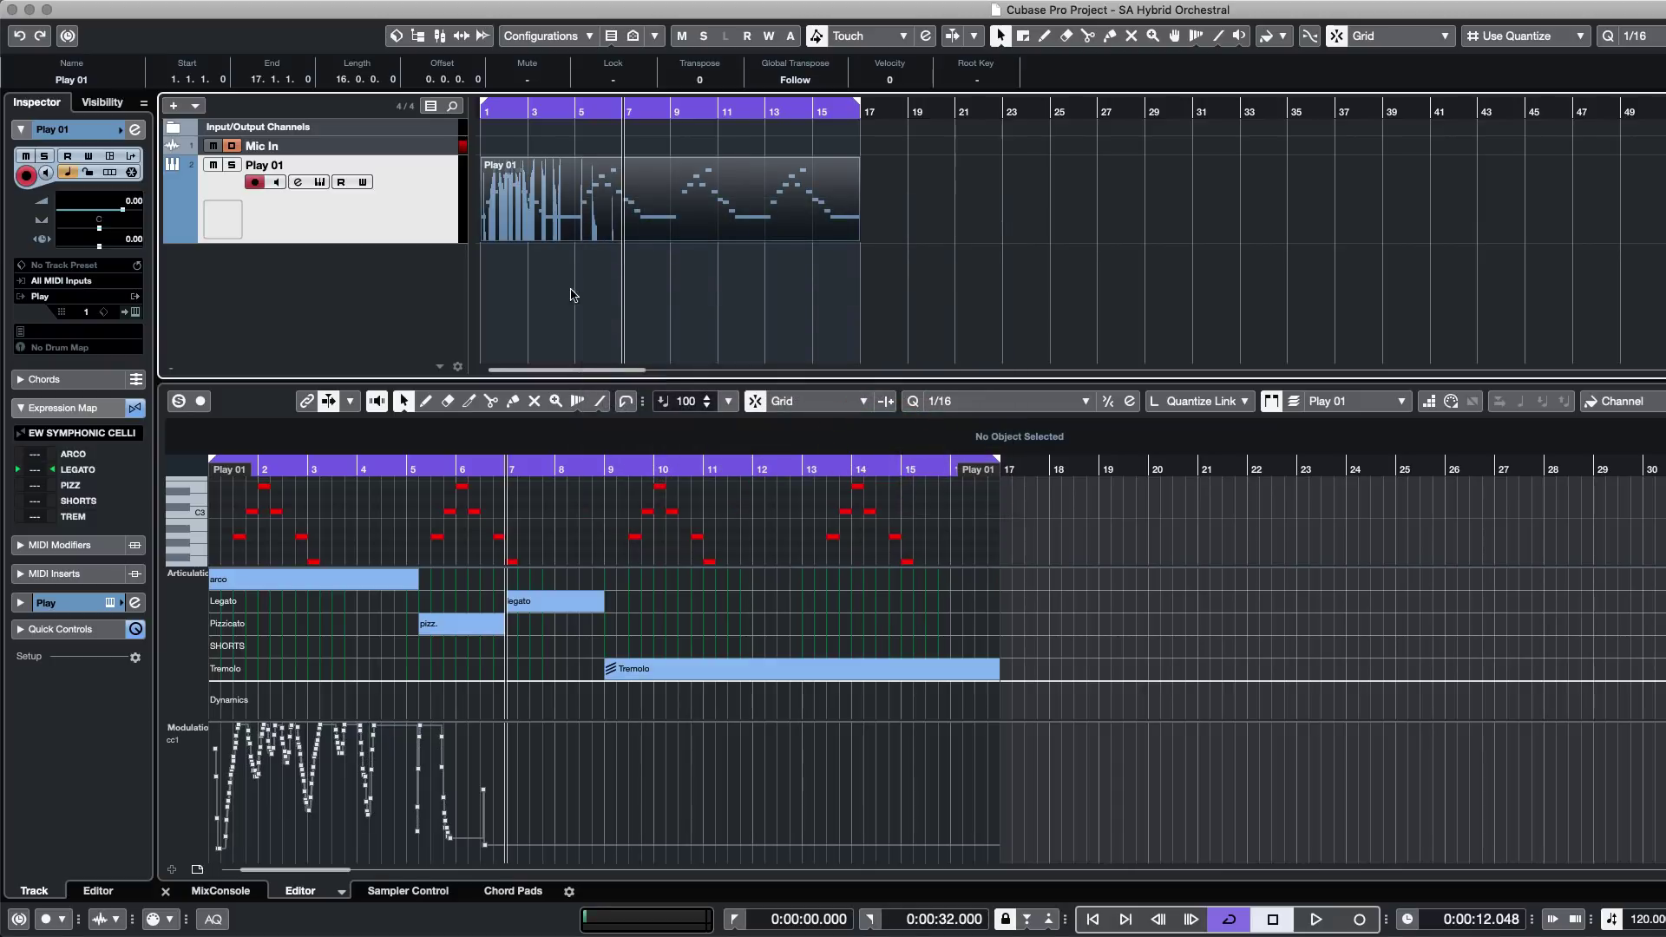
Extract the Play 01 part's MIDI automation and show the CC 1 (Modulation) automation lane beneath its track.
right_click(536, 197)
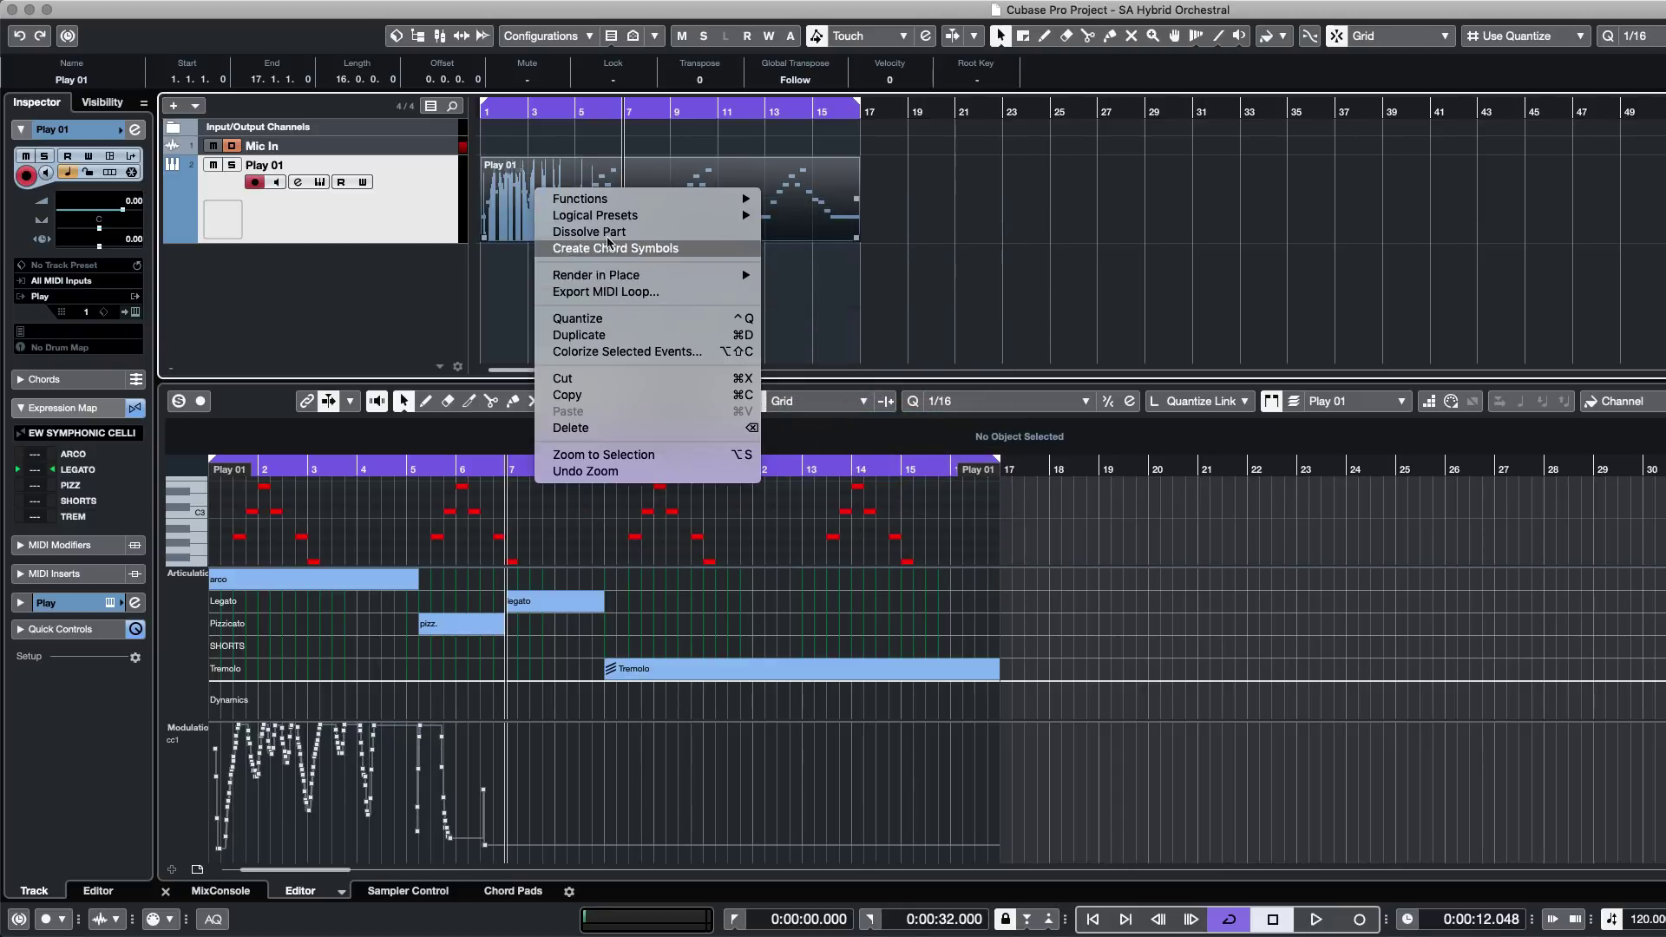
mouse_move(607, 200)
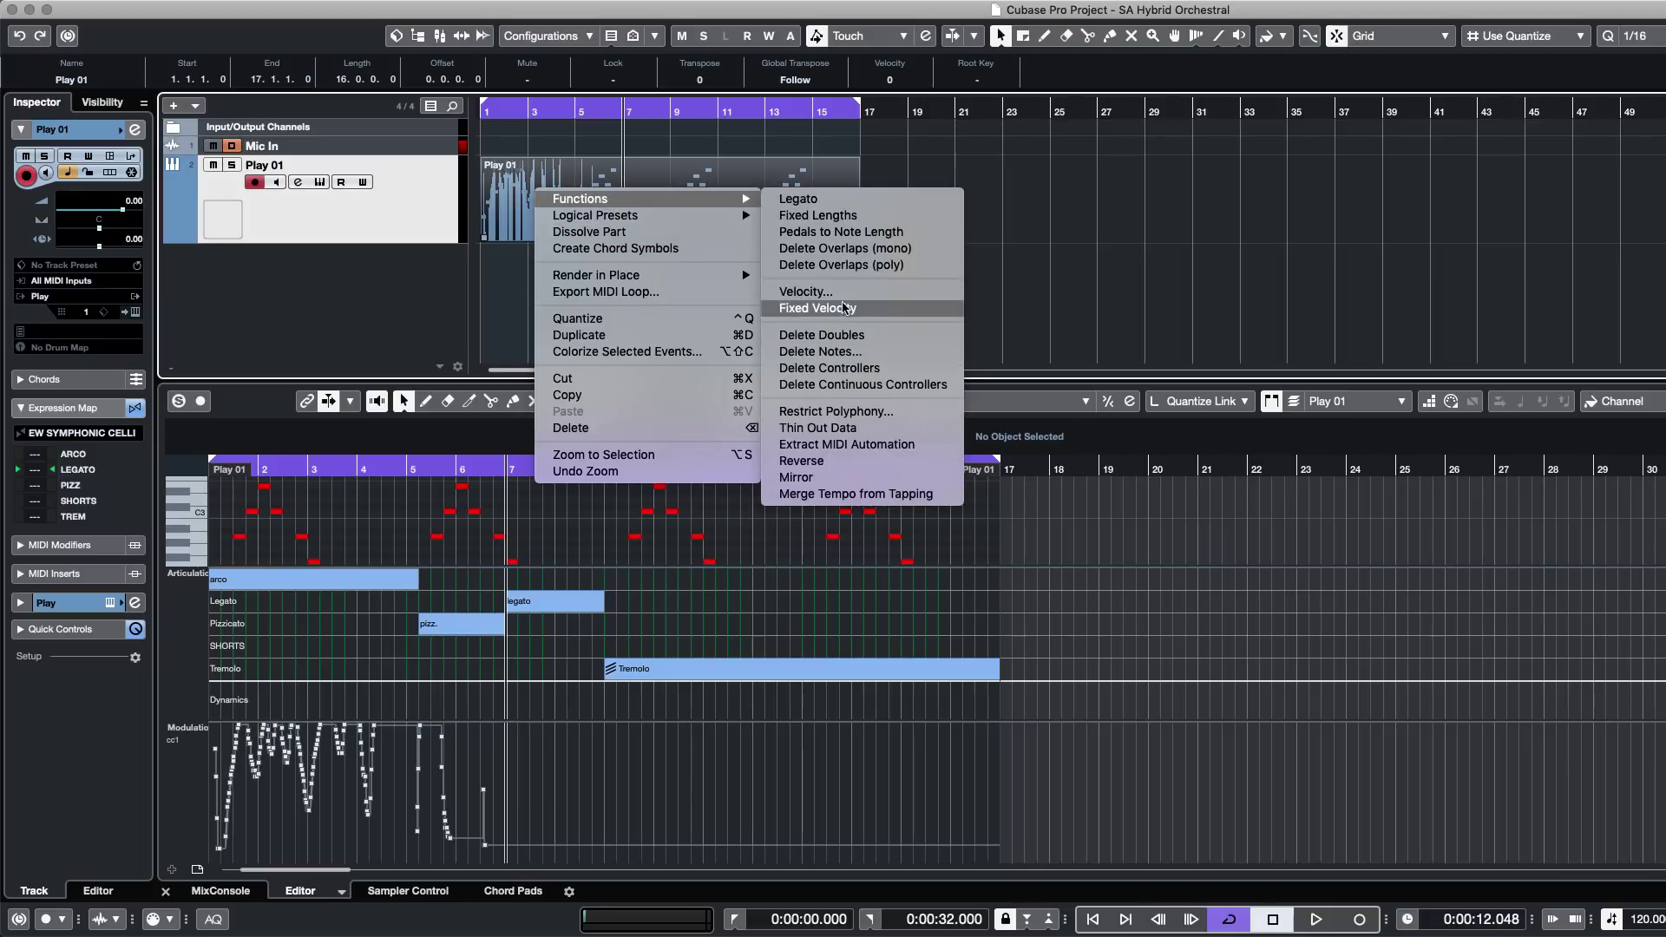
left_click(840, 455)
left_click(1089, 243)
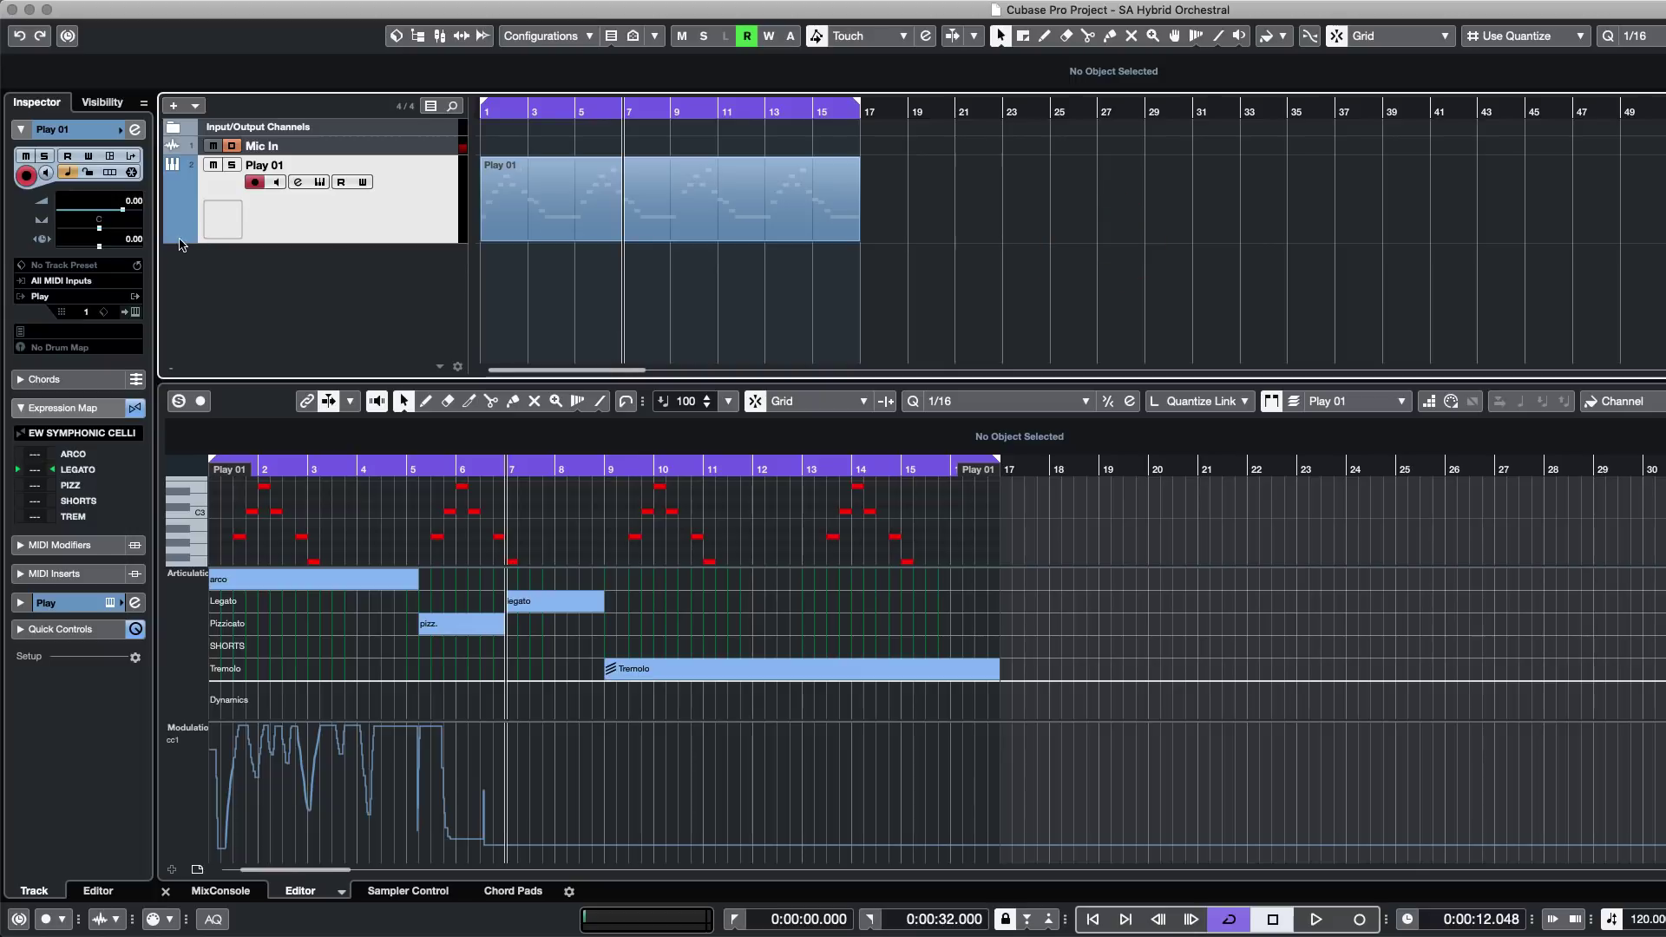
left_click(173, 235)
left_click(284, 253)
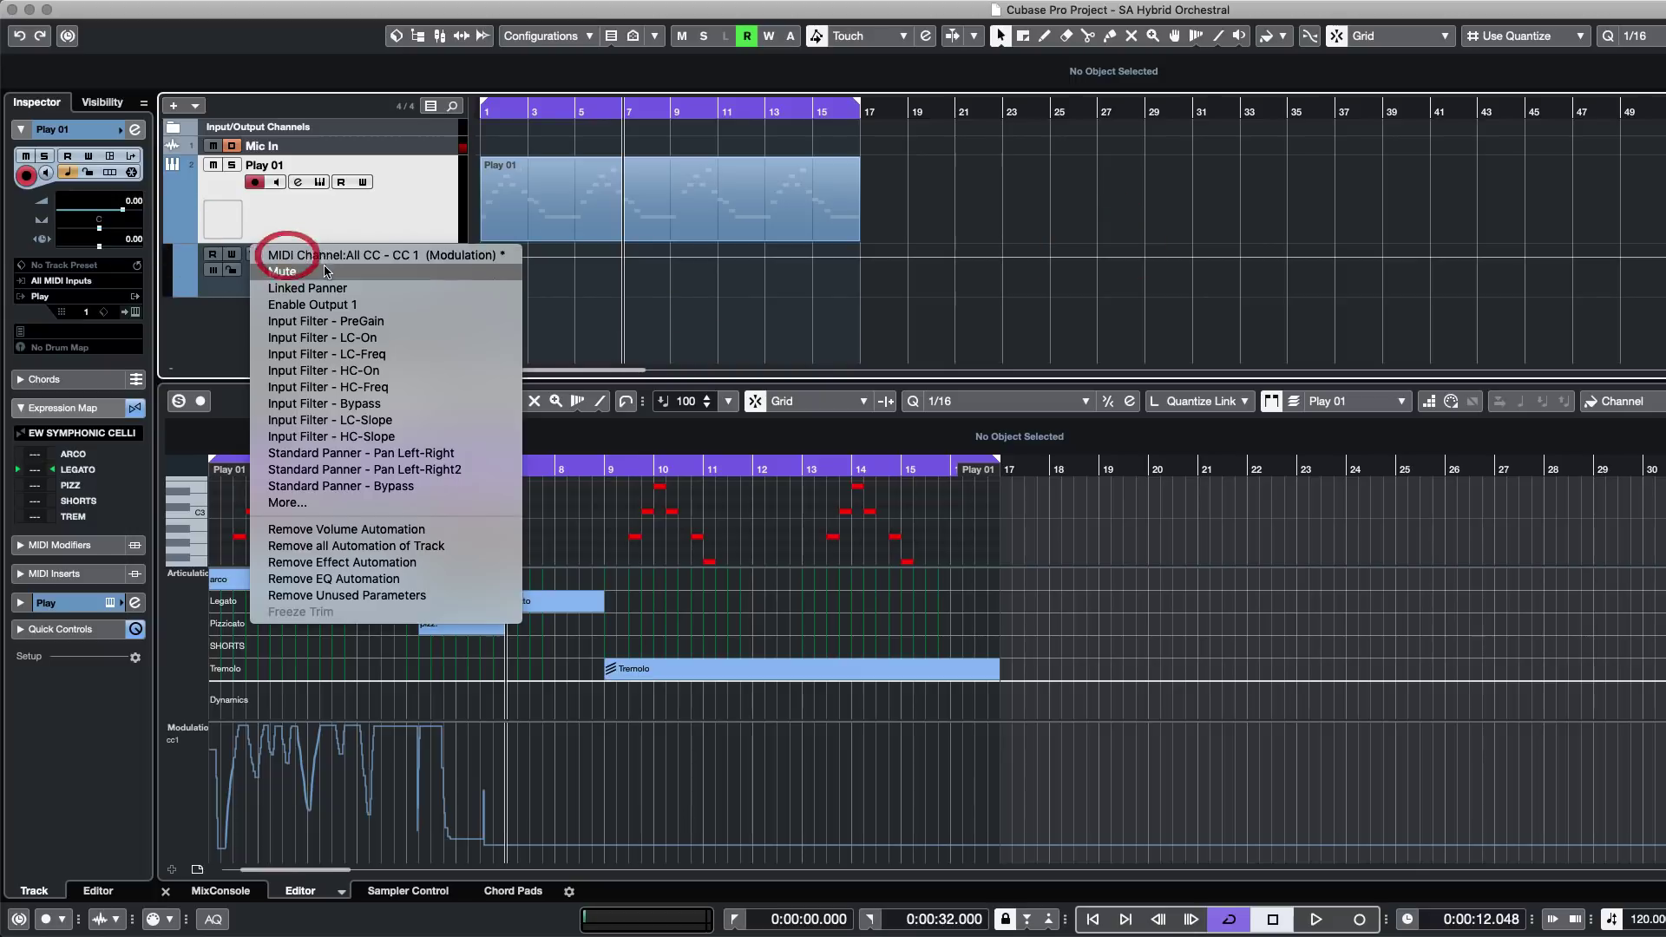
left_click(295, 254)
Delete all the extracted points from the Play 01 track's CC 1 (Modulation) automation lane.
key("h")
key("h")
key("h")
key("h")
key("h")
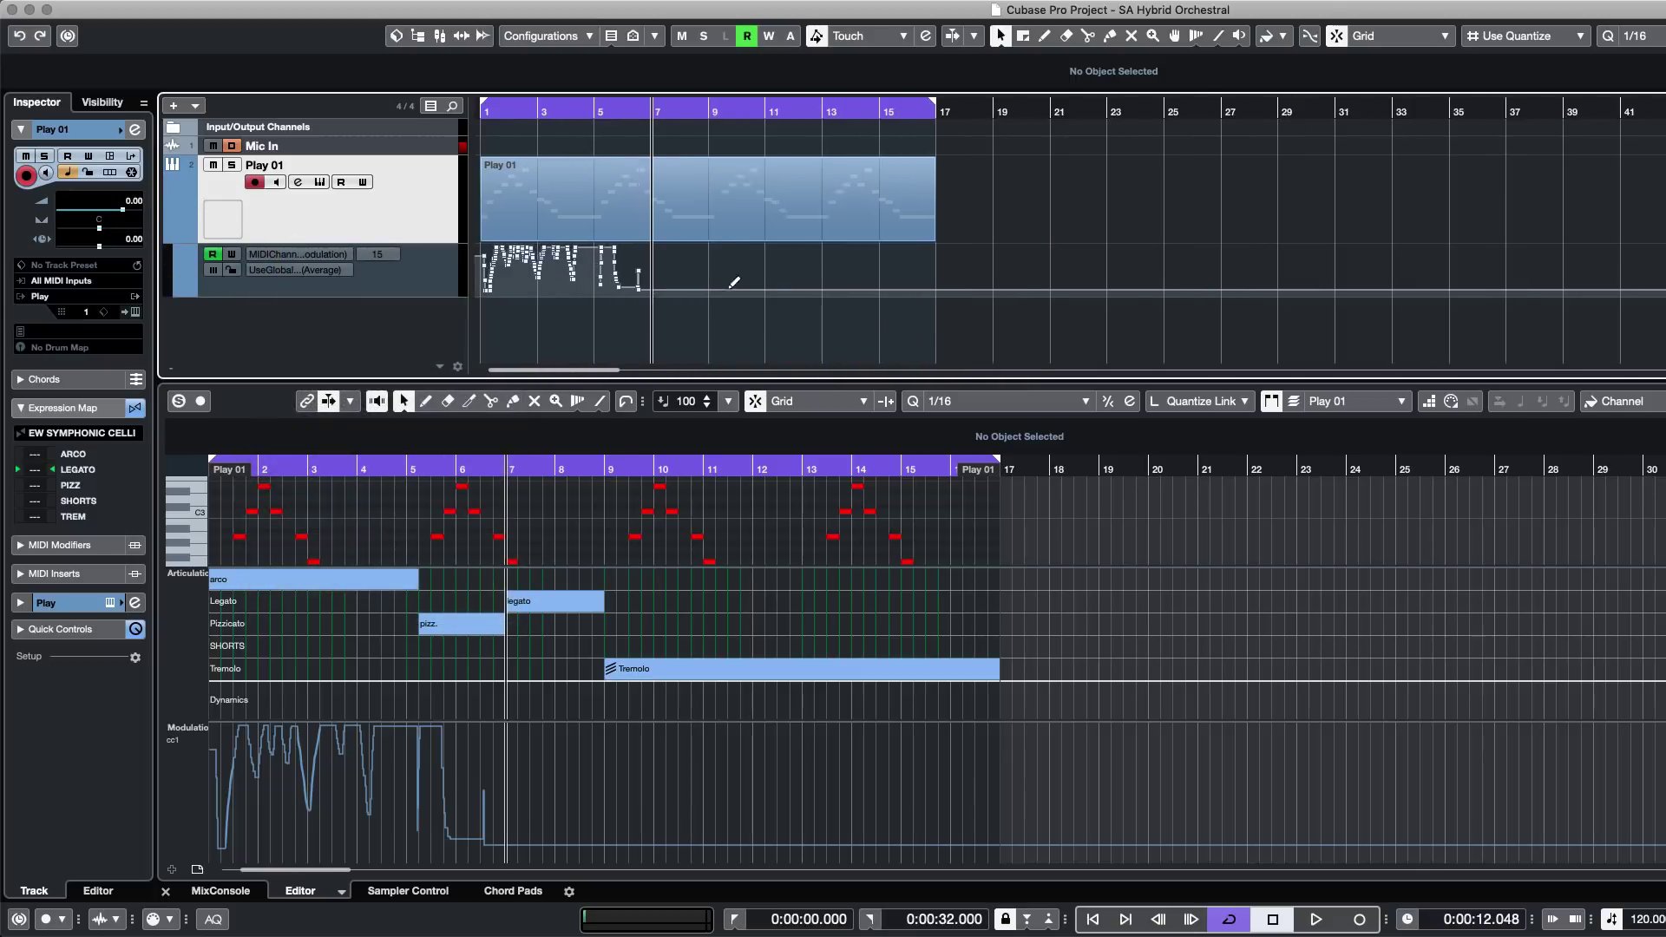
left_click_drag(1253, 337, 1091, 252)
key("Delete")
key("Delete")
Draw a zigzag of rapid rises and dips in the modulation automation lane across bars 1 and 2.
left_click(565, 256)
mouse_move(558, 248)
left_mouse_down()
mouse_move(470, 283)
mouse_move(506, 253)
mouse_move(529, 273)
mouse_move(531, 250)
mouse_move(541, 271)
mouse_move(557, 252)
mouse_move(587, 264)
left_mouse_up()
left_click(603, 262)
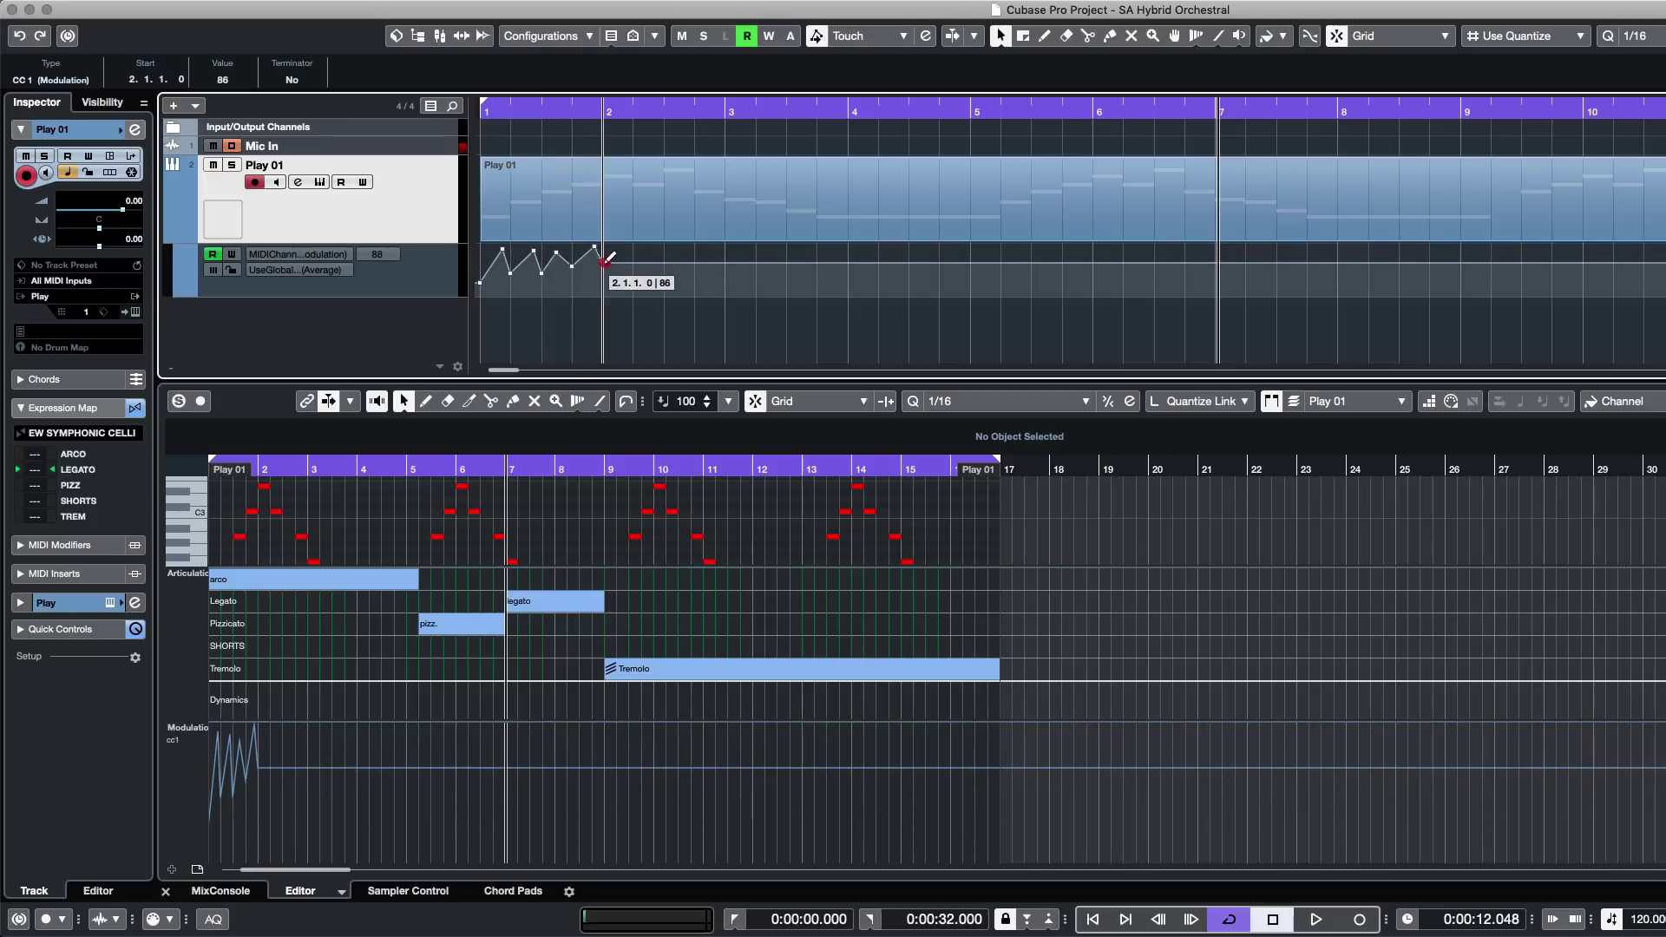
left_click(620, 249)
left_click(632, 261)
left_click(647, 247)
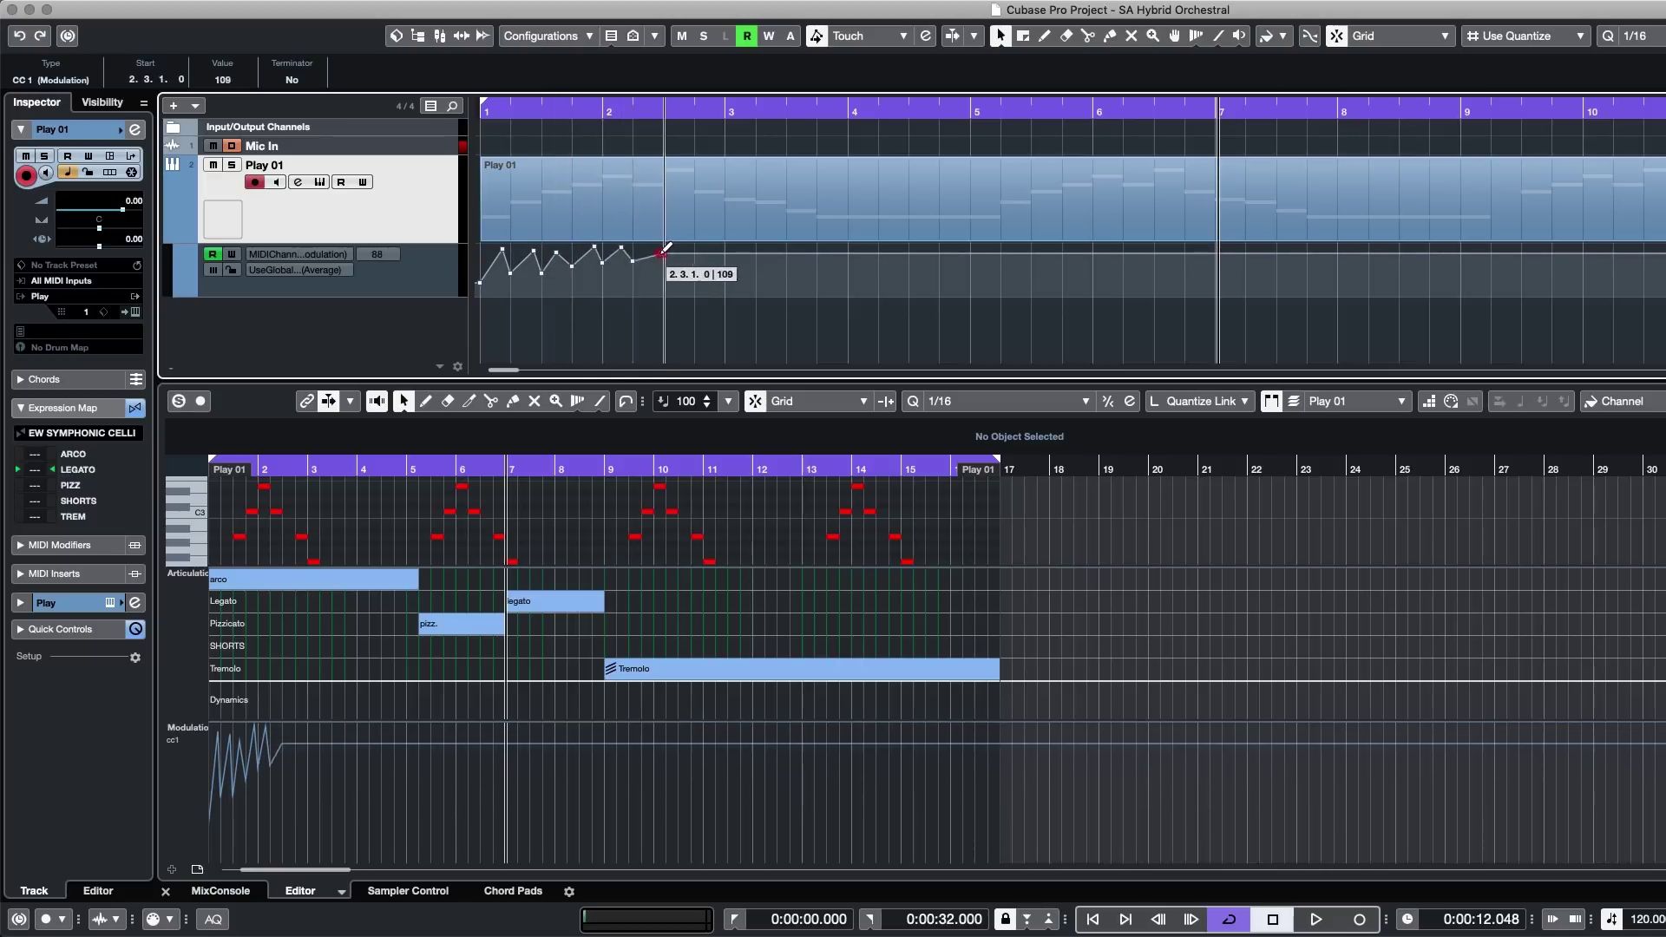
left_click(663, 263)
left_click(686, 251)
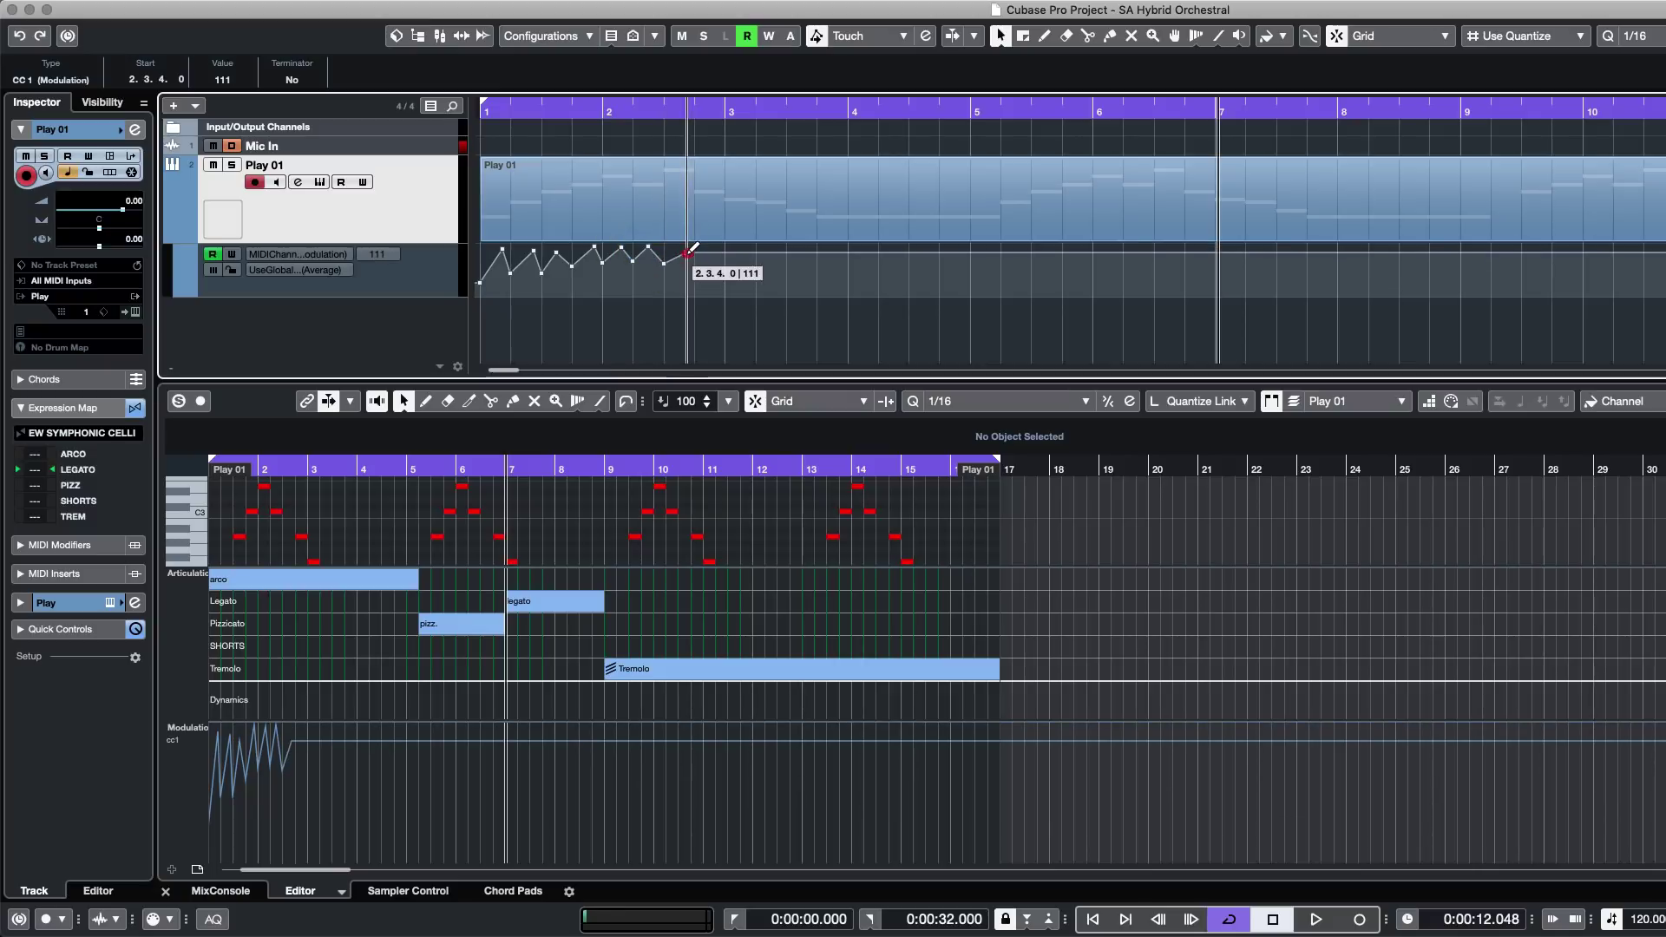
left_click(694, 284)
left_click(712, 258)
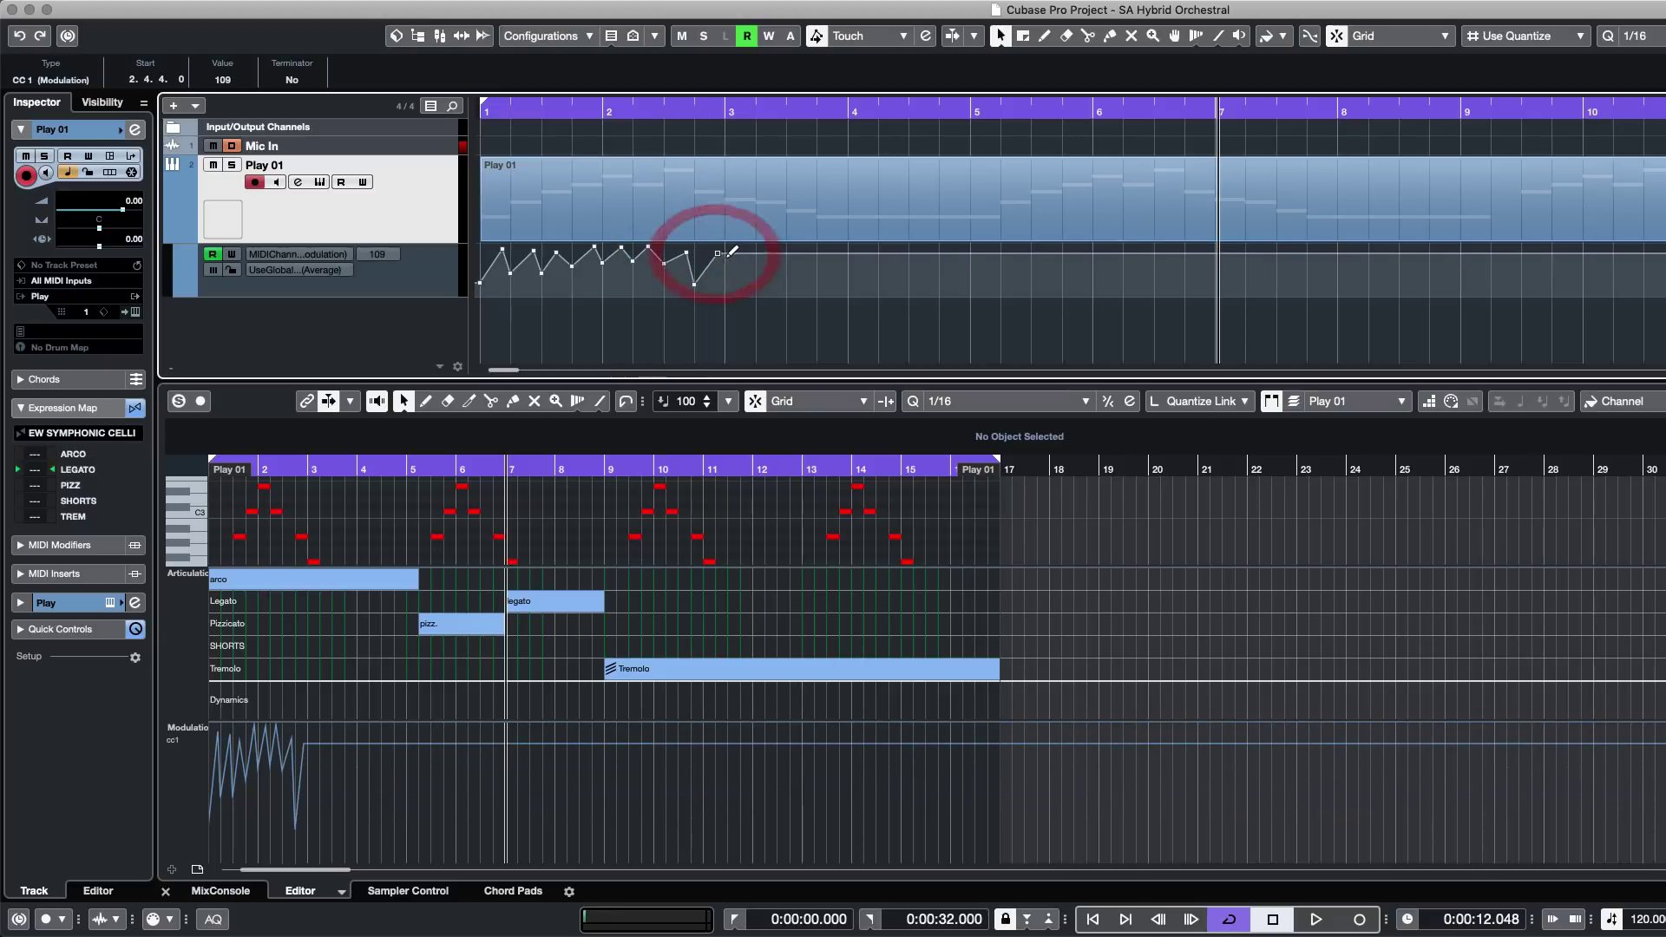
left_click(725, 285)
left_click(763, 305)
Play from bar 1 while drawing slower modulation swells from bar 3 to bar 8, peaking at 127 in bar 7 and ending at 25.
left_click_drag(546, 112, 545, 103)
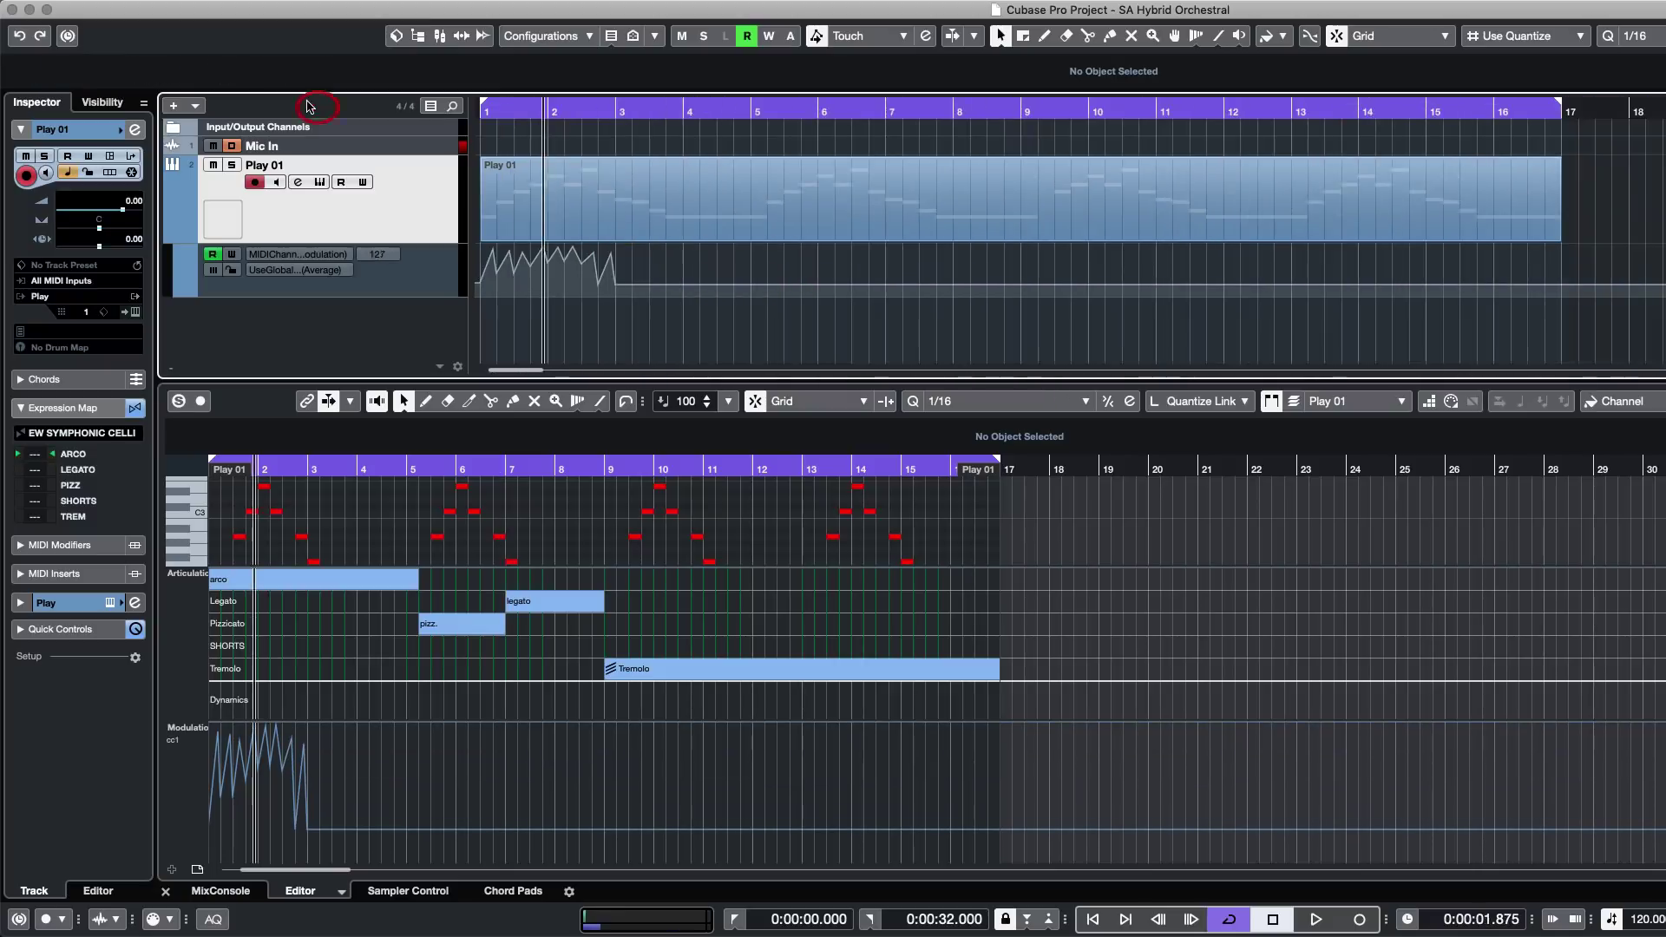
left_click(482, 112)
key("space")
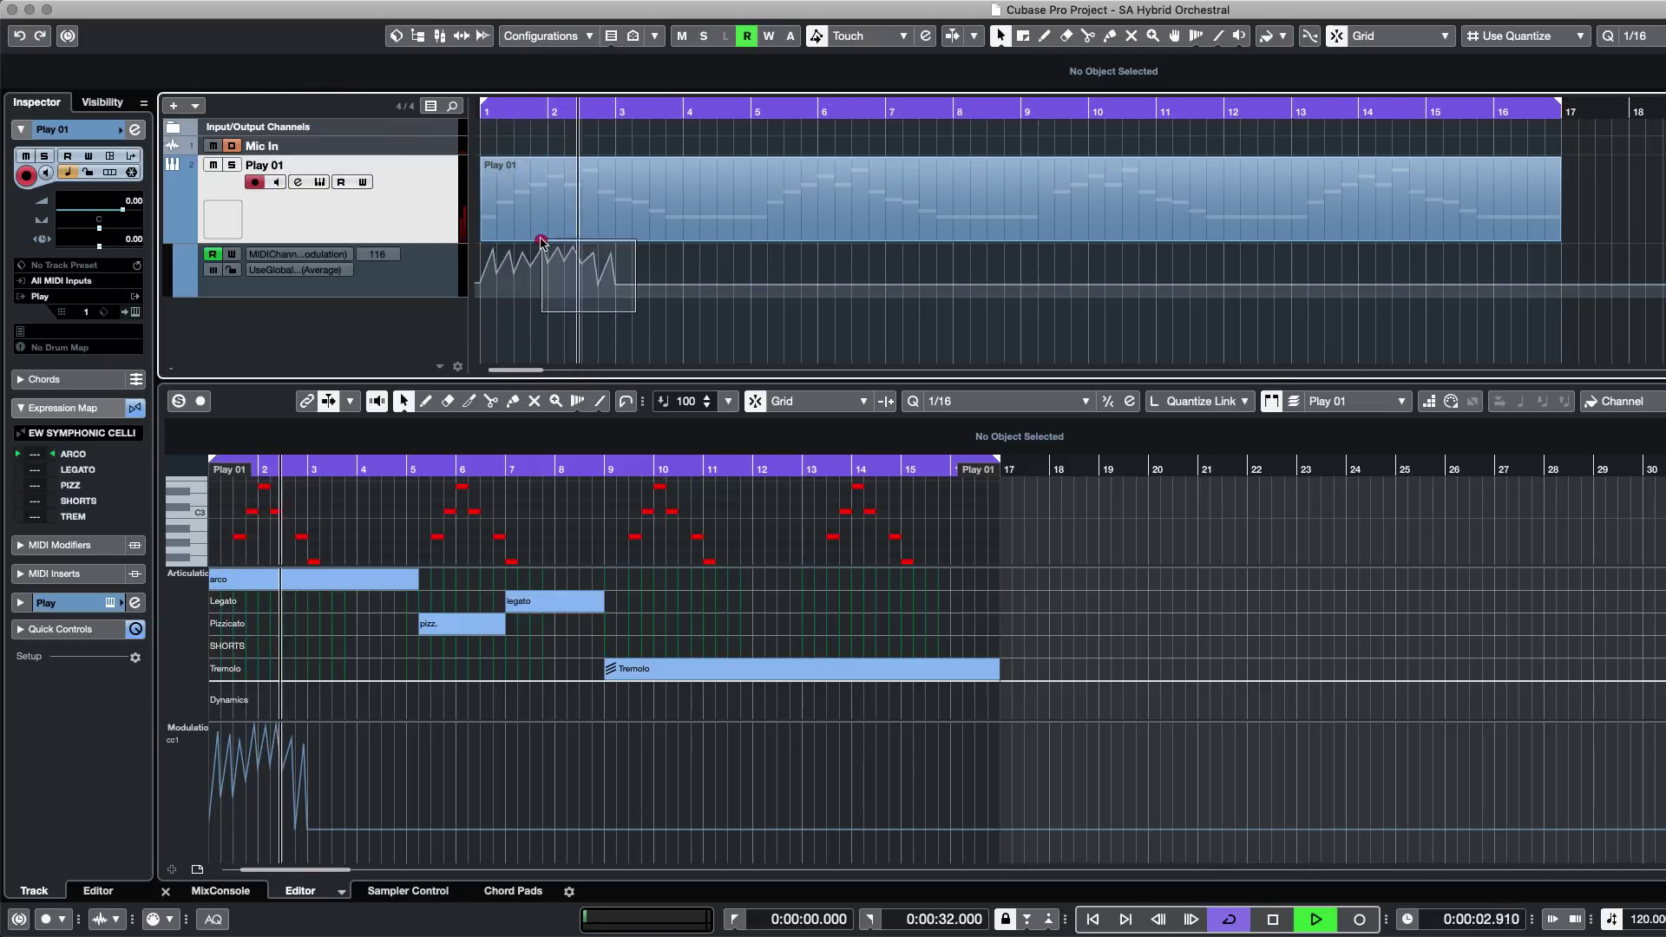
left_click(688, 264)
left_click_drag(688, 263, 726, 251)
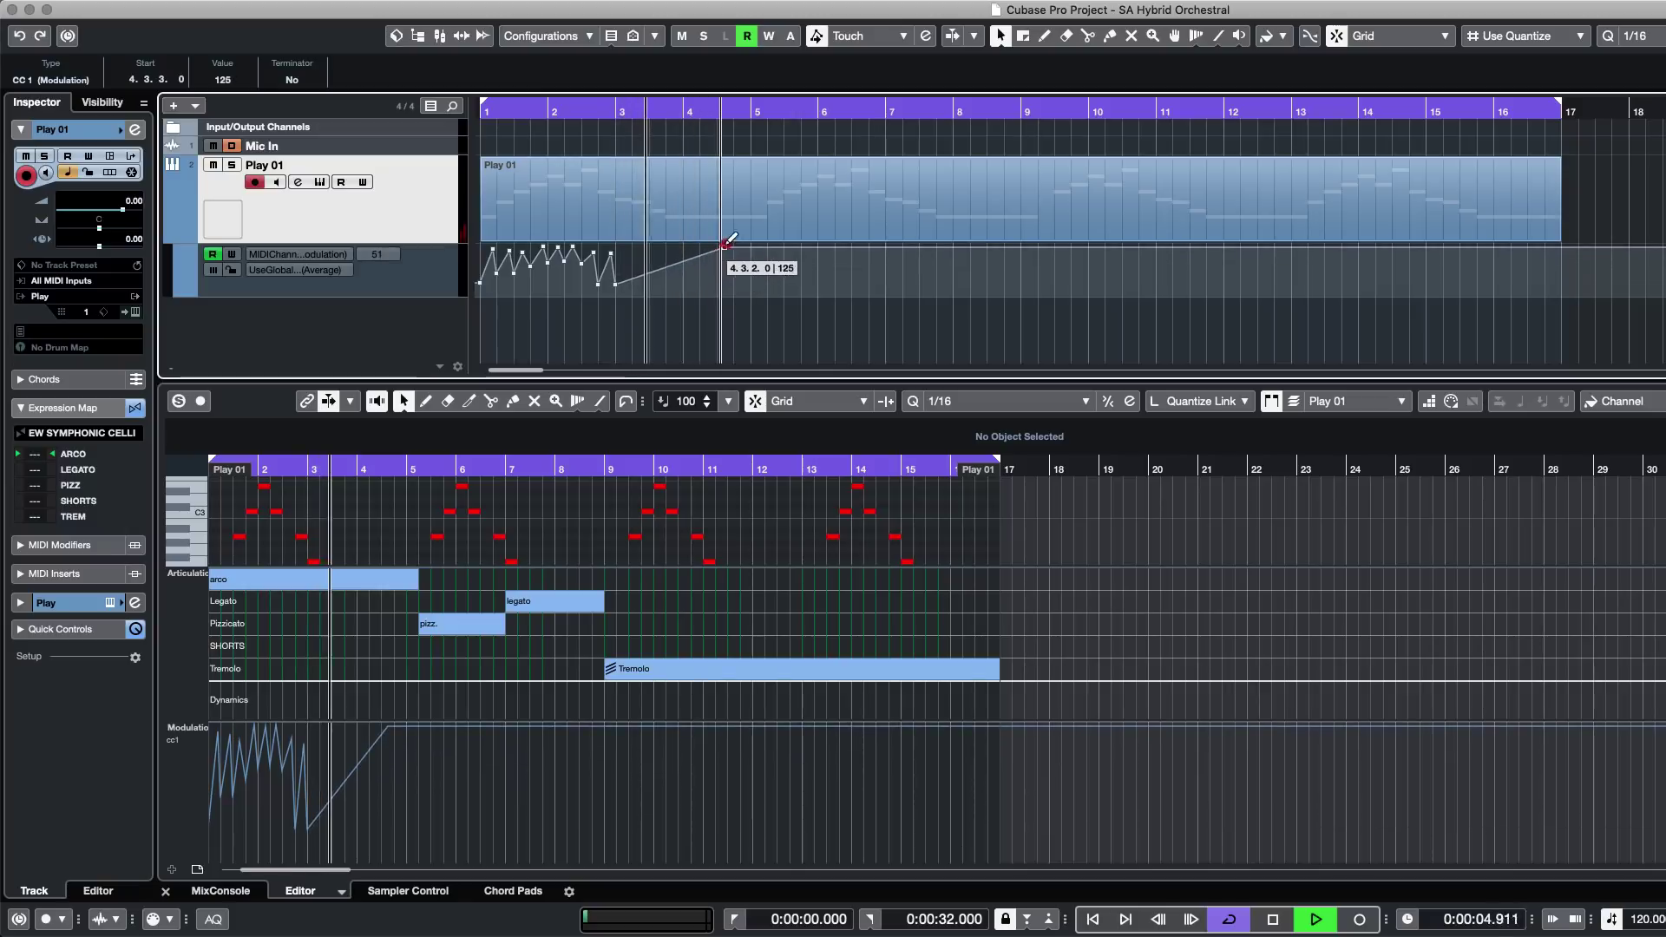
left_click(720, 314)
left_click(793, 332)
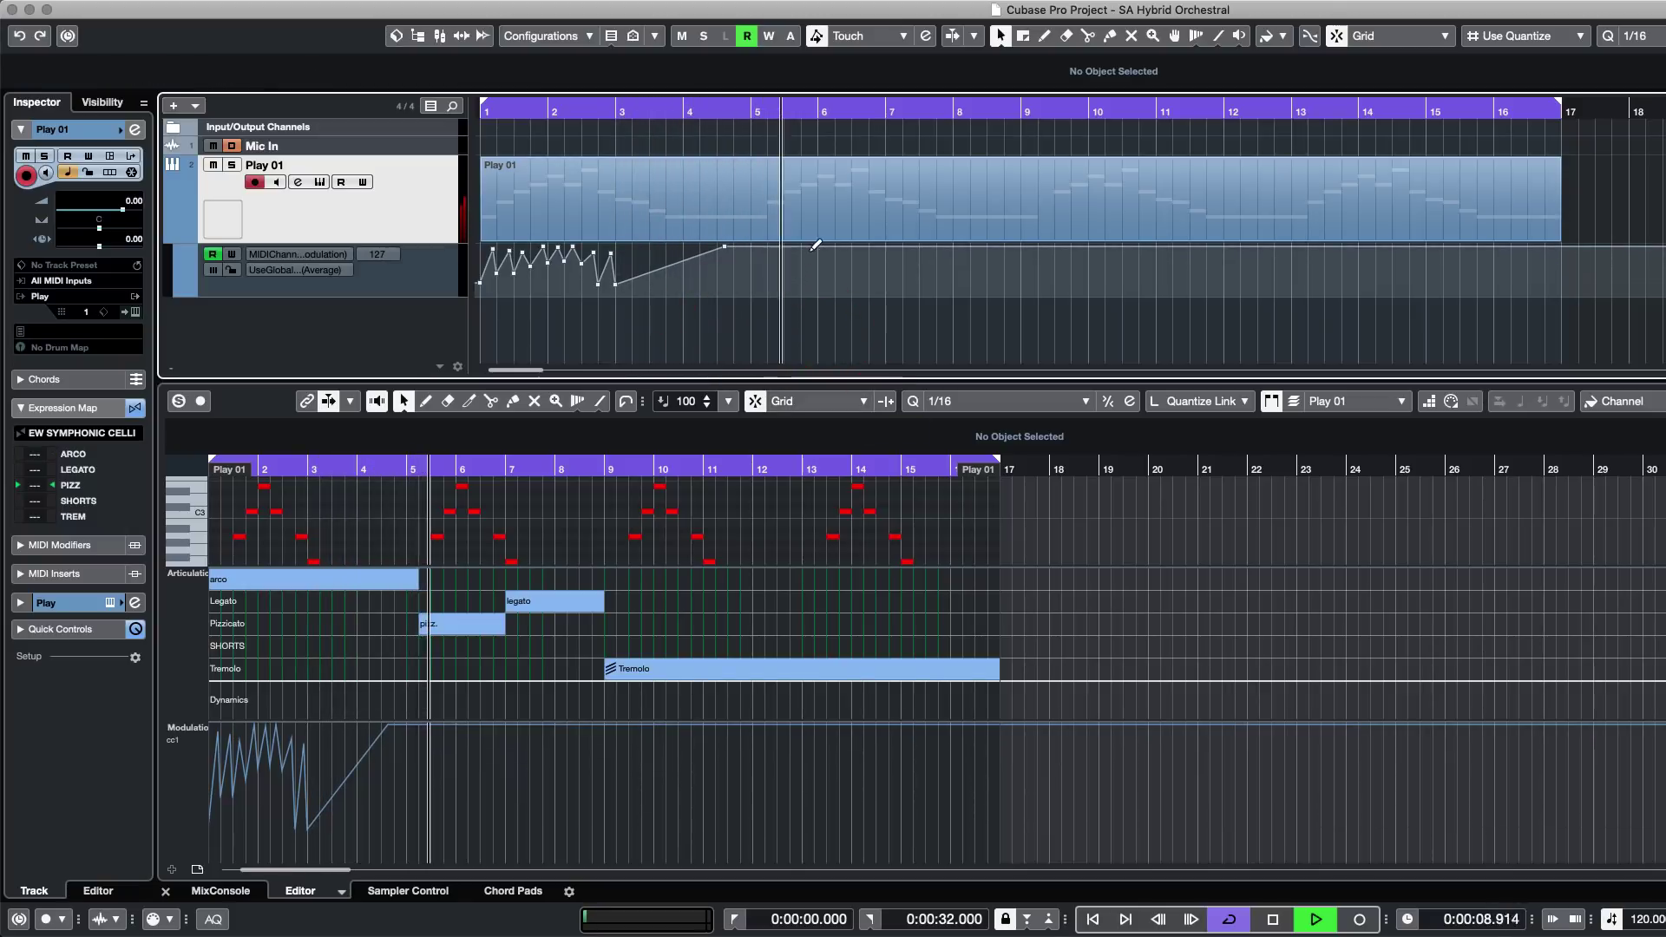
left_click(838, 287)
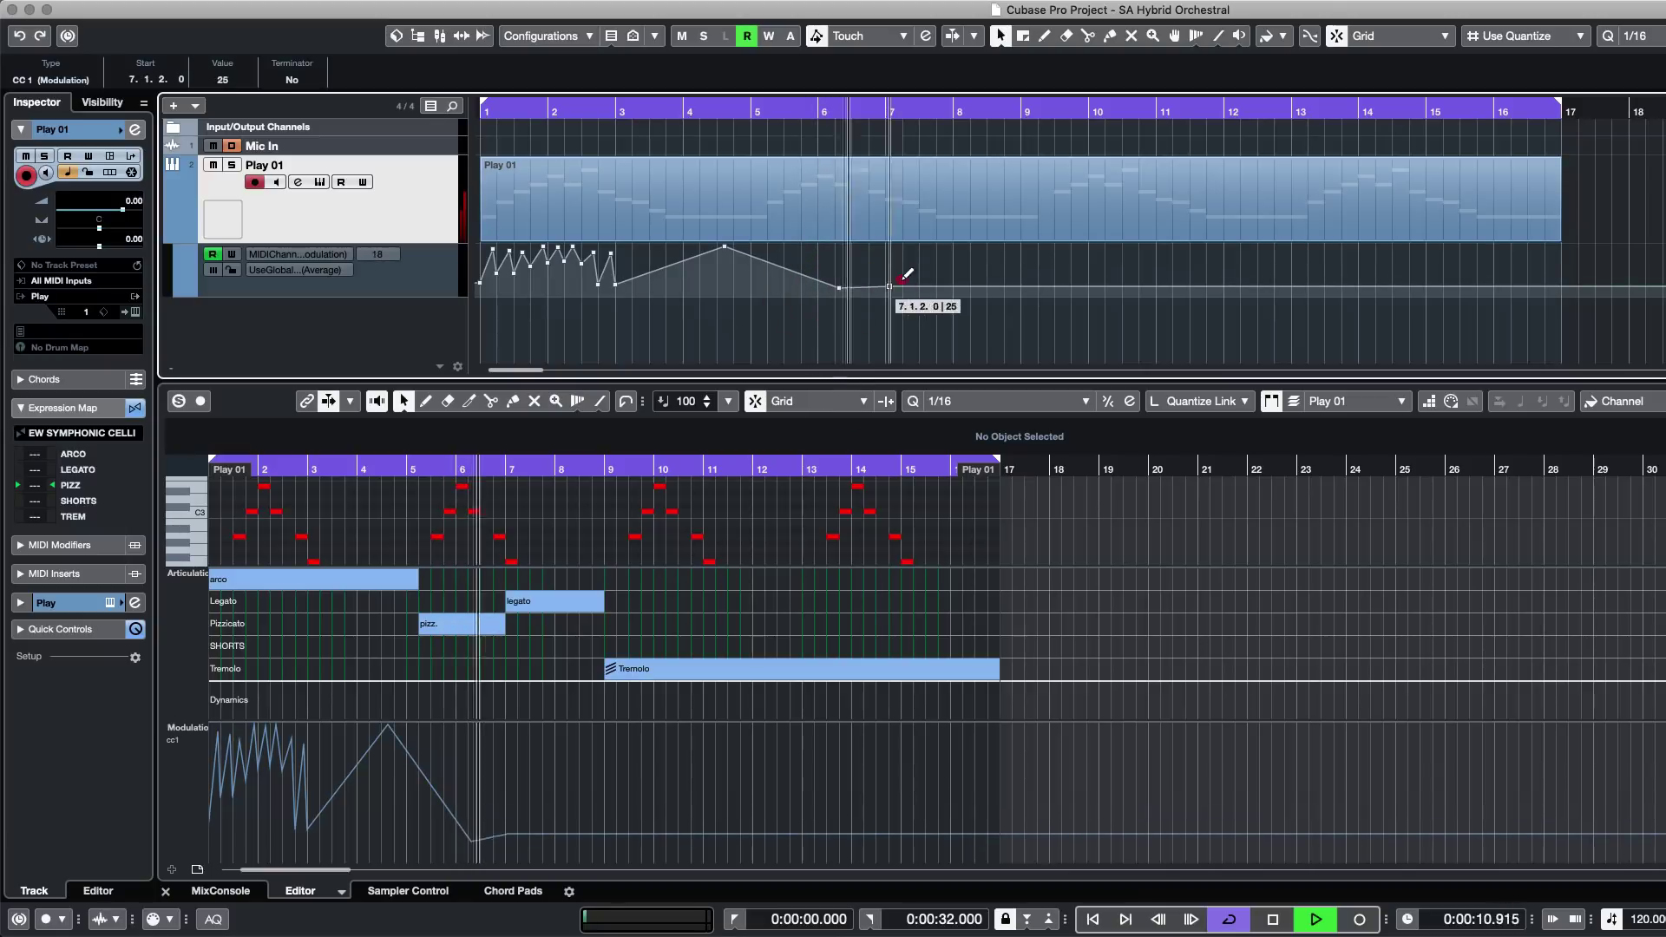
left_click(941, 246)
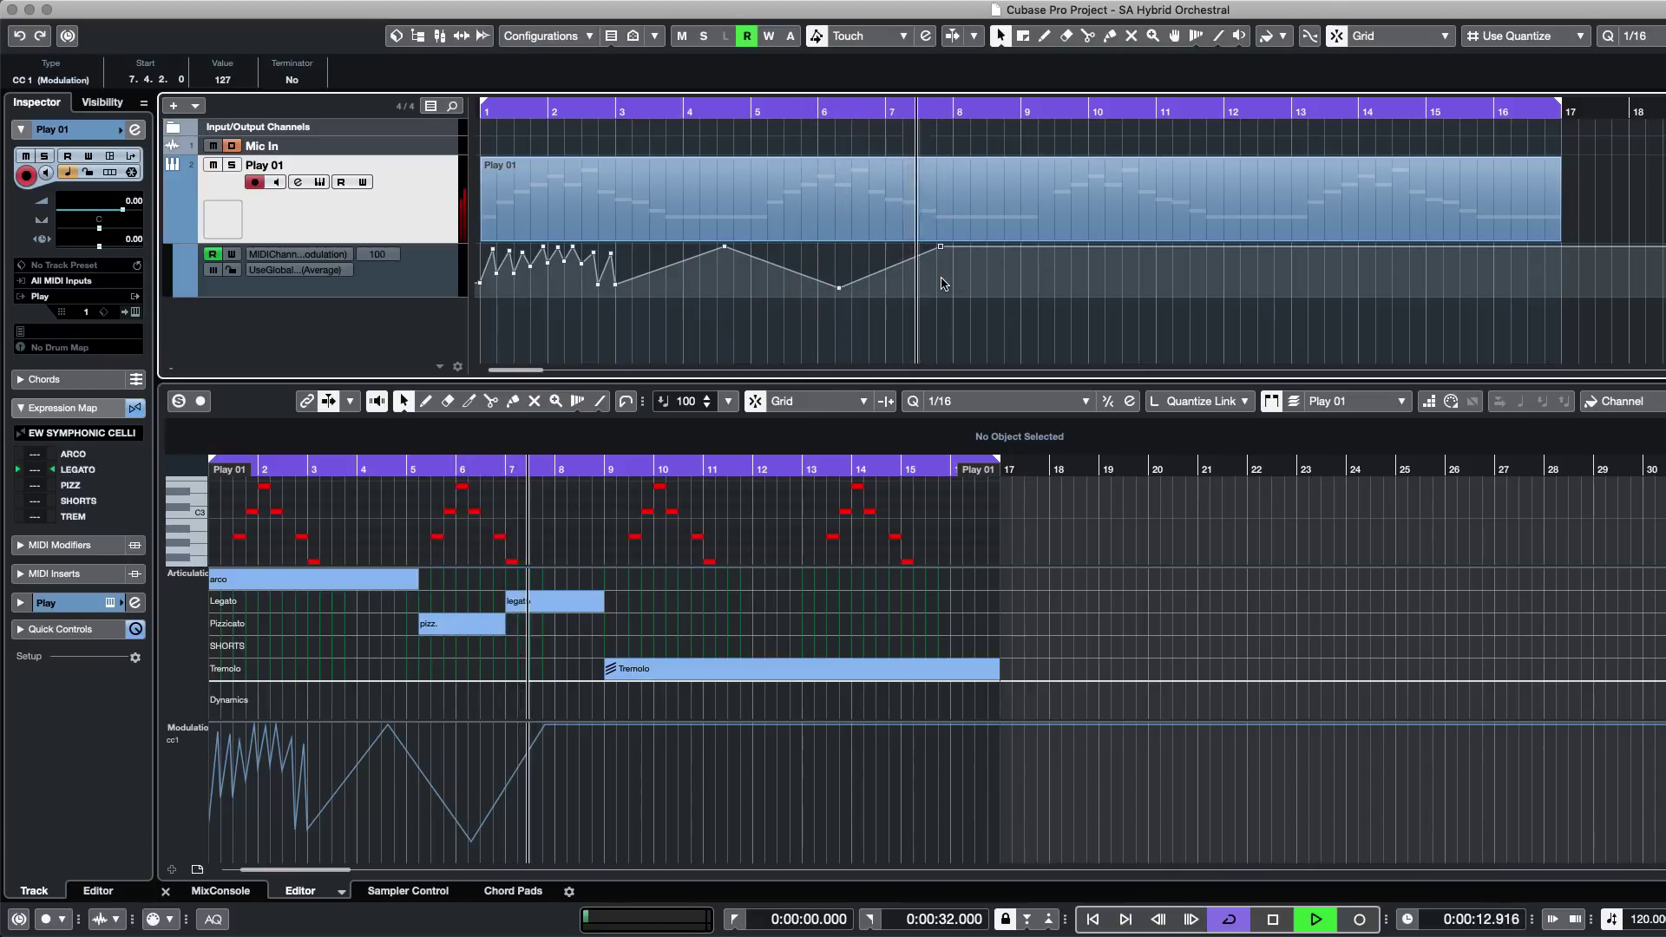
left_click(973, 285)
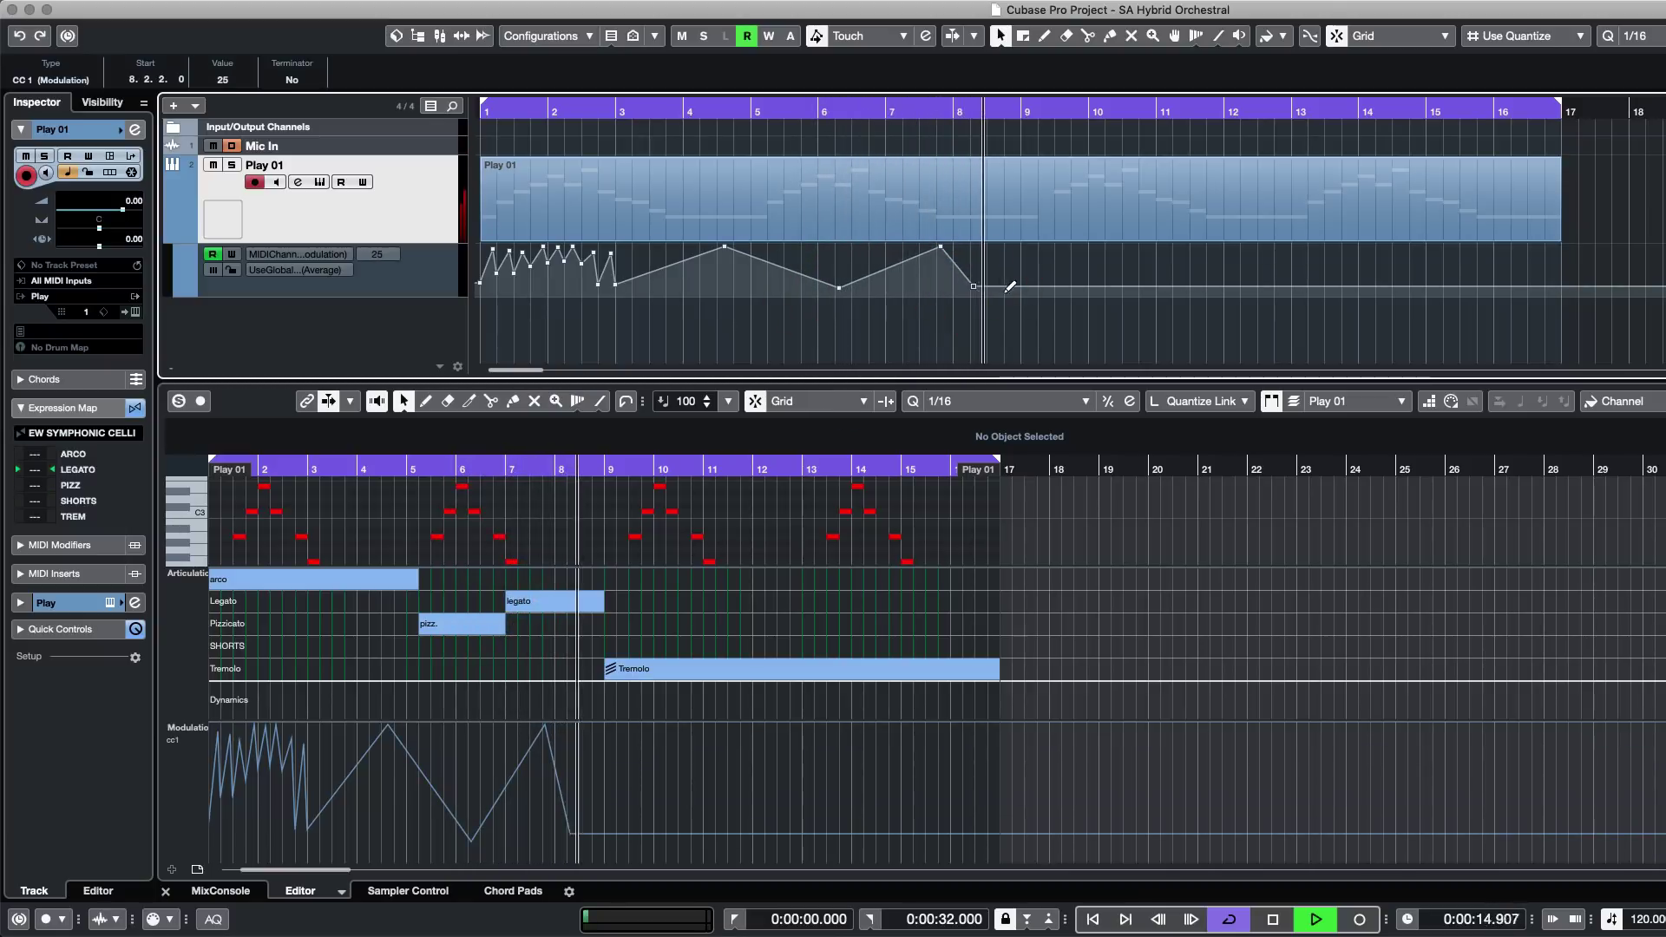
key("space")
Delete all the hand-drawn points from the modulation automation lane.
left_click(1004, 304)
left_click(744, 300)
key("g")
key("g")
key("g")
key("g")
key("g")
key("g")
key("g")
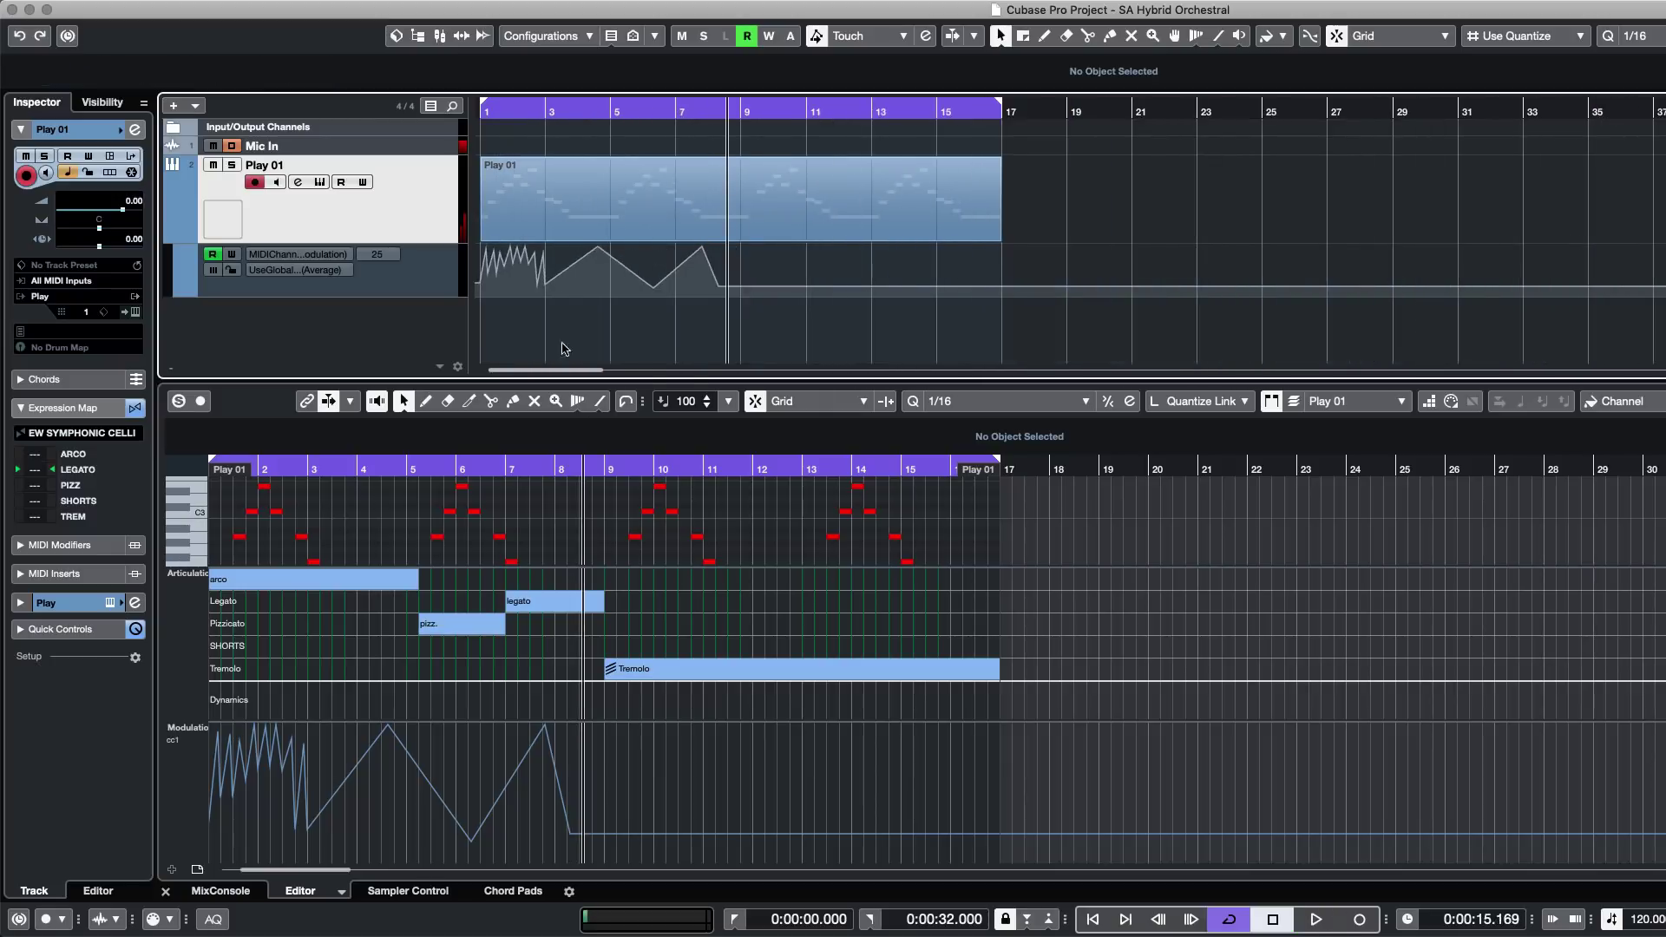
left_click_drag(667, 337, 409, 252)
key("Delete")
Select the Play 01 part and return the playback position to the start of the project.
left_click(339, 272)
left_click(311, 207)
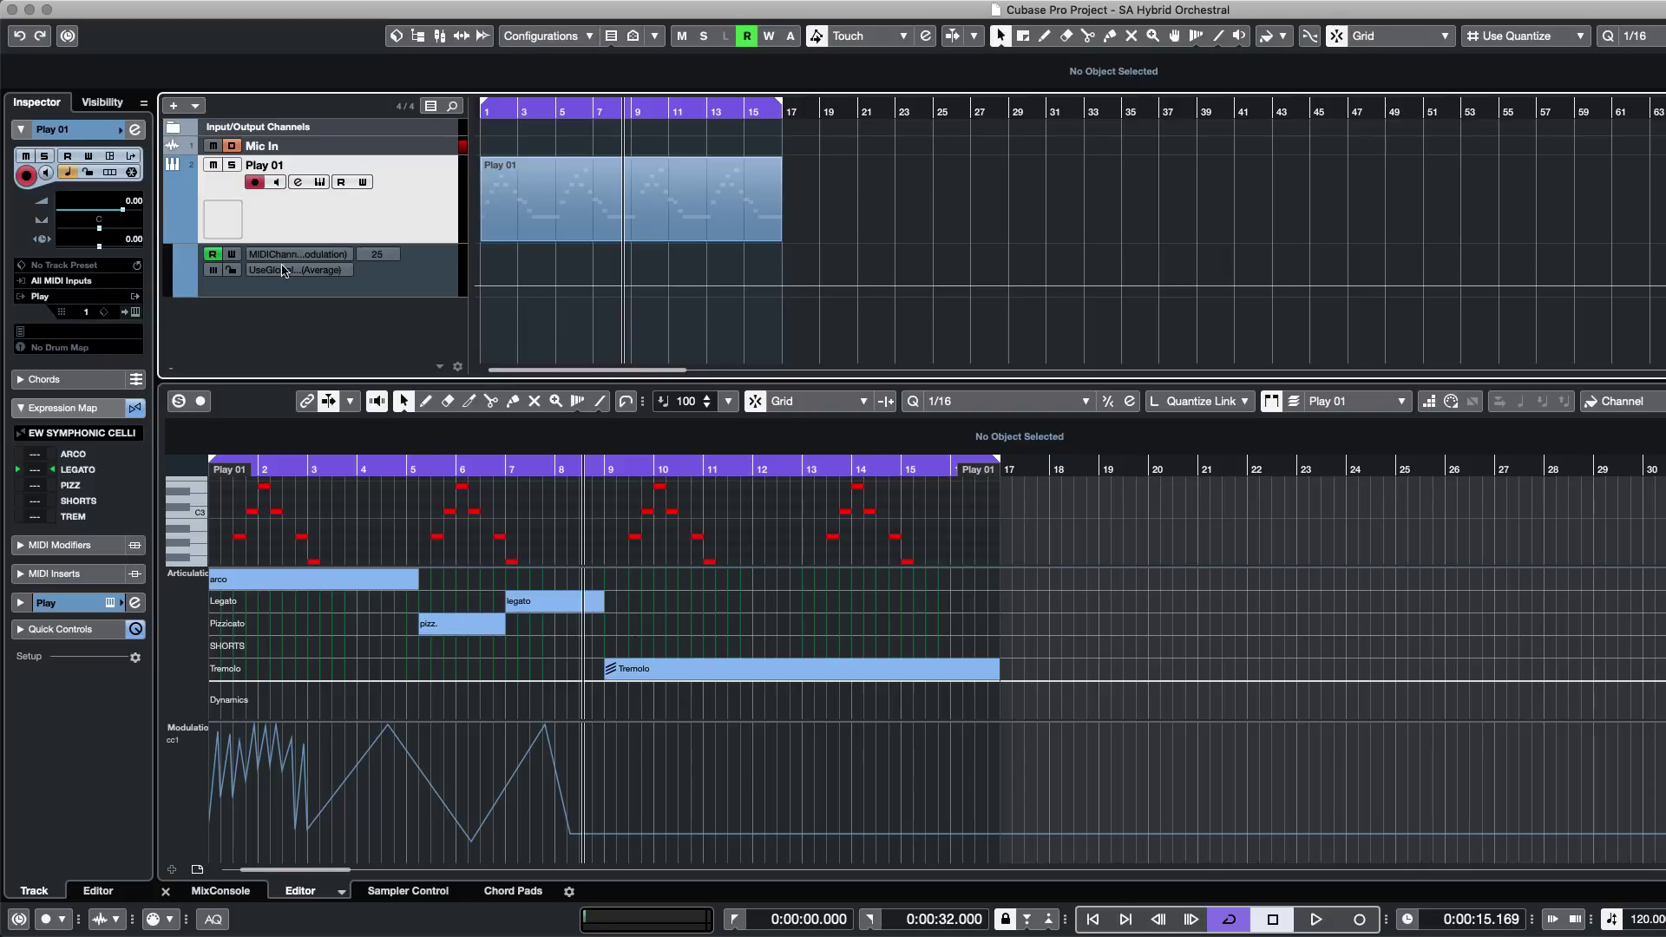
left_click(399, 224)
left_click(605, 231)
left_click_drag(828, 204, 473, 211)
key("h")
key("h")
key("h")
key("h")
key("h")
left_click_drag(1297, 194, 686, 226)
left_click(523, 129)
key("Home")
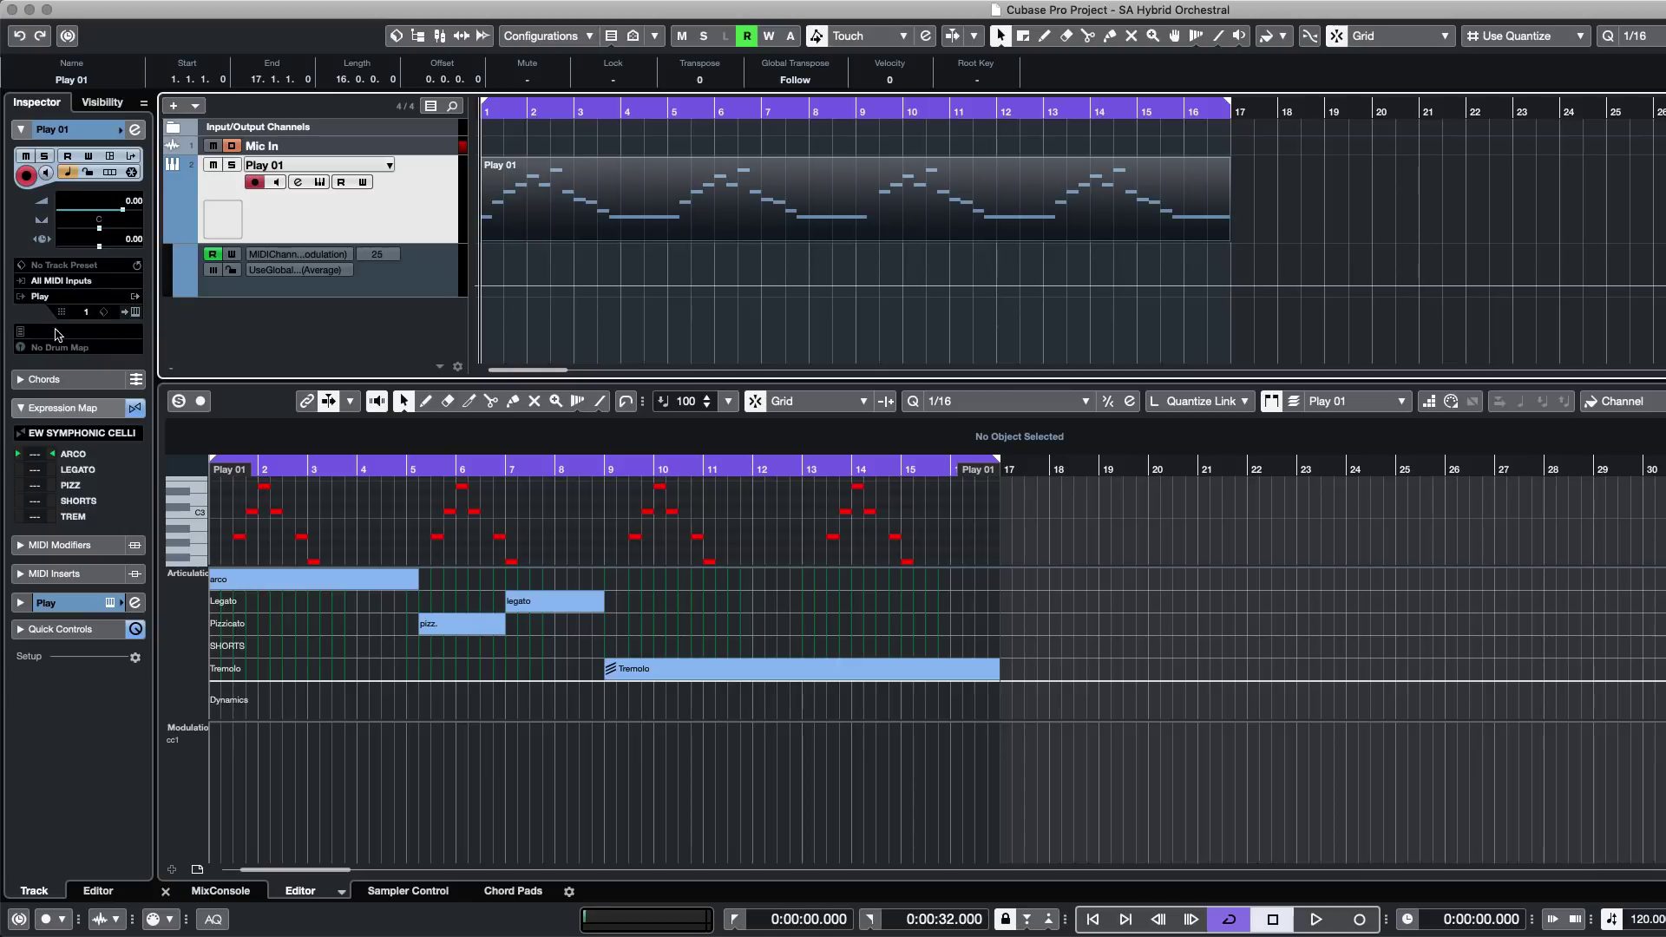
Reduce the height of the Play 01 track in the arrangement.
left_click(591, 315)
left_click(561, 217)
left_click(401, 201)
left_click_drag(346, 244, 344, 206)
left_click(594, 294)
left_click(511, 186)
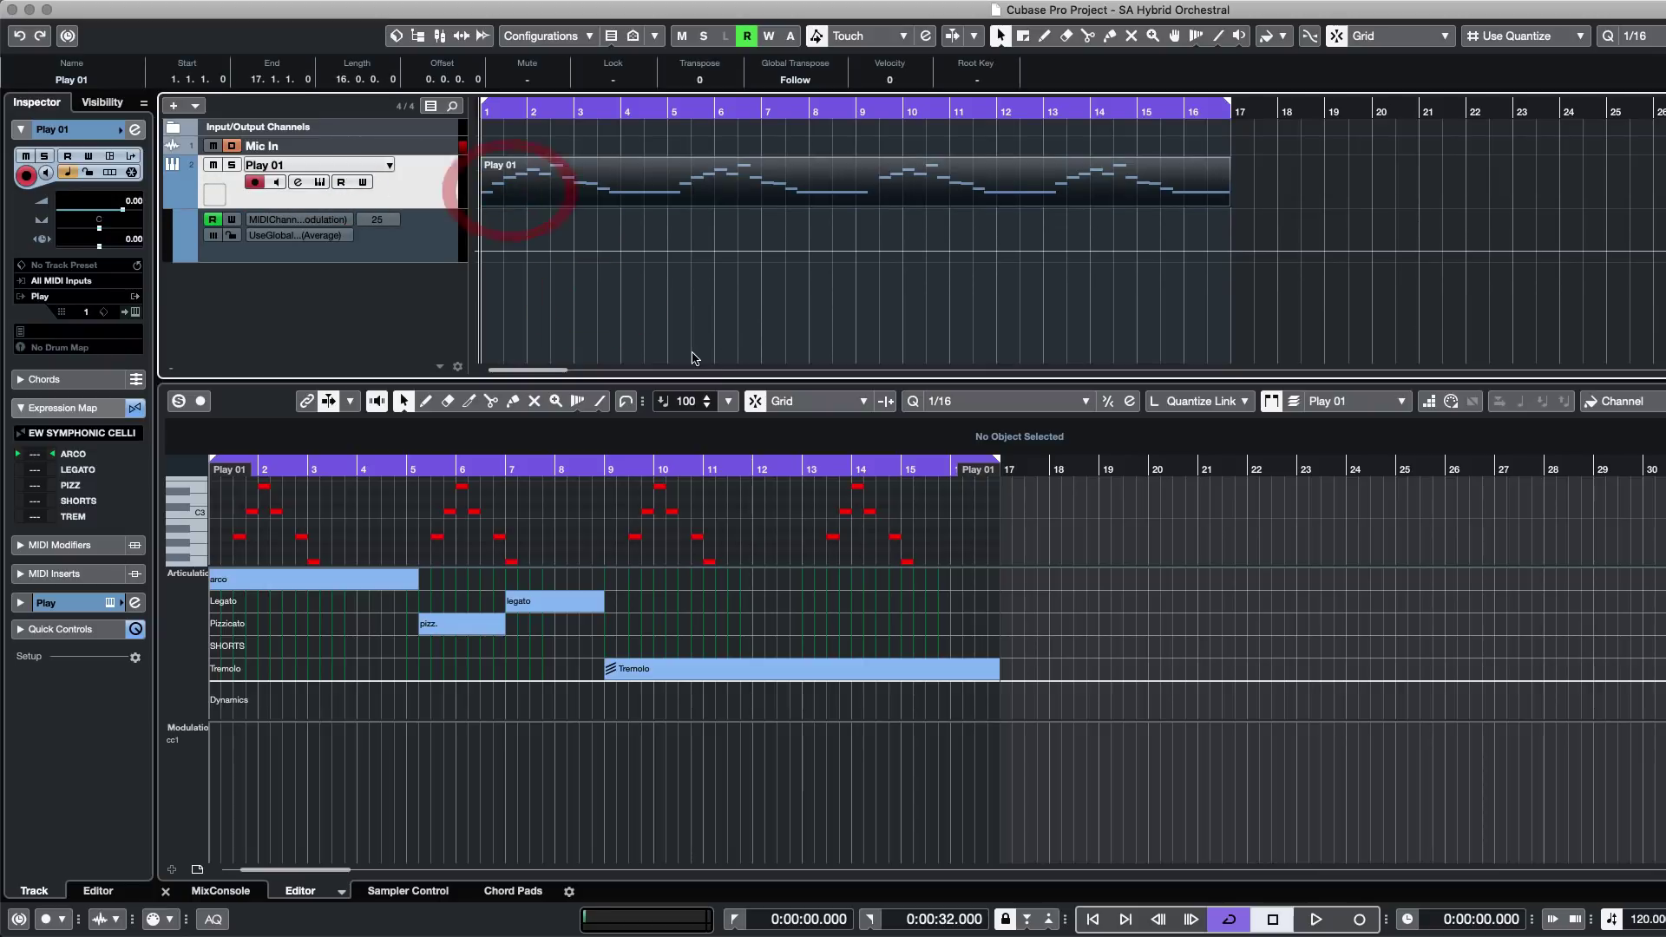
key("g")
key("g")
key("g")
key("g")
key("g")
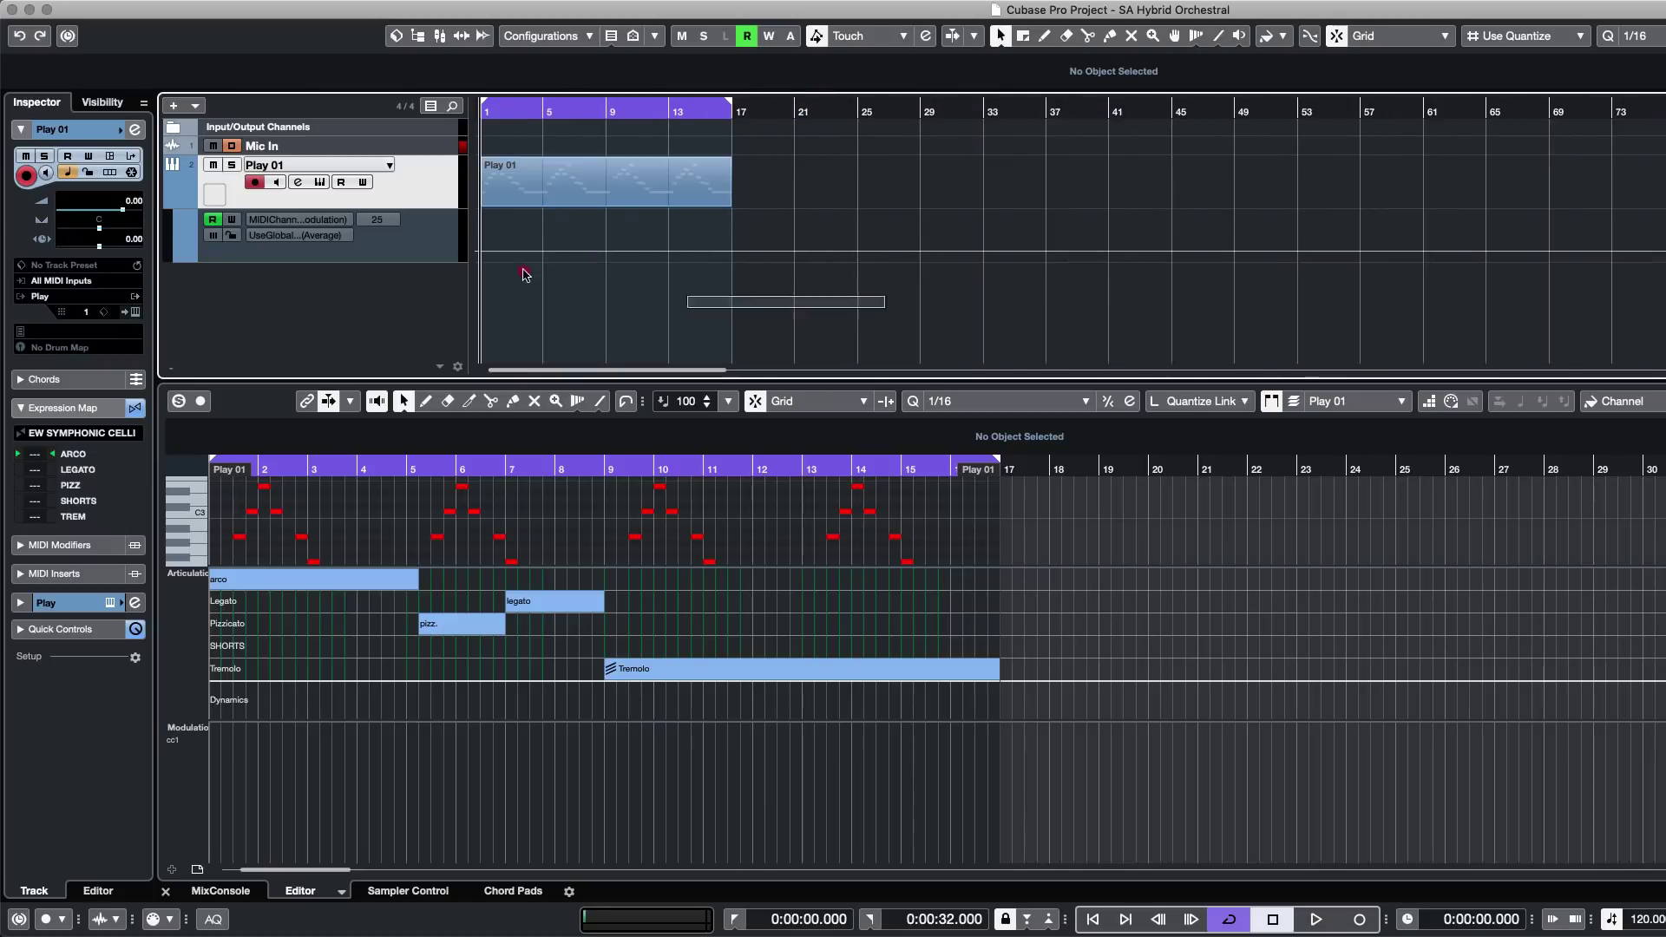
right_click(450, 184)
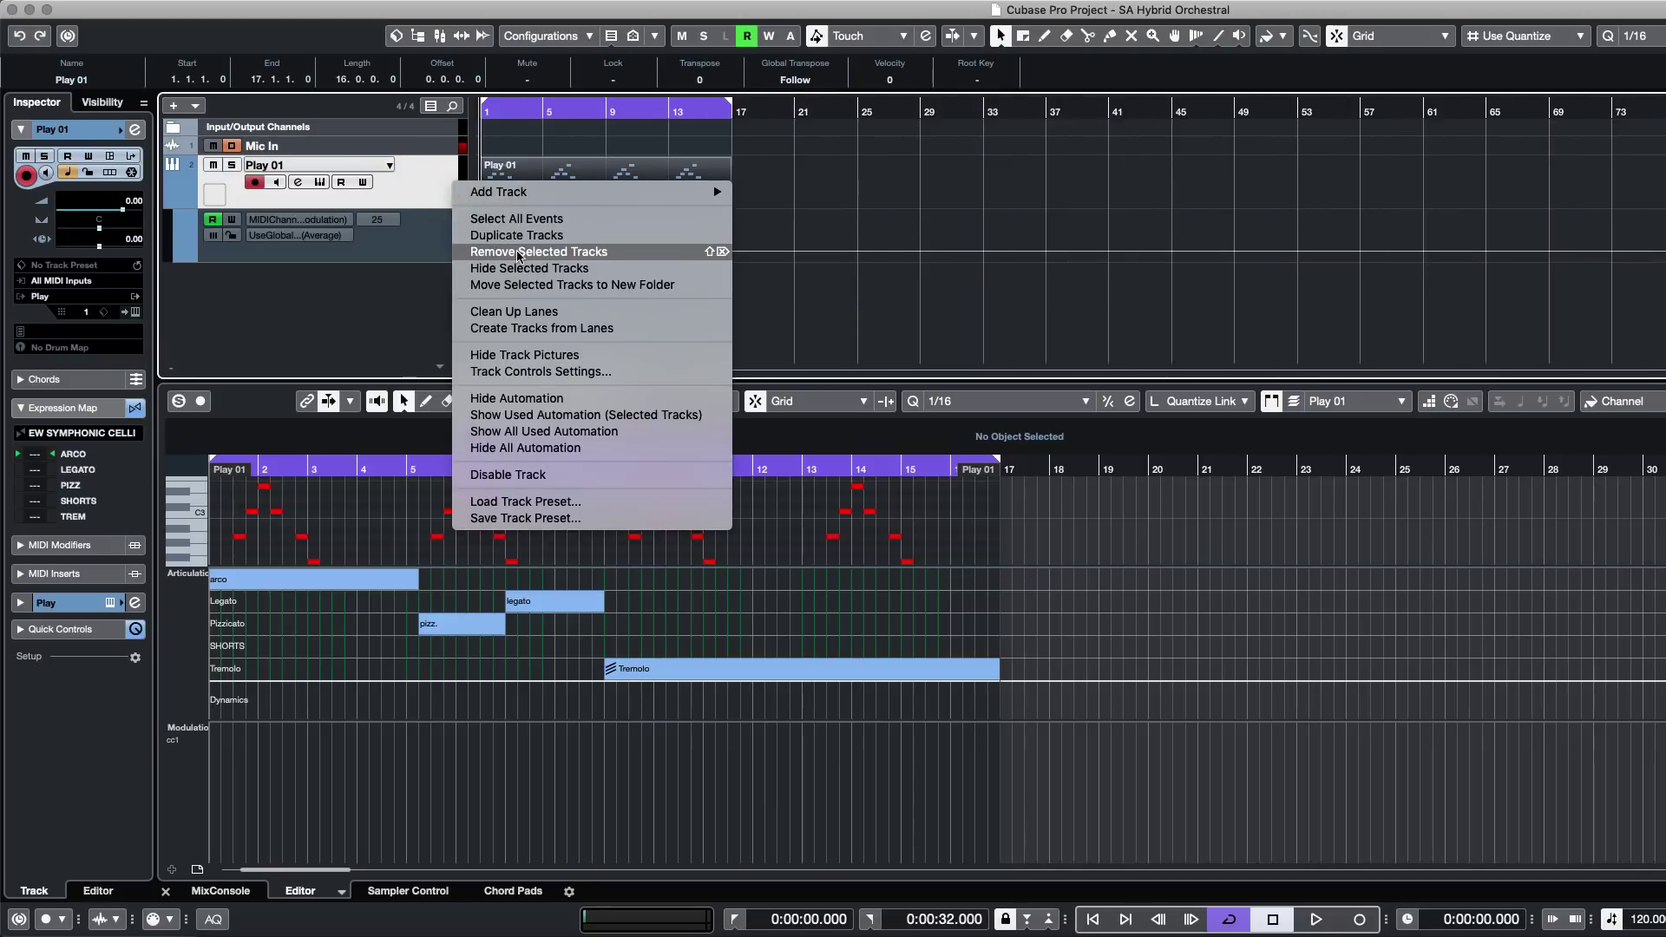
left_click(818, 205)
left_click(428, 297)
Add a new instrument track that uses Kontakt as its instrument.
right_click(443, 205)
mouse_move(686, 203)
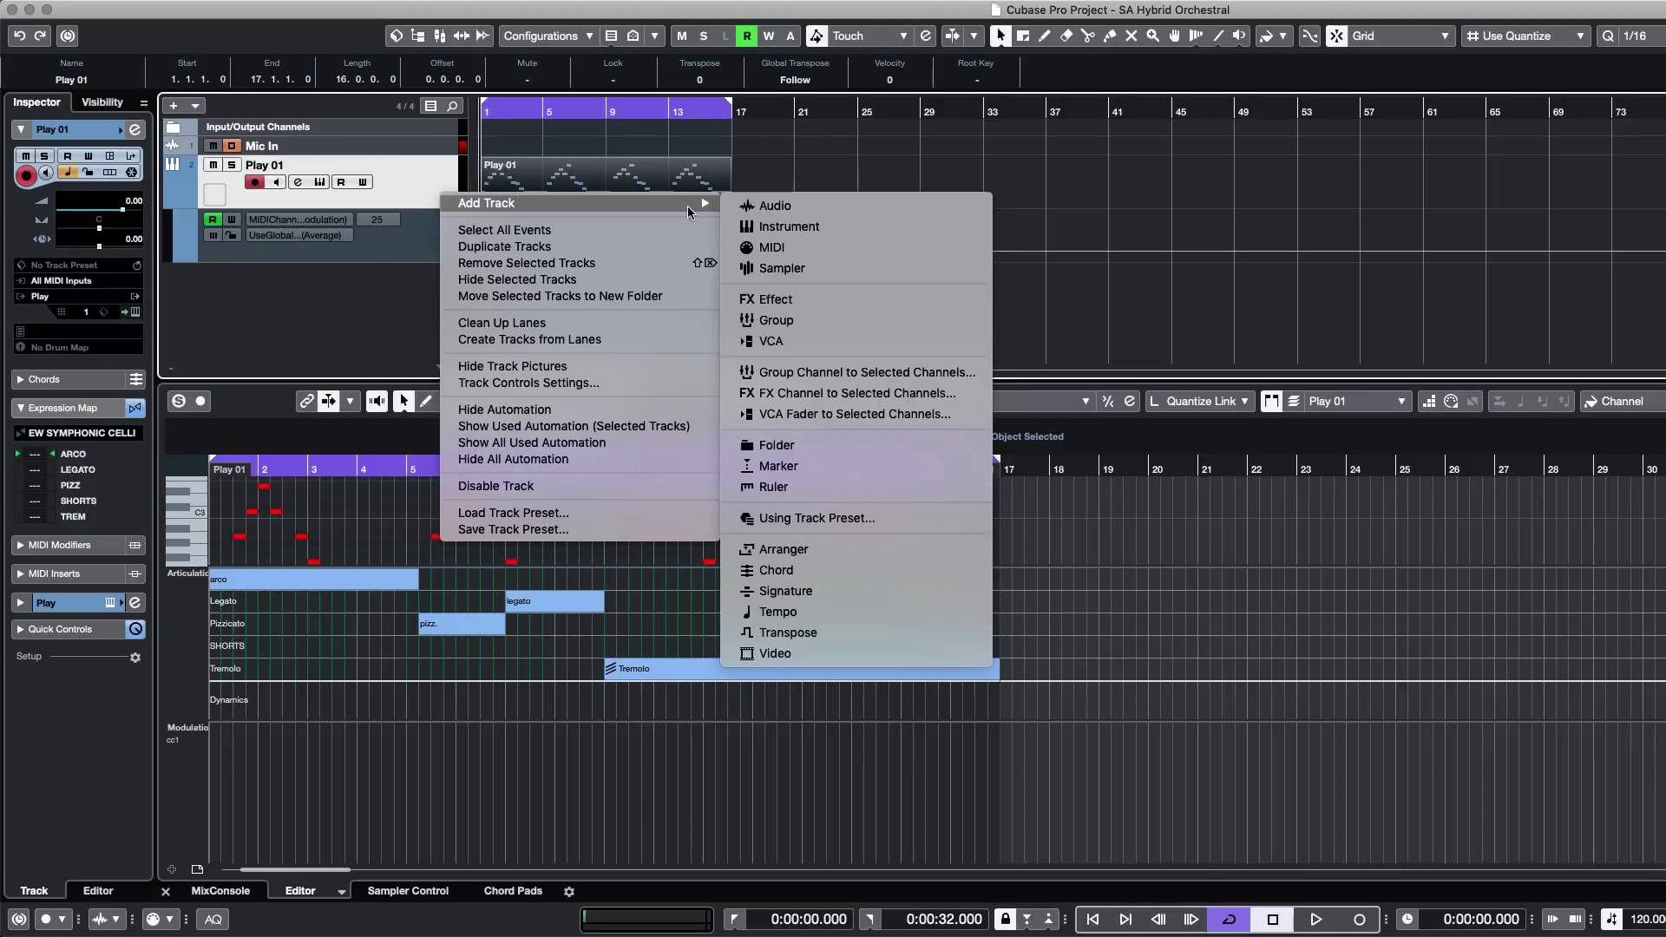
left_click(763, 225)
left_click(748, 338)
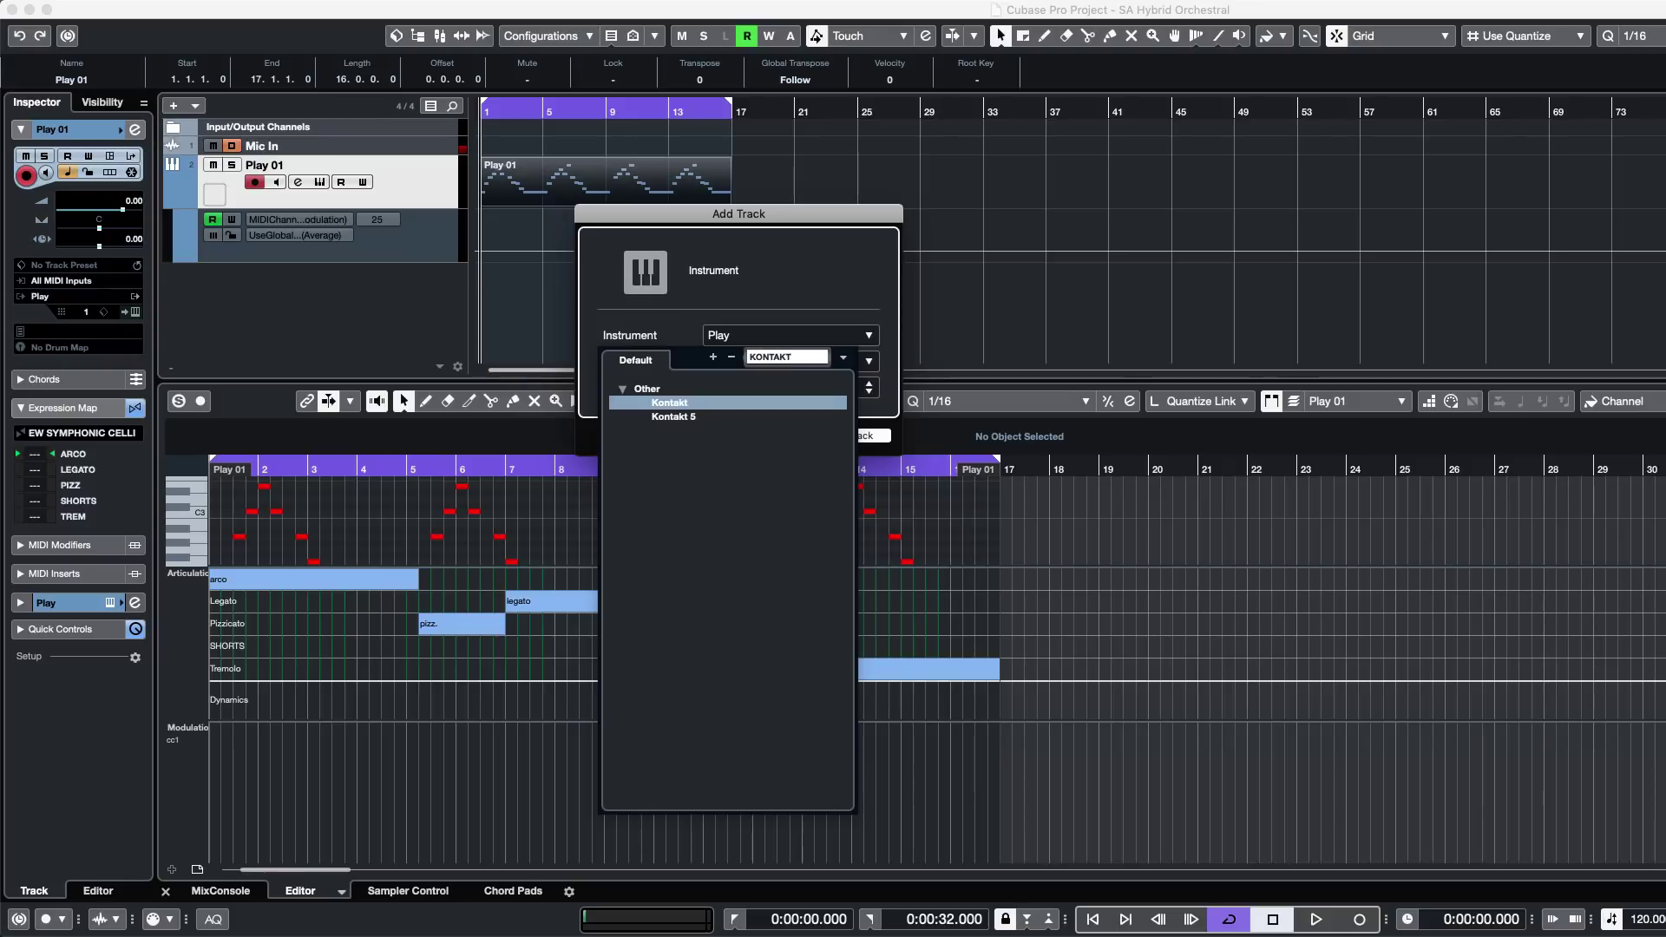
key("Return")
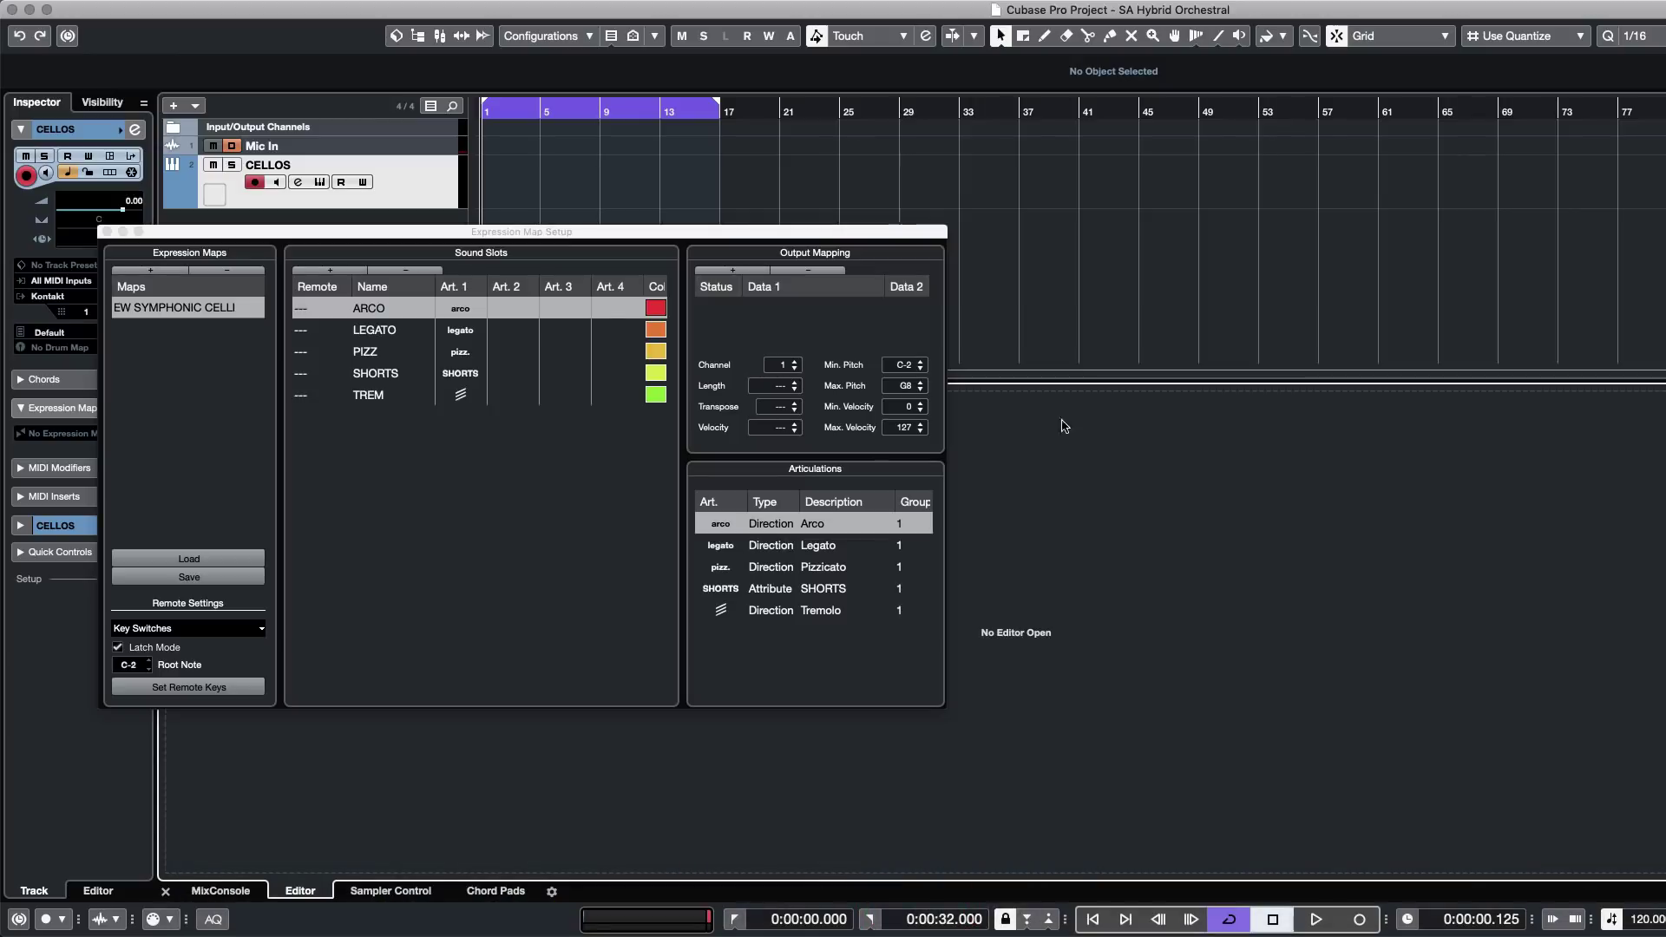
Close the Expression Map Setup and open the CELLOS track's Kontakt instrument, placing its window closer to the track list.
left_click(107, 232)
left_click(133, 311)
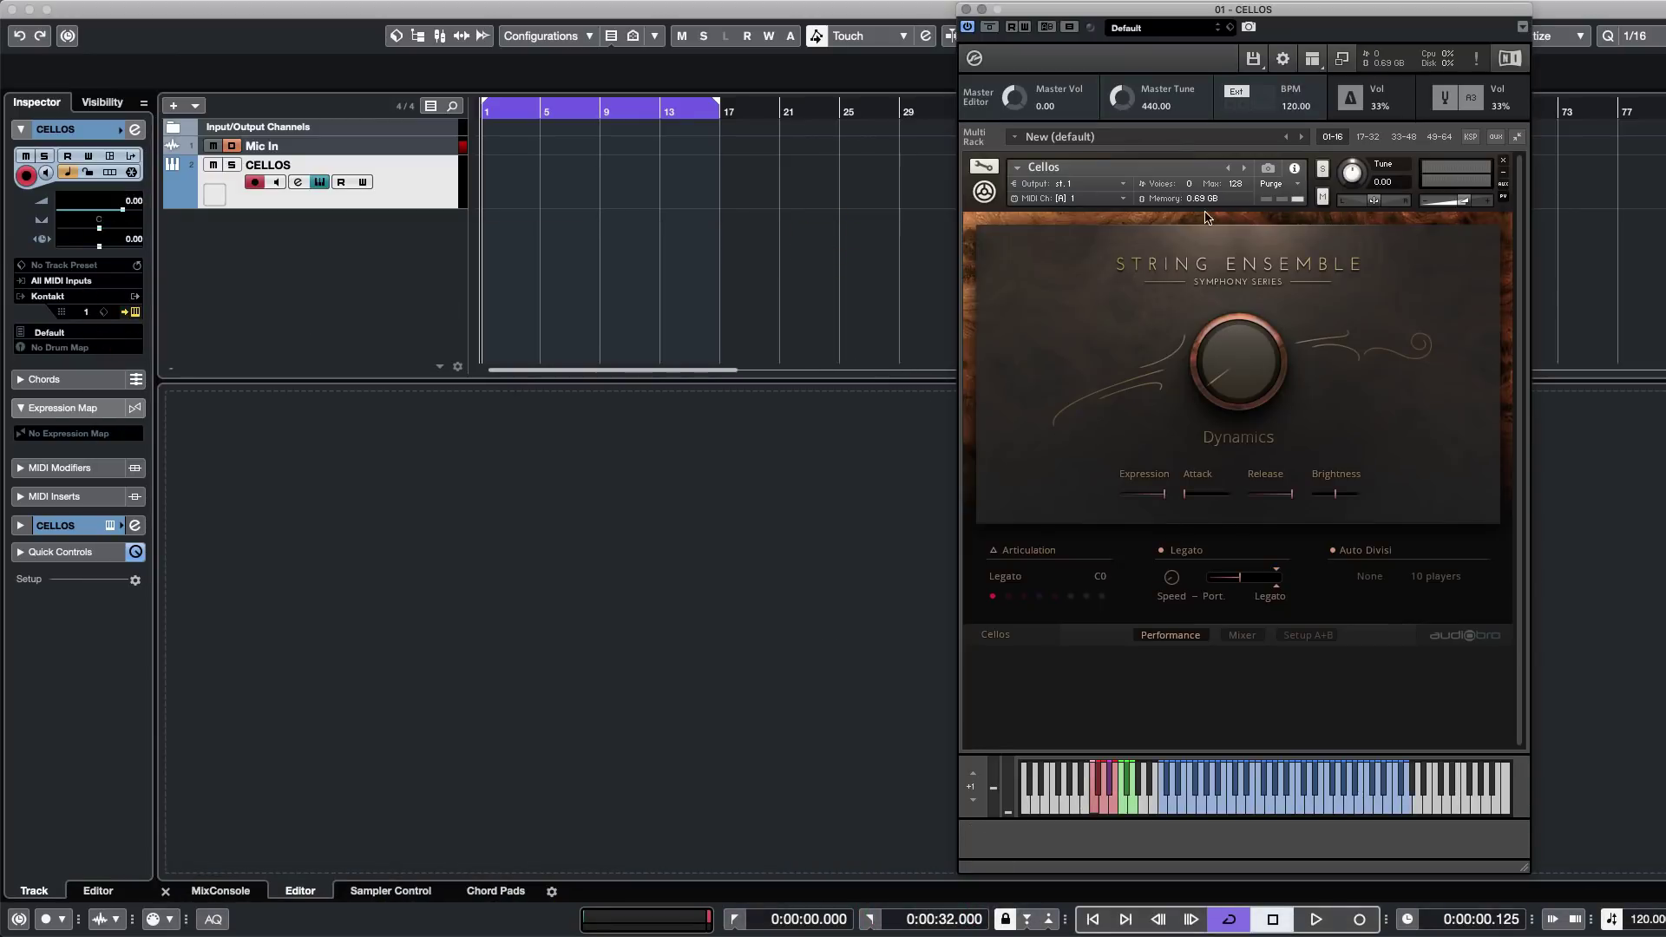
left_click_drag(1126, 12, 993, 12)
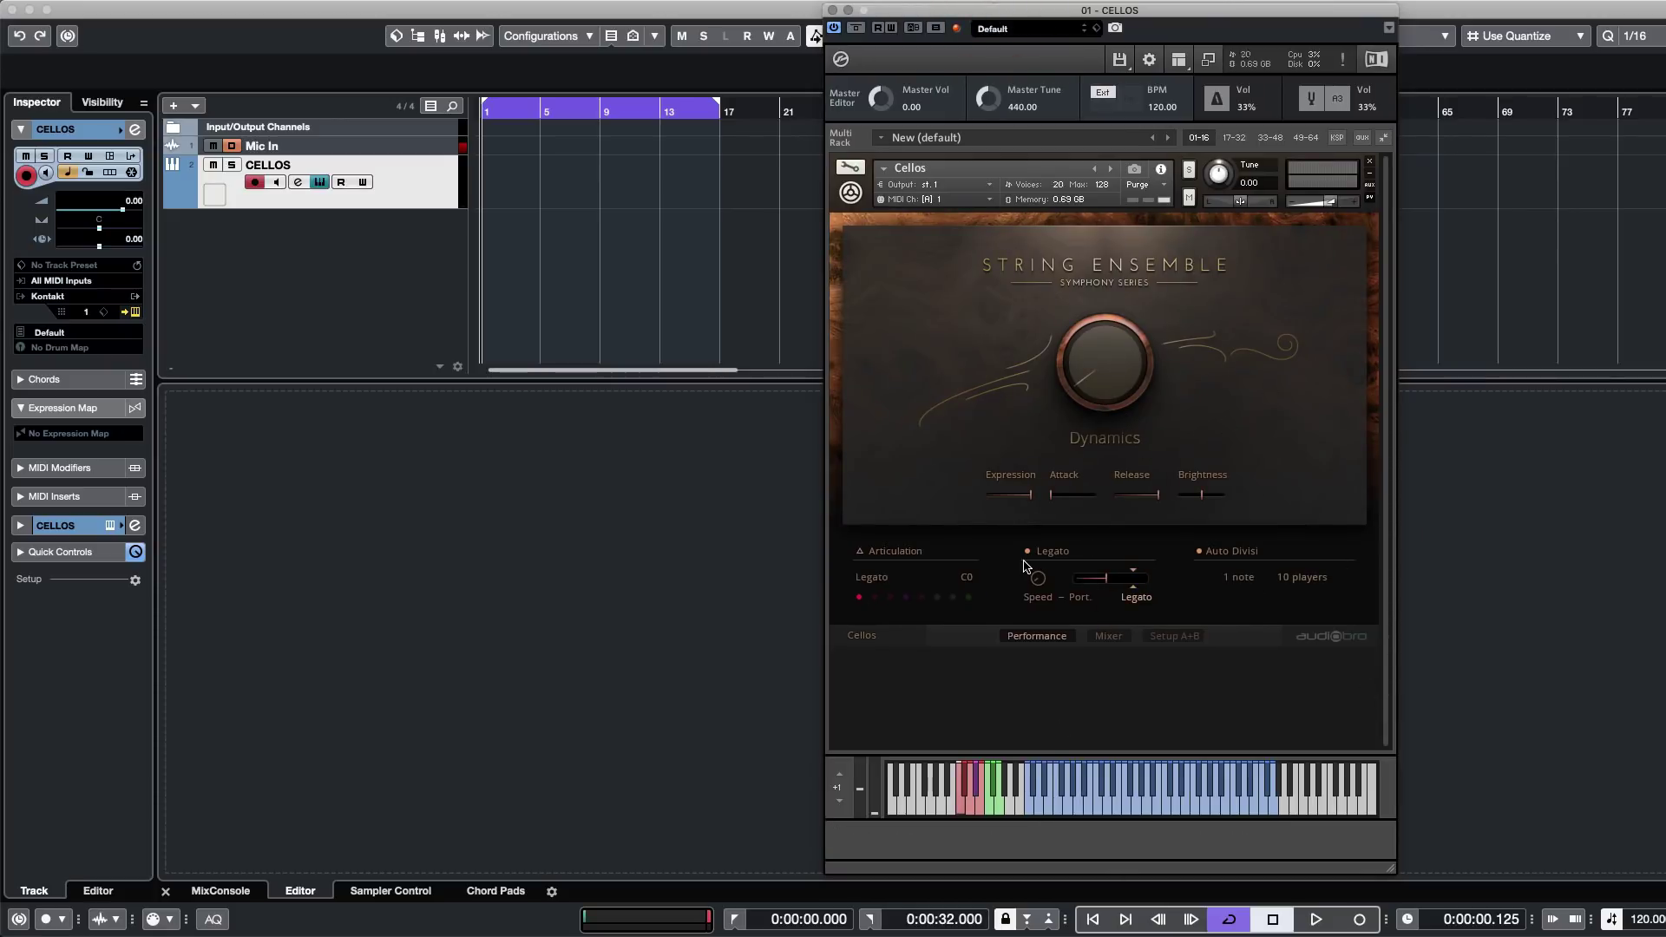
Switch the String Ensemble Cellos patch to the Staccato articulation with its F0 keyswitch.
left_click(675, 356)
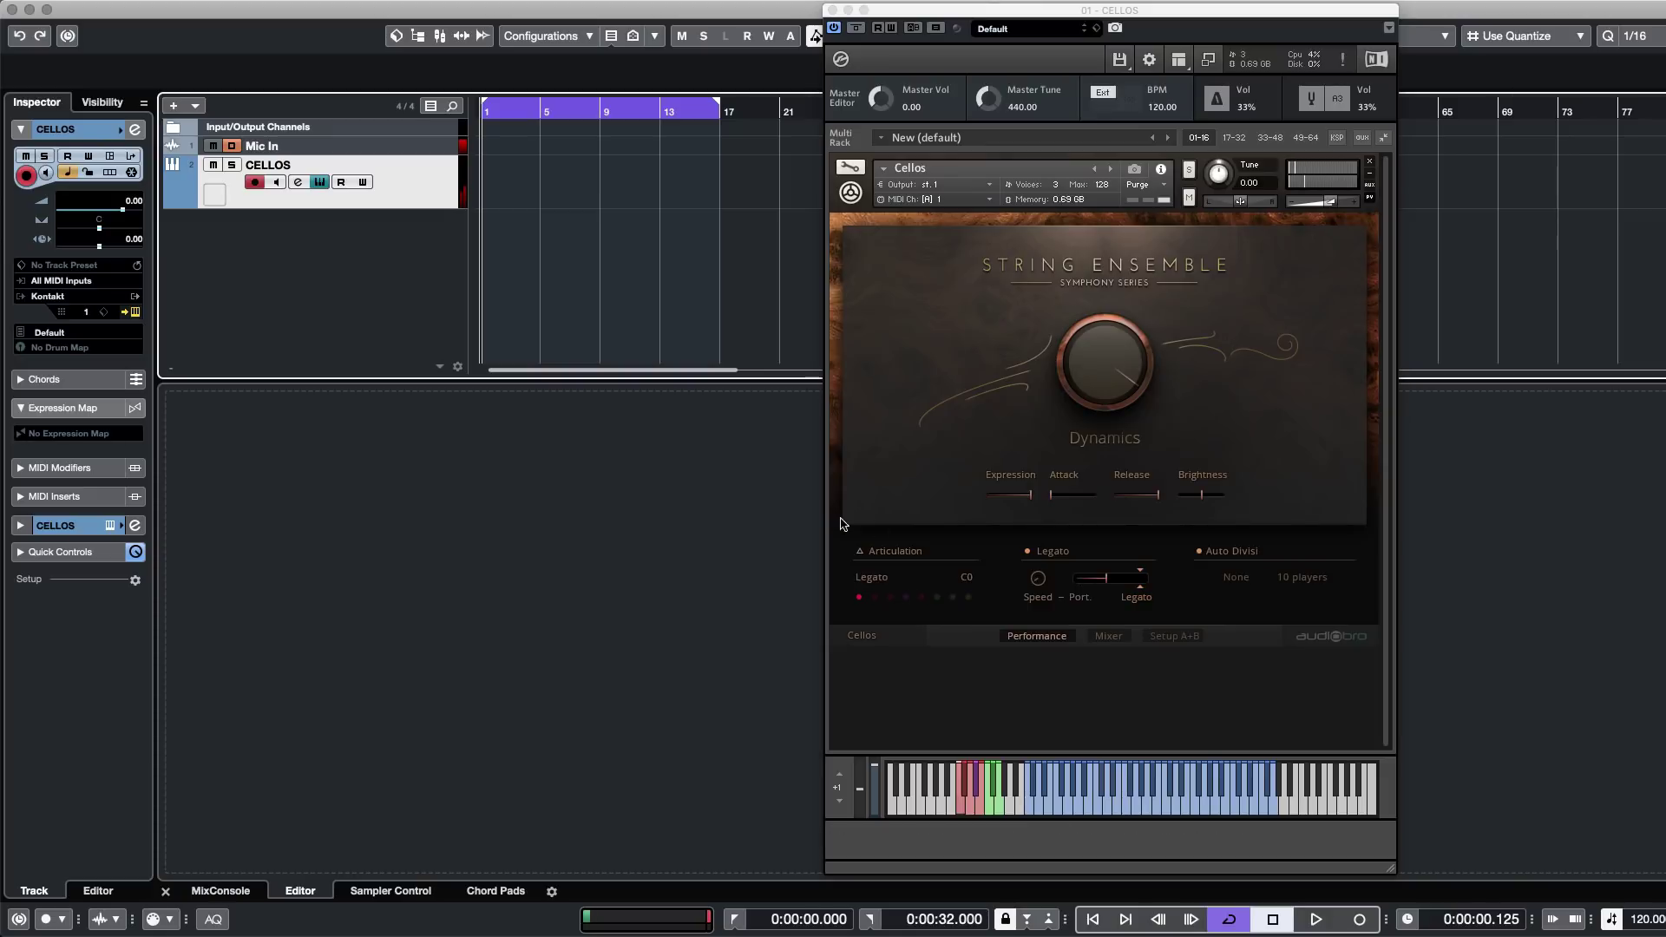
left_click(994, 811)
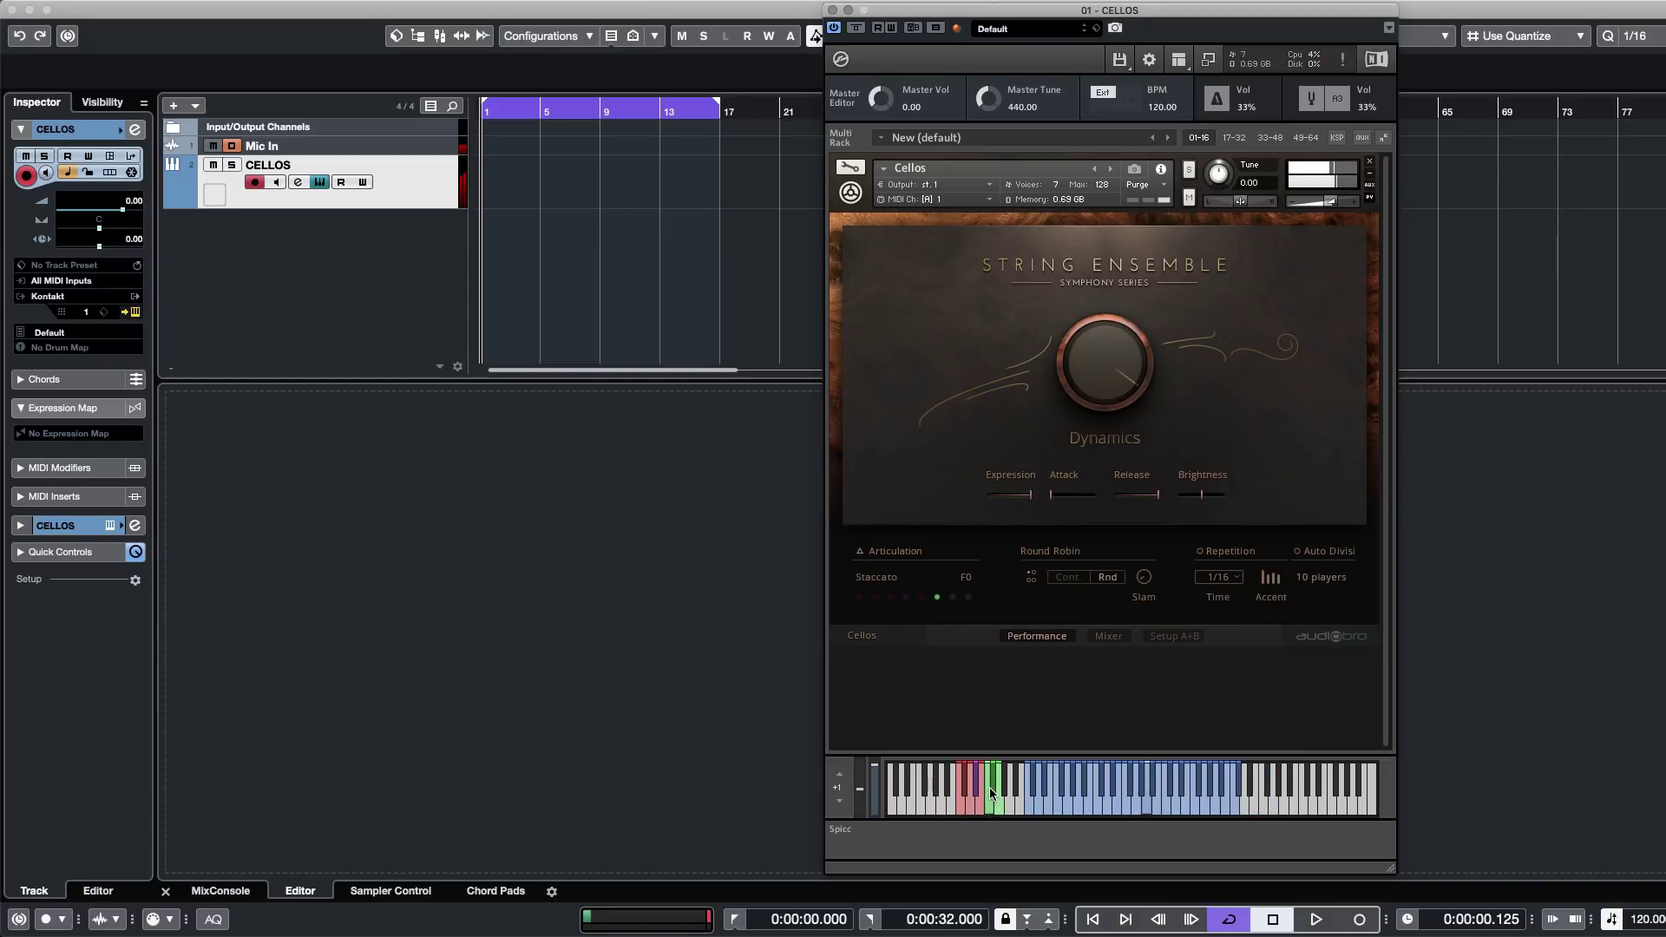
Trigger the patch's green Spiccato keyswitch, then switch the Cellos patch back to Legato with its C0 keyswitch.
left_click(993, 791)
left_click(994, 807)
left_click(962, 809)
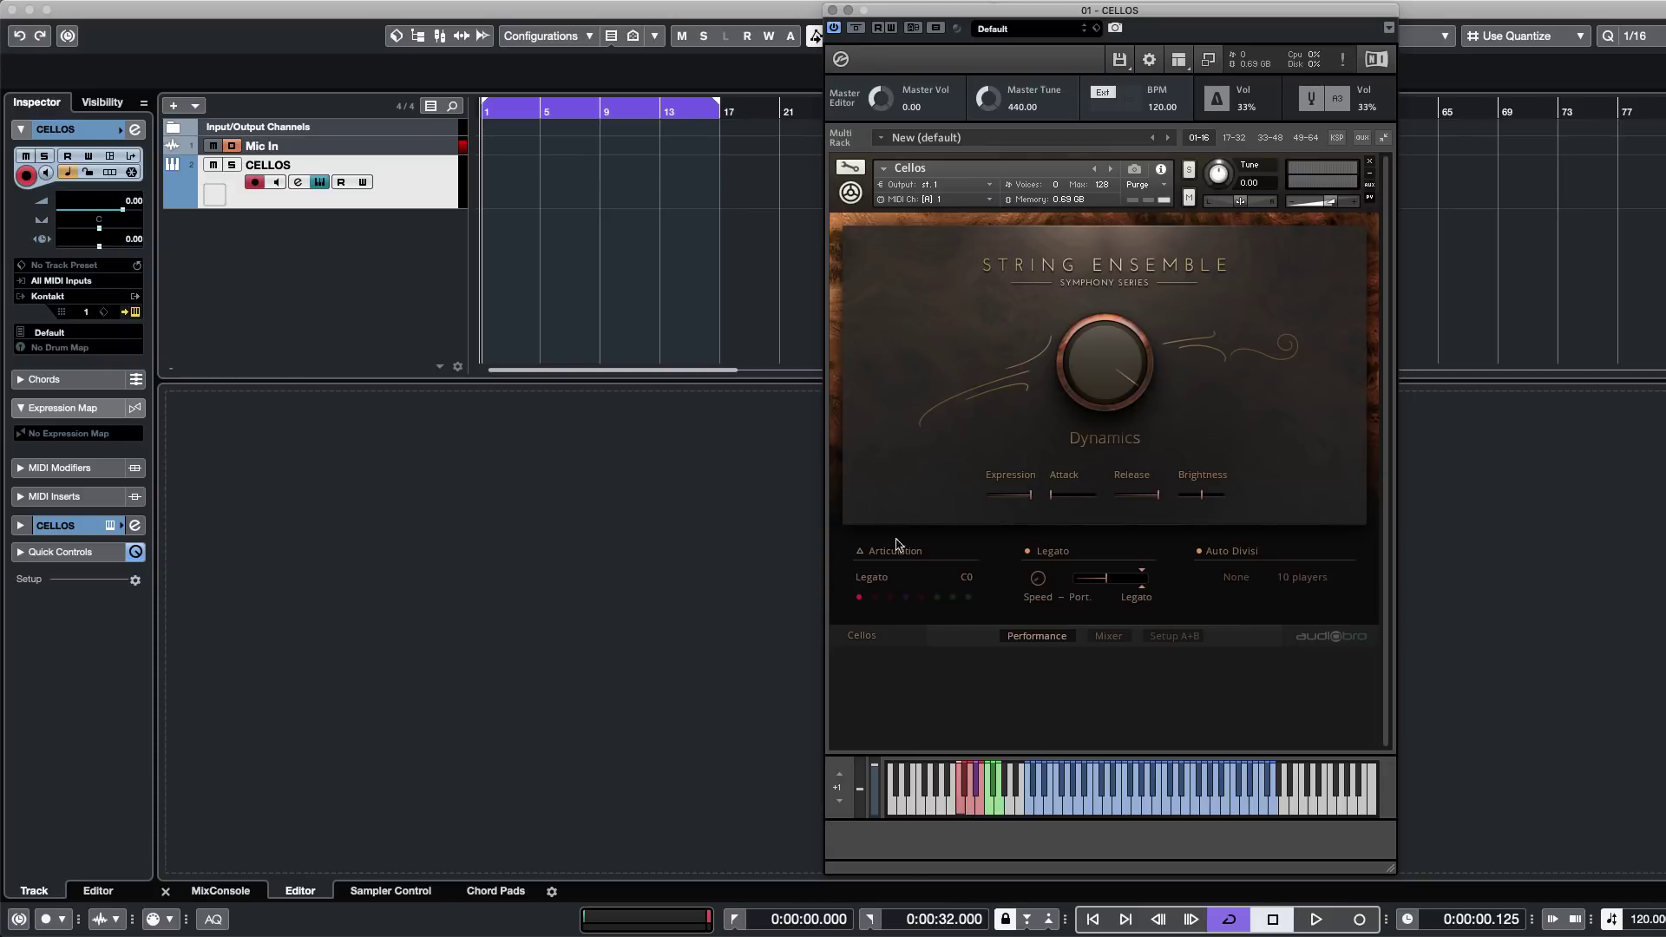
Draw a MIDI part on the CELLOS track from about bar 1 to bar 14 and open it in the Key Editor.
left_click_drag(493, 192, 684, 185)
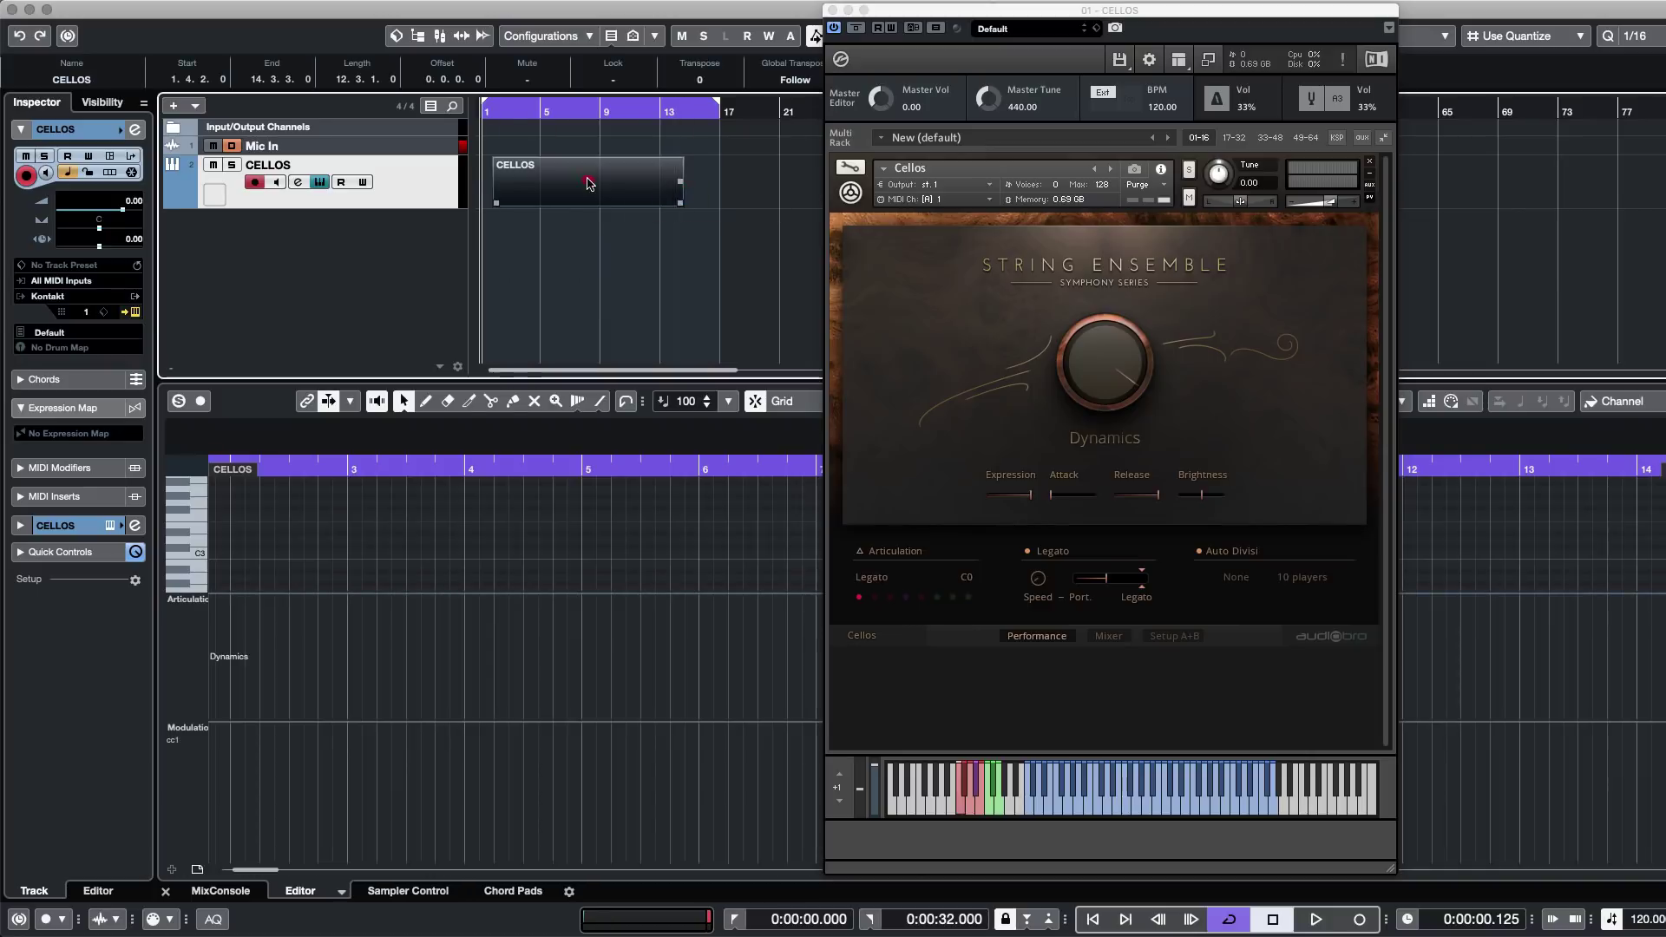
double_click(588, 183)
scroll(227, 573, "down", 5)
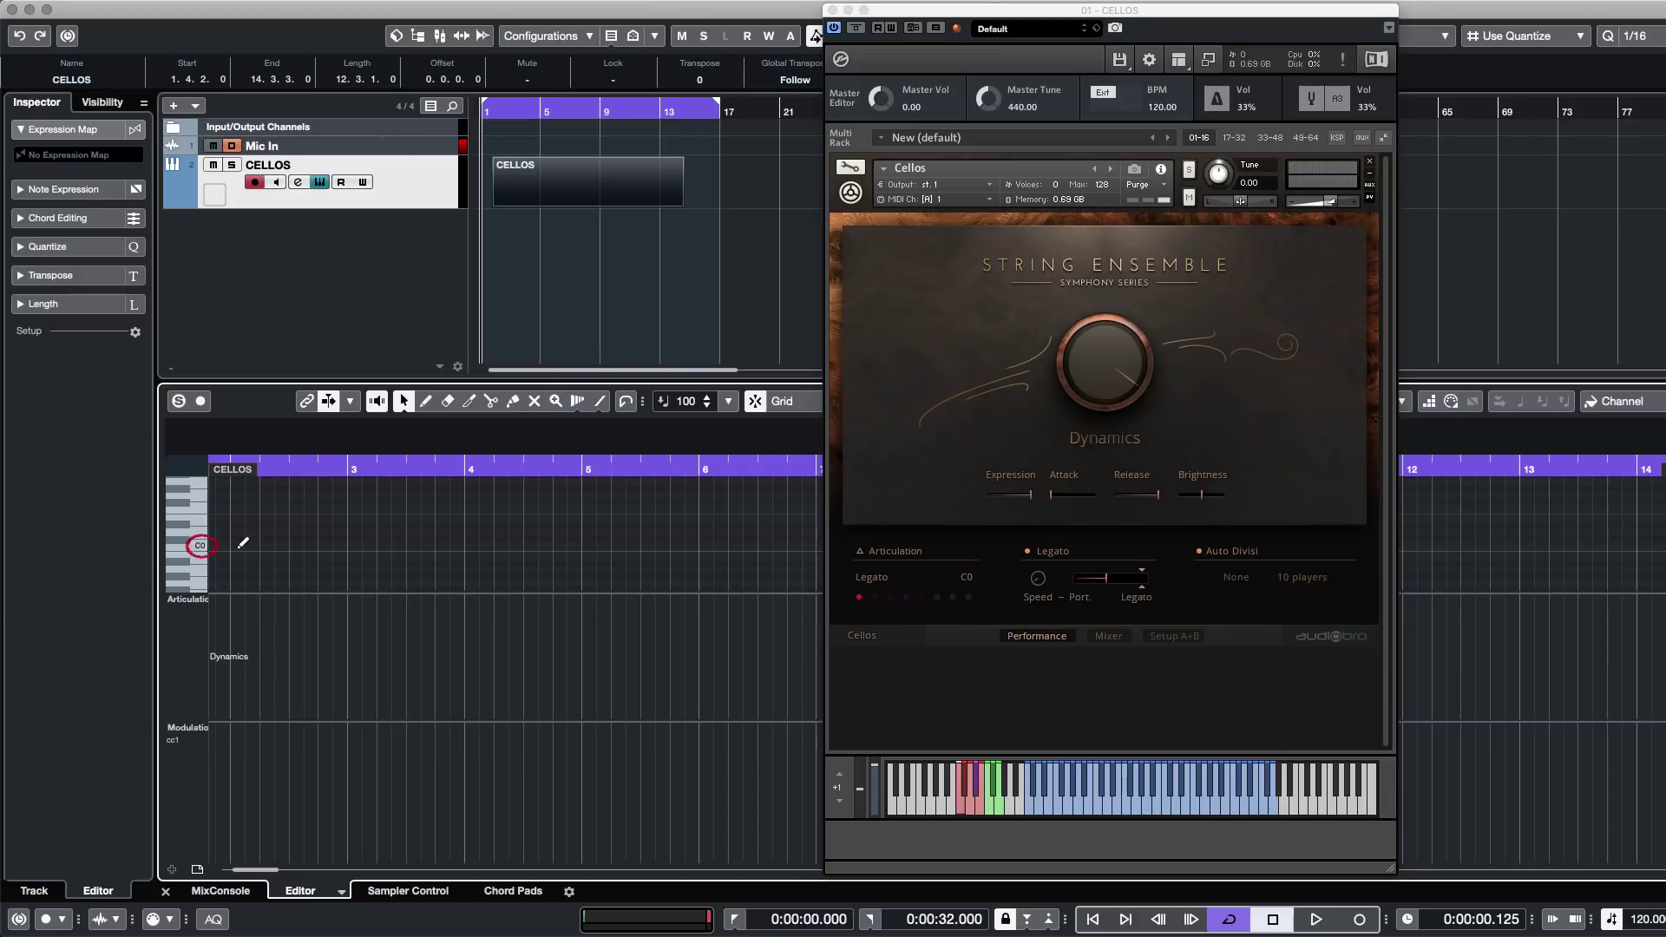
Enter a short C0 keyswitch note at the start of the CELLOS part and delete it again.
left_click(219, 546)
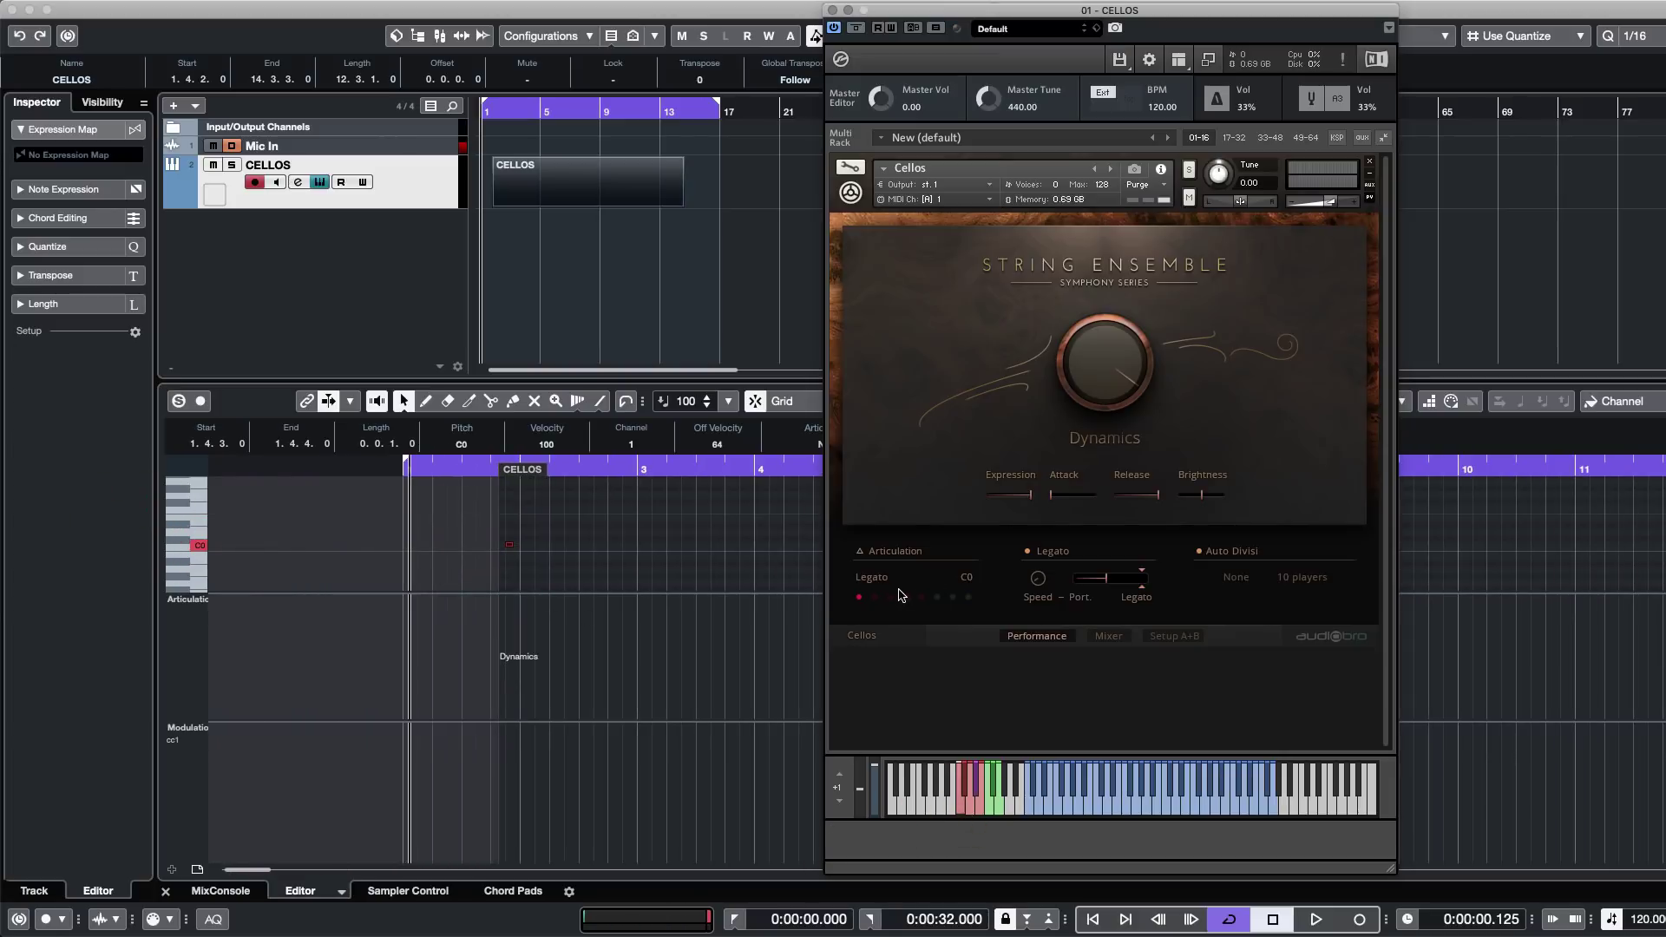
left_click_drag(587, 513, 309, 640)
key("Delete")
left_click(466, 533)
Extend both ends of the CELLOS part so it spans from bar 1 to bar 17.
left_click_drag(513, 469, 428, 468)
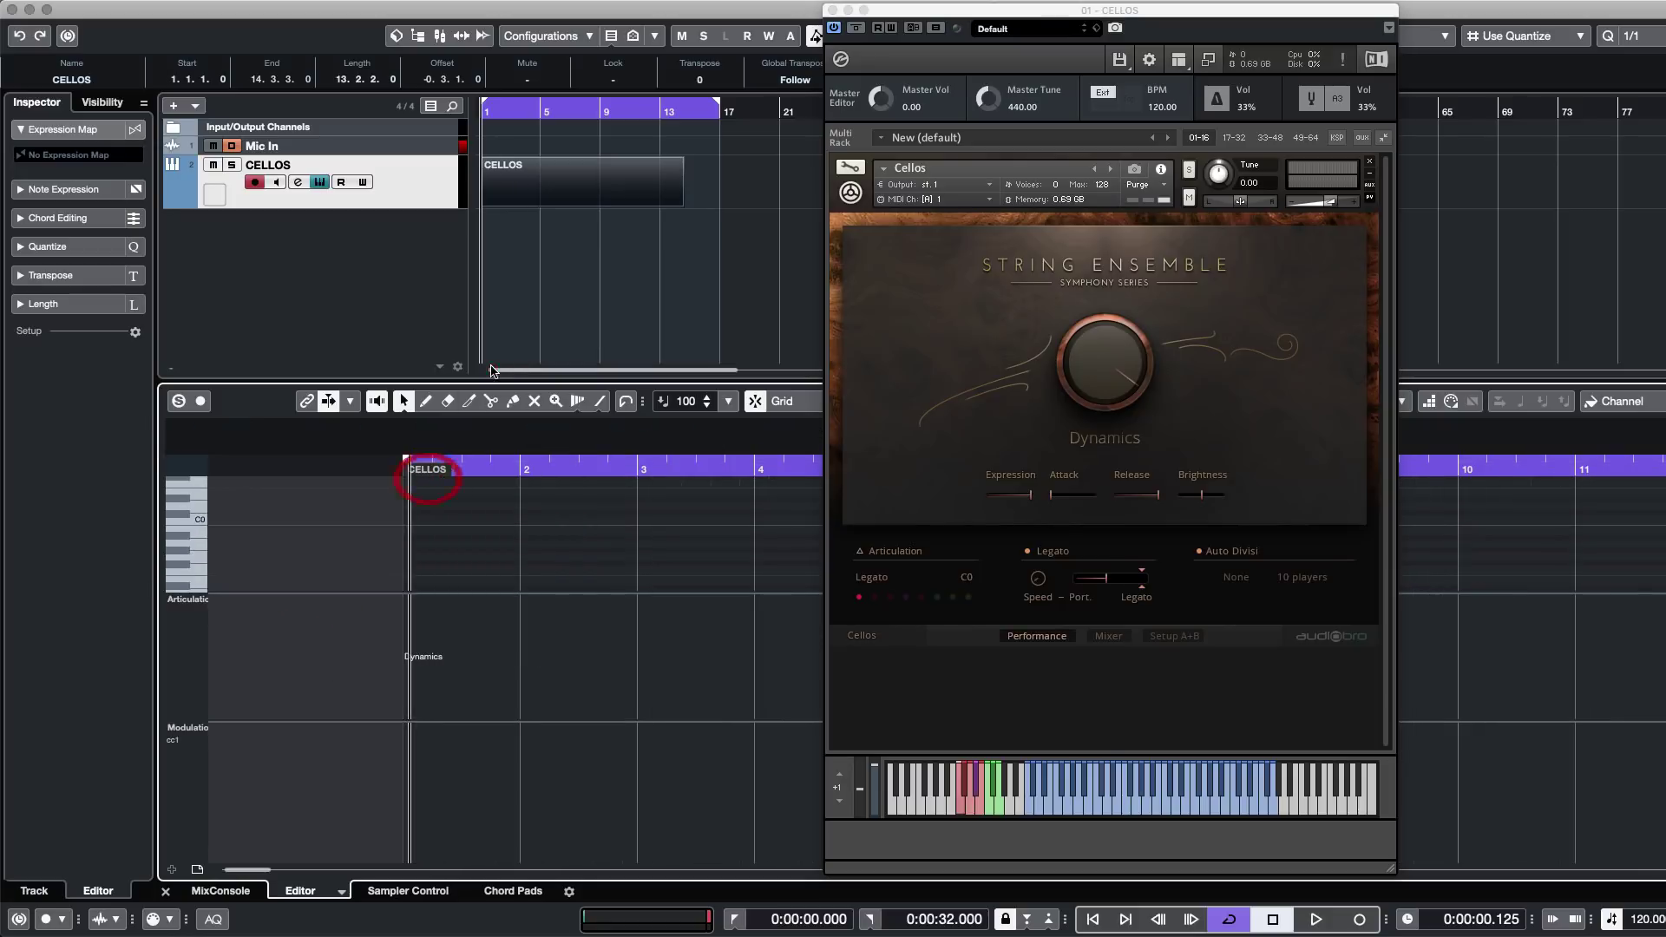
left_click(516, 306)
left_click_drag(682, 203, 718, 205)
left_click(699, 225)
left_click(547, 194)
left_click(636, 277)
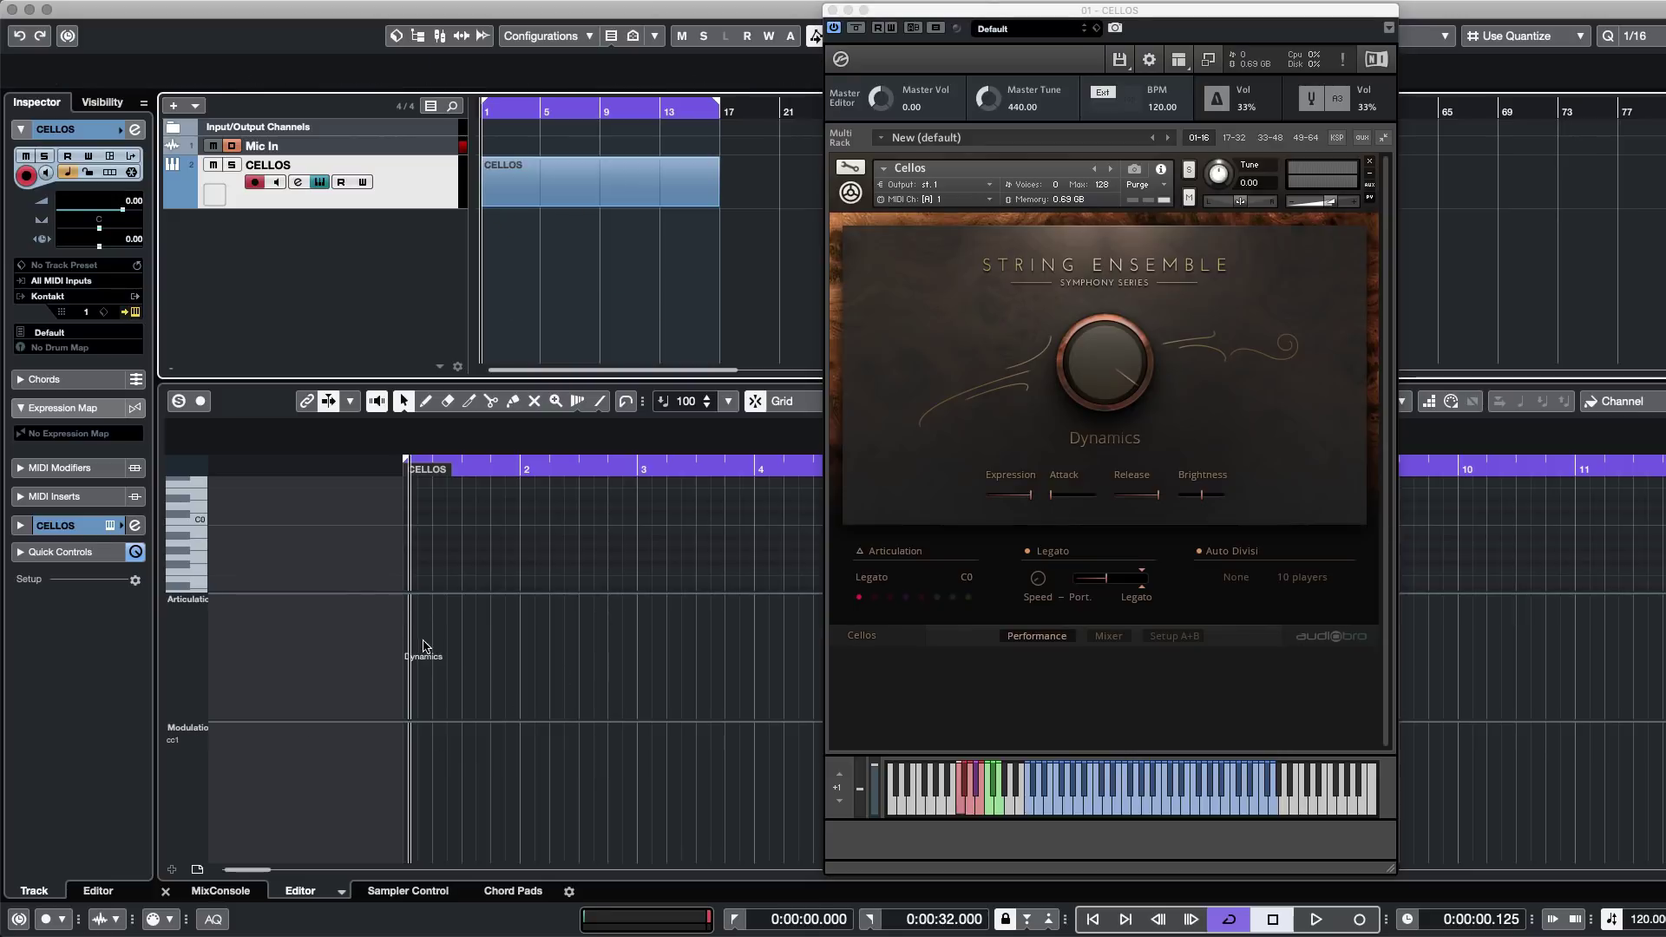
Close the Key Editor and reopen the CELLOS part in it.
key("super+e")
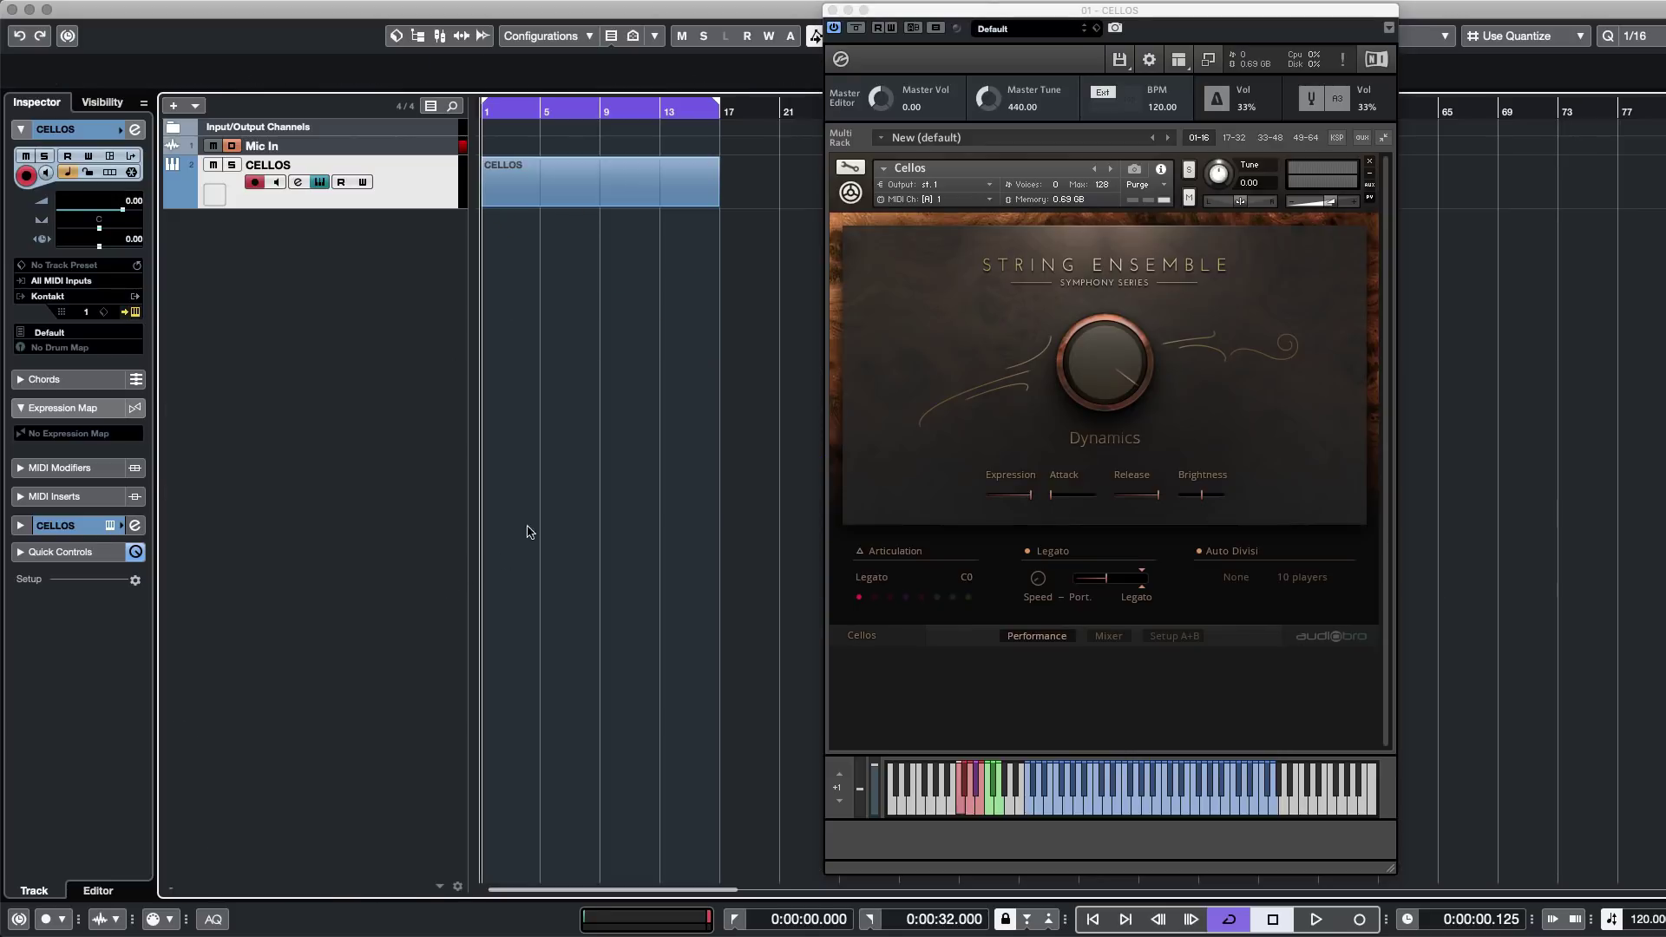
double_click(604, 186)
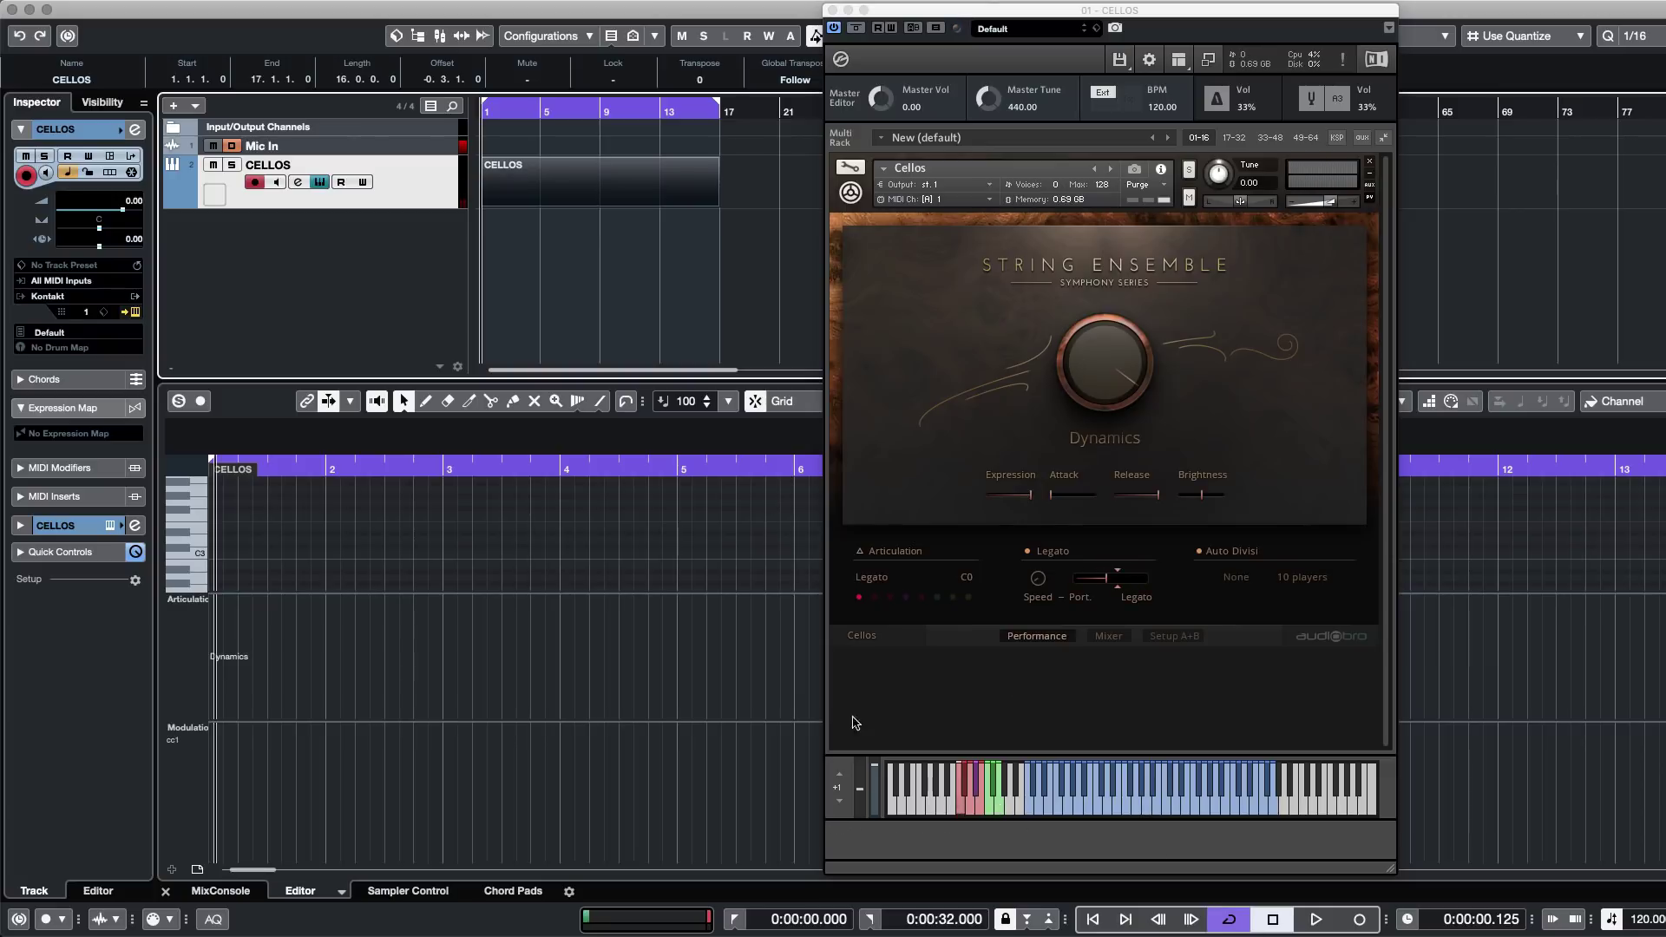
left_click(539, 297)
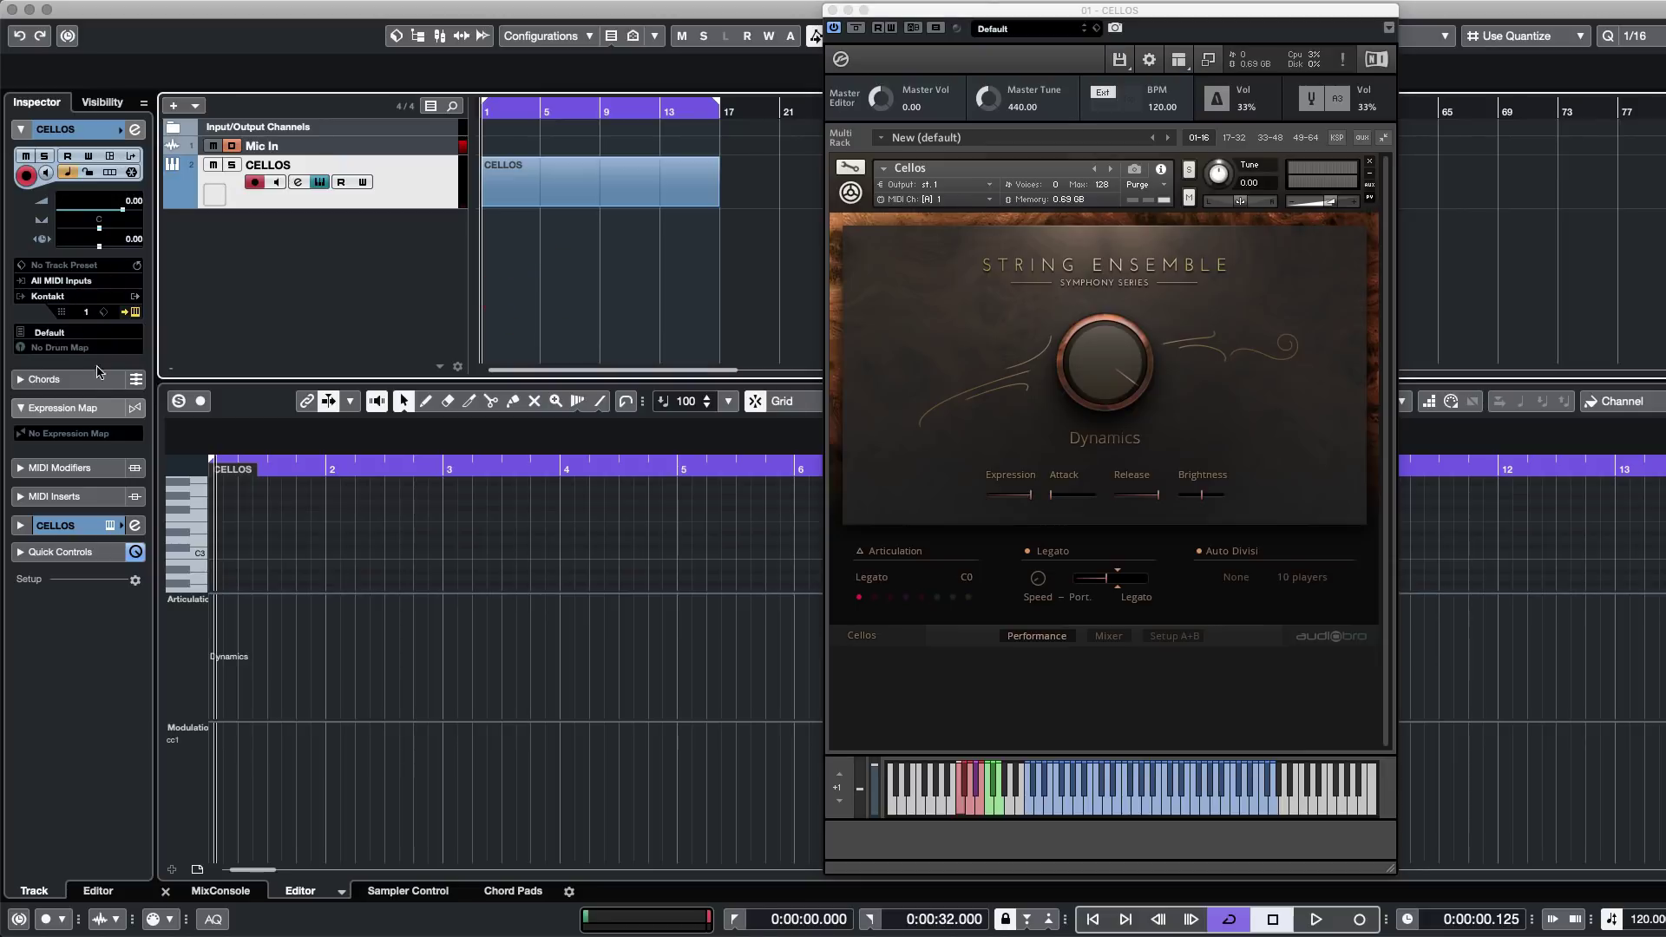
Open the Expression Map Setup and create a new expression map named Kontakt SS Celli.
left_click(87, 436)
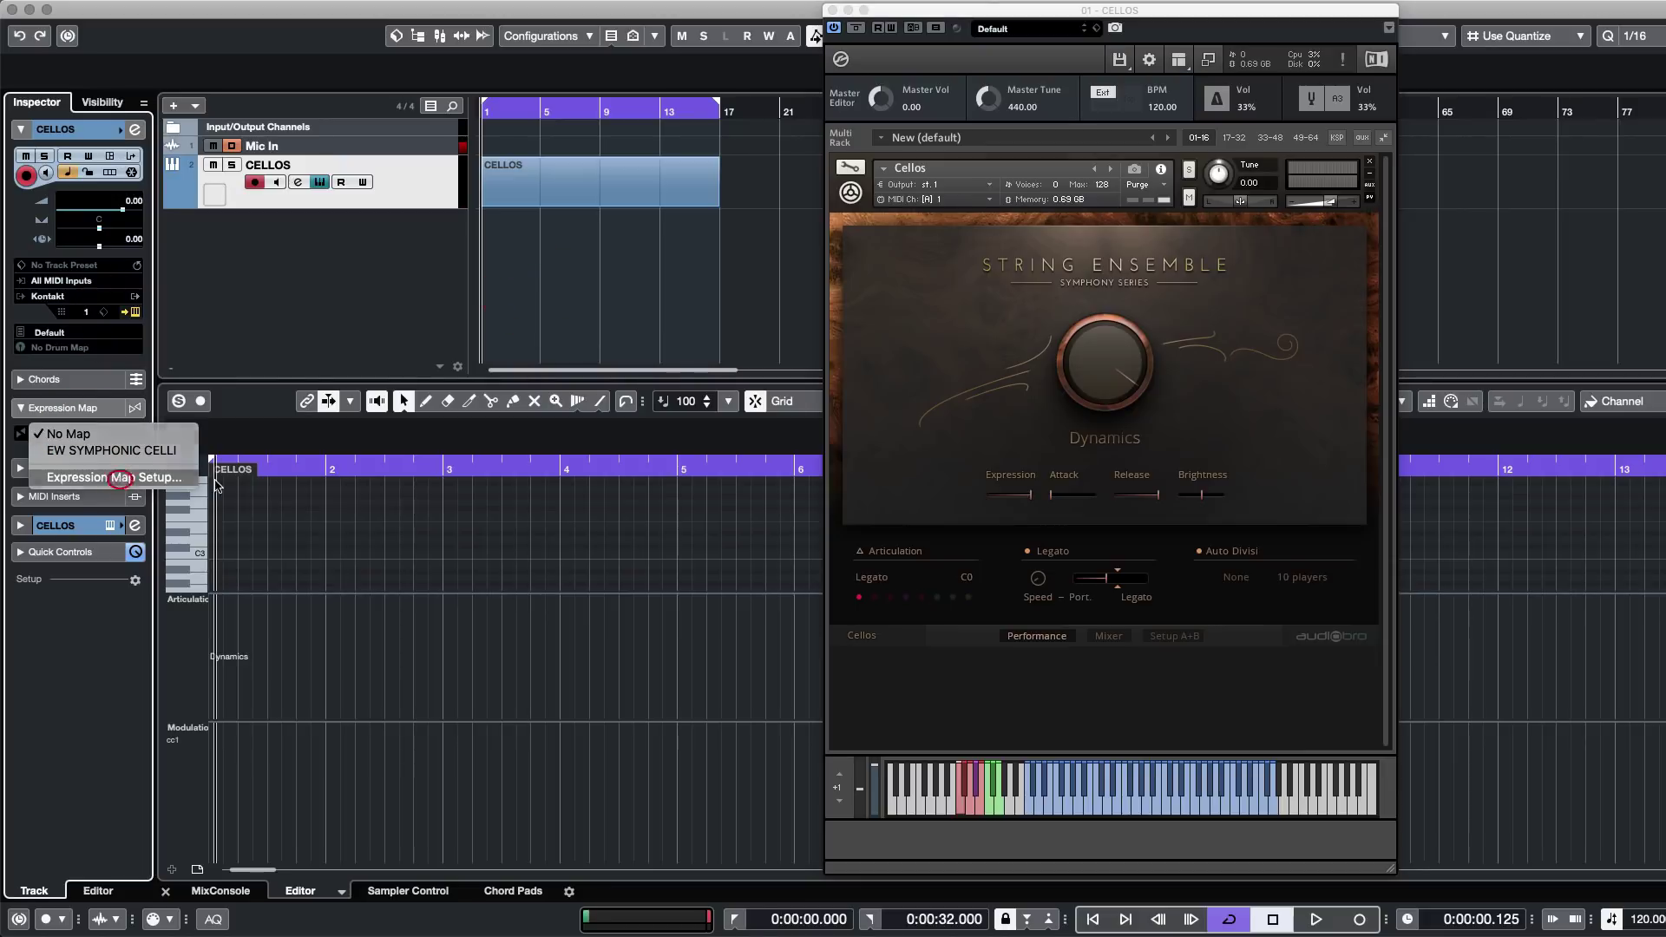
left_click(122, 479)
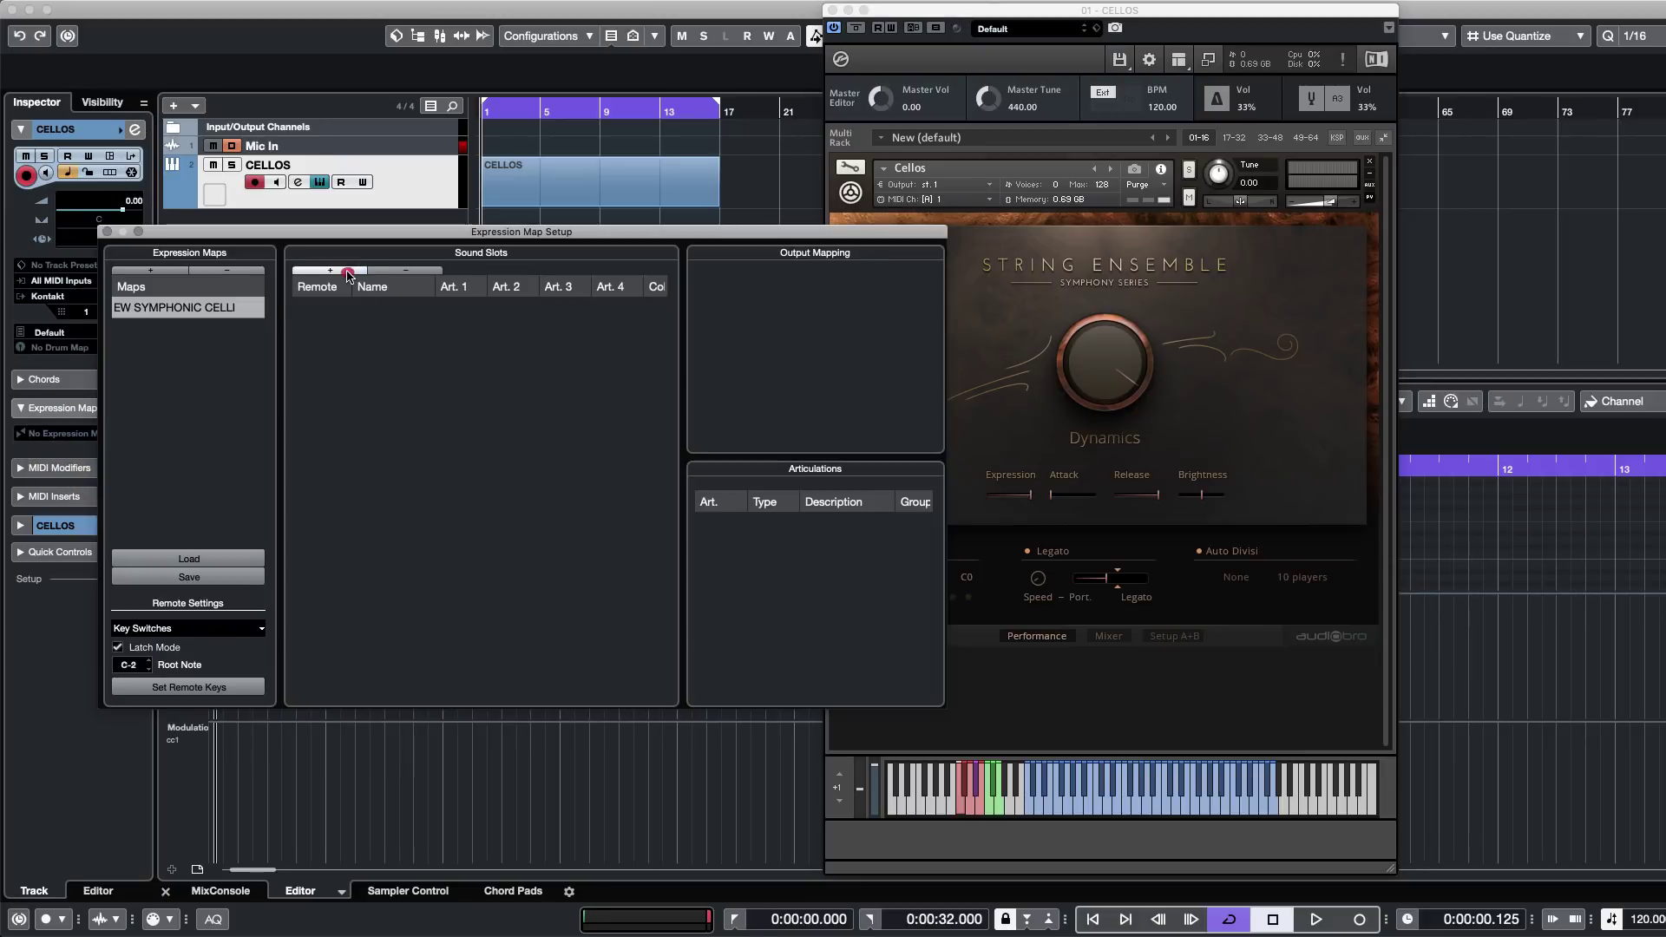
left_click(150, 271)
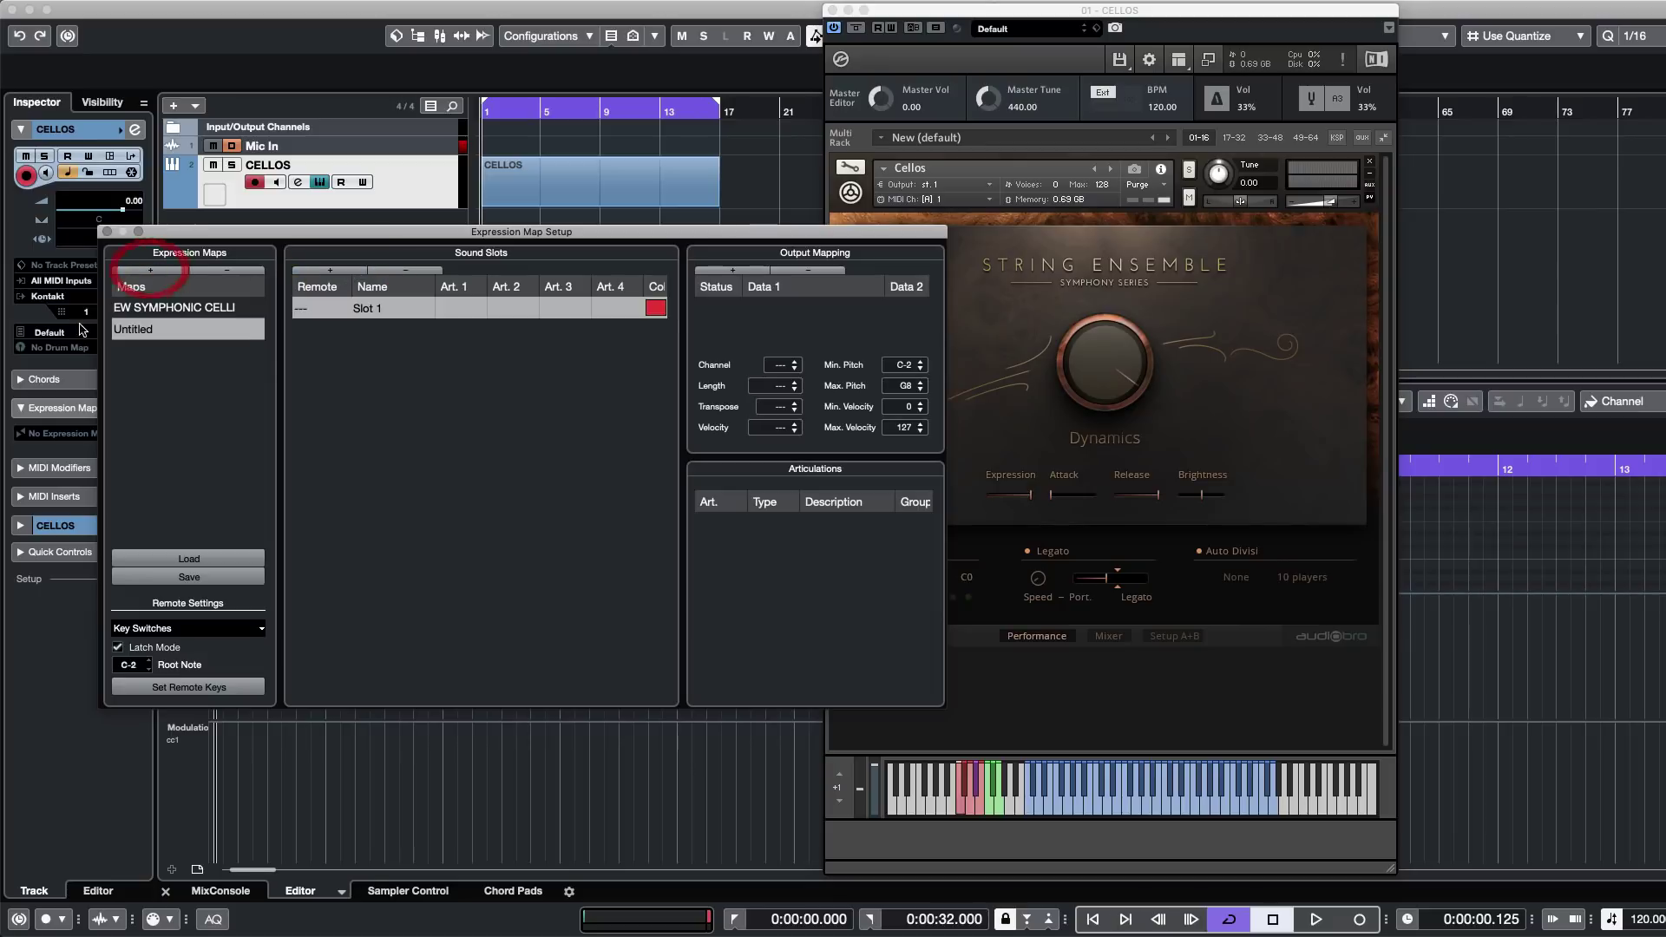
double_click(167, 328)
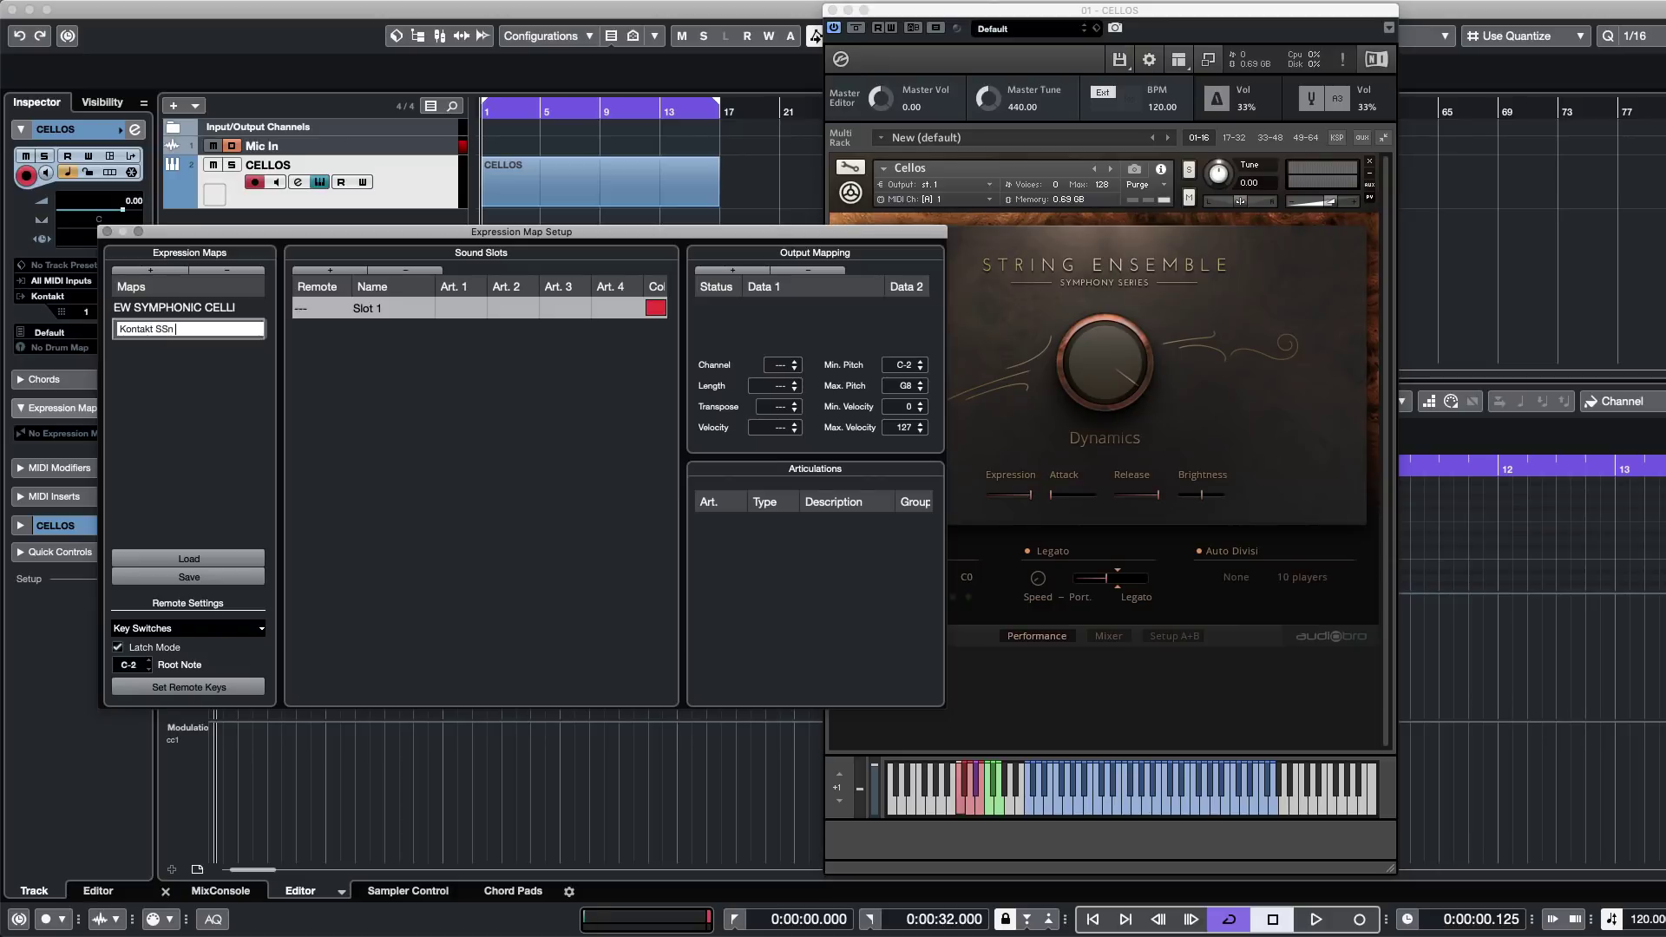
key("BackSpace")
key("Return")
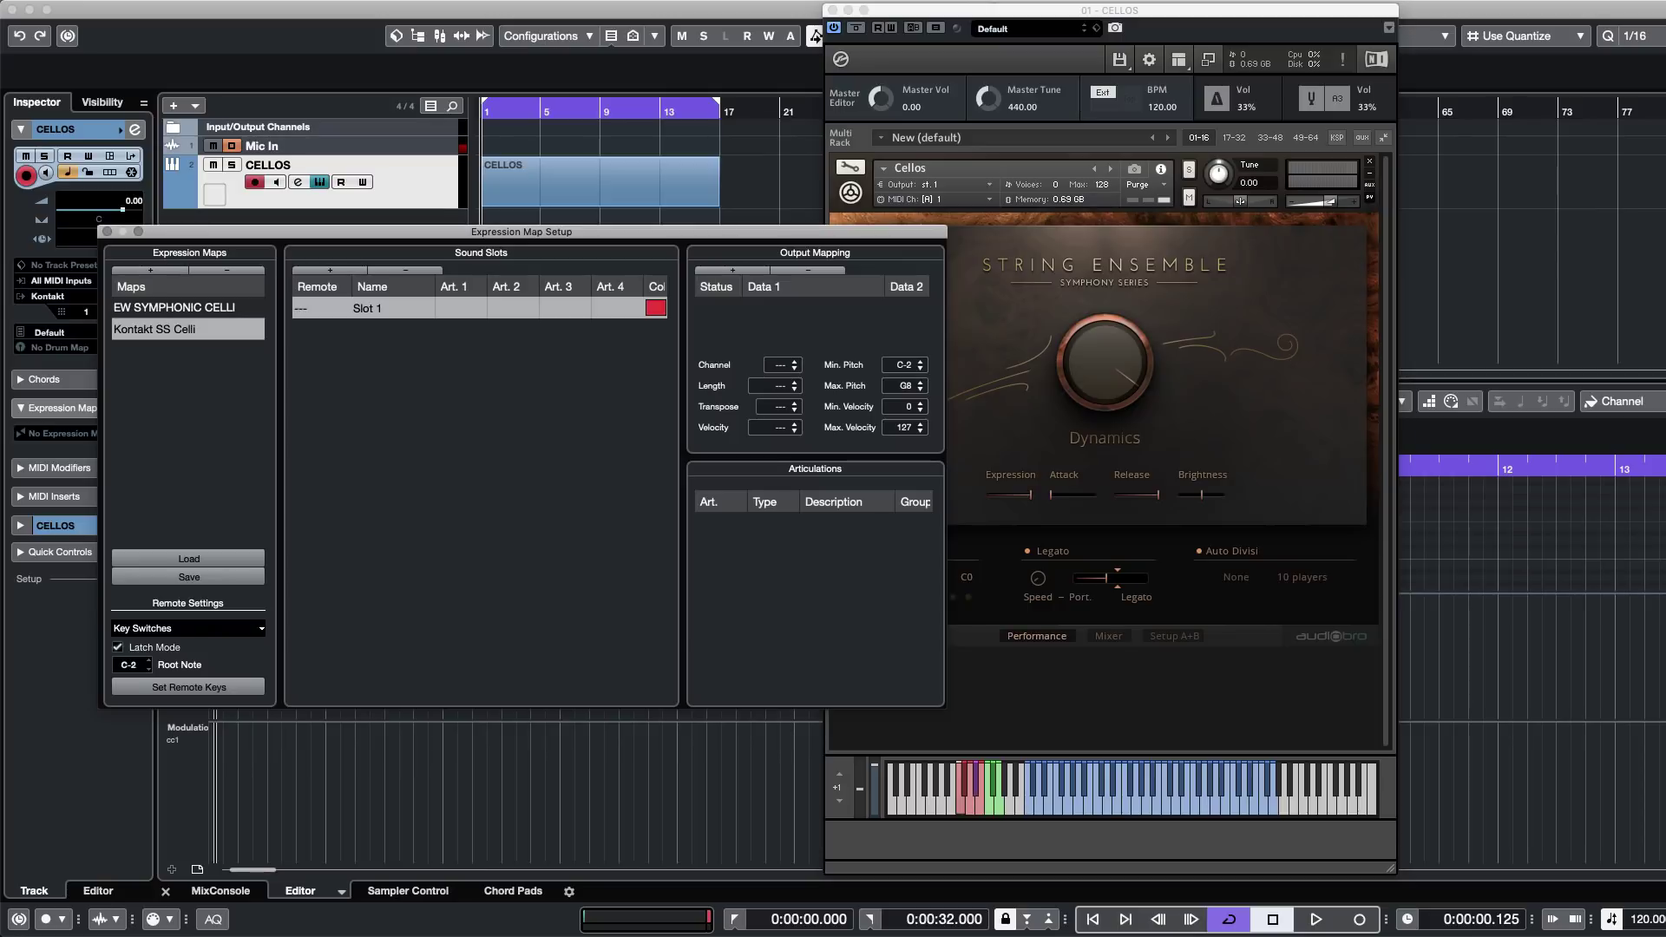
Add seven more sound slots to the Kontakt SS Celli map, making eight in total.
left_click(330, 273)
left_click(329, 274)
left_click(330, 273)
left_click(330, 273)
left_click(329, 273)
left_click(329, 273)
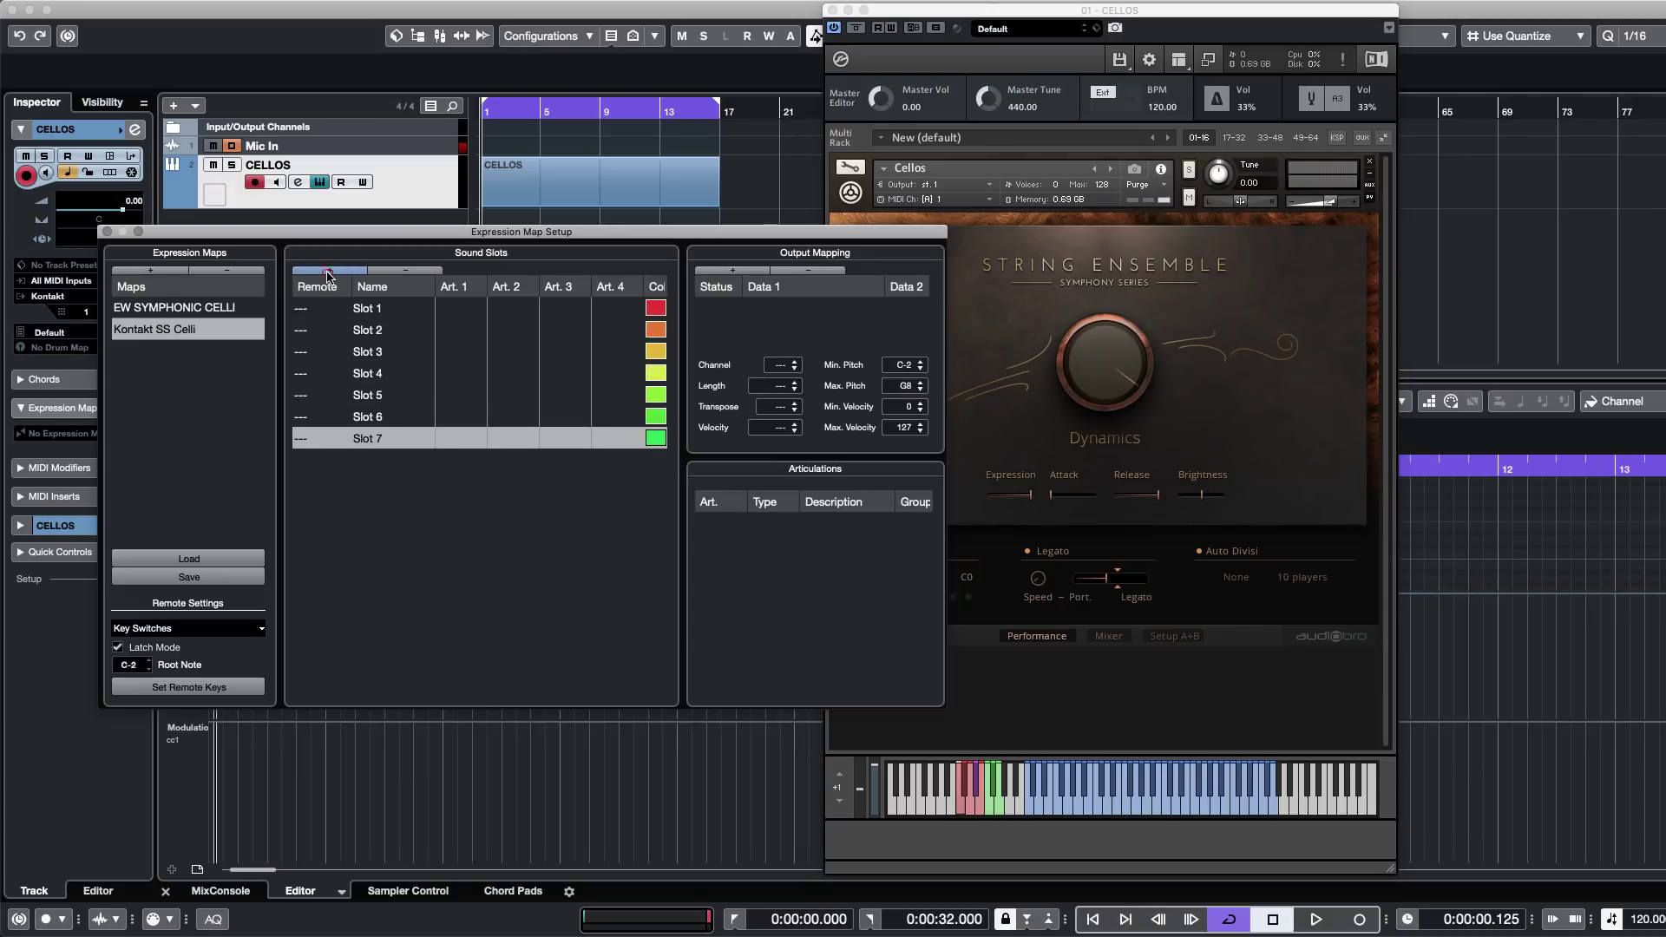
left_click(330, 274)
left_click(439, 460)
key("Escape")
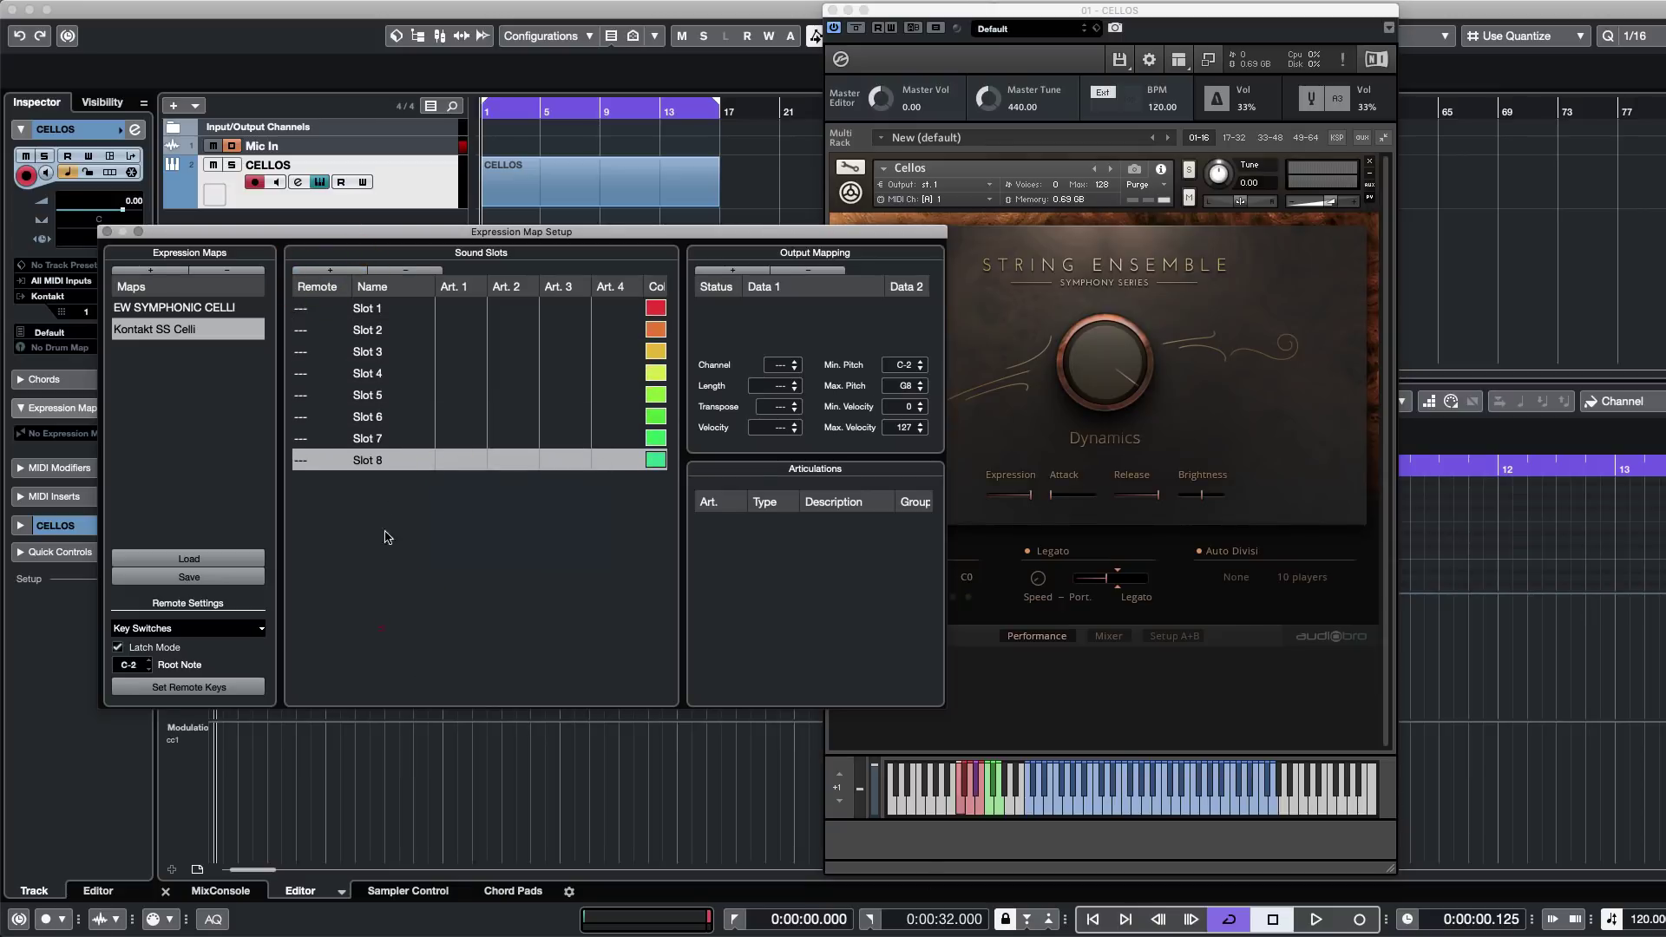
Uncover the Kontakt articulation display and rename the first sound slot as Legato.
left_click_drag(494, 232, 369, 257)
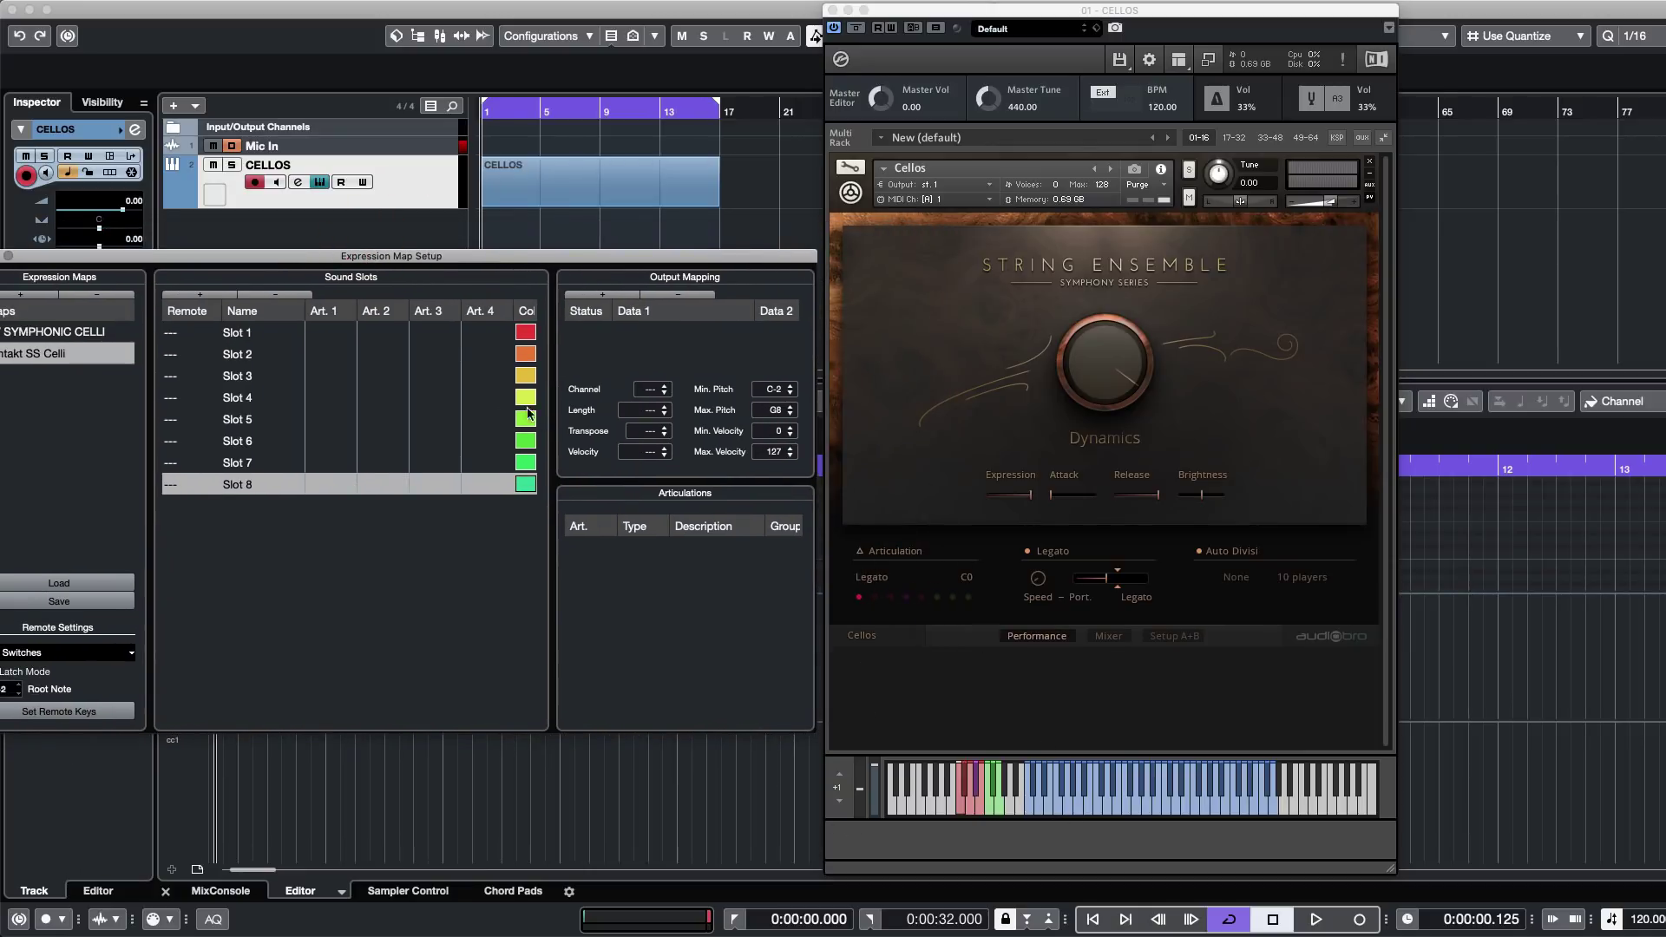
double_click(234, 333)
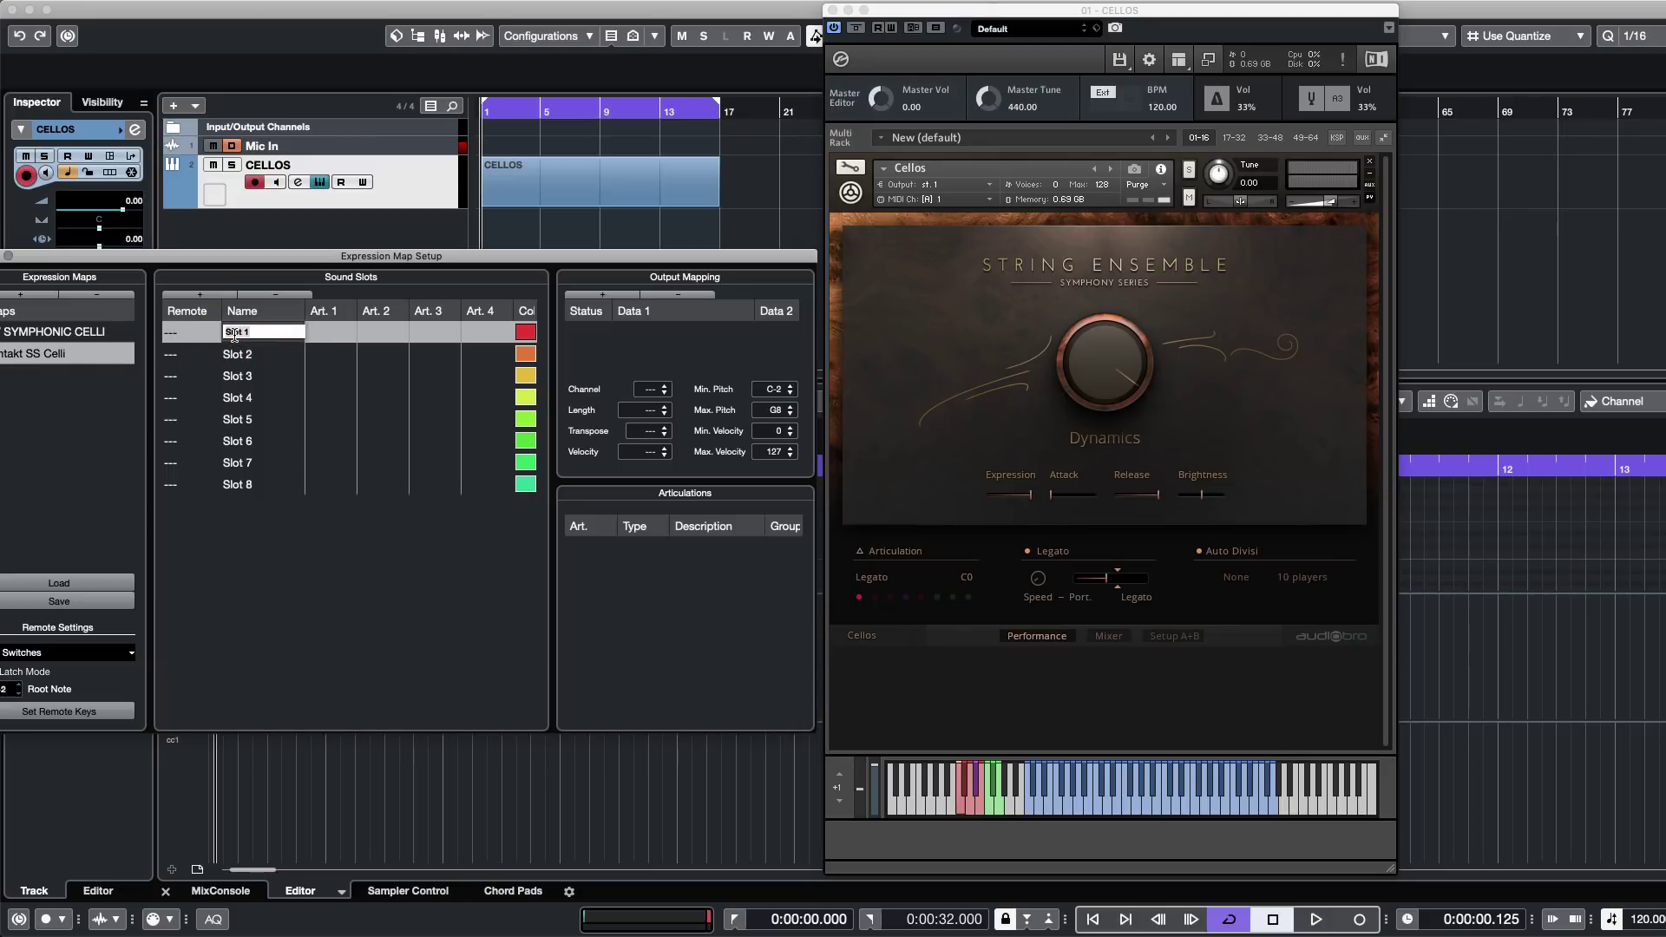
key("Return")
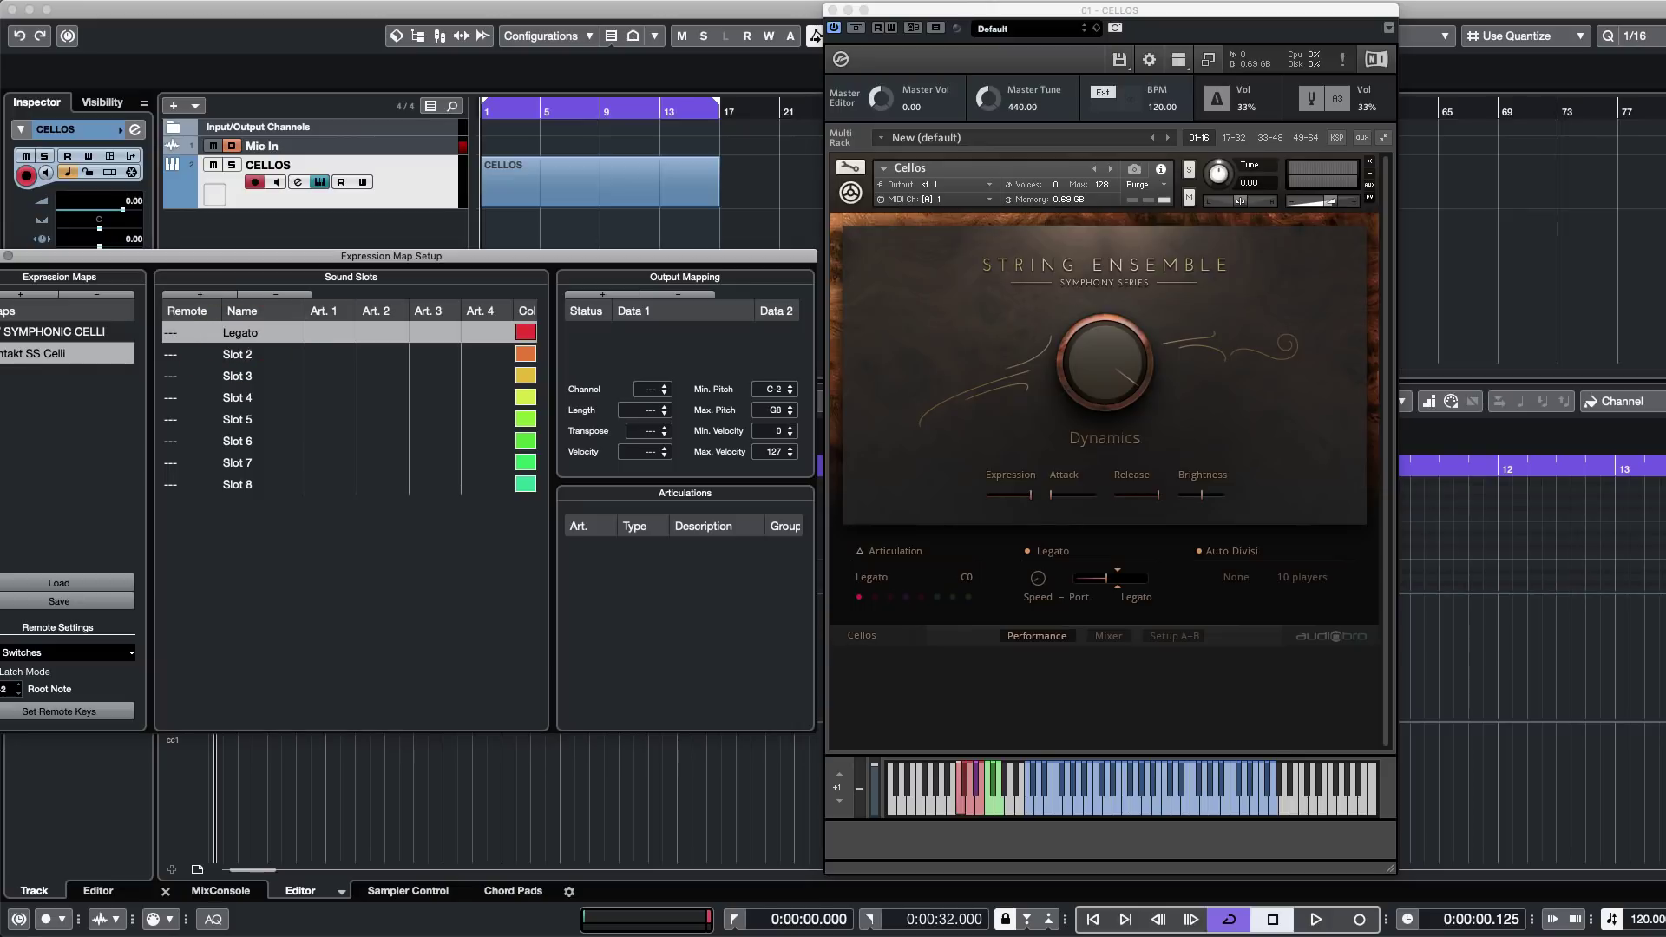
Trigger the C#0 keyswitch in Kontakt and rename the second sound slot as Sordino.
left_click(230, 357)
left_click_drag(284, 257, 341, 211)
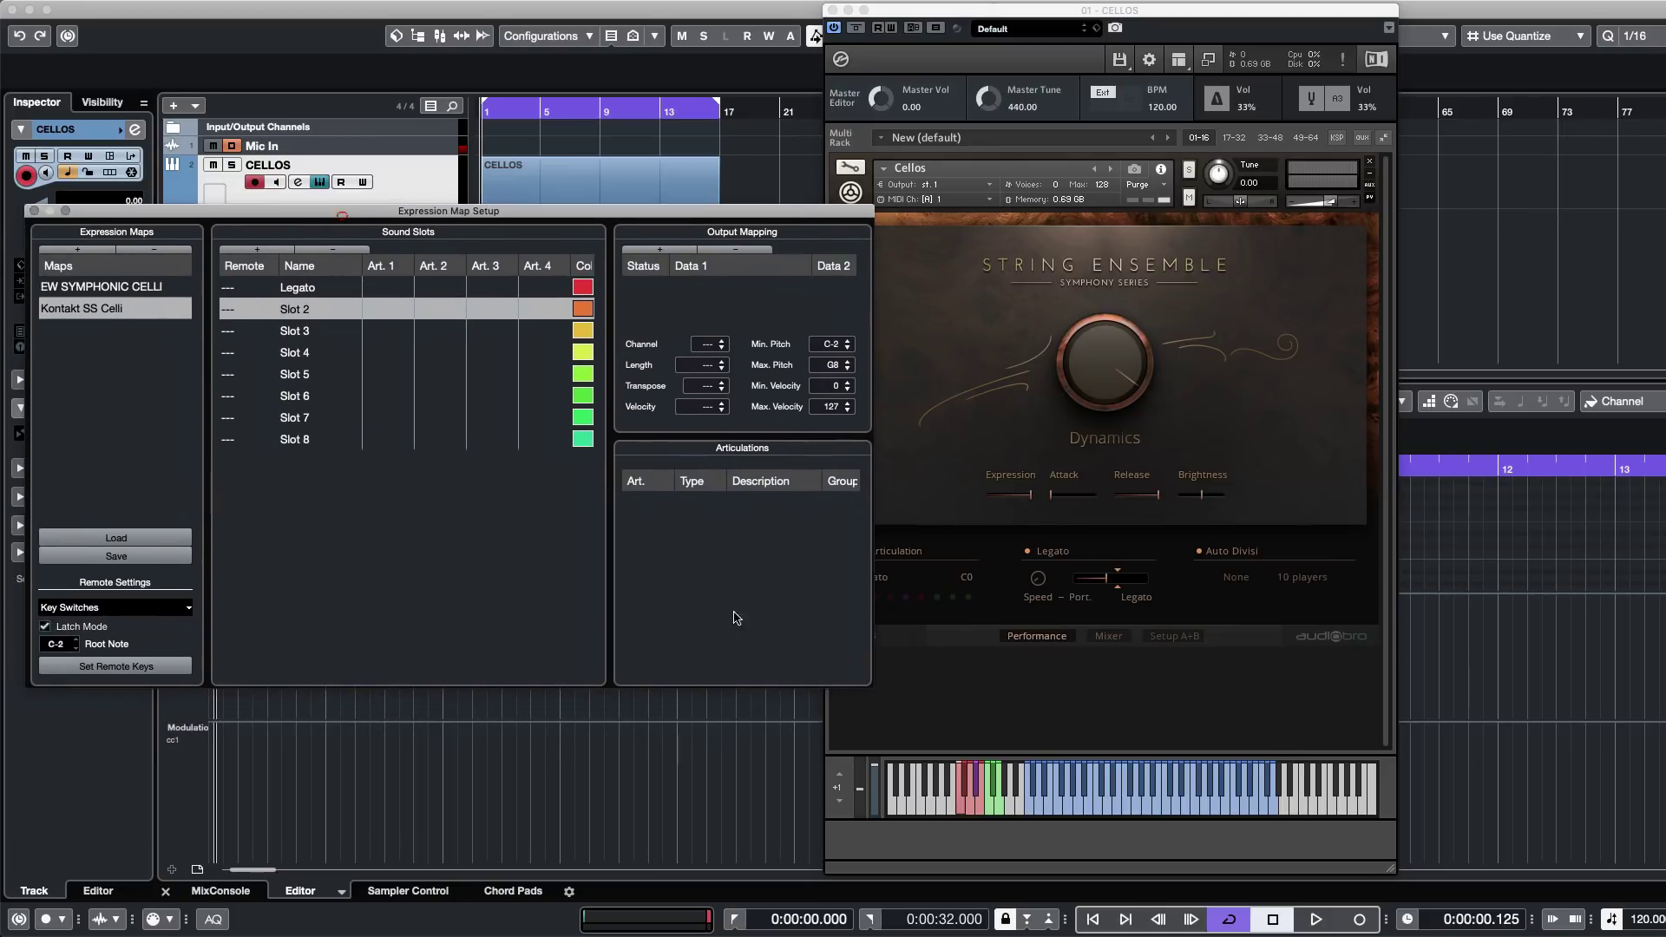
left_click(962, 797)
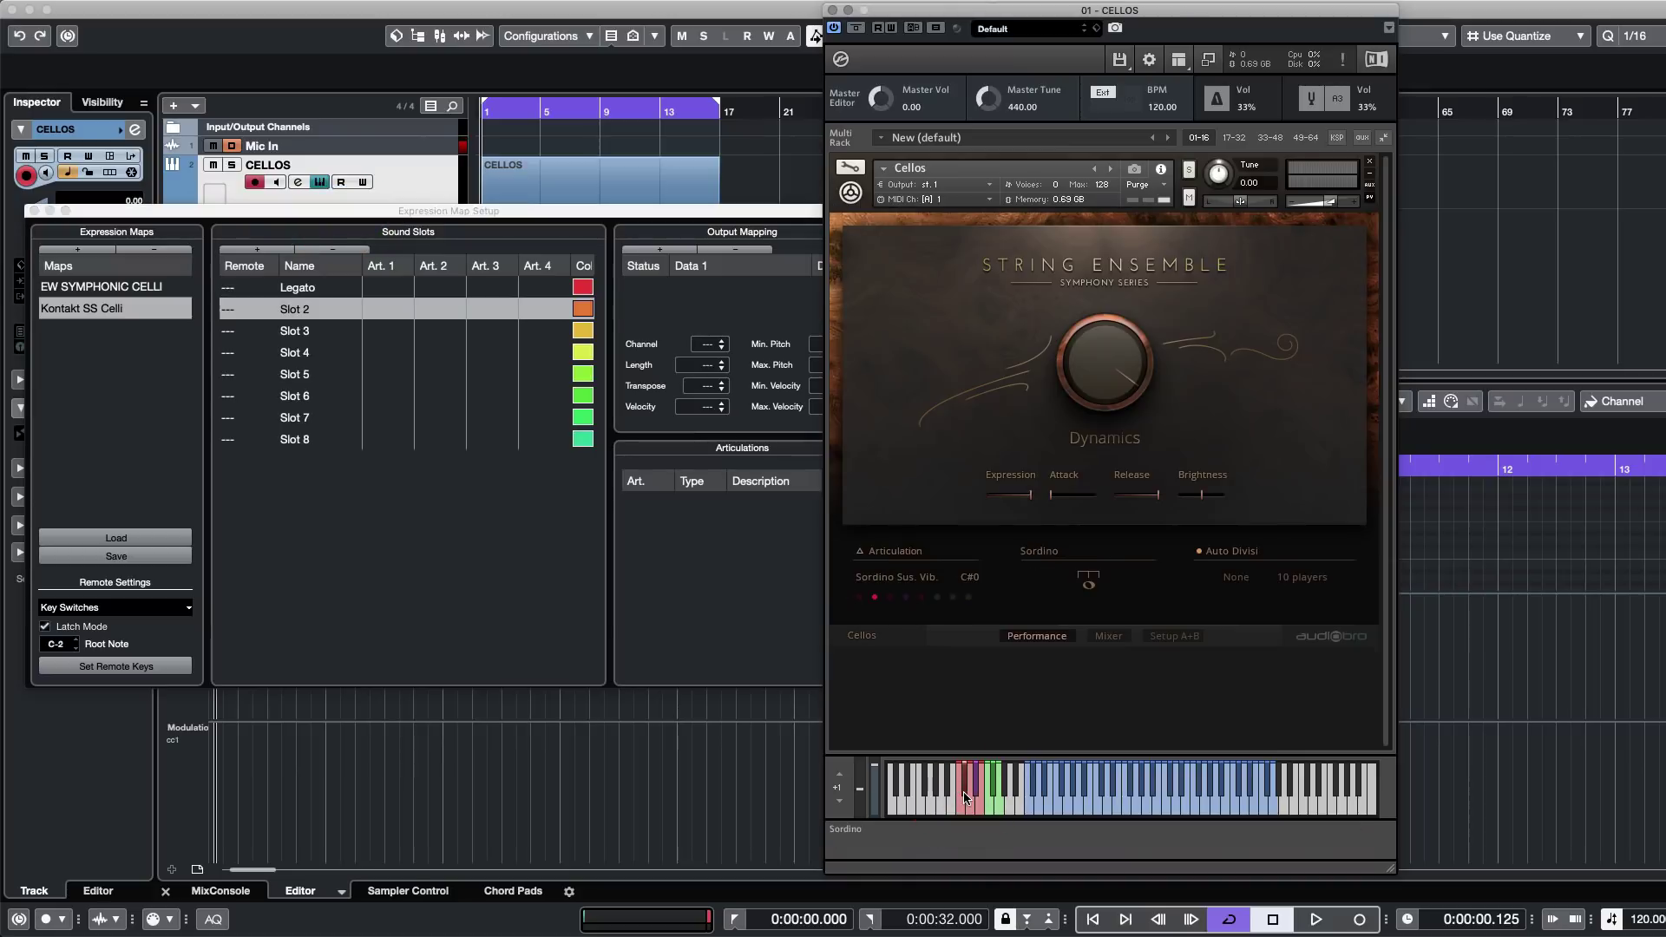
double_click(287, 308)
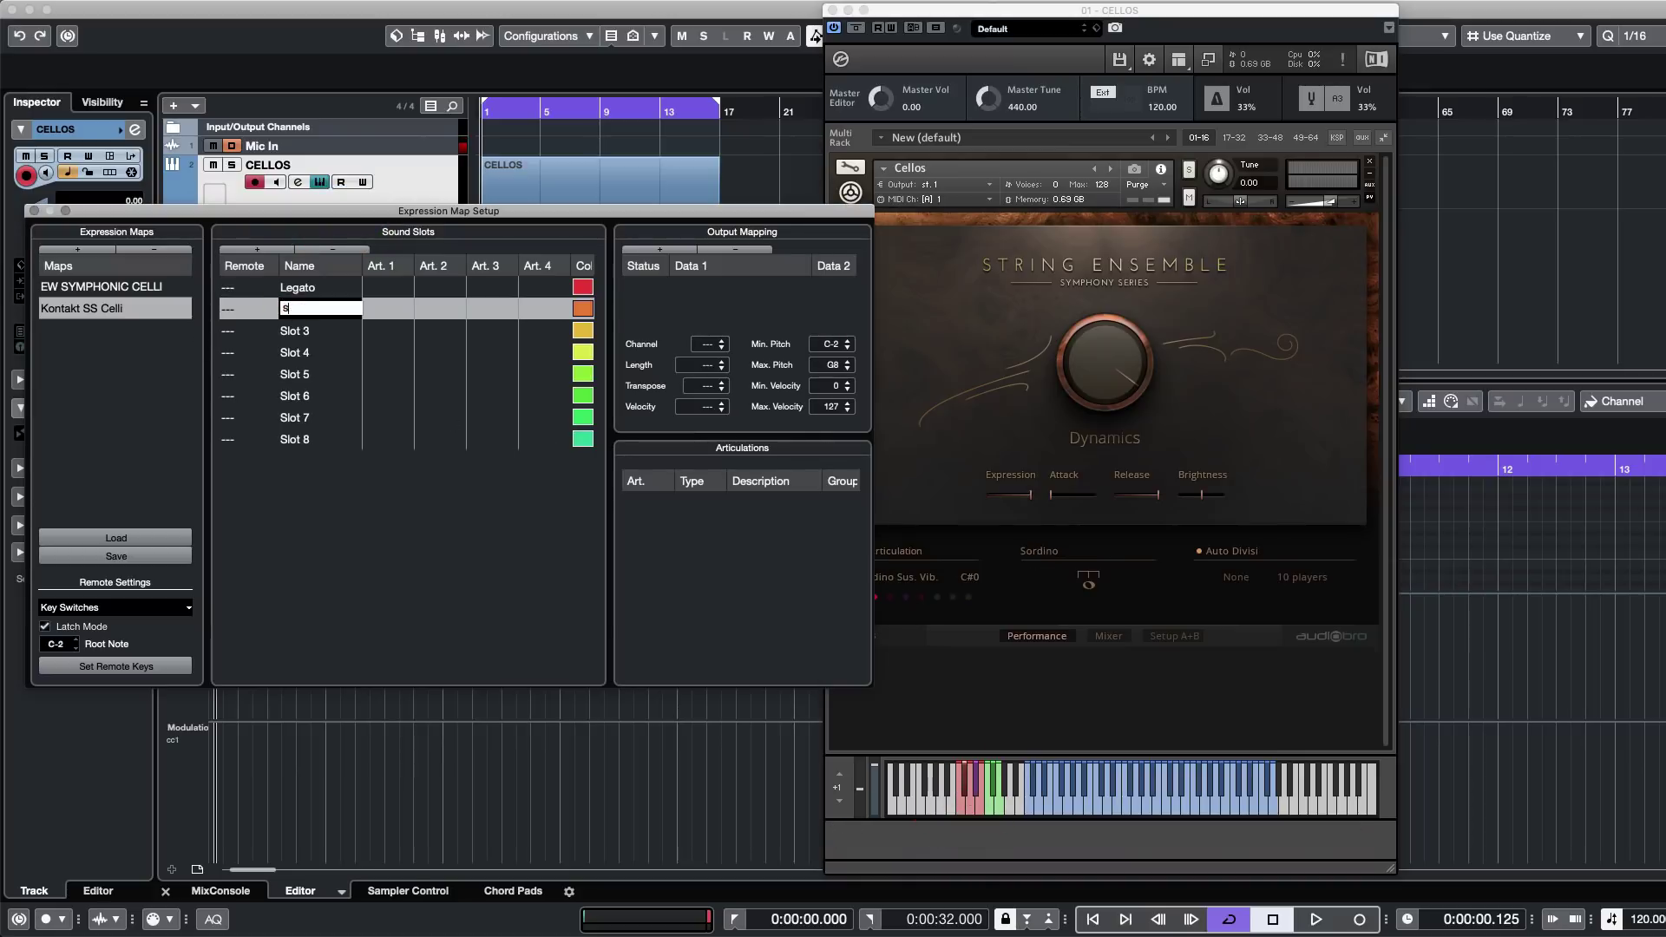
key("Return")
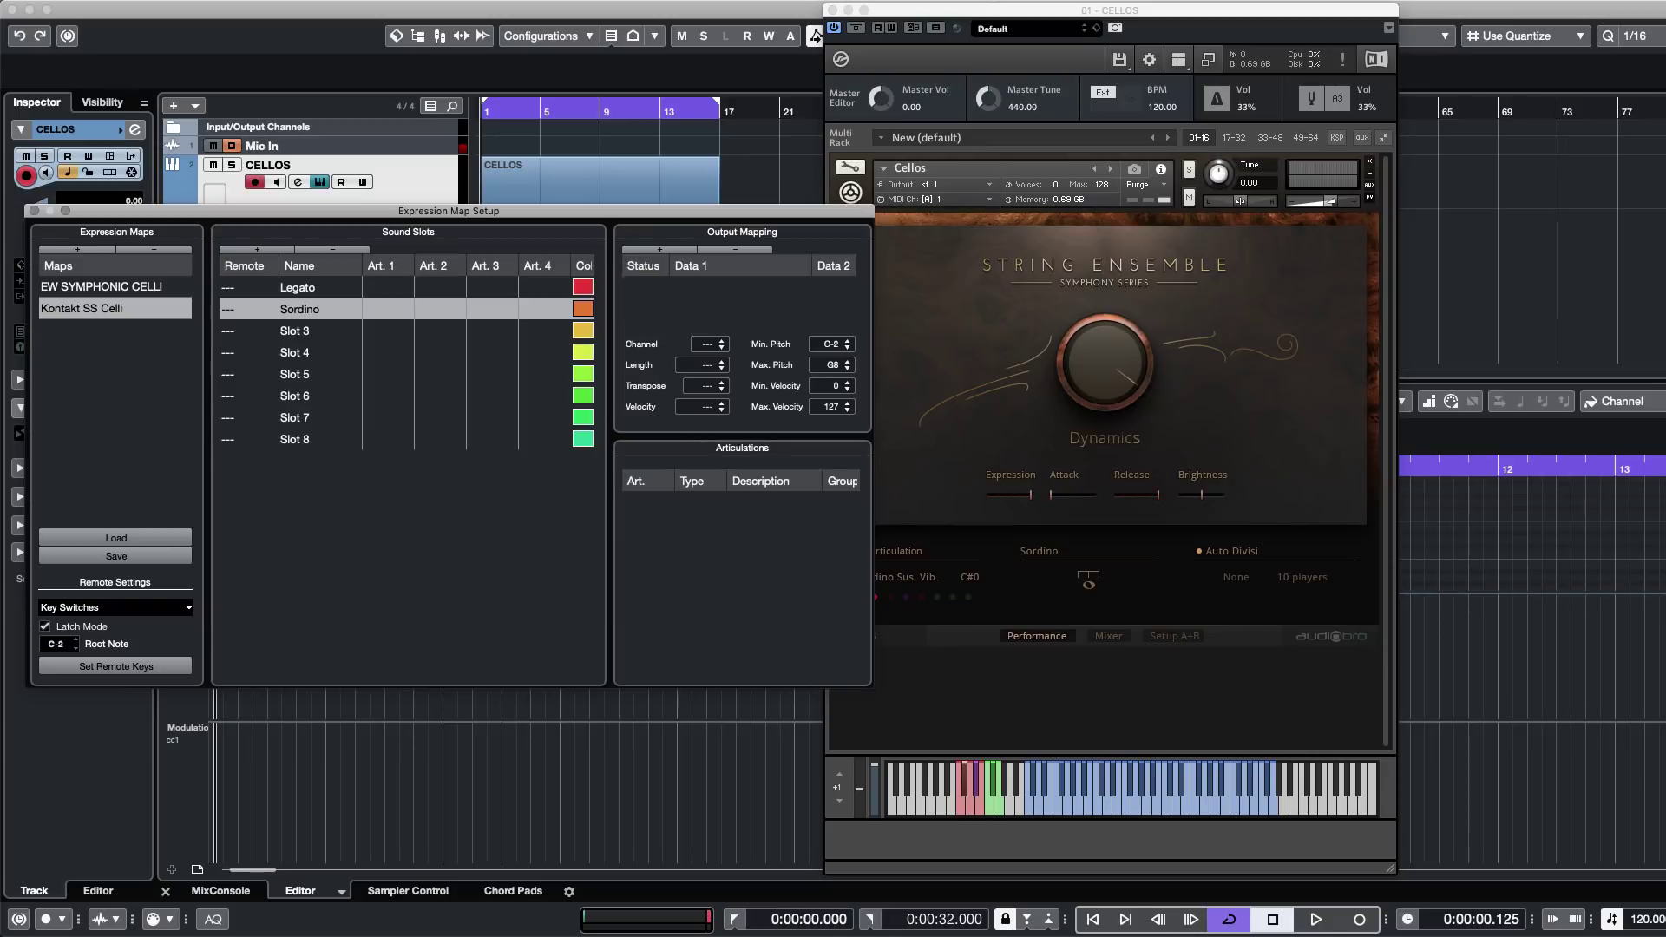
Trigger the D0 keyswitch in Kontakt and rename the third sound slot as Tremolo.
left_click(974, 810)
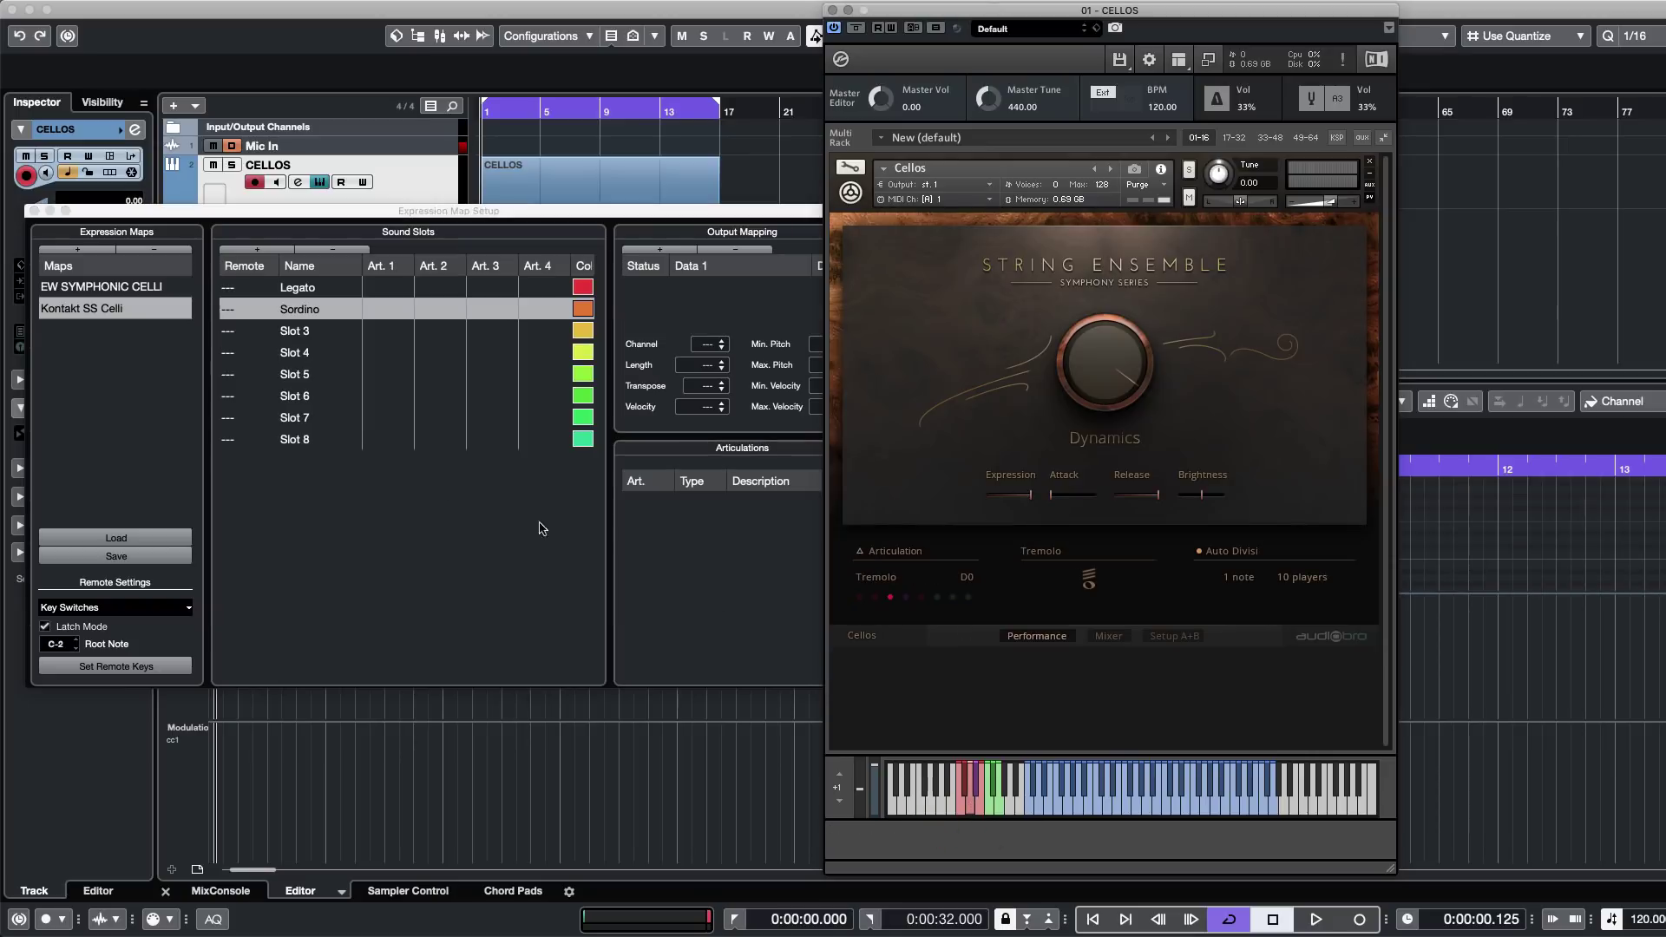
left_click(288, 331)
double_click(295, 330)
type("Tremolo")
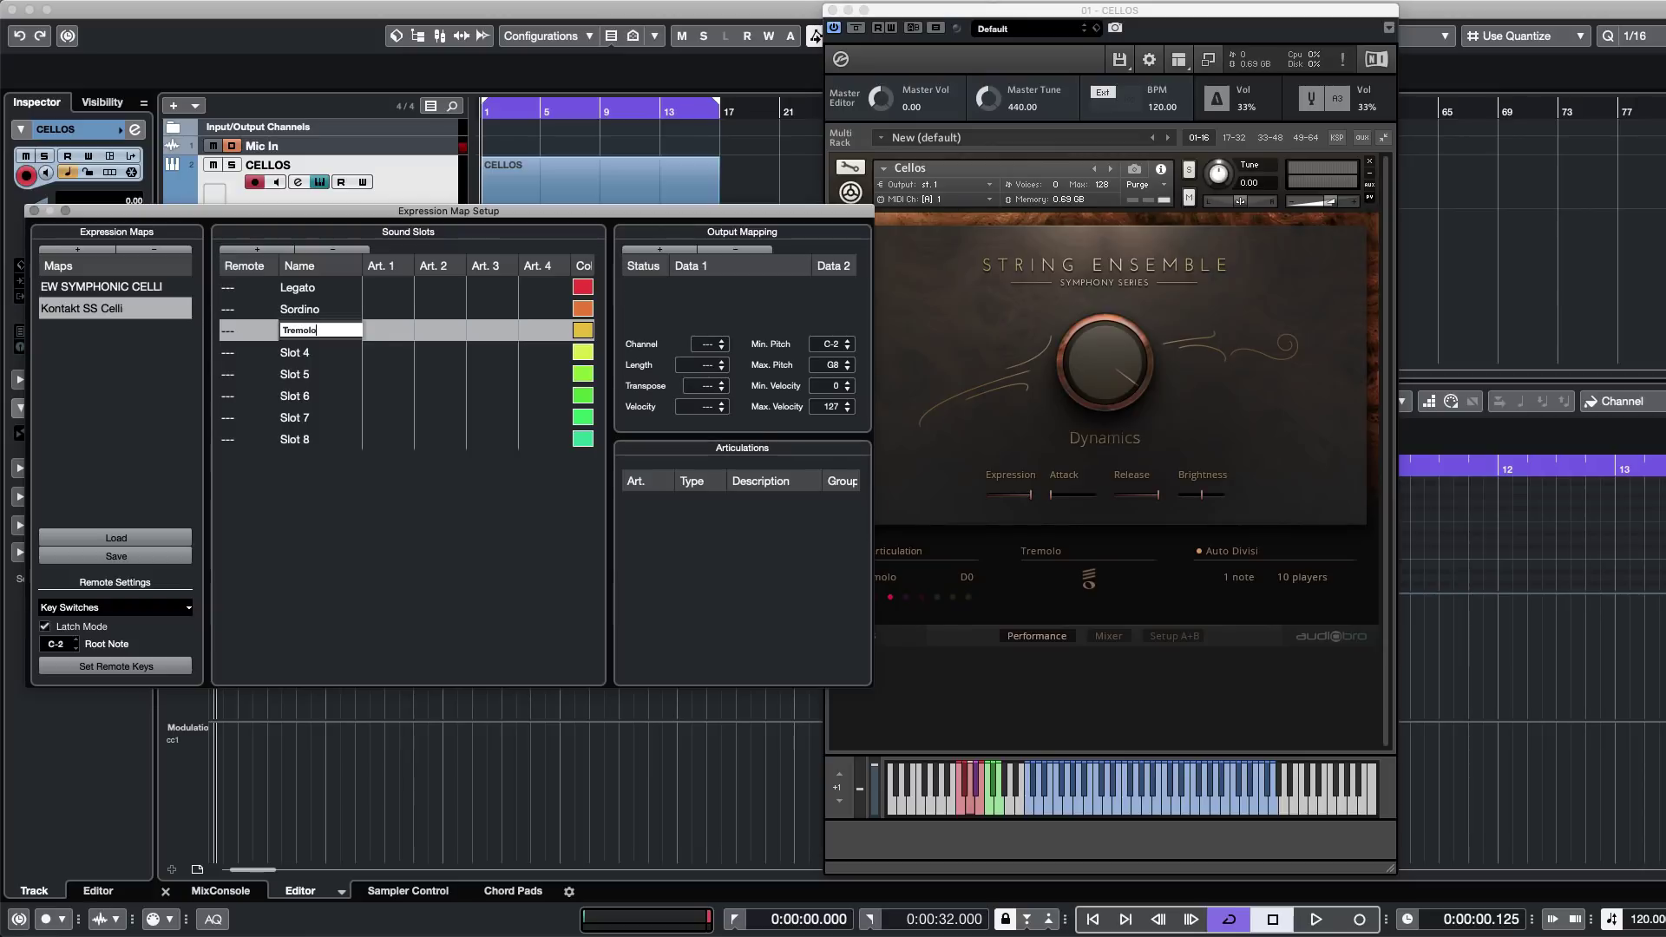
key("Return")
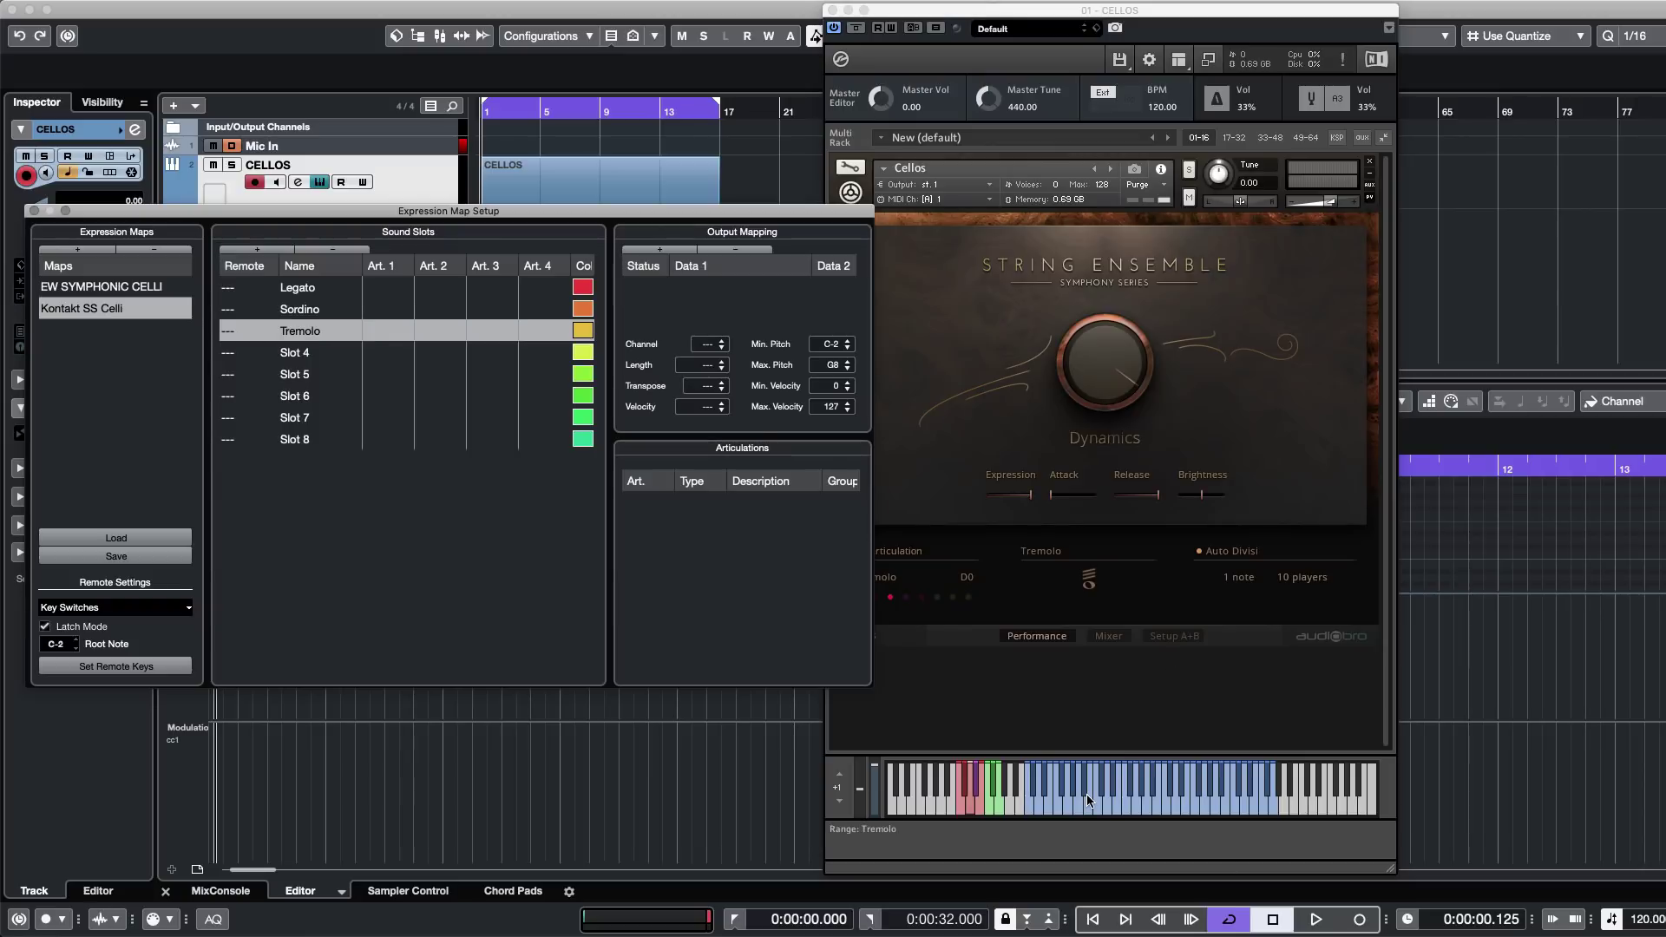
Assign a new articulation to Art. 1 of the Legato slot and set it to display as text.
left_click(389, 291)
left_click(382, 290)
left_click(373, 291)
left_click(392, 290)
left_click(427, 382)
left_click(654, 504)
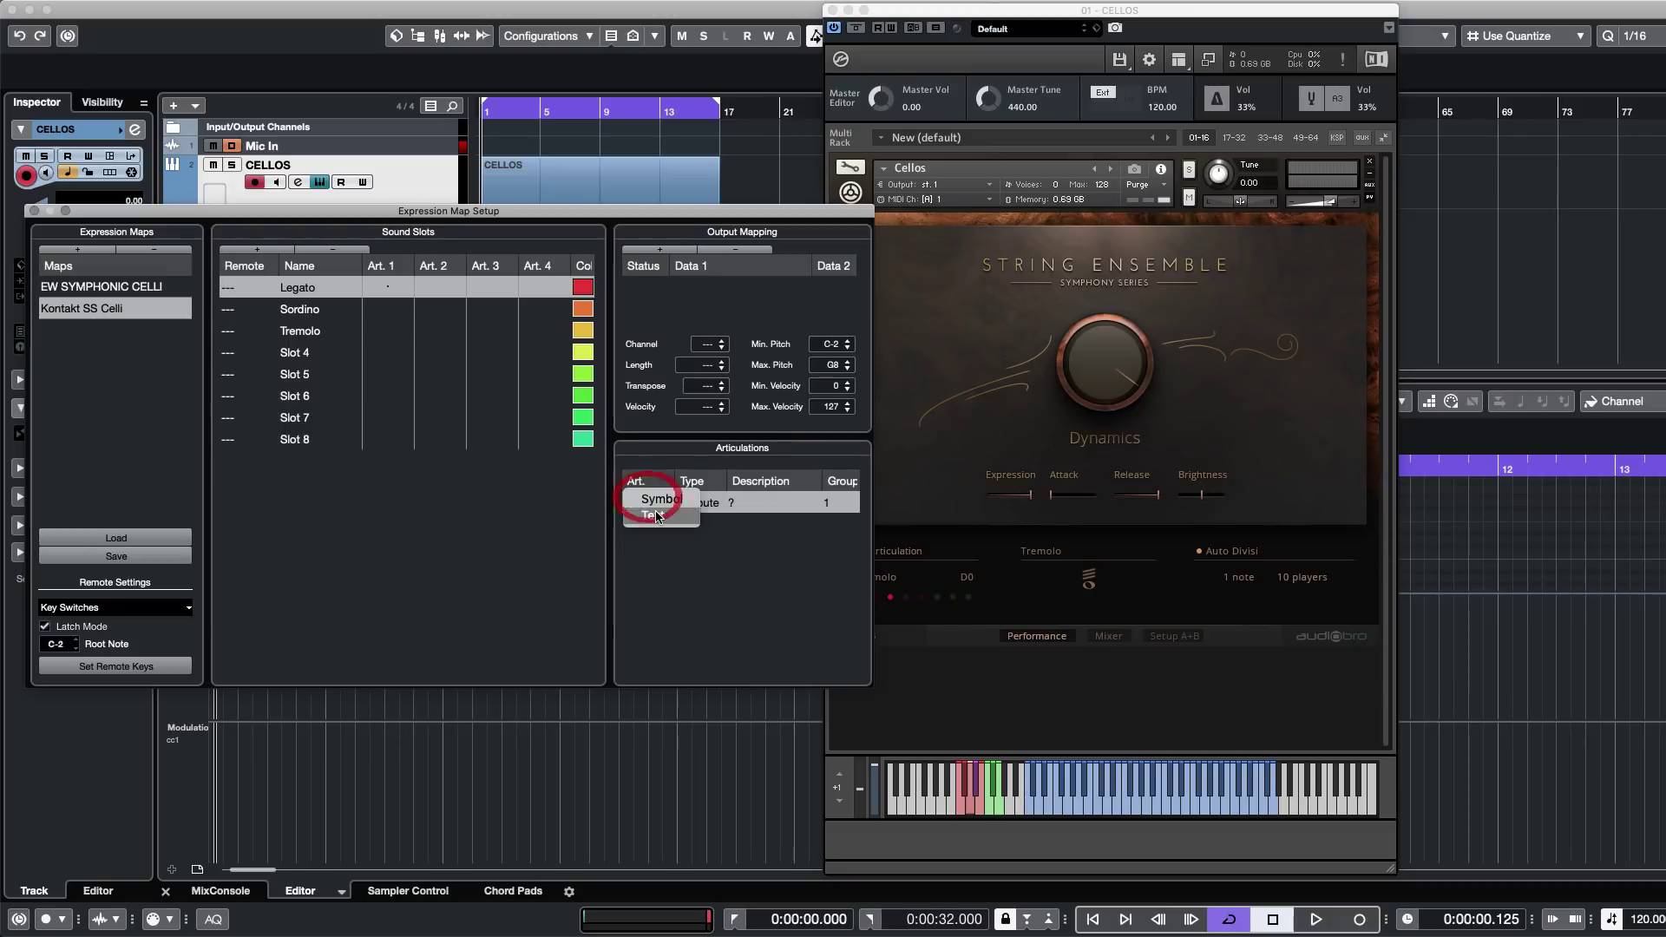
left_click(656, 508)
Set the new articulation's description to Legato and its type to Direction.
left_click(686, 507)
left_click(686, 507)
left_click(673, 504)
left_click(693, 526)
double_click(764, 506)
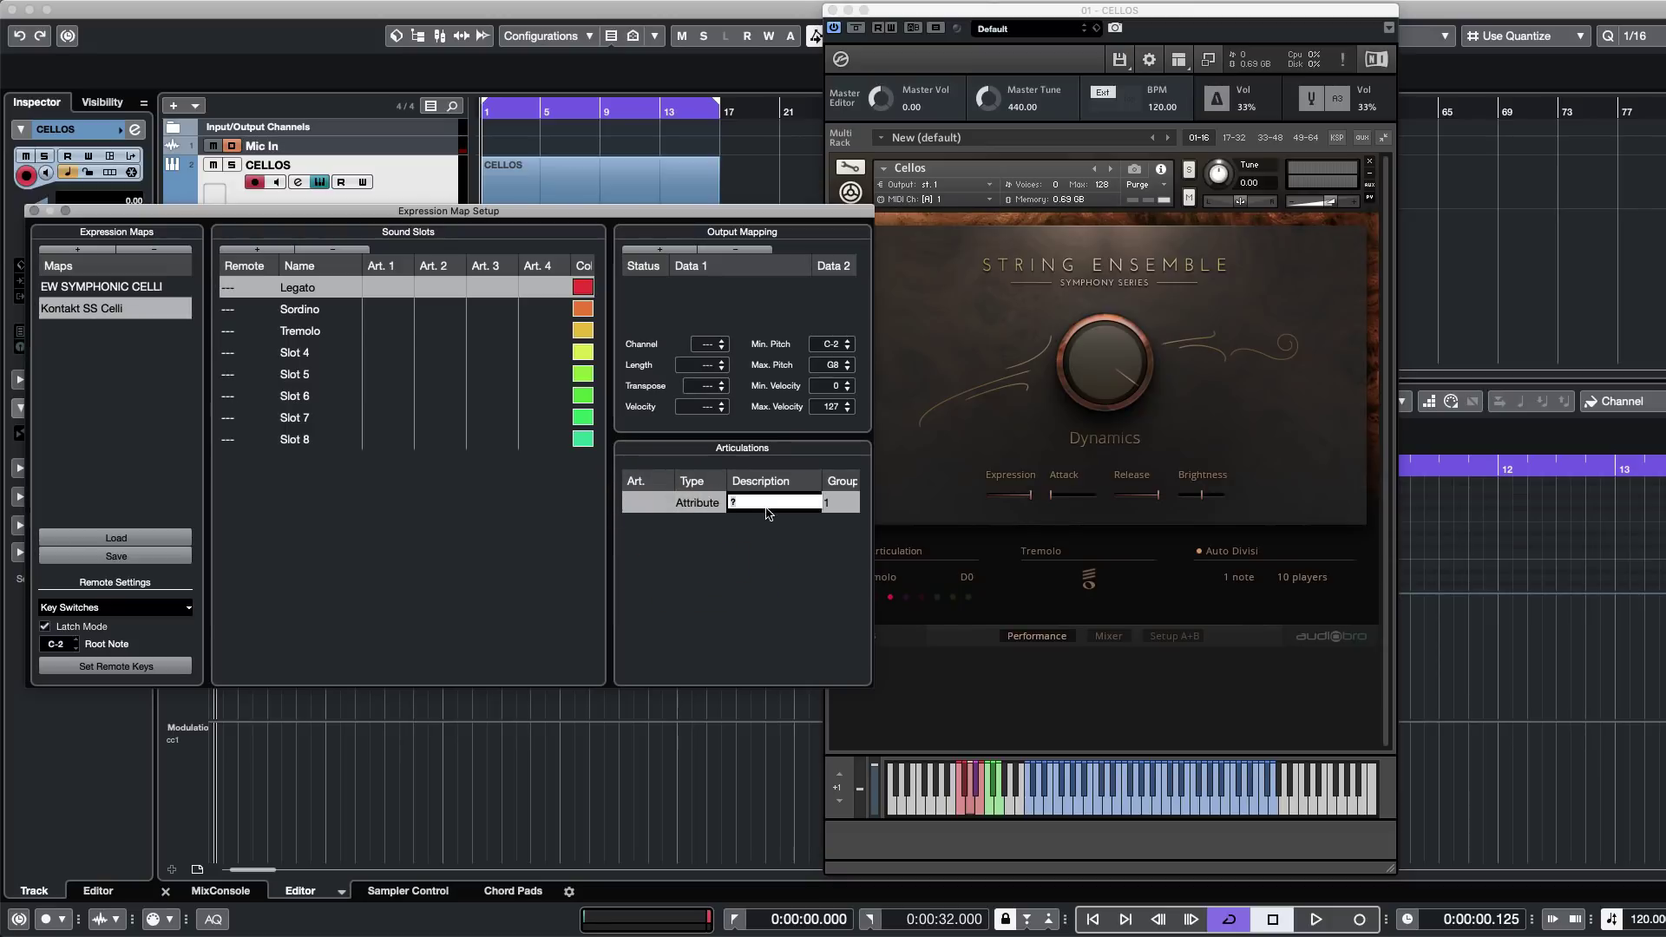
type("Legato")
key("Return")
left_click(699, 504)
left_click(689, 511)
Enter Legato as the display text of the Legato slot's articulation.
left_click(634, 508)
left_click(670, 516)
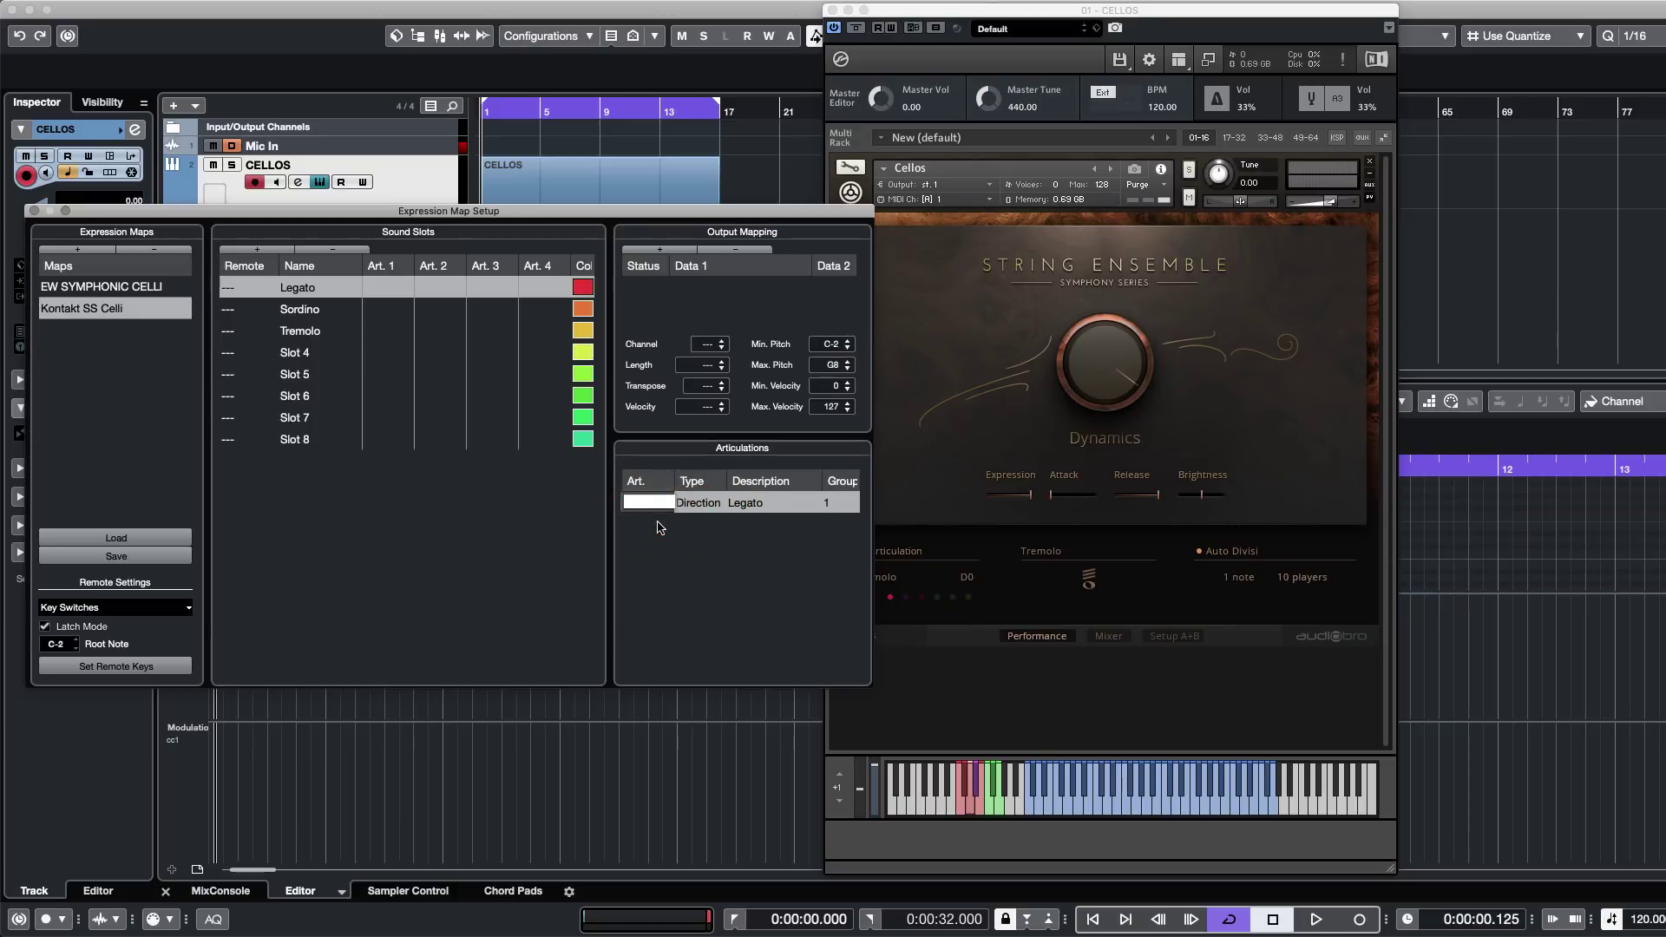
key("Return")
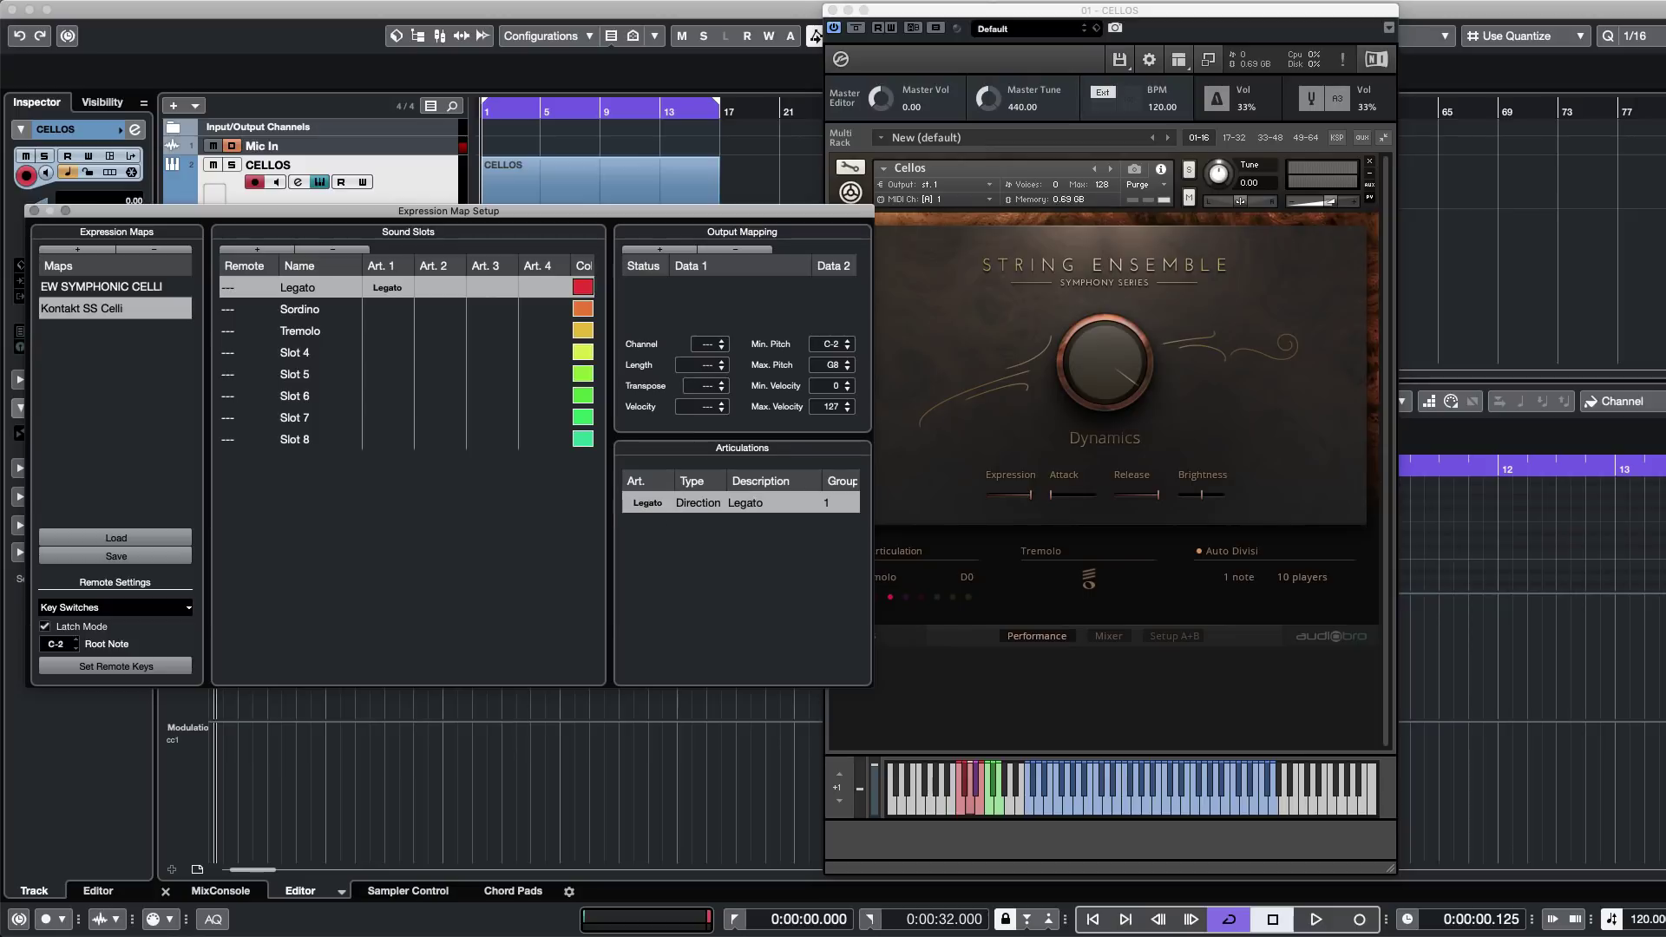
Assign a new articulation to Art. 1 of the Sordino slot and set it to display as text.
left_click(306, 311)
left_click(368, 310)
left_click(382, 310)
left_click(415, 310)
left_click(422, 443)
left_click(652, 525)
left_click(653, 537)
Name the Sordino slot's articulation Sordino and set its type to Direction.
type("sordino")
key("Return")
left_click(688, 524)
left_click(694, 540)
Assign a text articulation to Art. 1 of the Tremolo slot, with Tremolo as its display text and description.
left_click(299, 330)
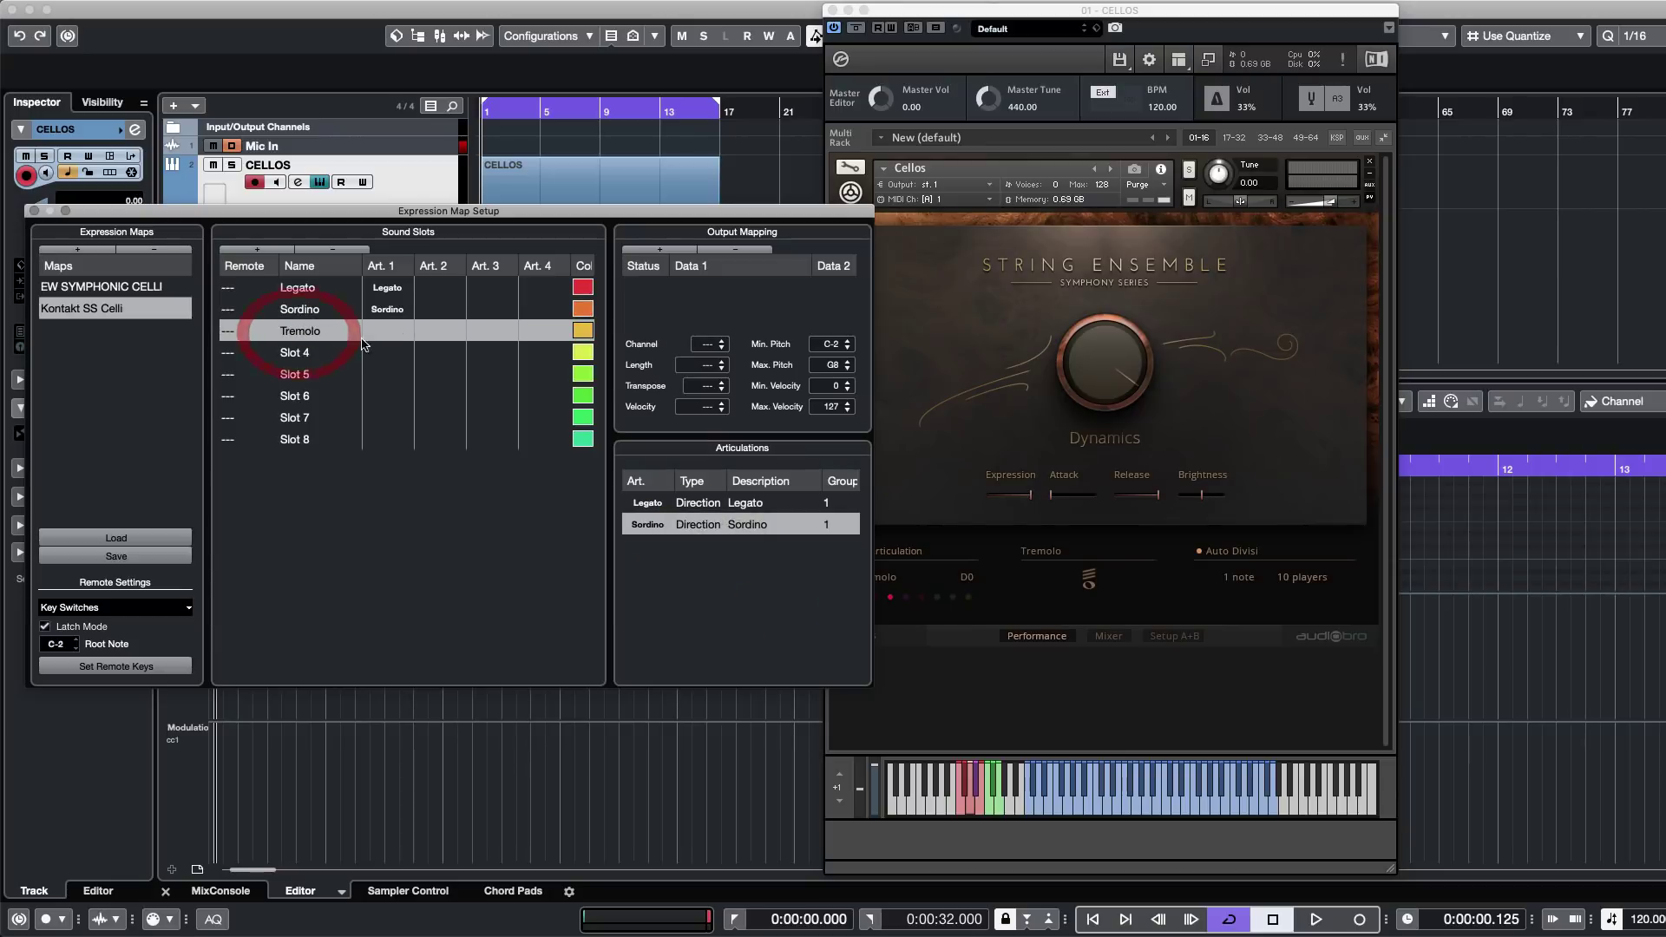
left_click(386, 330)
left_click(725, 603)
left_click(382, 330)
left_click(420, 474)
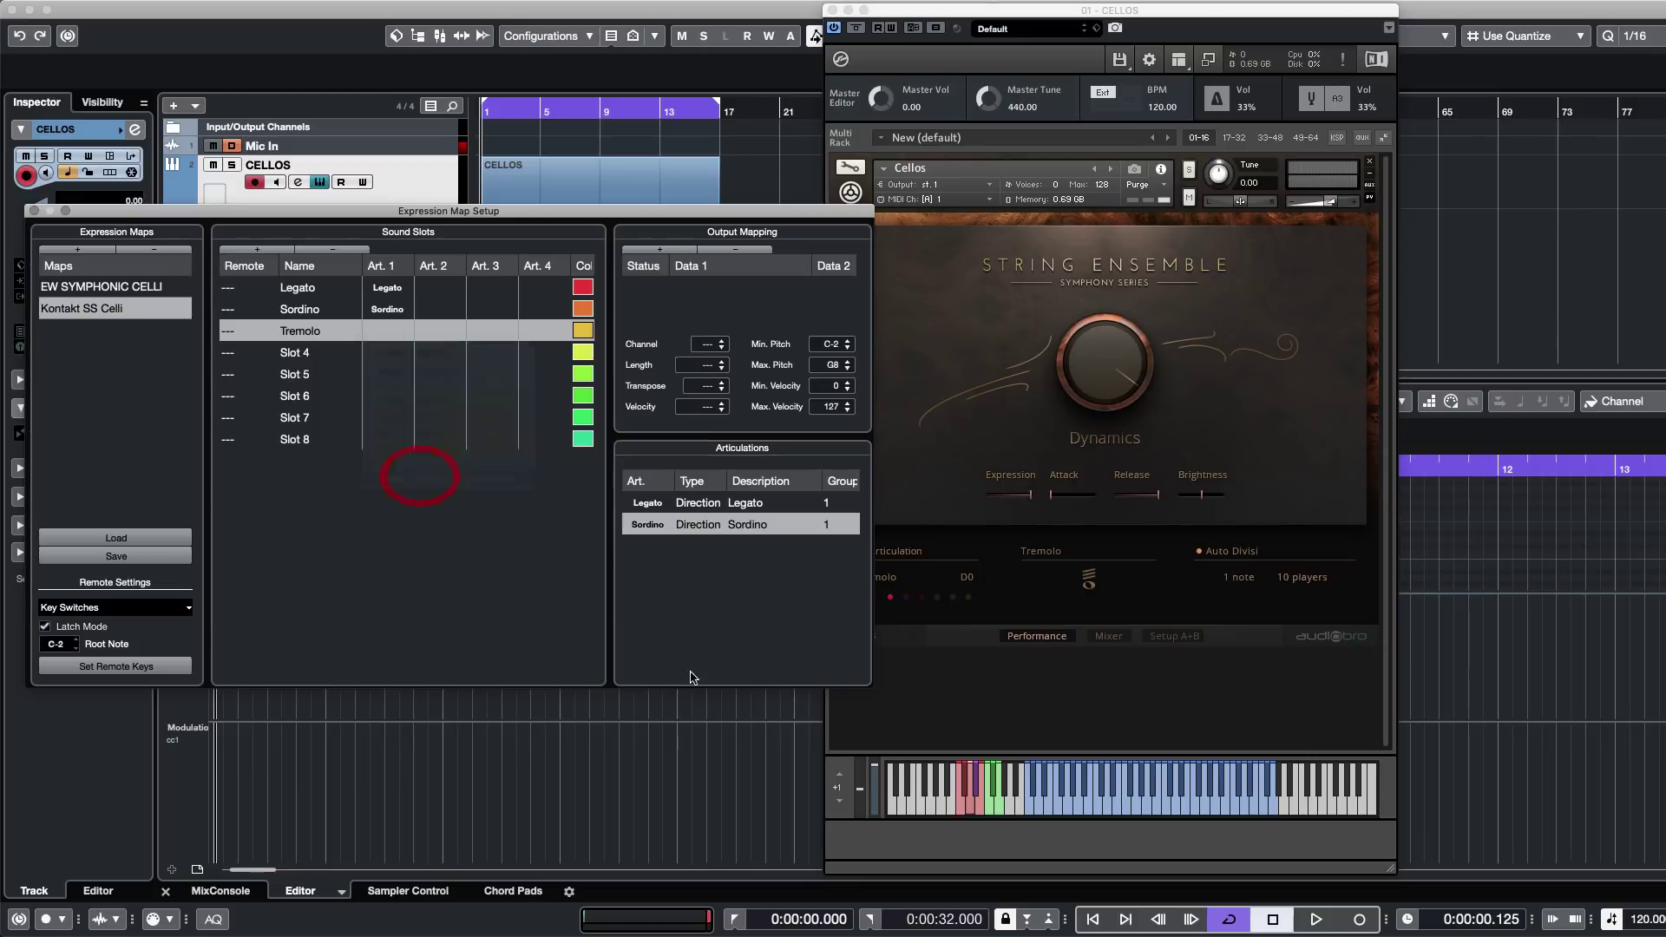
left_click(649, 553)
left_click(654, 558)
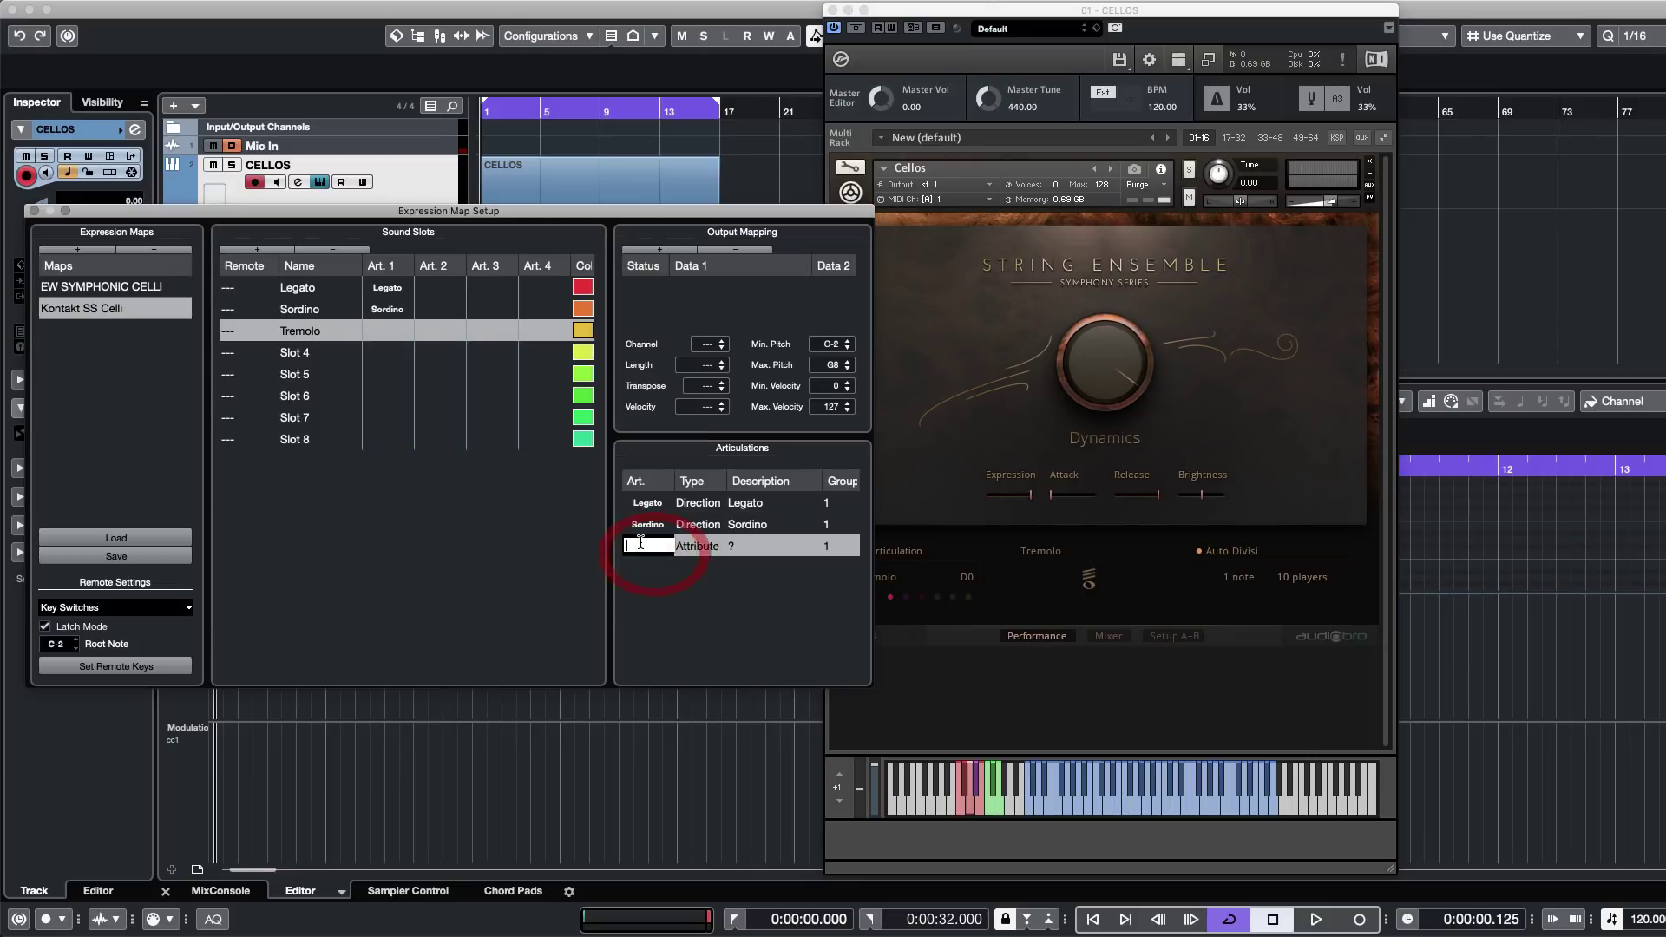
key("Return")
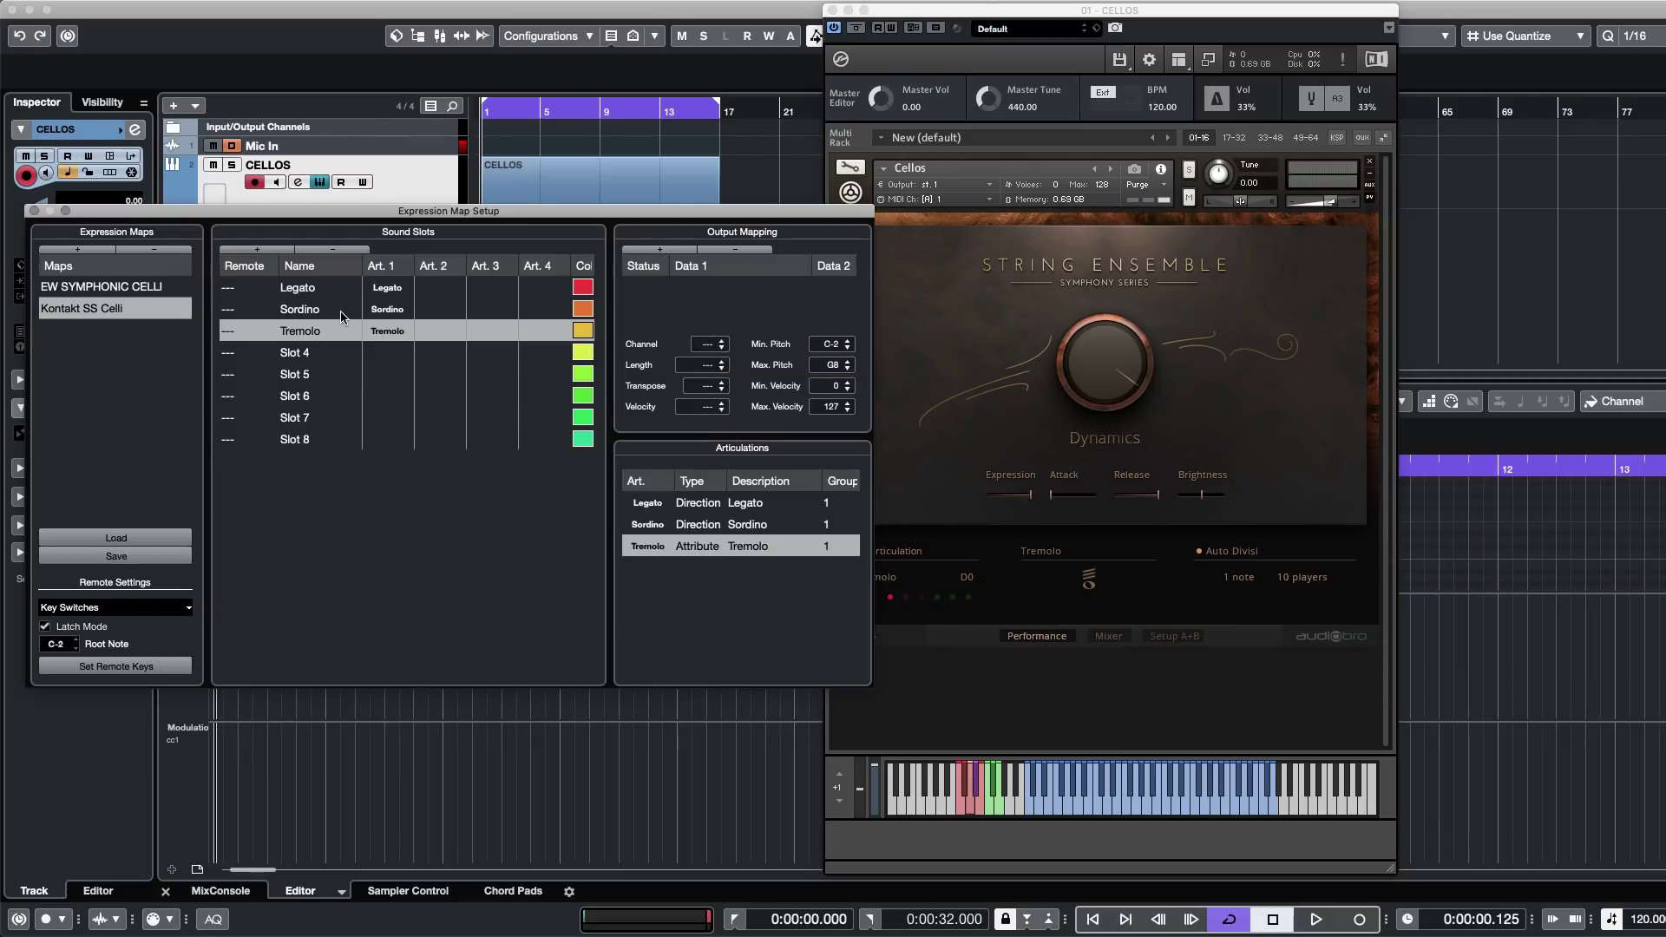
left_click_drag(605, 212, 607, 281)
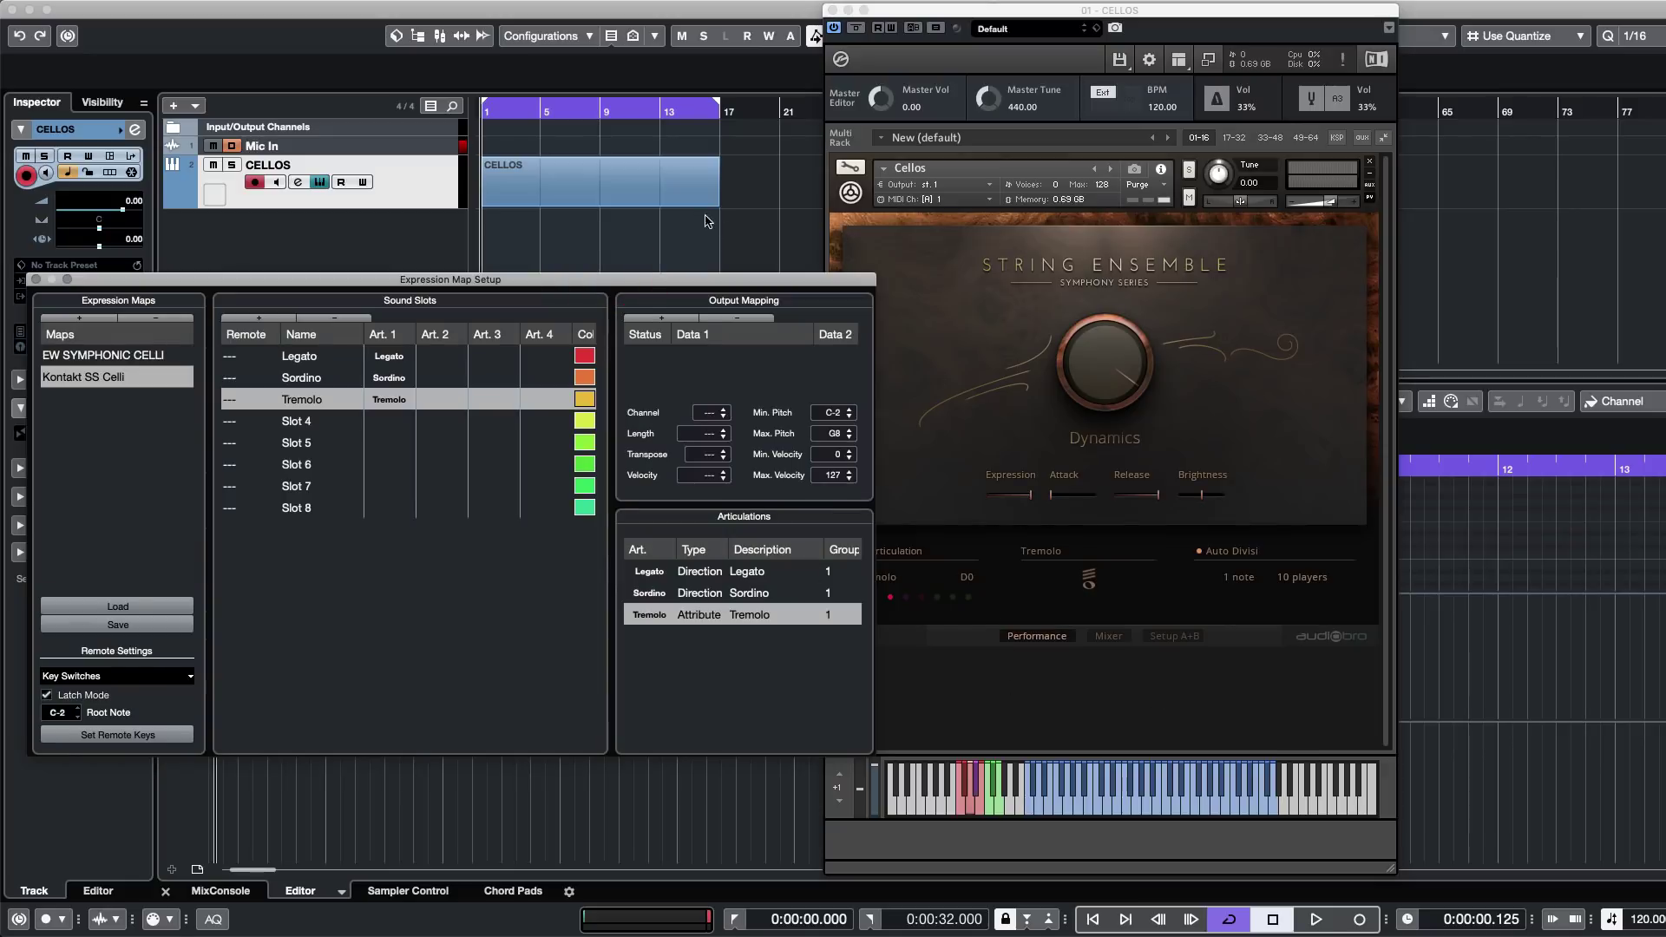
Load the Violas patch into the Kontakt rack below the Cellos instrument.
left_click(979, 296)
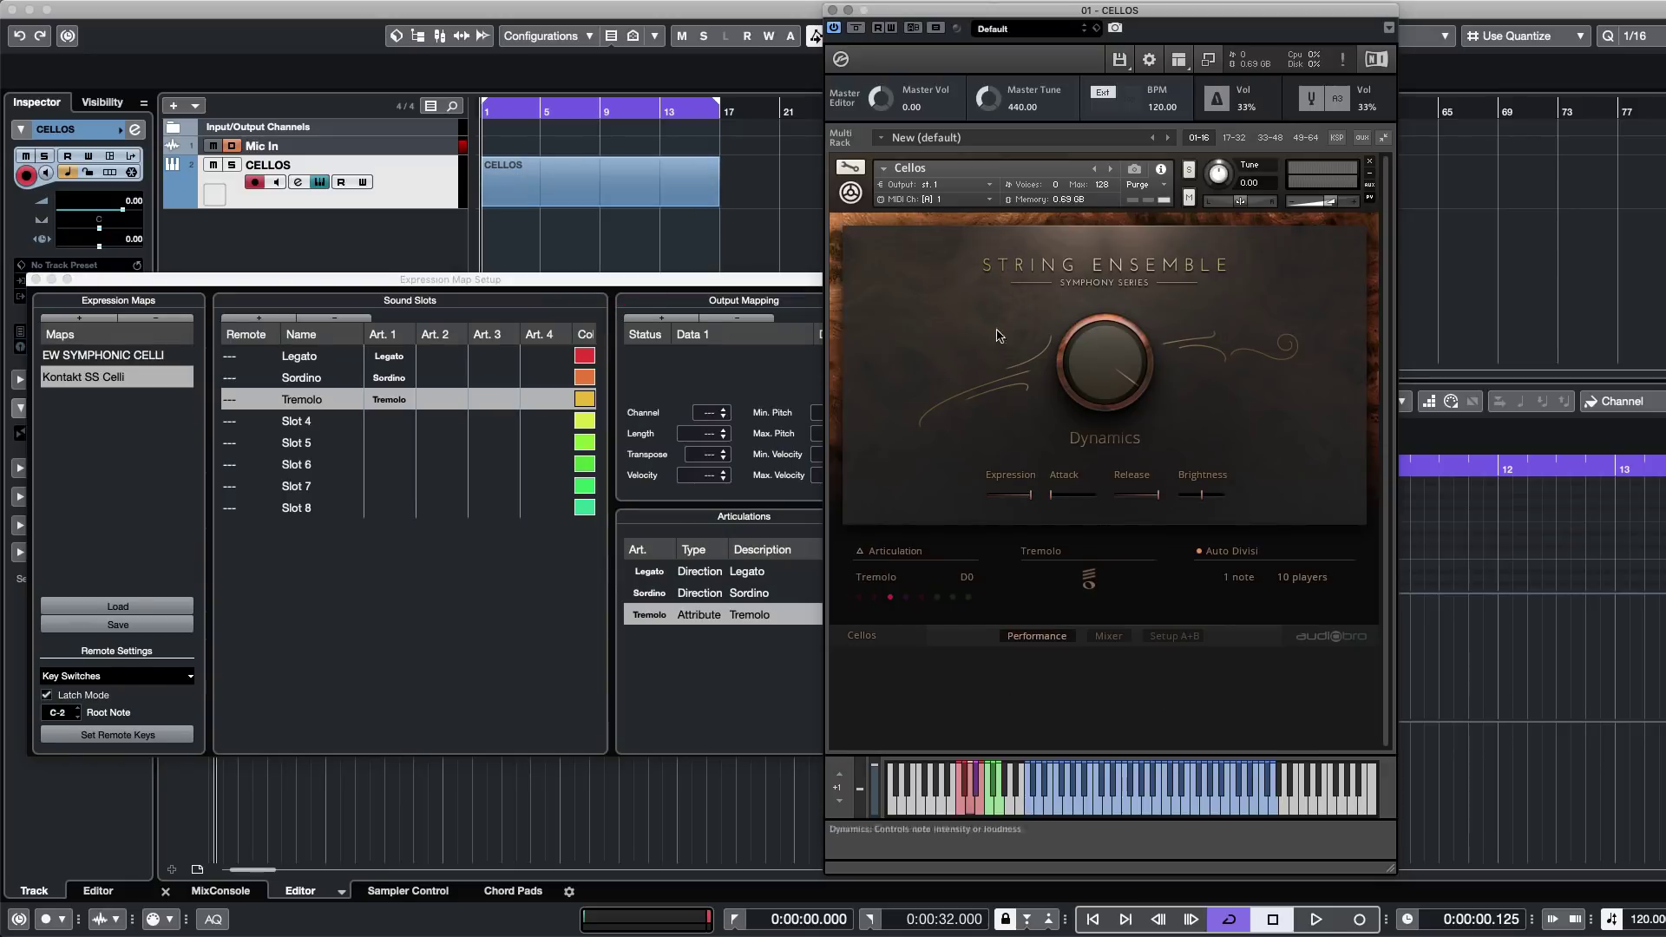
right_click(1137, 694)
left_click(914, 596)
left_click(1013, 623)
left_click(1151, 579)
double_click(1288, 608)
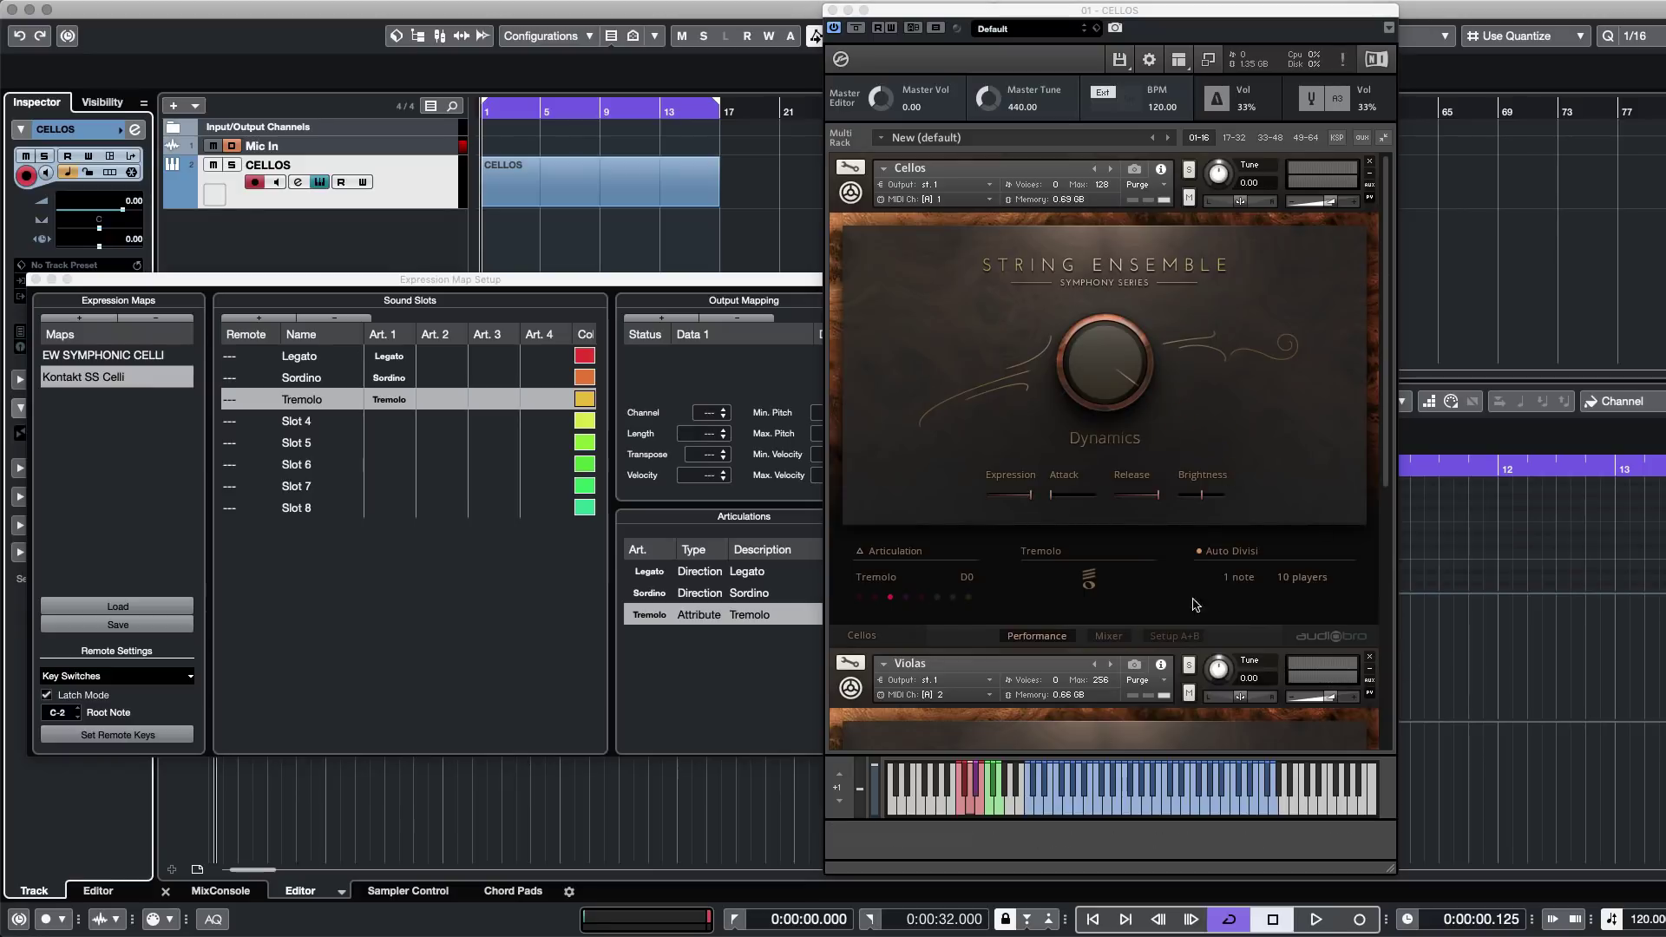
scroll(1213, 609, "down", 5)
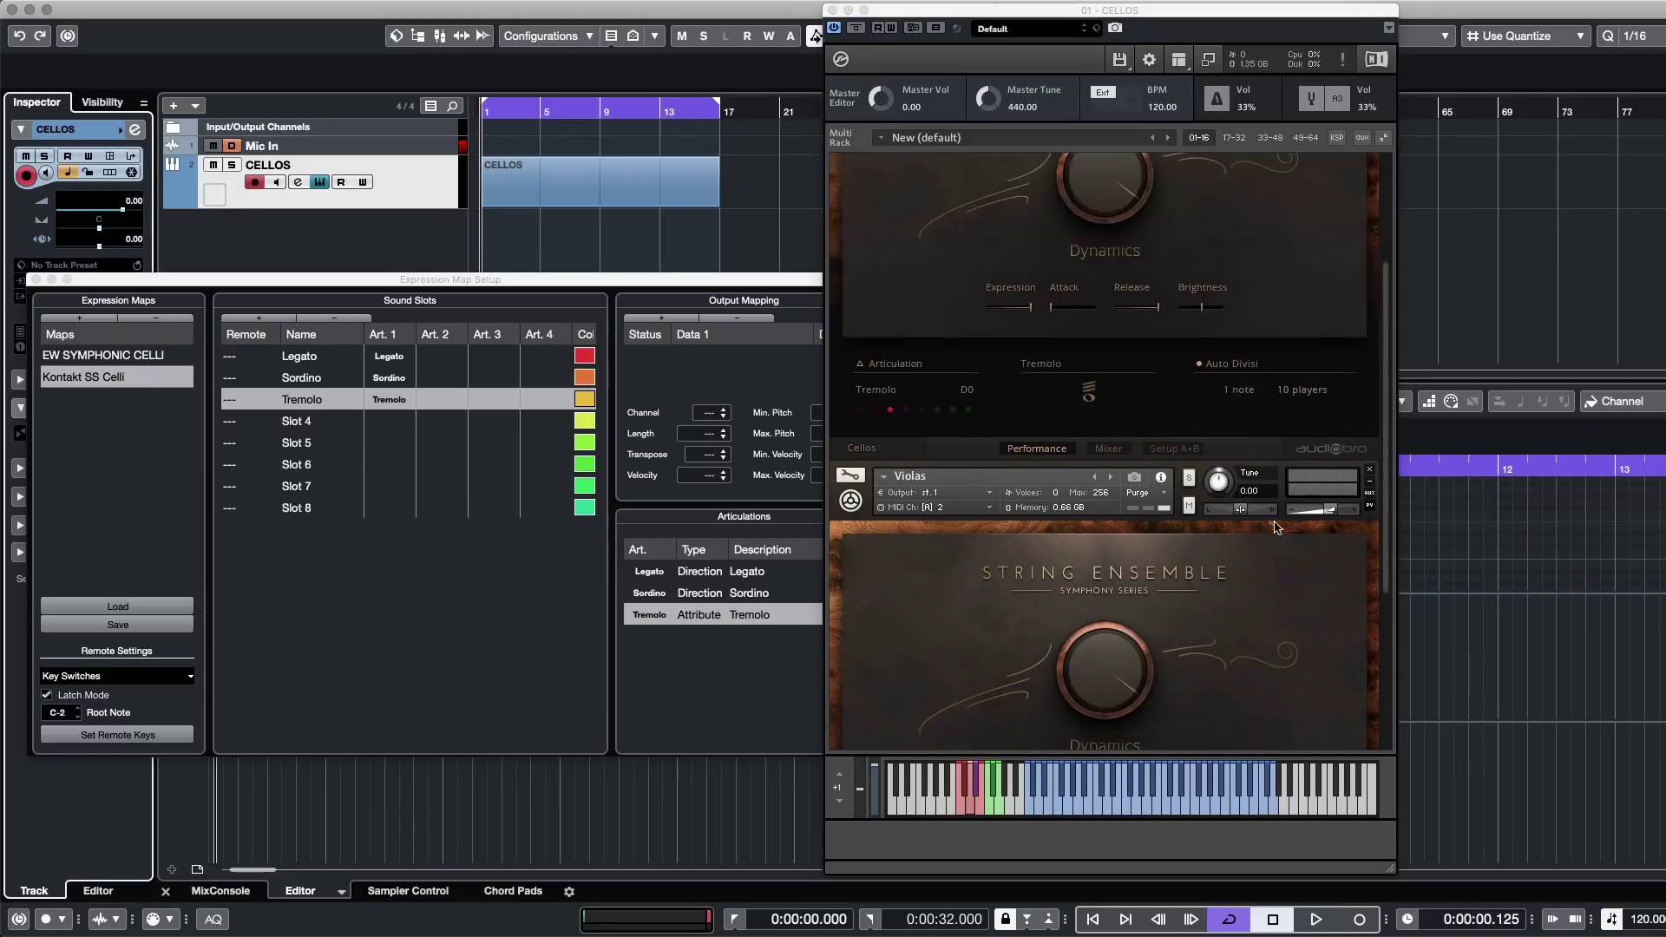
scroll(1273, 521, "up", 3)
Add one MIDI track below CELLOS and compare its output channel with the MIDI channel of the Violas instrument.
right_click(354, 265)
right_click(363, 224)
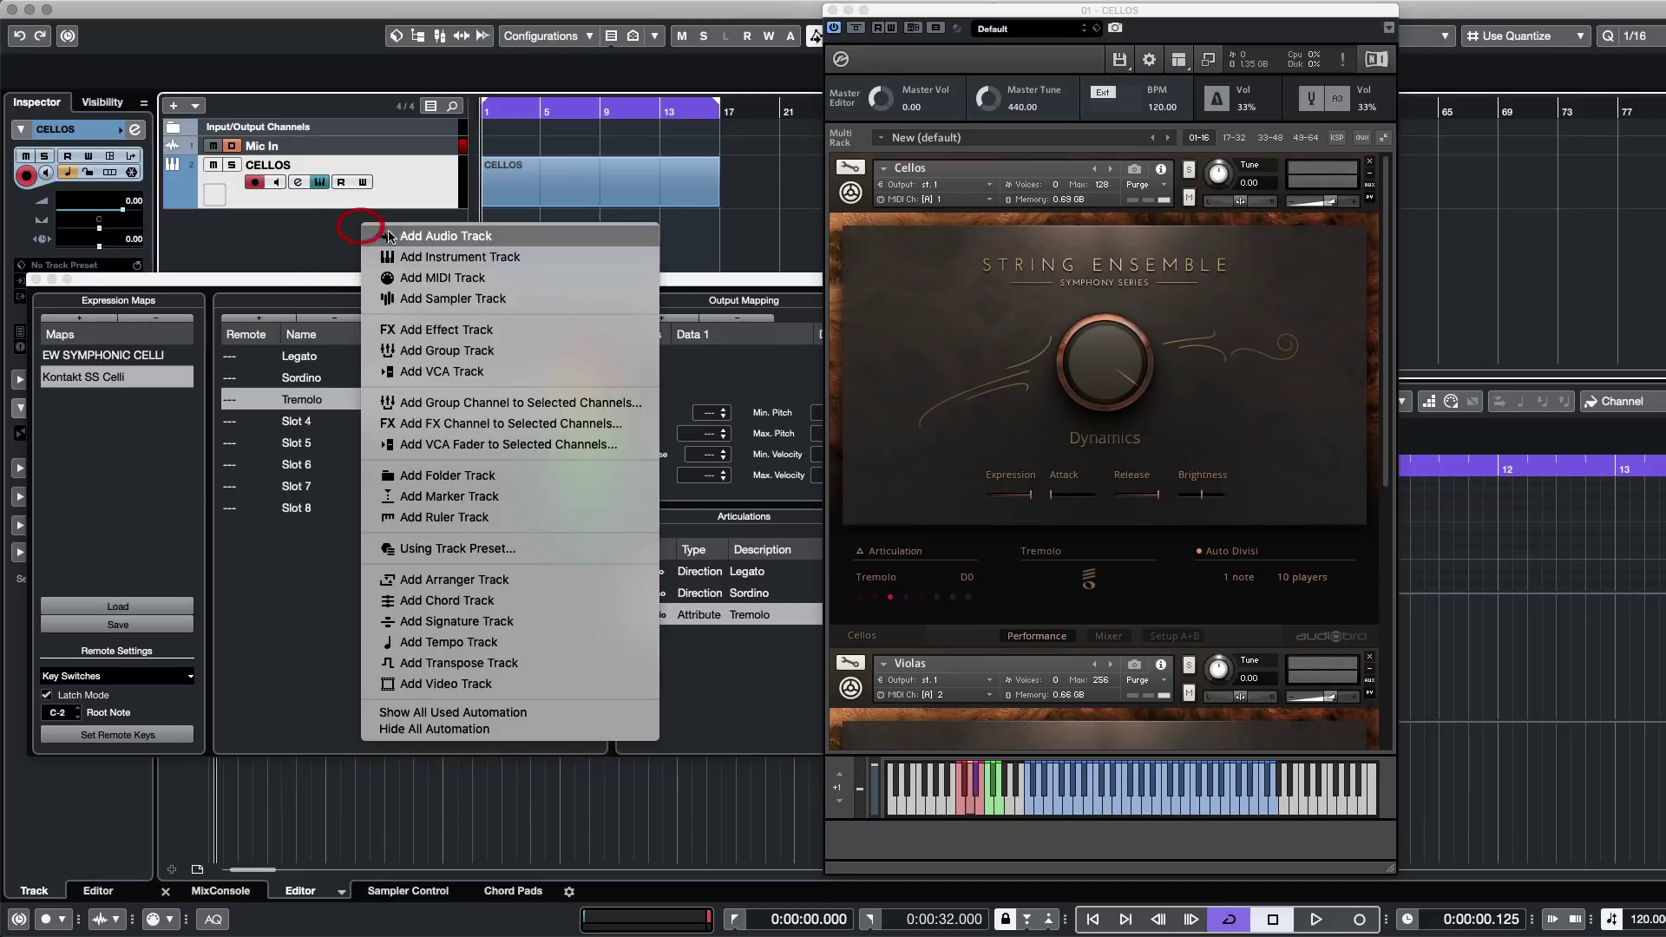
left_click(409, 277)
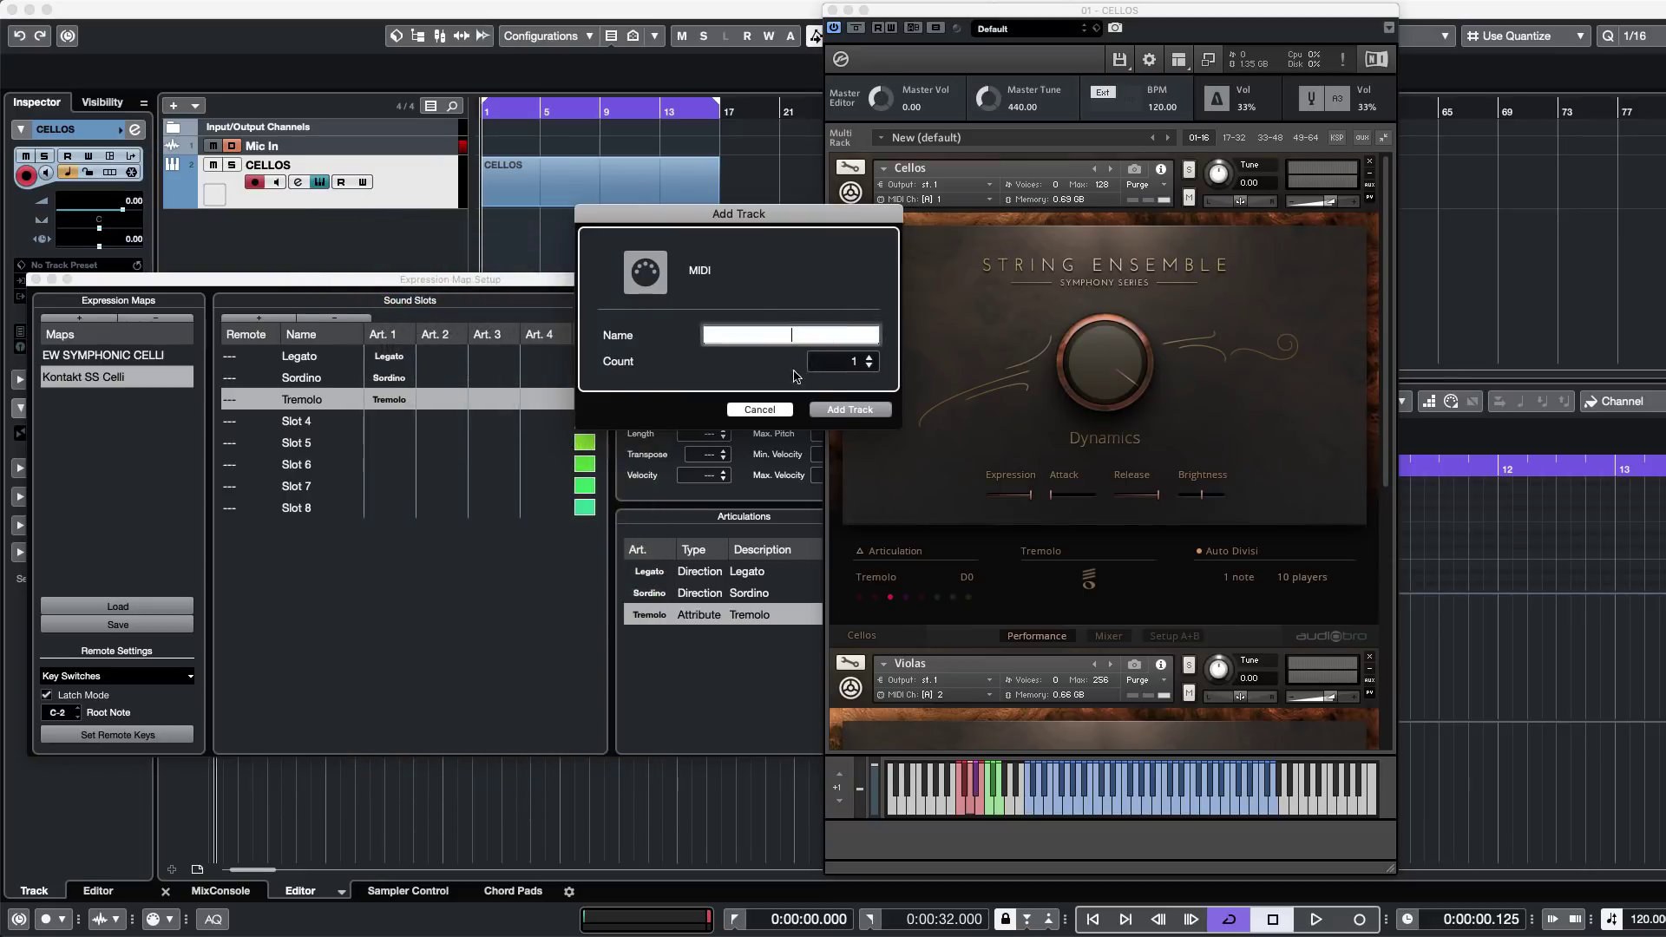
left_click(849, 410)
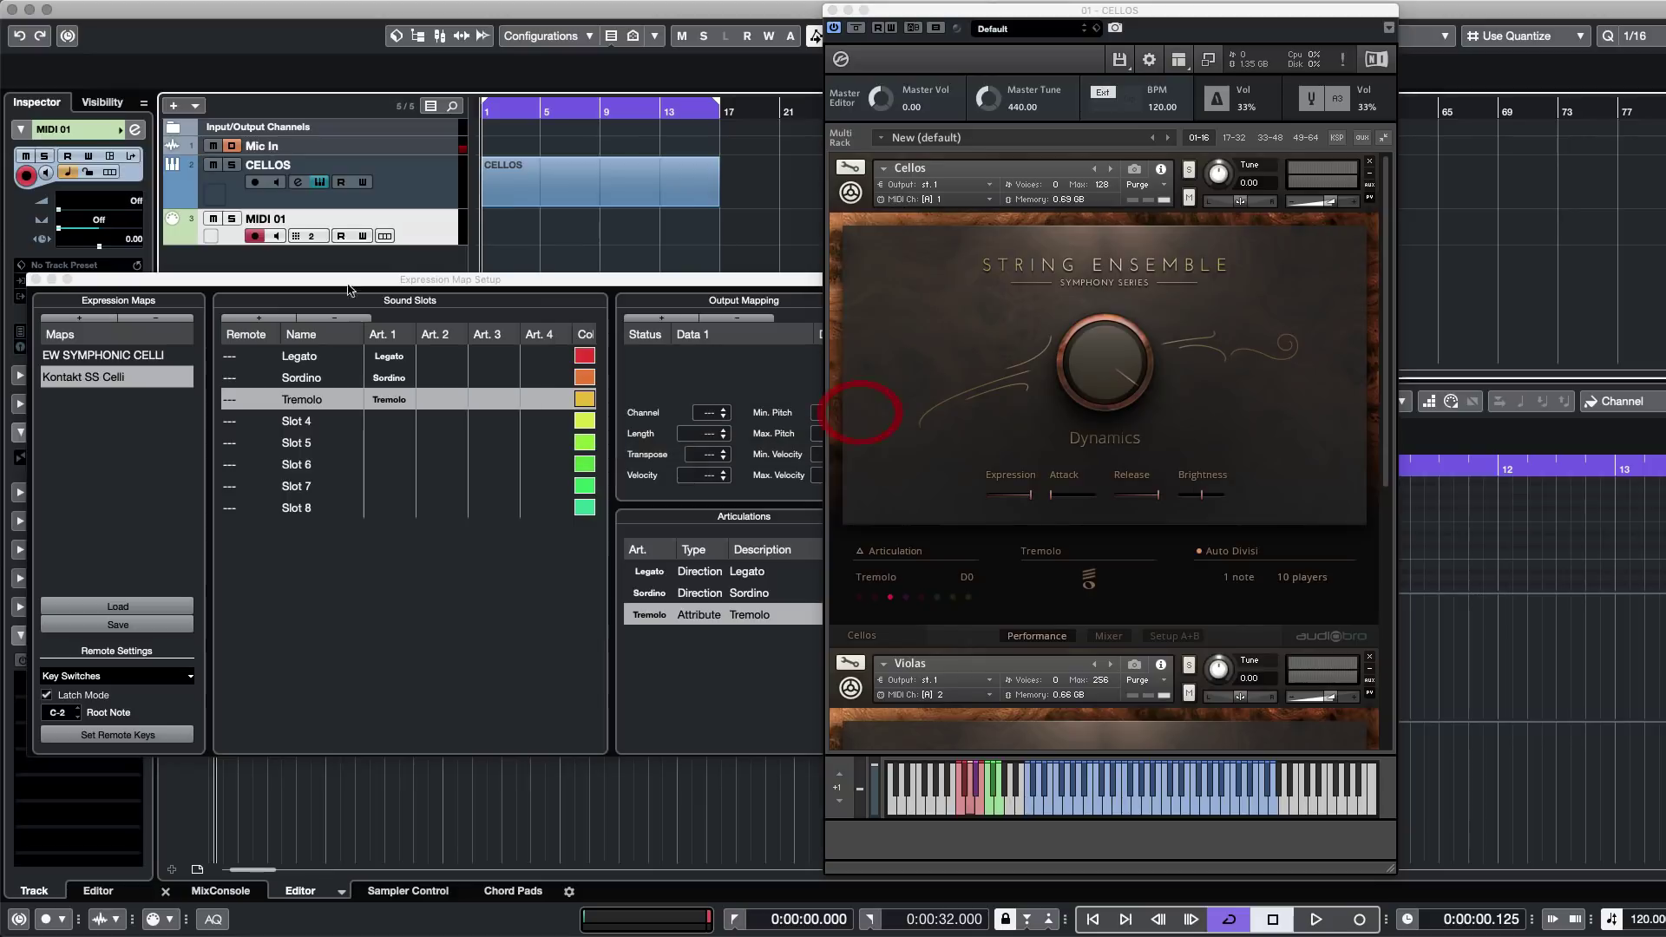
left_click_drag(54, 281, 70, 369)
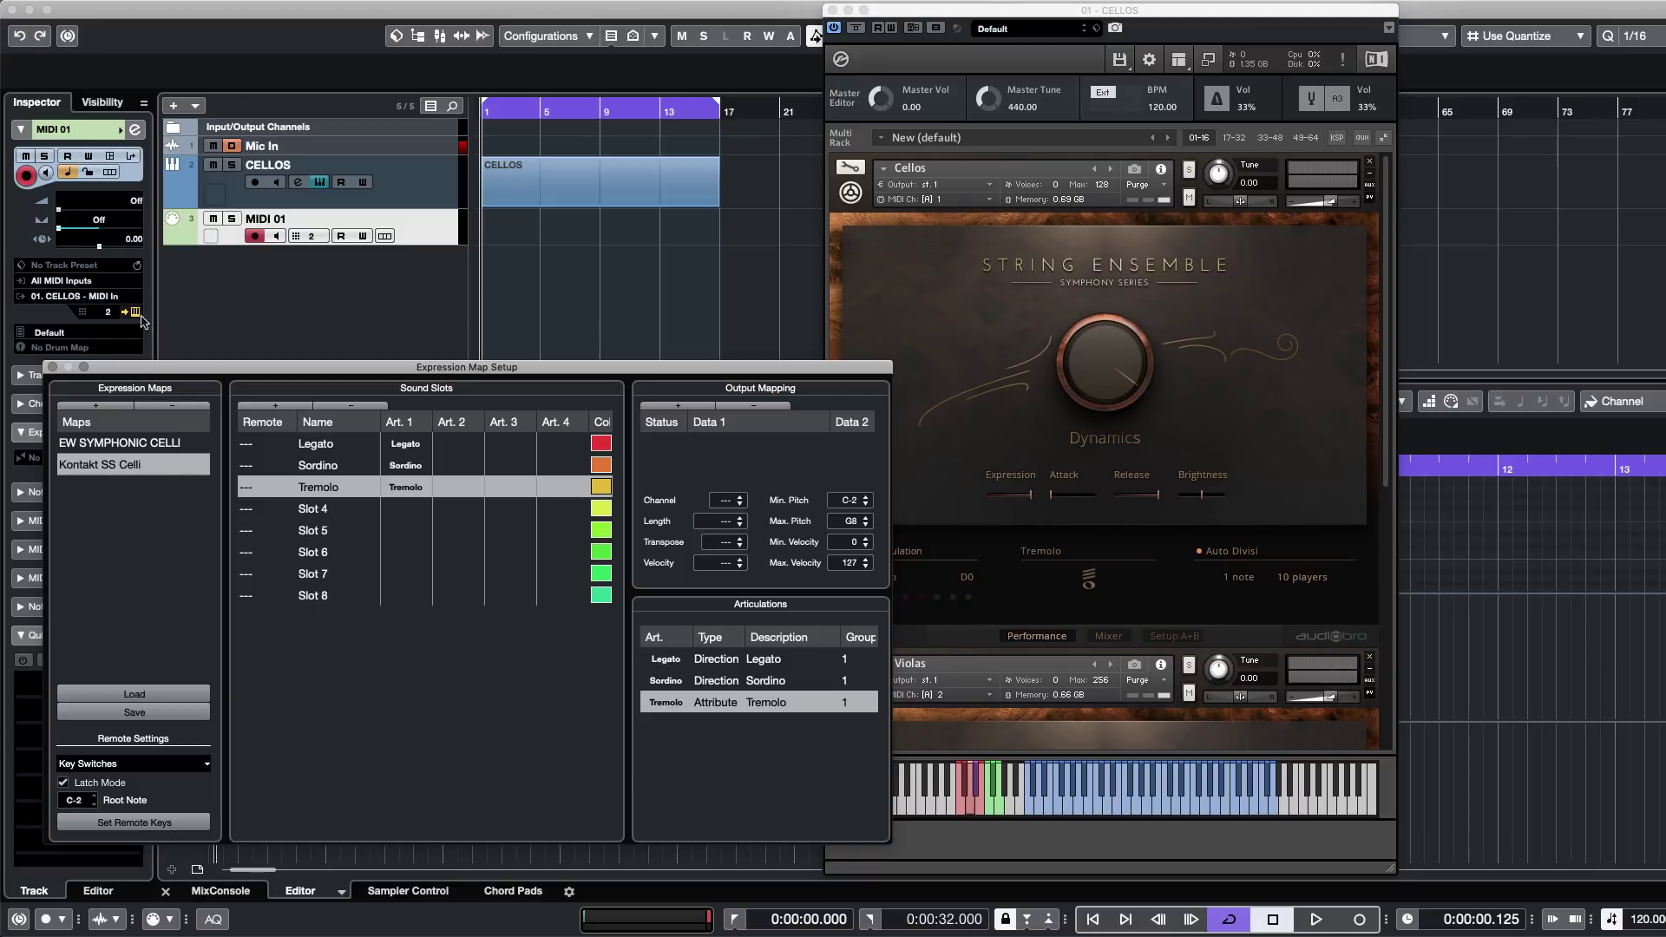
scroll(1282, 503, "down", 5)
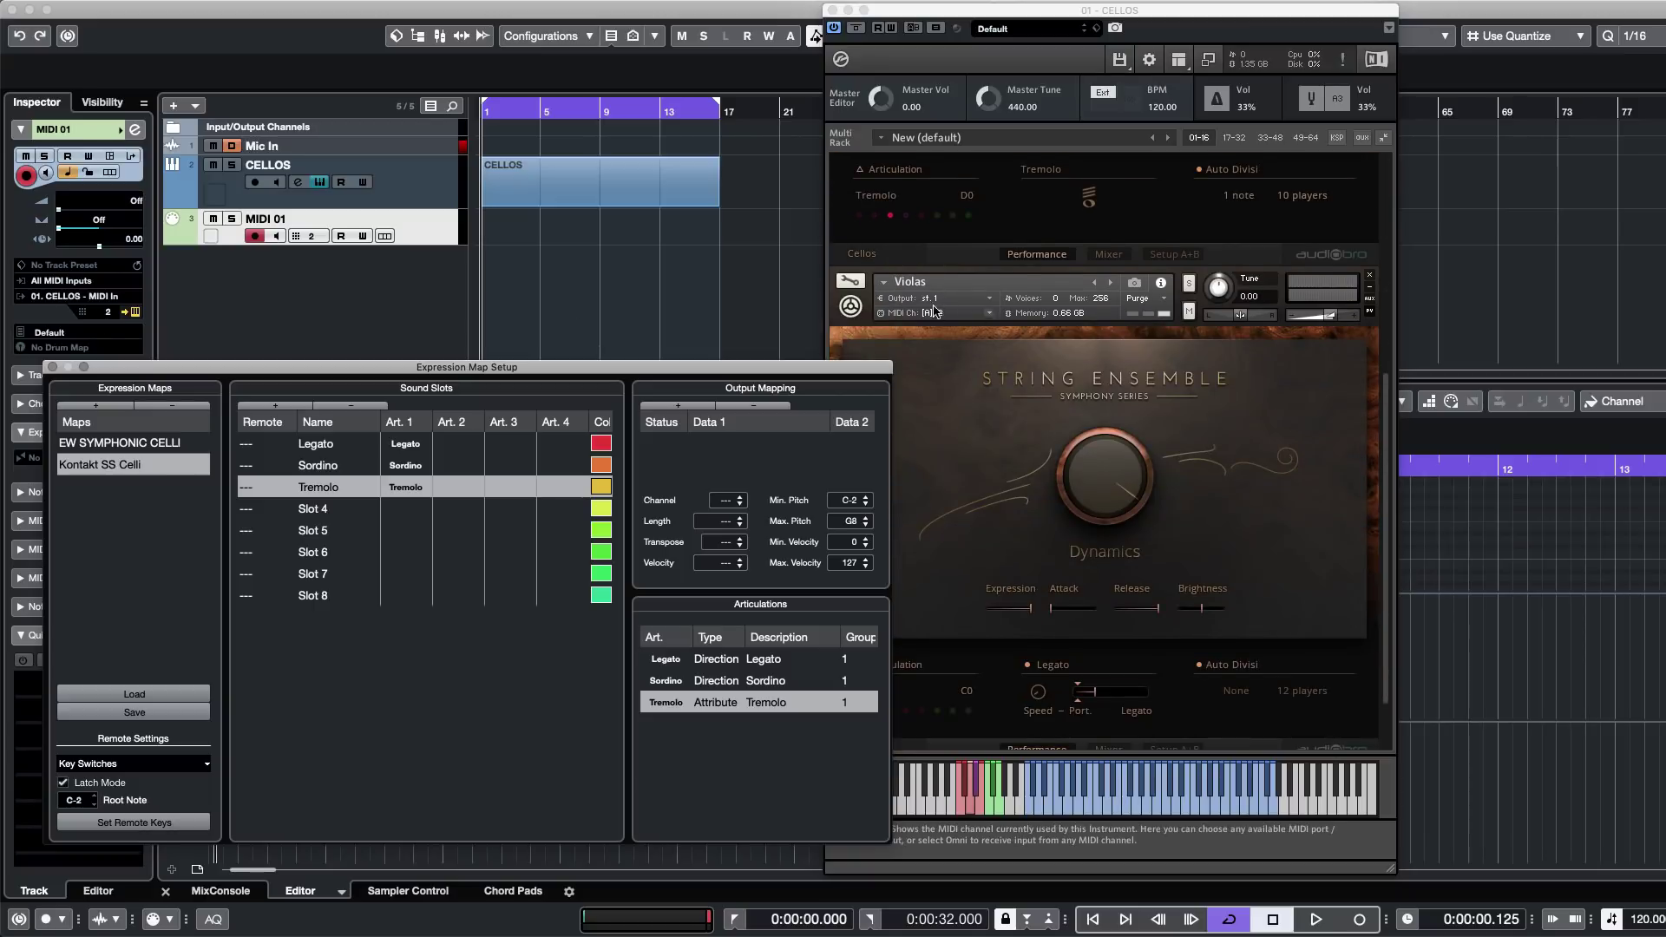
scroll(1004, 202, "up", 5)
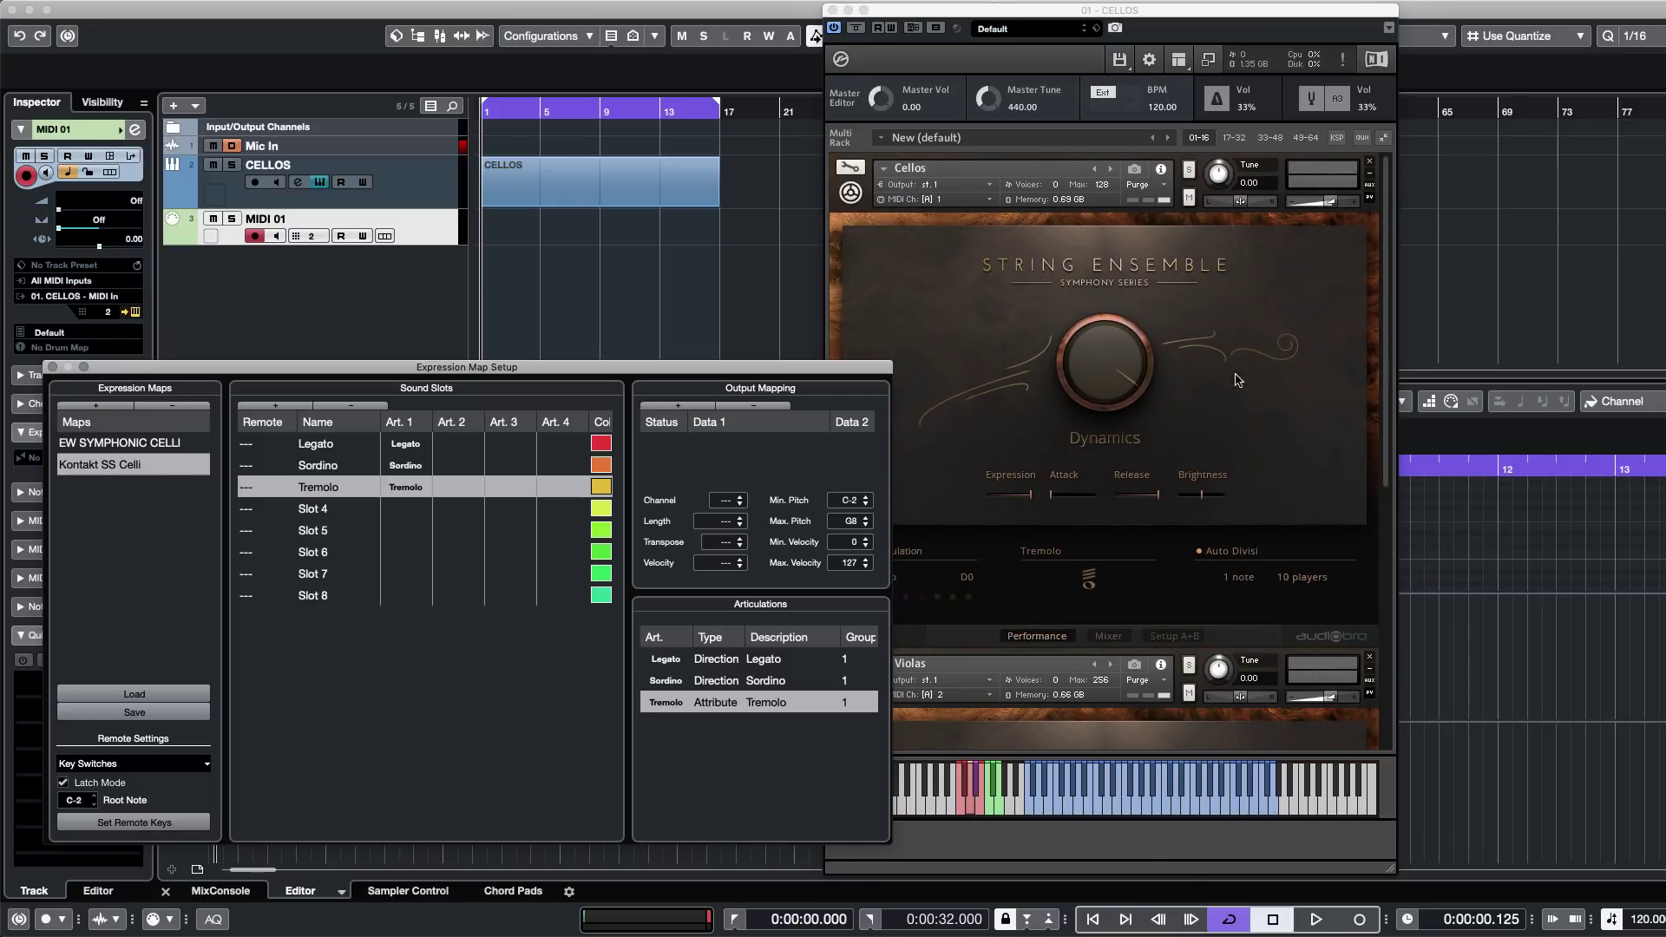
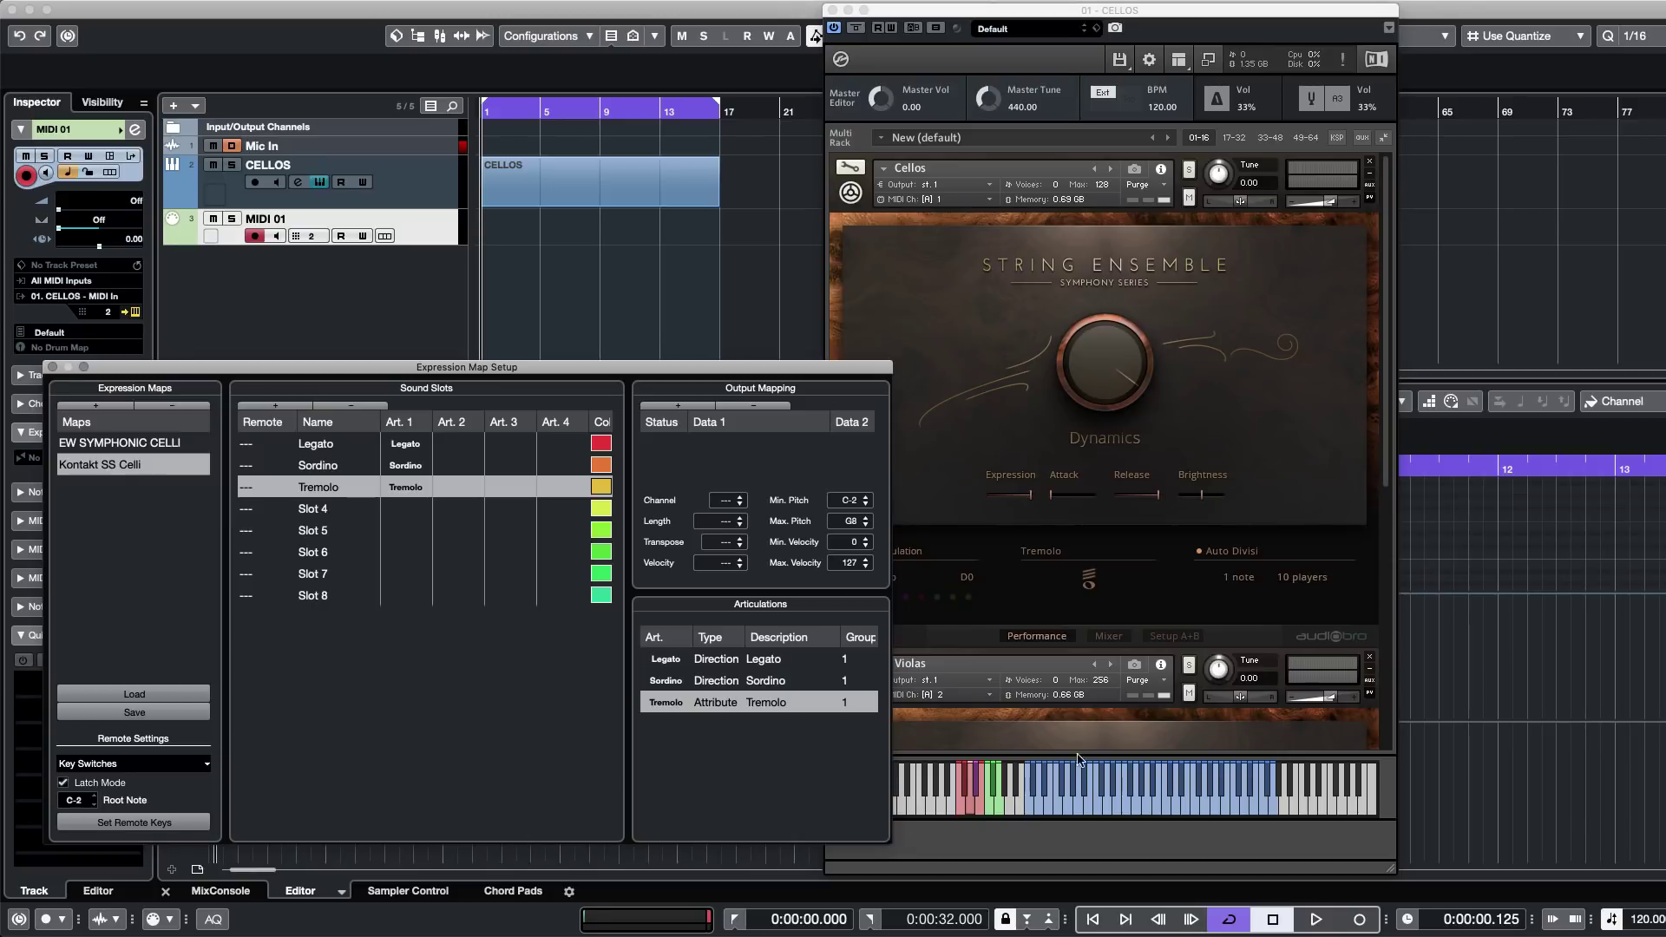
Remove the Violas instrument from the Kontakt rack.
left_click(1007, 247)
left_click_drag(630, 368, 540, 362)
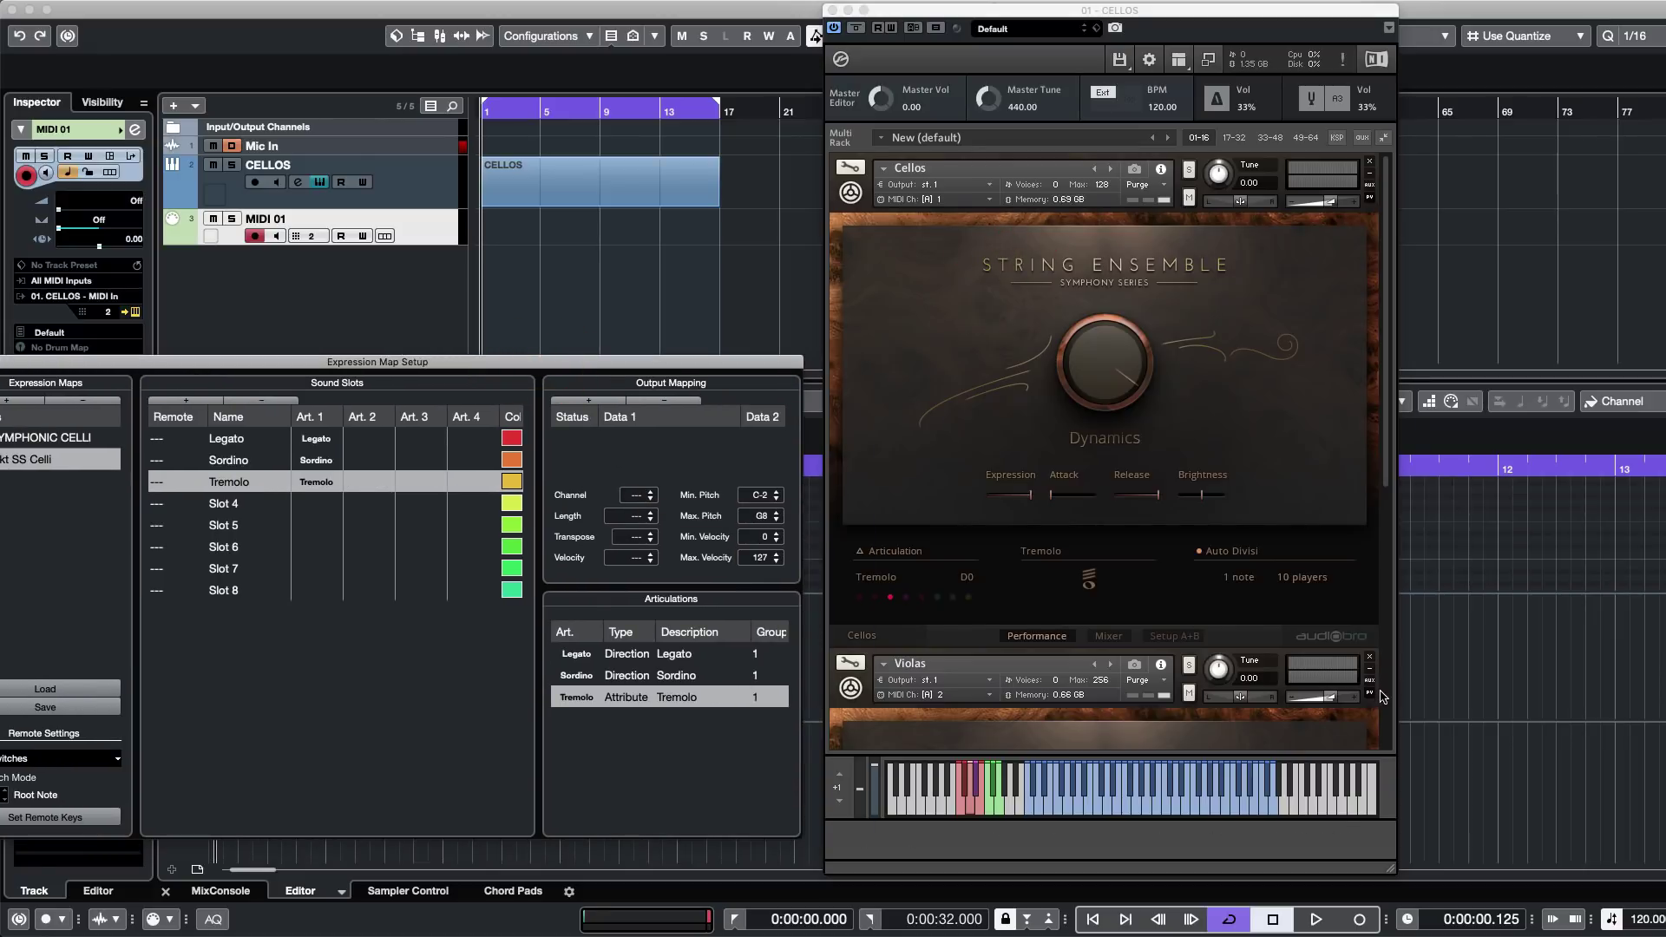
left_click(1370, 657)
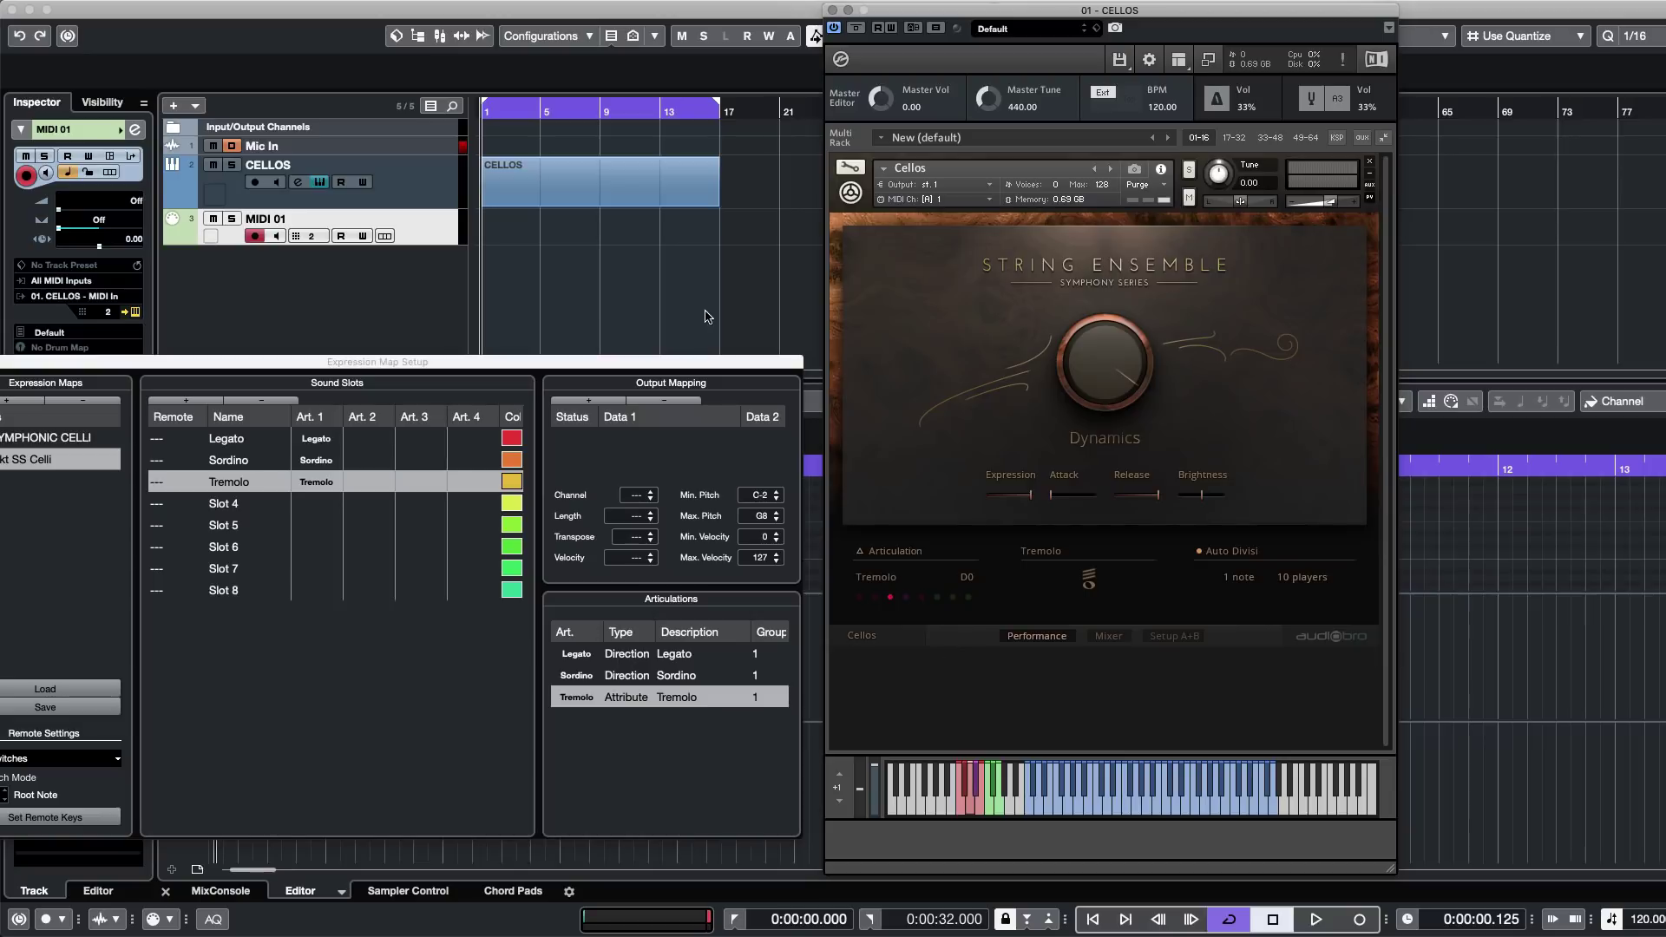
Add a Note-On output mapping to the Legato slot and set its note to C0, matching the Kontakt keyswitch.
left_click(573, 379)
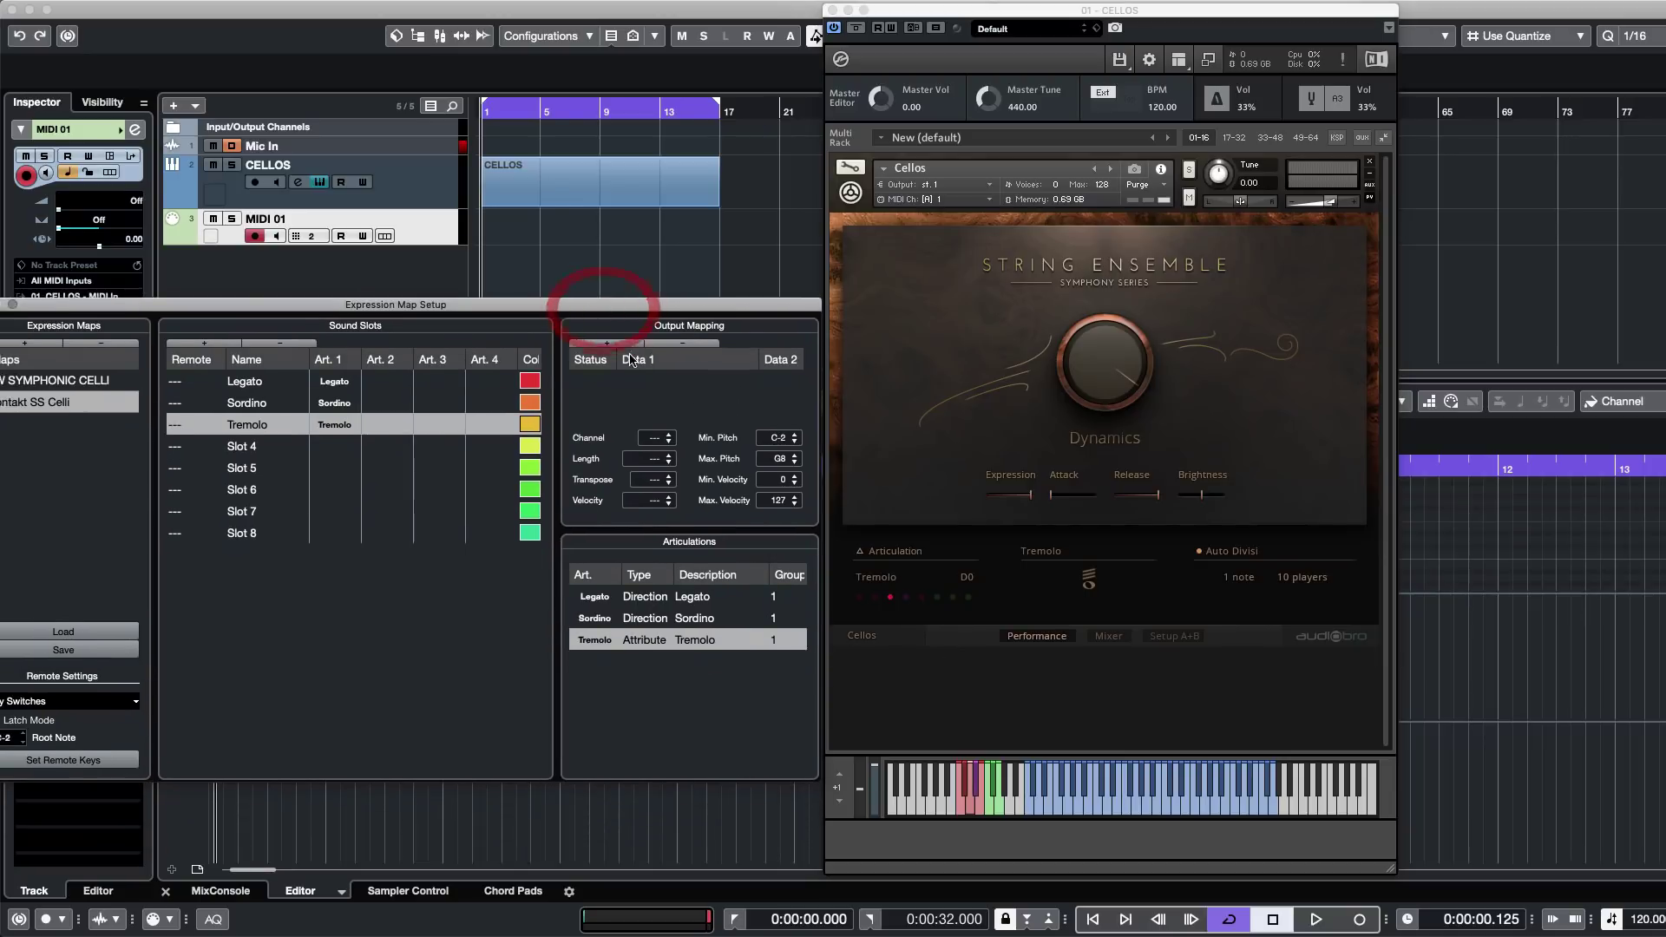
left_click(246, 381)
left_click(603, 344)
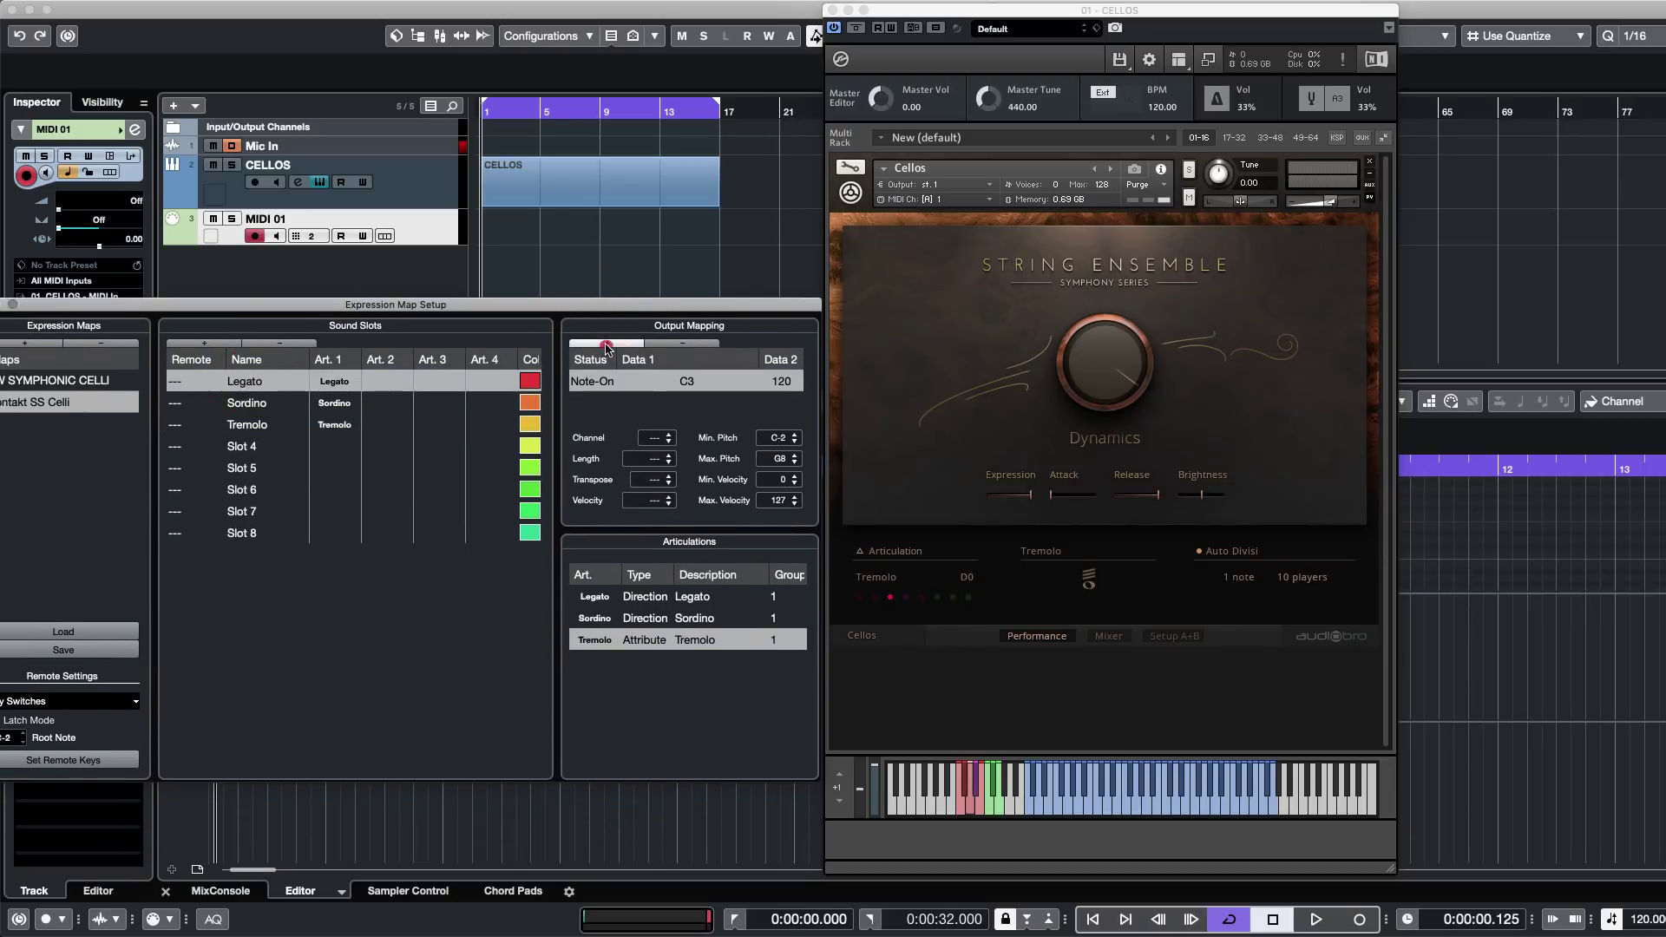
left_click(963, 816)
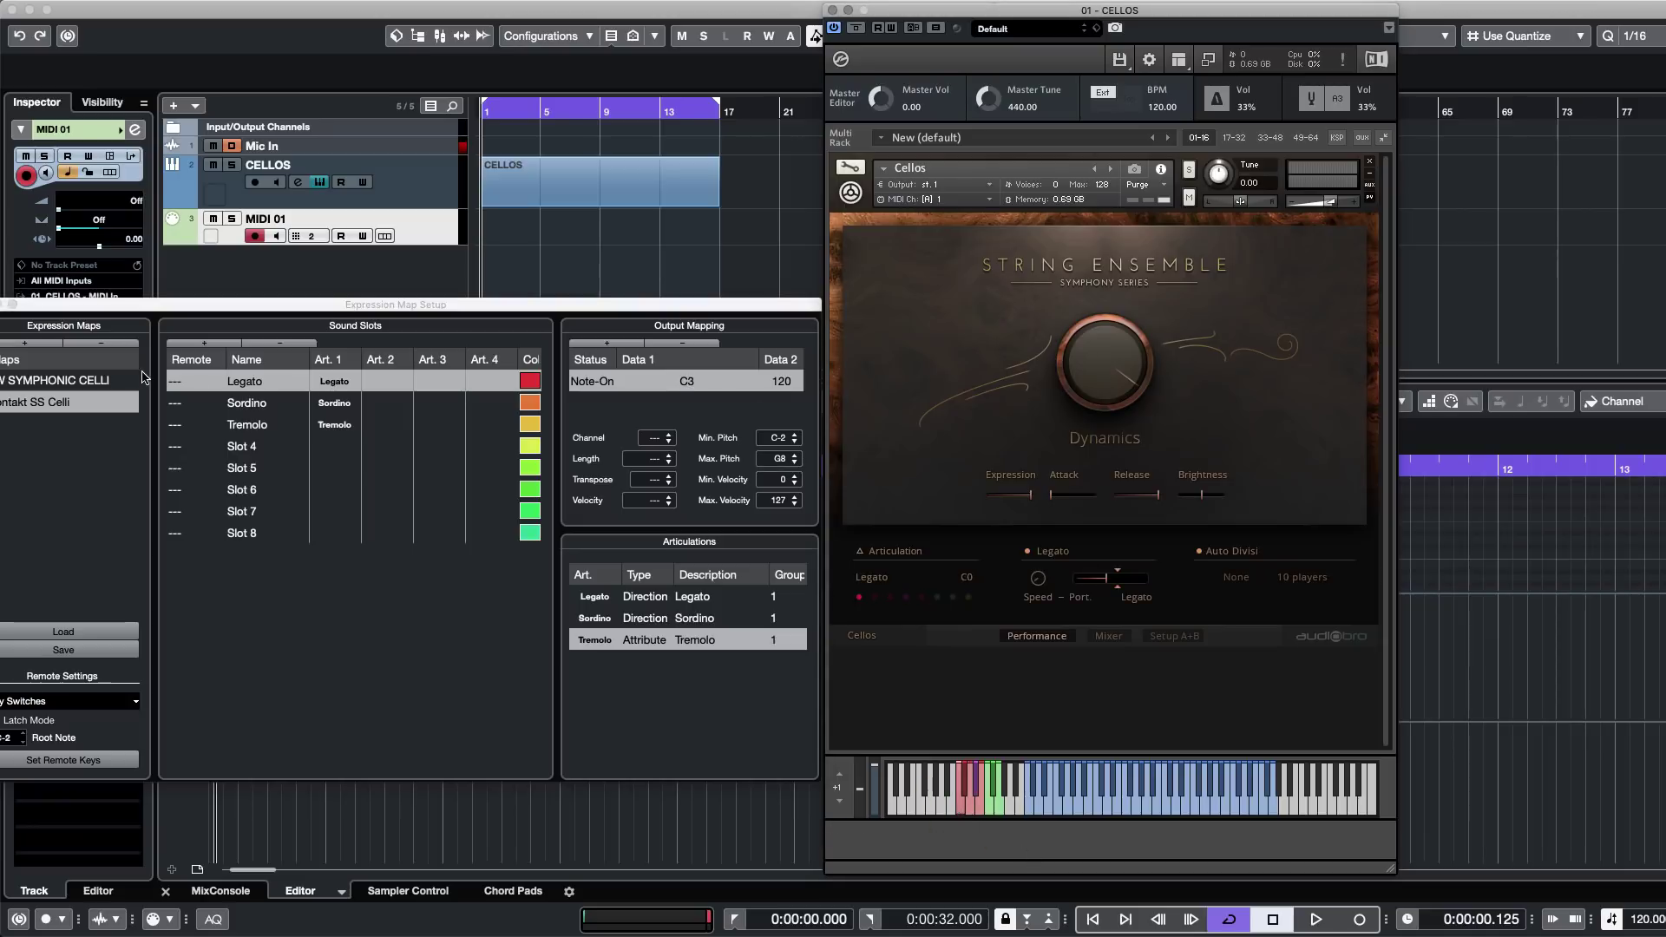
left_click(681, 382)
left_click(681, 382)
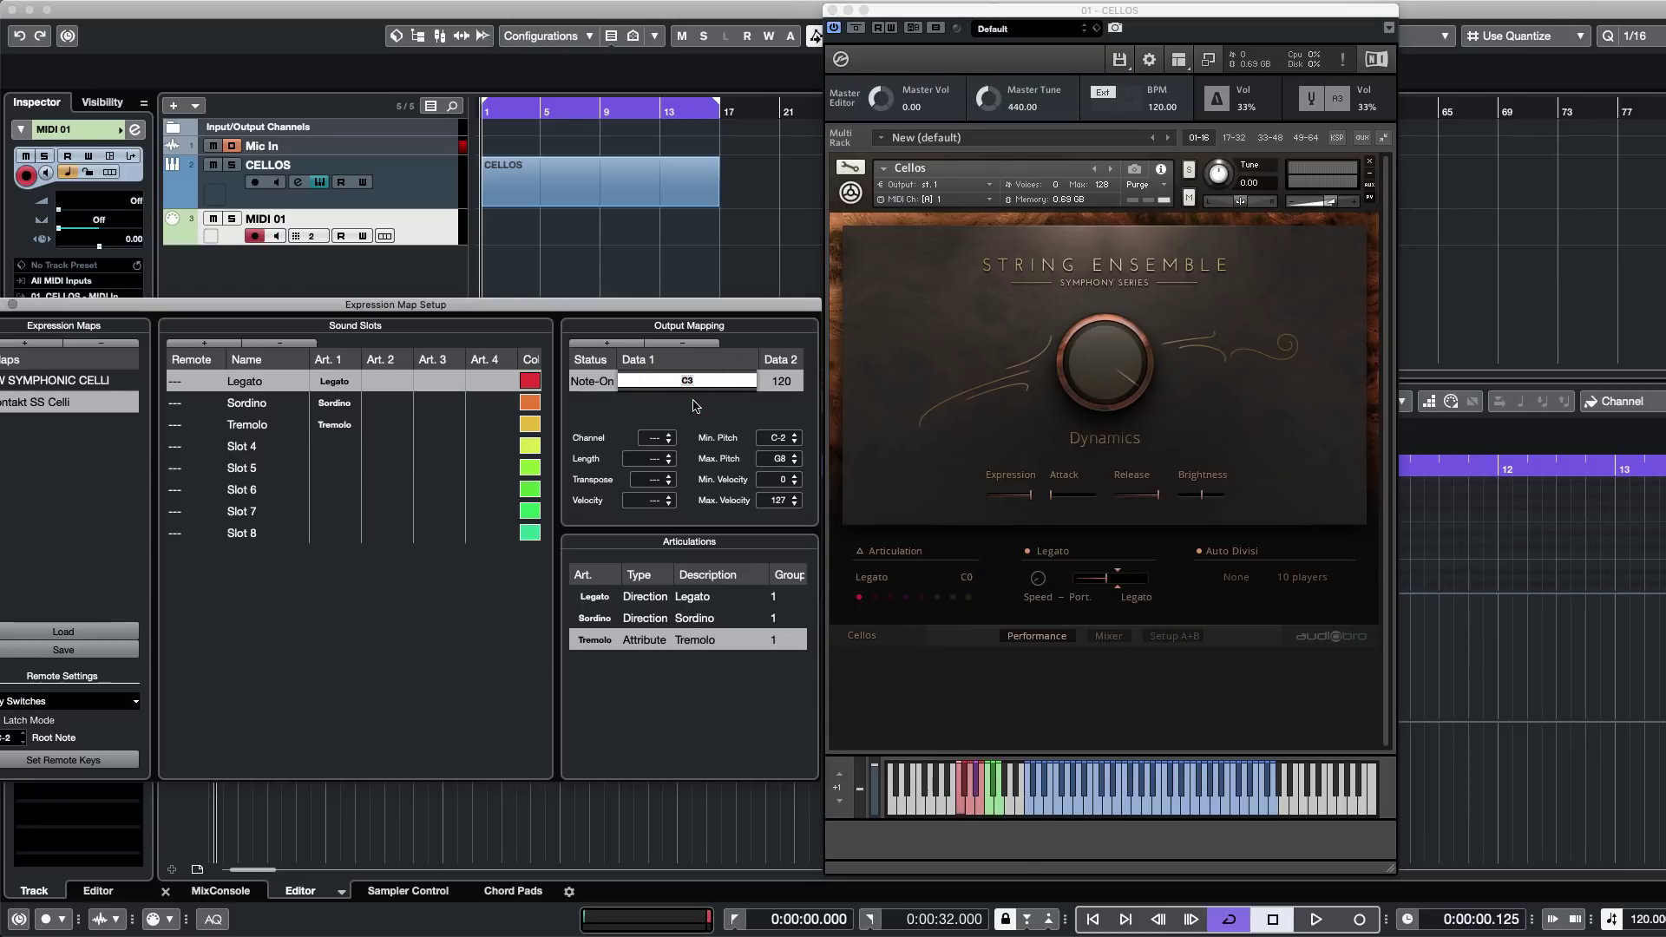
key("Return")
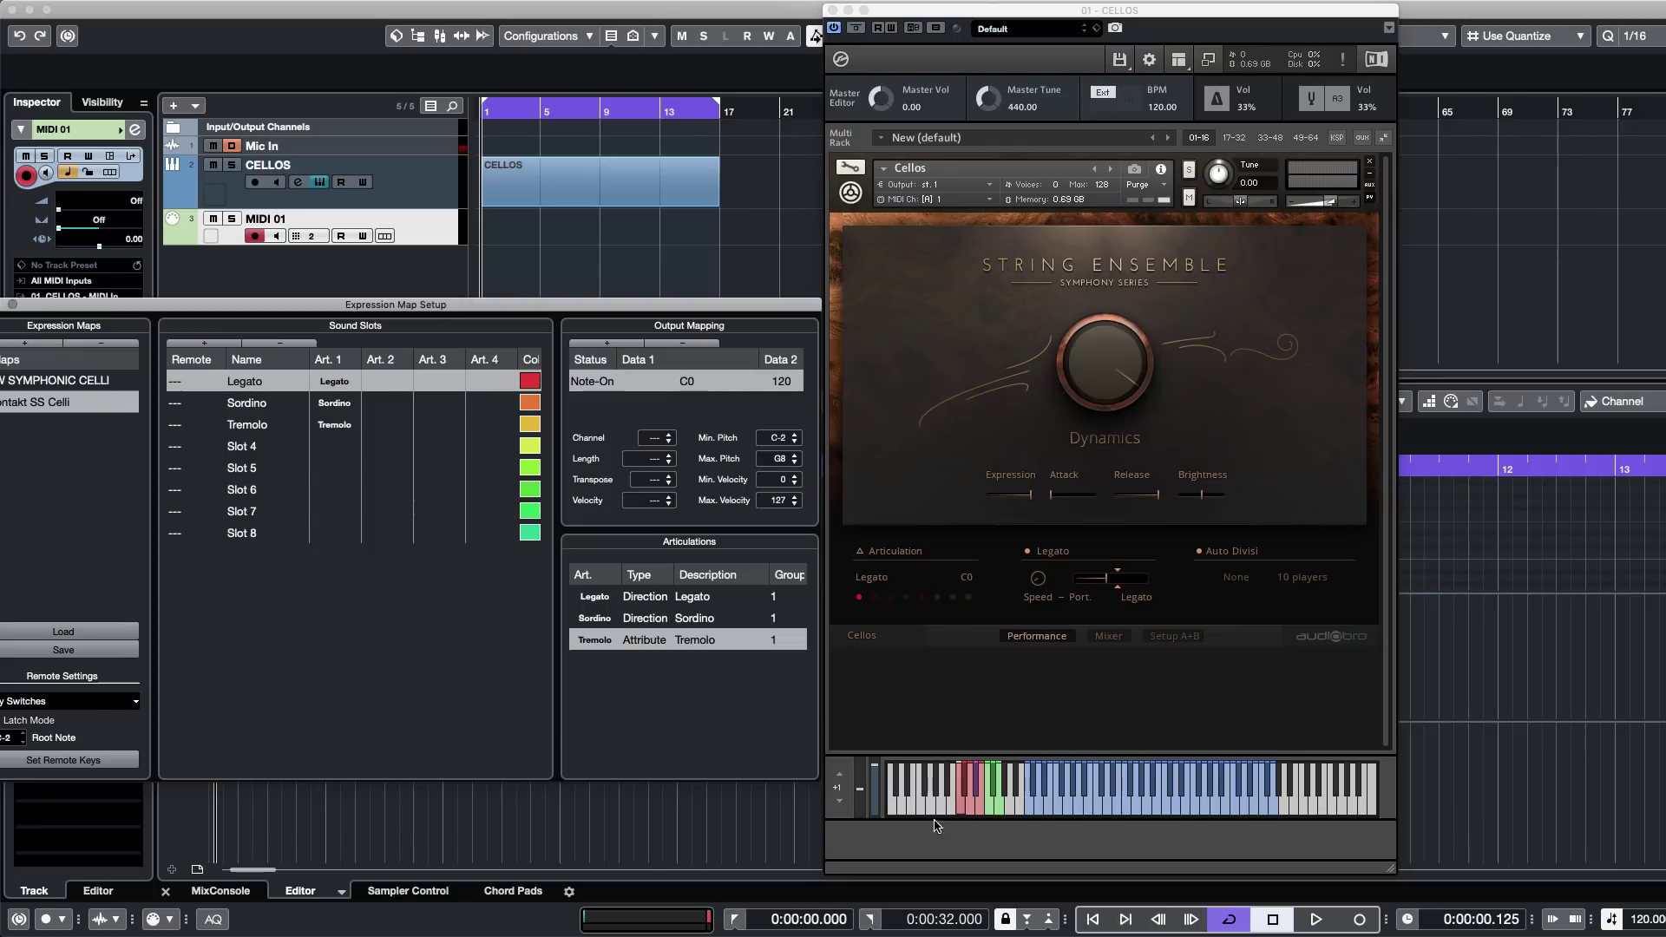
Add a Note-On output mapping to the Sordino slot and set its note to C#0.
left_click(333, 400)
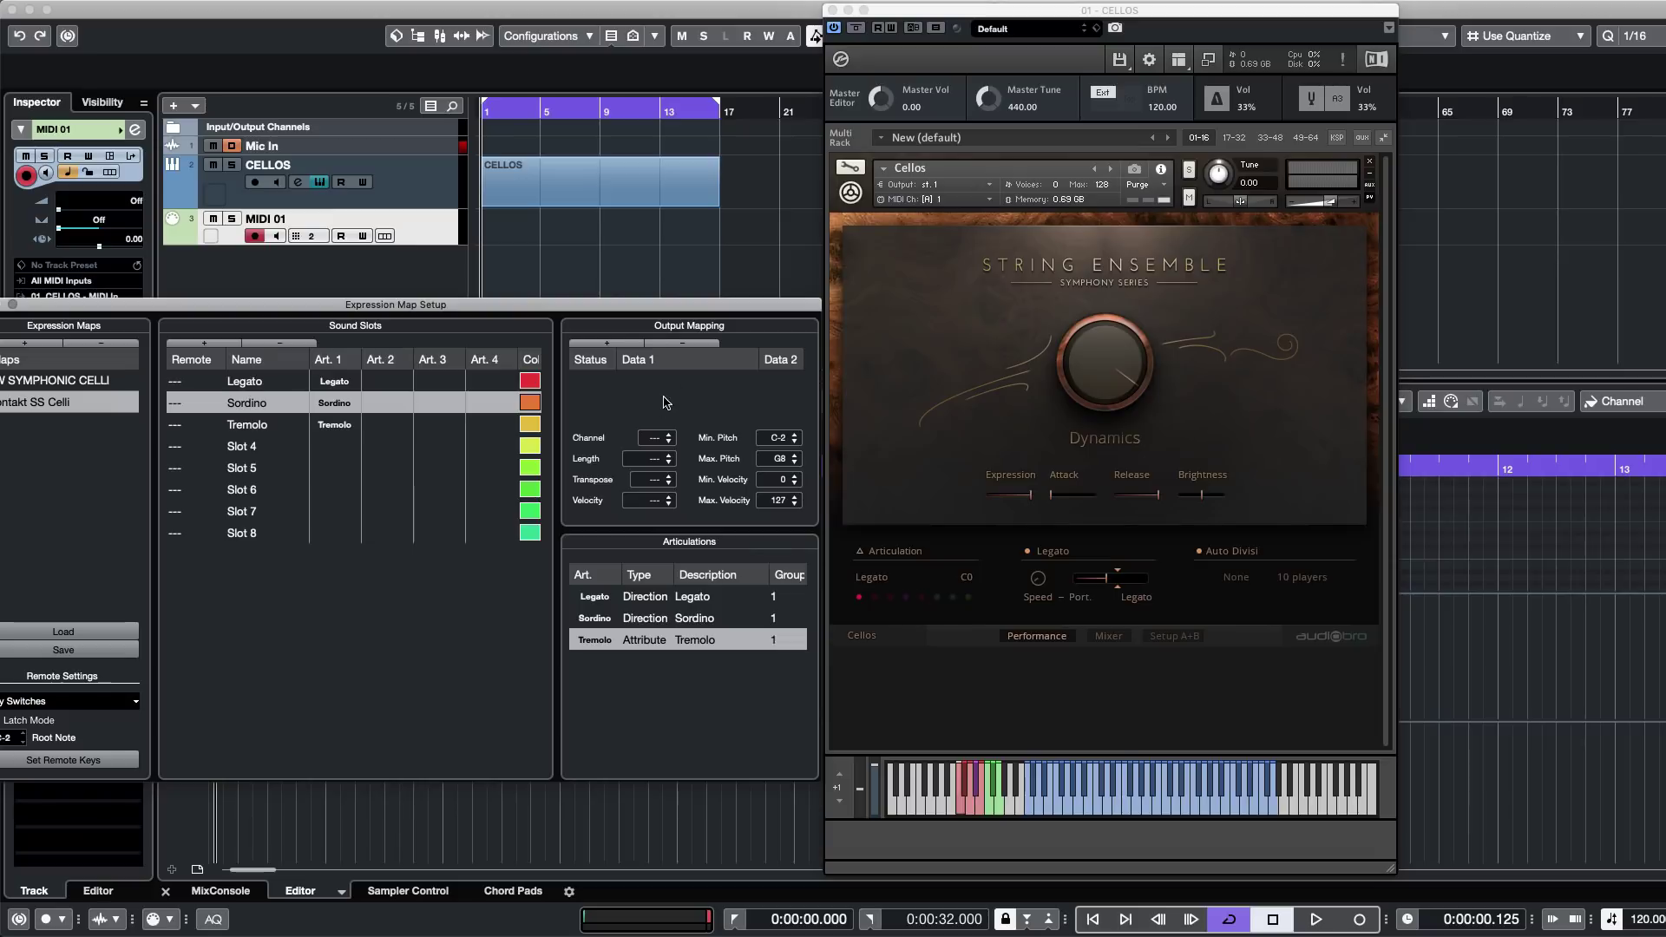
left_click(618, 343)
double_click(687, 382)
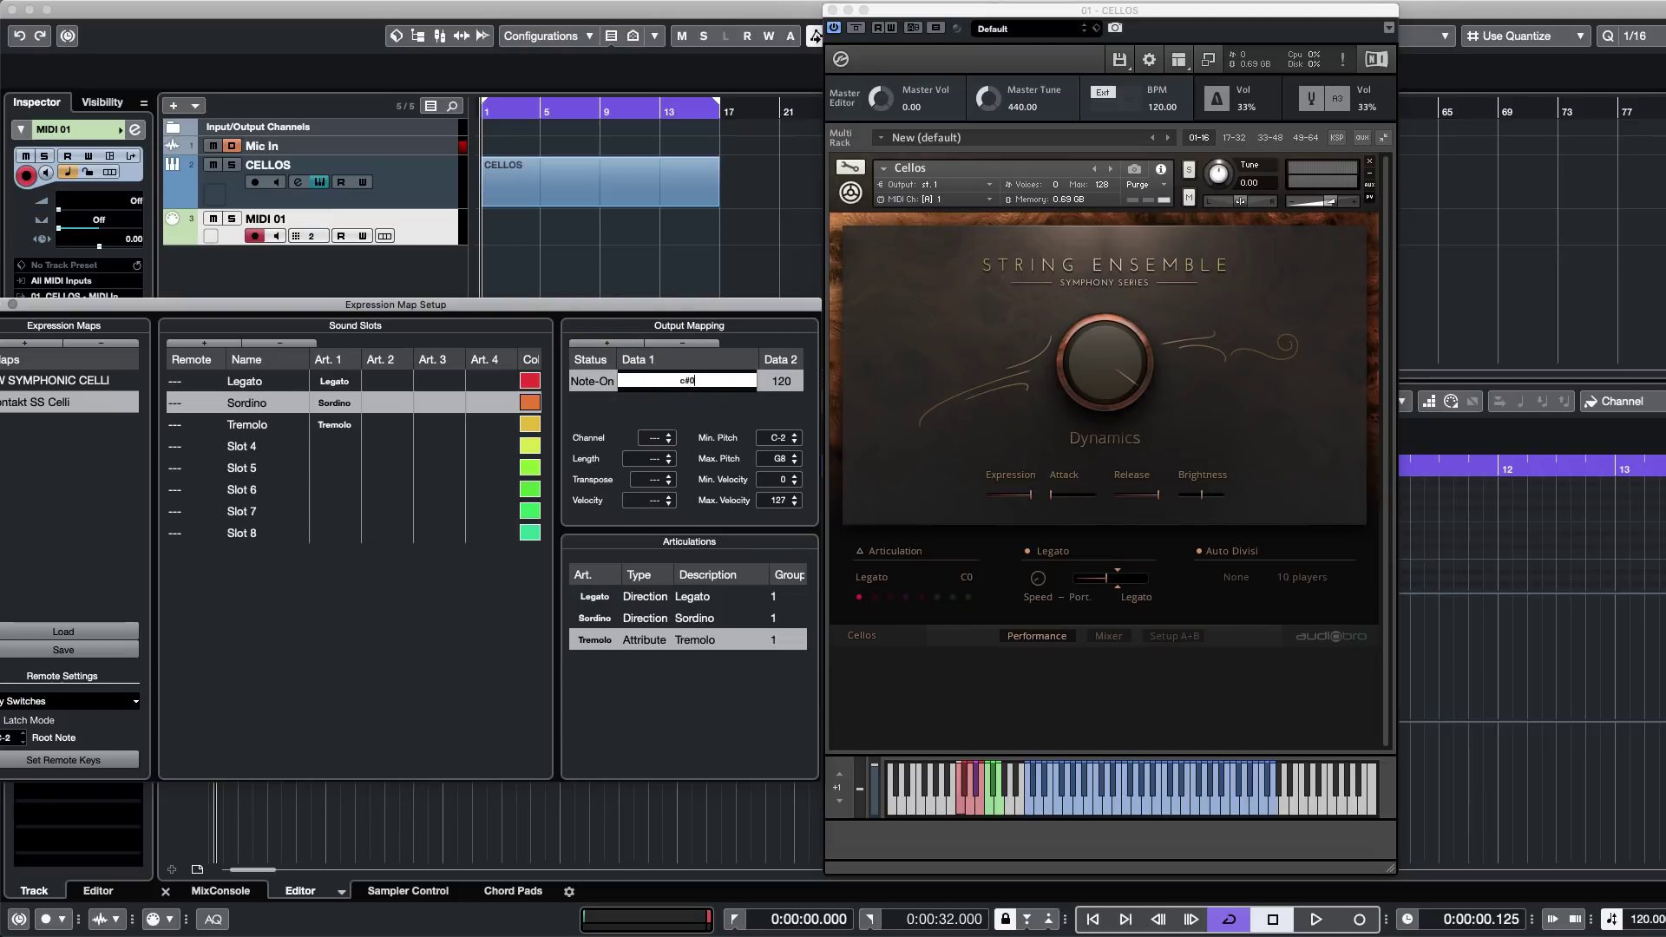
type("c#0")
key("Return")
Add a Note-On output mapping to the Tremolo slot and set its note to D0.
left_click(248, 425)
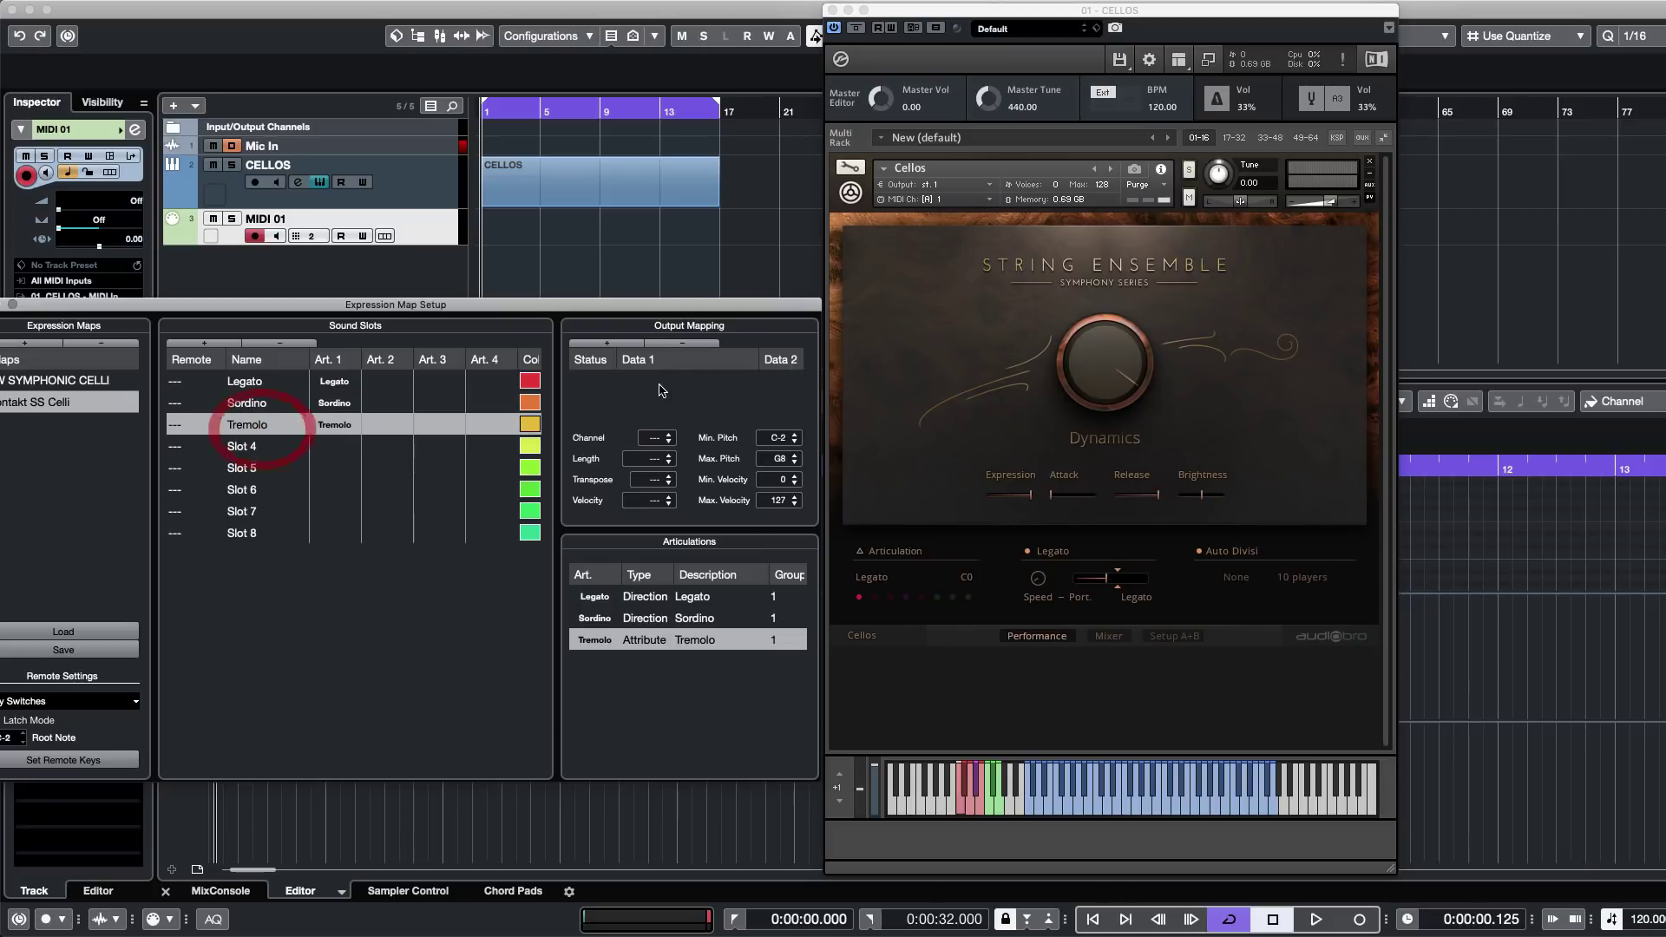
left_click(627, 345)
double_click(694, 382)
type("D0")
key("Return")
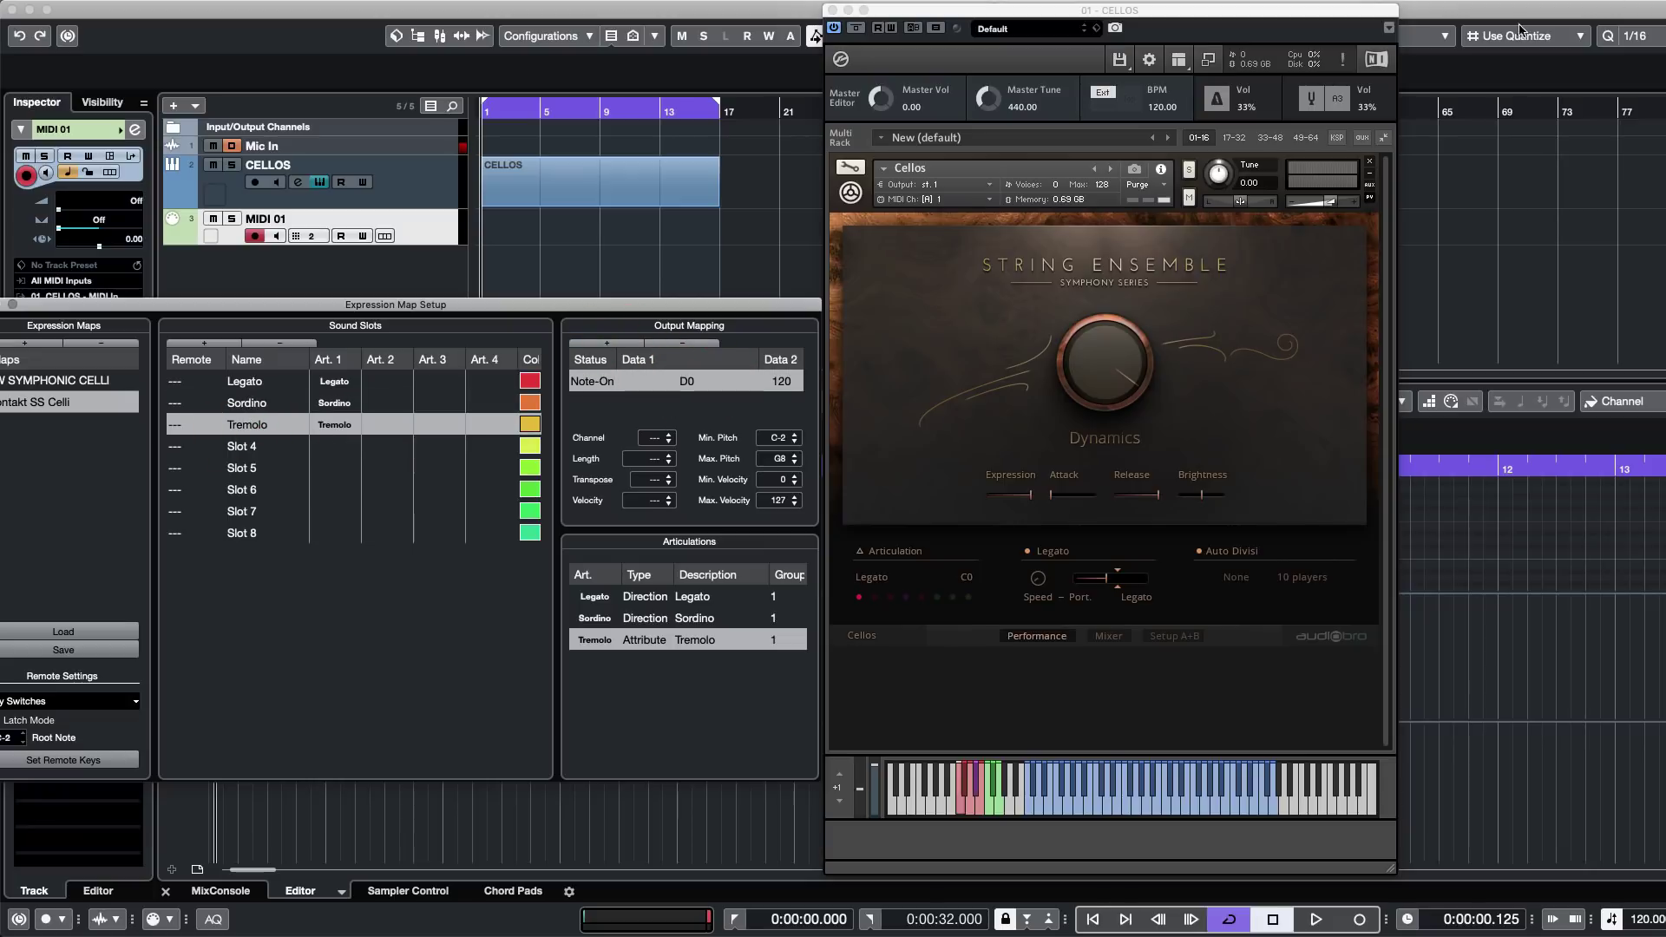
Set the remote keys of the sound slots to C0 for Legato, C#0 for Sordino and D0 for Tremolo.
left_click_drag(386, 306, 726, 310)
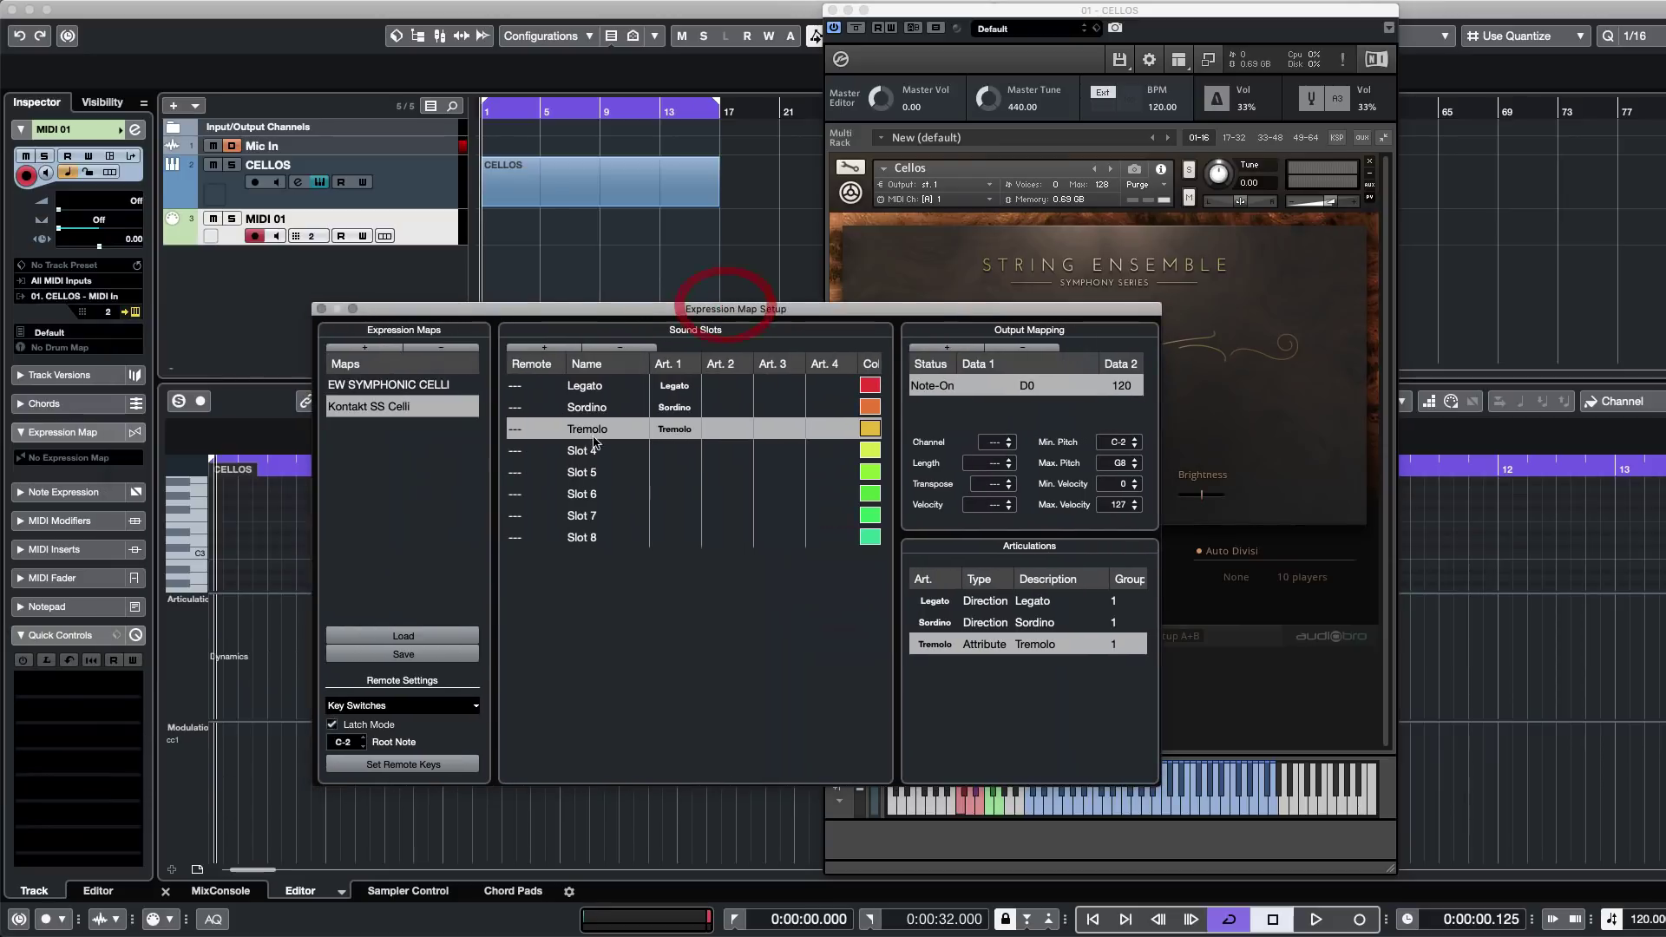
left_click(517, 387)
double_click(516, 387)
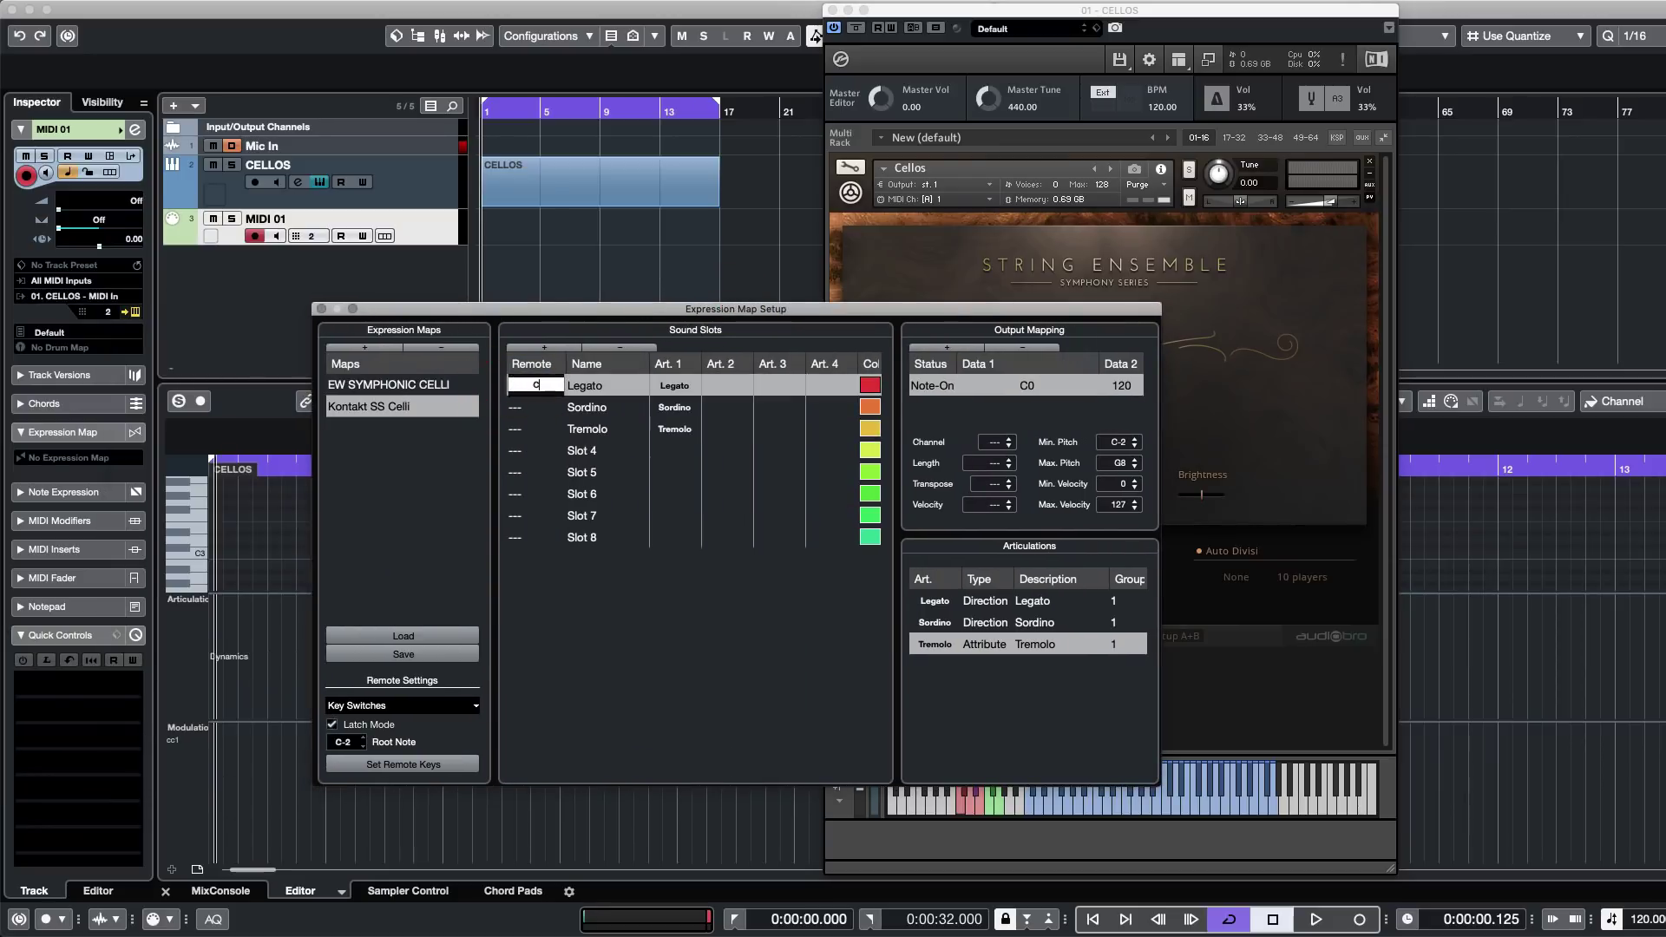
key("Return")
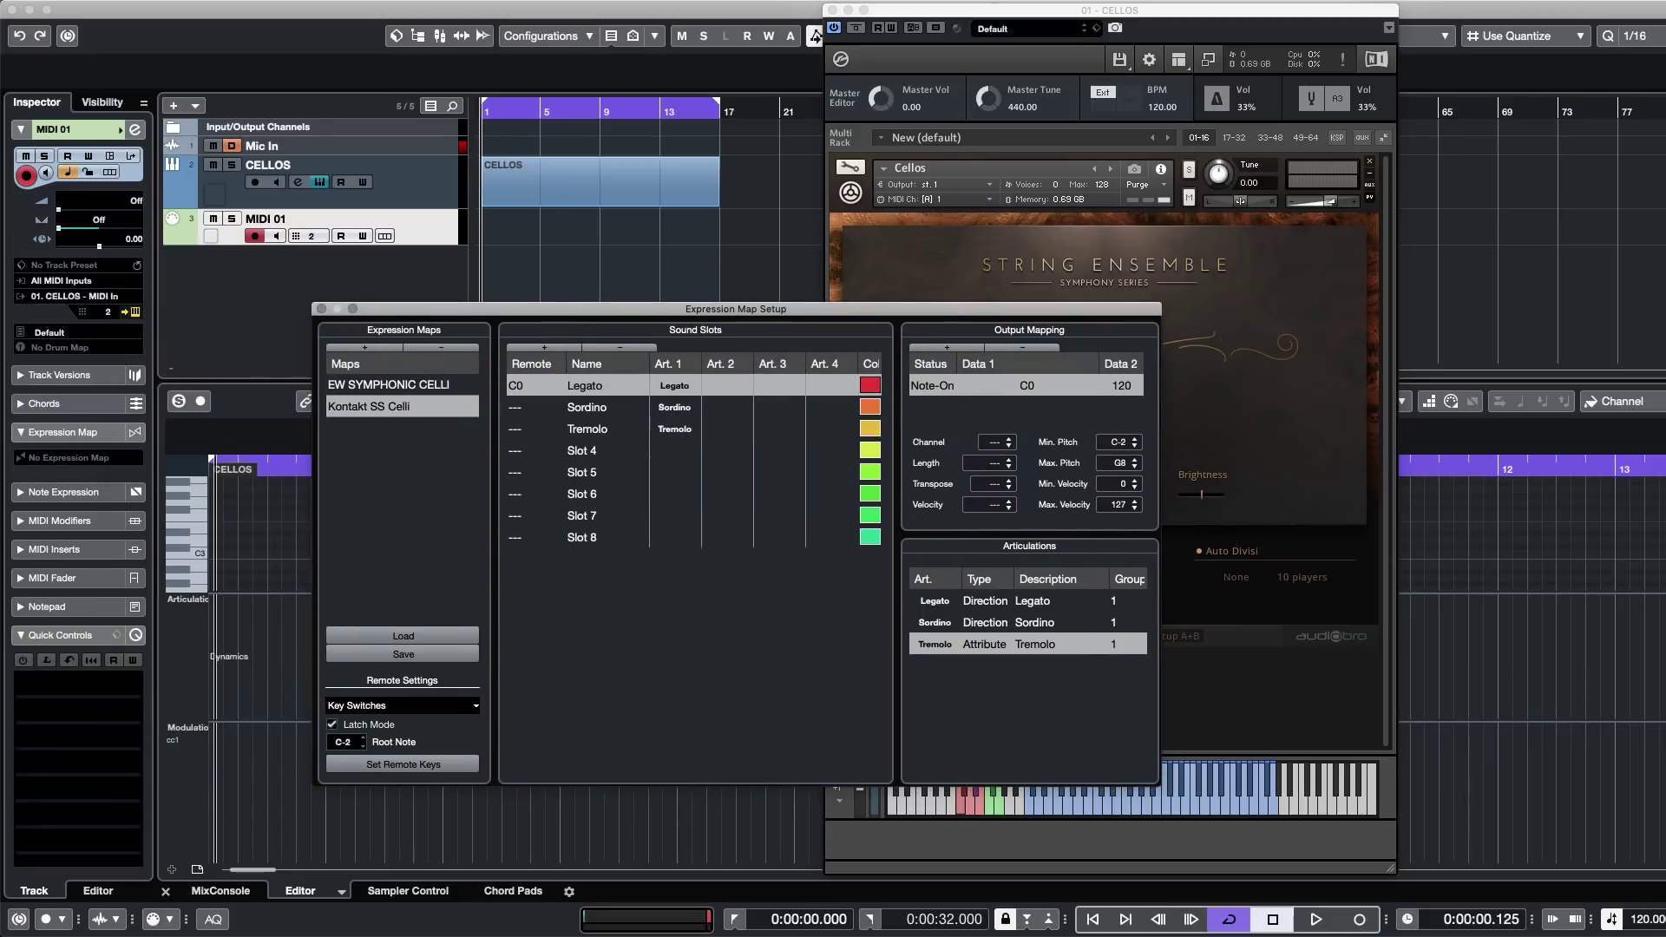
left_click(517, 407)
double_click(517, 408)
type("C#0")
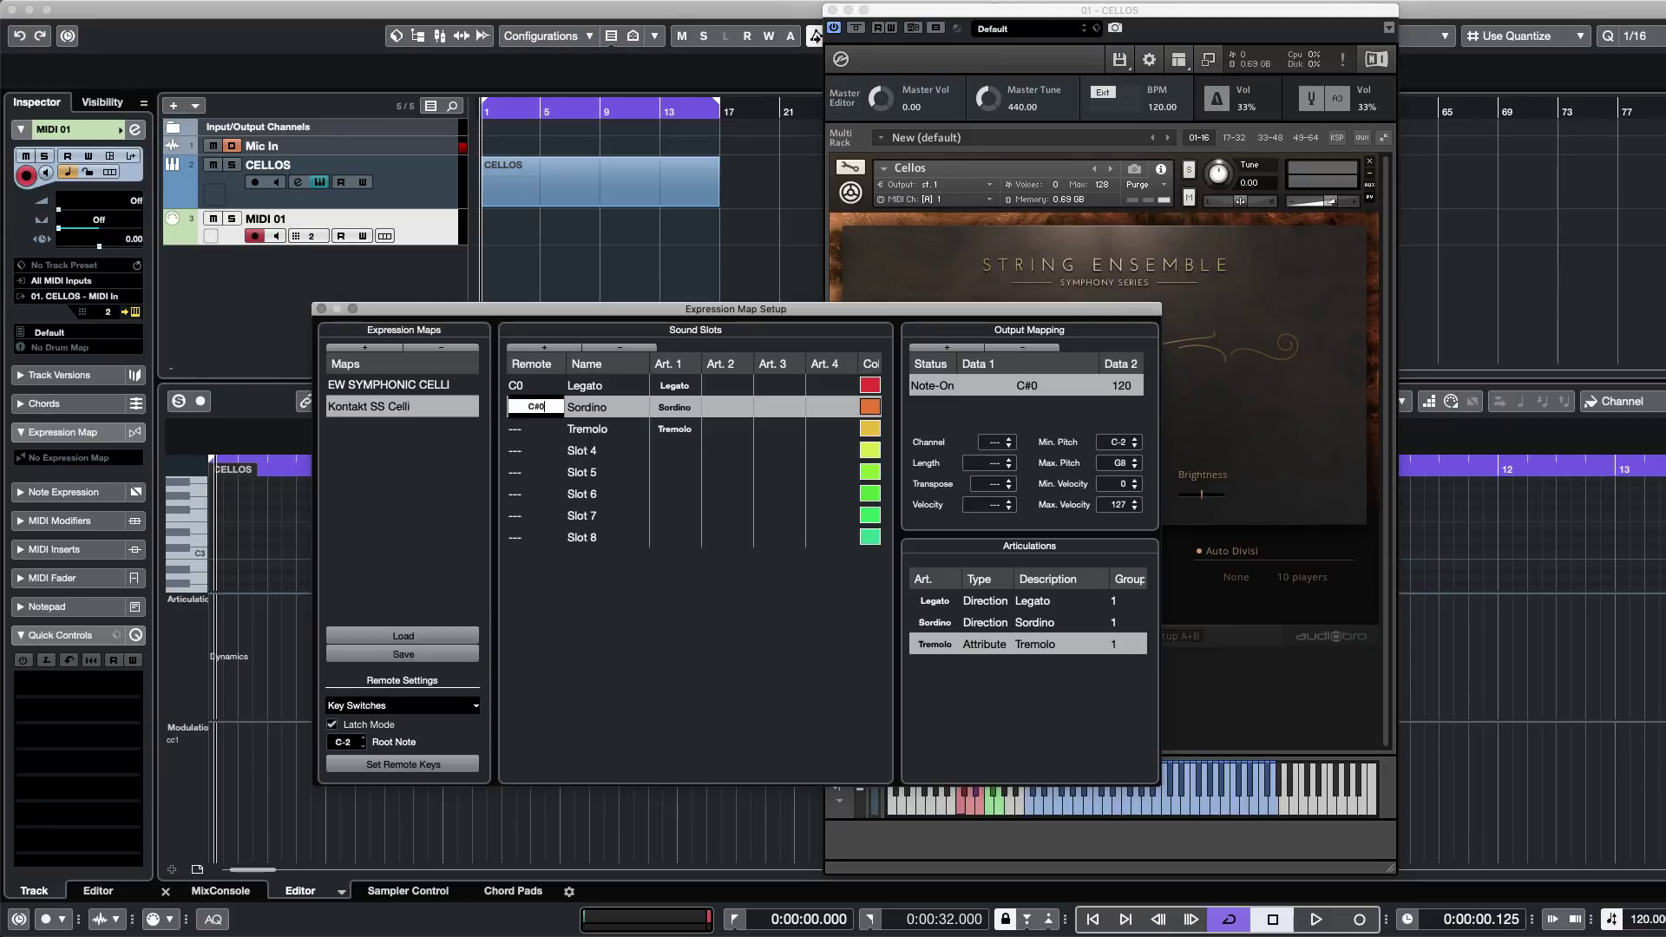
key("Return")
double_click(513, 438)
type("D0")
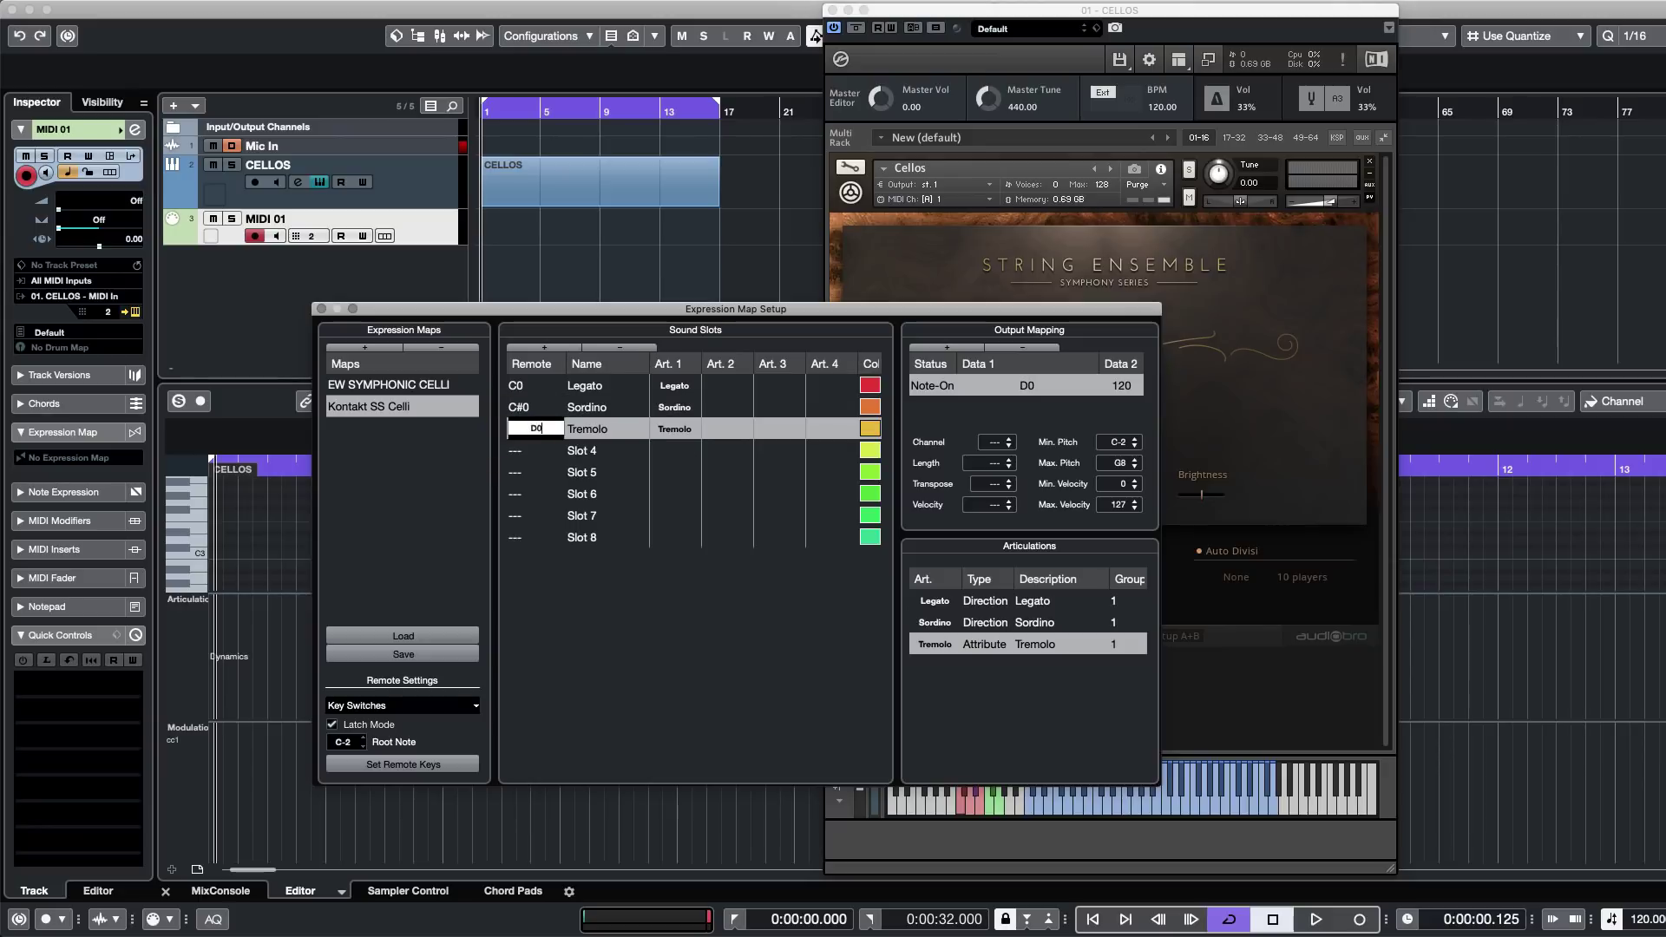
key("Return")
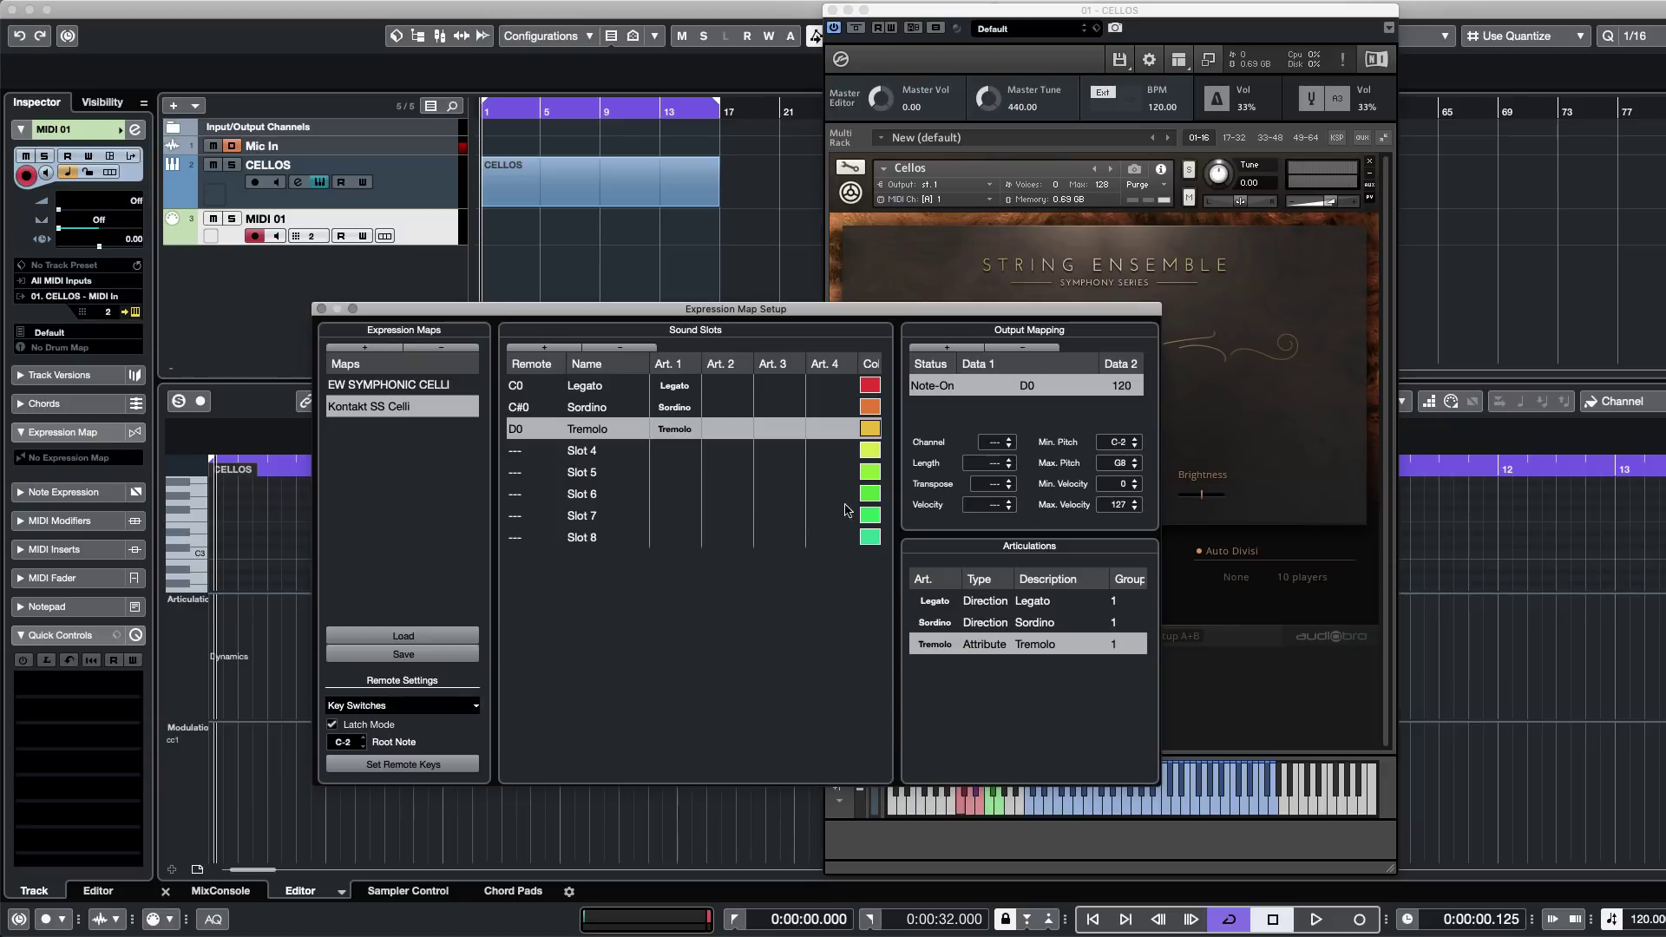
Save the Kontakt SS Celli map to the Desktop as Kontakt SS Celli.expressionmap.
left_click_drag(598, 310, 447, 352)
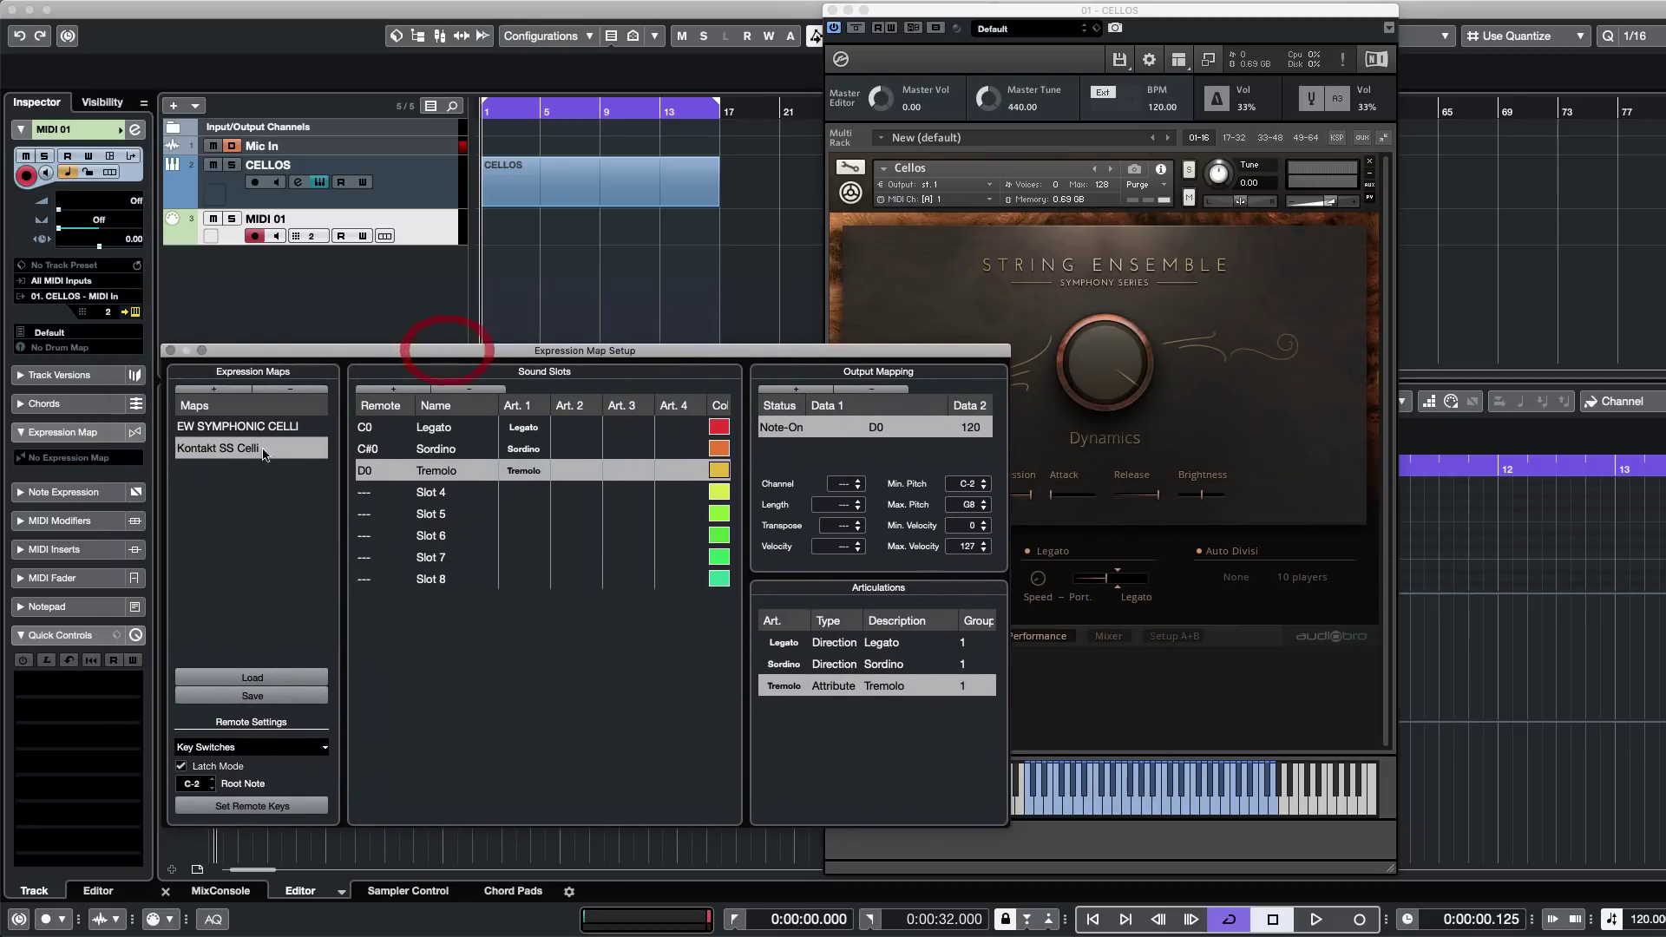
left_click(268, 698)
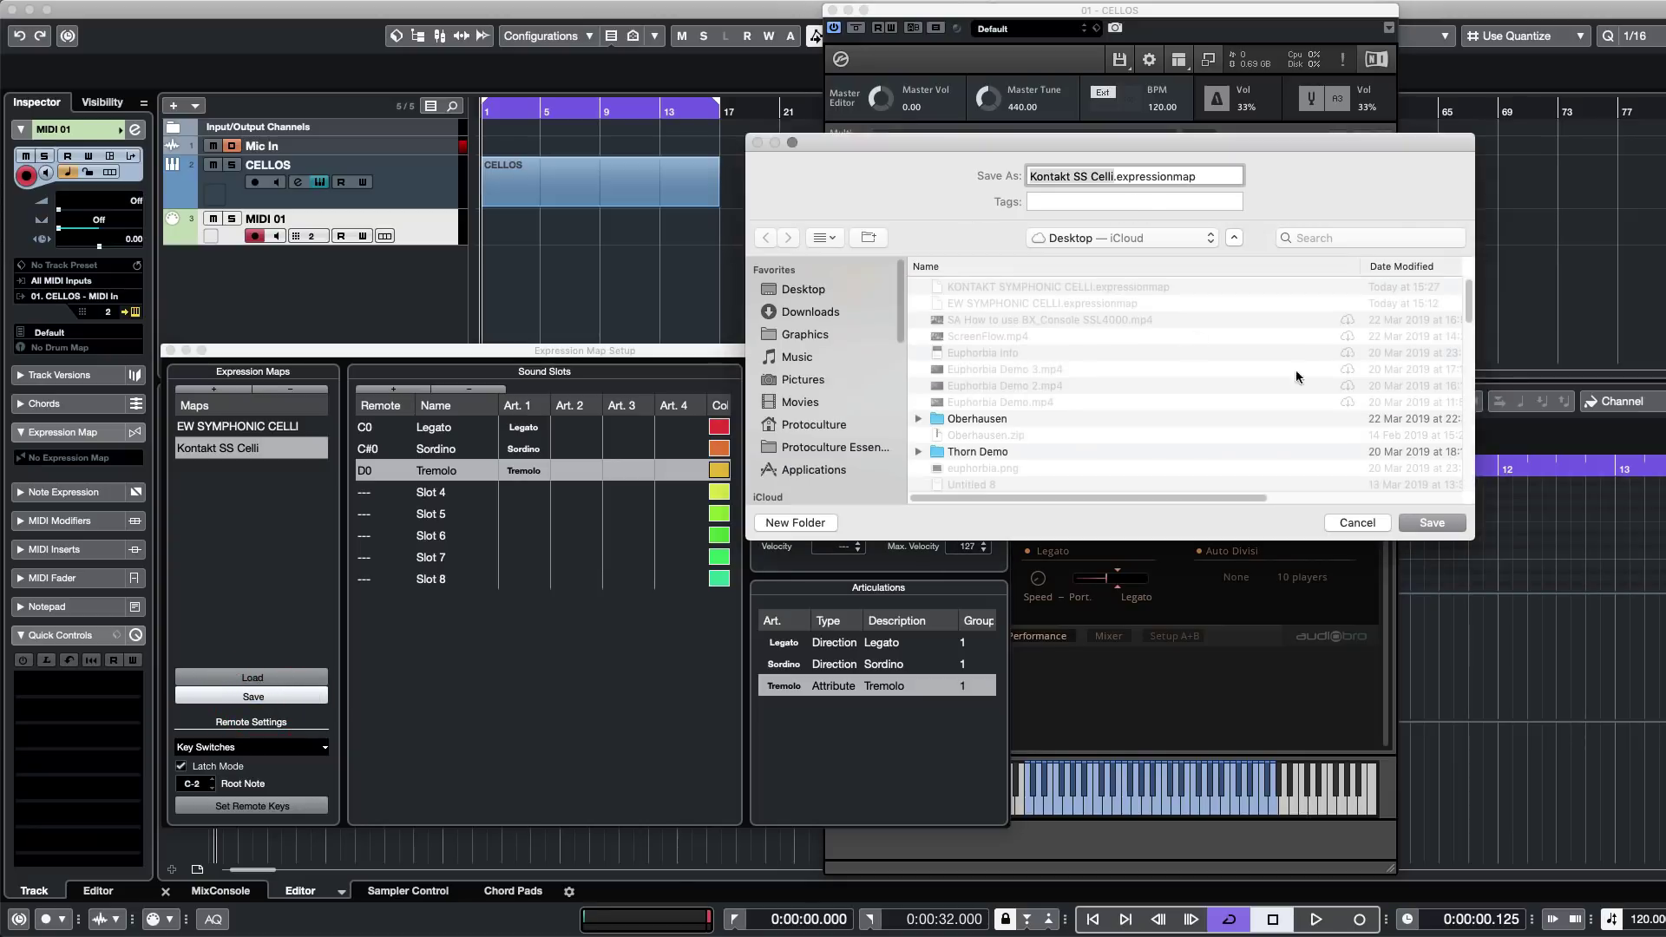
left_click(1423, 527)
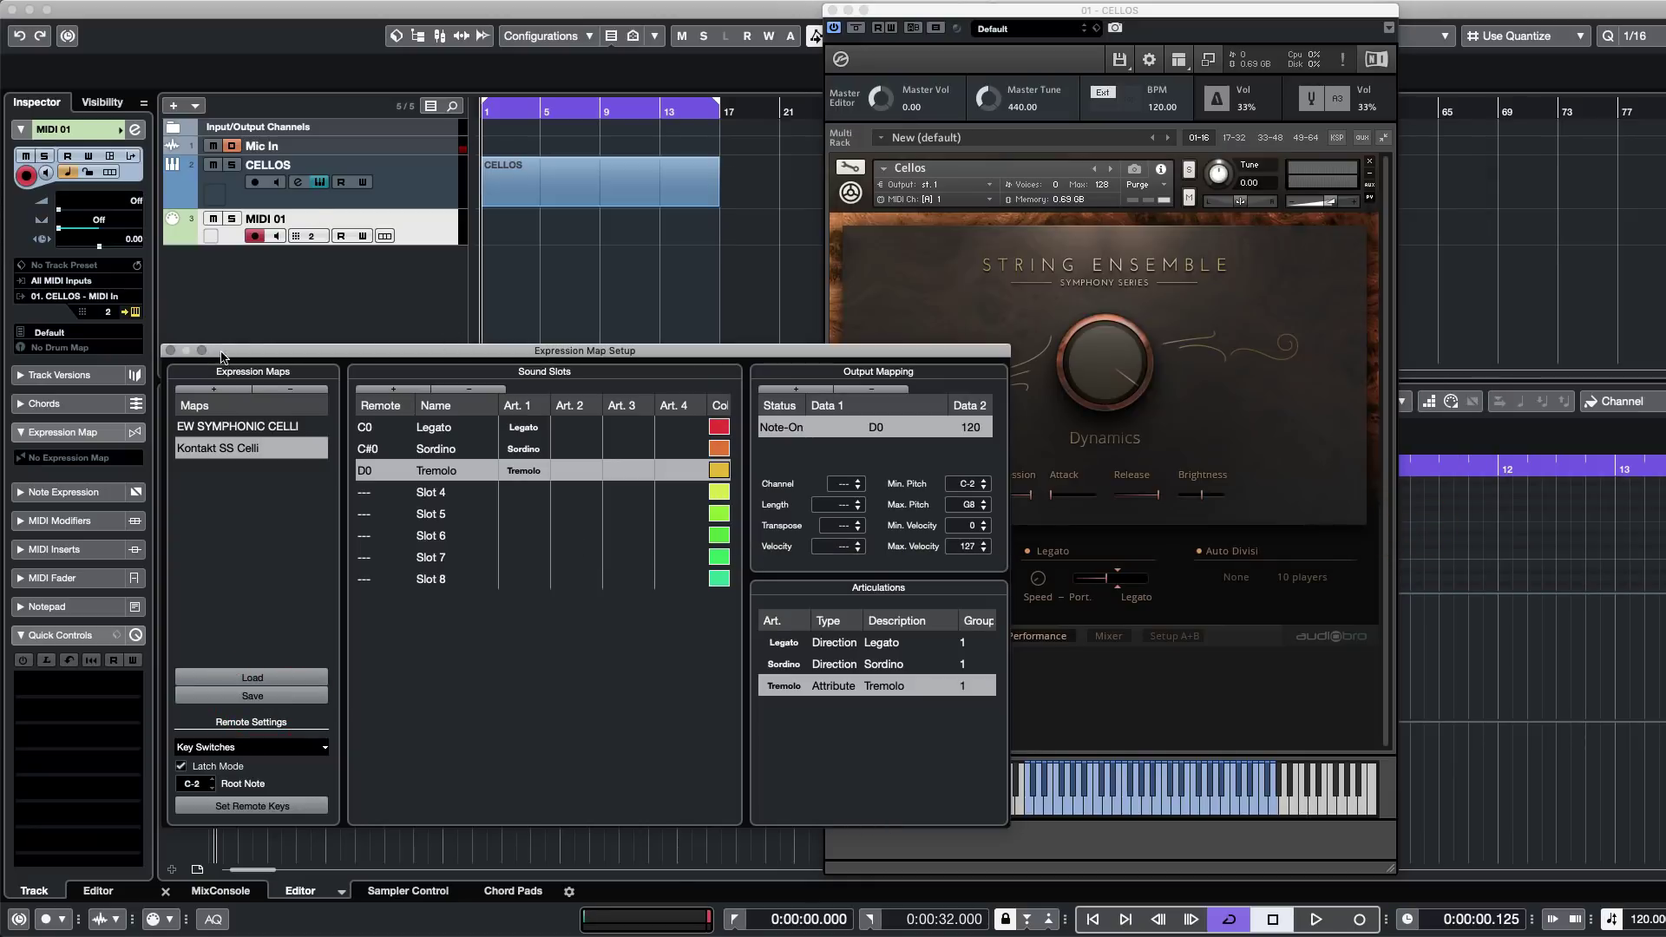
Remove the MIDI 01 track from the project.
left_click_drag(221, 357, 315, 324)
left_click(422, 185)
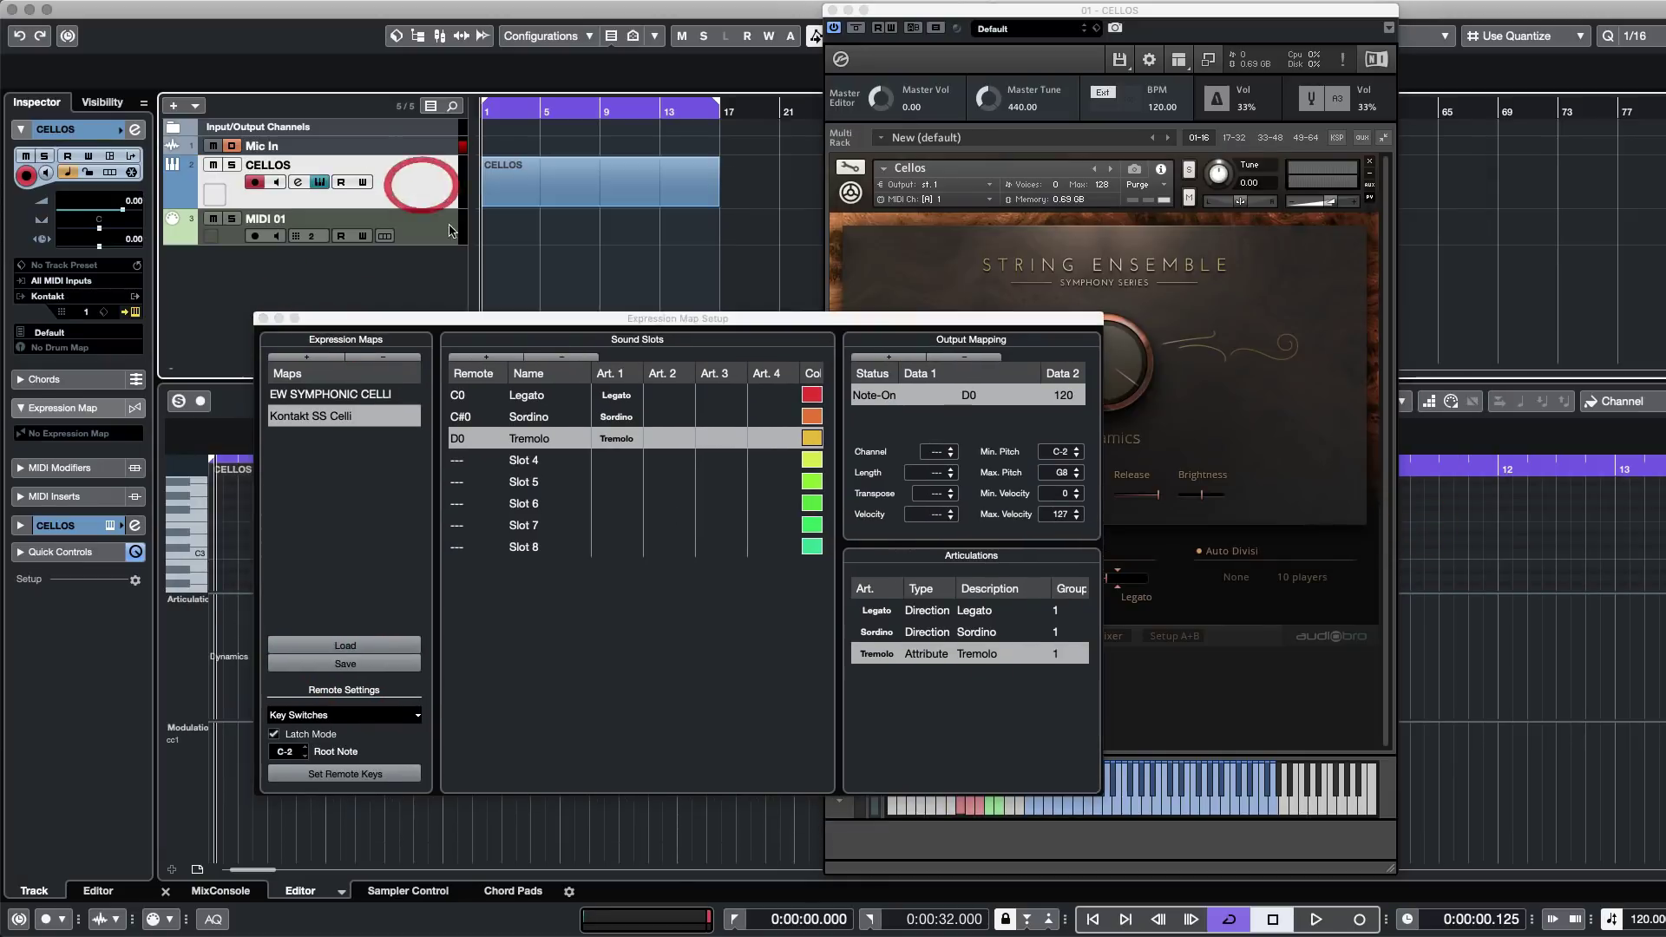
right_click(419, 229)
left_click(485, 287)
Assign the Kontakt SS Celli expression map to the CELLOS track and close the Expression Map Setup.
left_click(417, 186)
left_click(56, 433)
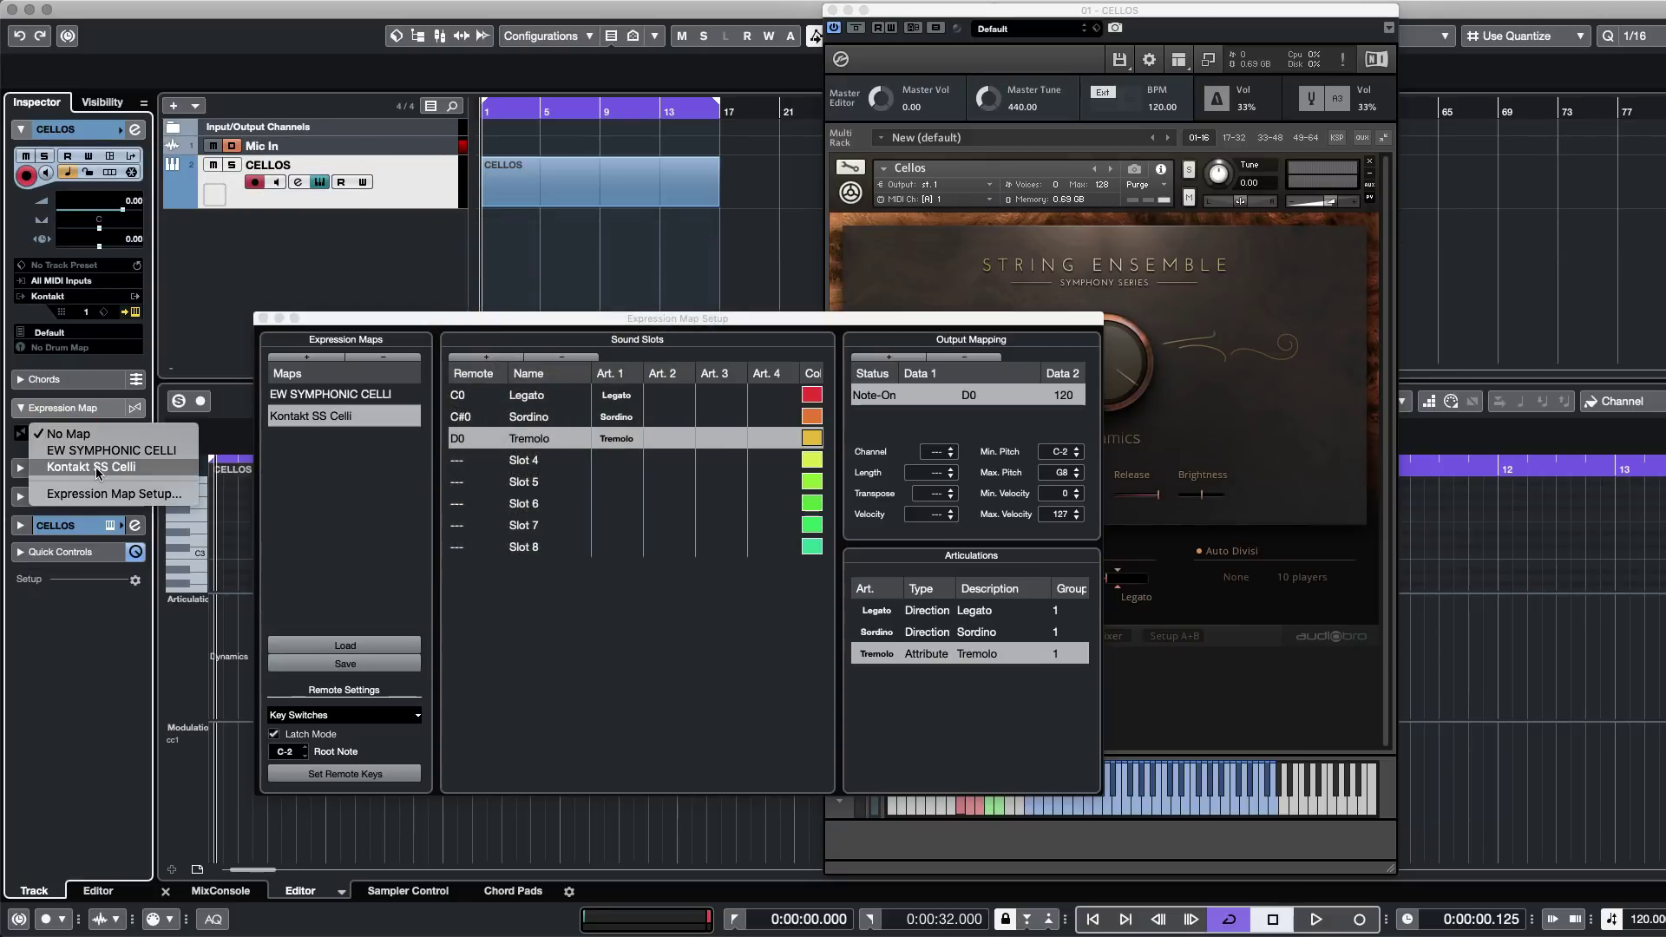
left_click(94, 468)
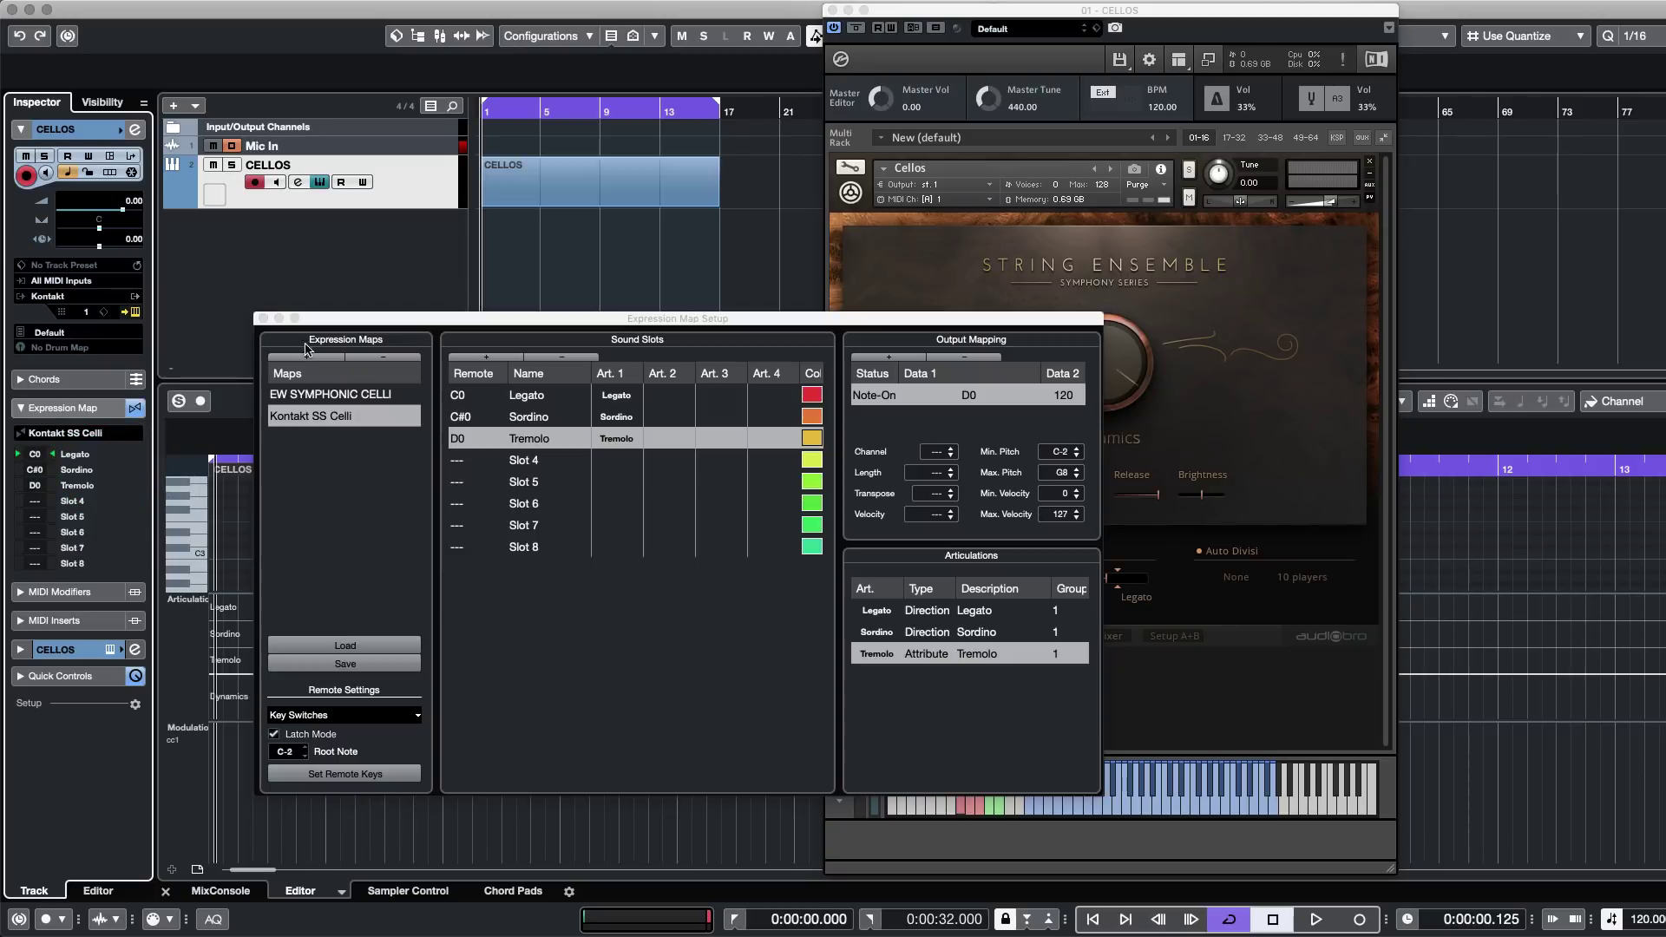
left_click(265, 320)
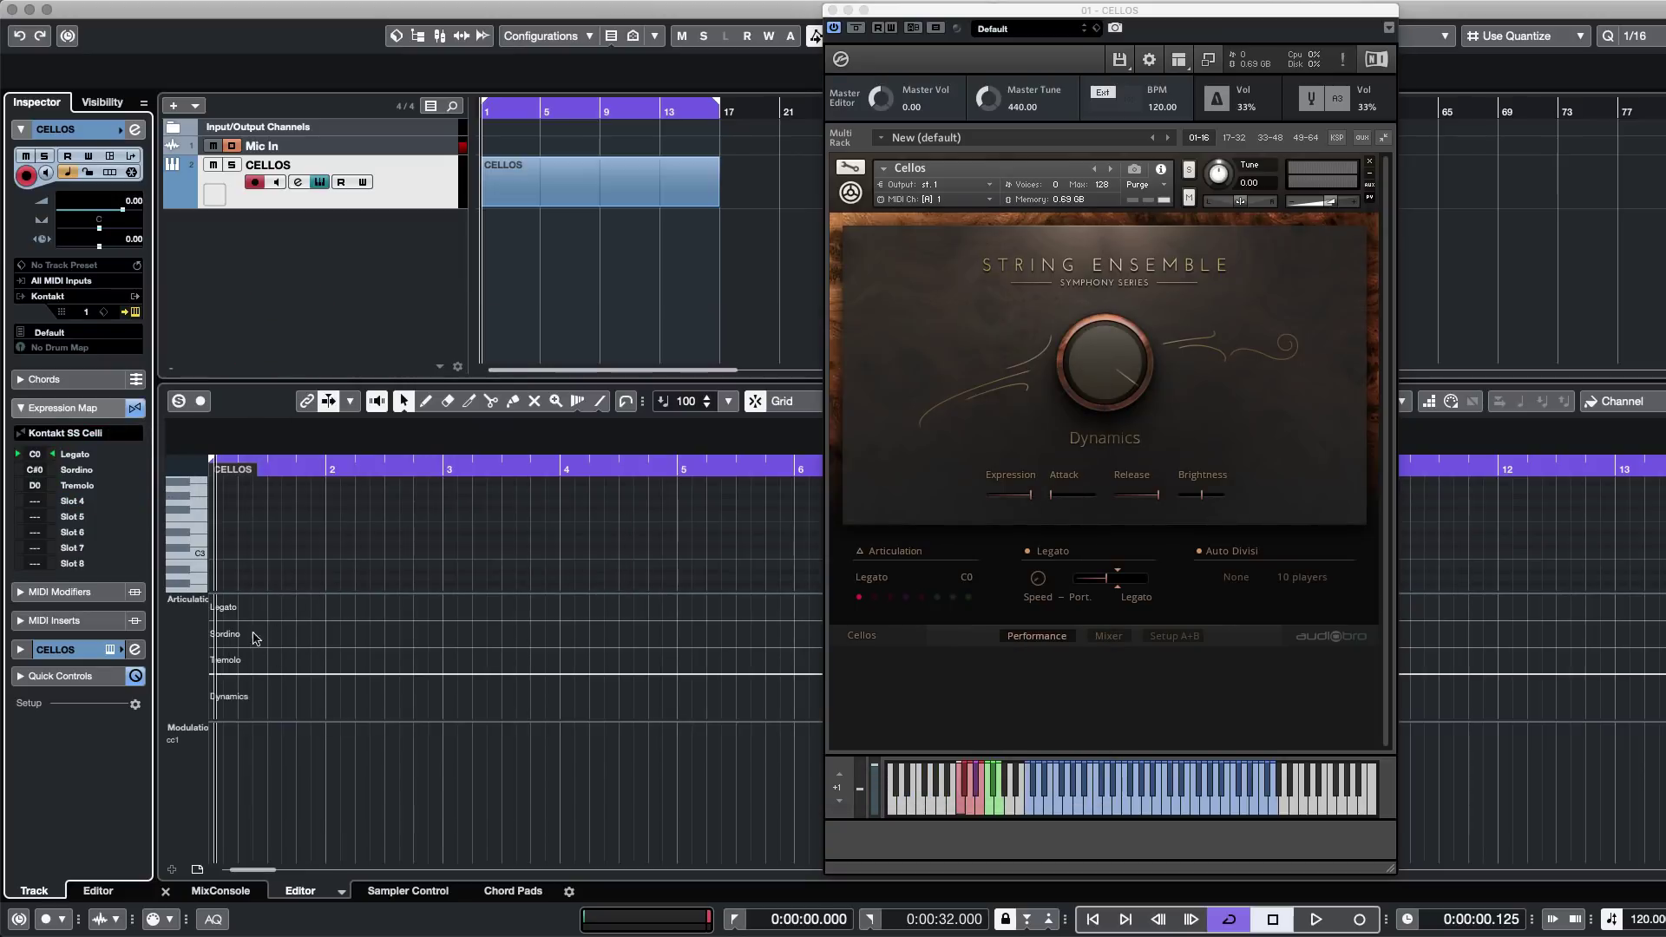
left_click(539, 269)
key("g")
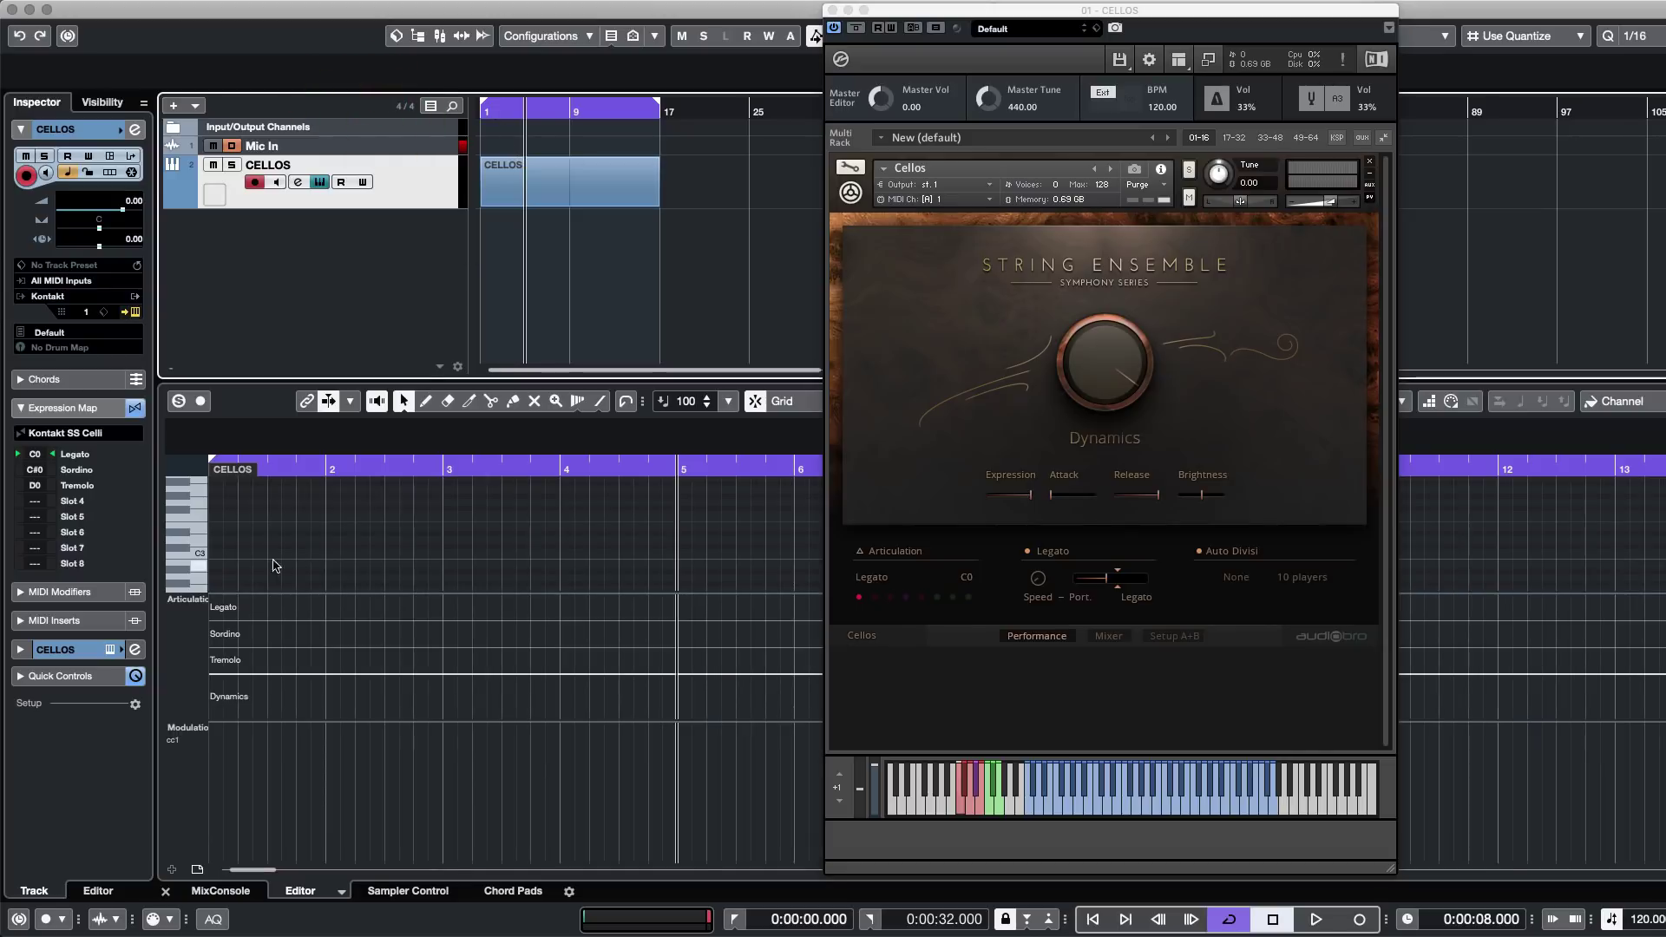
Draw three consecutive one-bar C3 notes across bars 1 to 3 of the CELLOS part.
left_click(201, 553)
left_click_drag(212, 553, 329, 552)
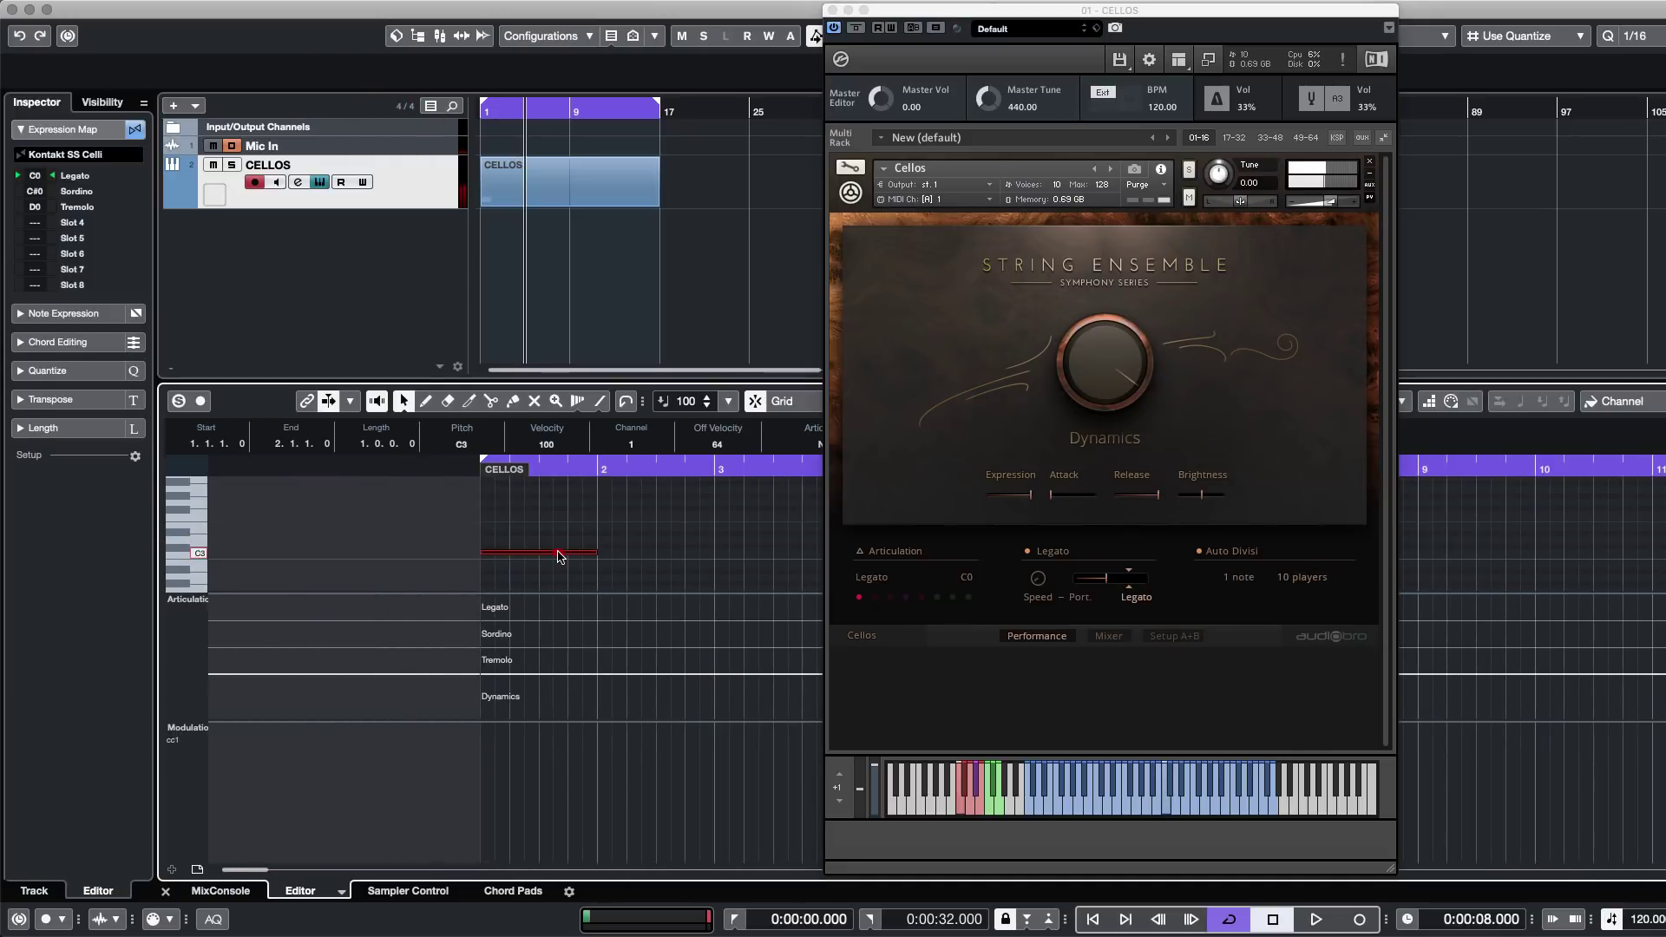
left_click(611, 552)
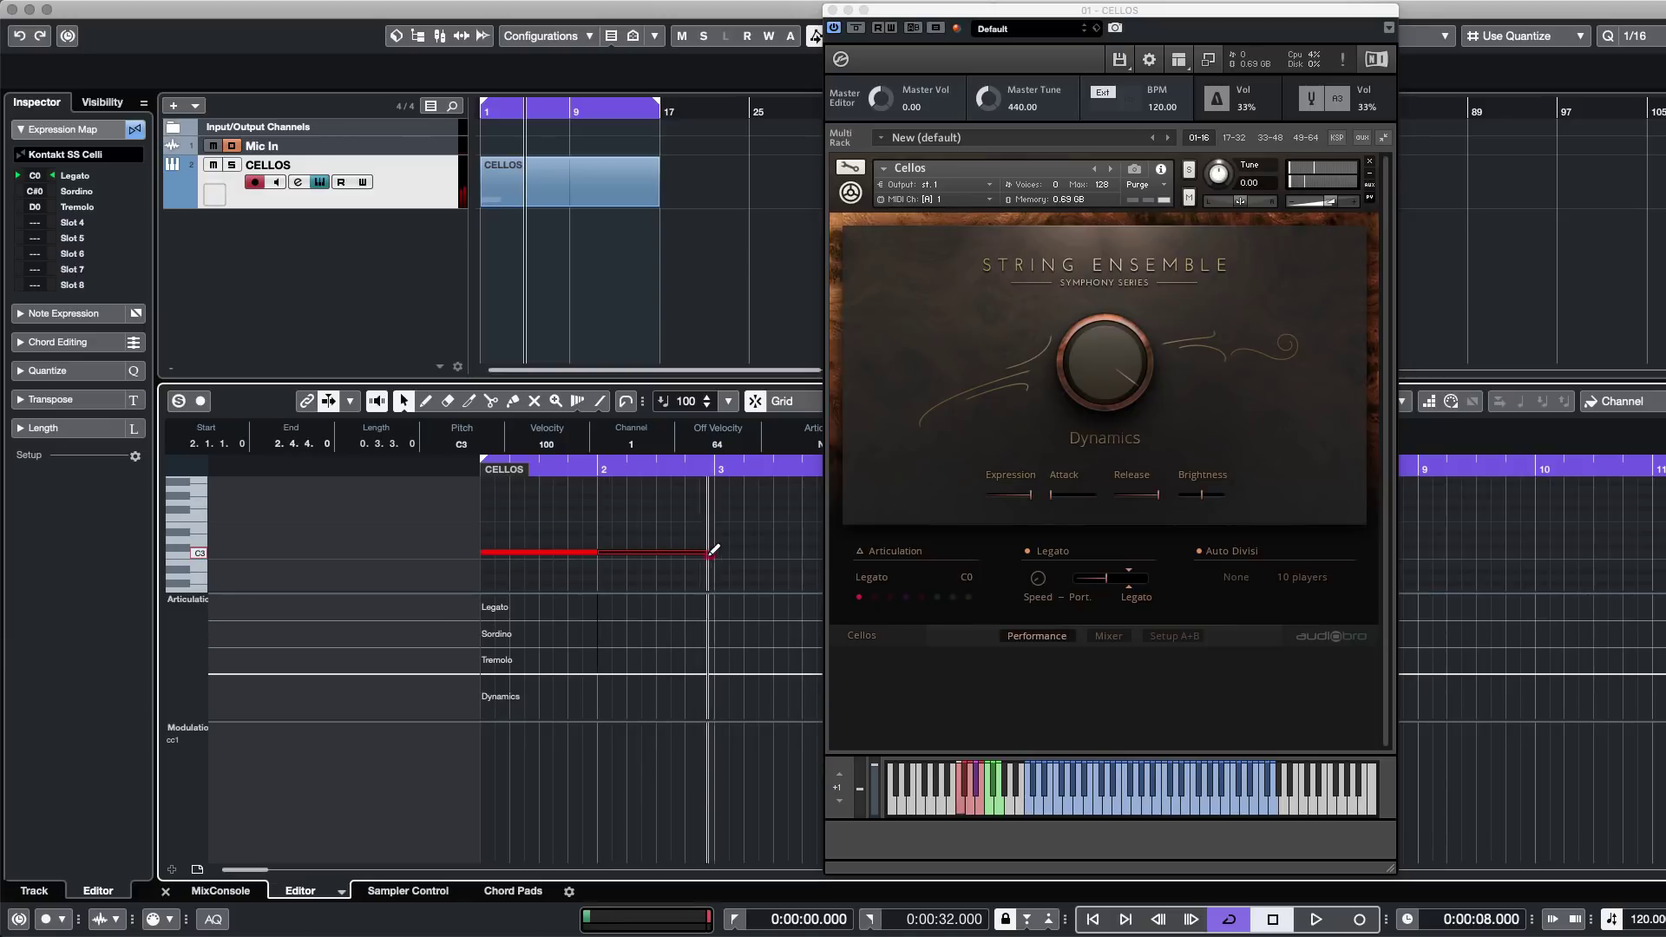
left_click(722, 552)
left_click(533, 528)
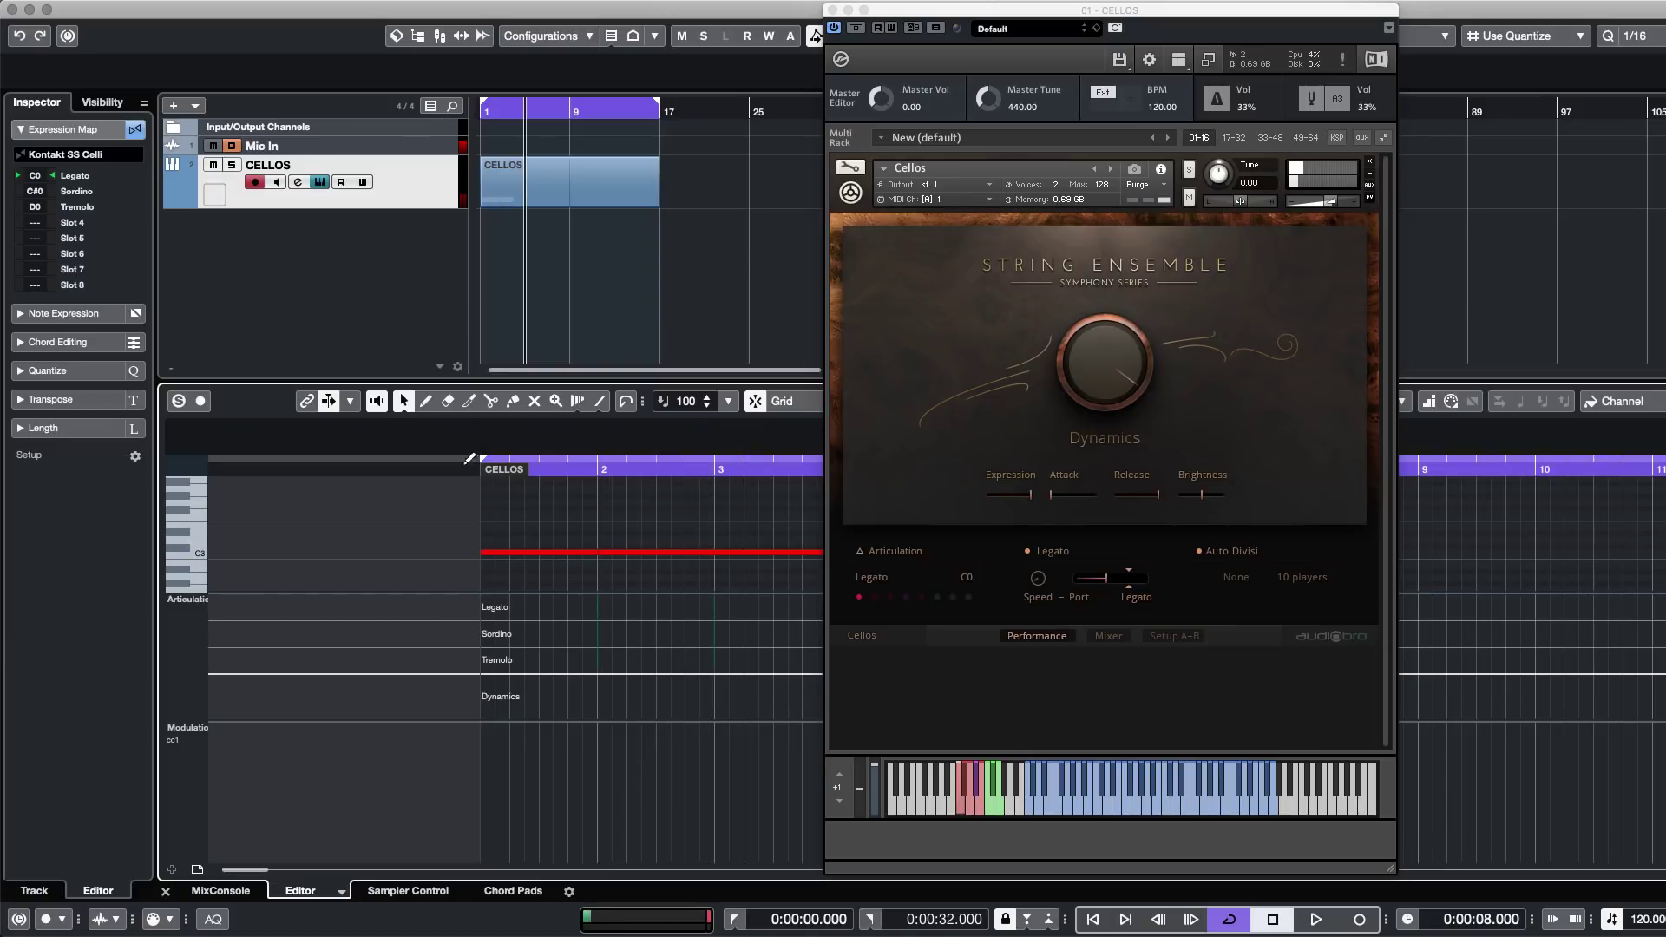
Add articulation events to the CELLOS part: Legato at bar 1, Sordino at bar 2 and Tremolo at bar 3.
left_click(484, 607)
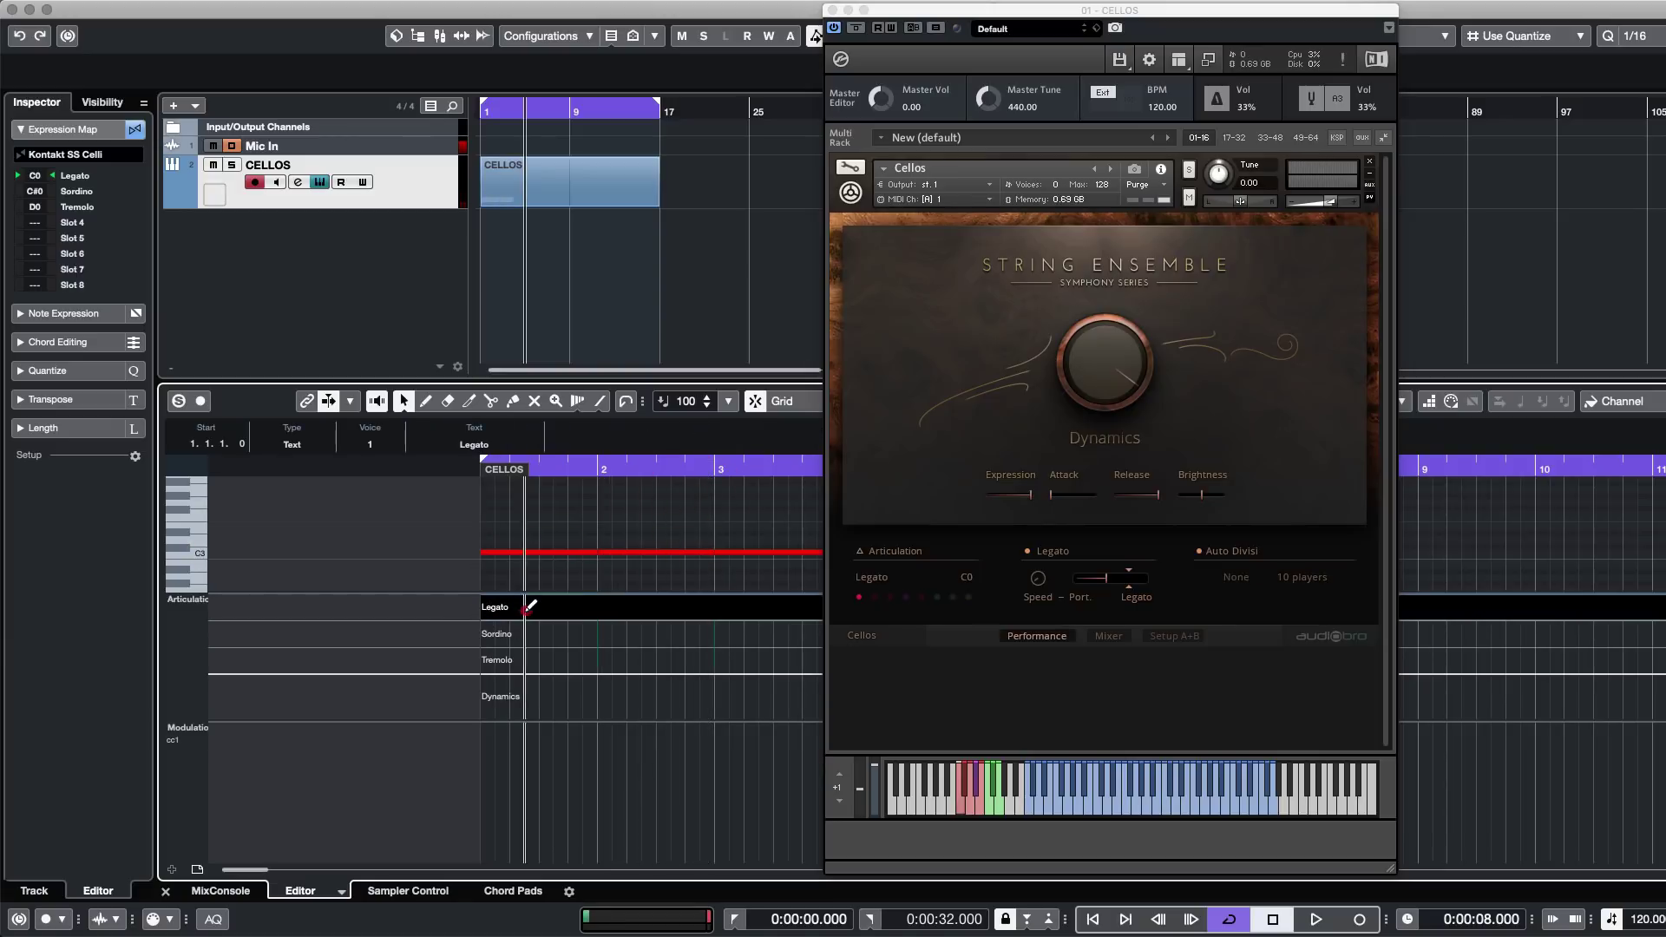
left_click(606, 635)
left_click(720, 661)
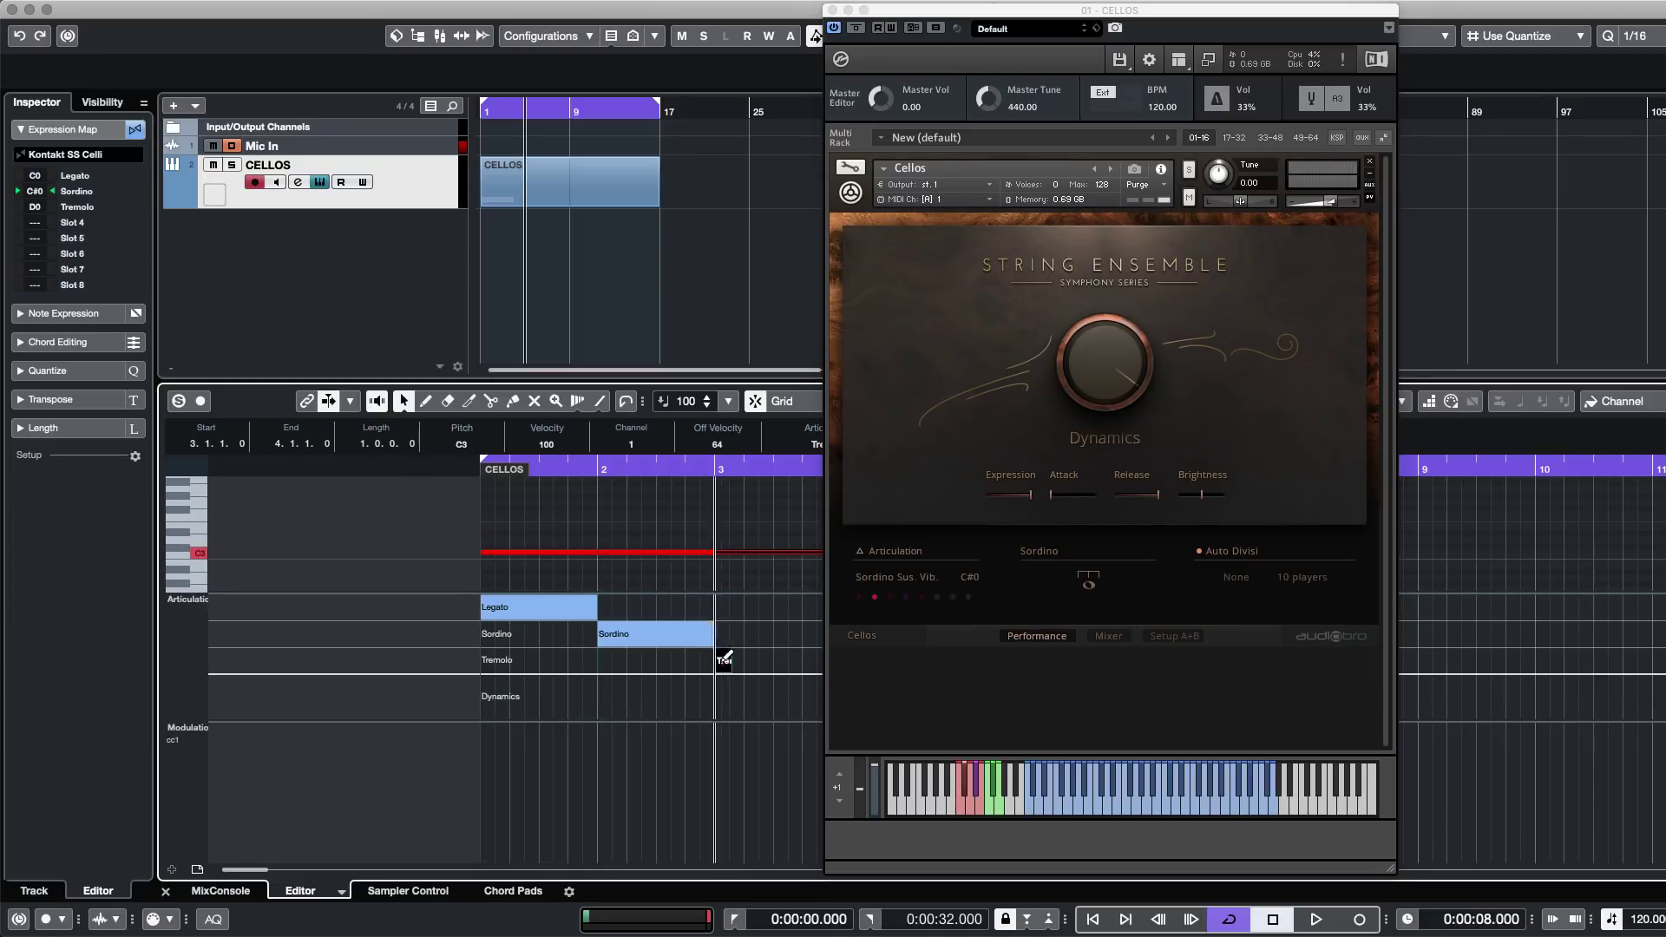
left_click(636, 519)
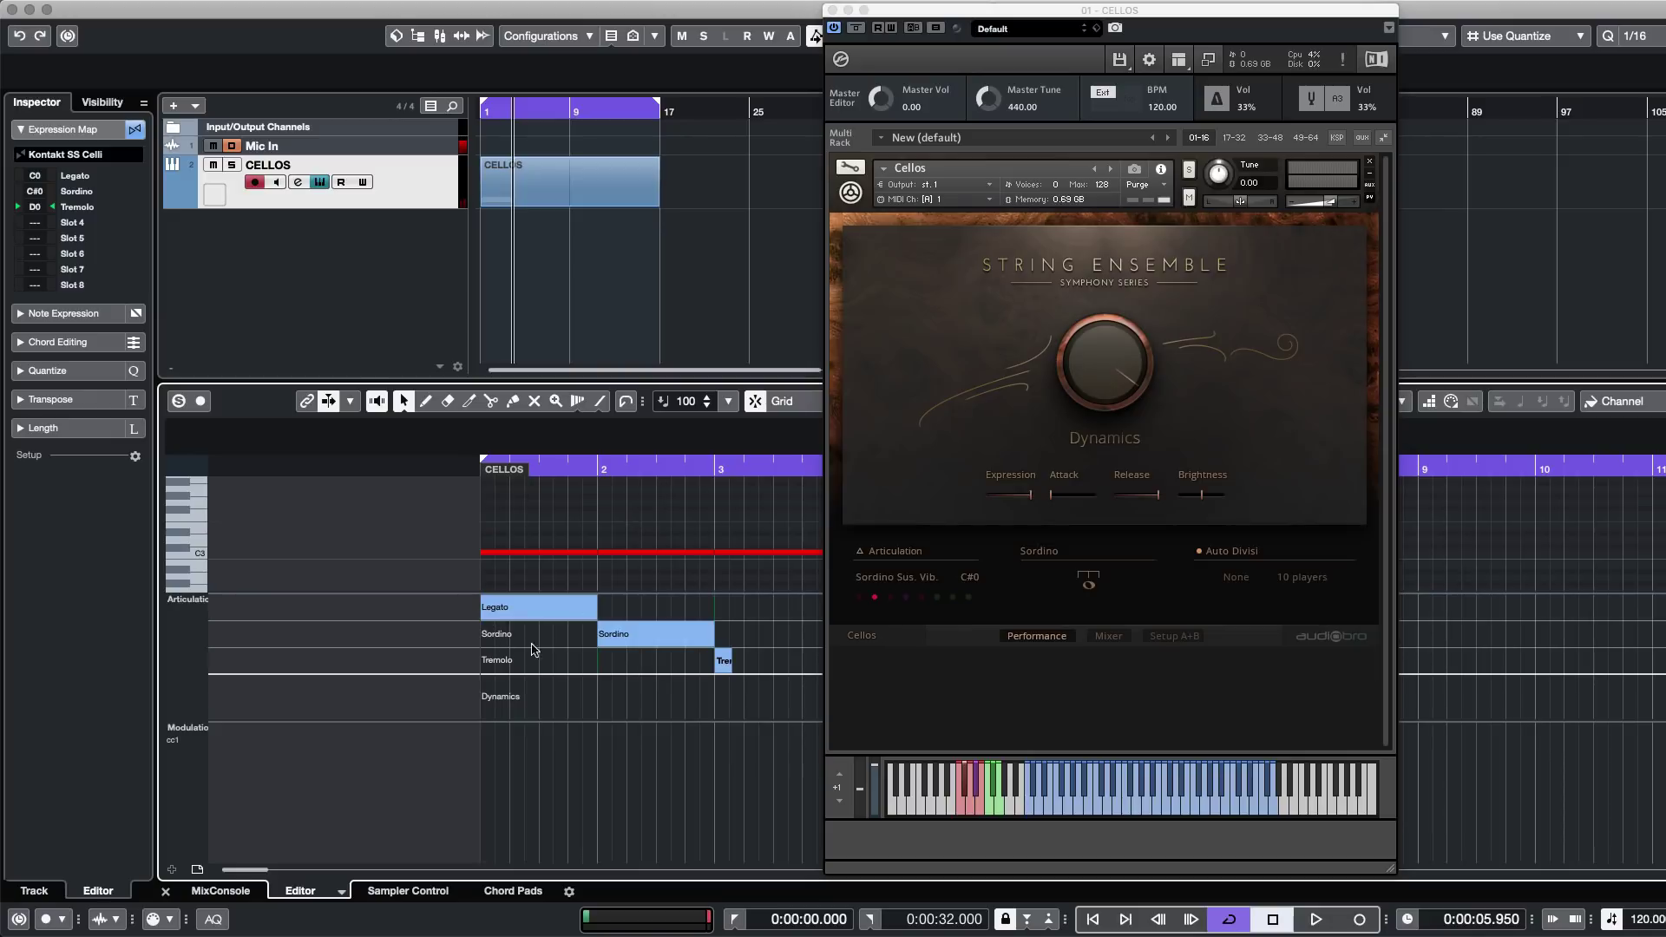
left_click(503, 663)
left_click(688, 552)
left_click(685, 522)
key("g")
key("g")
key("g")
key("g")
left_click(729, 528)
scroll(584, 558, "down", 1)
left_click(698, 490)
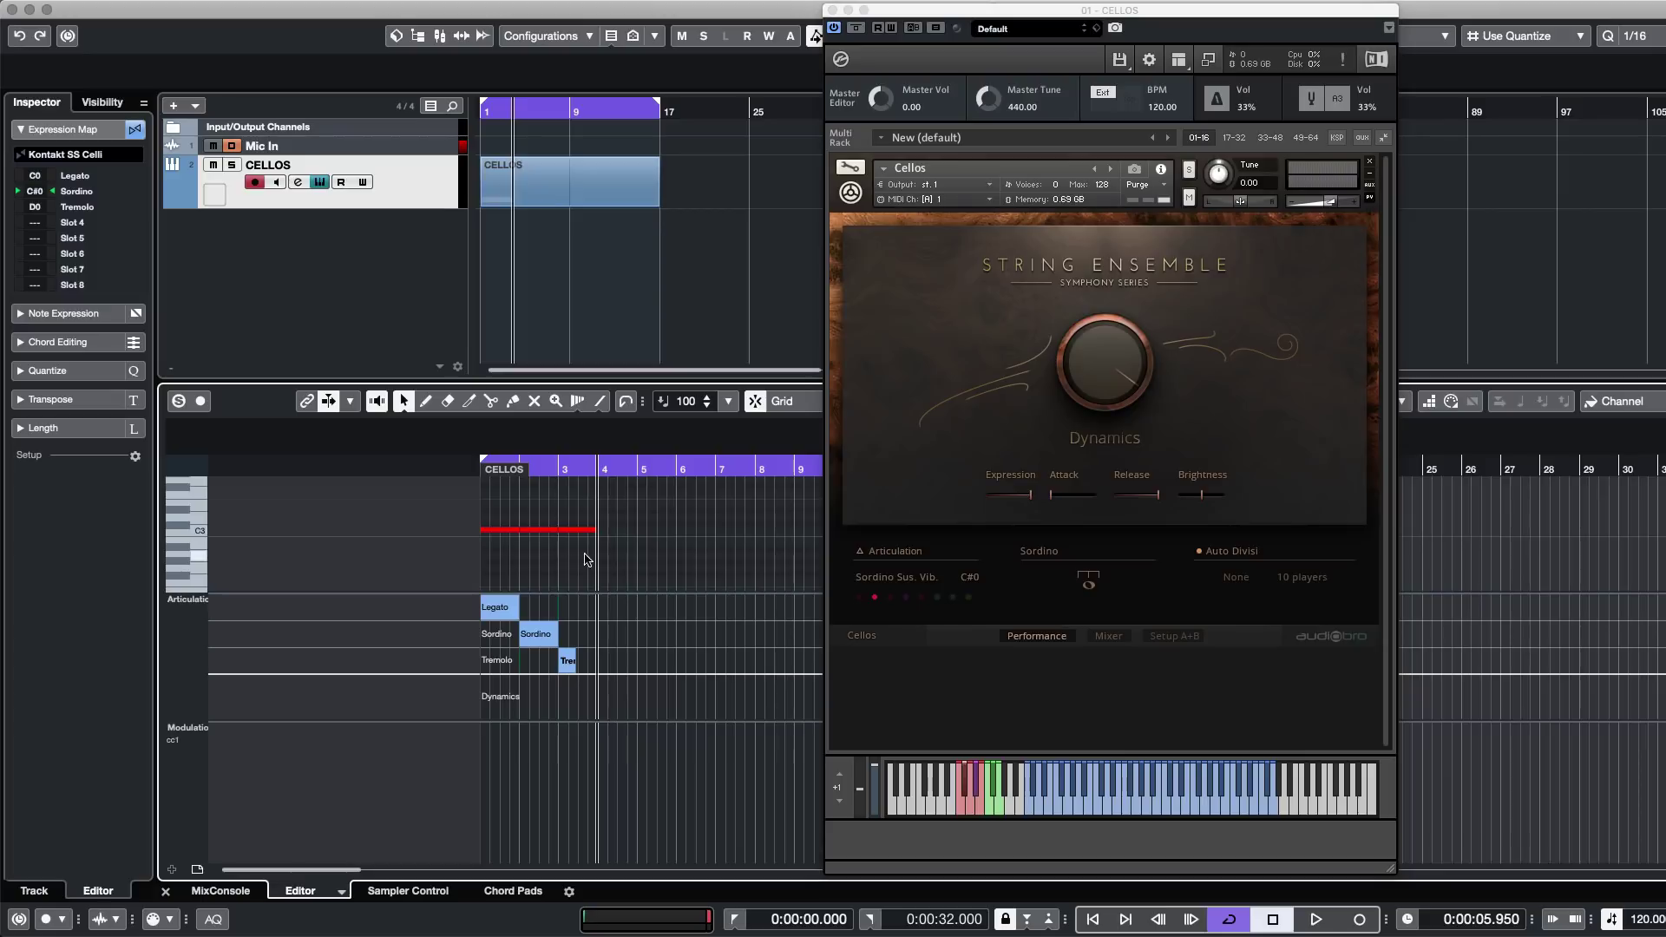
scroll(538, 555, "down", 10)
scroll(660, 508, "up", 10)
scroll(643, 570, "down", 1)
left_click(566, 661)
left_click_drag(659, 580, 445, 503)
mouse_move(639, 526)
left_mouse_down()
mouse_move(380, 588)
mouse_move(657, 530)
left_mouse_up()
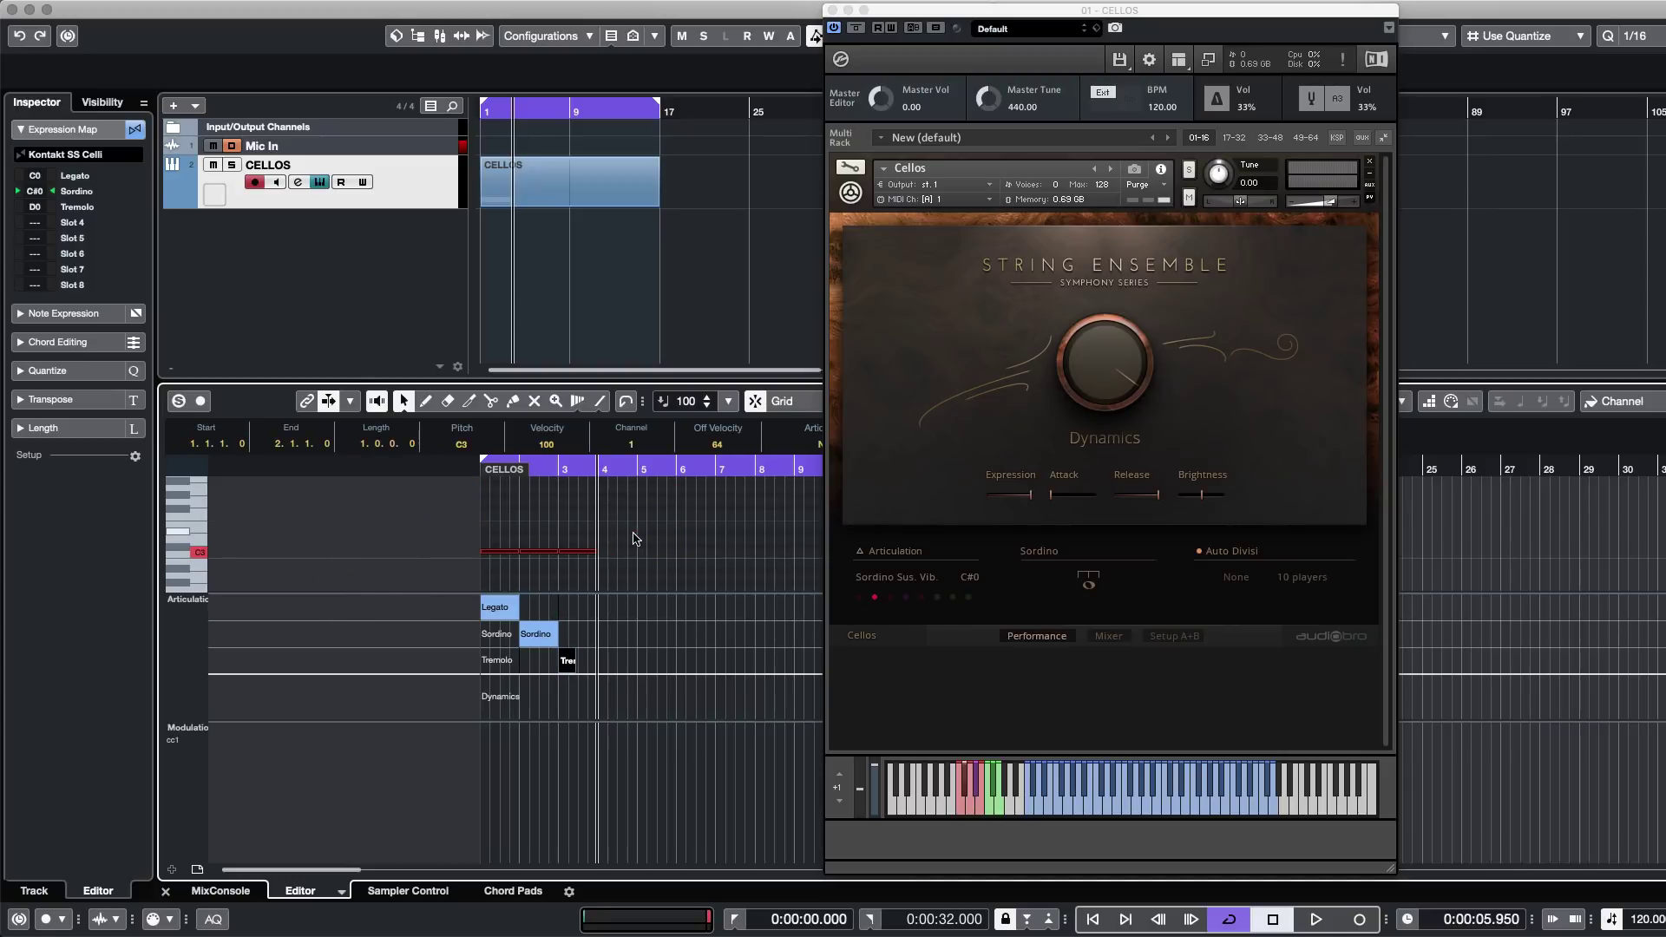
left_click(541, 556)
left_click(550, 575)
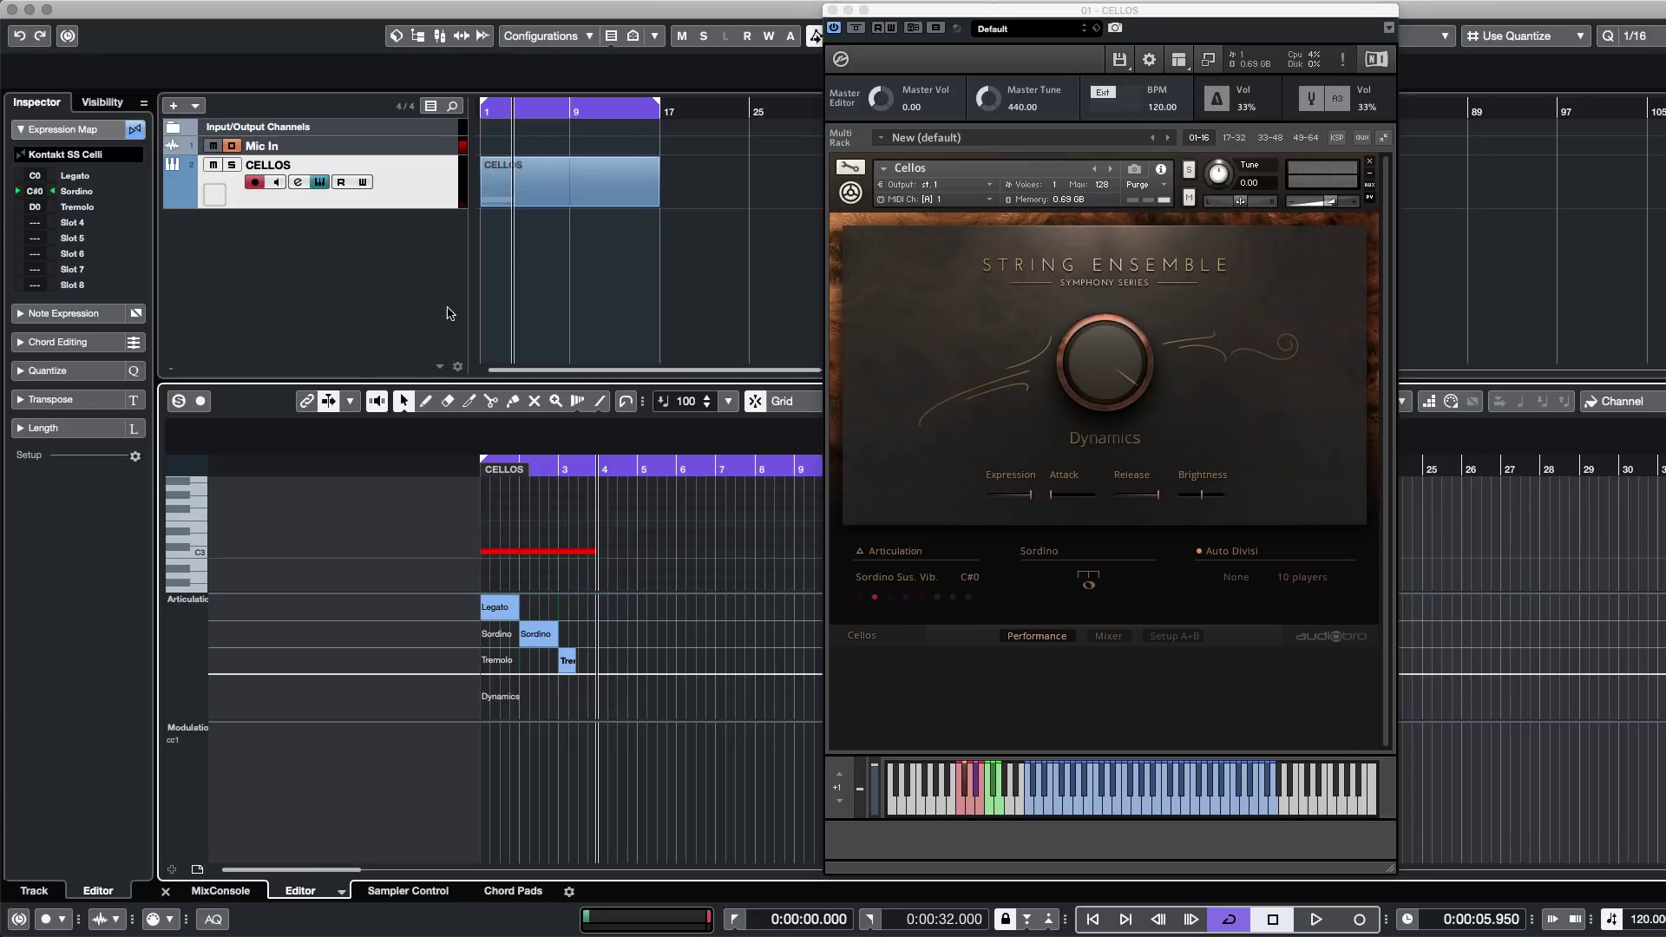
Hide the Key Editor below the arrangement so the project view takes the full height.
left_click(536, 190)
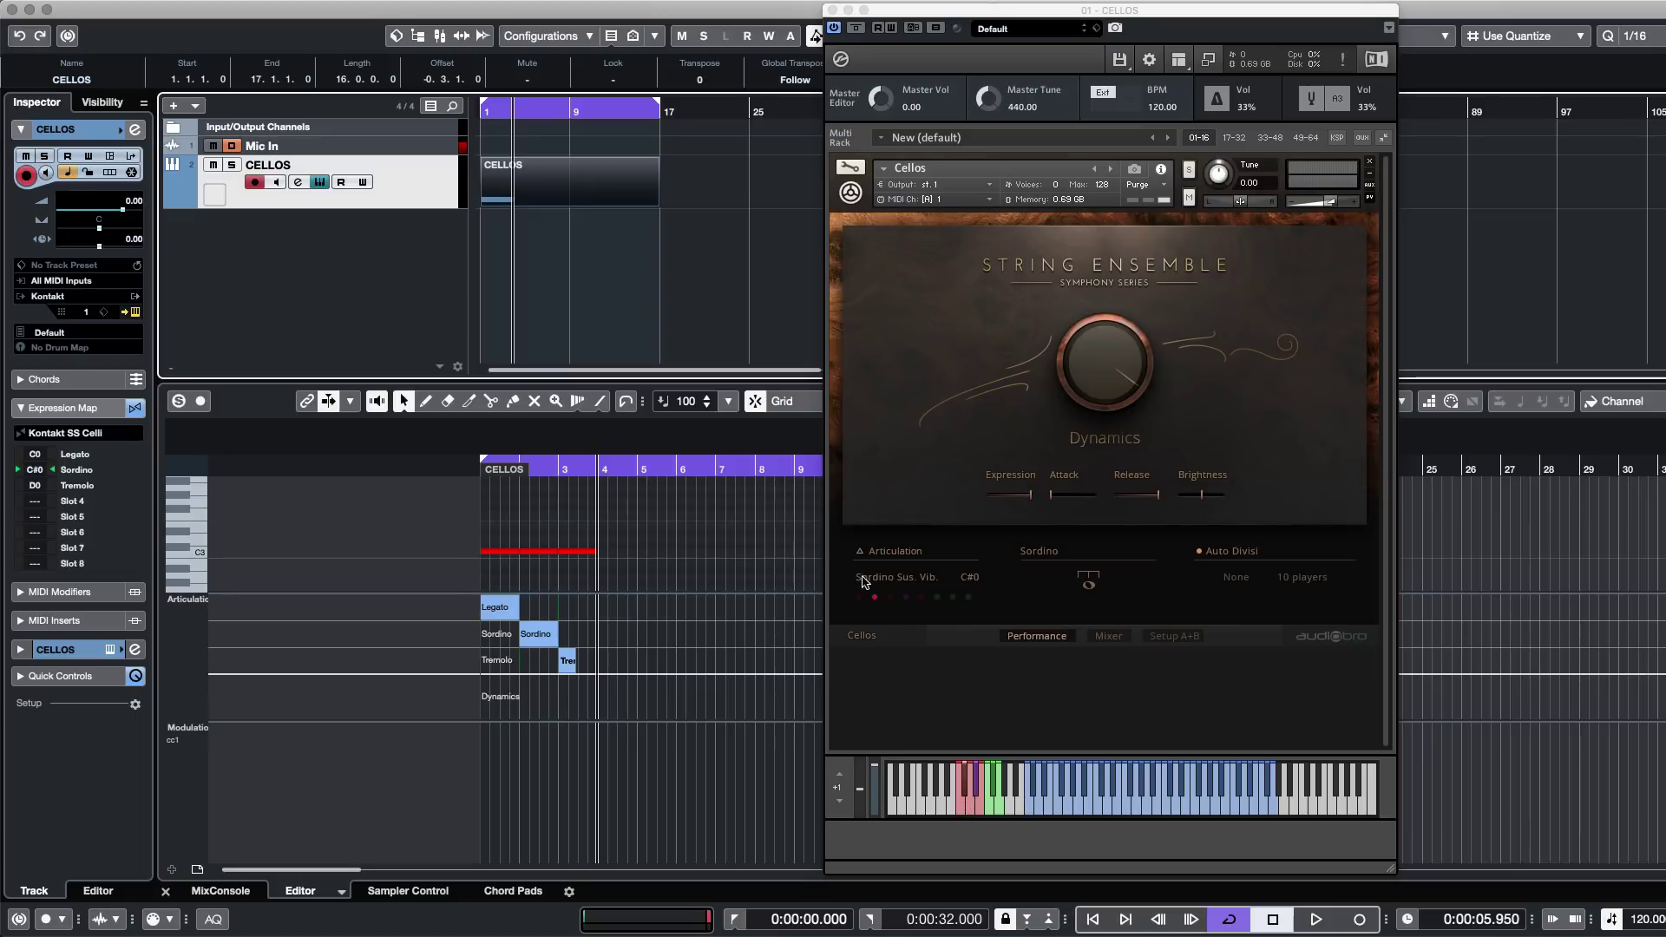
scroll(602, 588, "down", 1)
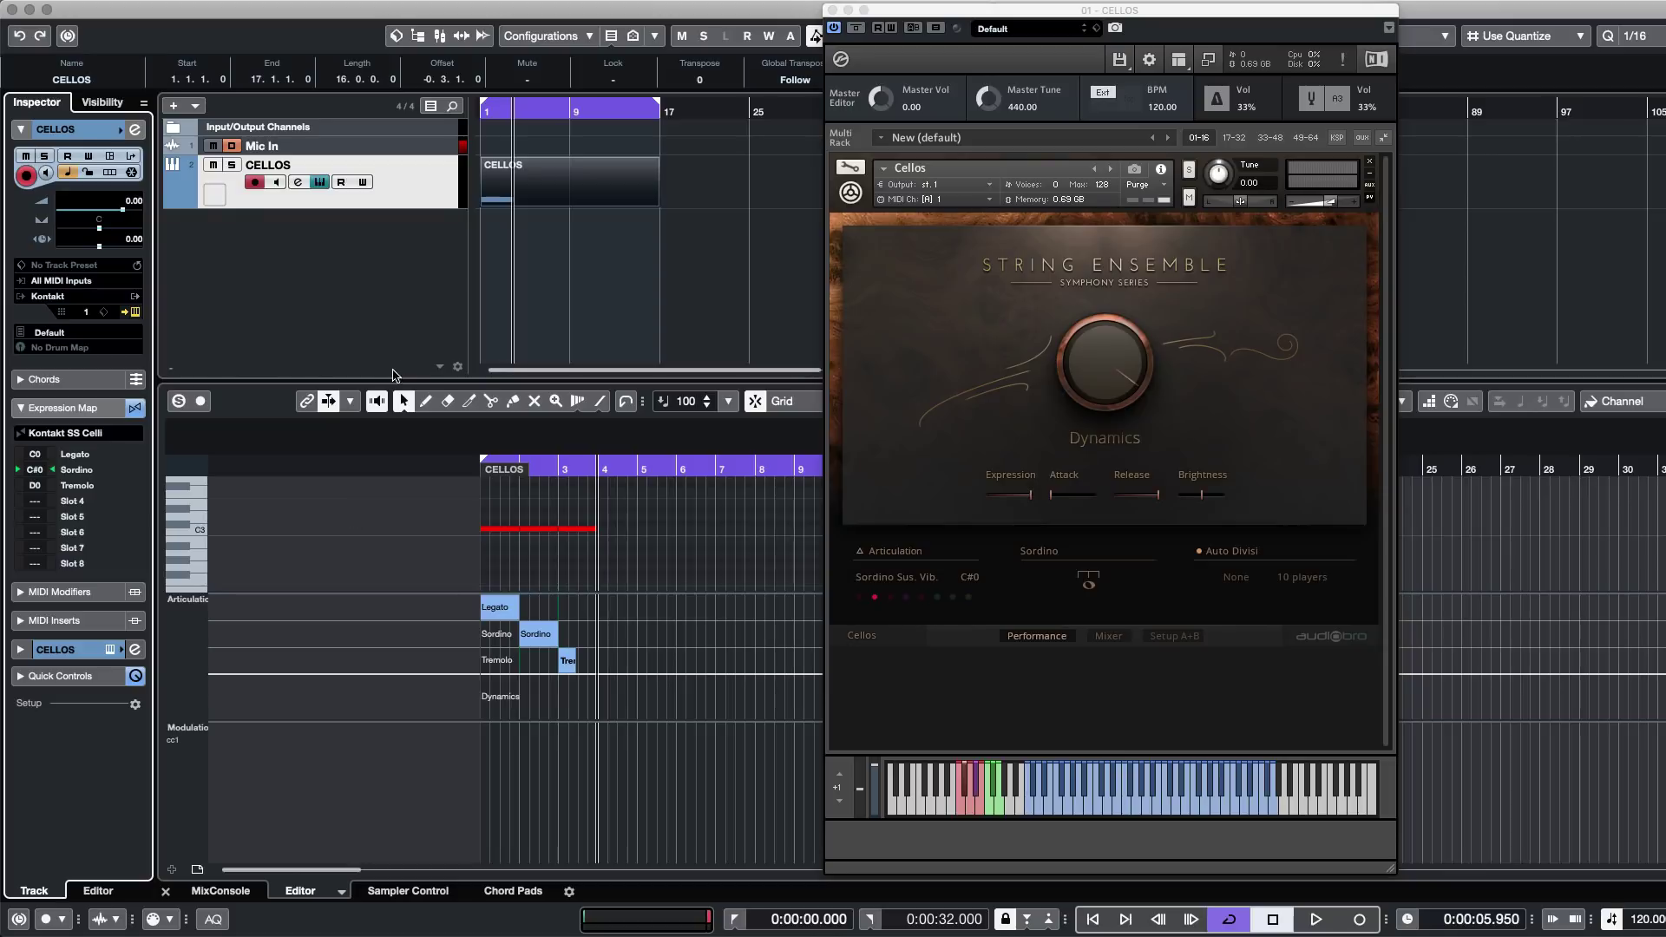
left_click_drag(409, 383, 439, 900)
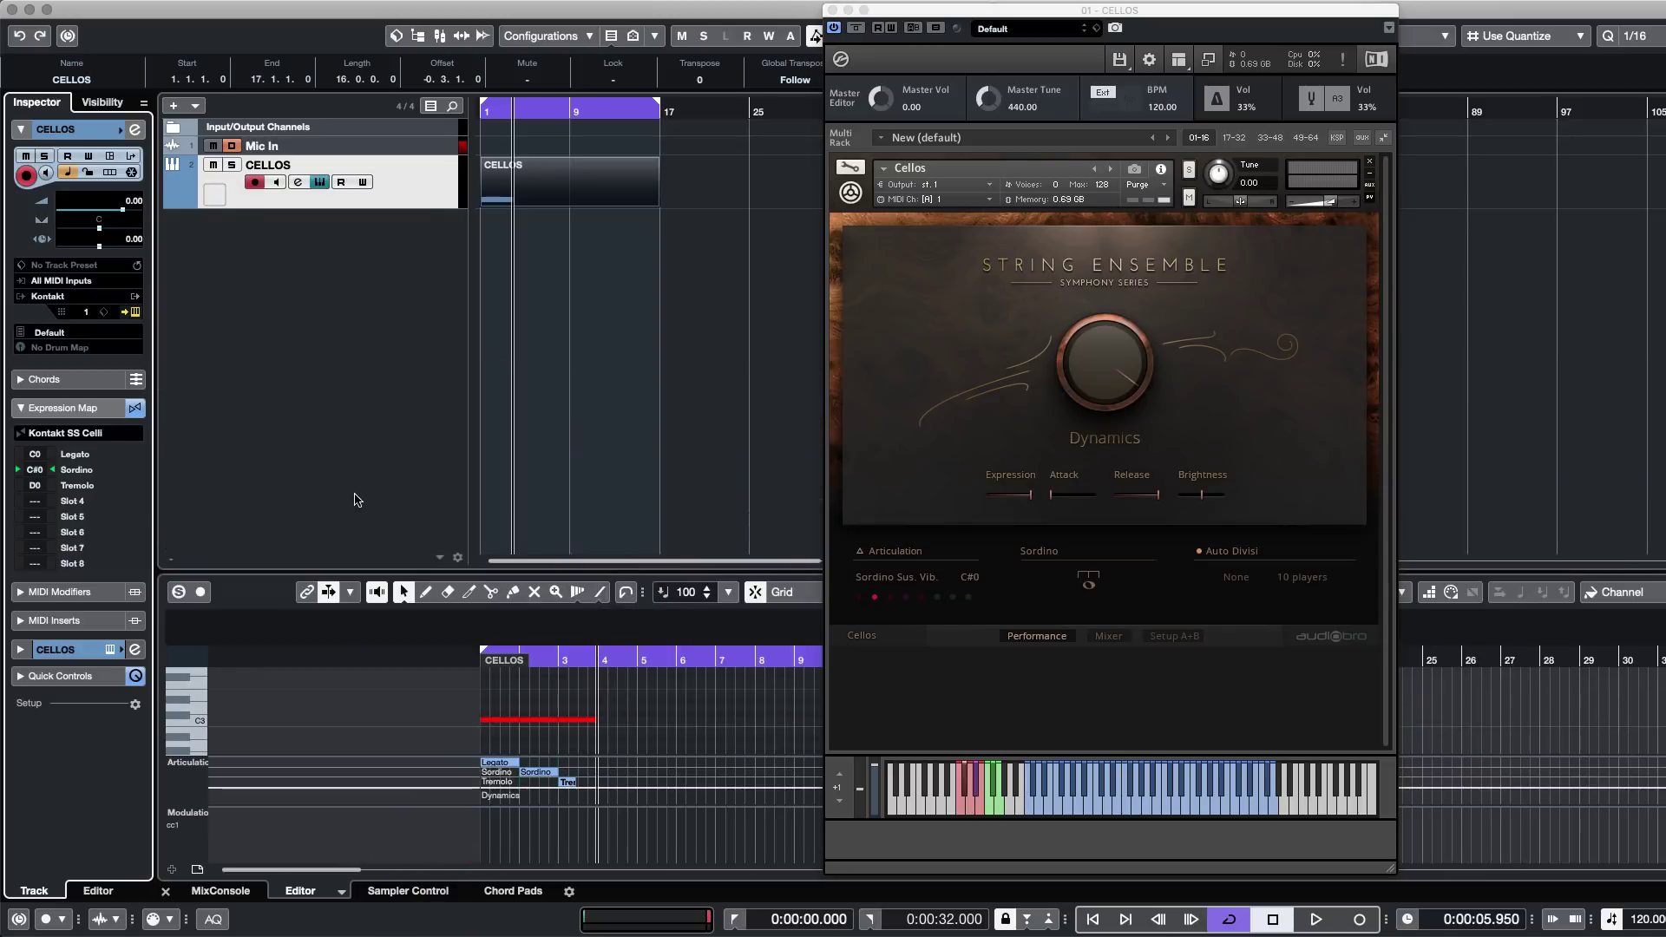
key("alt+super+b")
left_click(332, 435)
left_click(651, 316)
Play the CELLOS part from the start to check the articulation switching in Kontakt, and stop playback after the third note.
left_click(513, 190)
left_click(496, 111)
key("space")
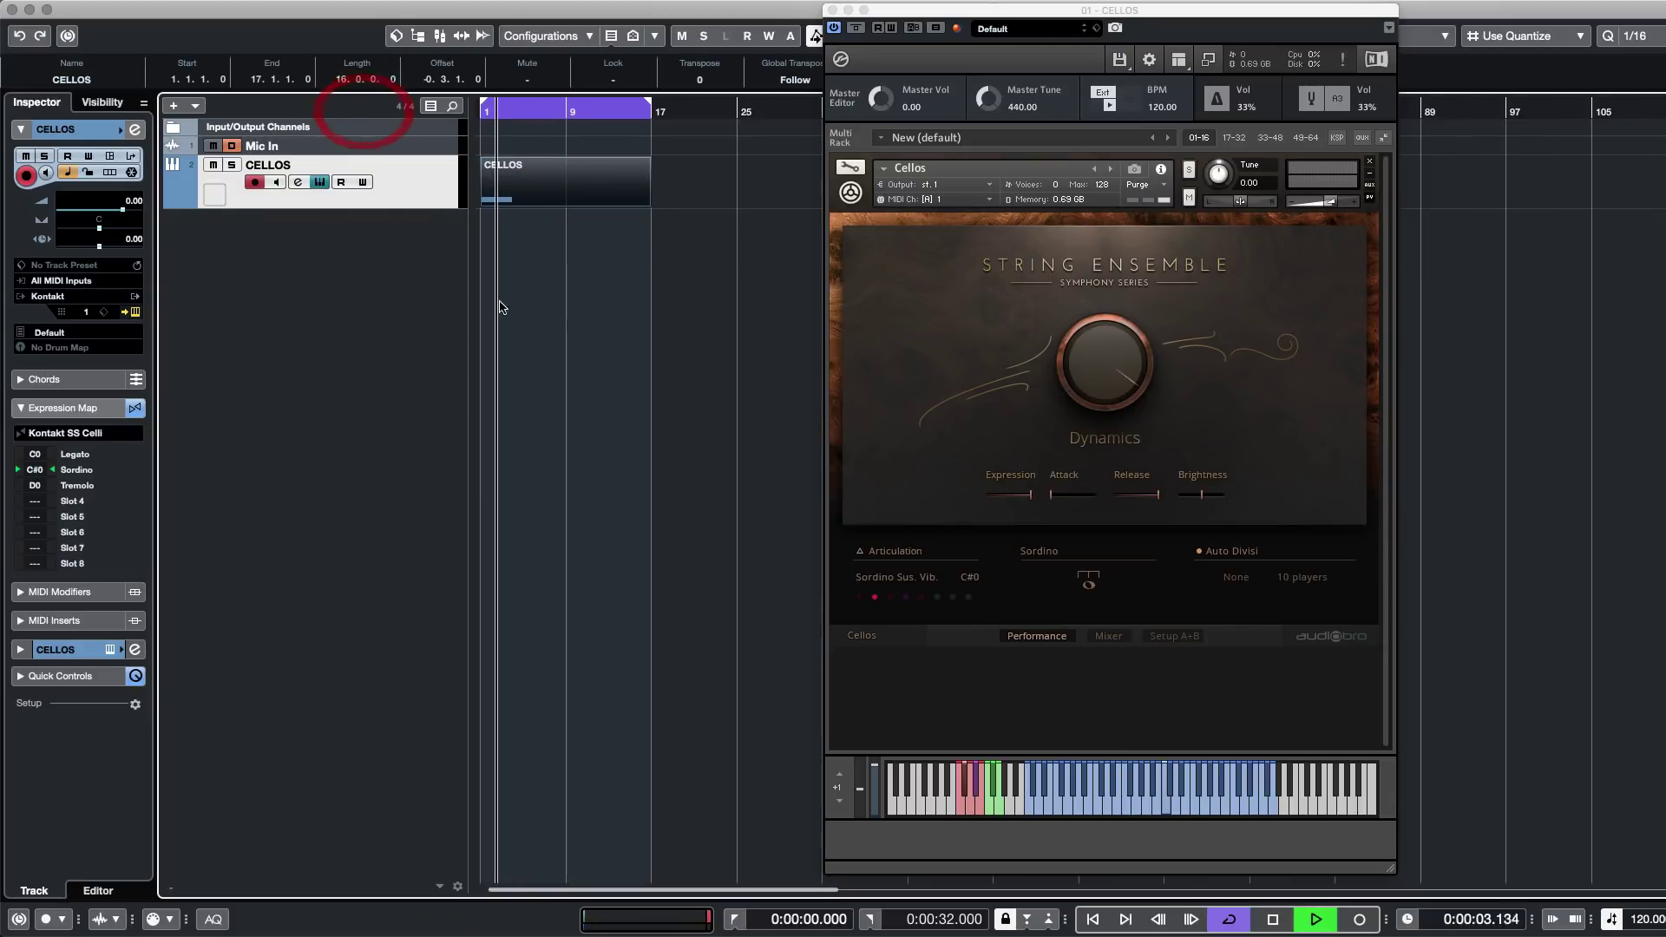
key("space")
left_click_drag(491, 111, 300, 110)
key("space")
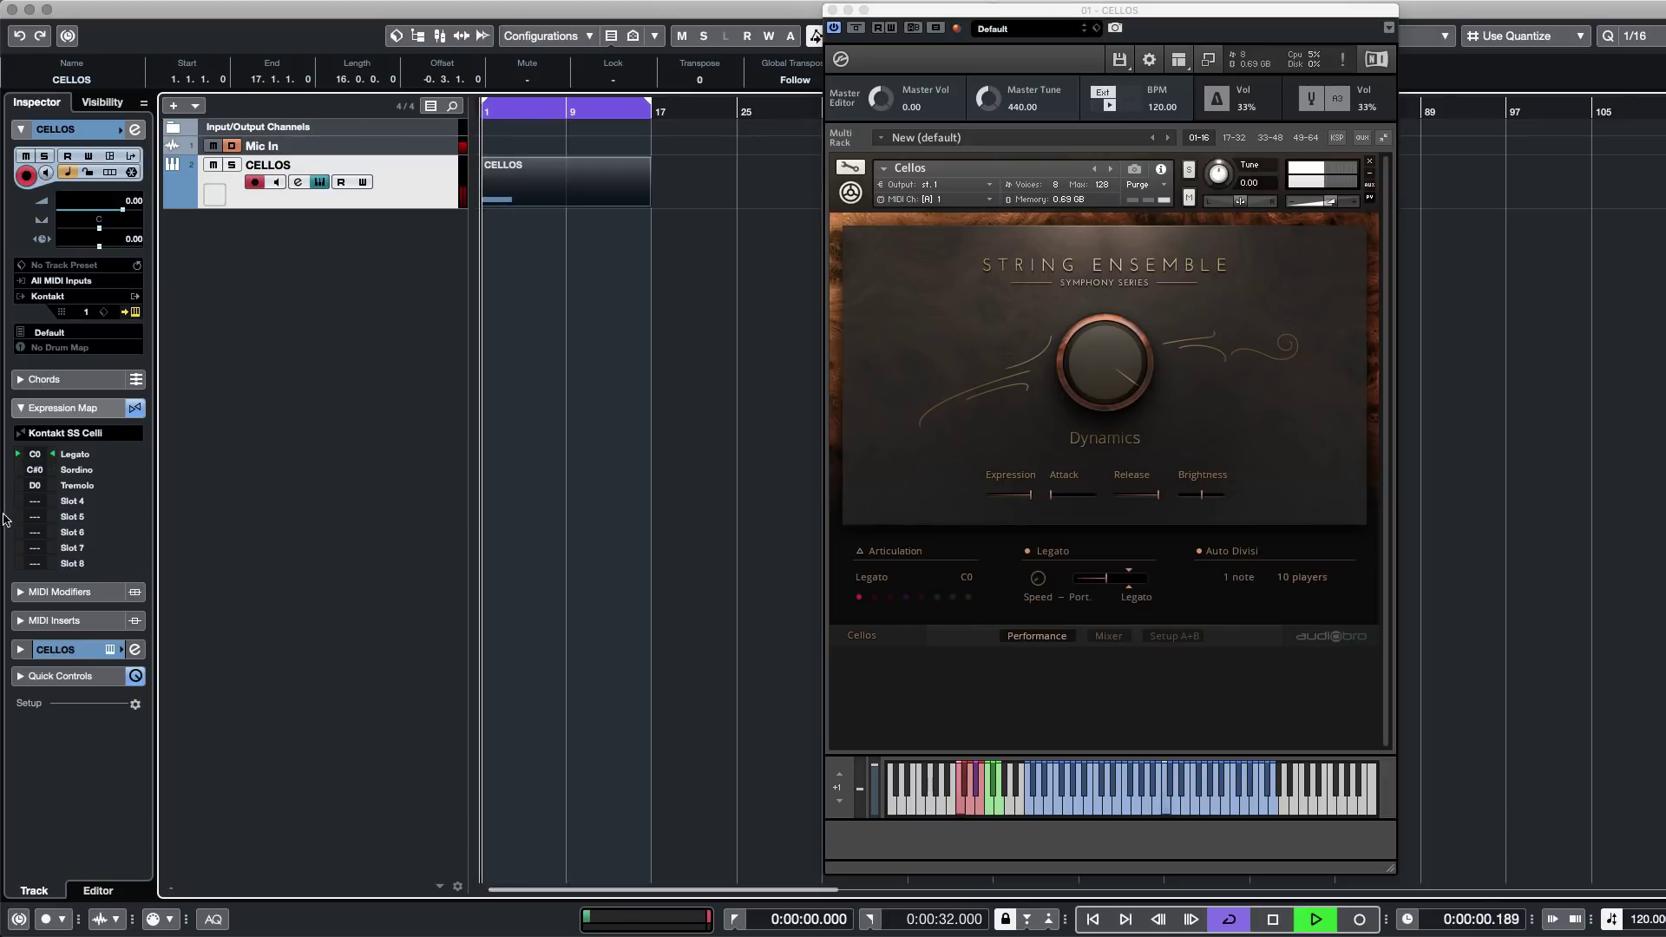
left_click(33, 473)
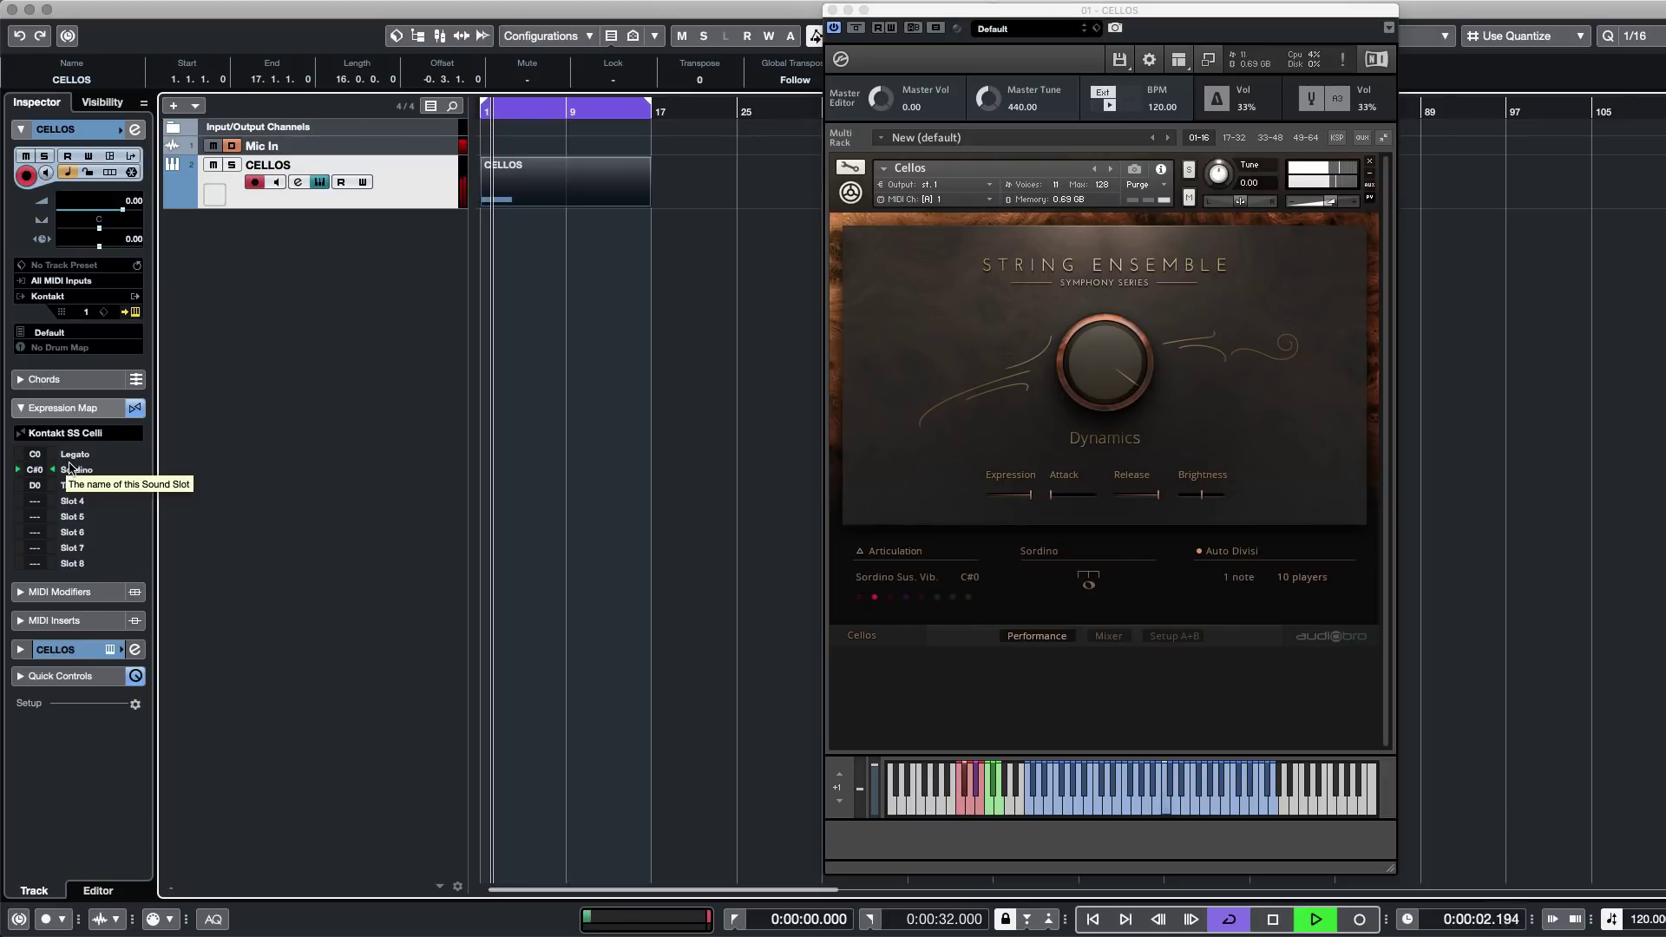
left_click(35, 485)
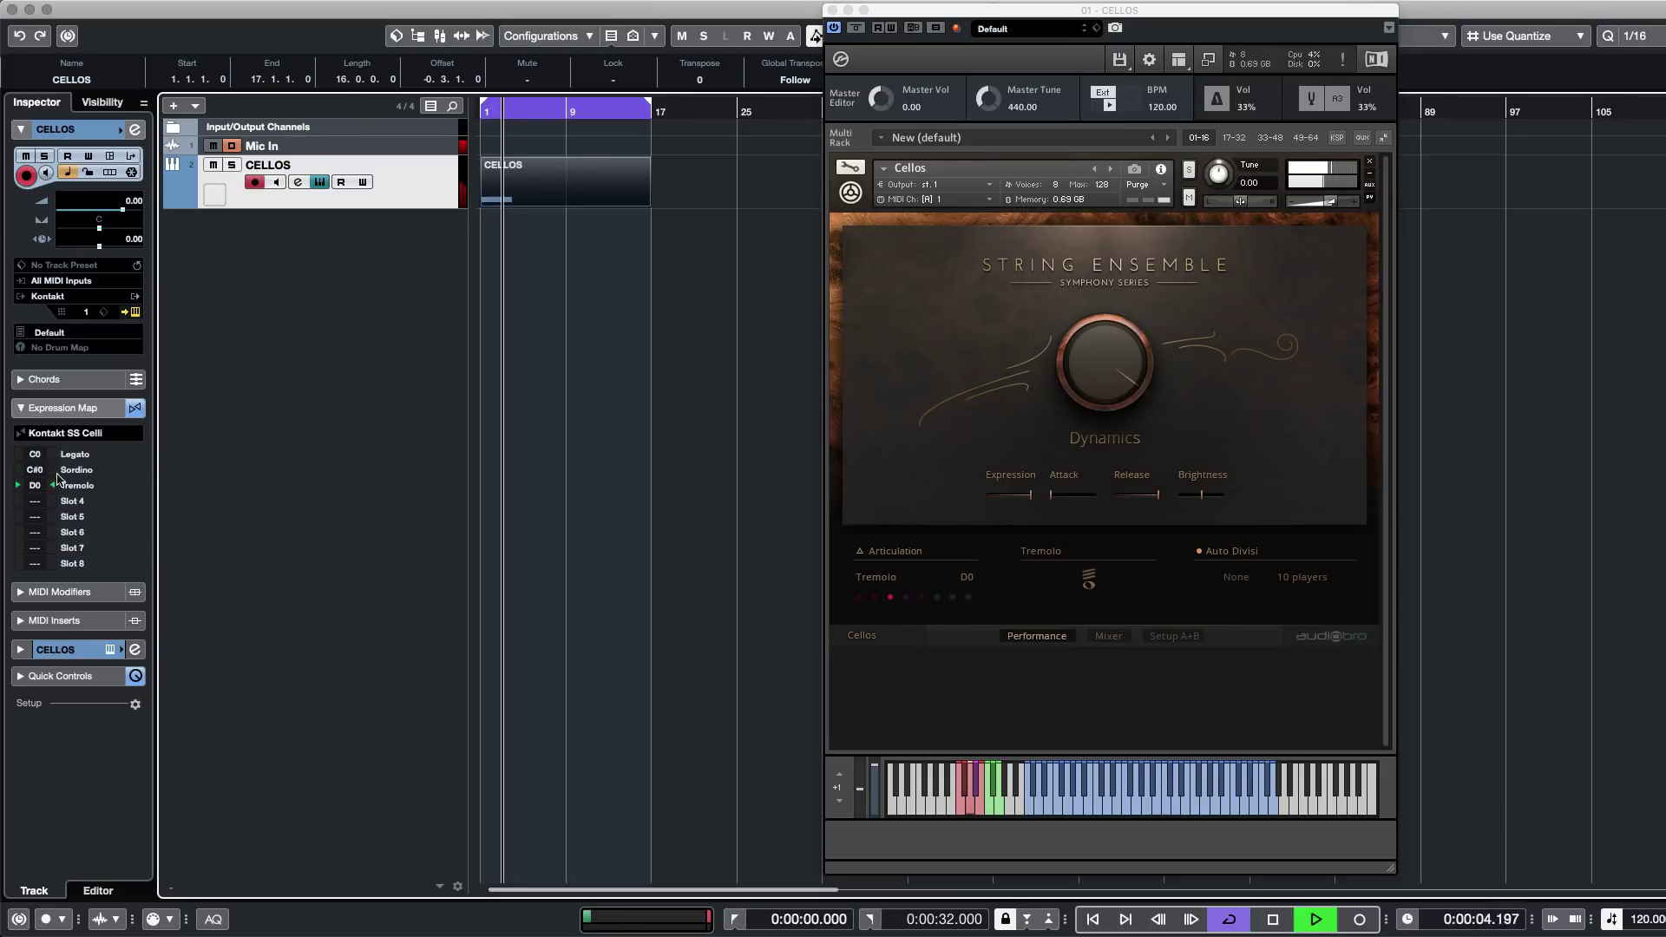
key("space")
Close the Kontakt window of the CELLOS track and zoom out the arrangement slightly.
left_click_drag(585, 295, 539, 502)
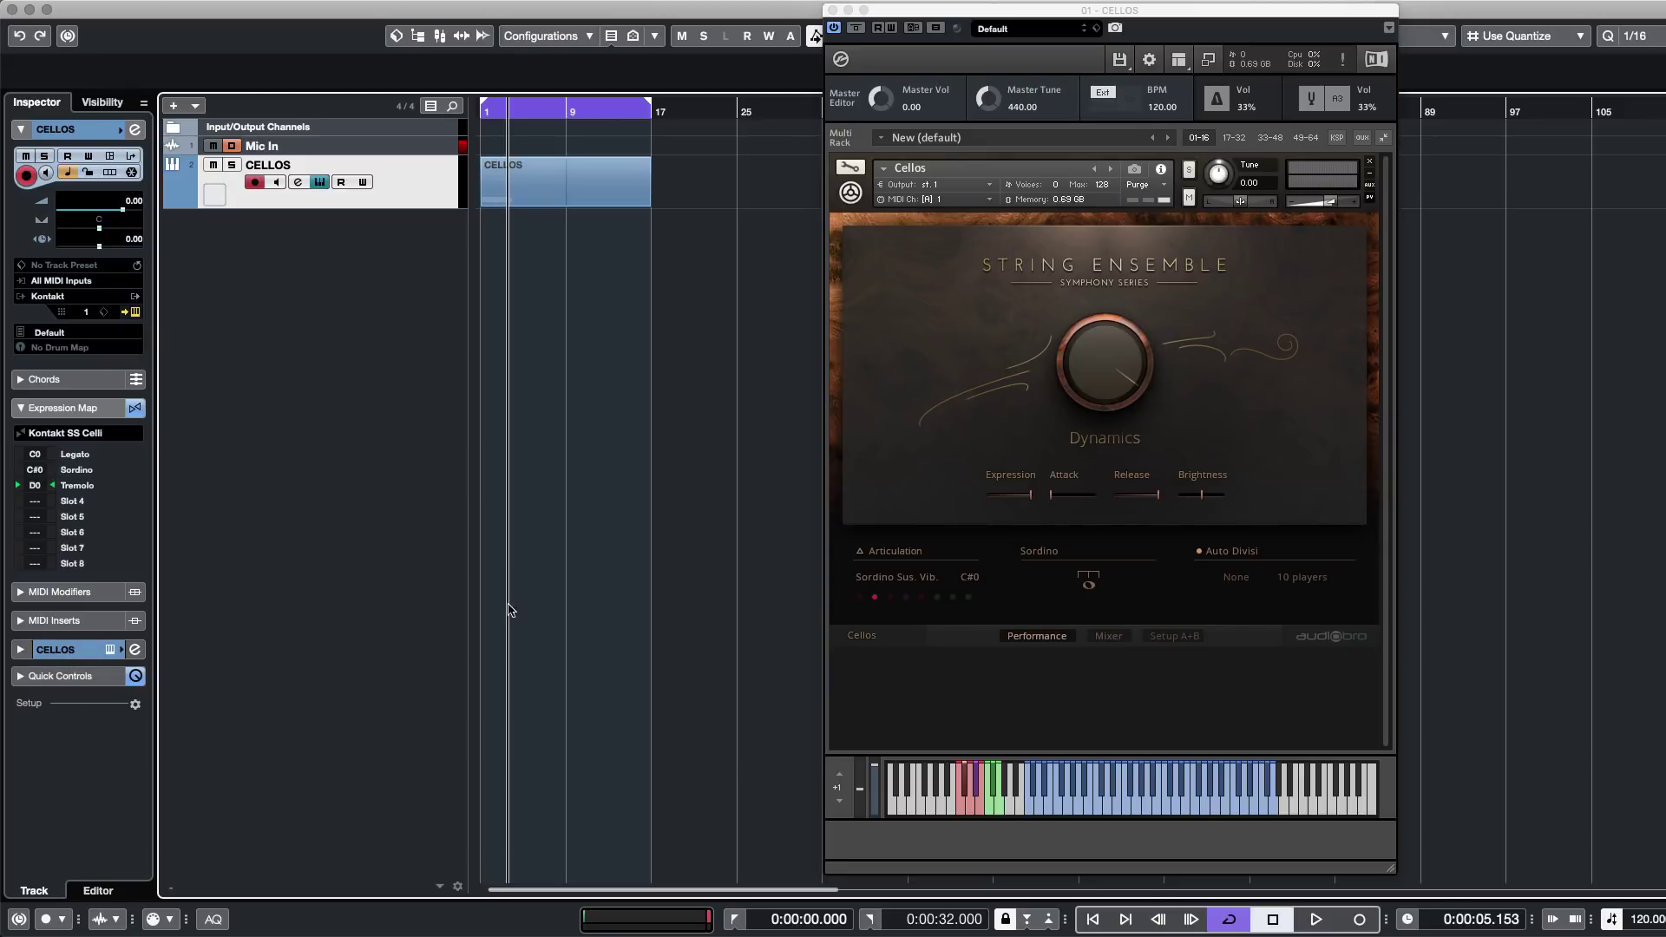
key("g")
key("g")
key("g")
key("h")
left_click(834, 9)
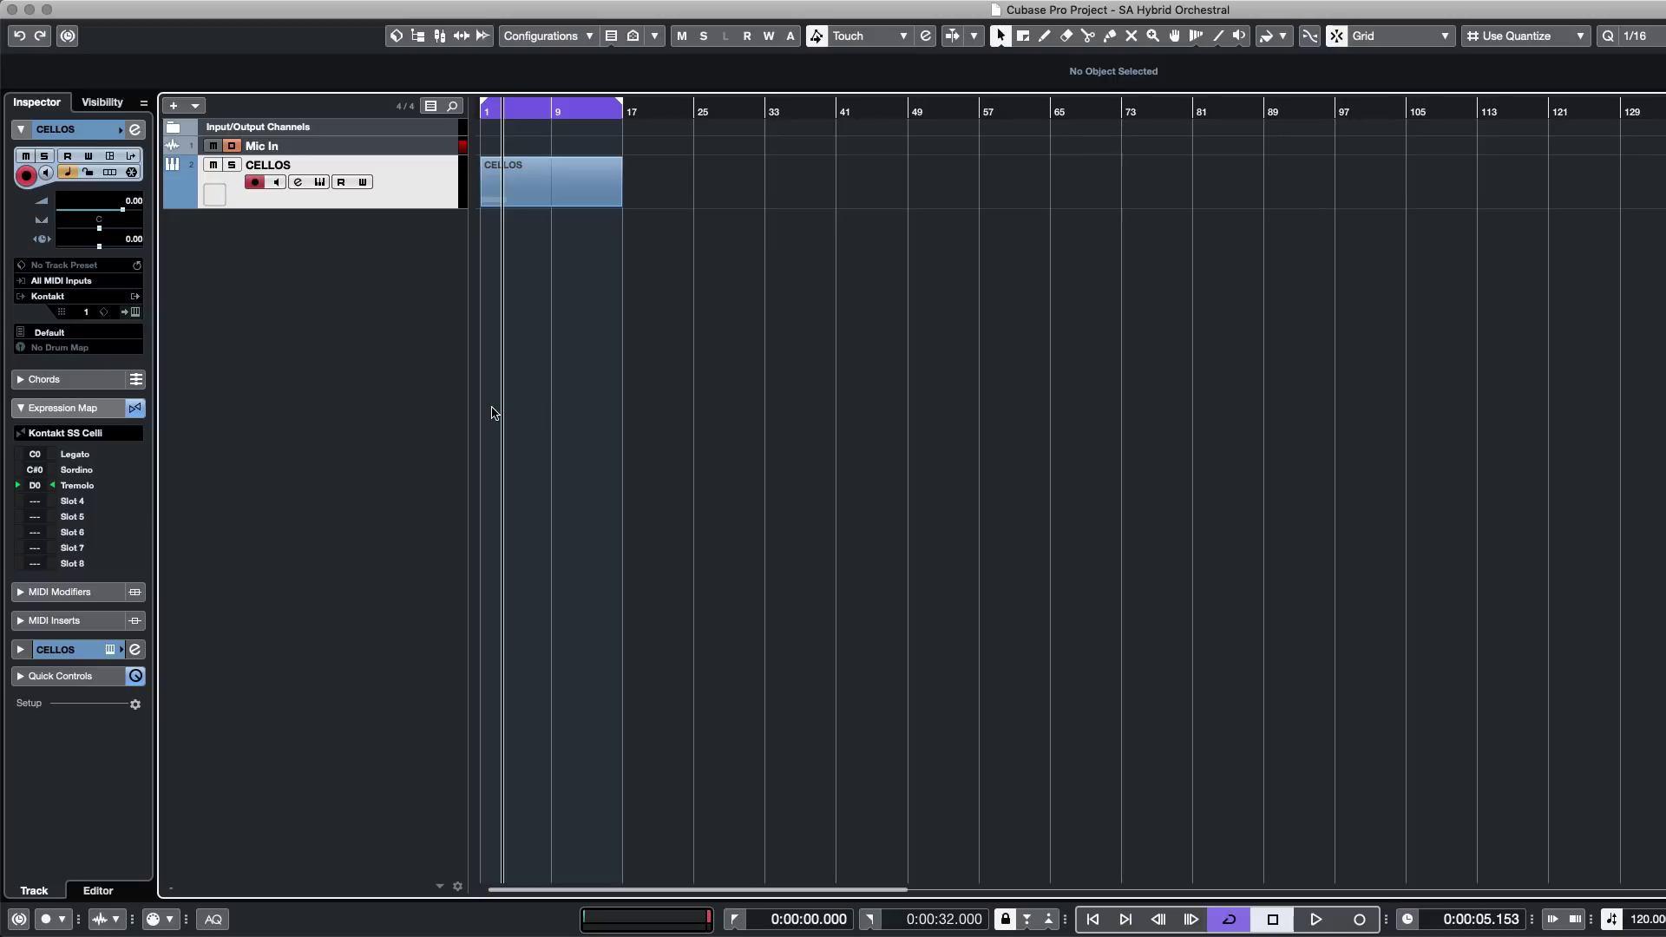
left_click_drag(745, 332, 477, 137)
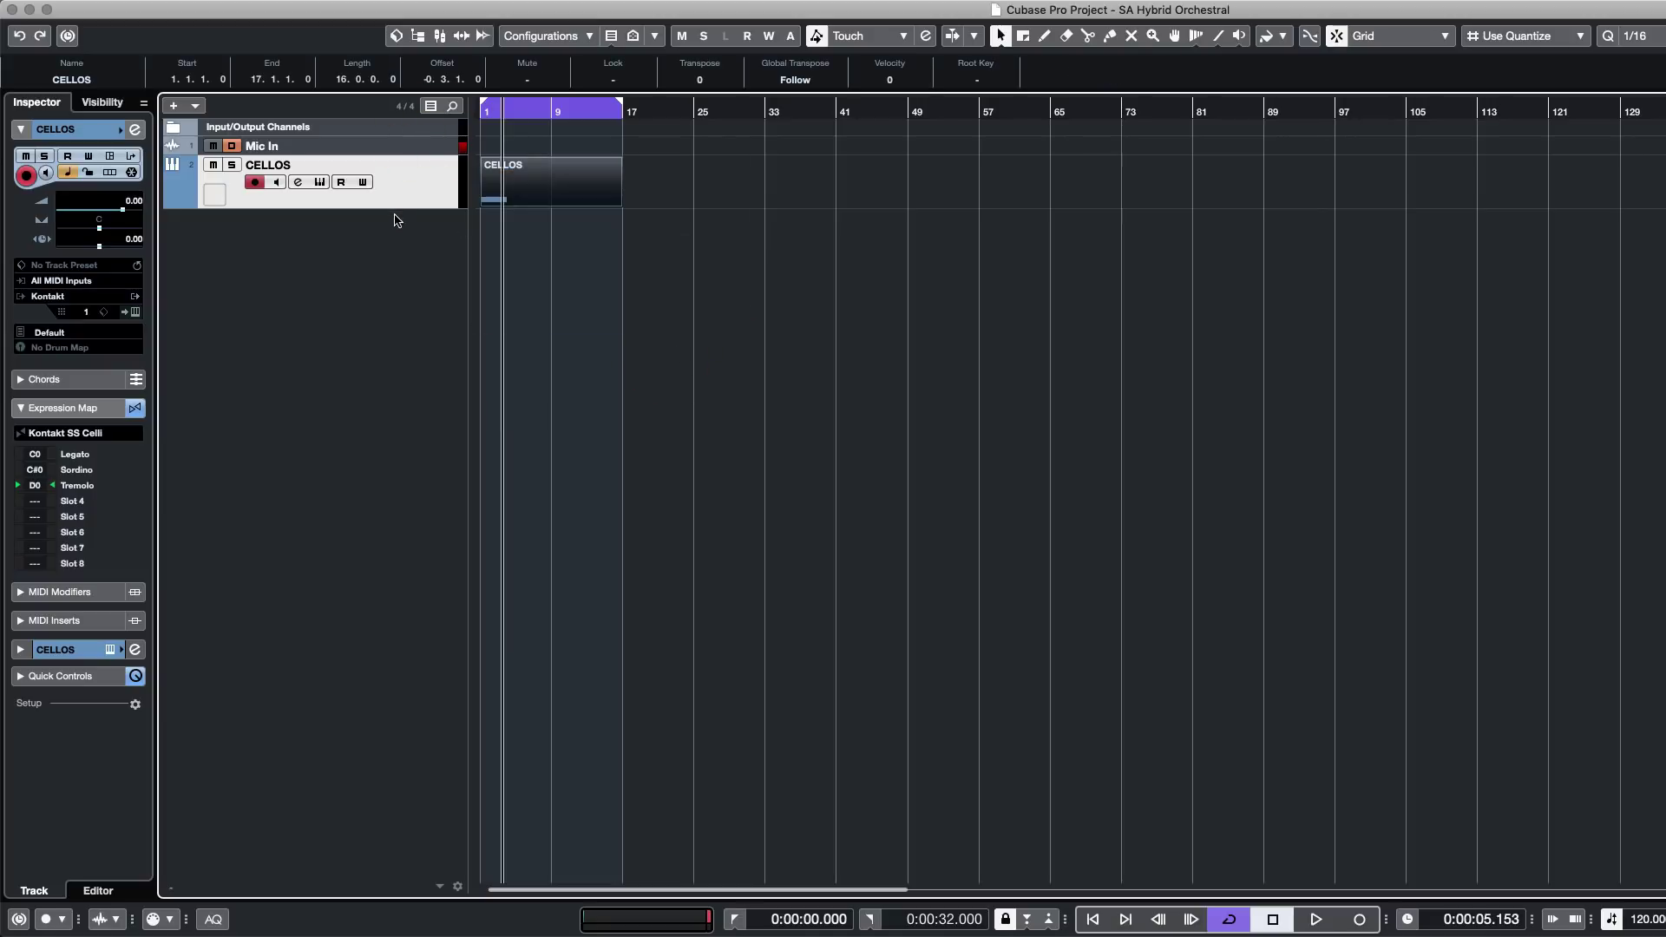
left_click(448, 172)
right_click(401, 185)
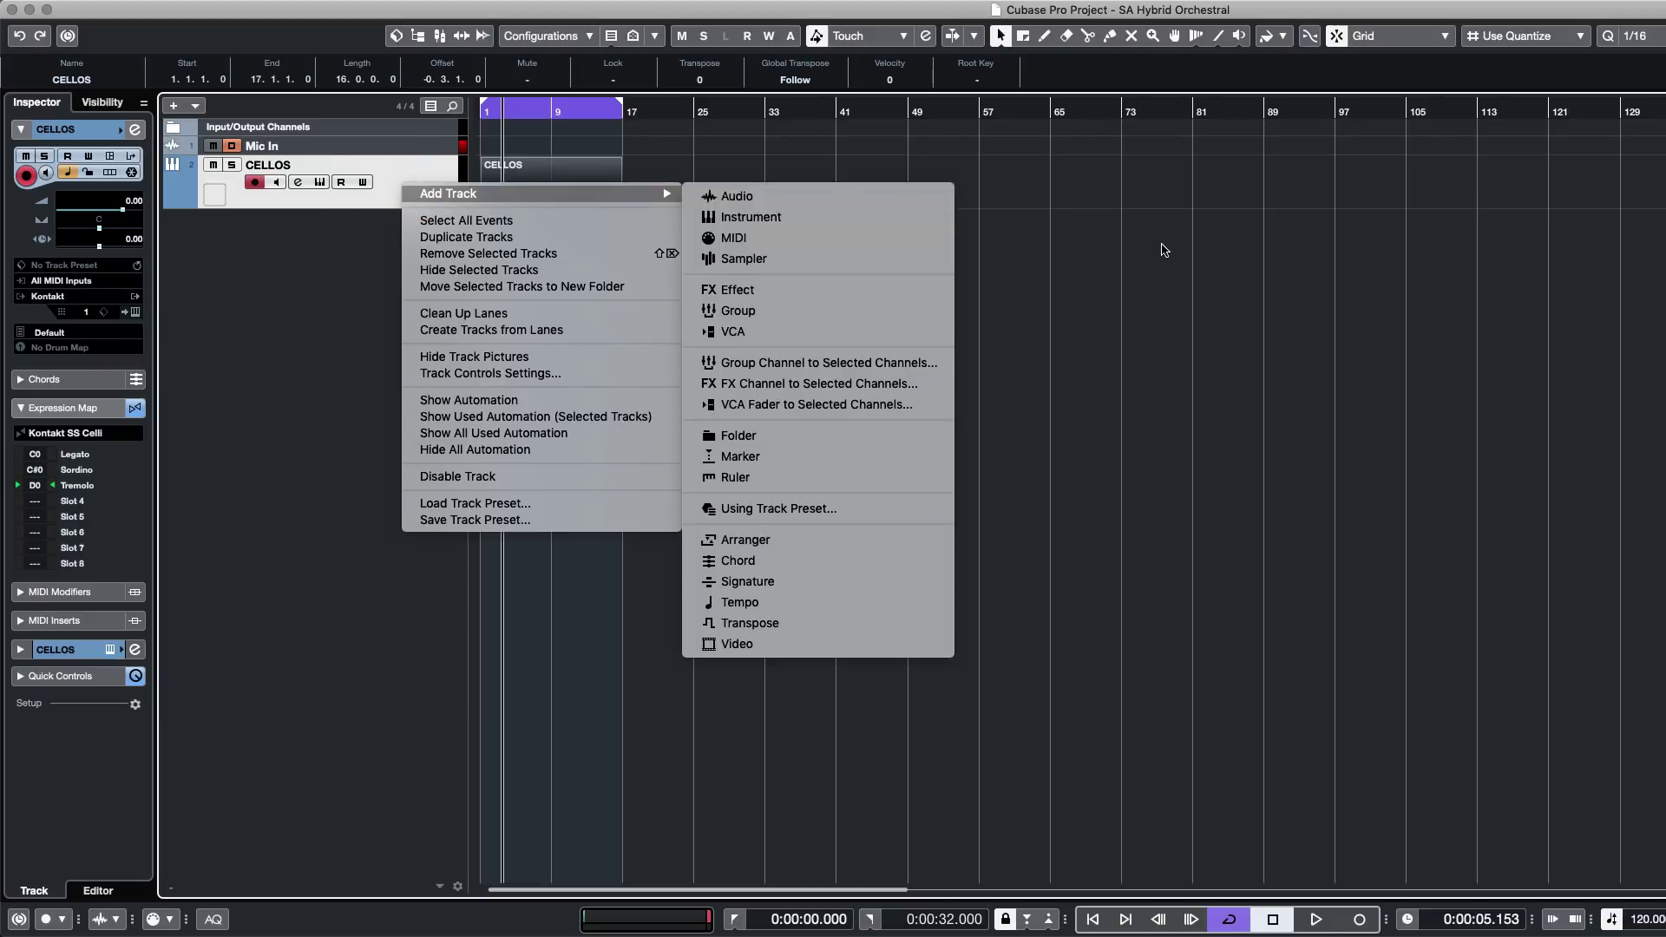
left_click(1157, 243)
left_click(440, 172)
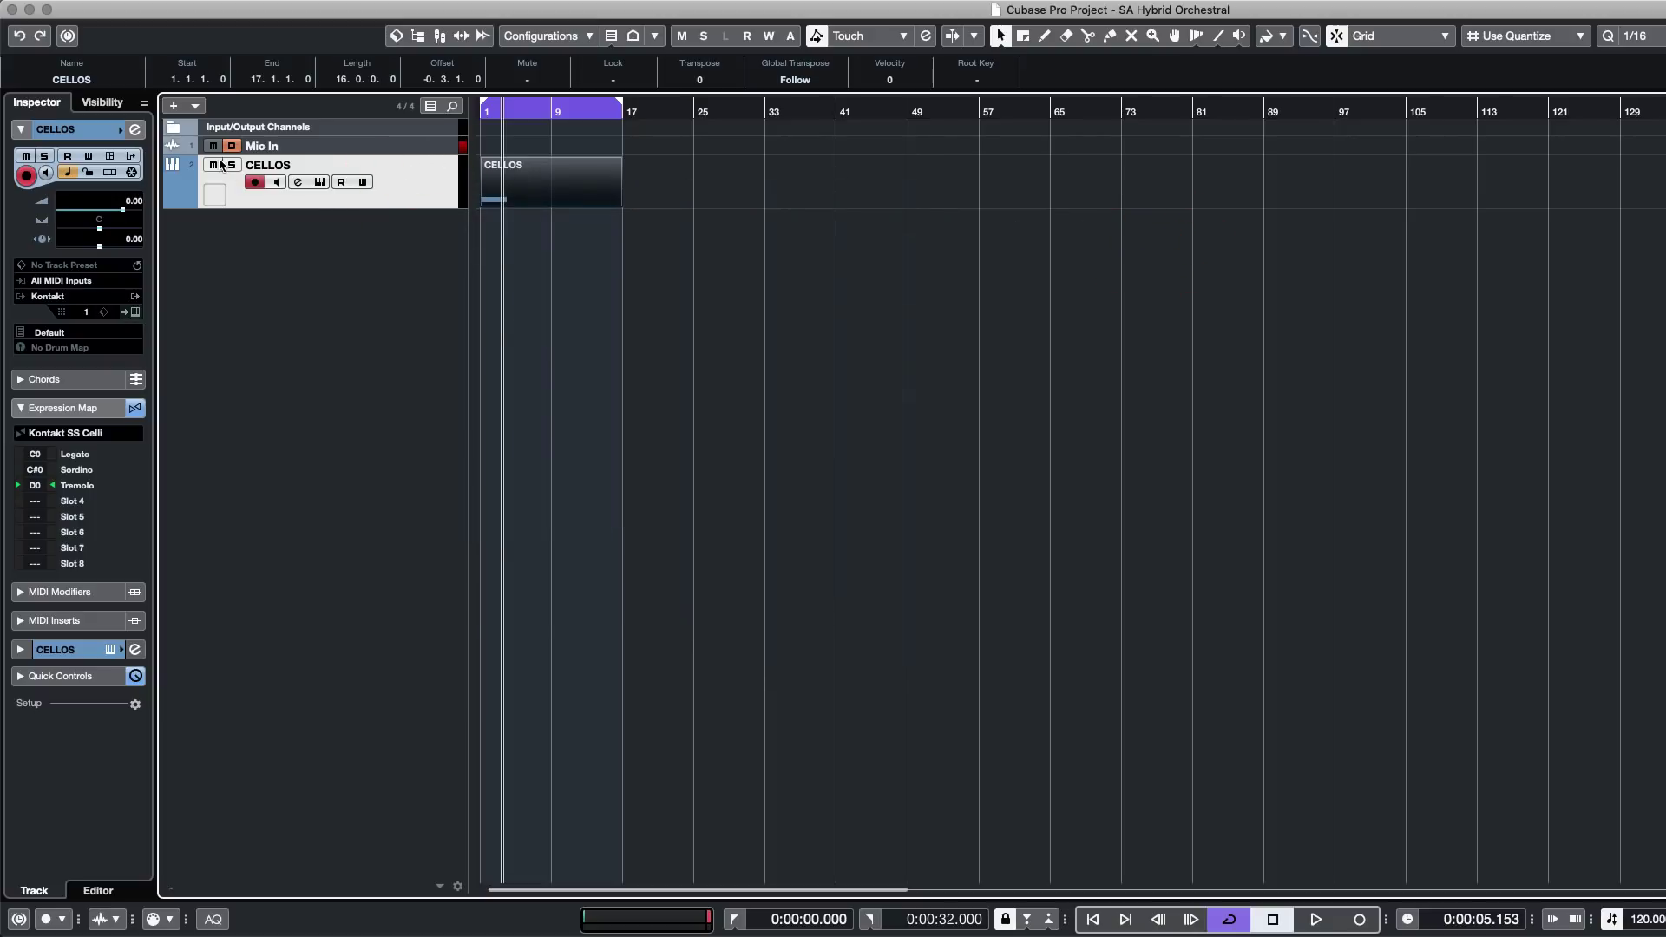